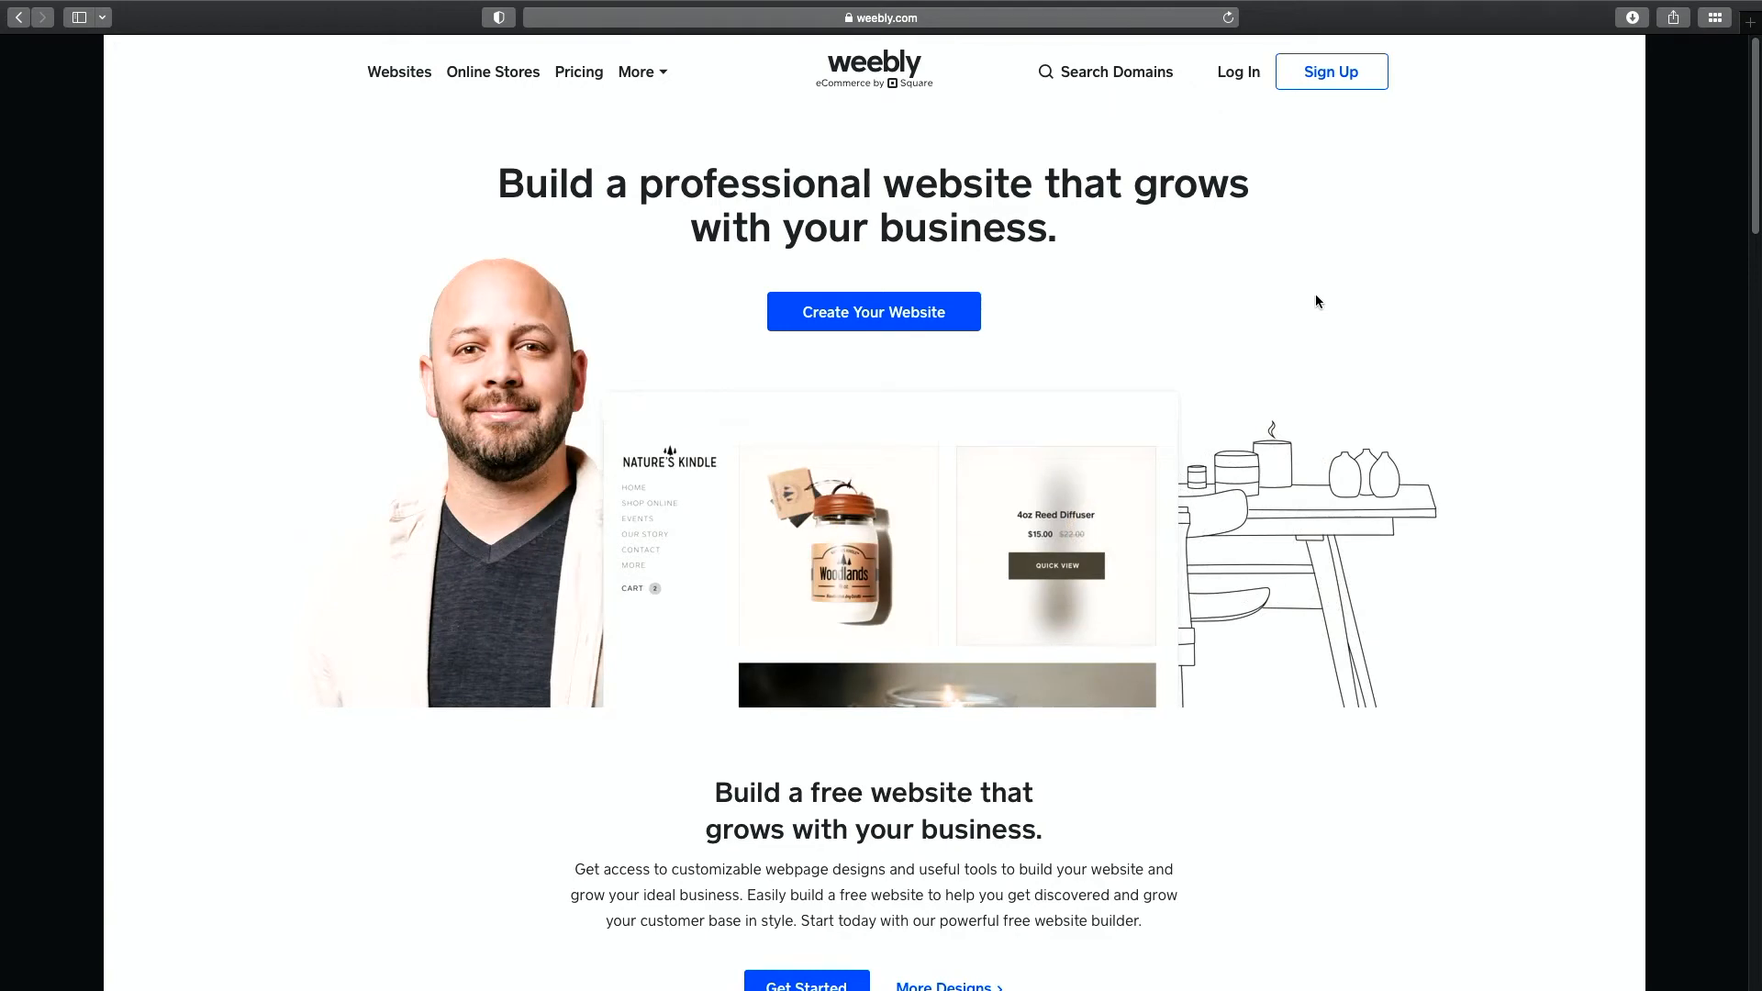
Start a new website from the Weebly home page with Create Your Website.
click(909, 310)
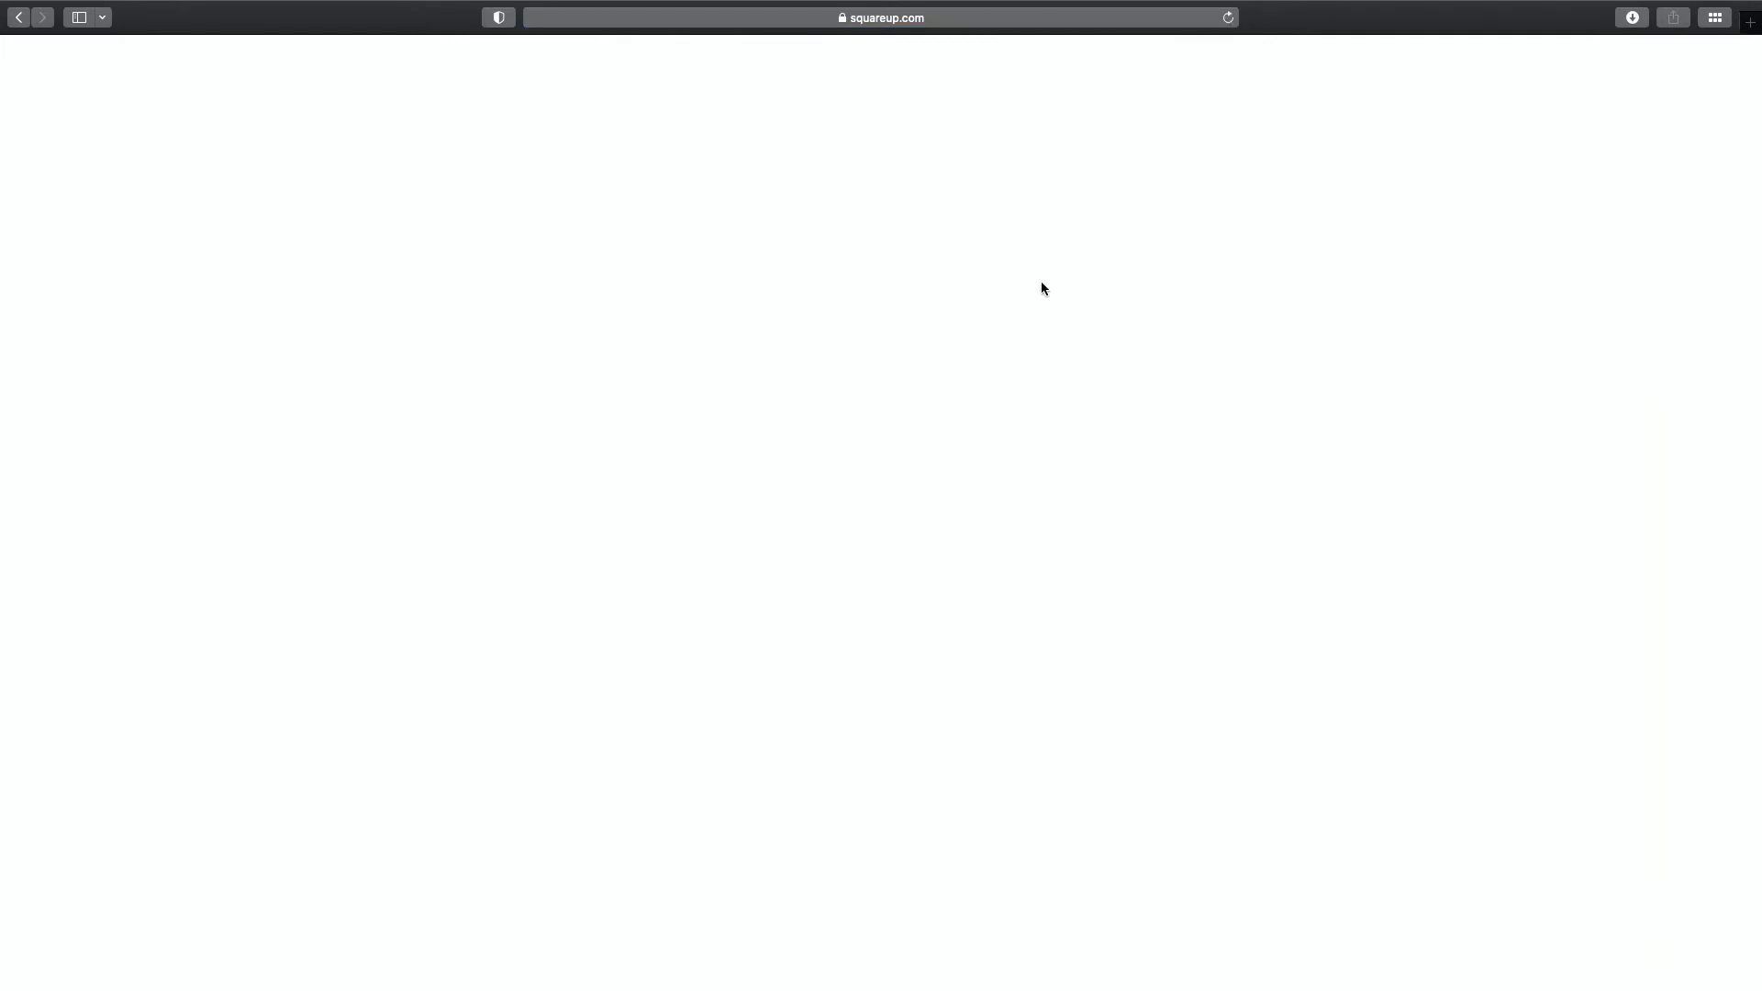
Fill in the sign-up form's first name, last name, e-mail and password fields.
text(Jeremiah)
key(Tab)
text(Baumann)
key(Tab)
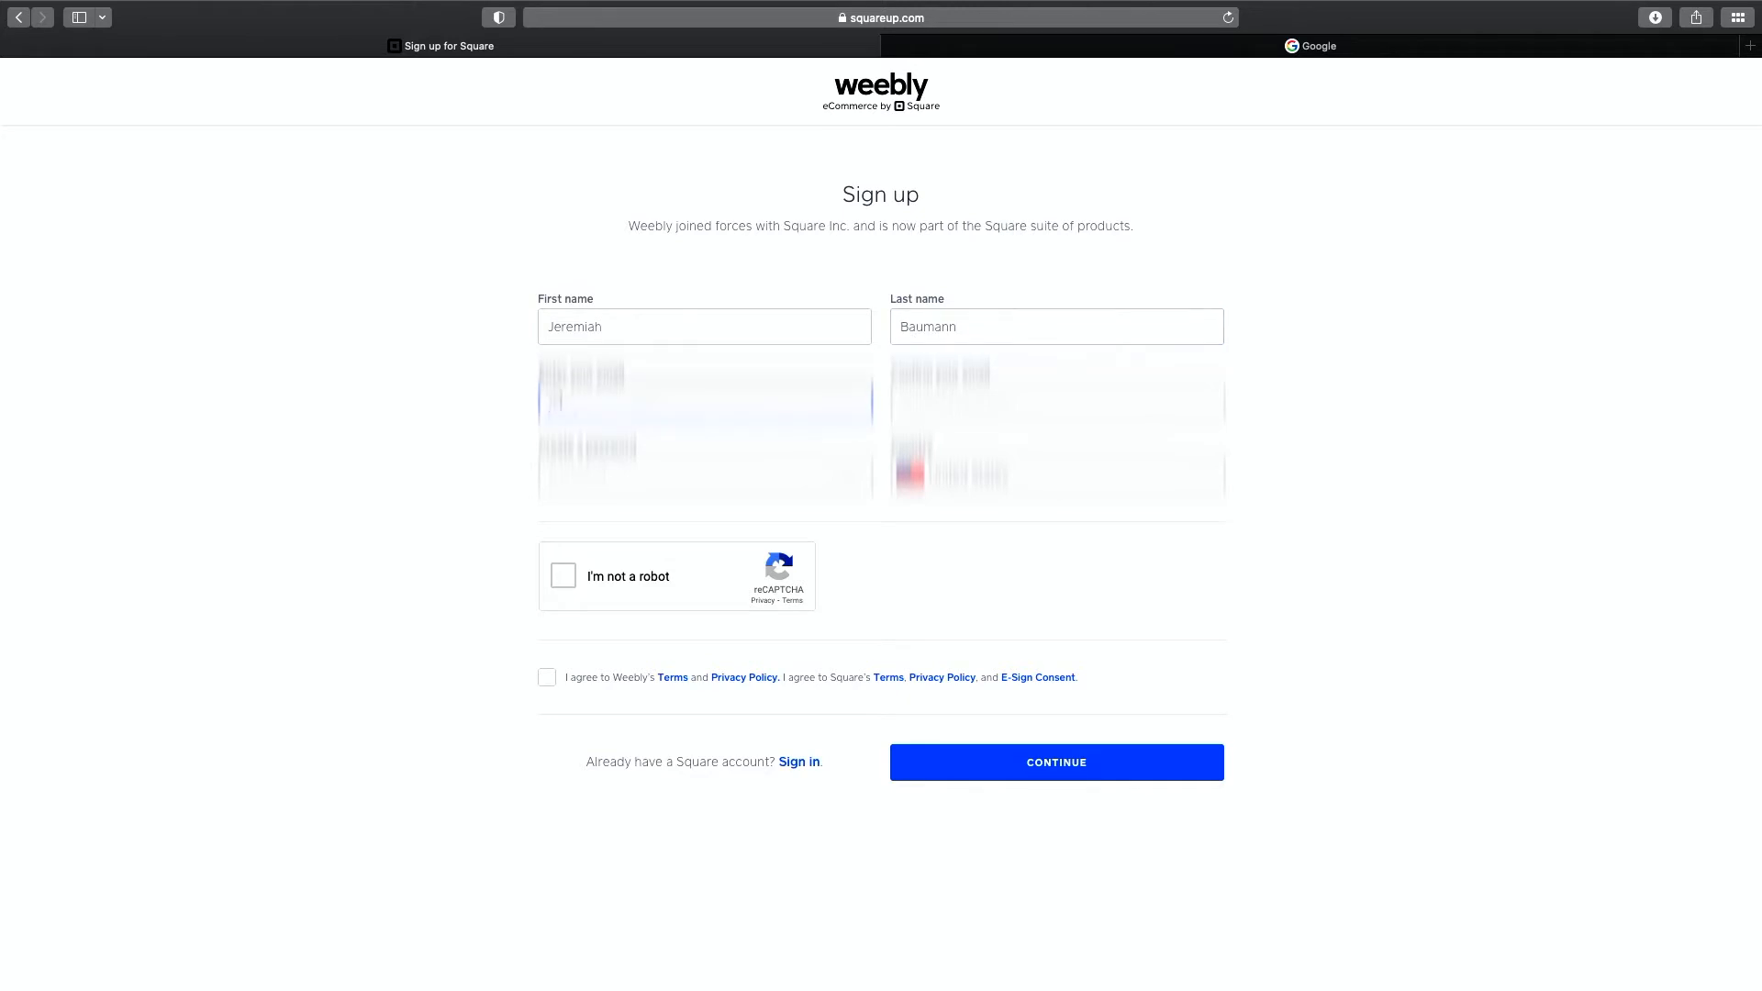
text([unreadable])
key(Tab)
text([unreadable])
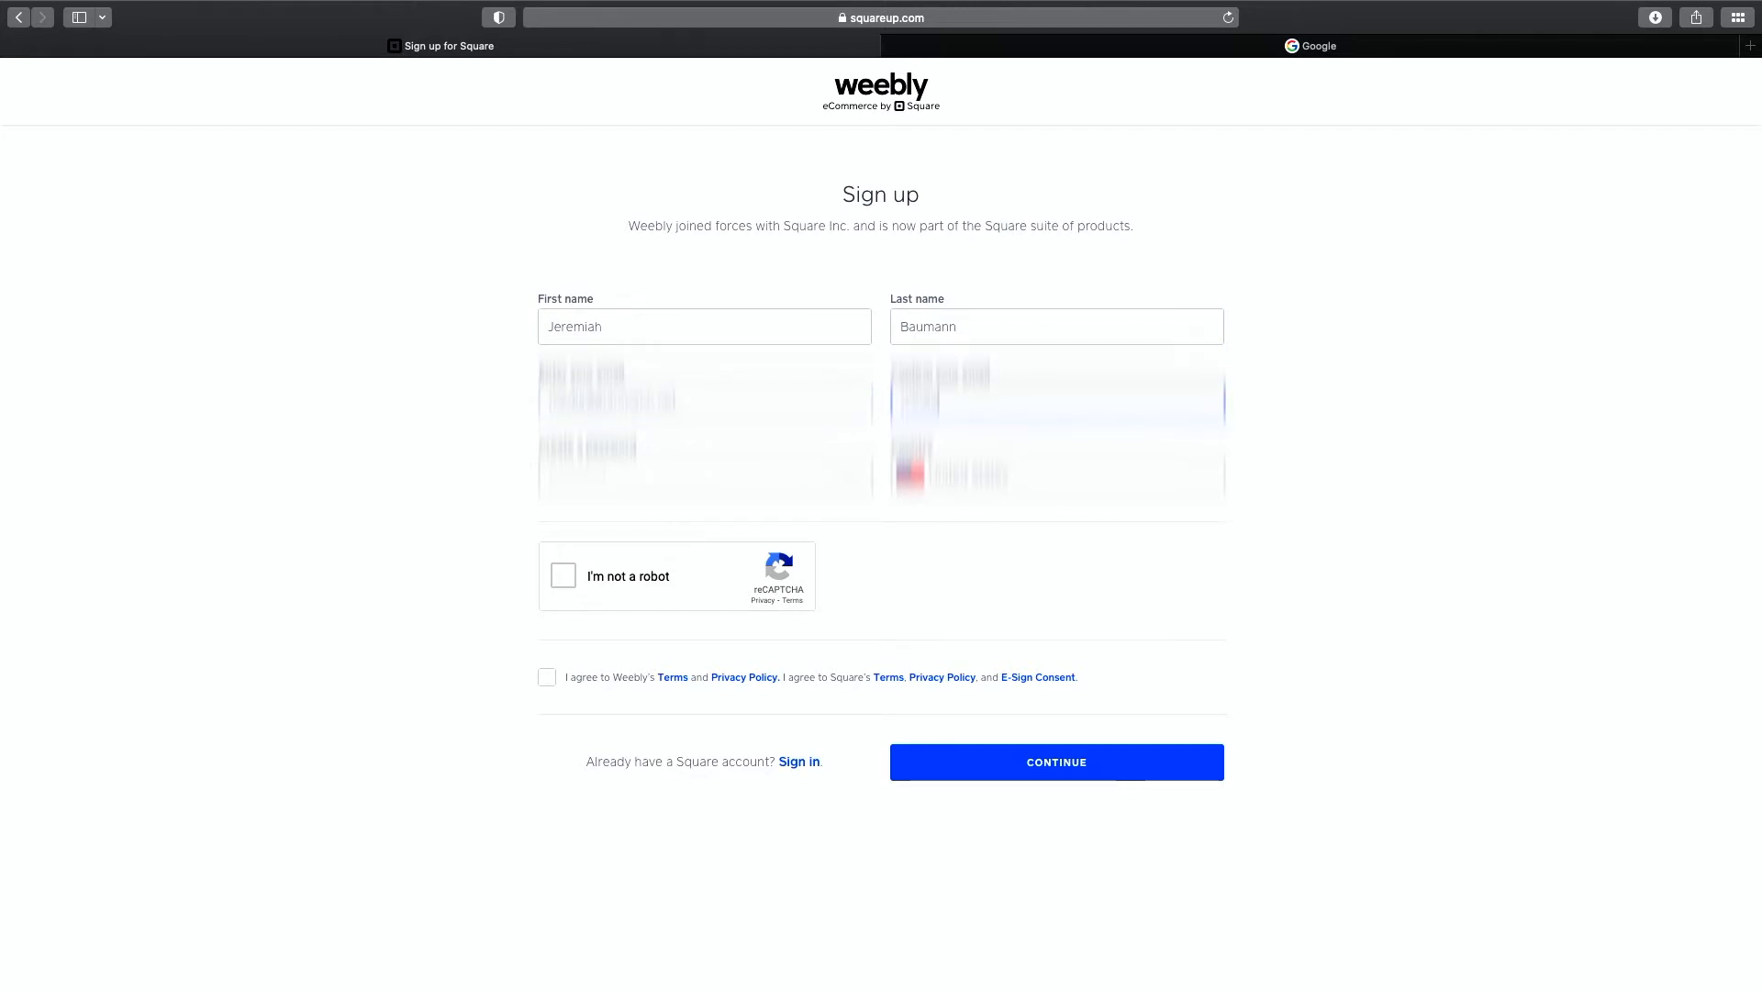
text([unreadable])
key(Tab)
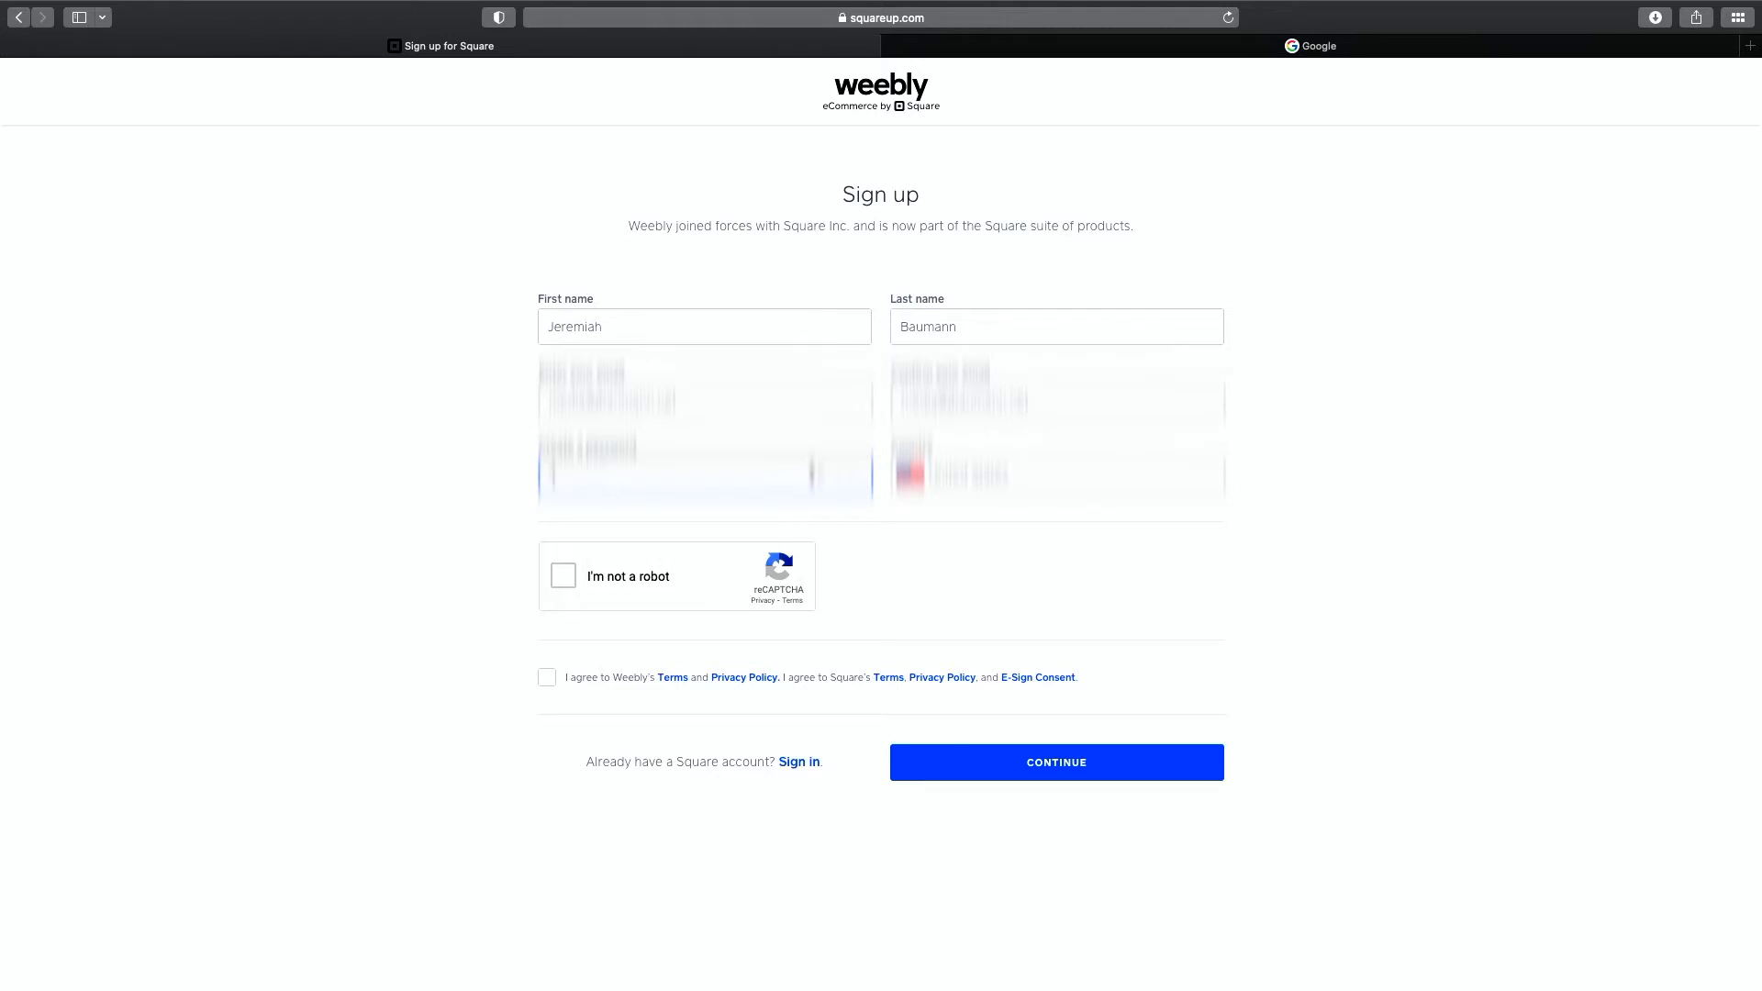
text(••••••••)
Pass the robot check, accept the terms and privacy policies, and submit the sign-up form.
click(570, 580)
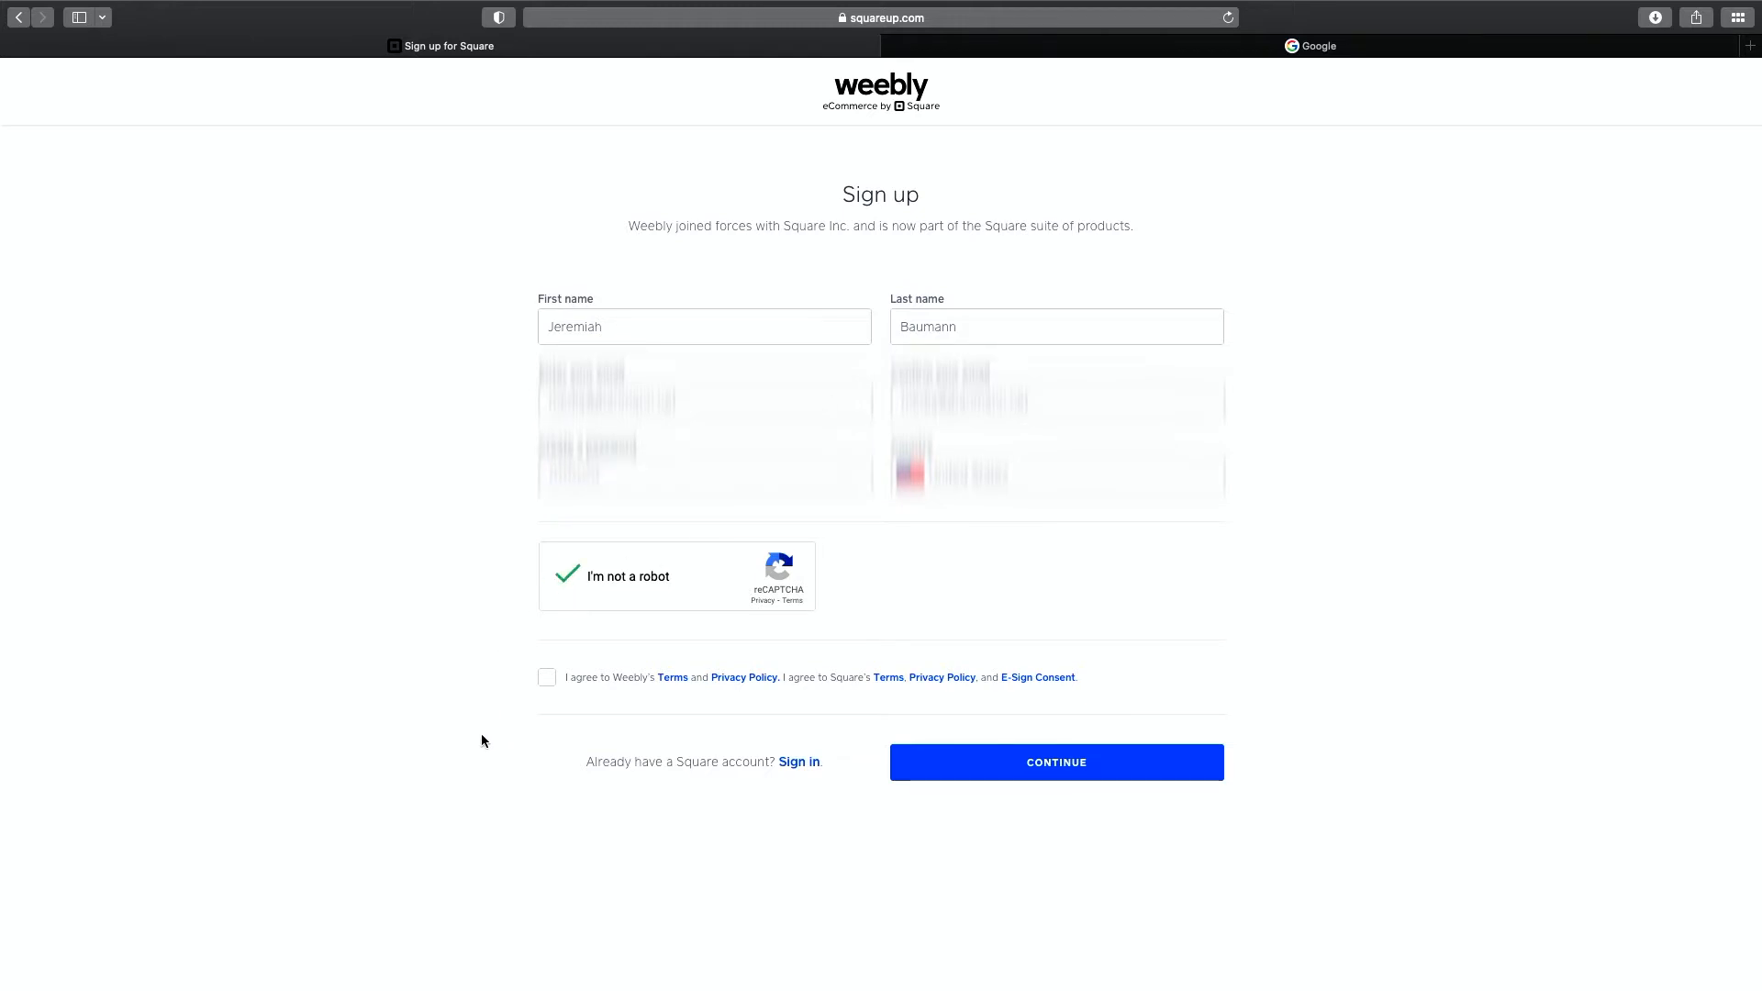
click(547, 677)
click(1069, 771)
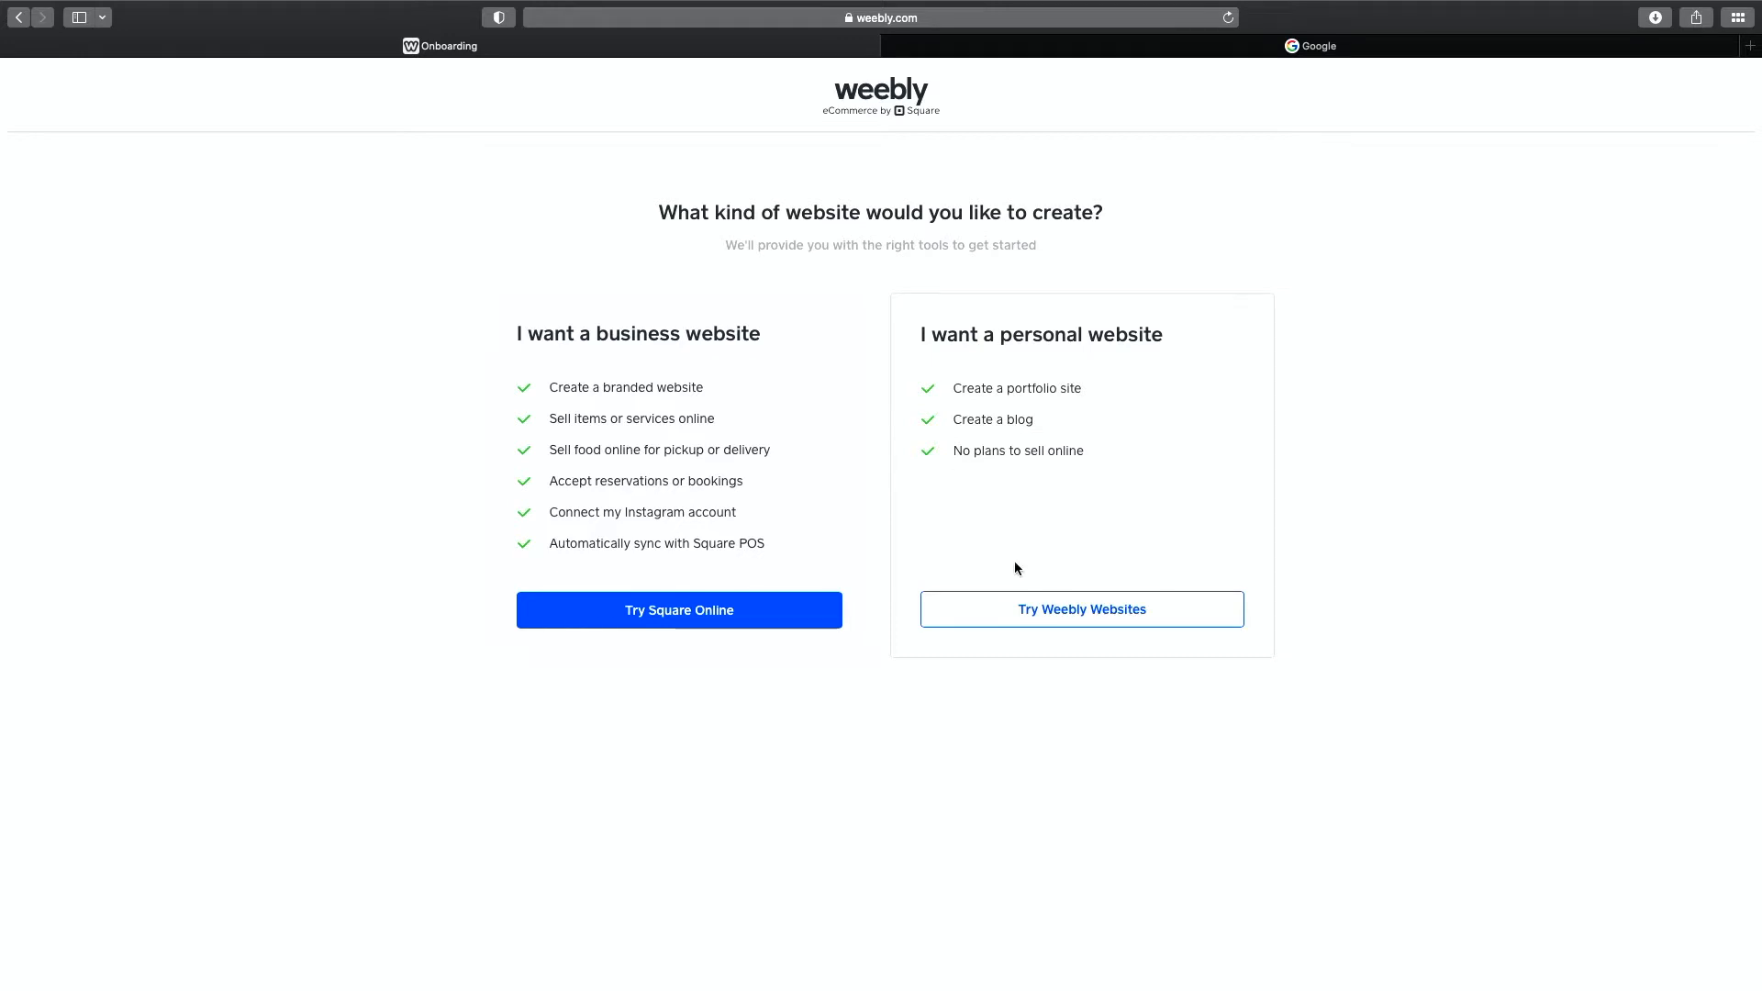
Choose Try Weebly Websites under I want a personal website.
click(1063, 612)
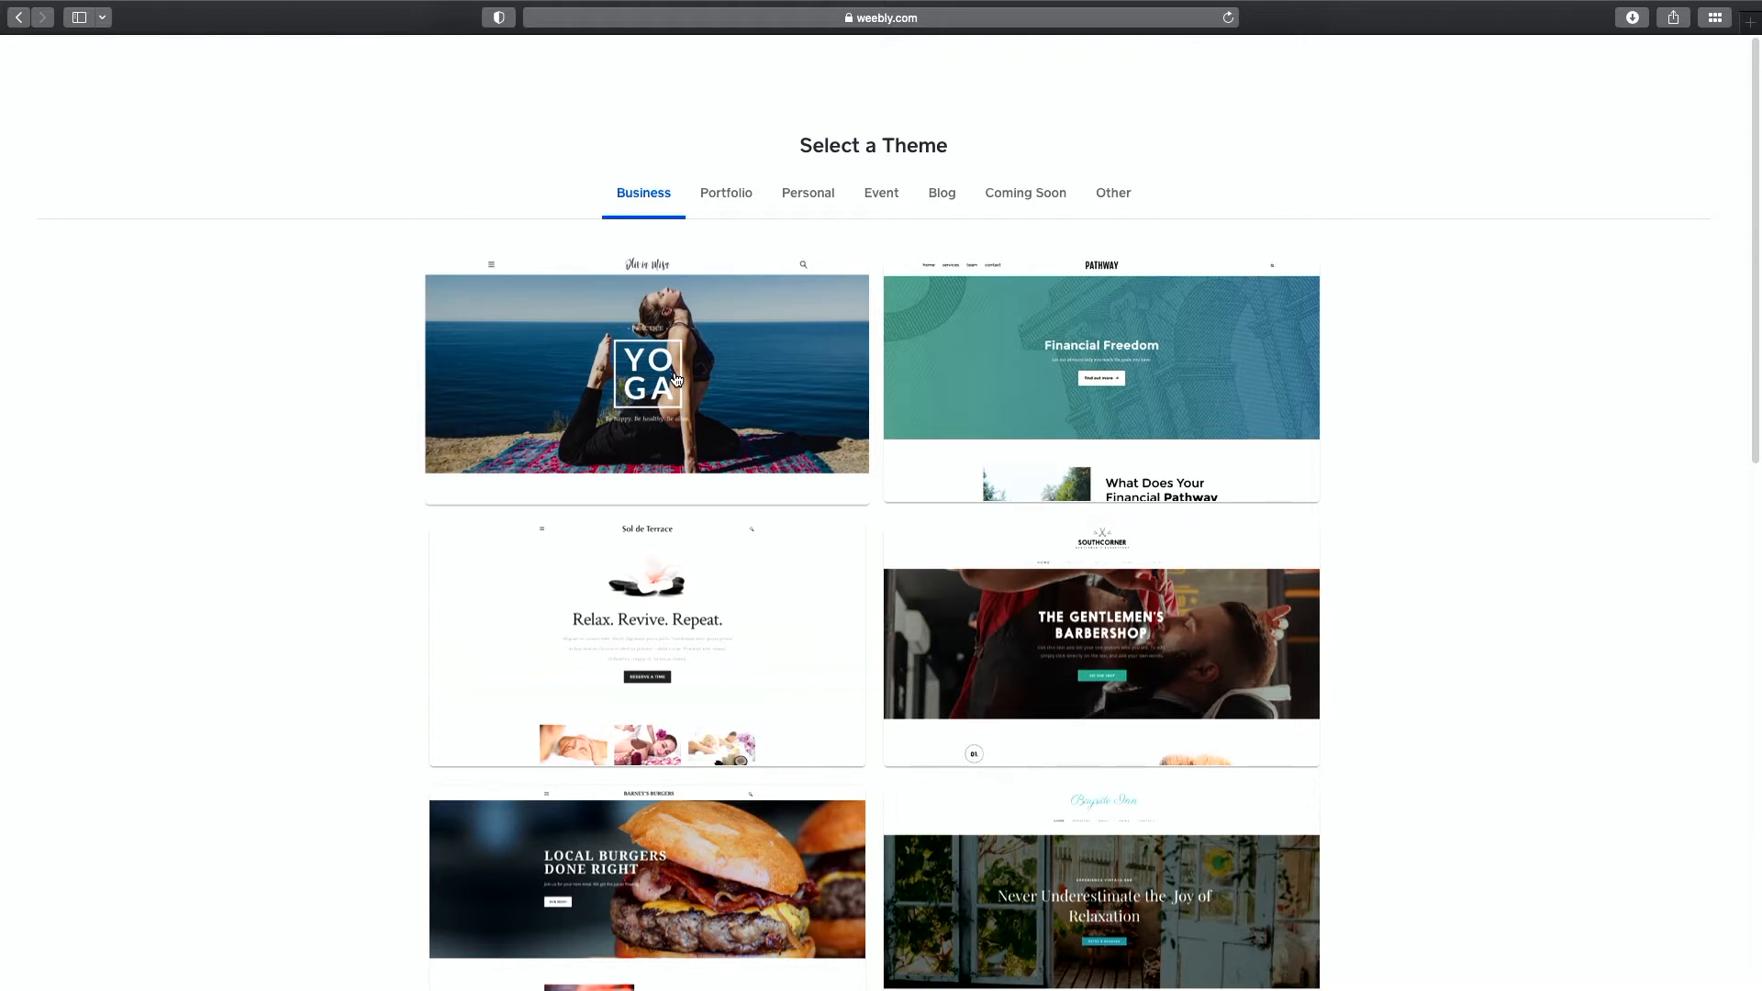
Browse the Personal themes, glance at Blog, and preview the James Coleman theme.
click(810, 203)
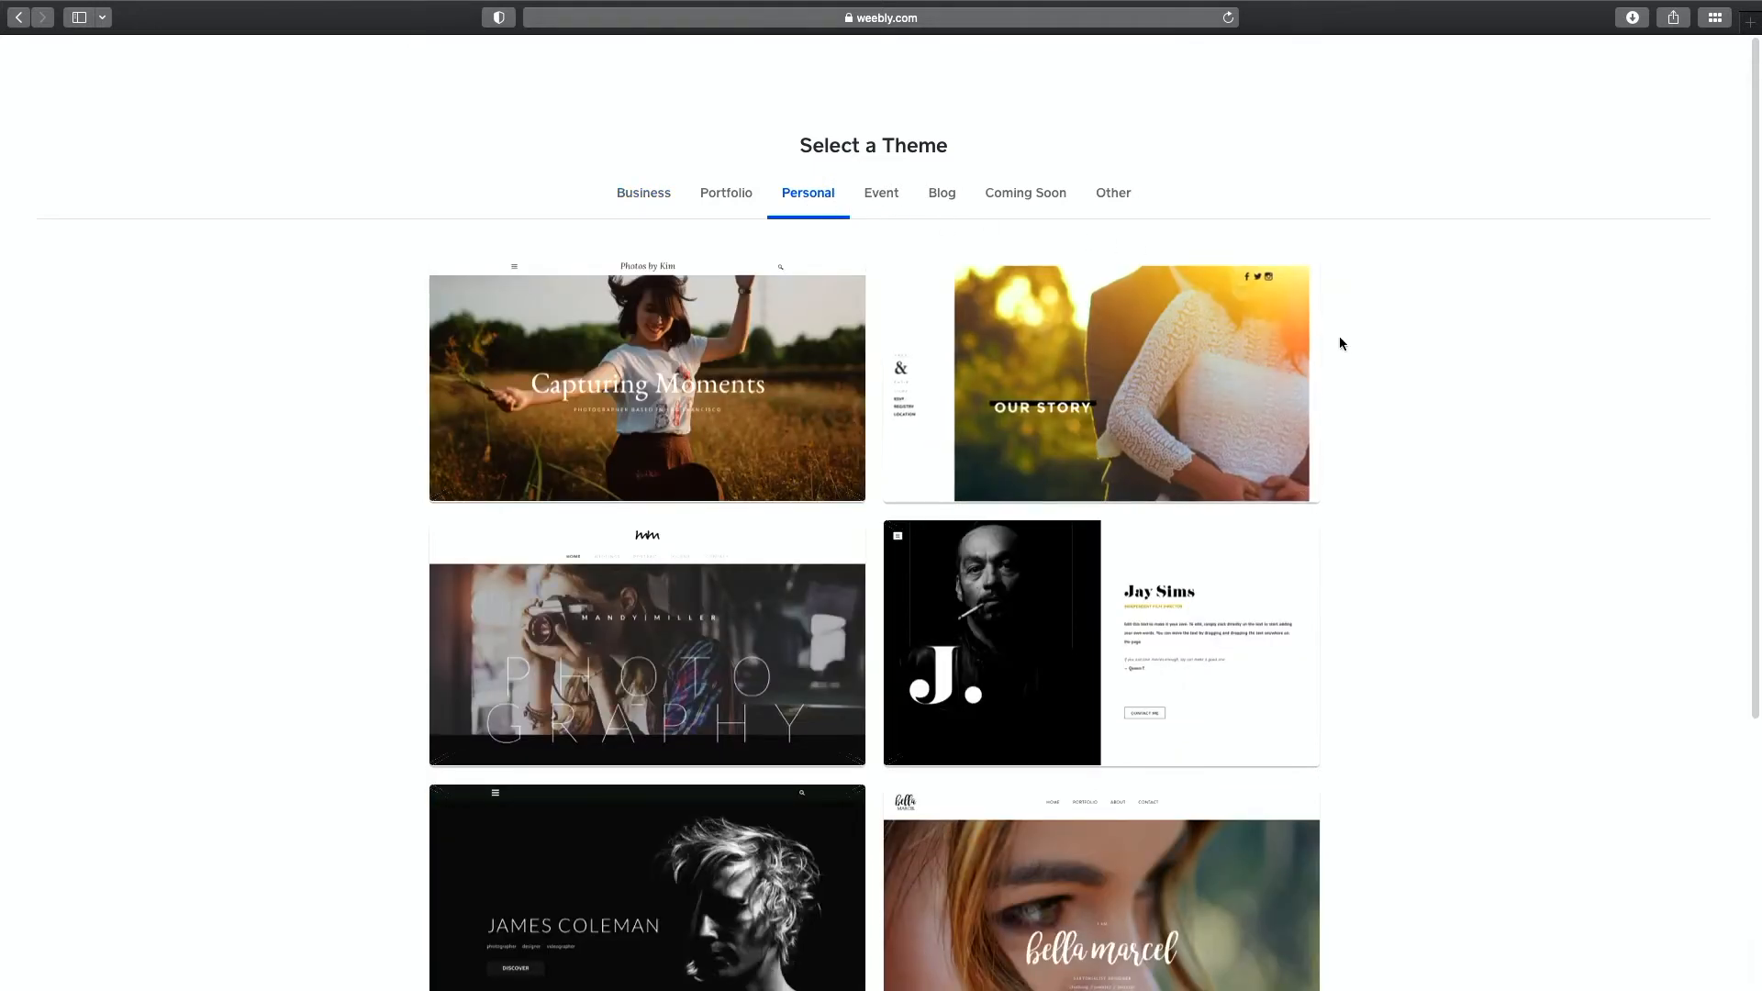
scroll(1392, 360, down, 2)
scroll(1394, 365, down, 4)
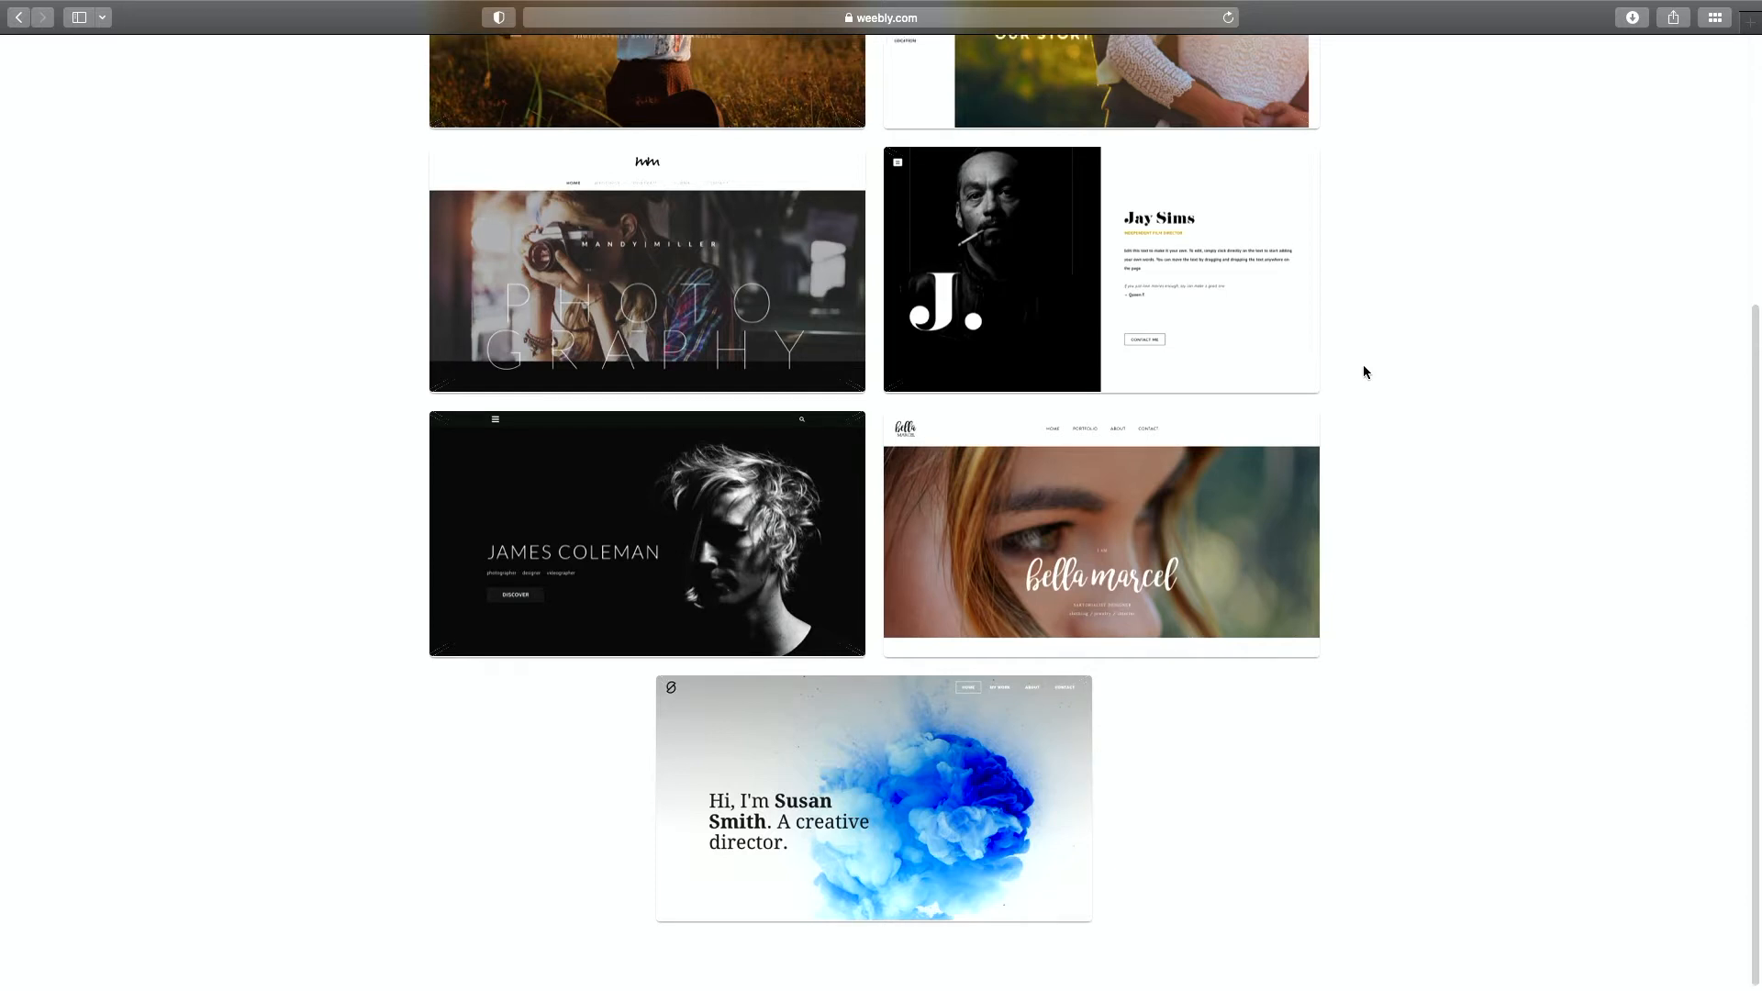
scroll(1363, 372, up, 5)
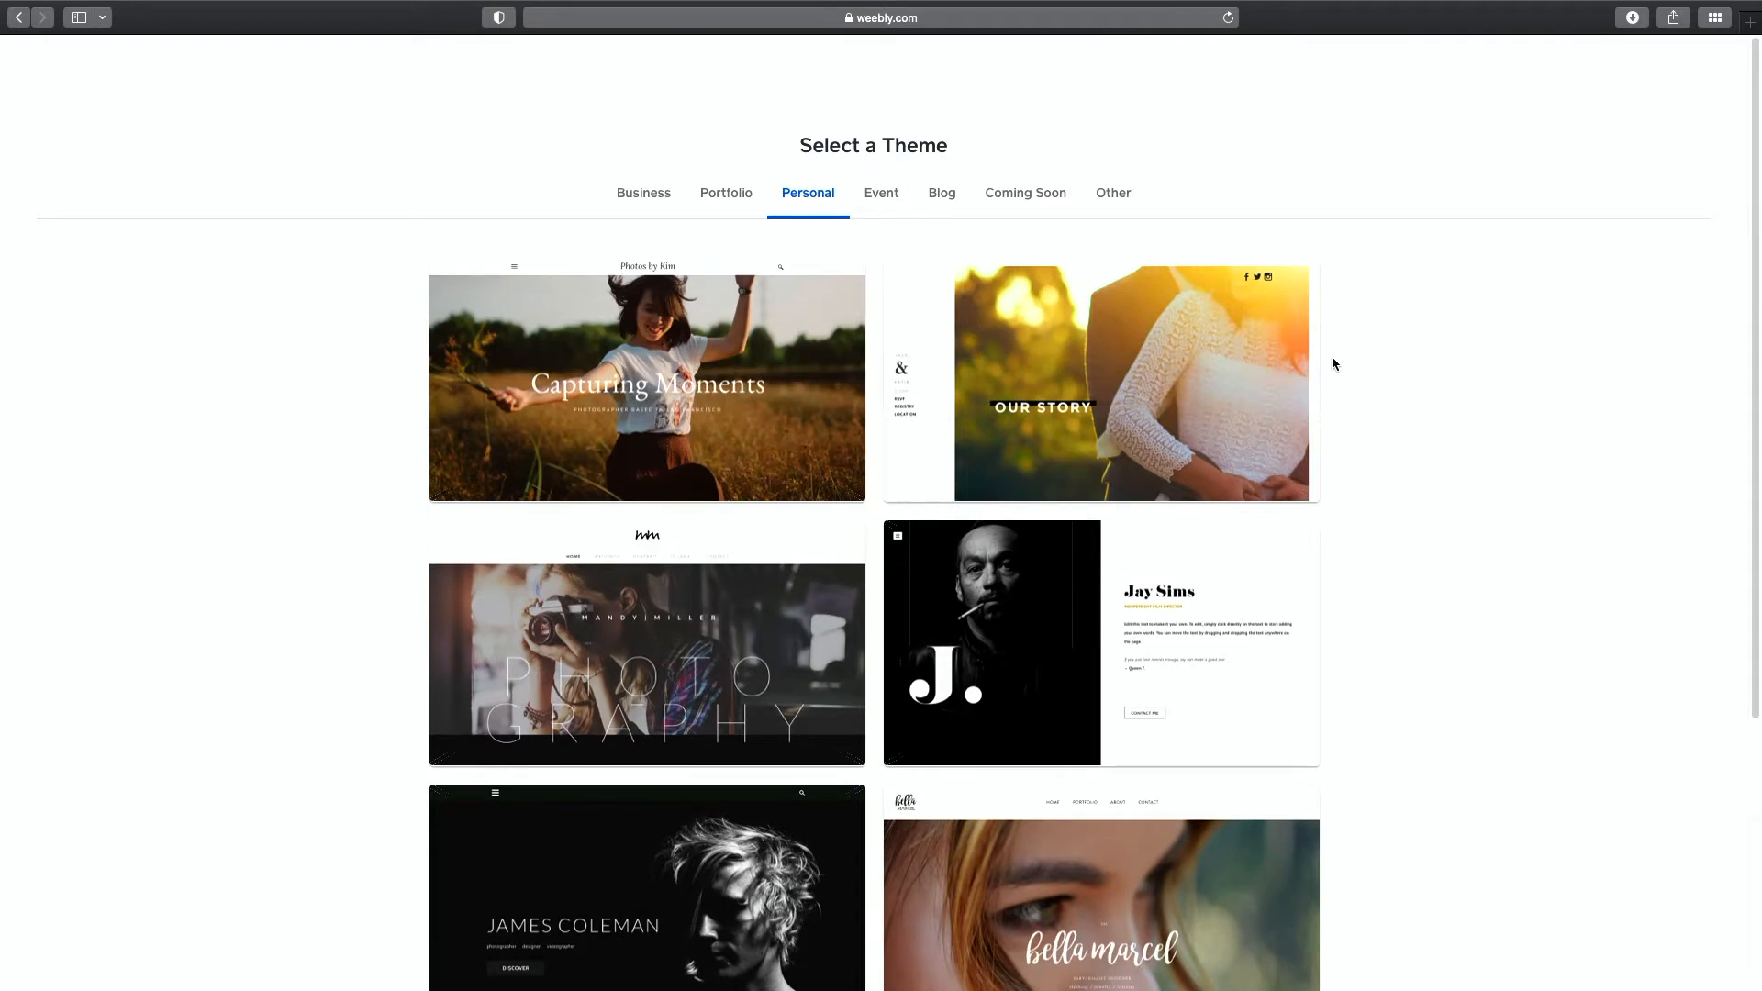
click(937, 205)
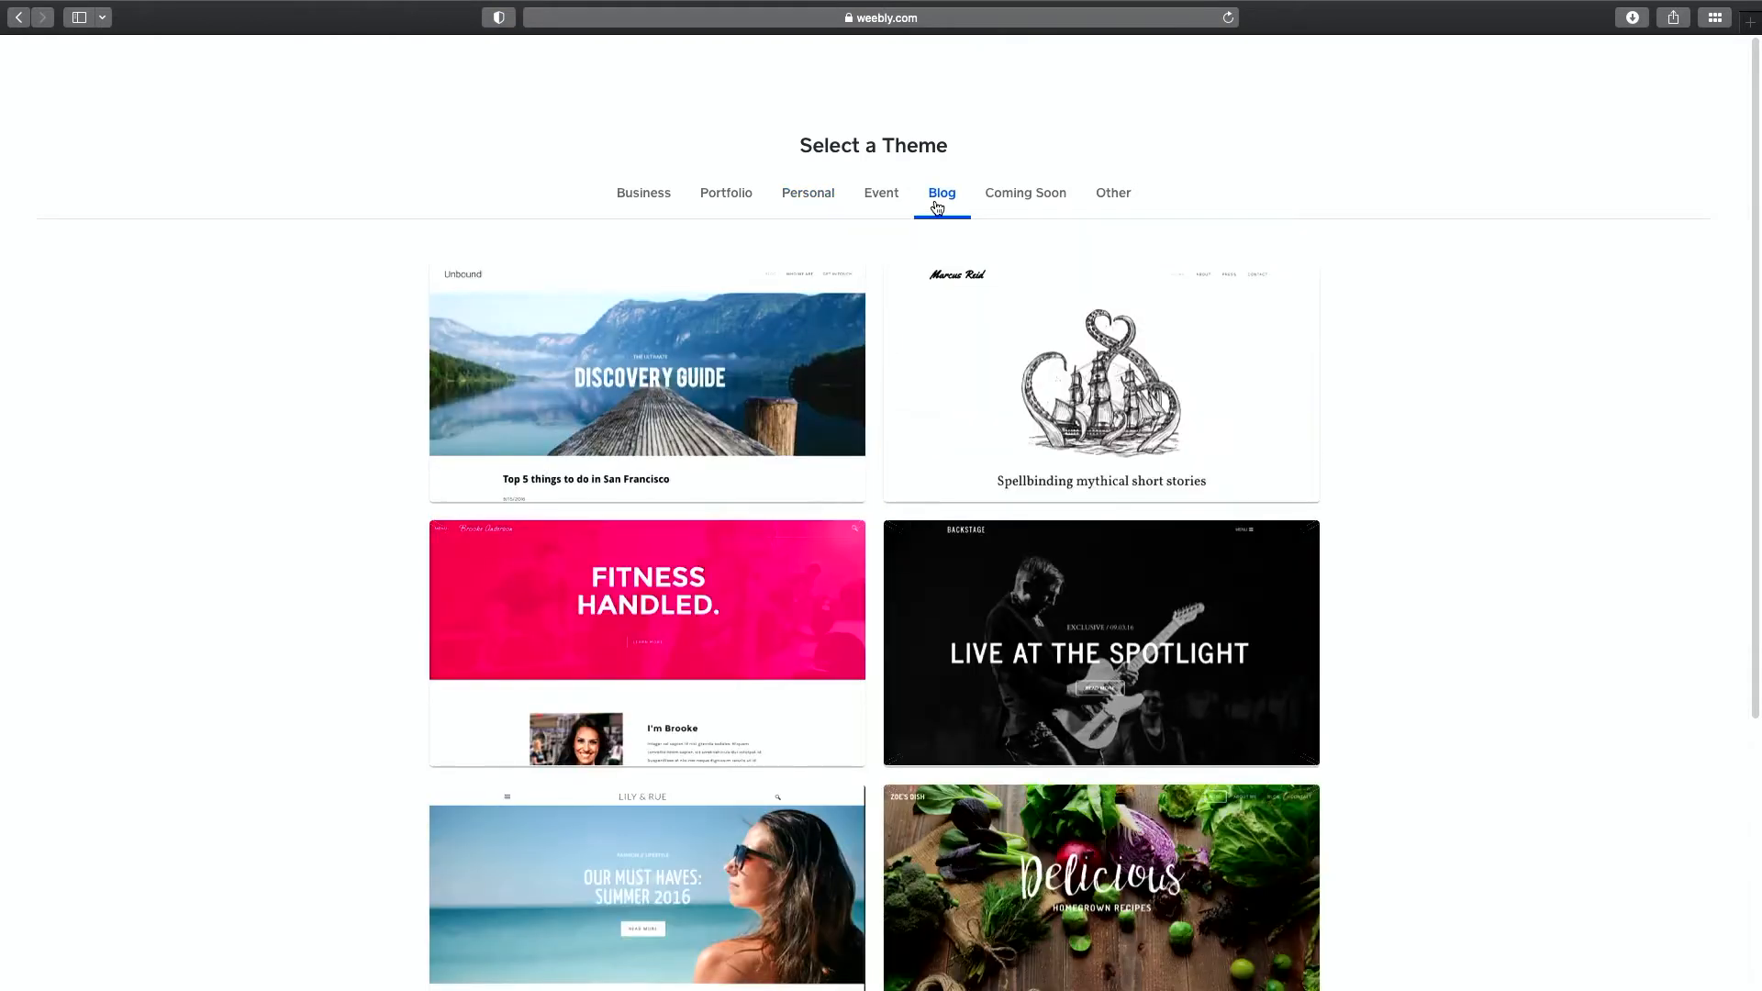
click(798, 204)
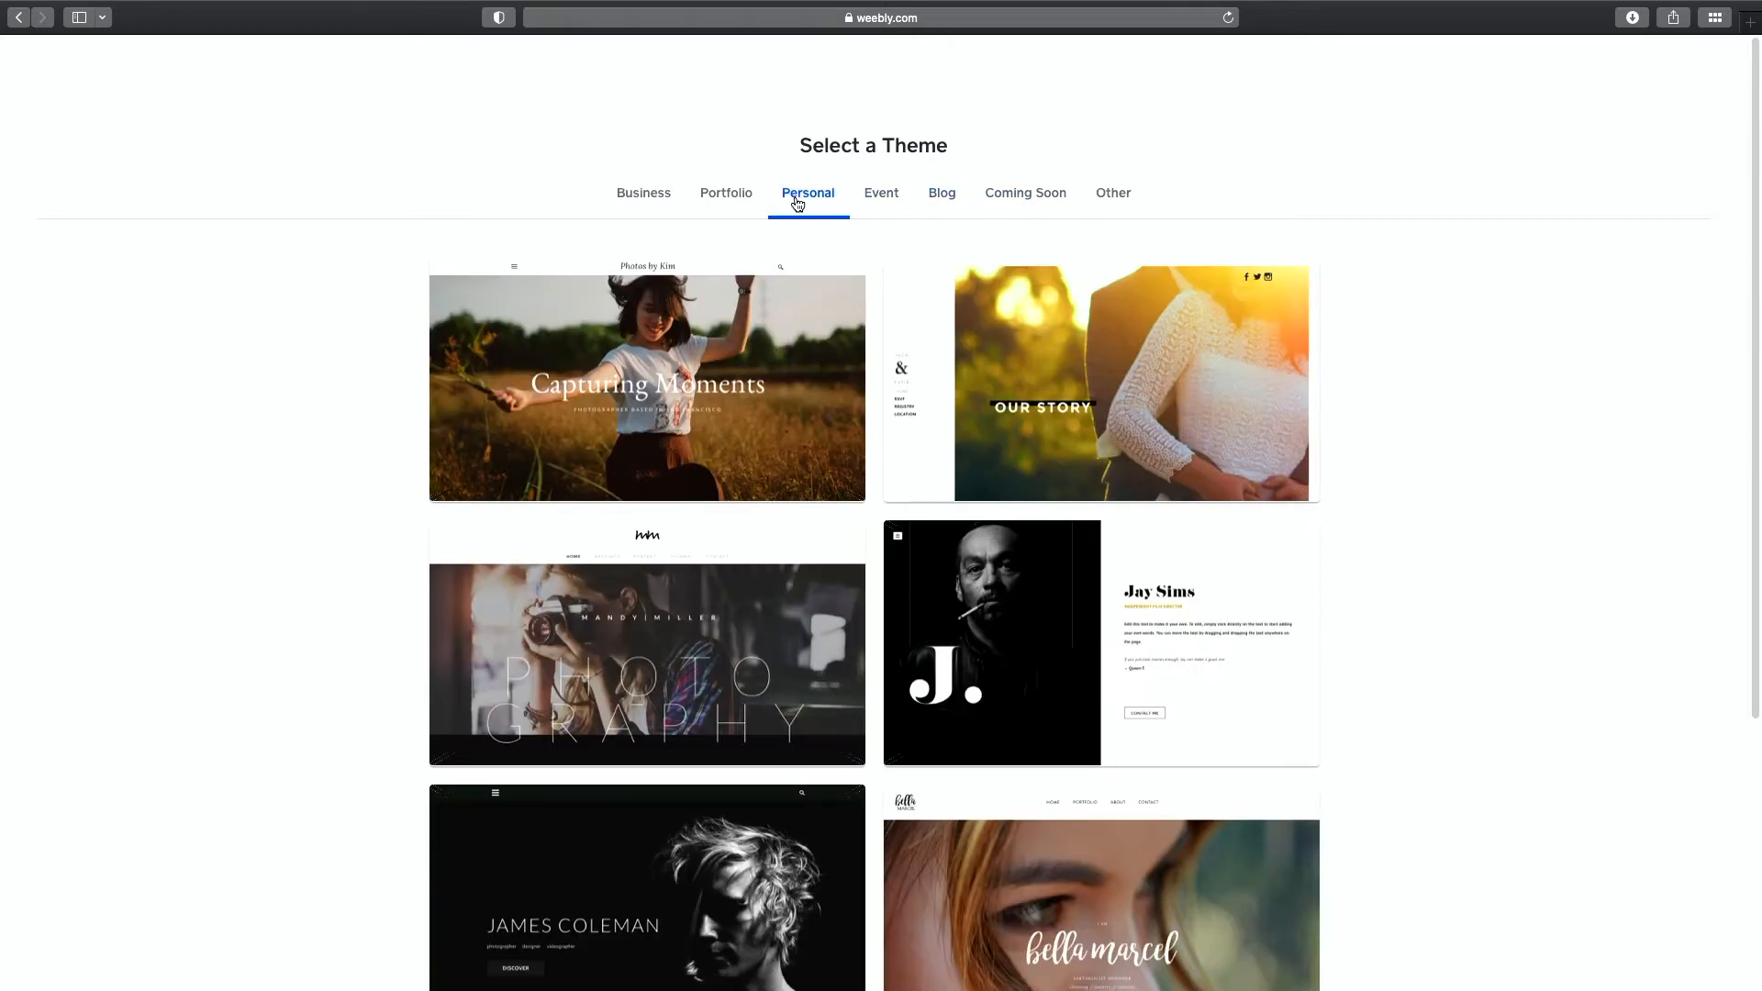
scroll(1416, 433, down, 1)
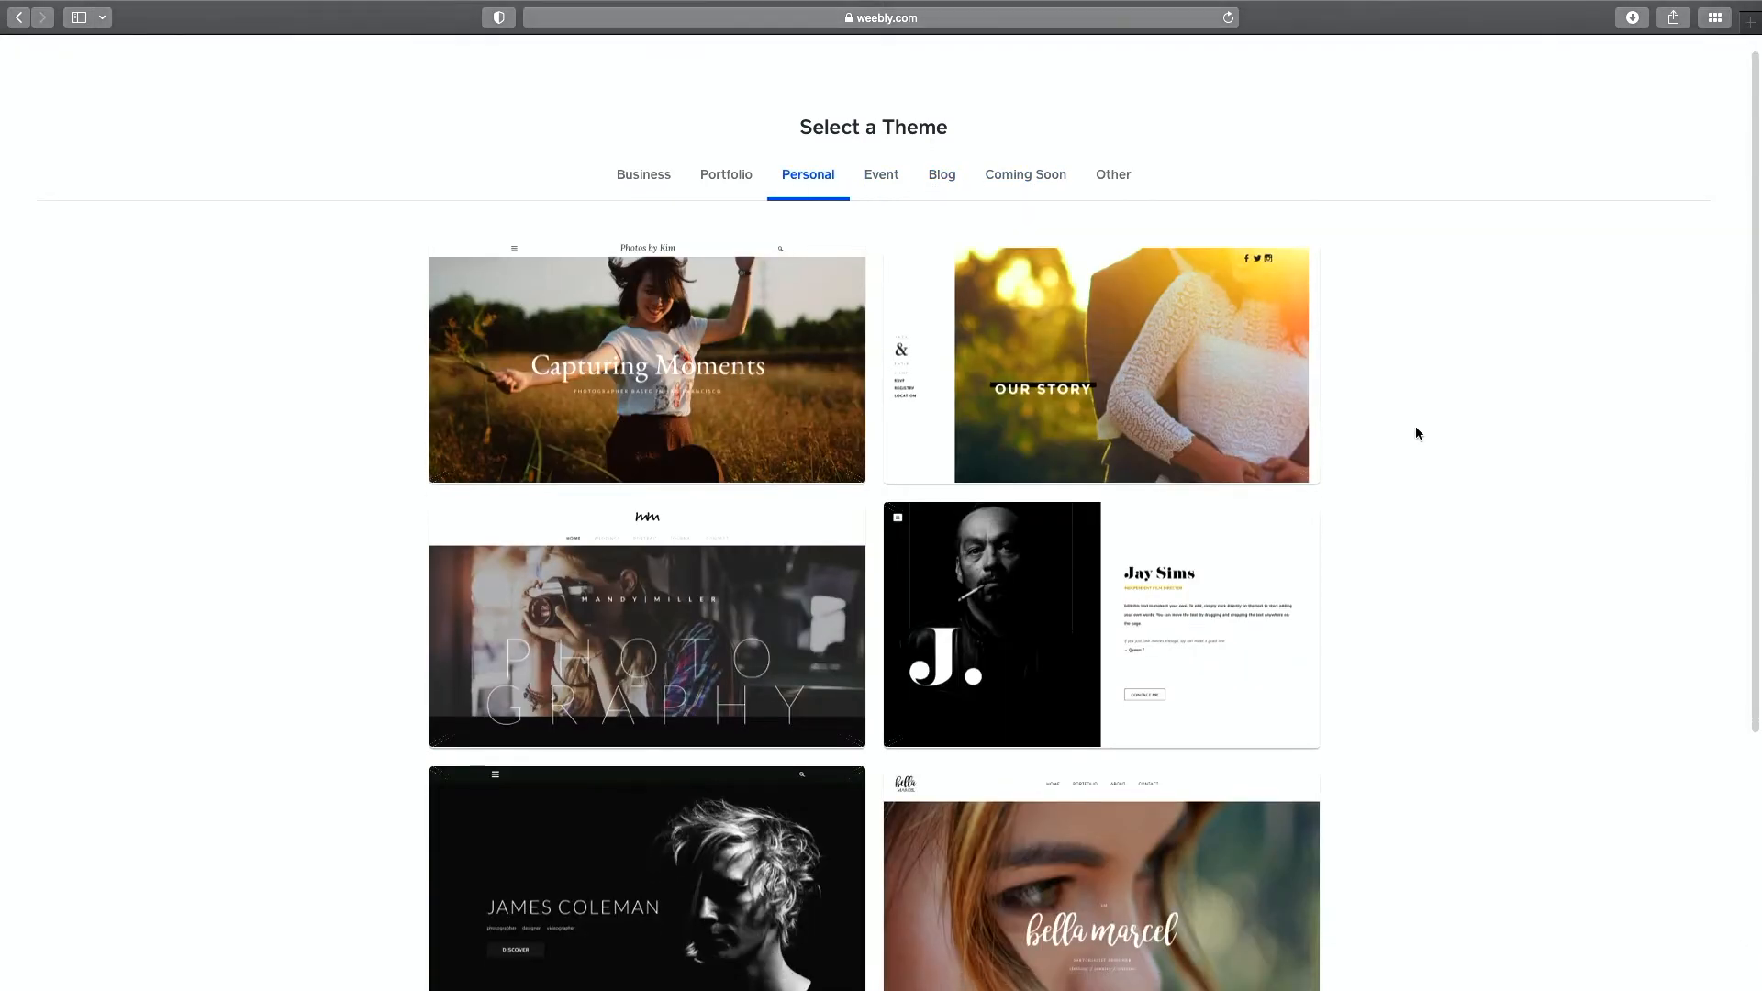
scroll(1416, 433, down, 3)
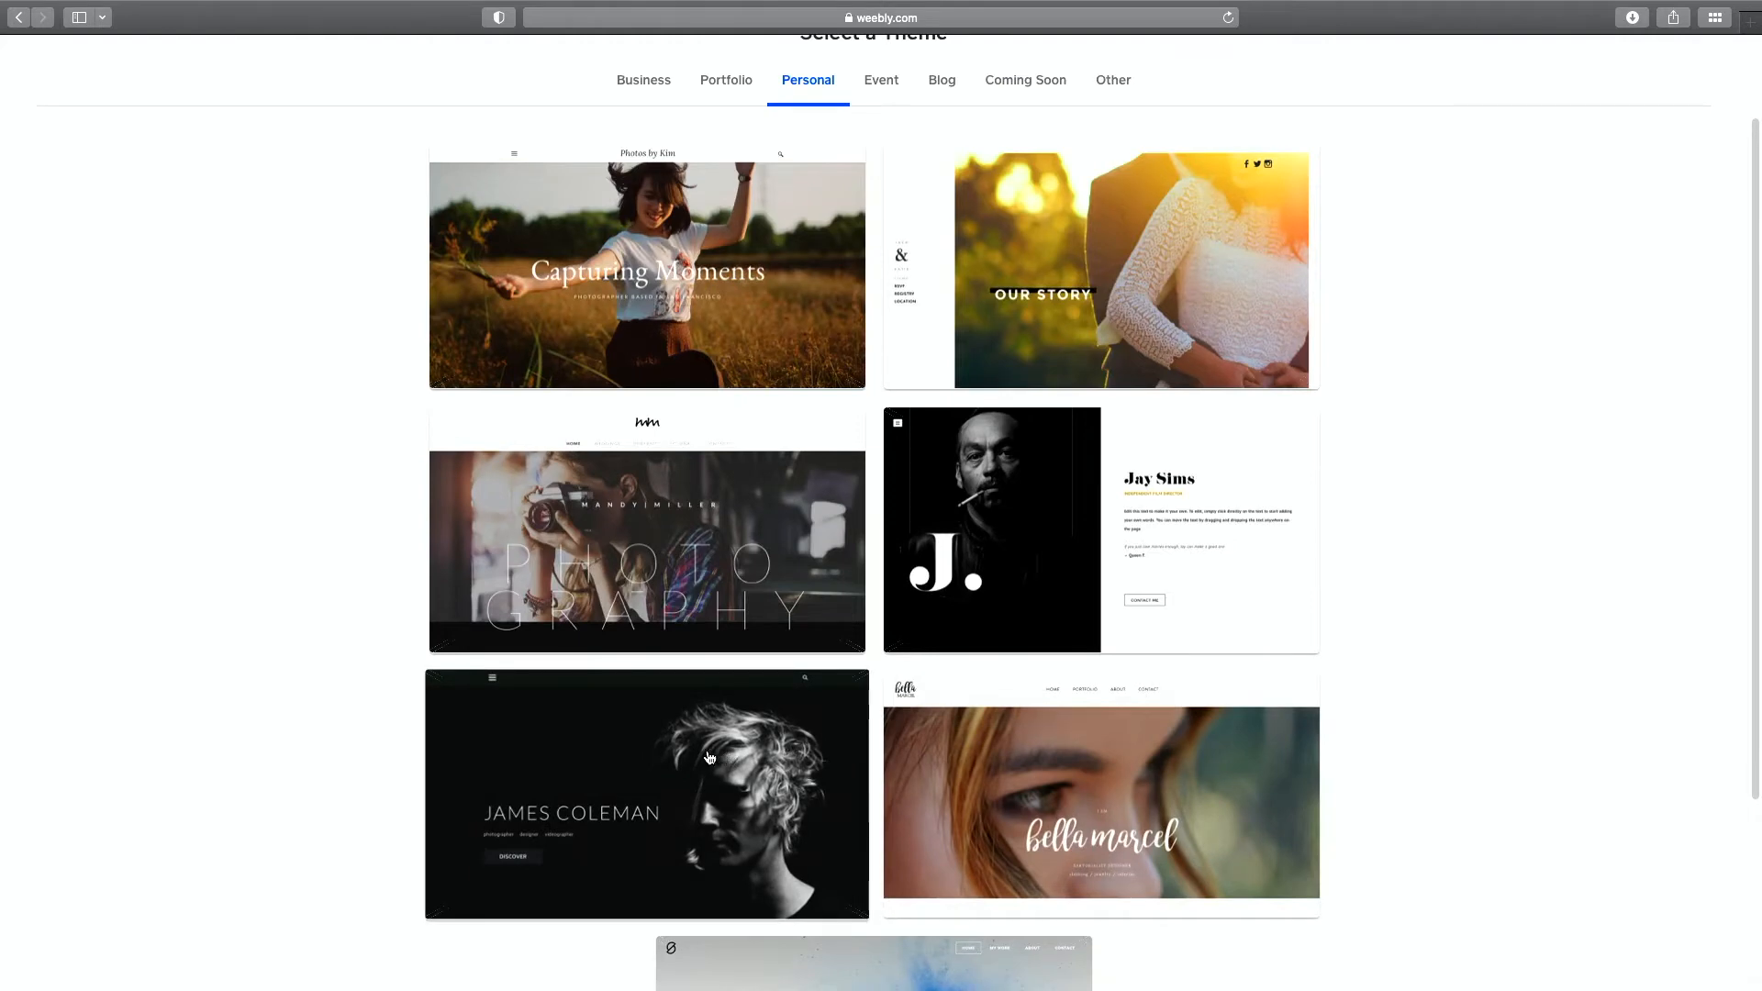
click(723, 760)
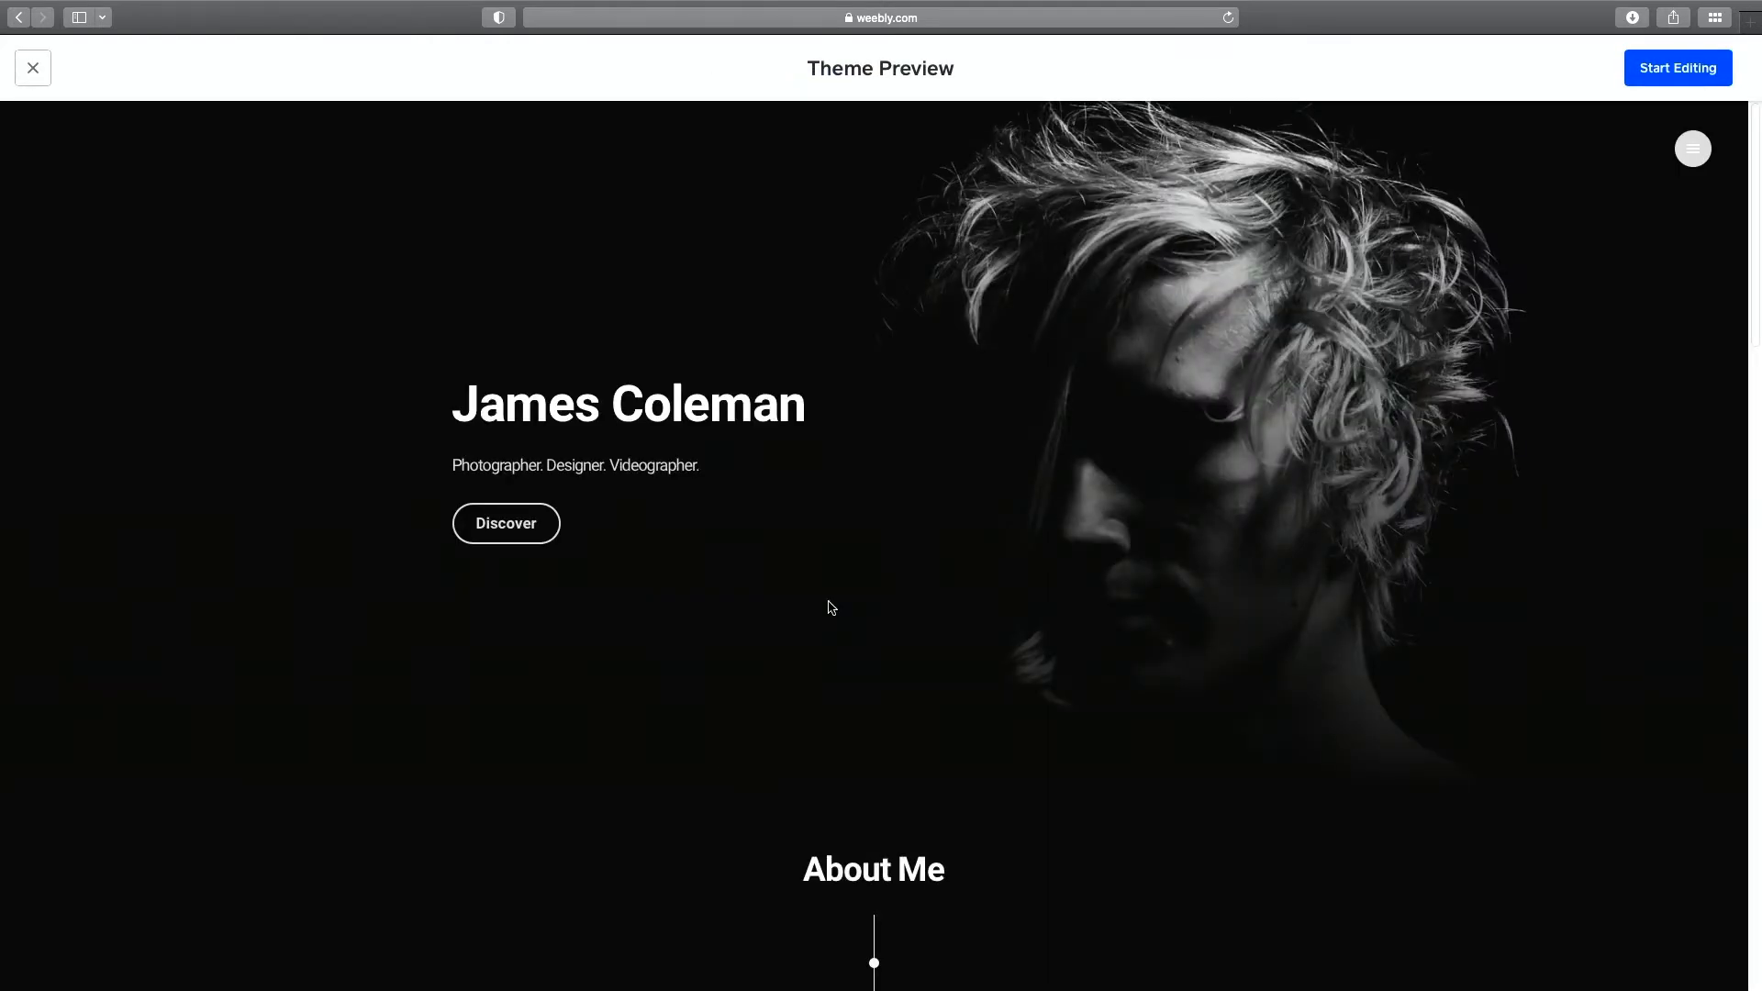
Scroll through the James Coleman preview and start editing a site with it.
scroll(861, 578, down, 5)
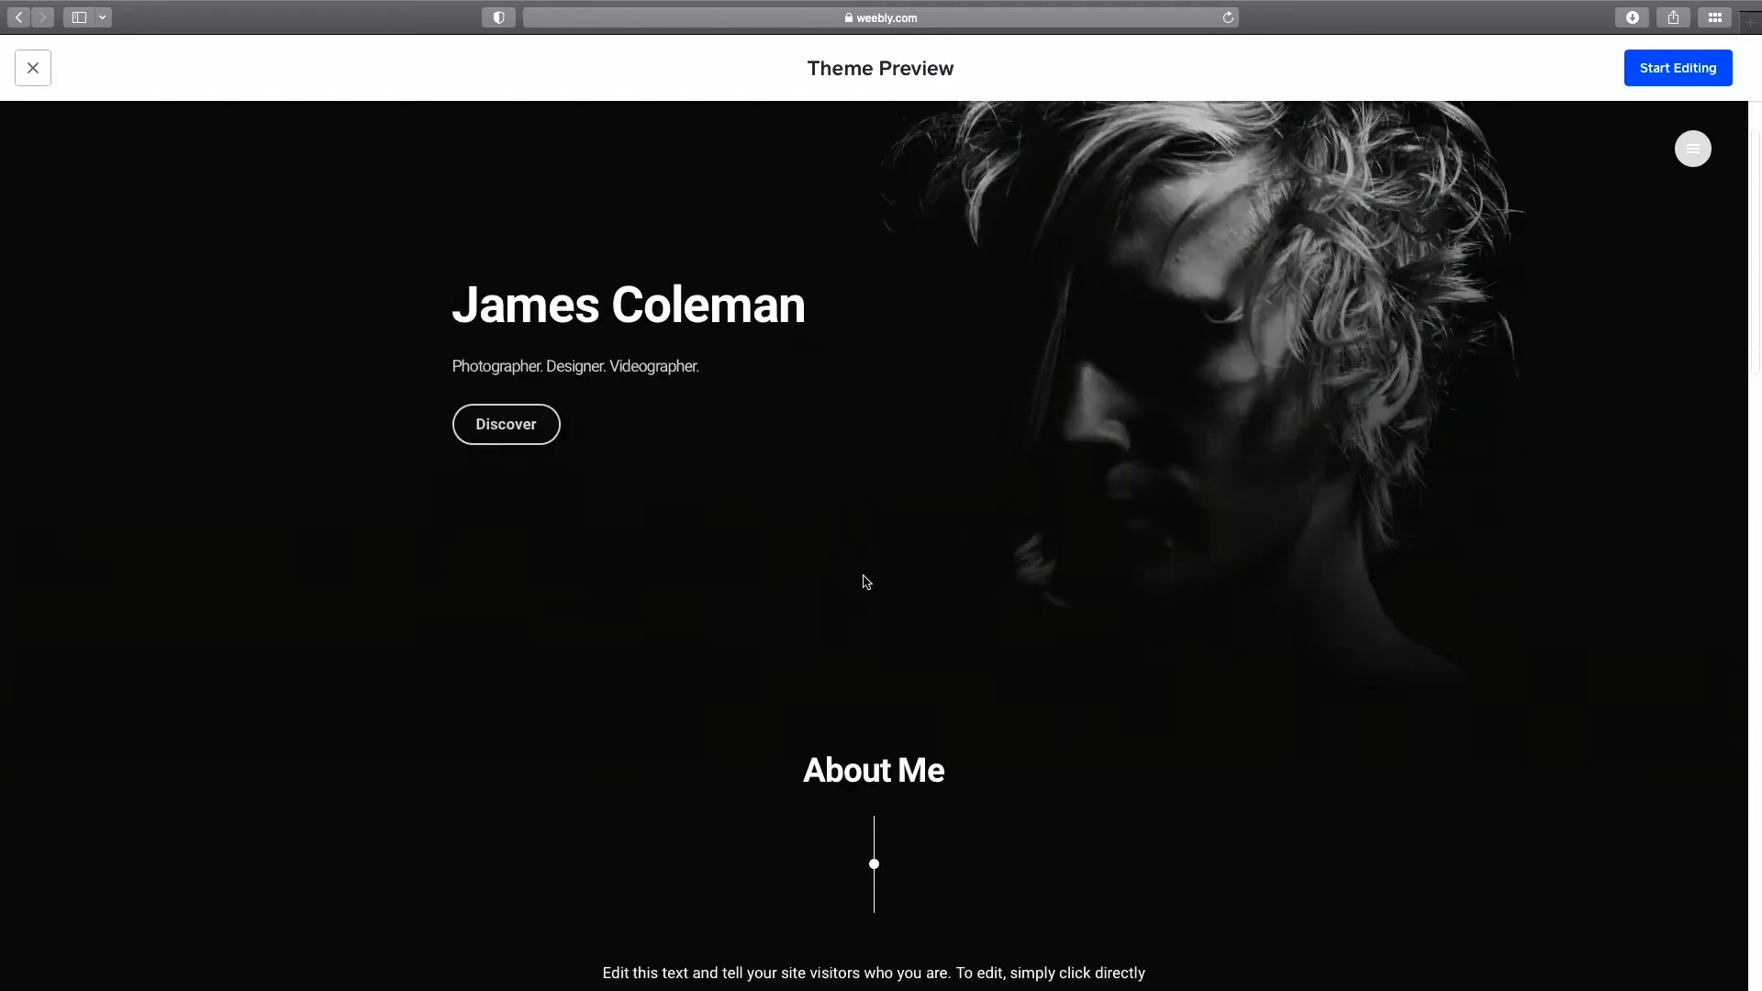
scroll(863, 582, down, 10)
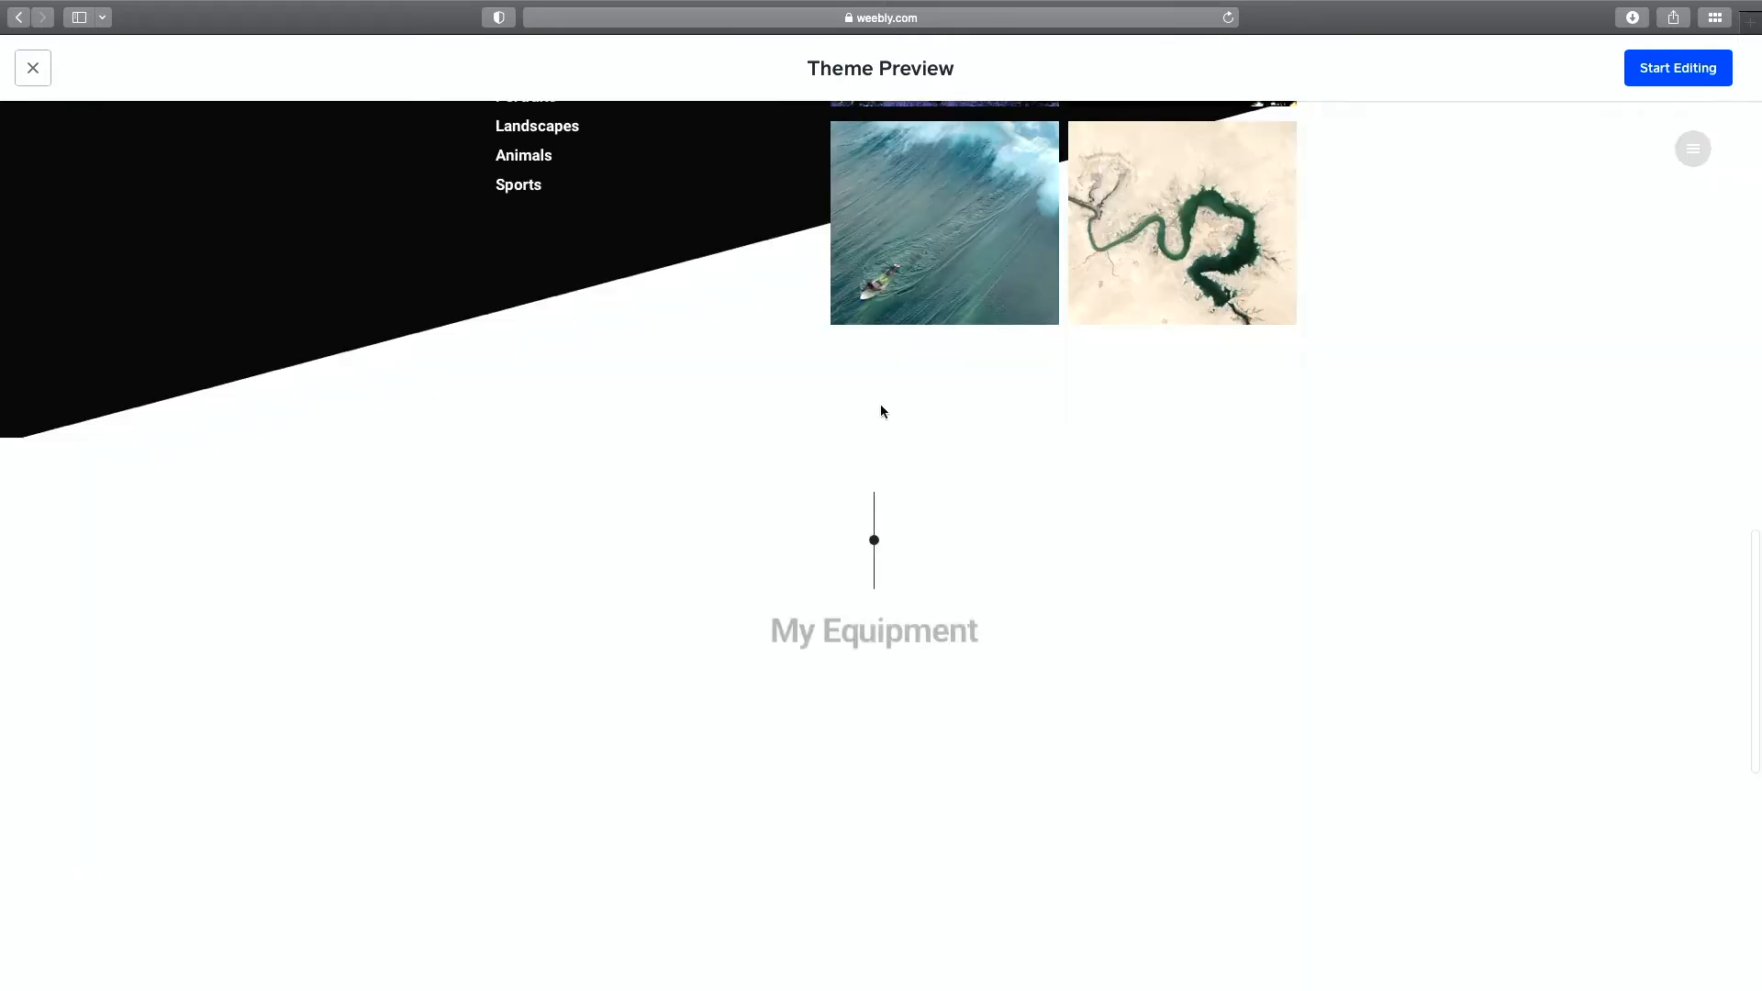
scroll(881, 409, down, 5)
scroll(881, 412, up, 3)
scroll(882, 411, down, 3)
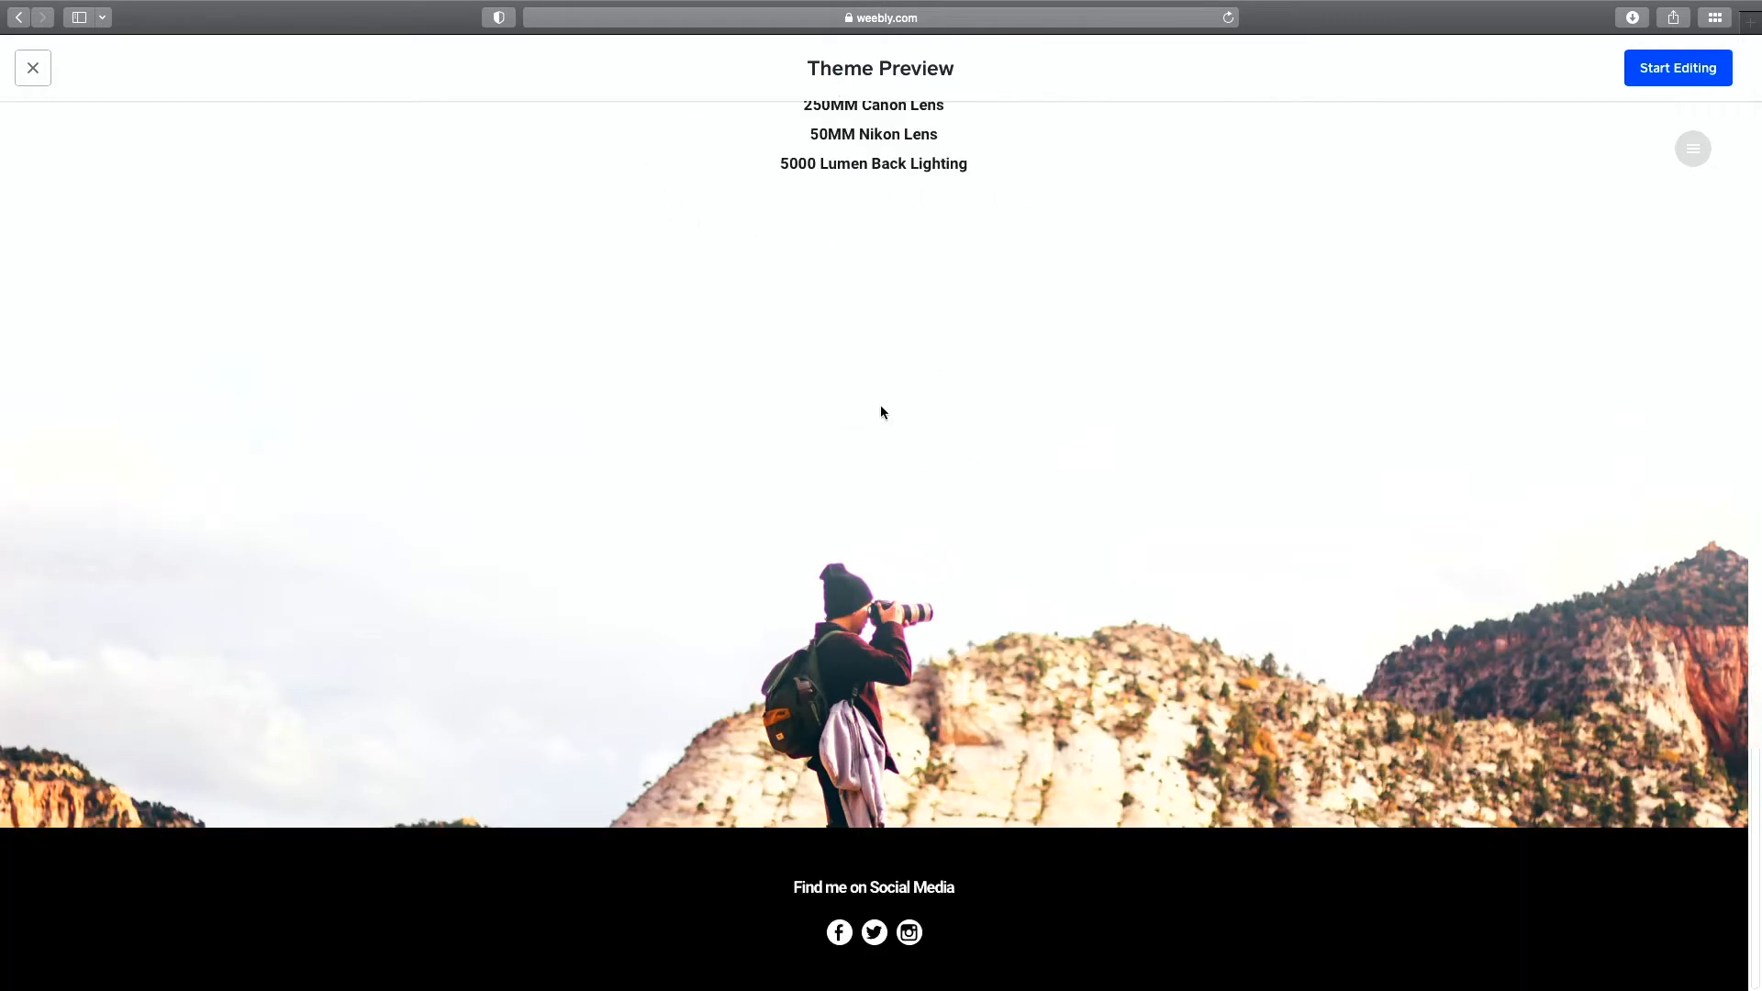
scroll(881, 412, up, 10)
scroll(884, 412, up, 6)
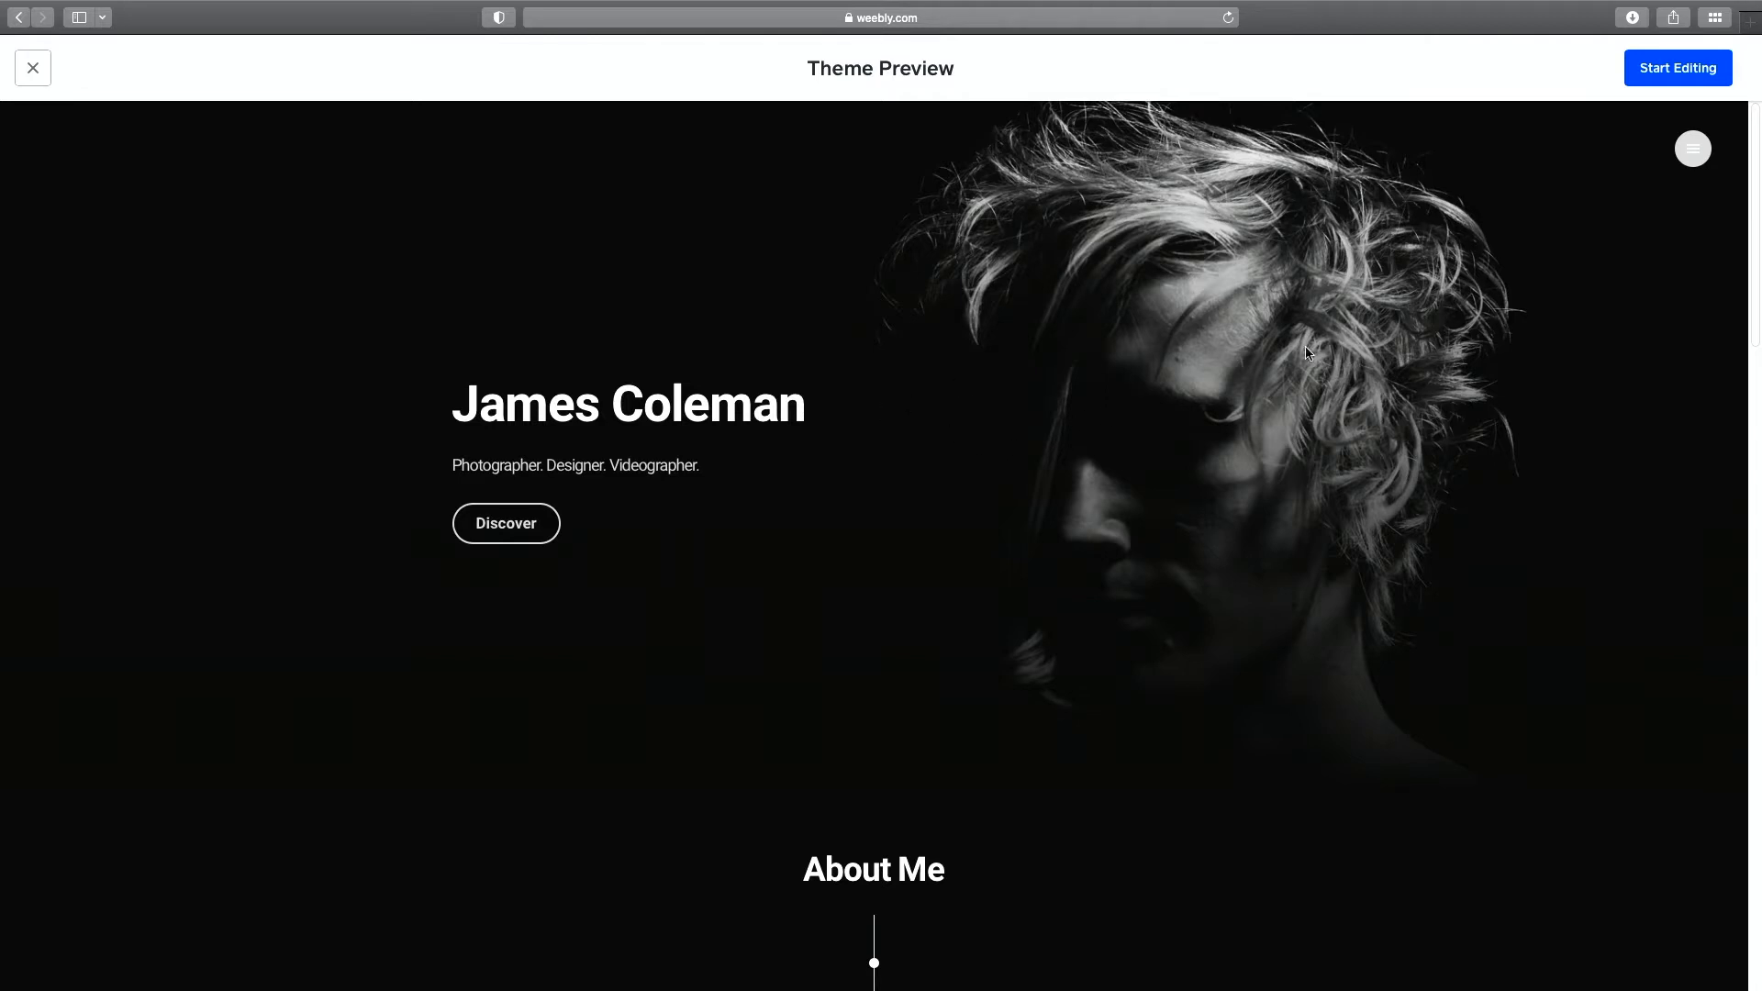
click(1663, 81)
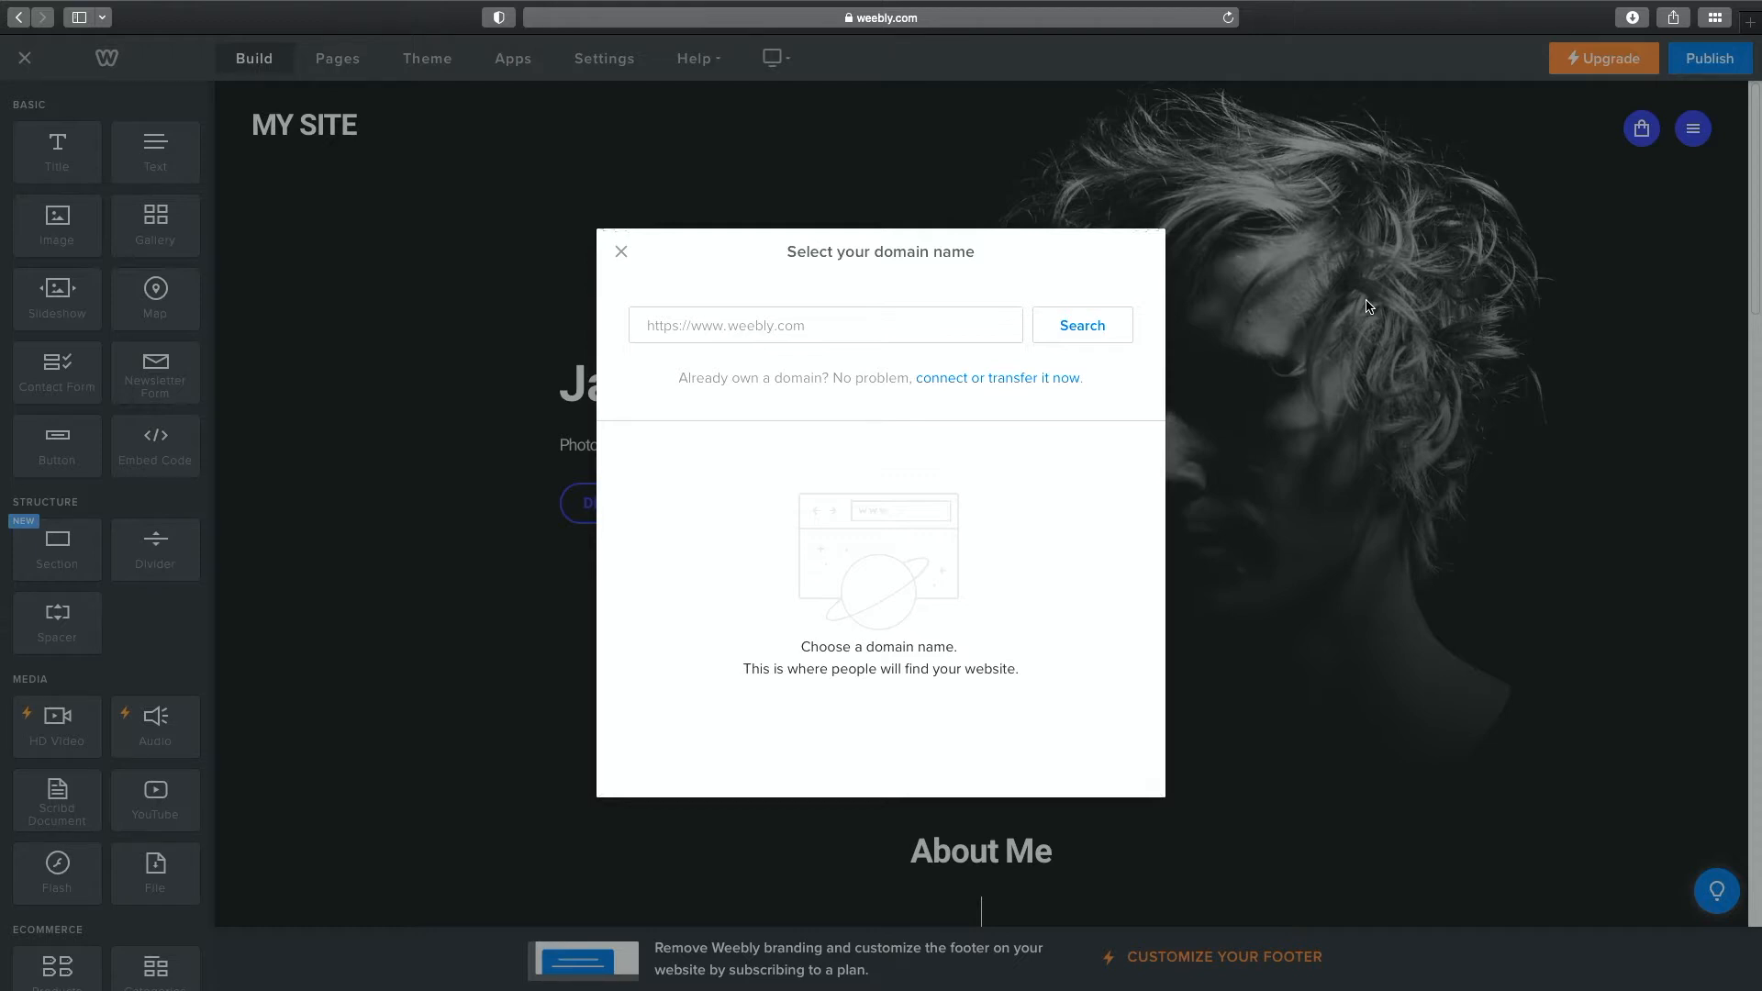
Enter the site owner's full name in the domain name field.
click(910, 341)
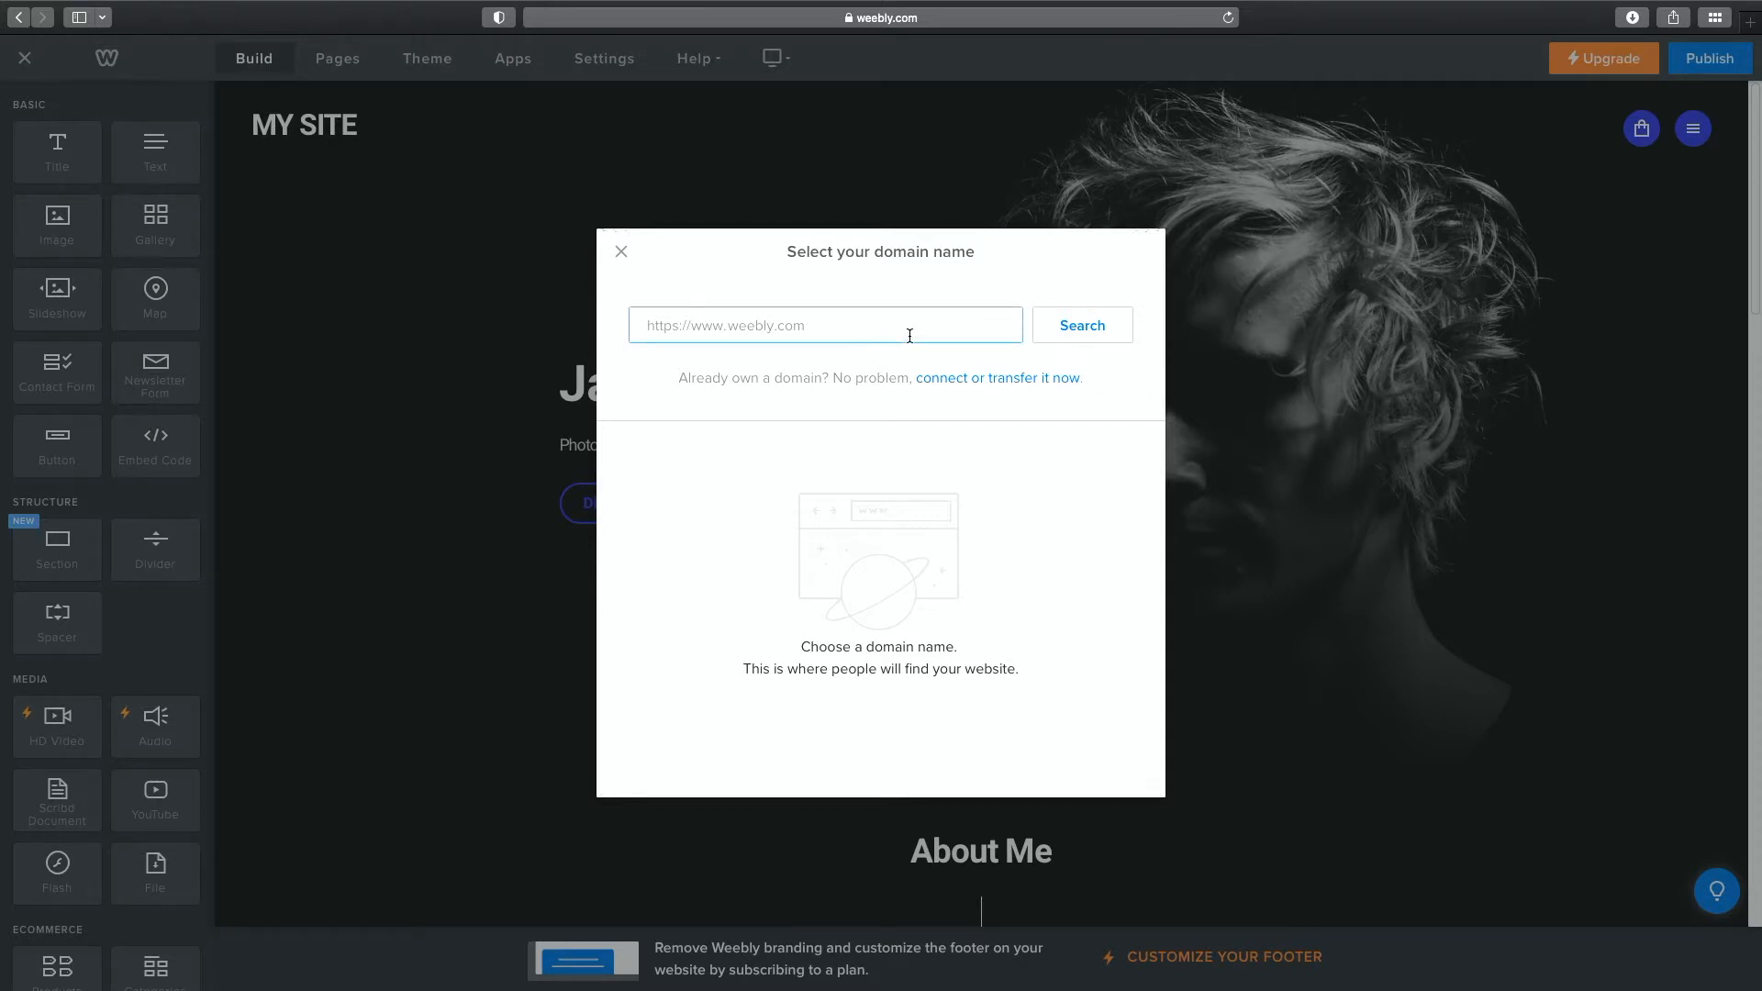
text(Jeremiah Baumann)
Search the owner's name plus CPT202 and choose the free weebly.com subdomain.
click(1111, 343)
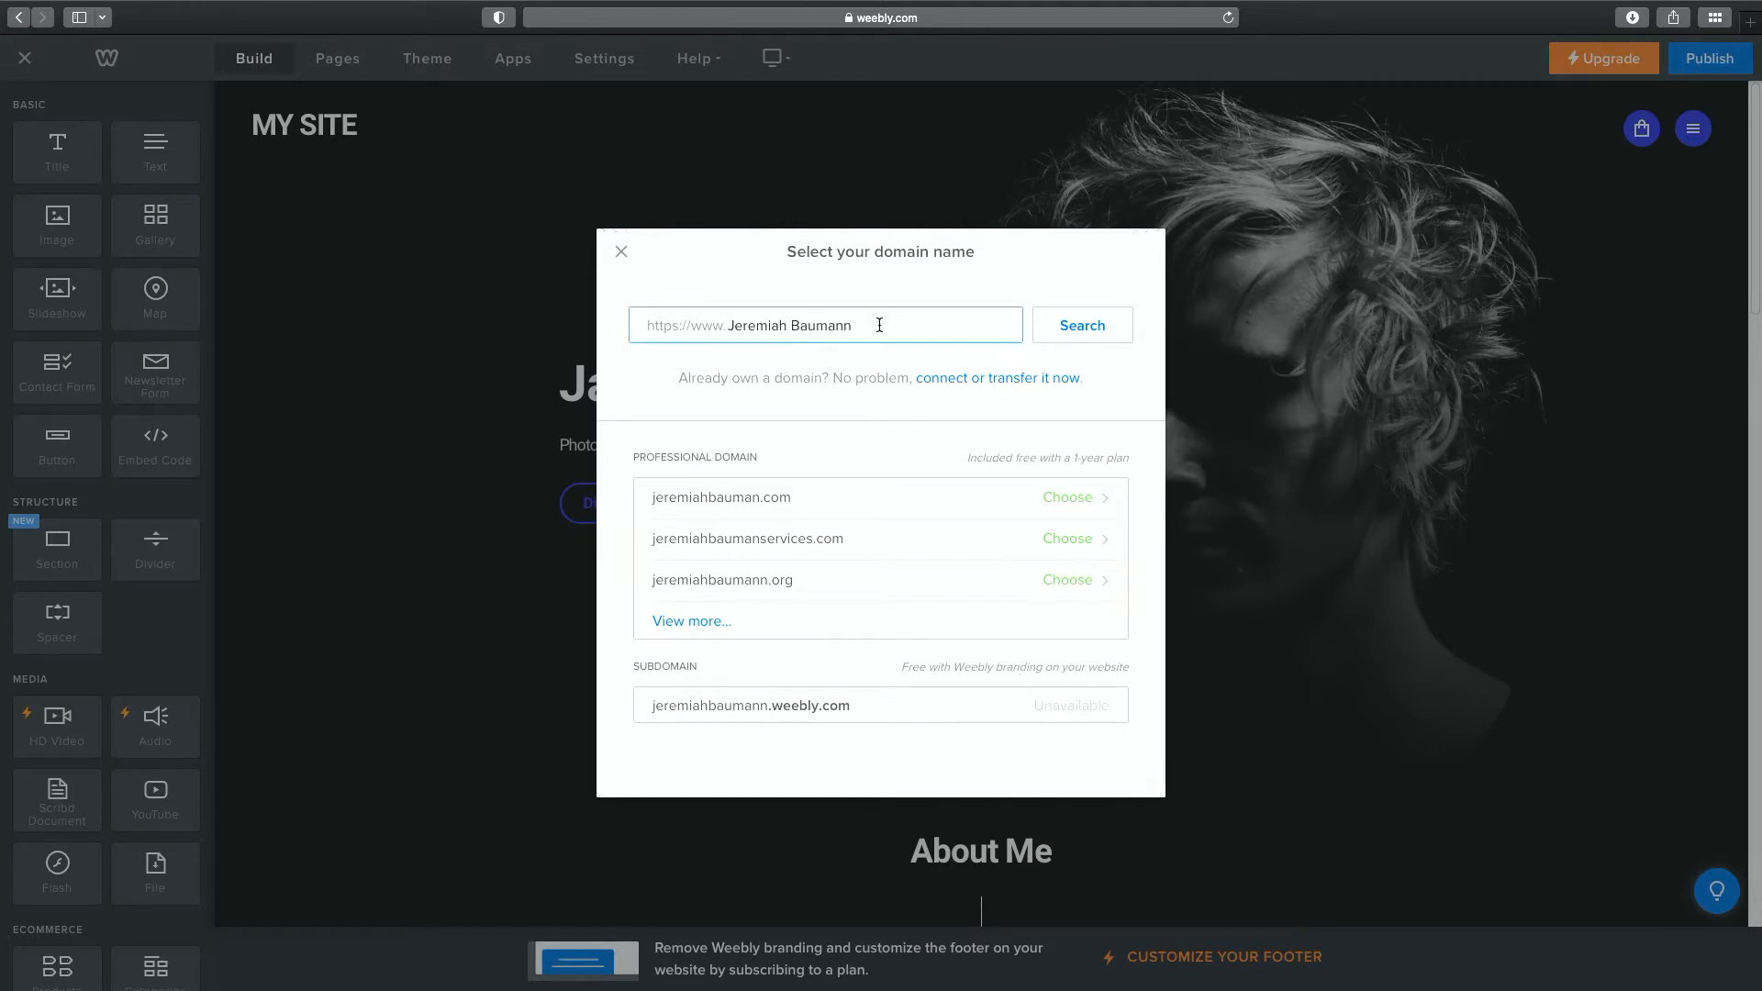
text(CPT202)
click(1063, 319)
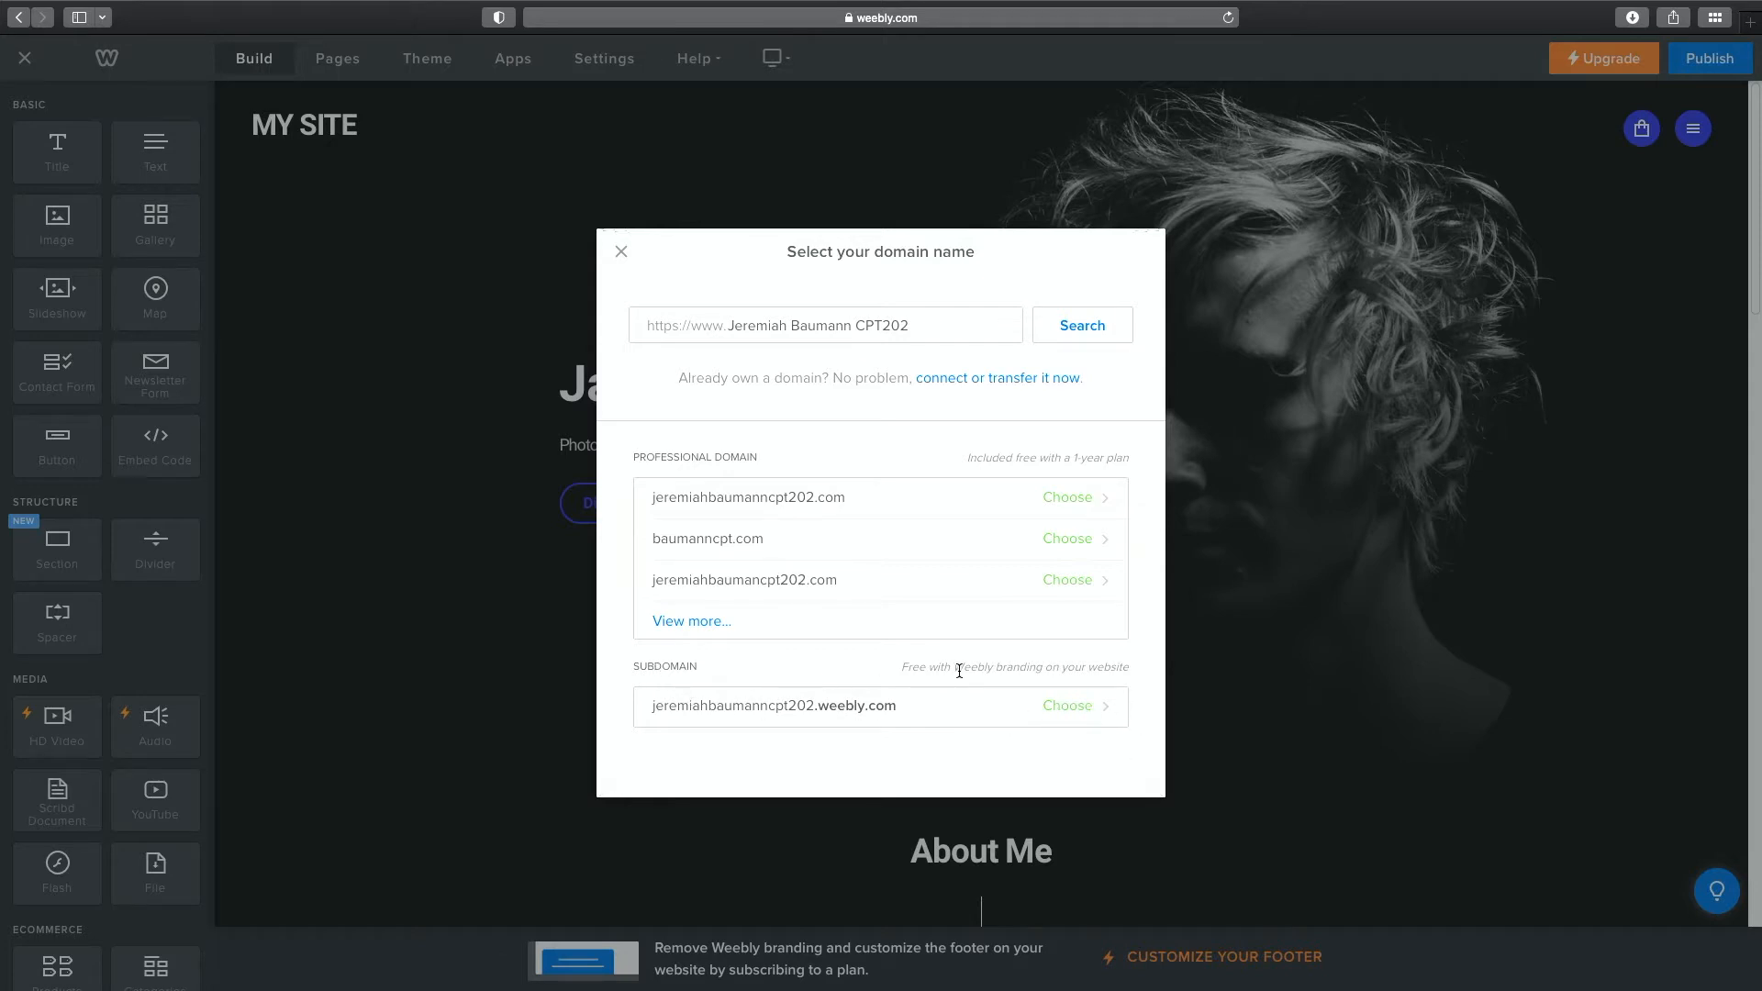
click(1003, 718)
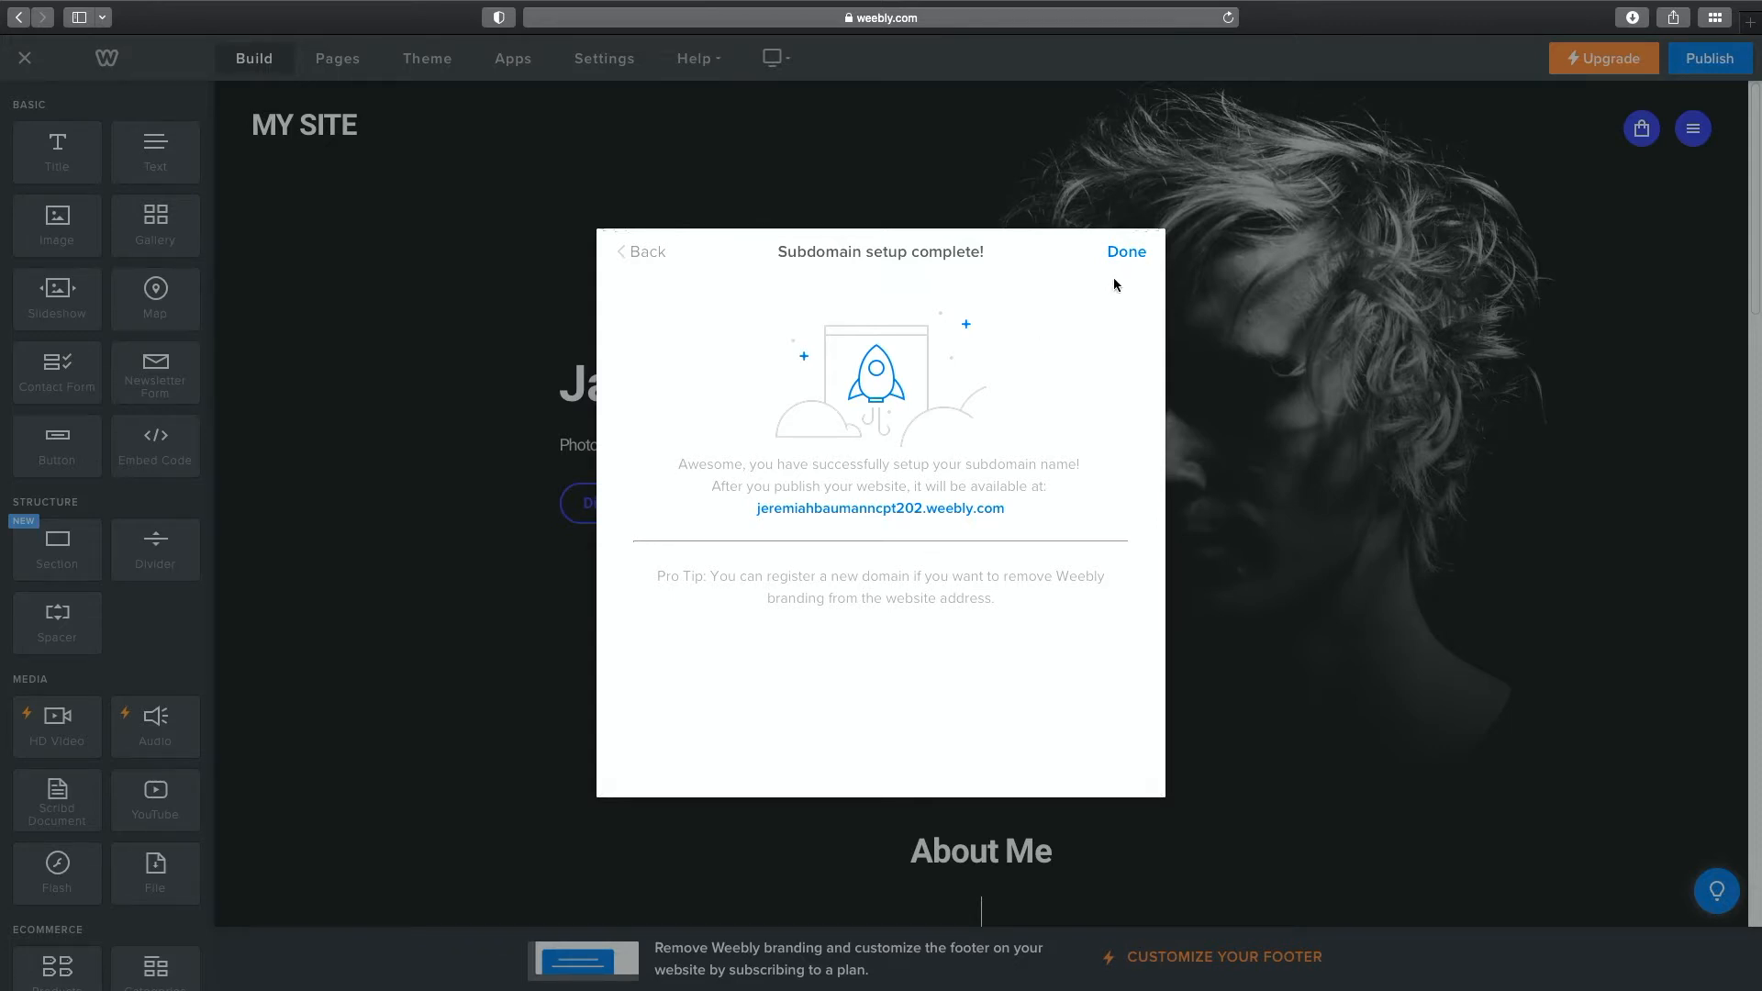
click(1127, 254)
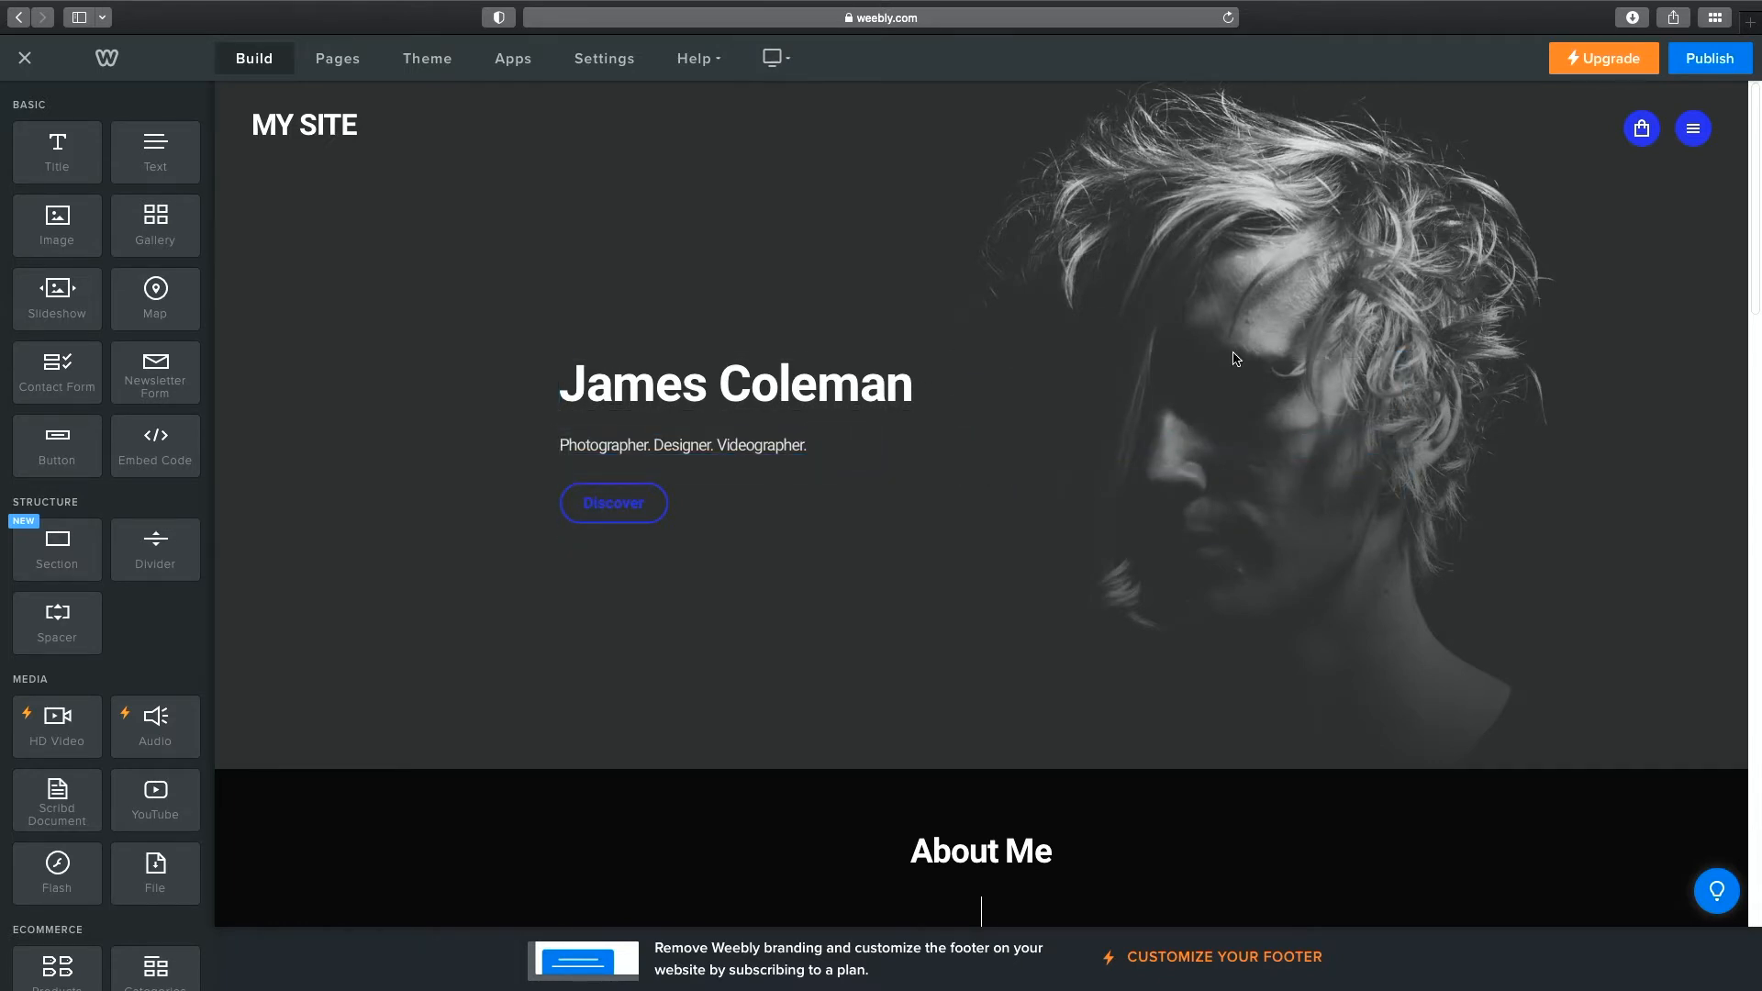
Look through the Build elements panel, then show the Pages list.
scroll(1330, 358, down, 15)
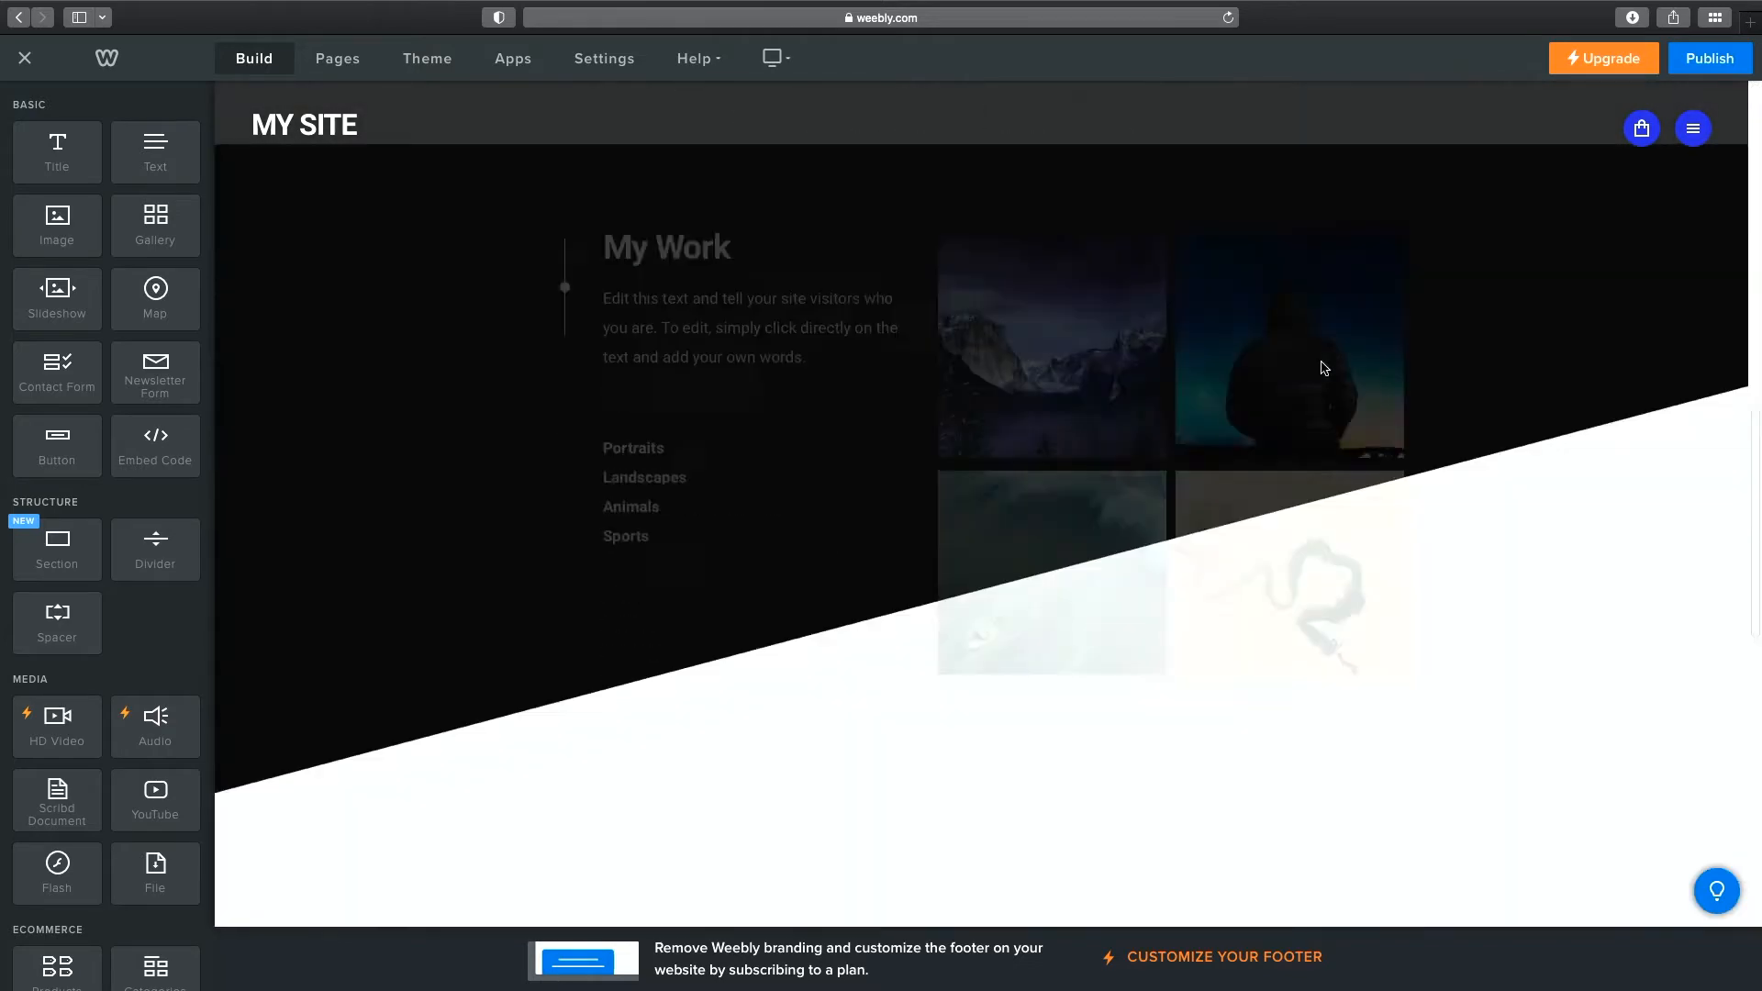
scroll(1319, 366, down, 5)
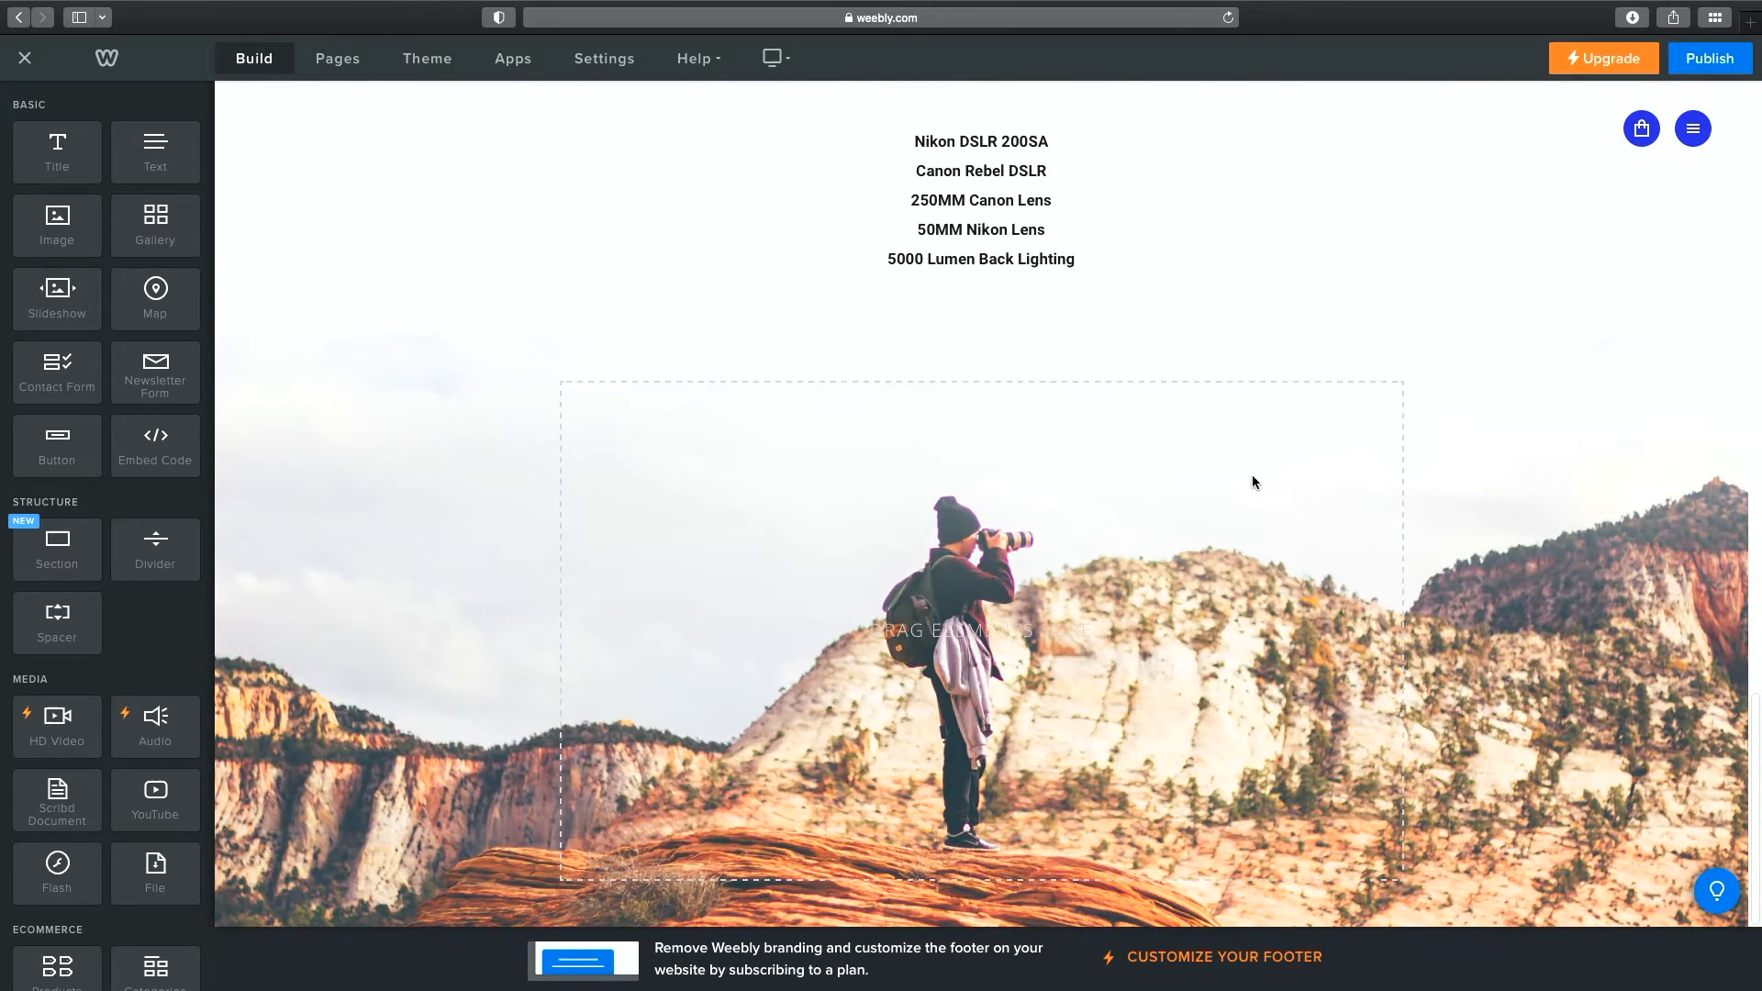
scroll(1252, 476, up, 10)
scroll(1248, 481, up, 4)
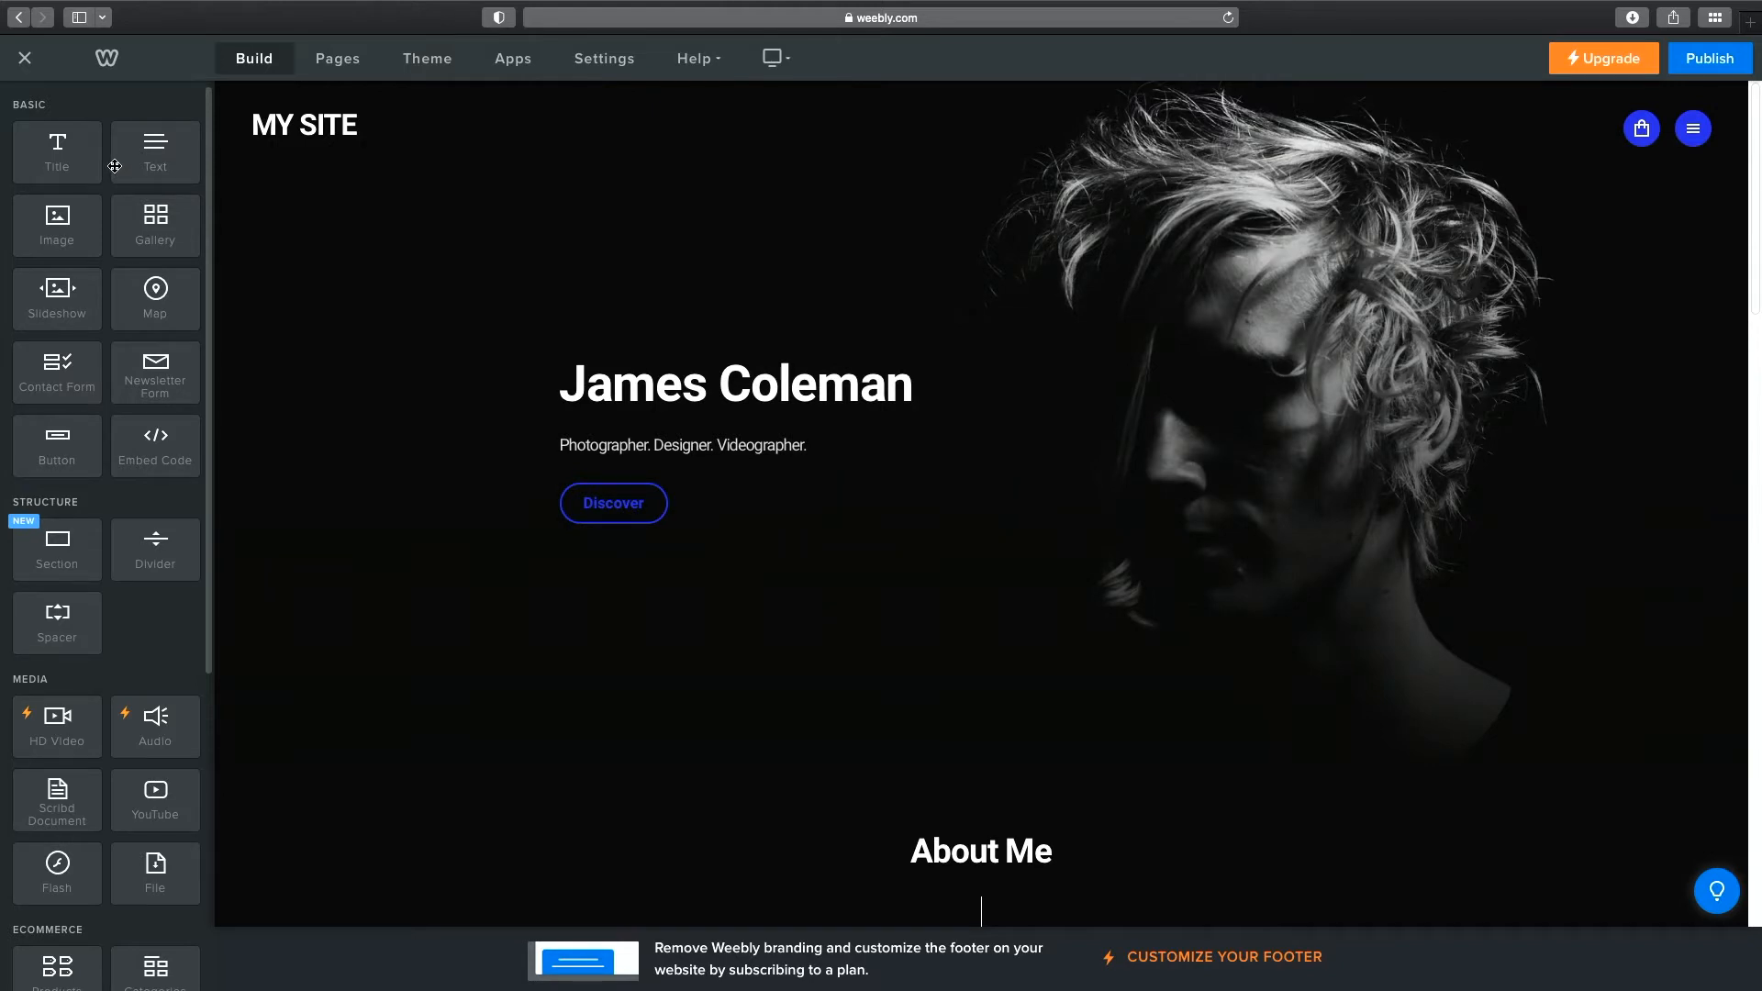
scroll(128, 203, down, 1)
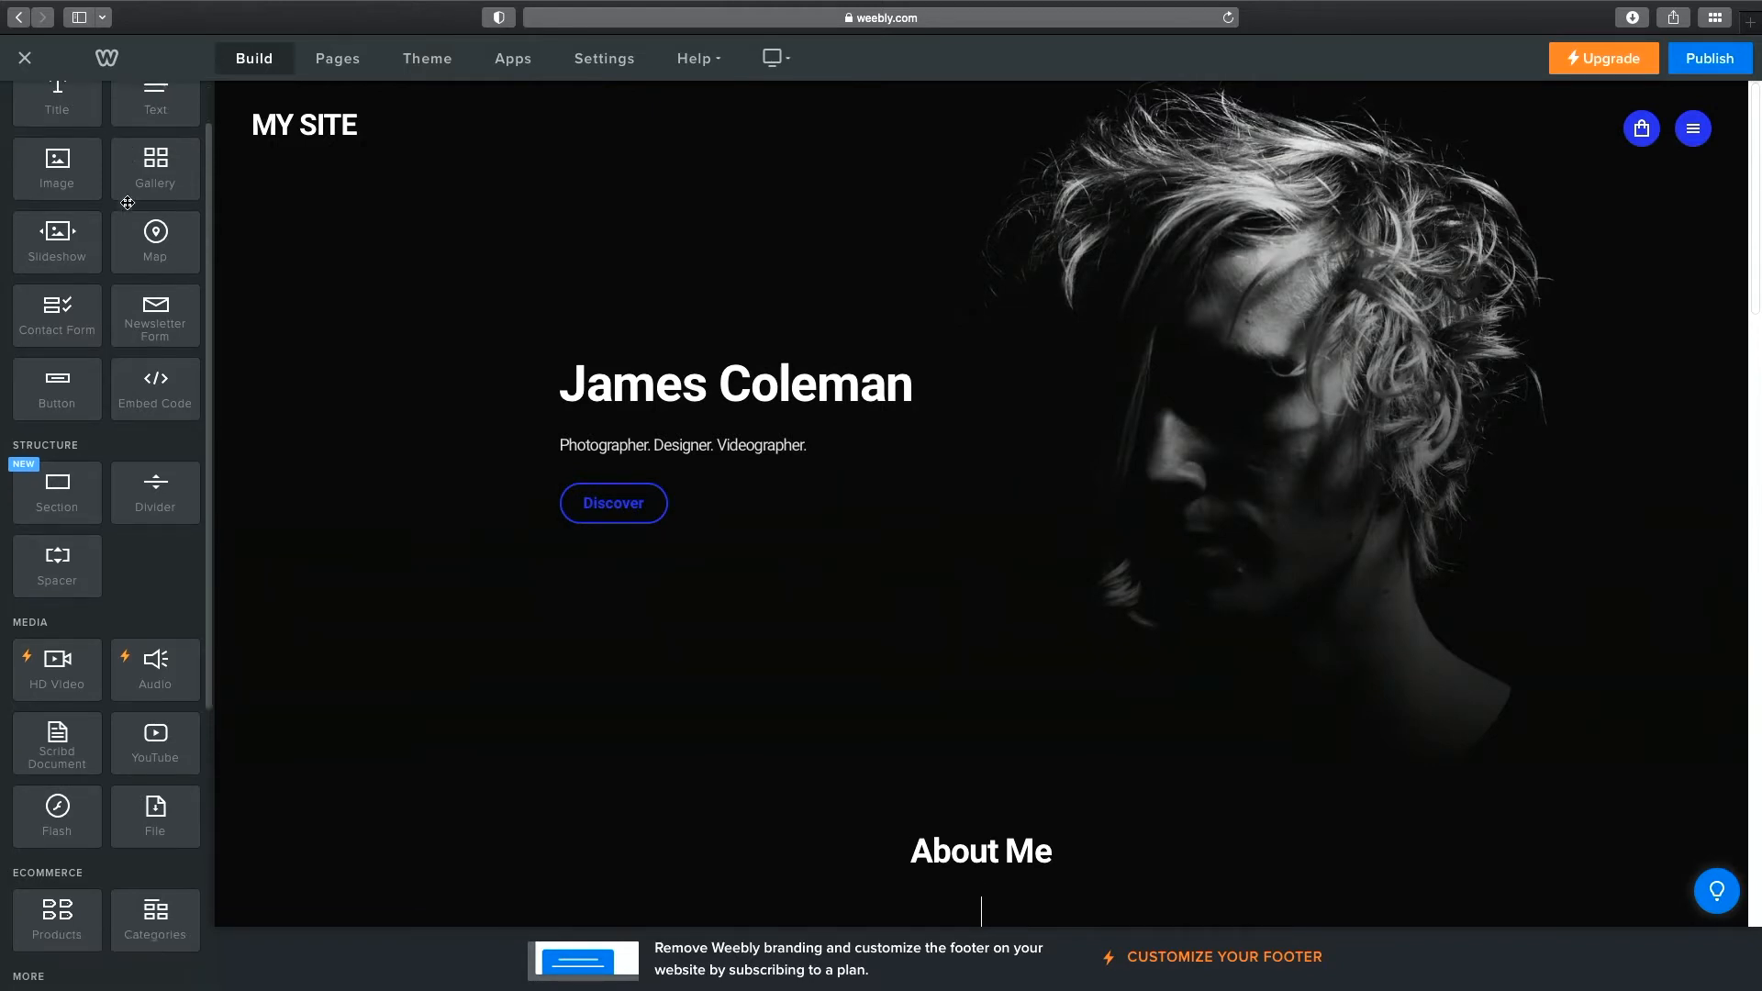
scroll(128, 203, down, 5)
scroll(128, 205, down, 2)
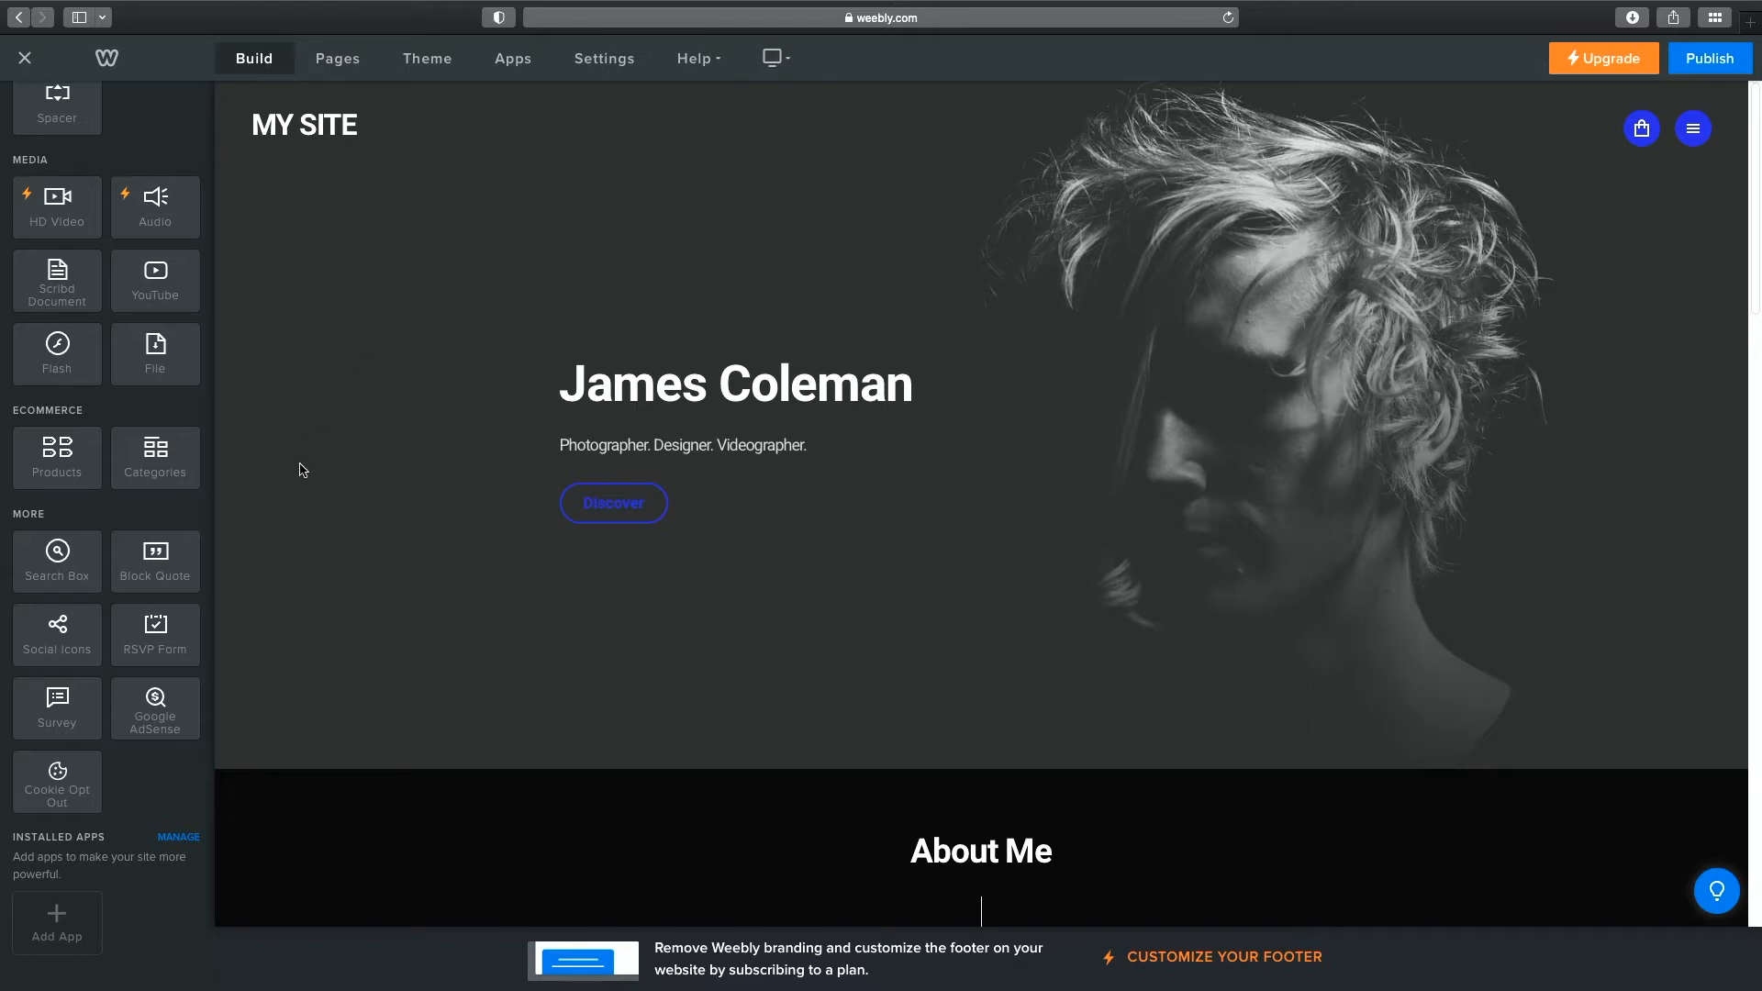
scroll(73, 373, up, 4)
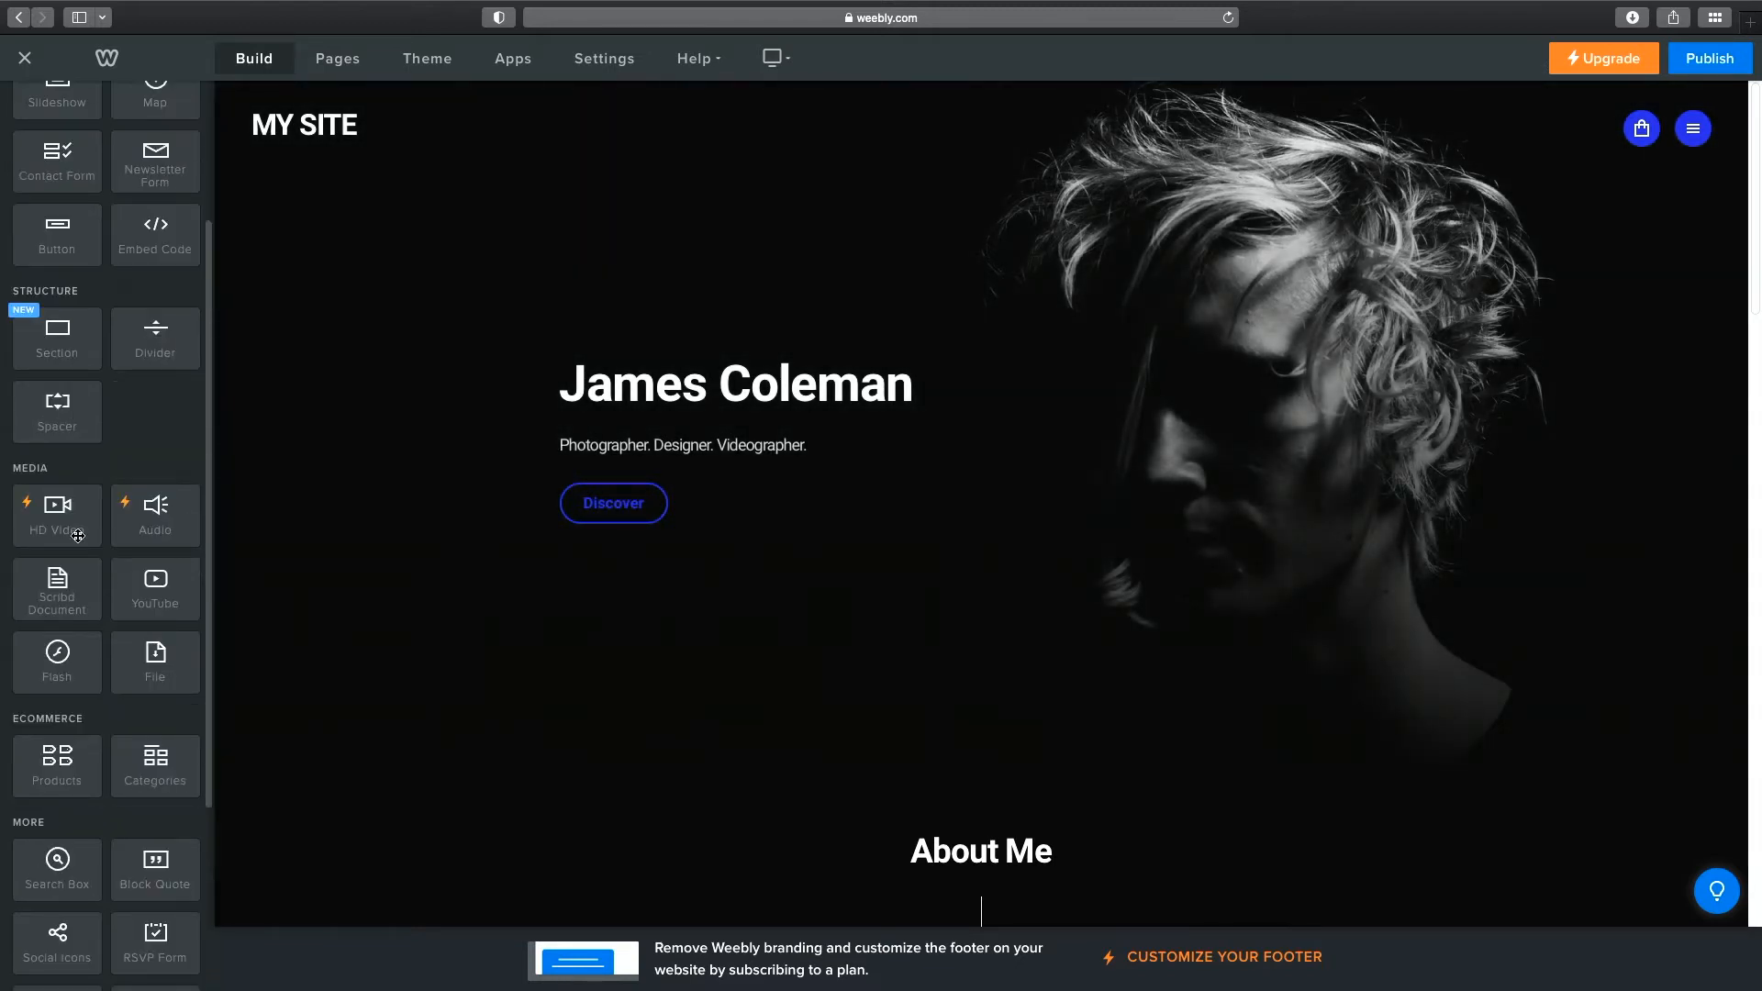
scroll(146, 473, up, 3)
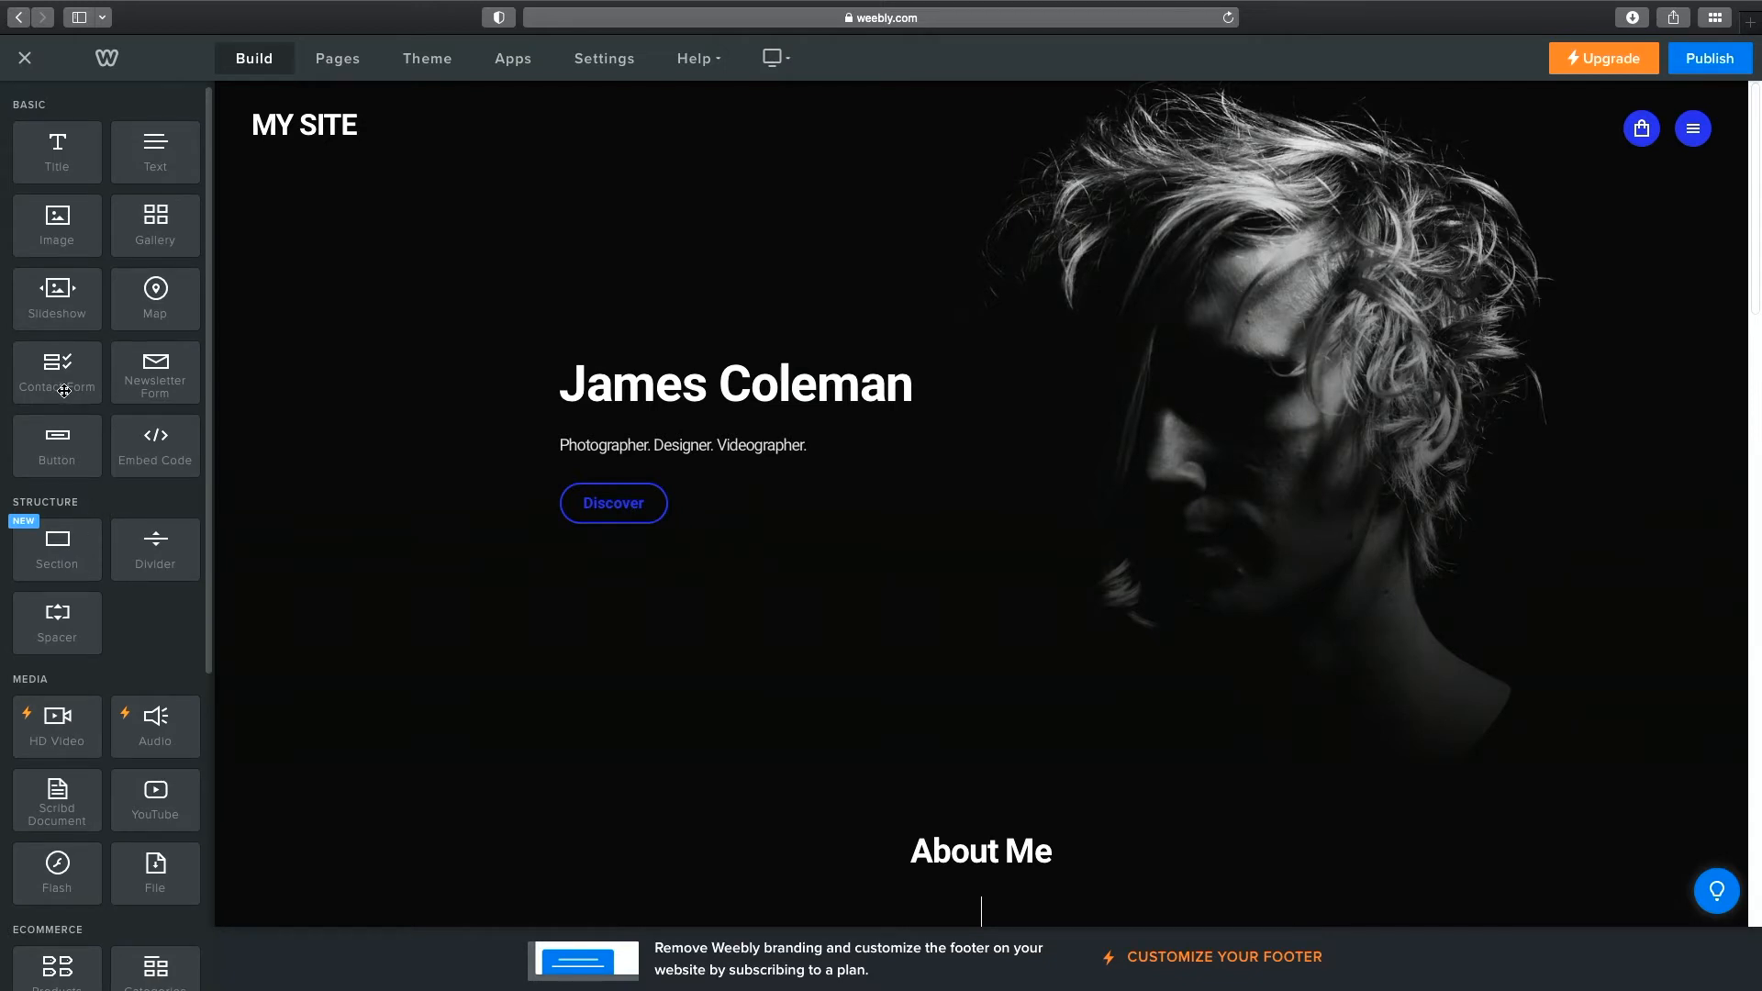
scroll(64, 391, down, 5)
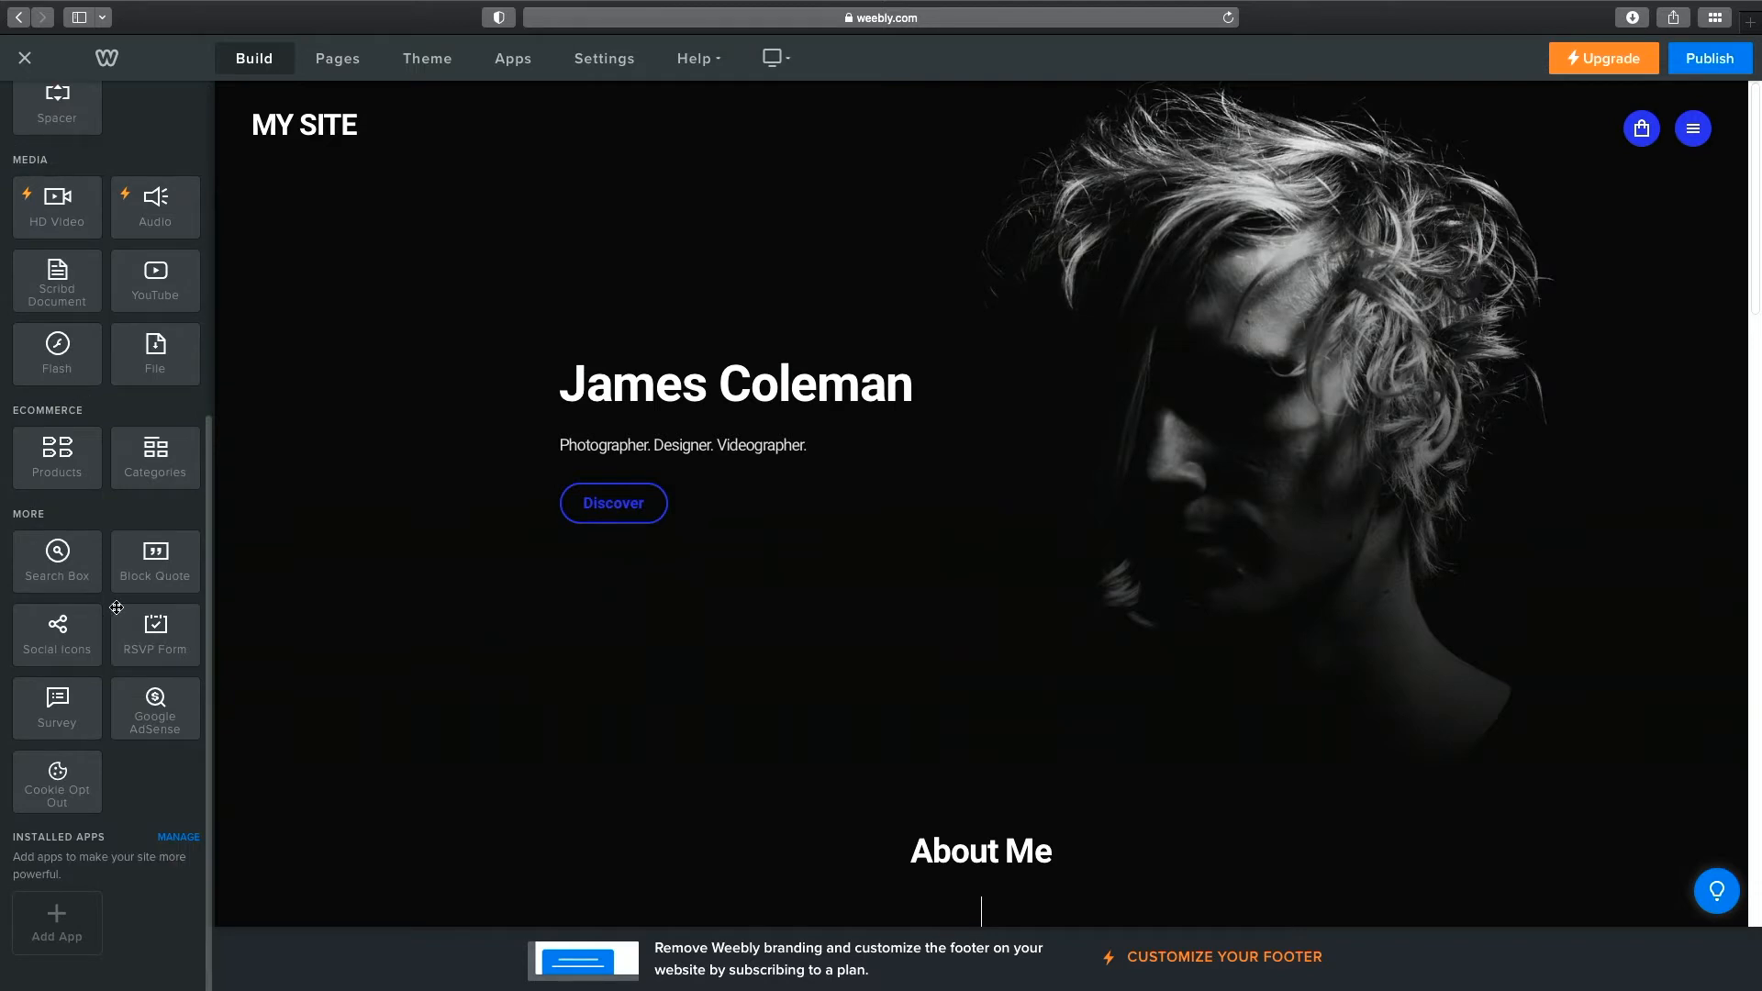
scroll(132, 553, up, 1)
scroll(131, 553, up, 5)
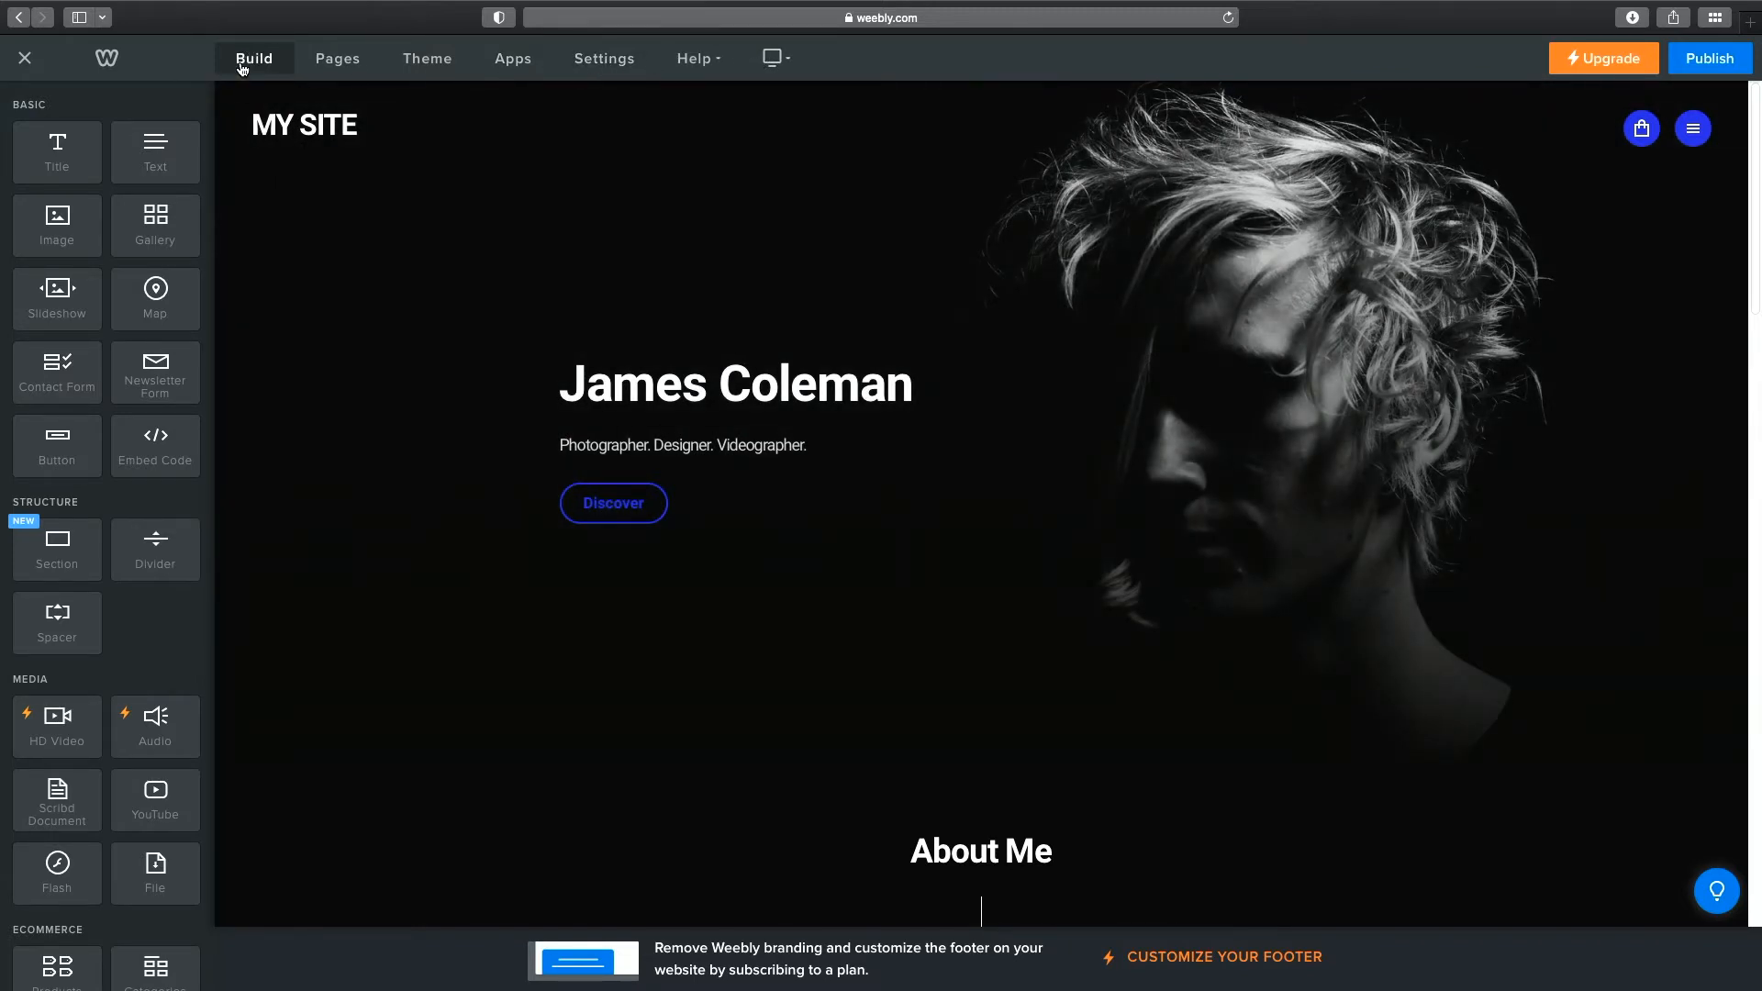
click(347, 60)
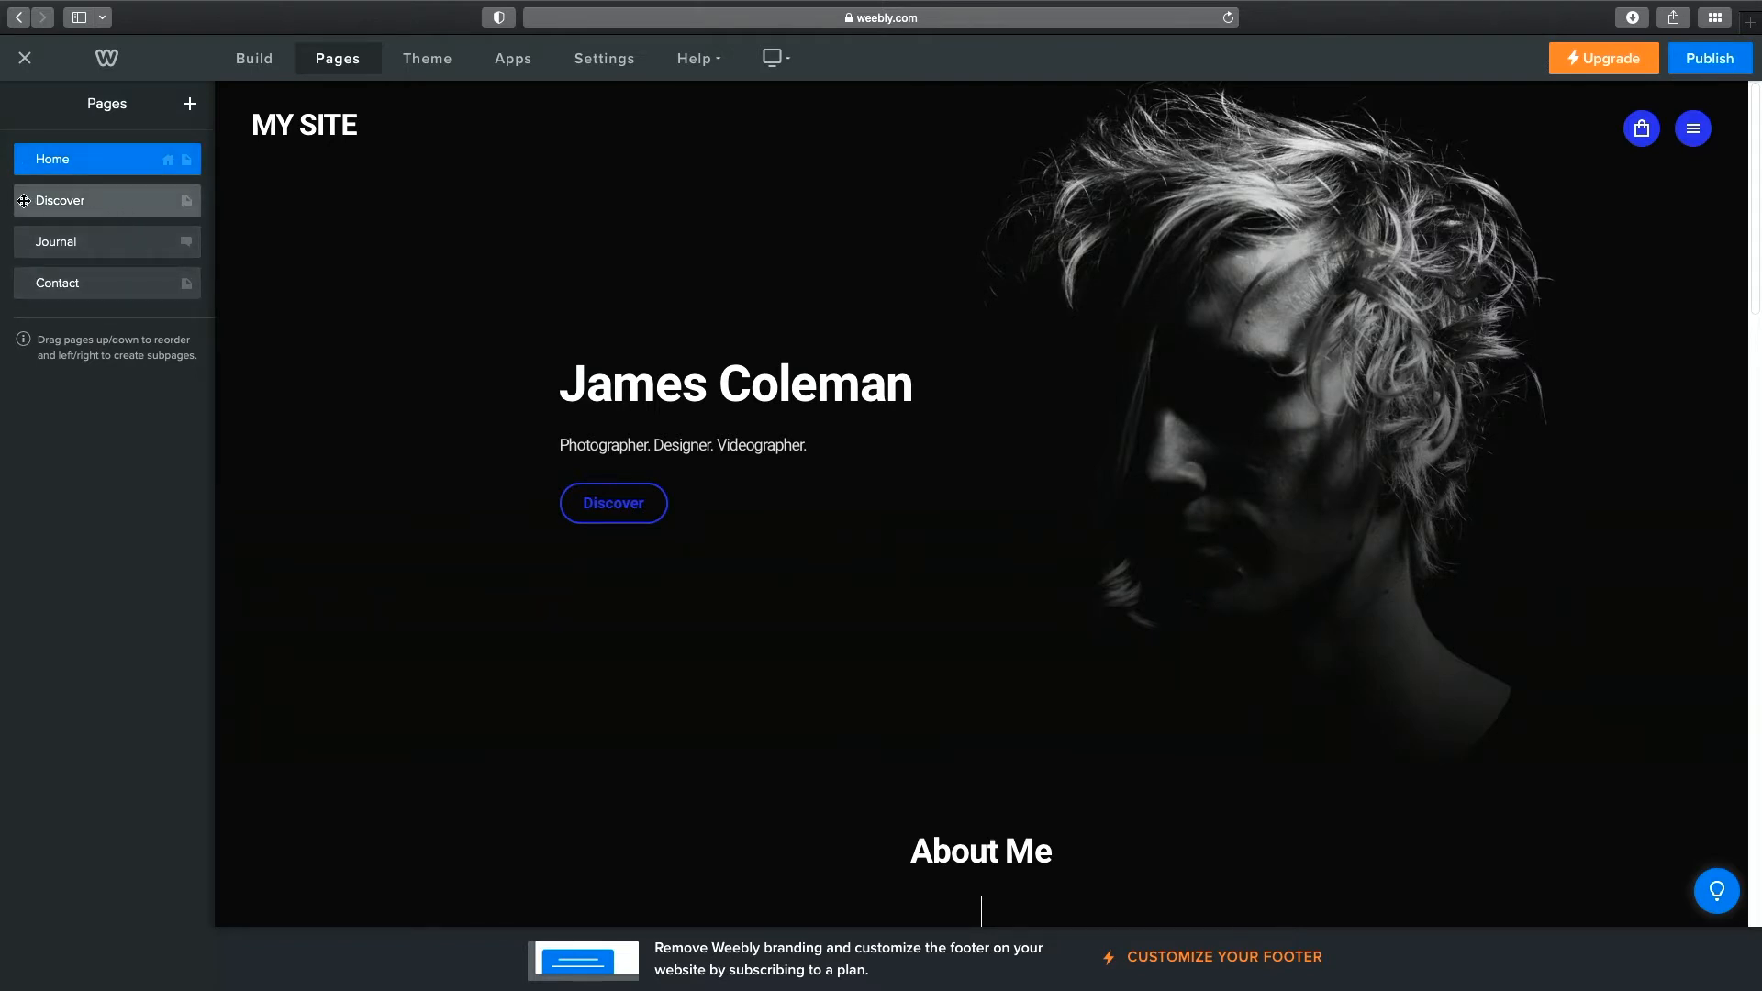
Delete the Discover, Journal and Contact pages, confirming each deletion.
right_click(127, 197)
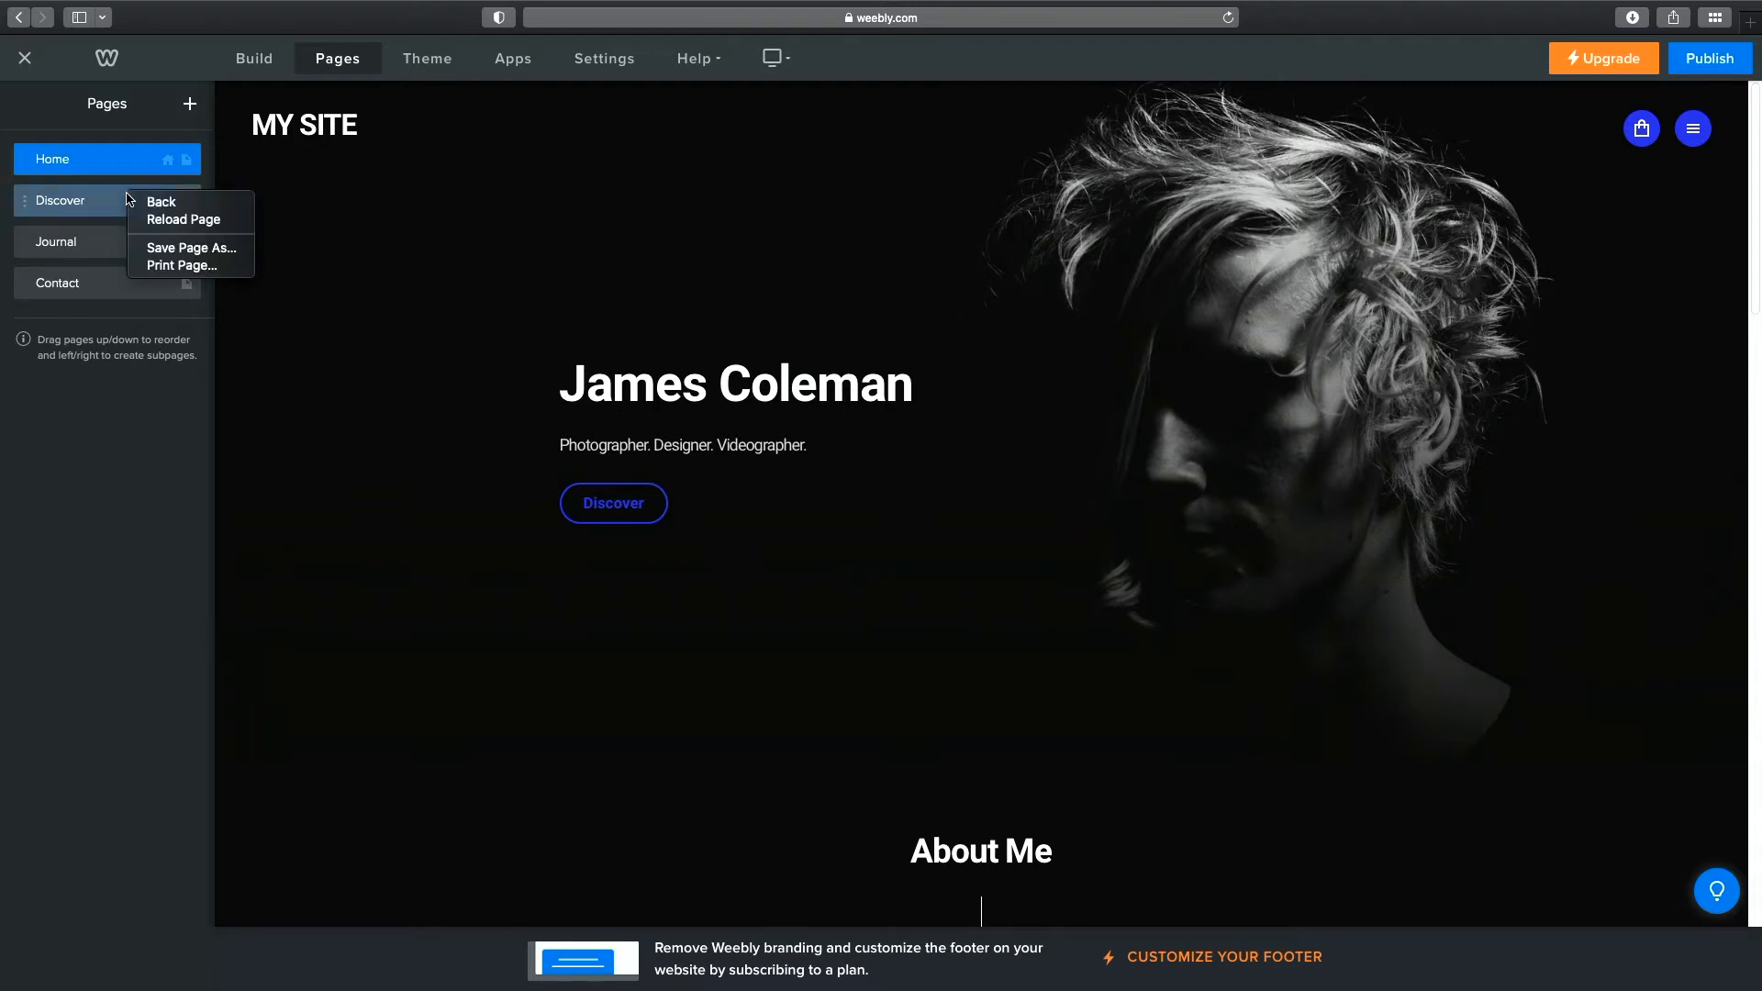
click(121, 202)
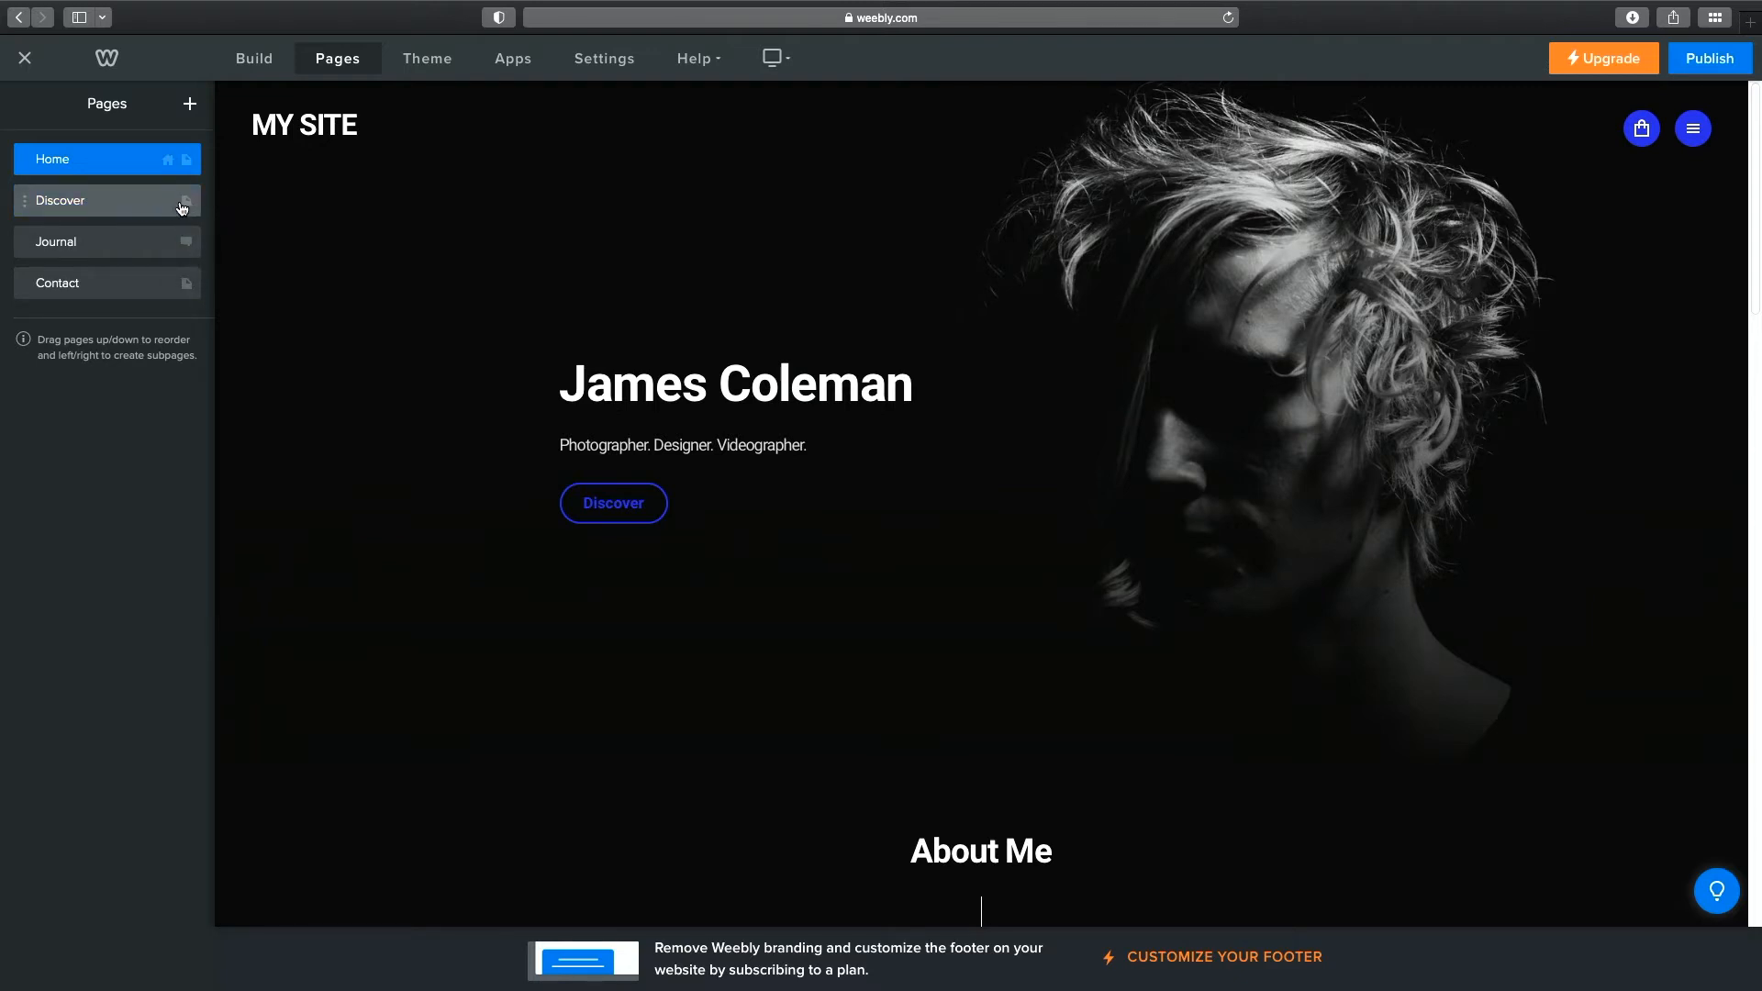
click(160, 211)
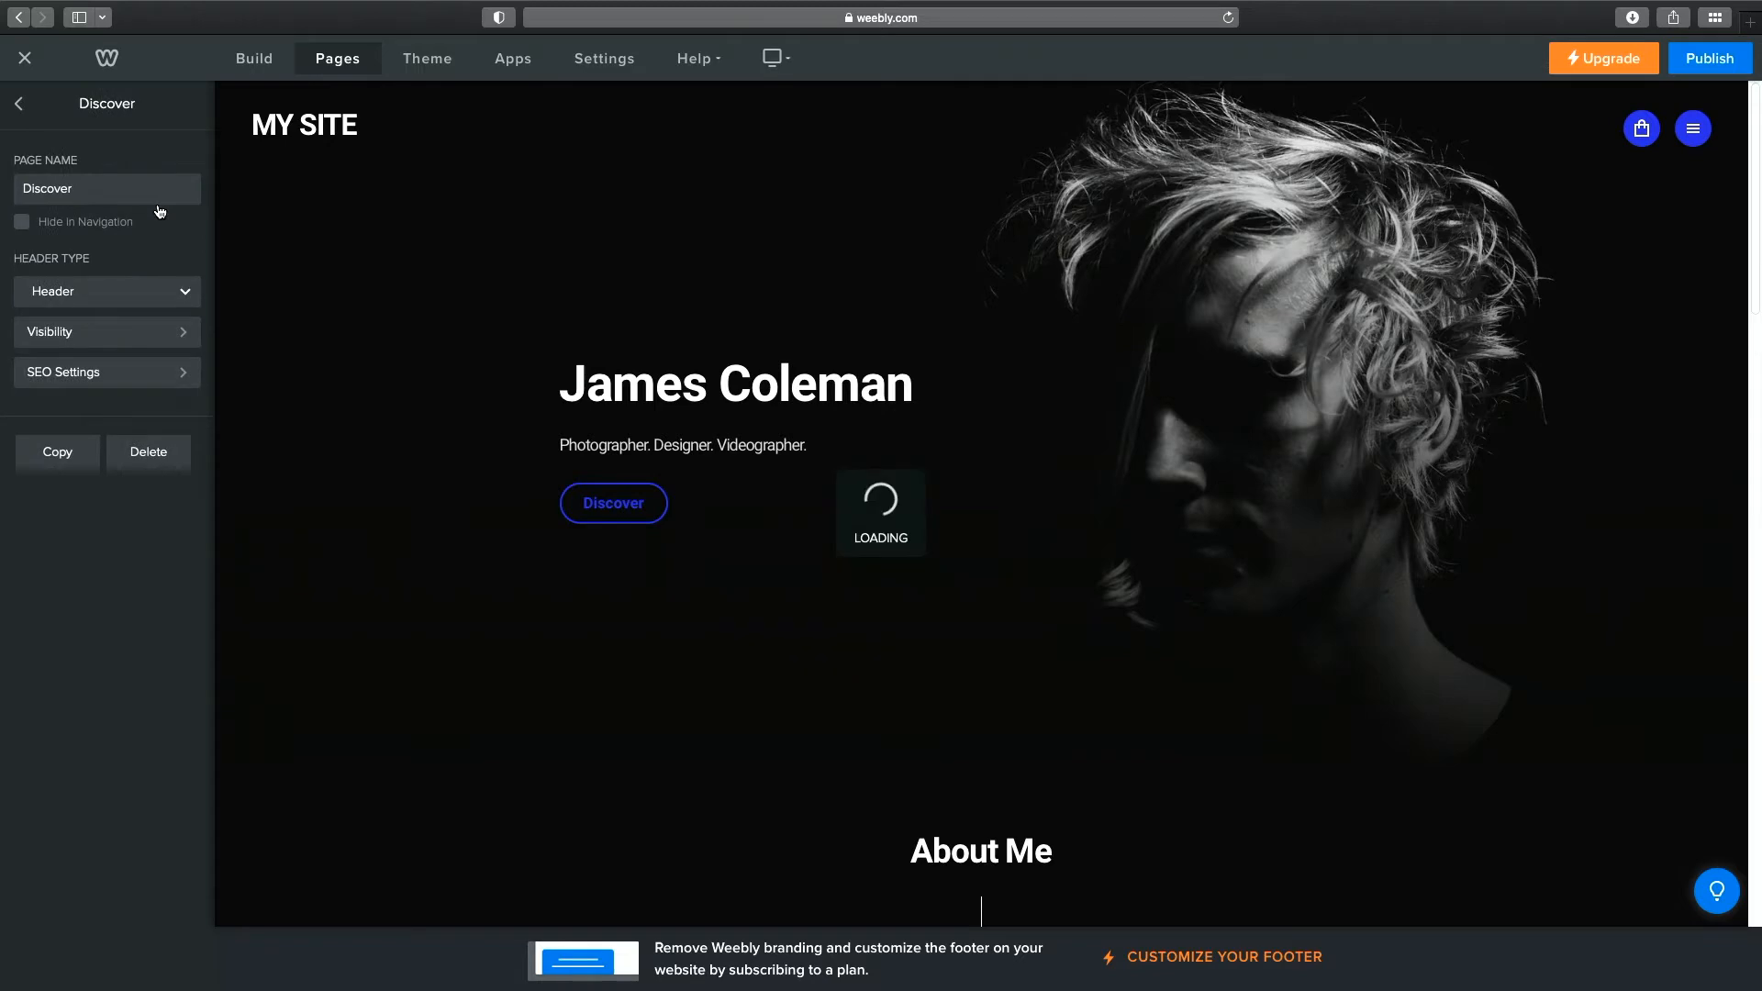
click(161, 468)
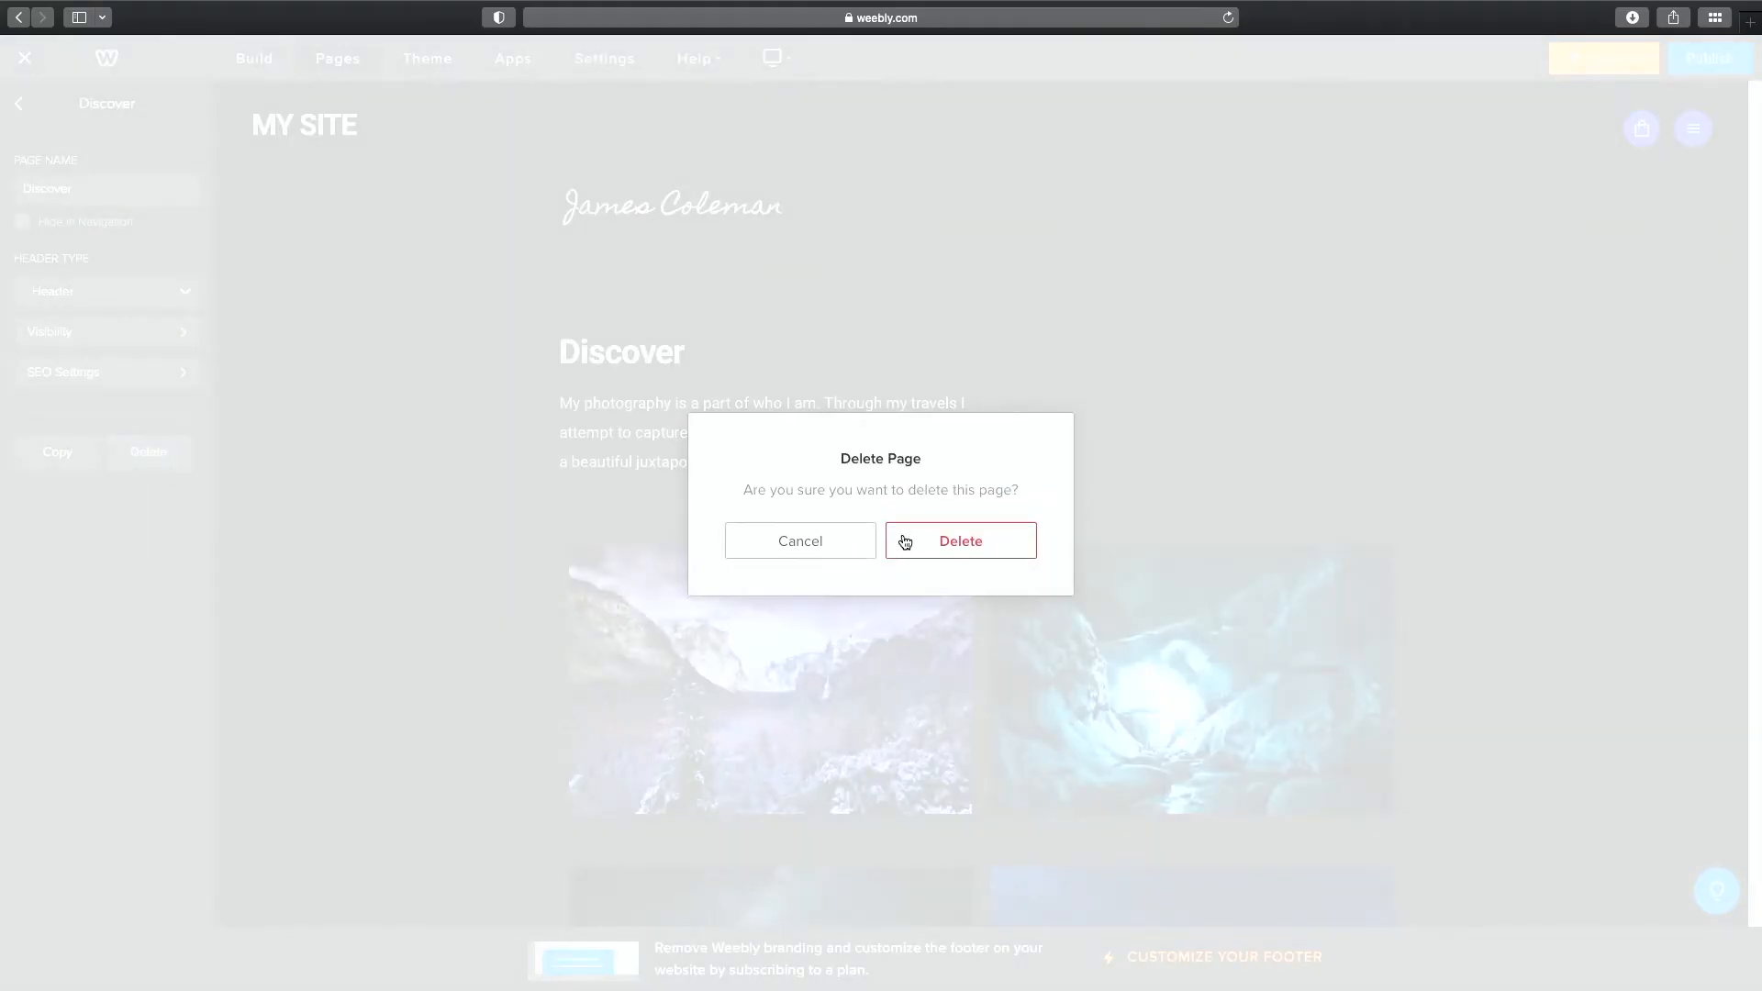
click(952, 546)
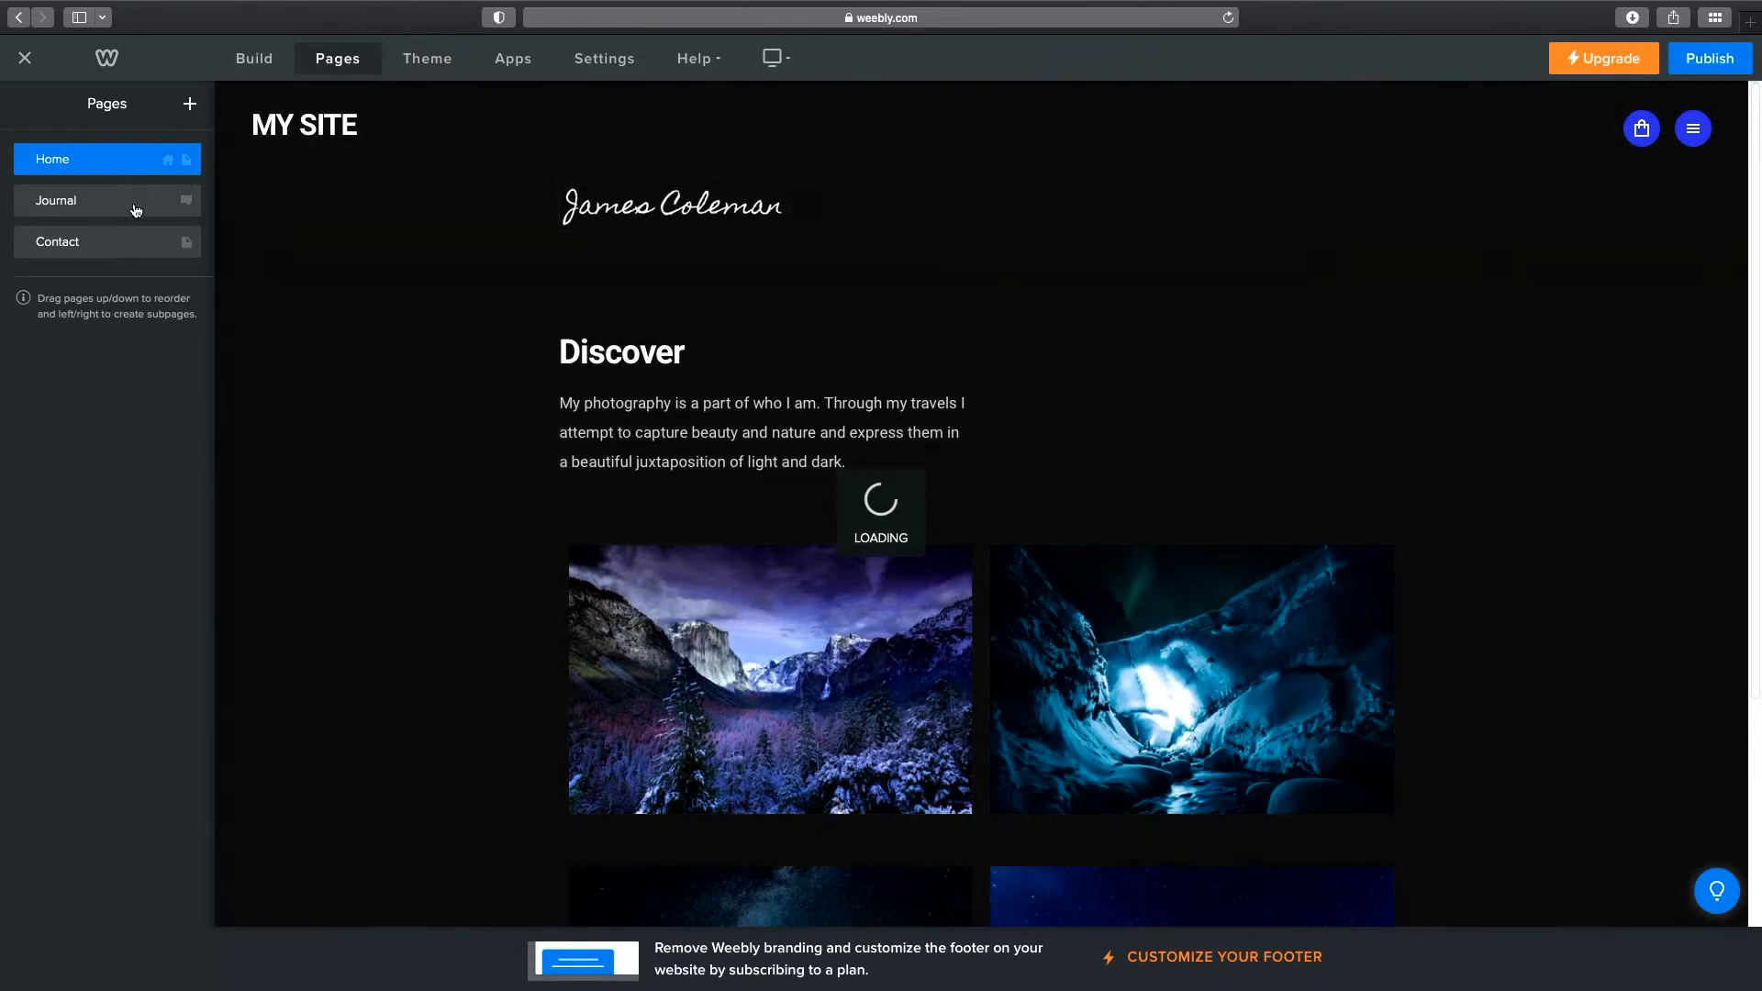
click(135, 208)
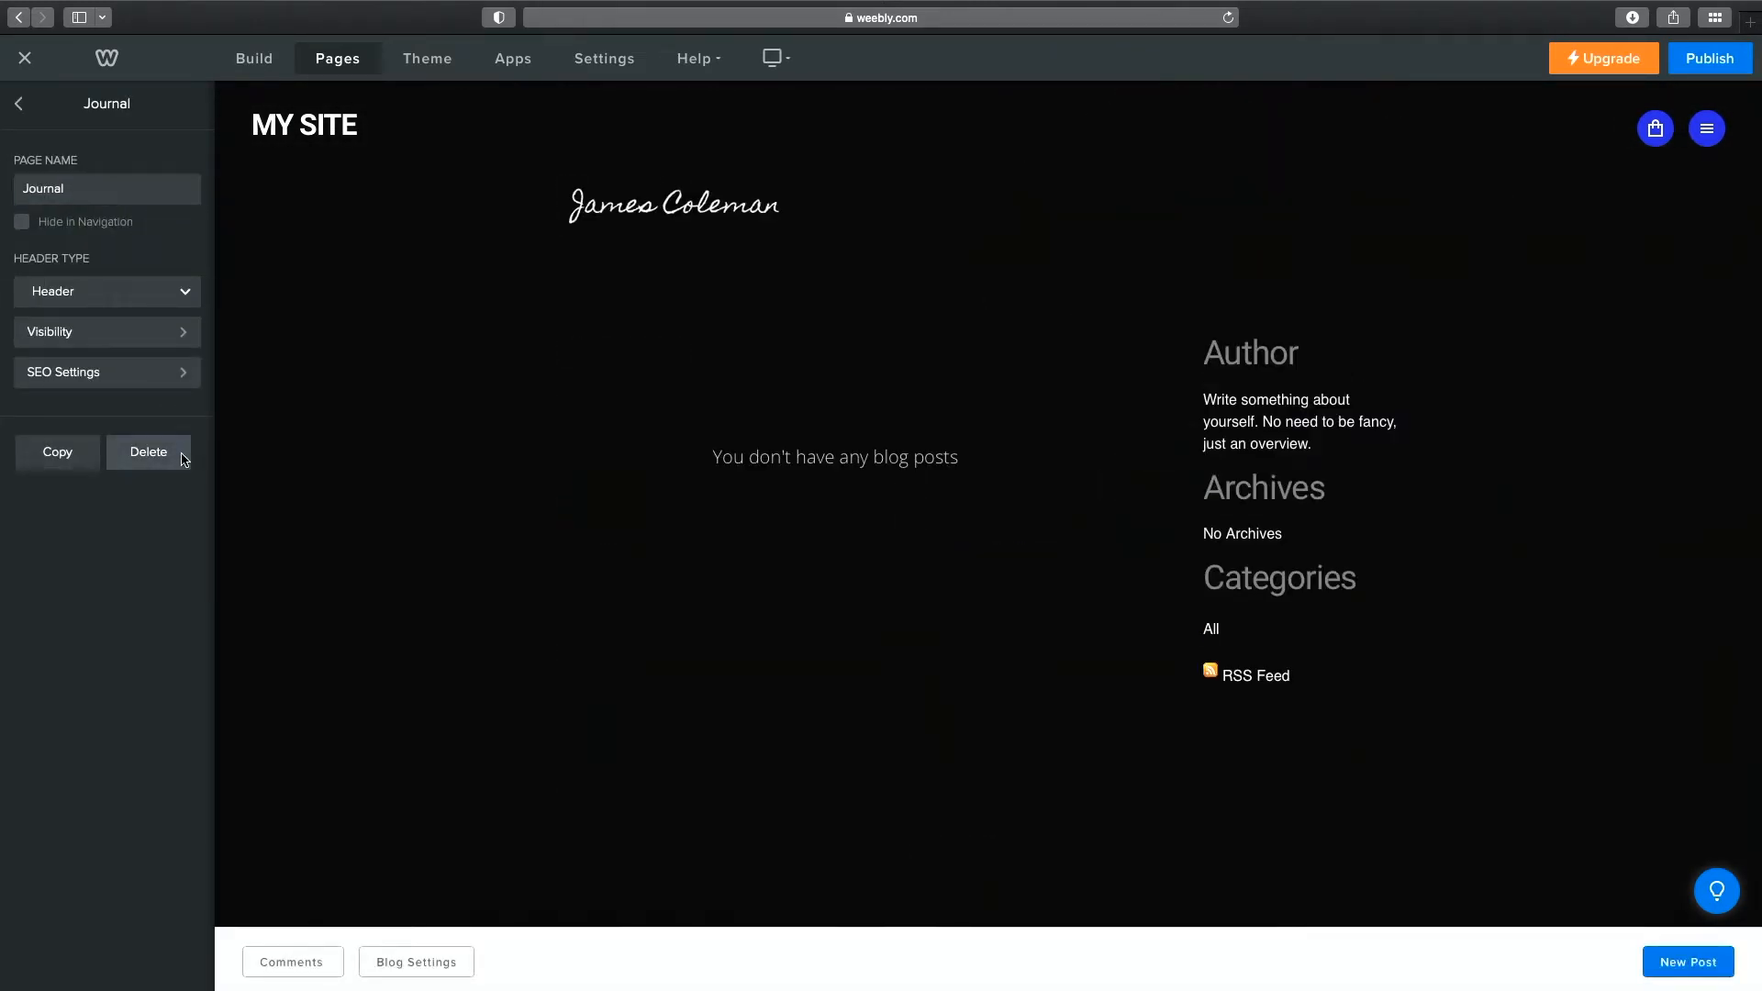
click(175, 455)
click(920, 543)
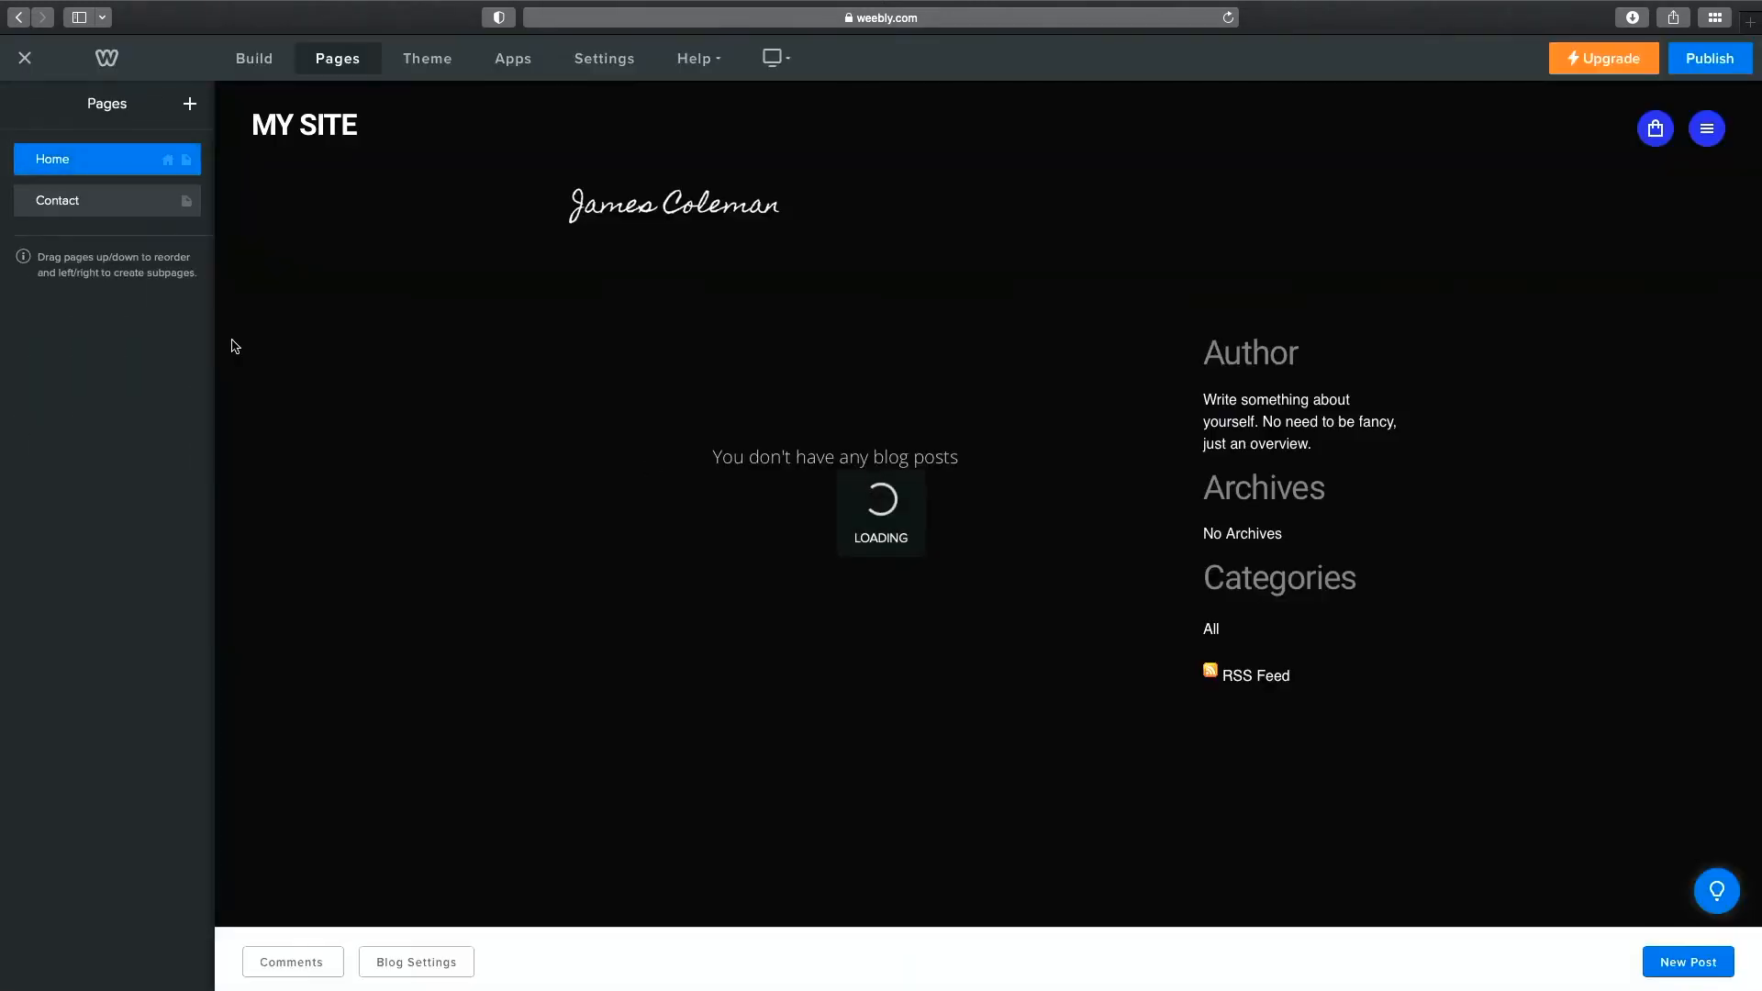
click(104, 213)
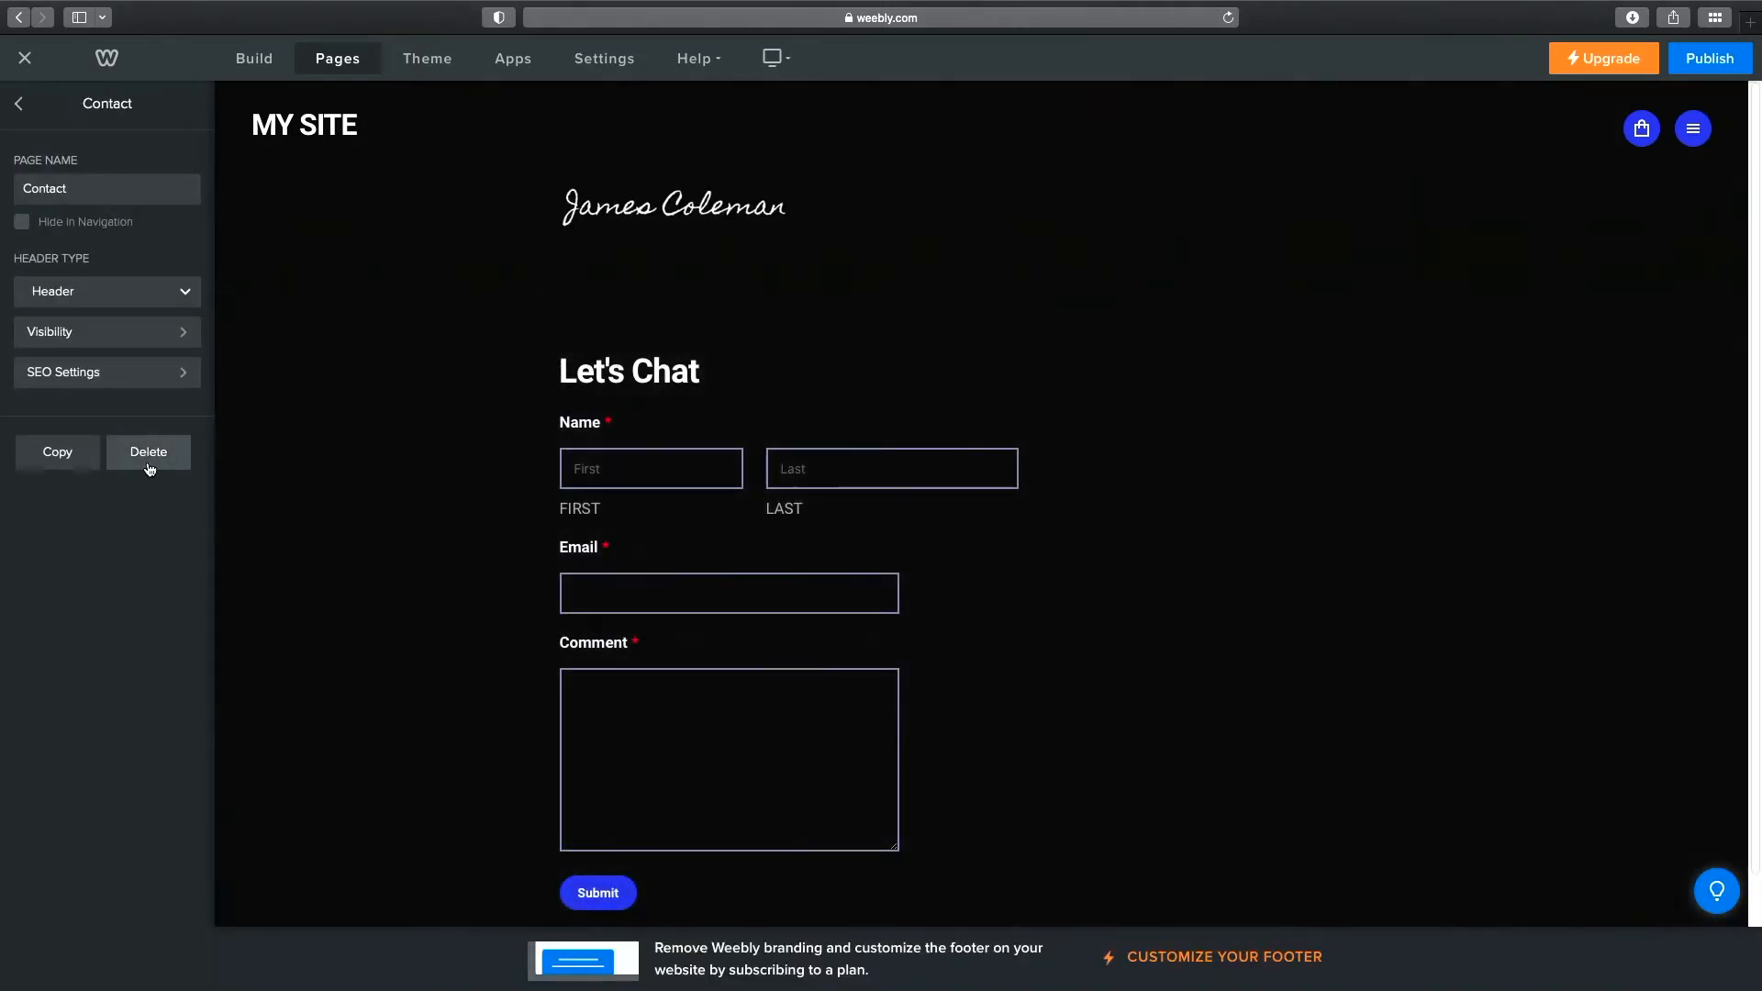
click(148, 455)
click(945, 549)
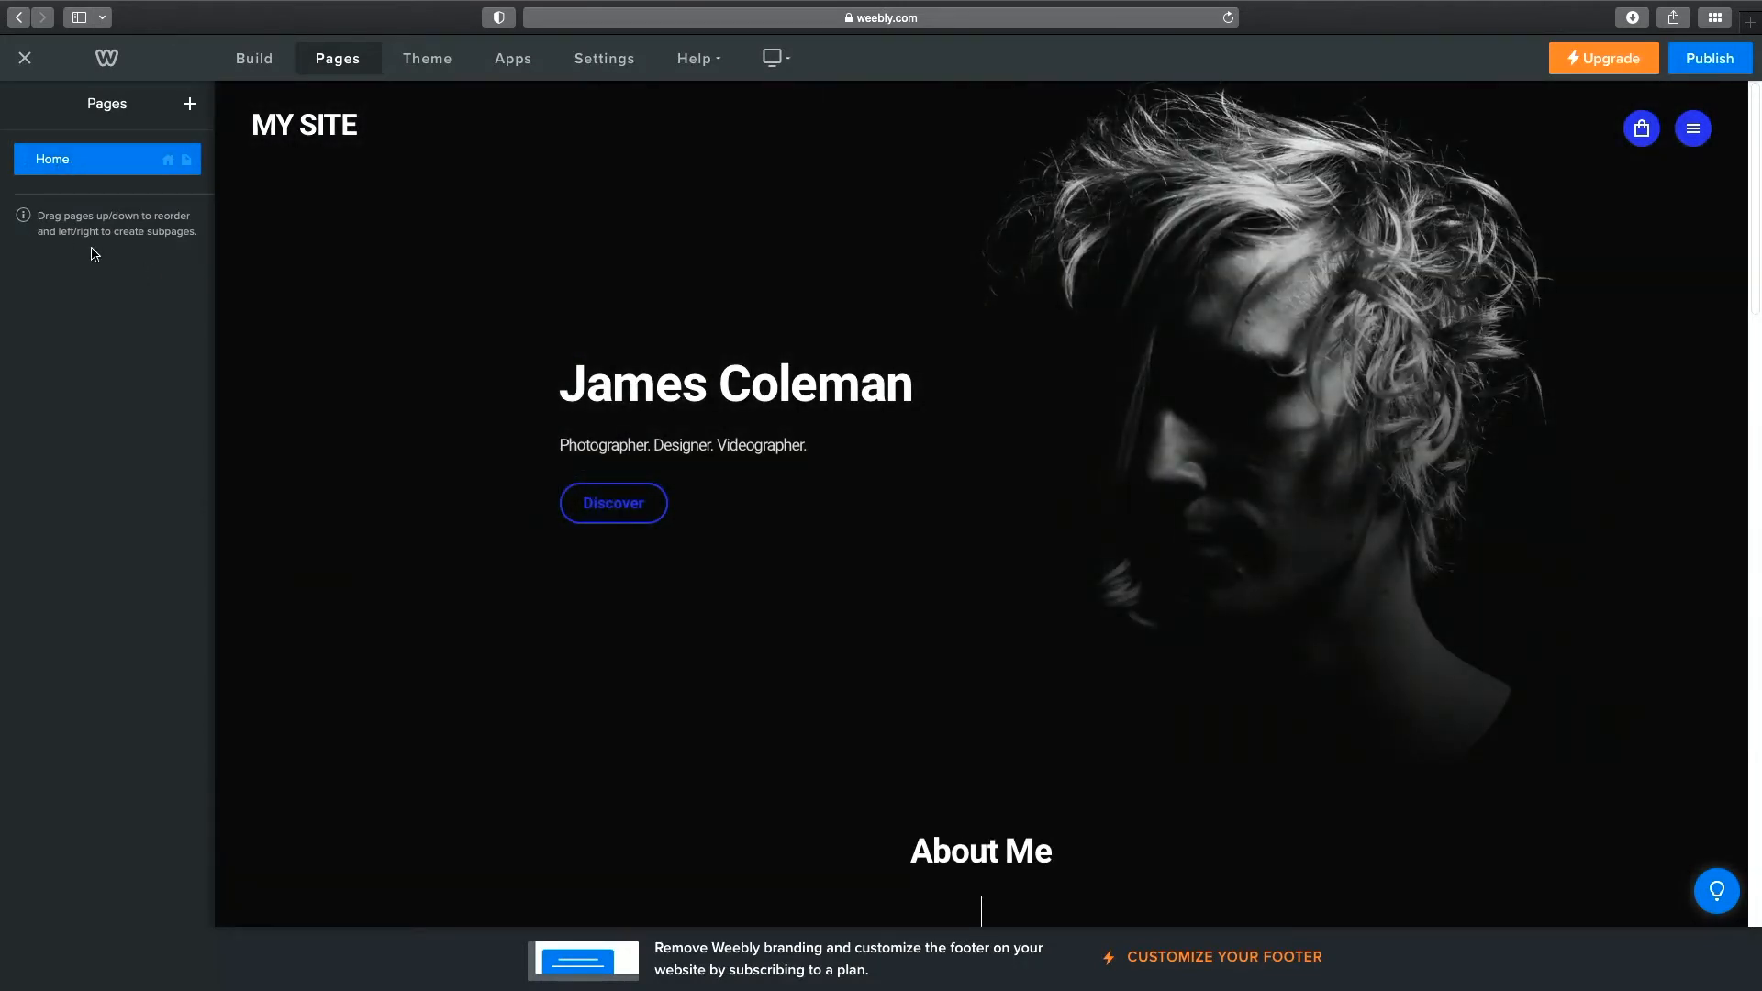
Add two standard pages named Skills and About.
click(191, 108)
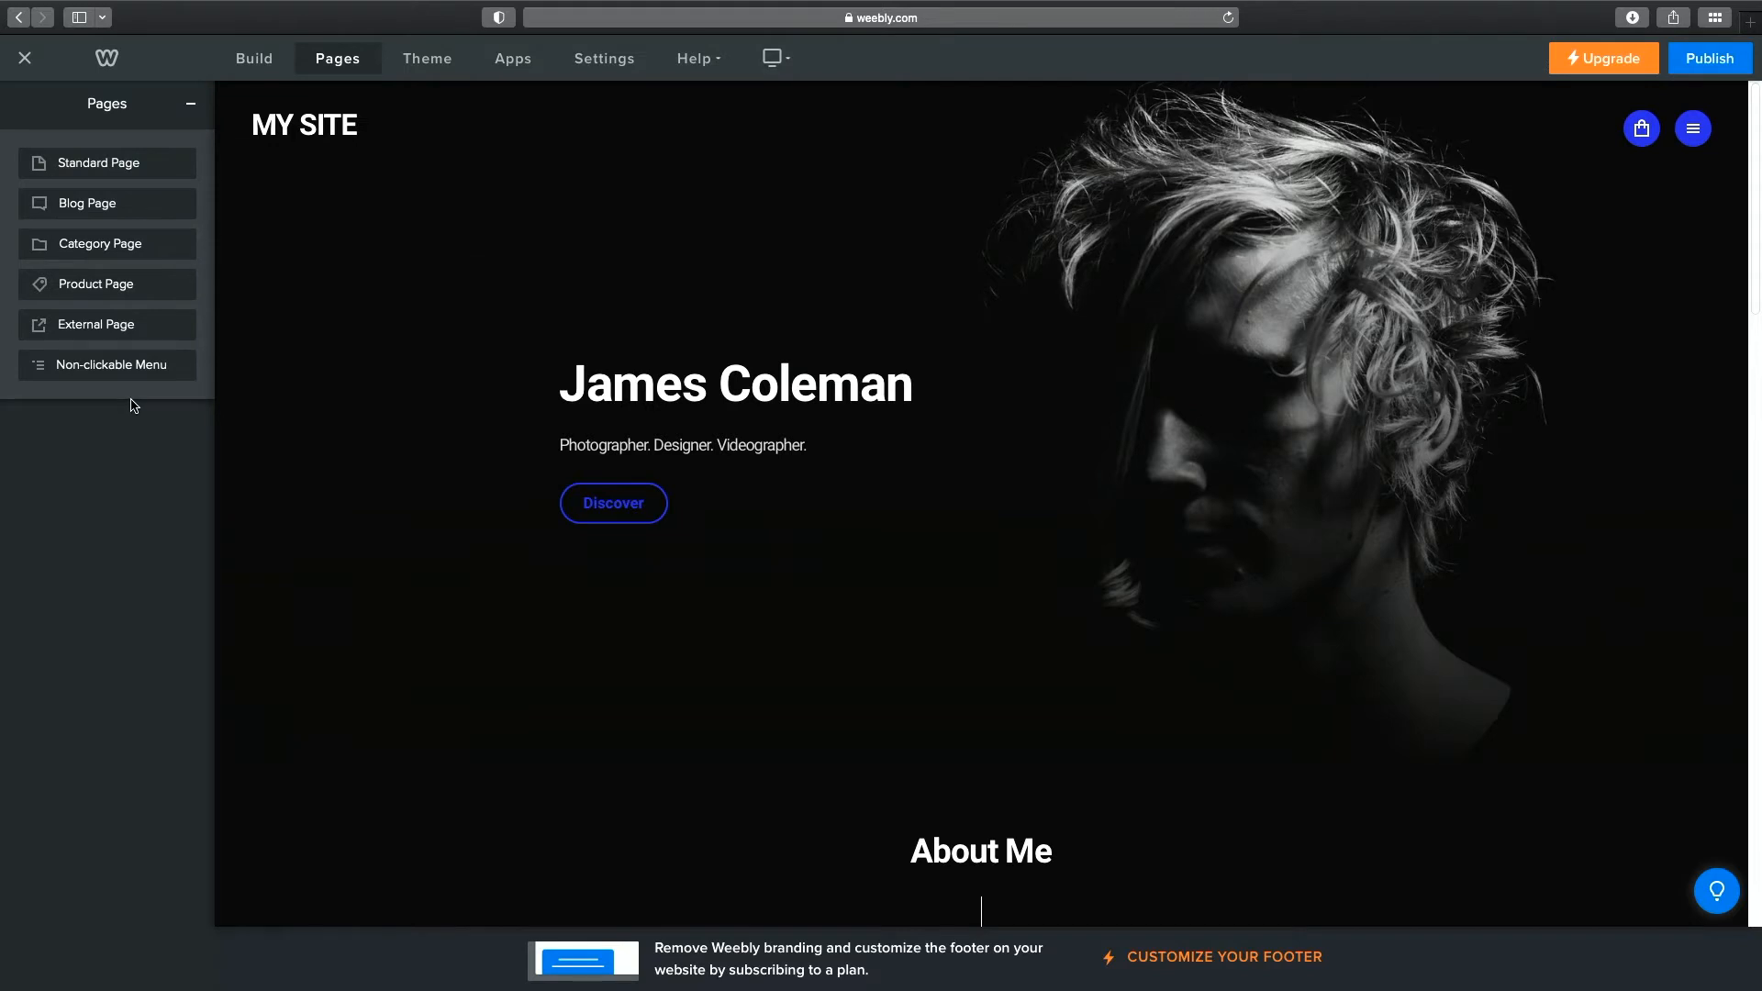
click(127, 168)
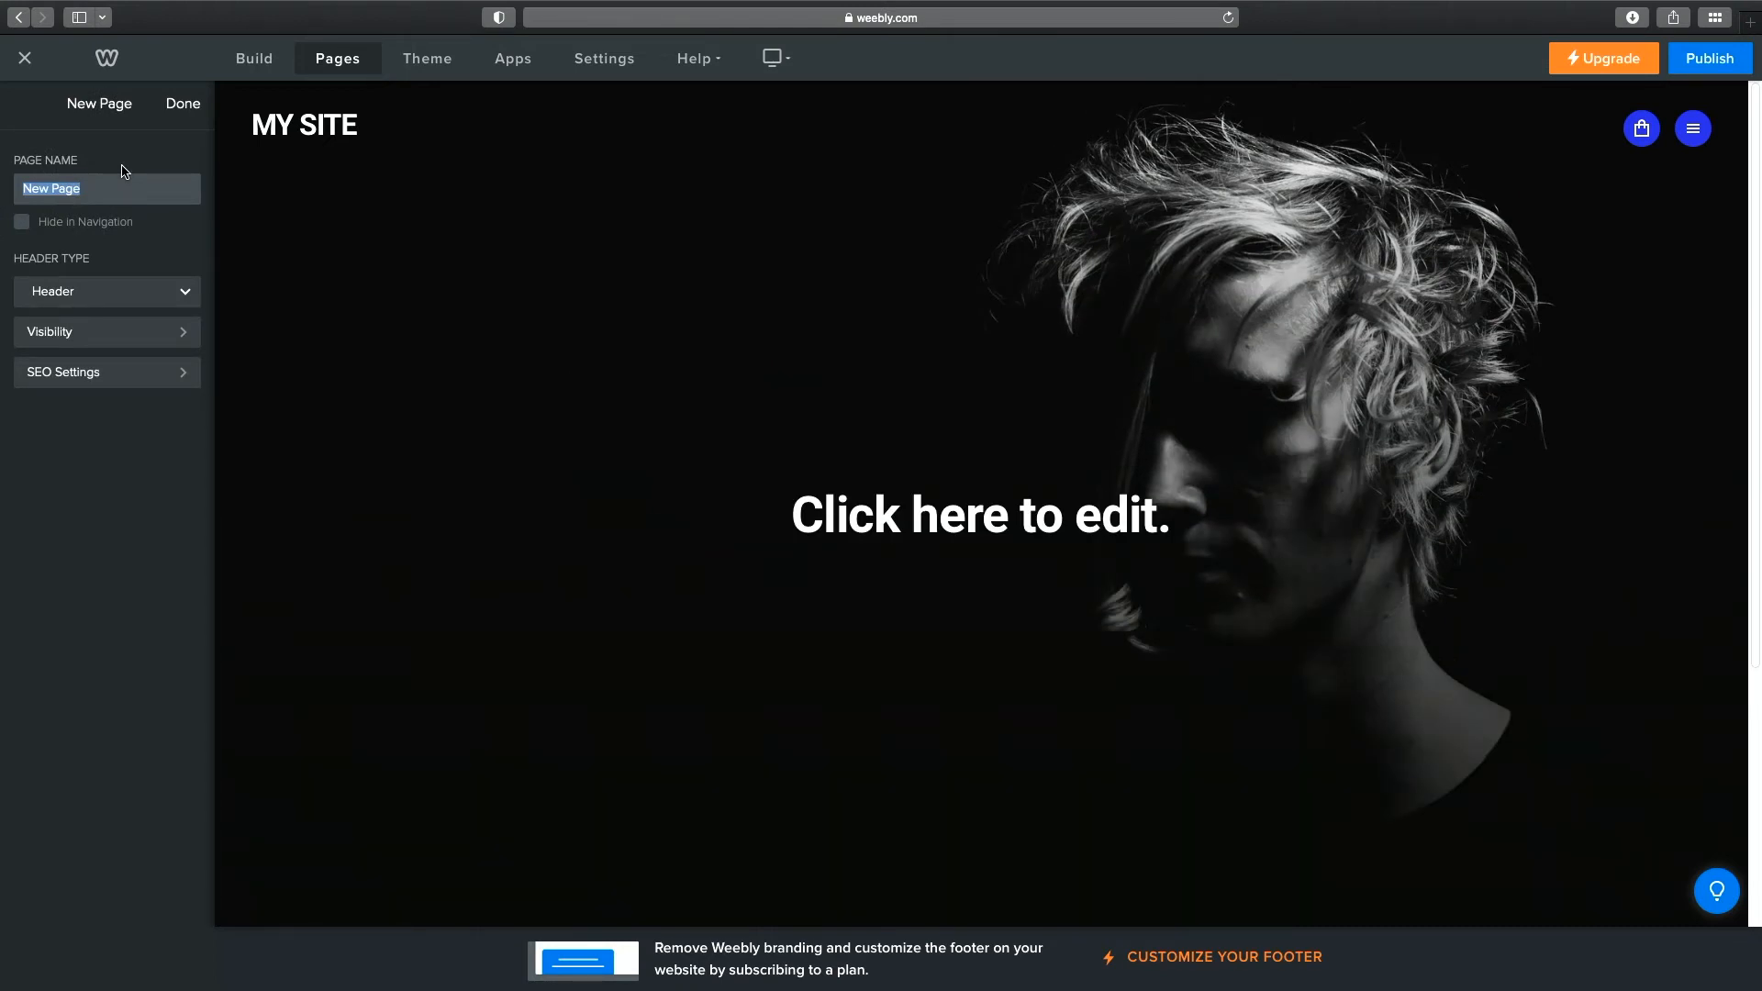
text(Skills)
click(173, 108)
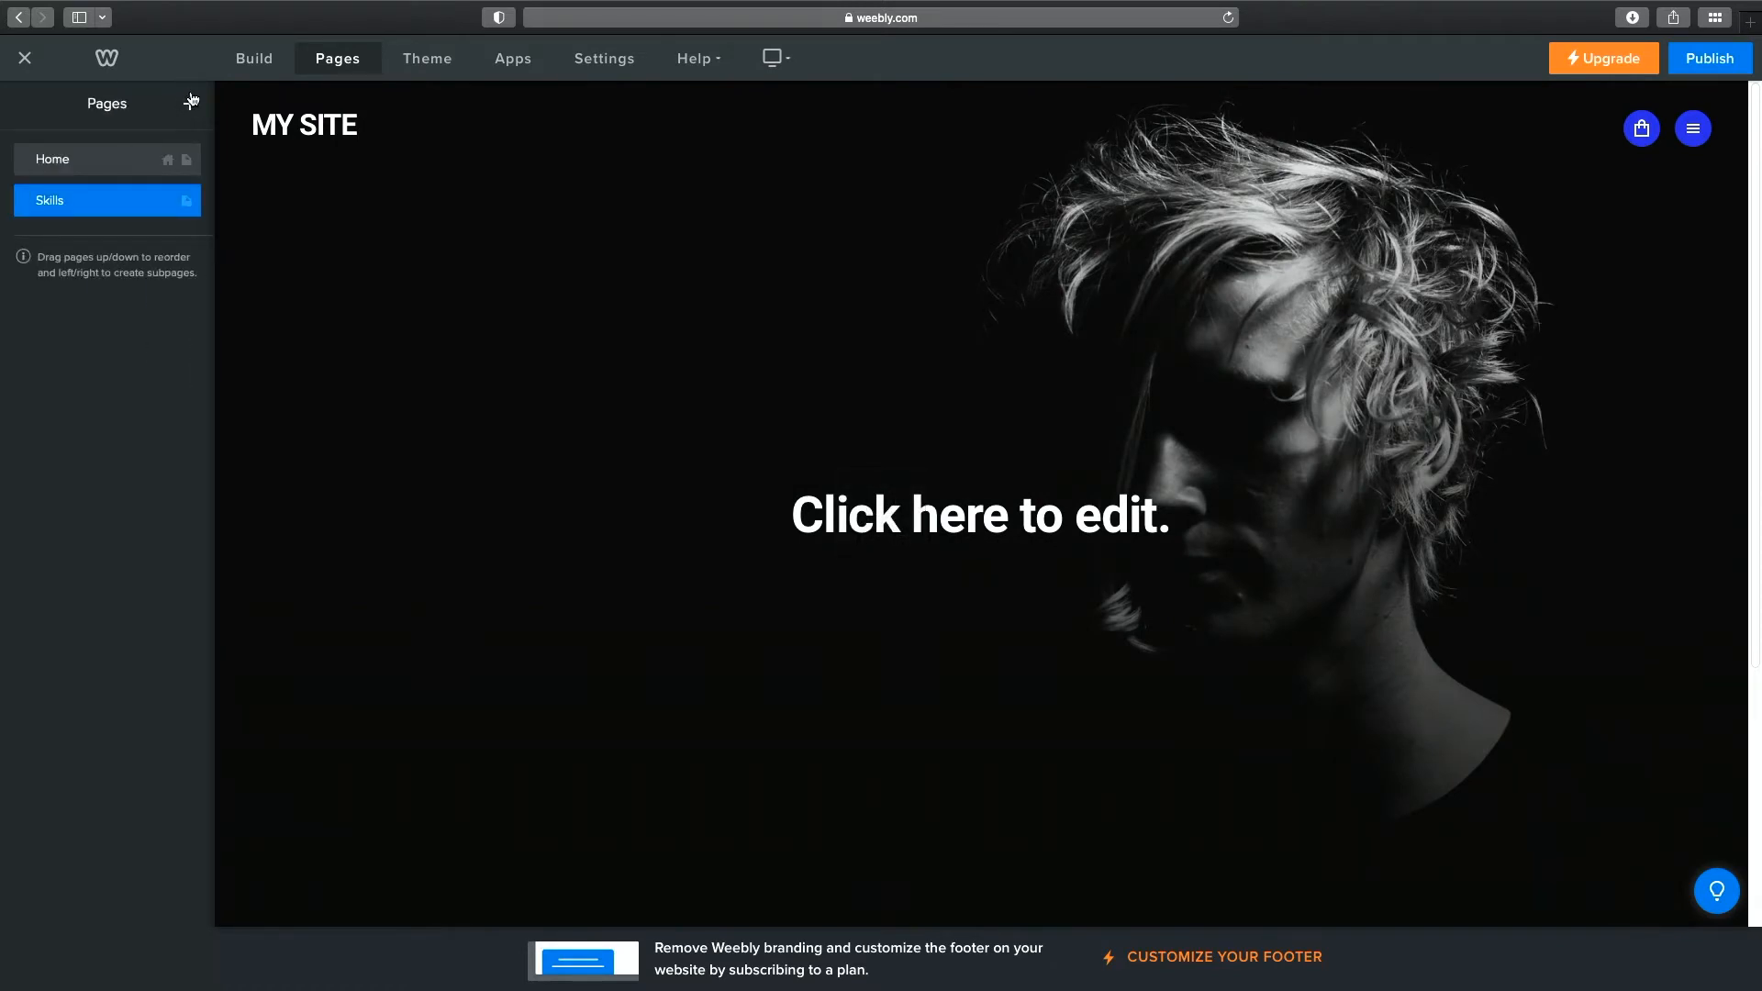
click(191, 102)
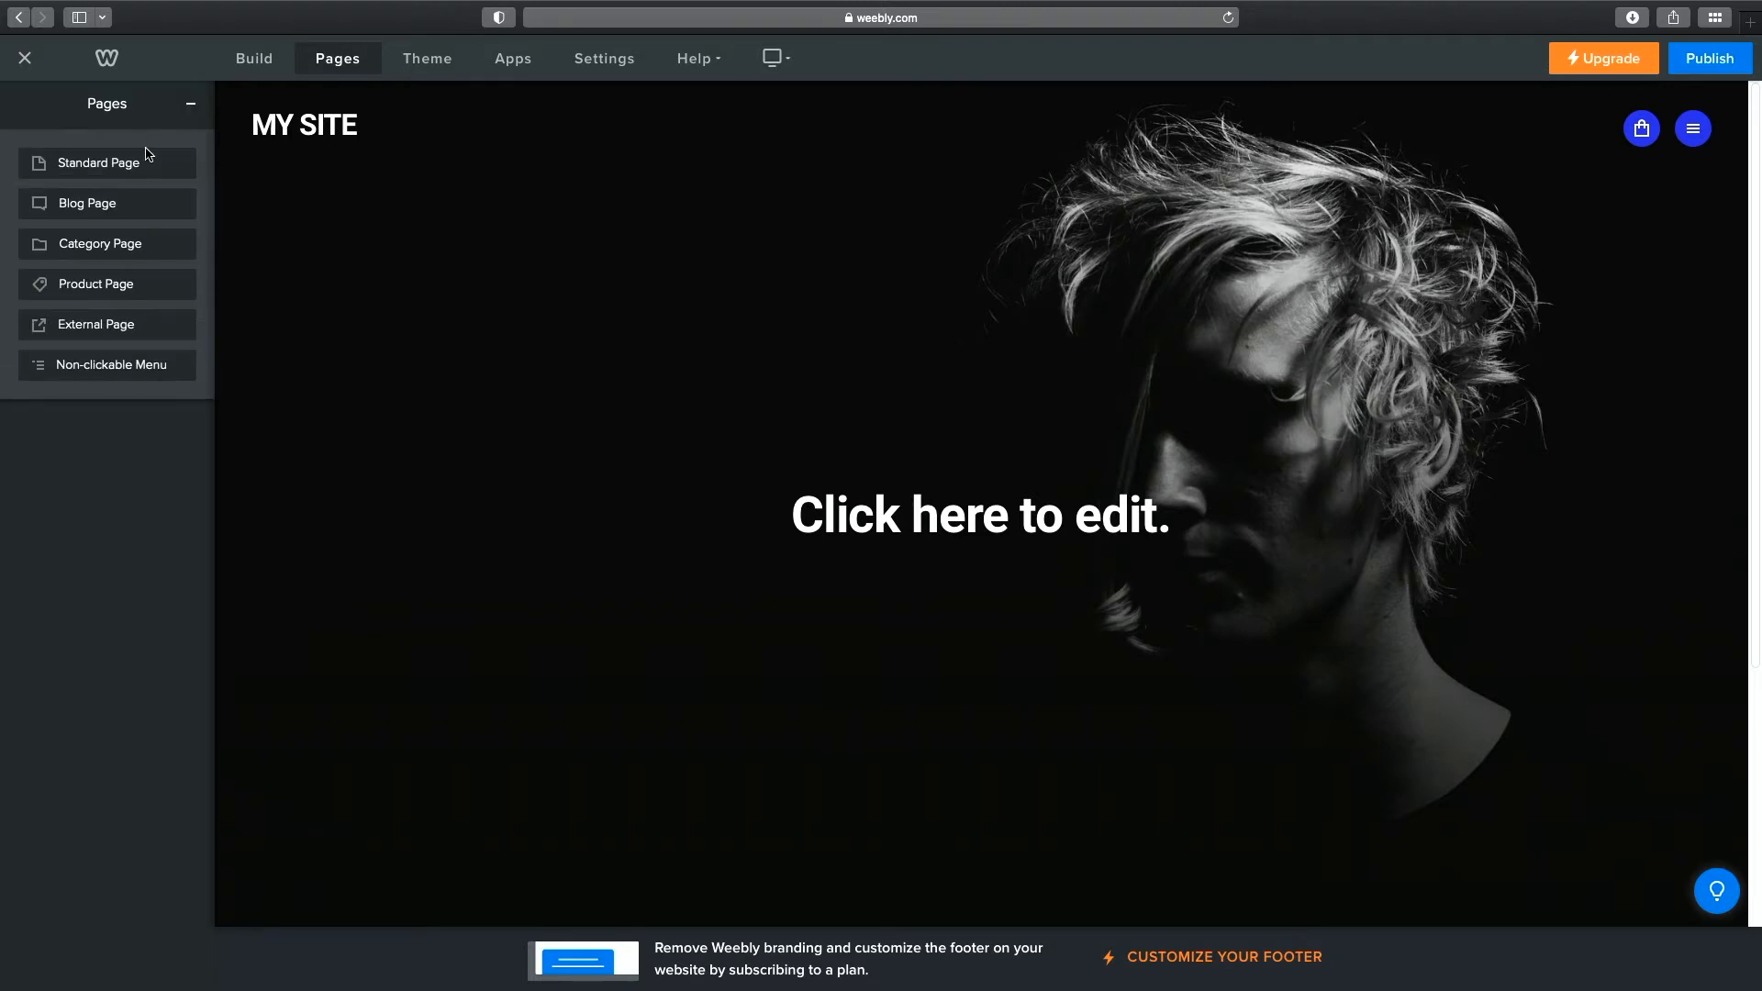
click(147, 157)
text(About)
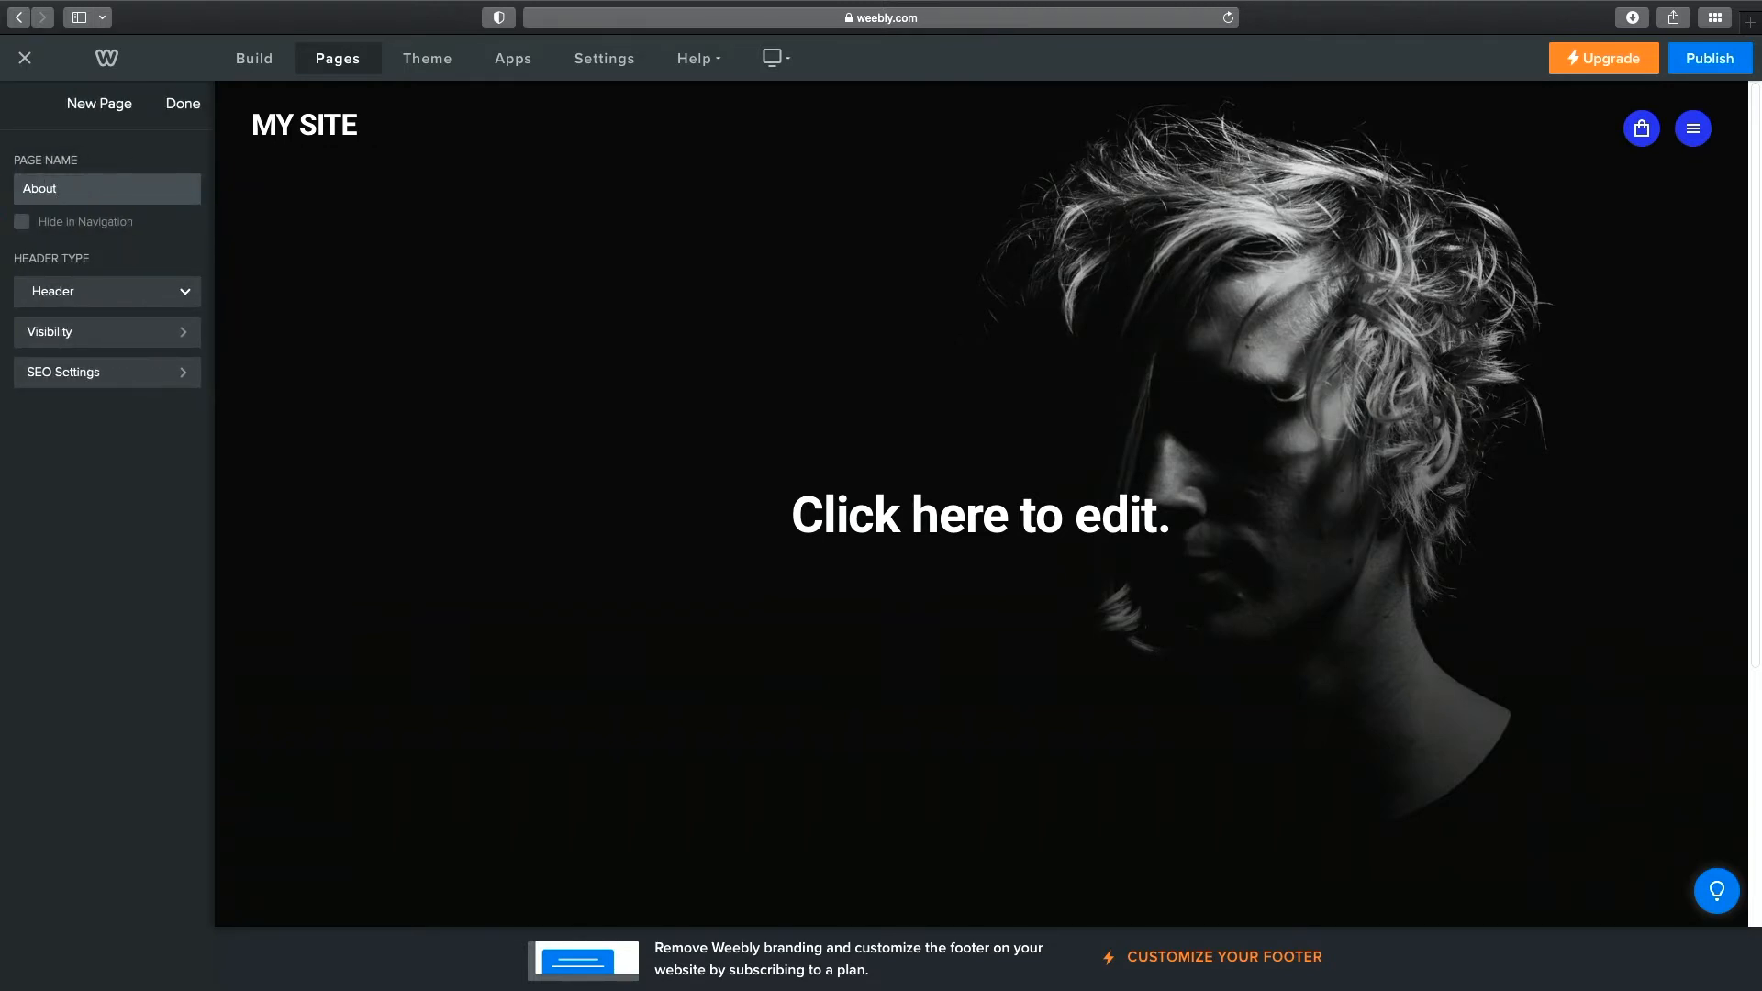
click(187, 109)
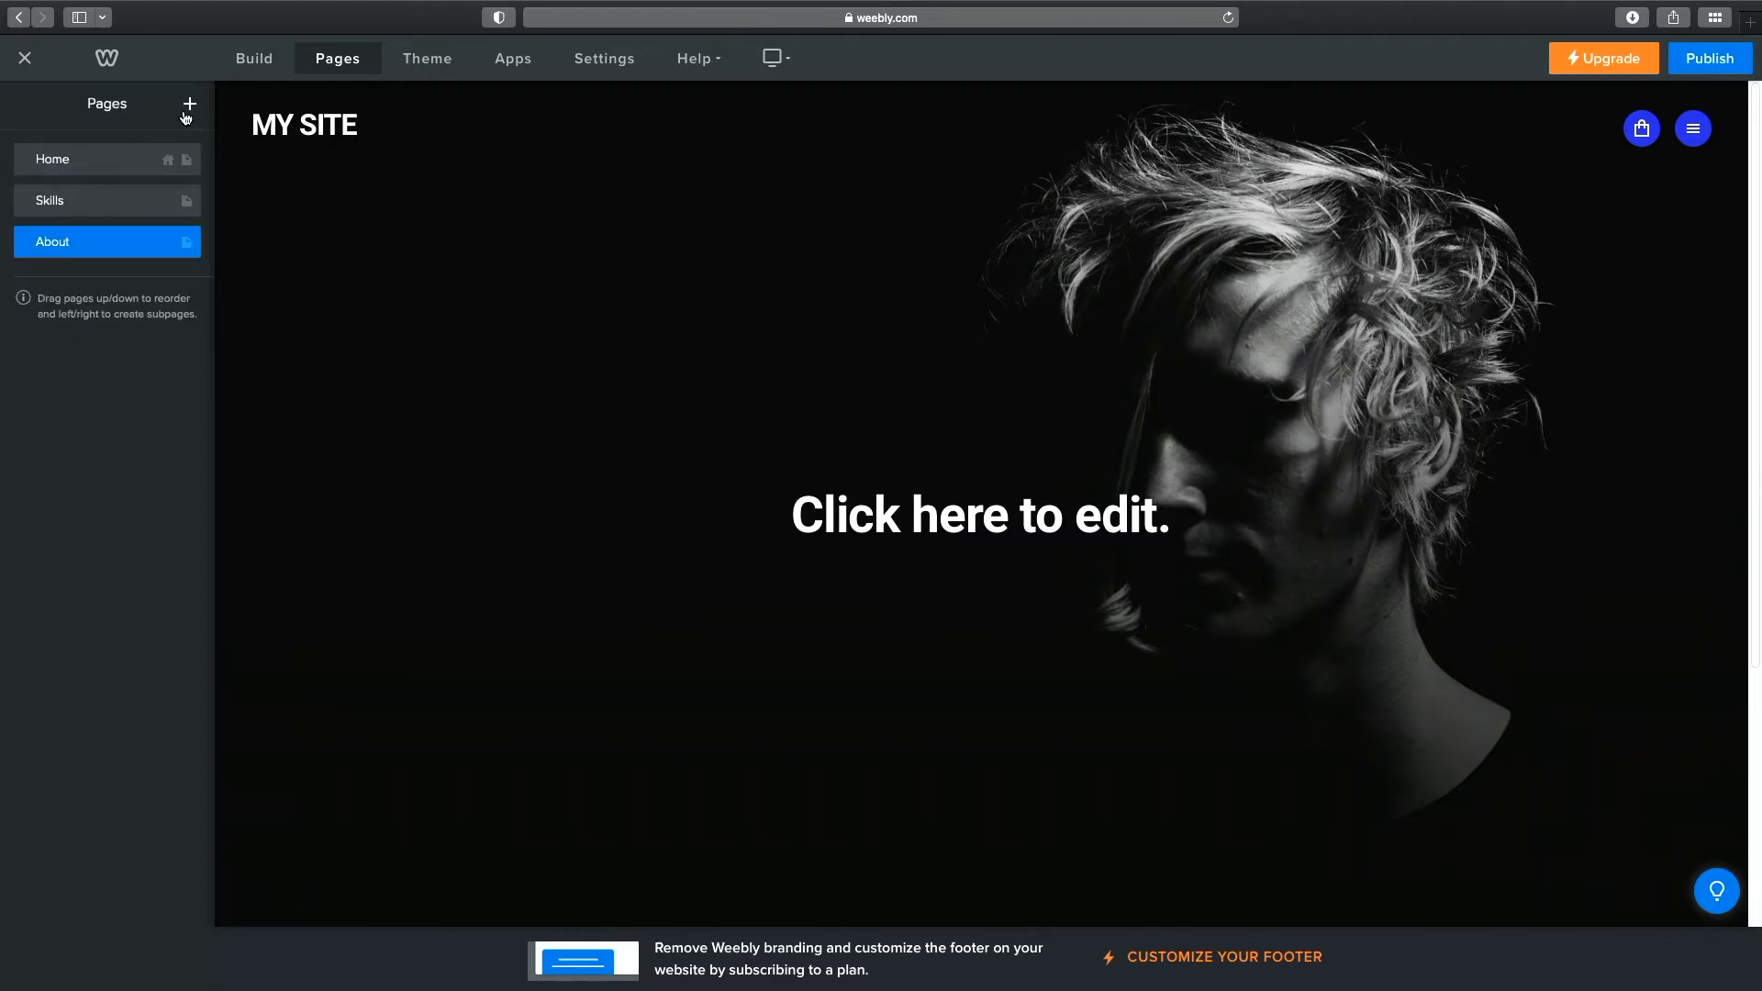
Add standard pages named Resume and Contact, then check them in the site navigation.
click(186, 110)
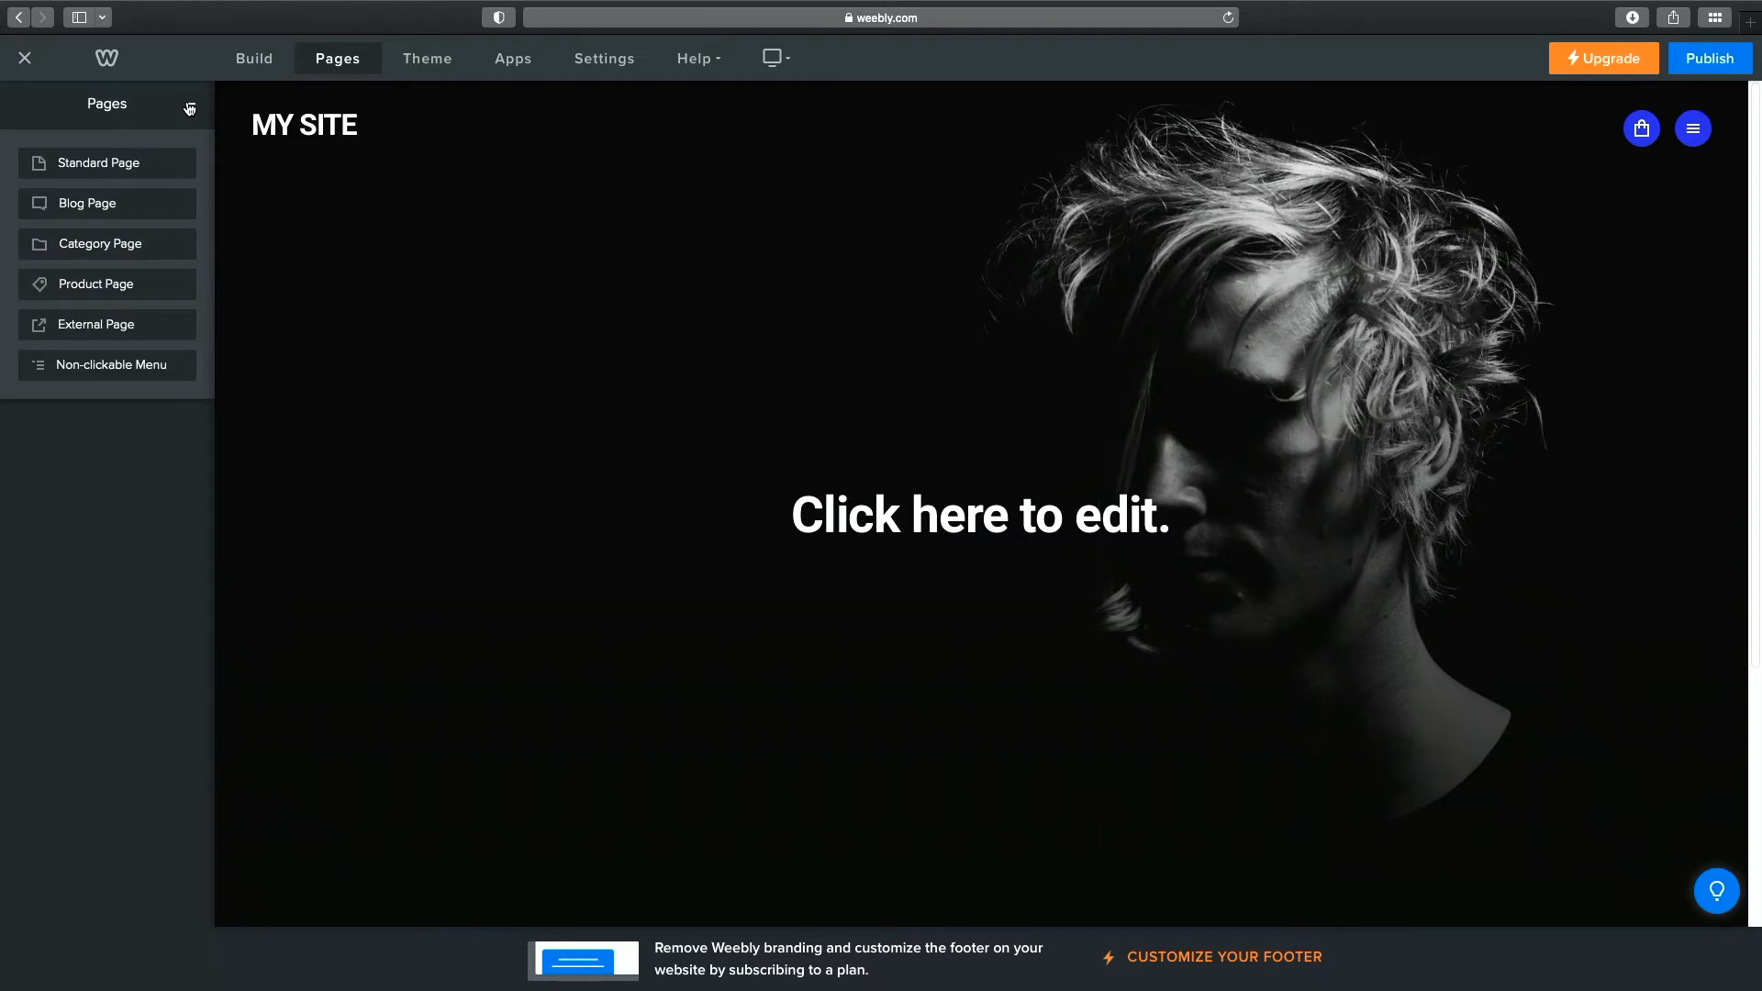
click(131, 165)
text(Res)
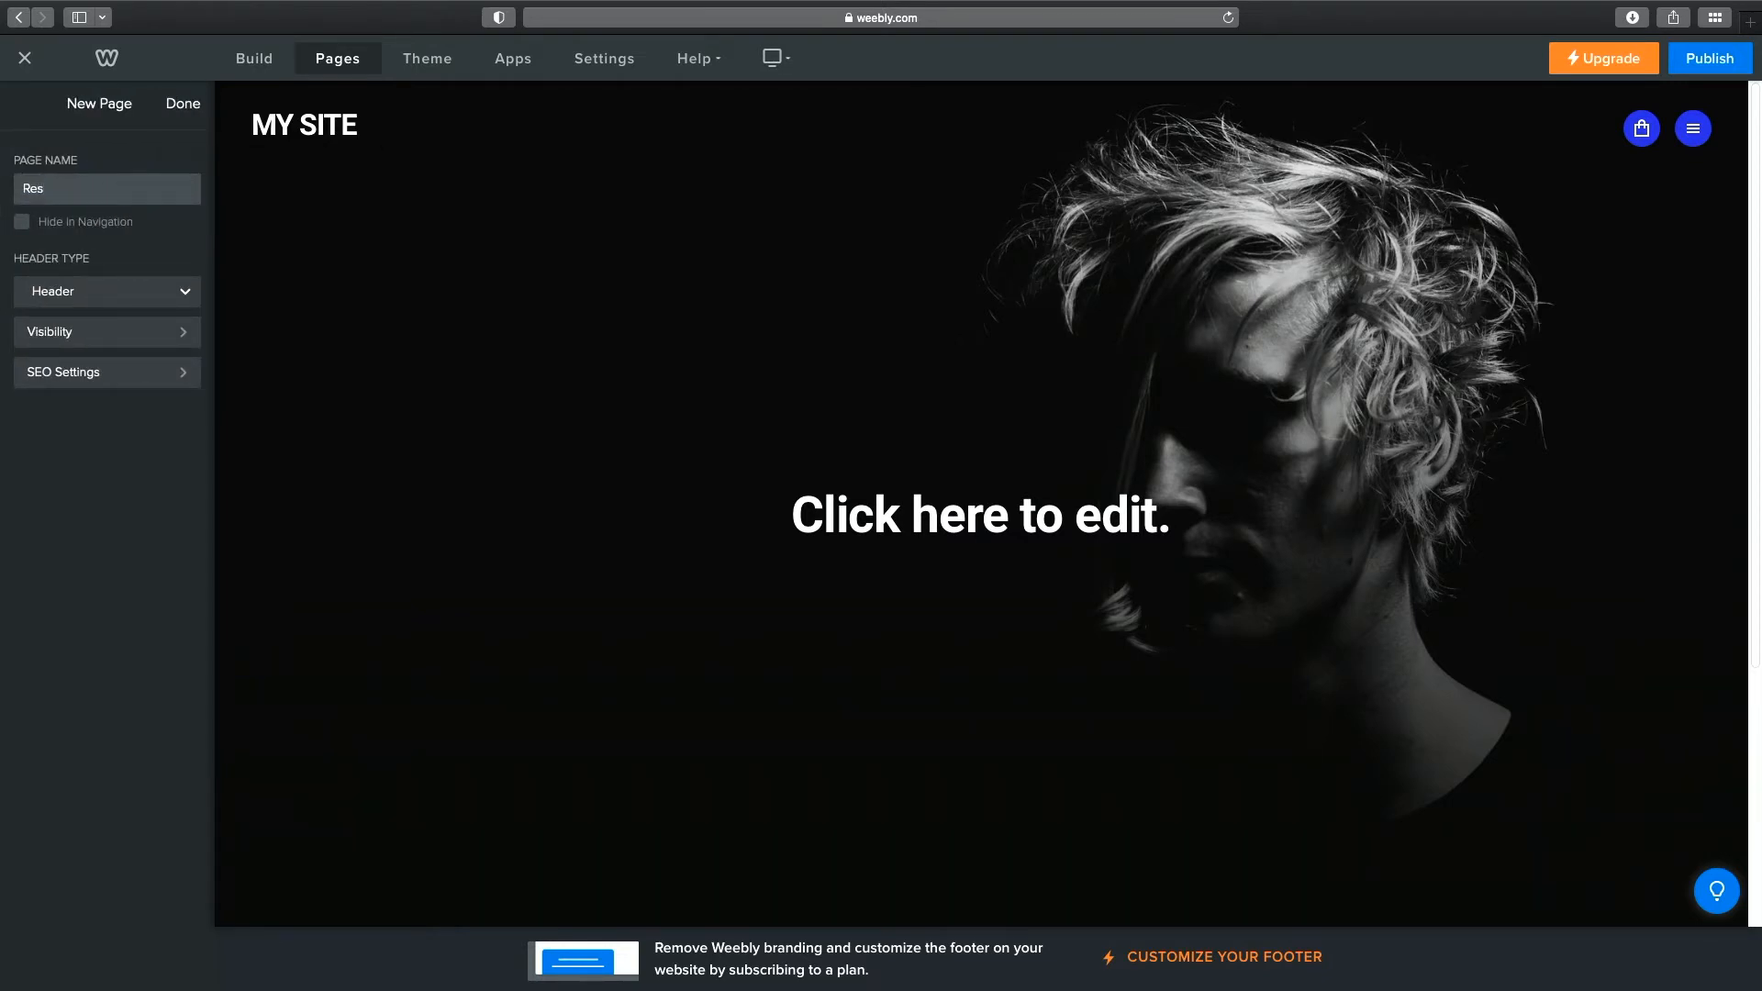
text(ume)
click(182, 103)
click(189, 104)
click(117, 161)
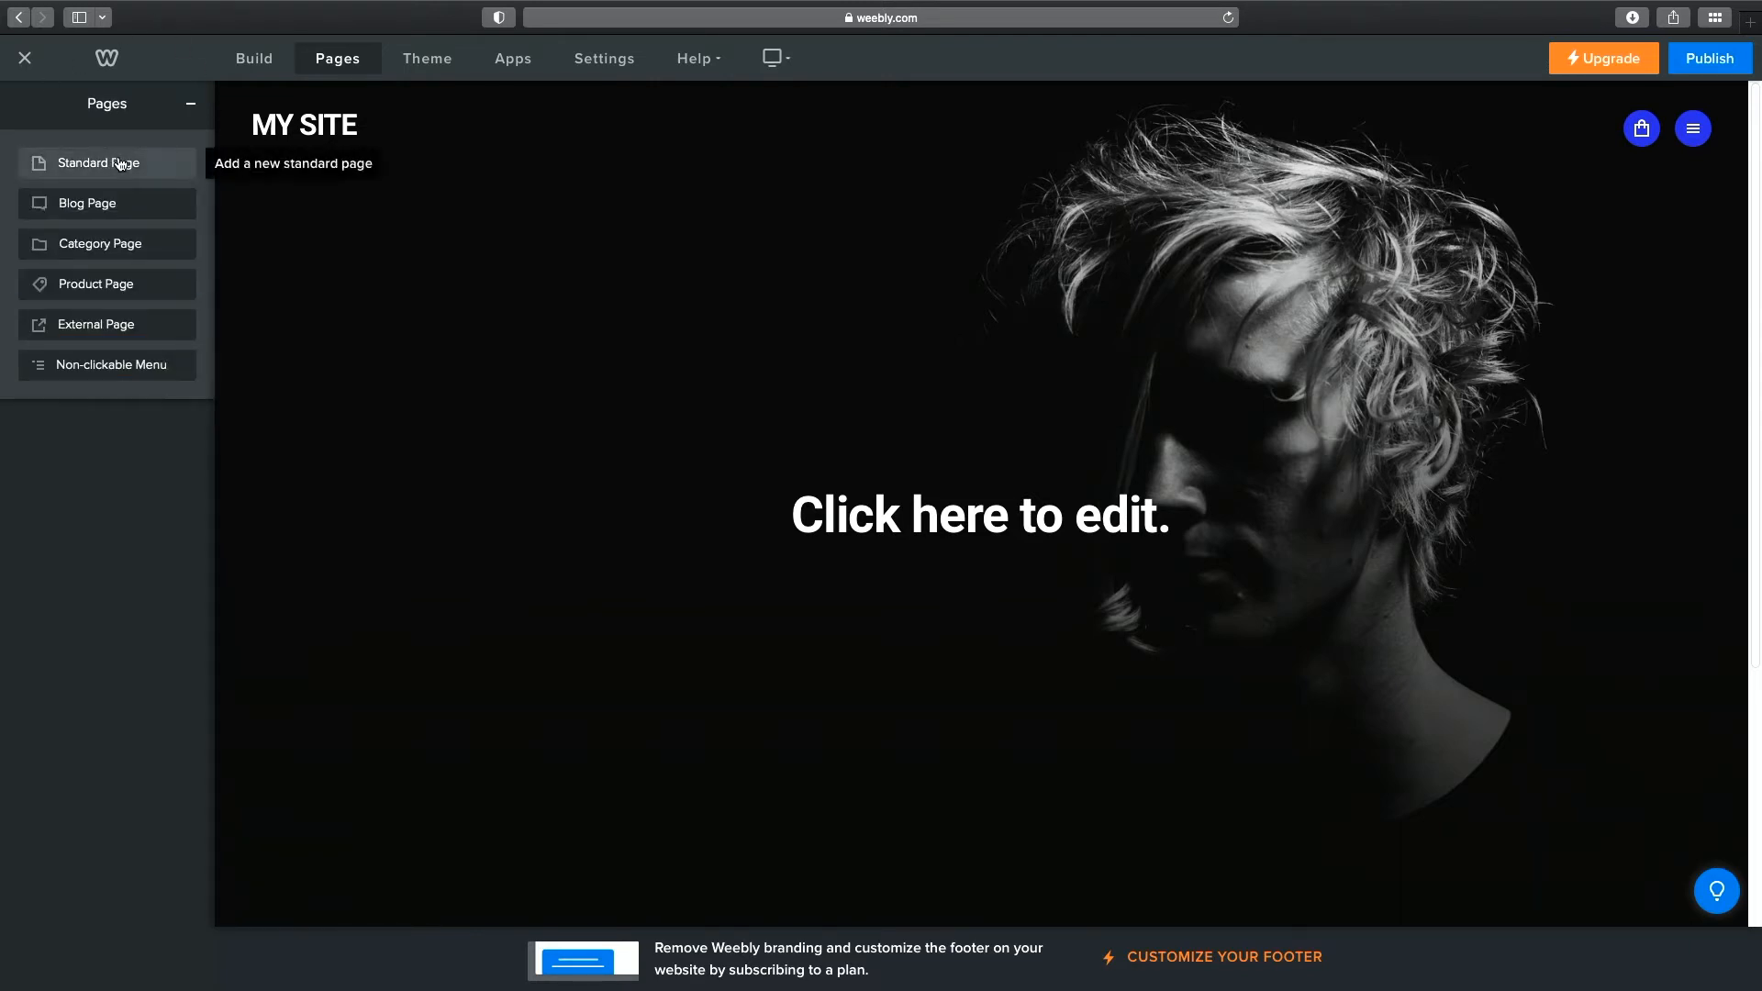
text(Contact)
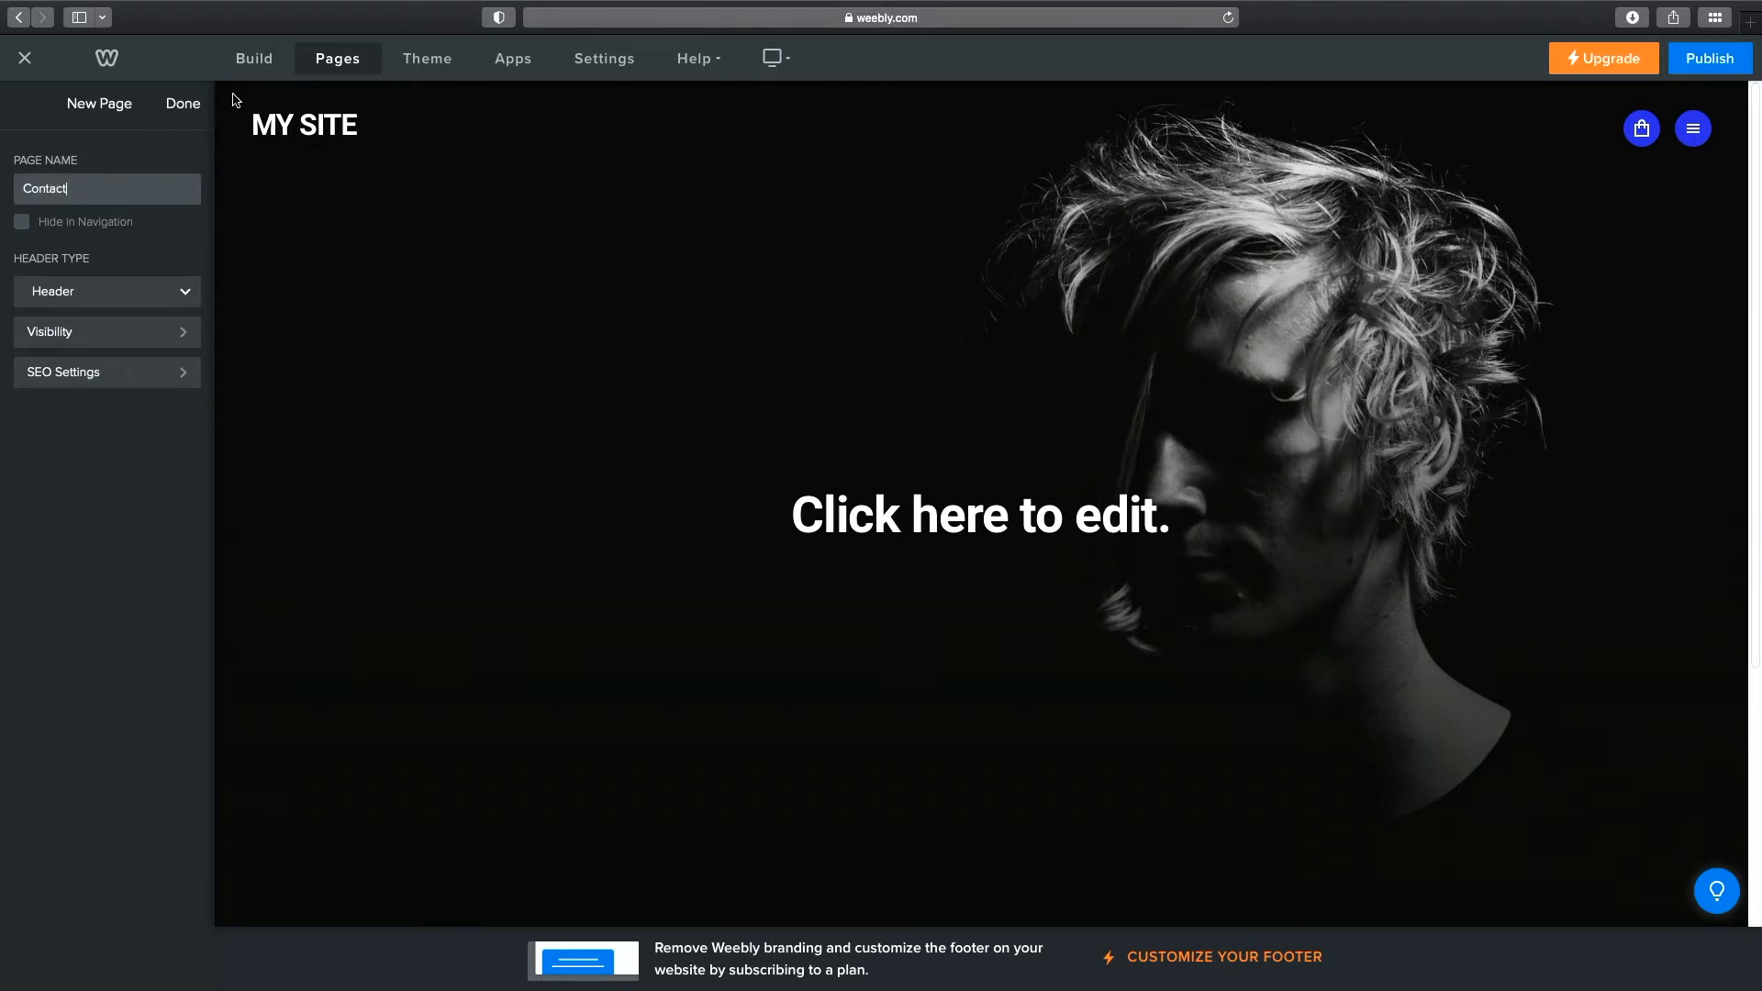
click(183, 104)
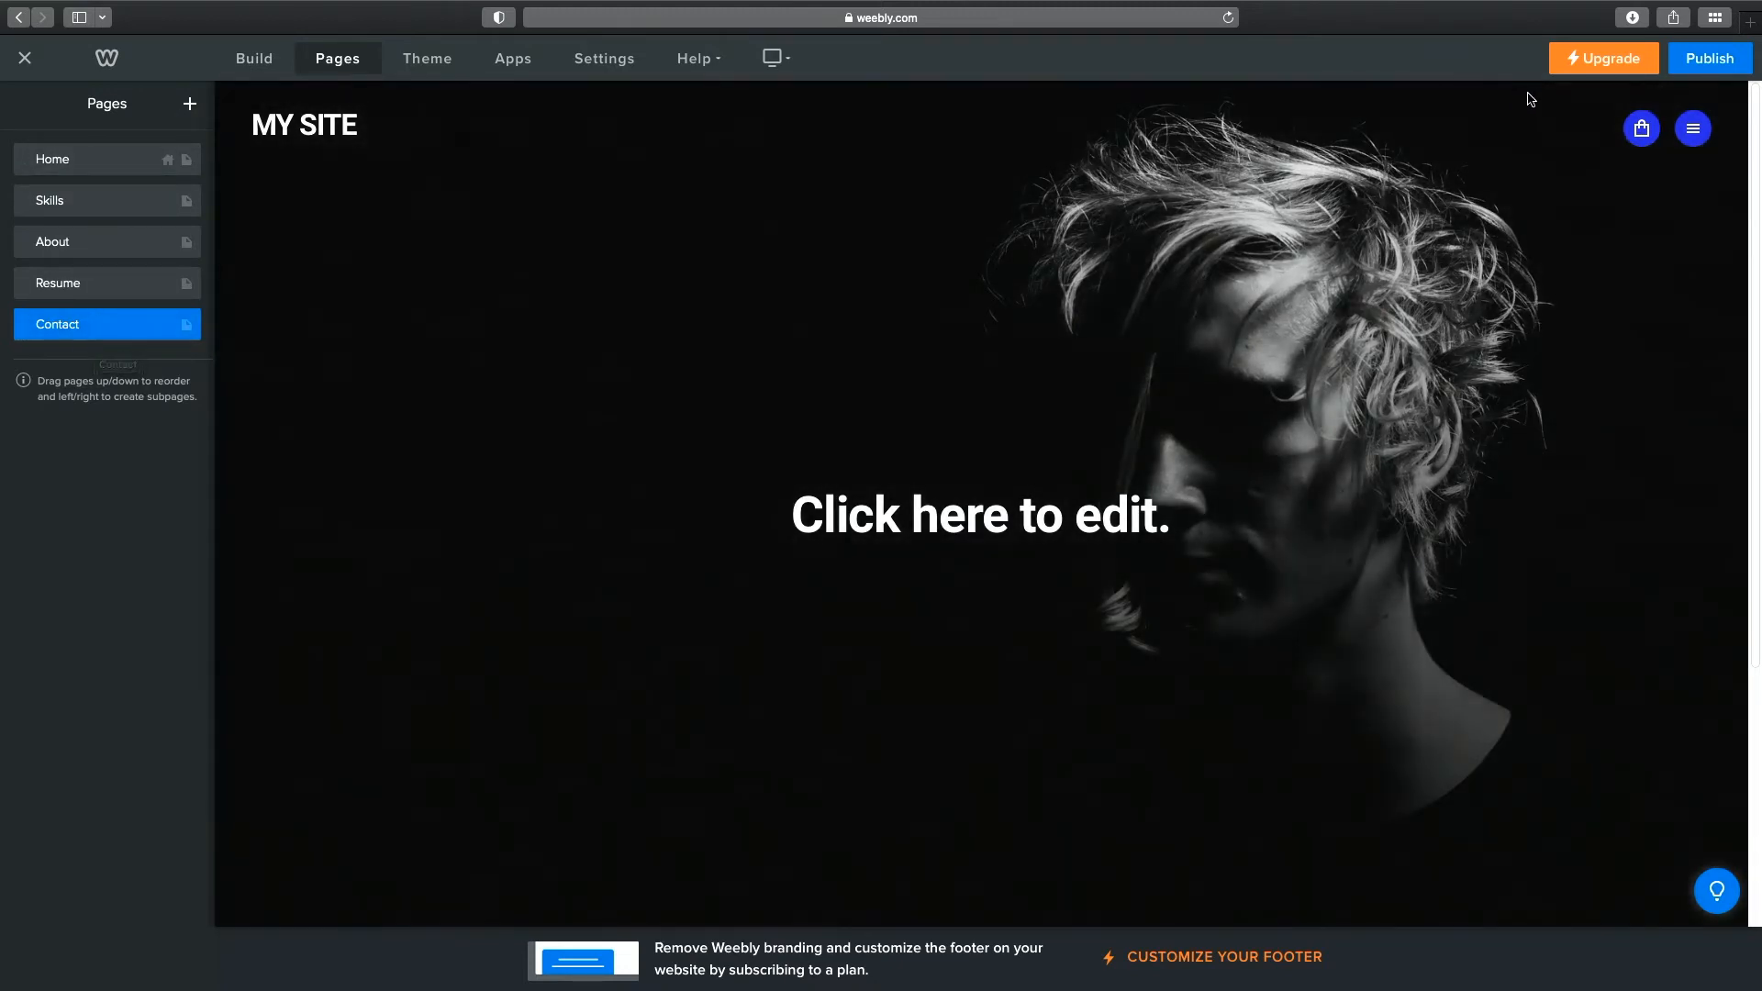
click(1694, 137)
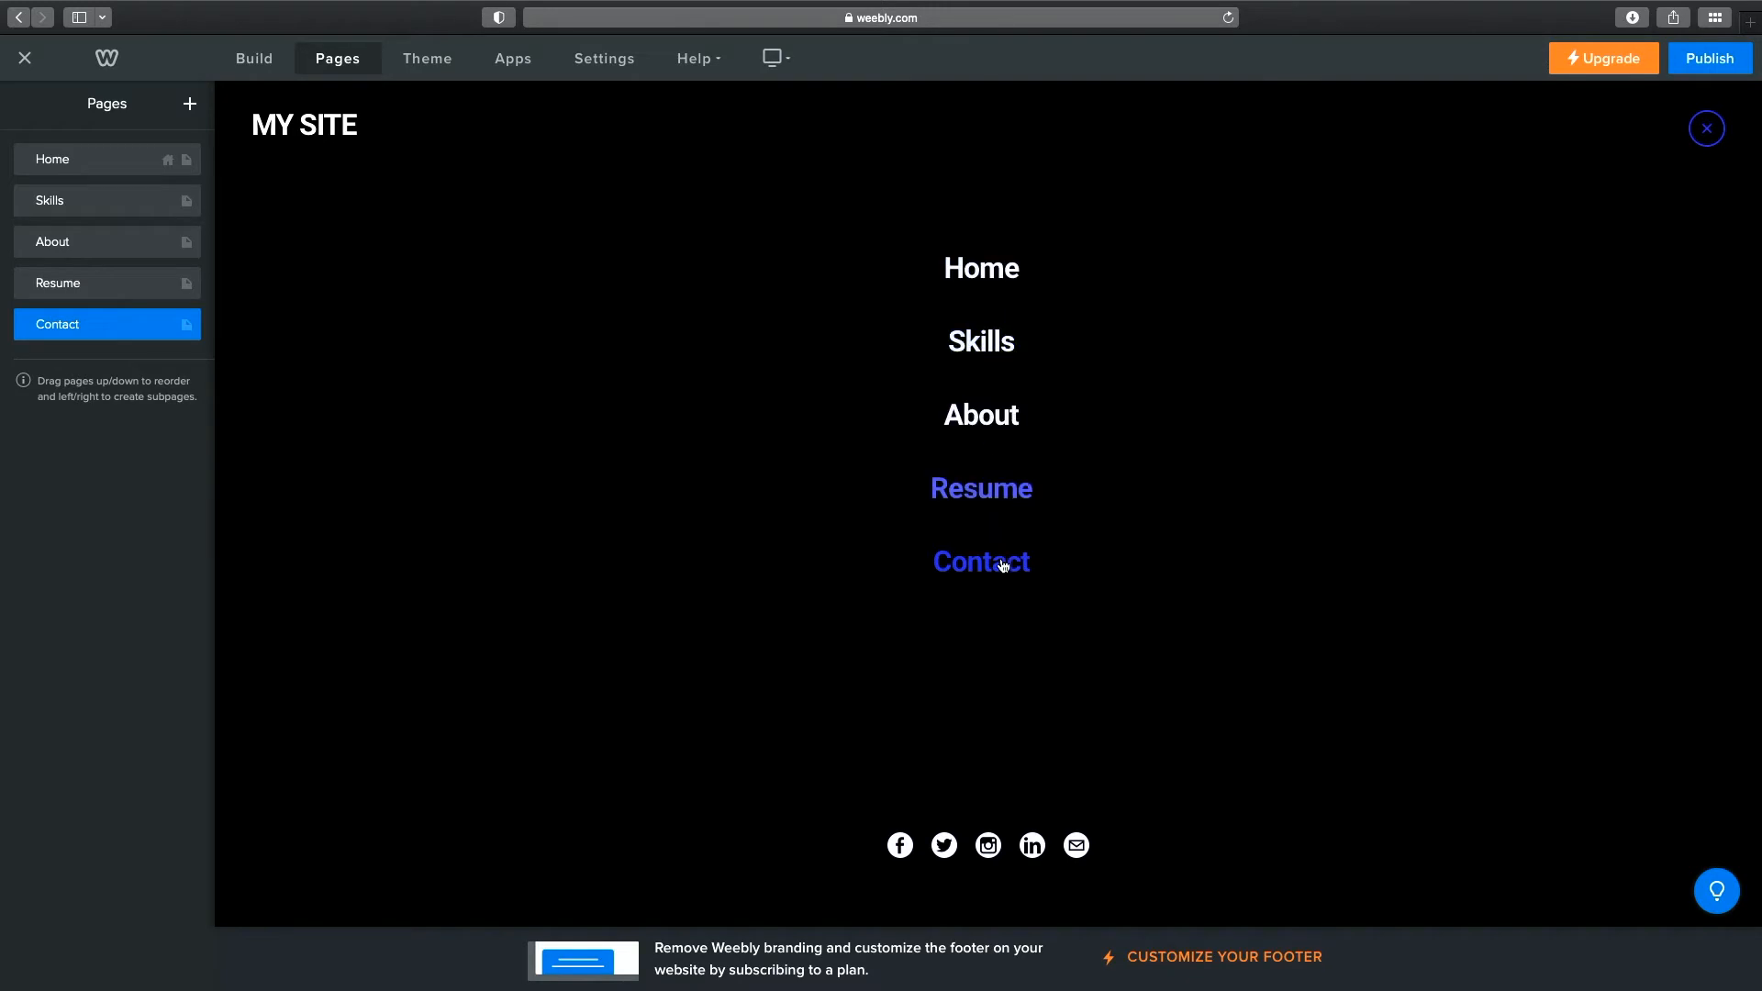
Go from Home to the Skills page through the site's hamburger menu and scroll through it.
click(983, 272)
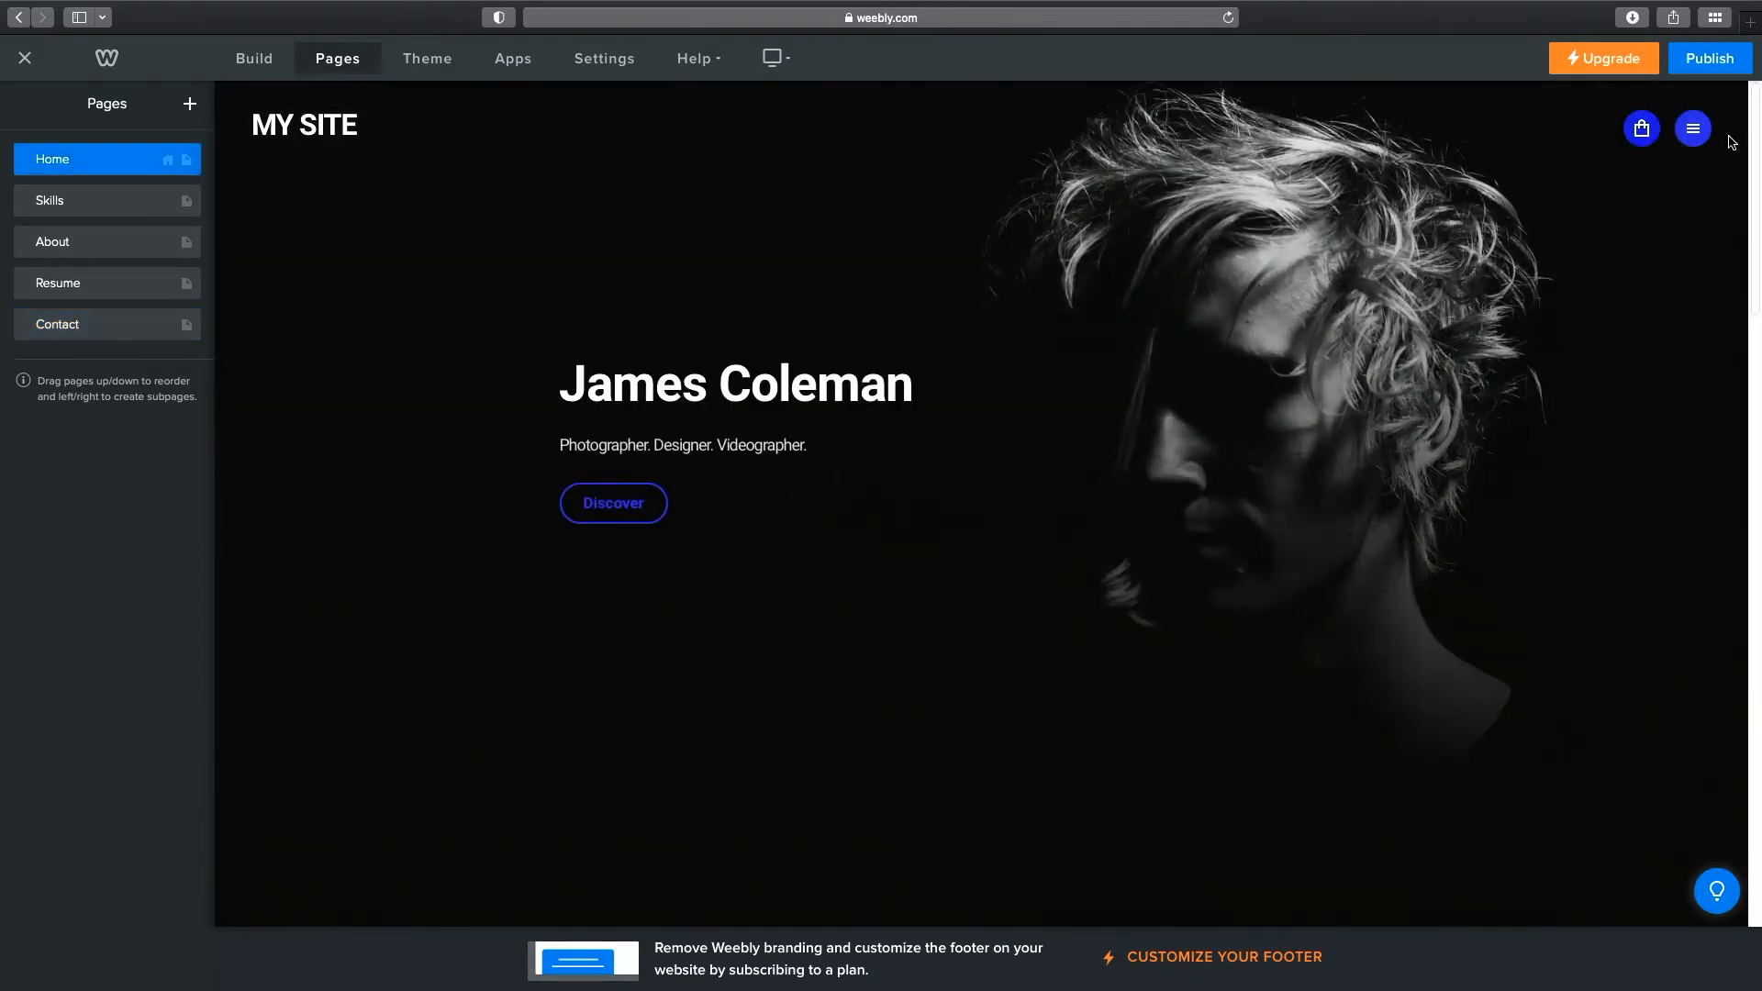
click(1695, 130)
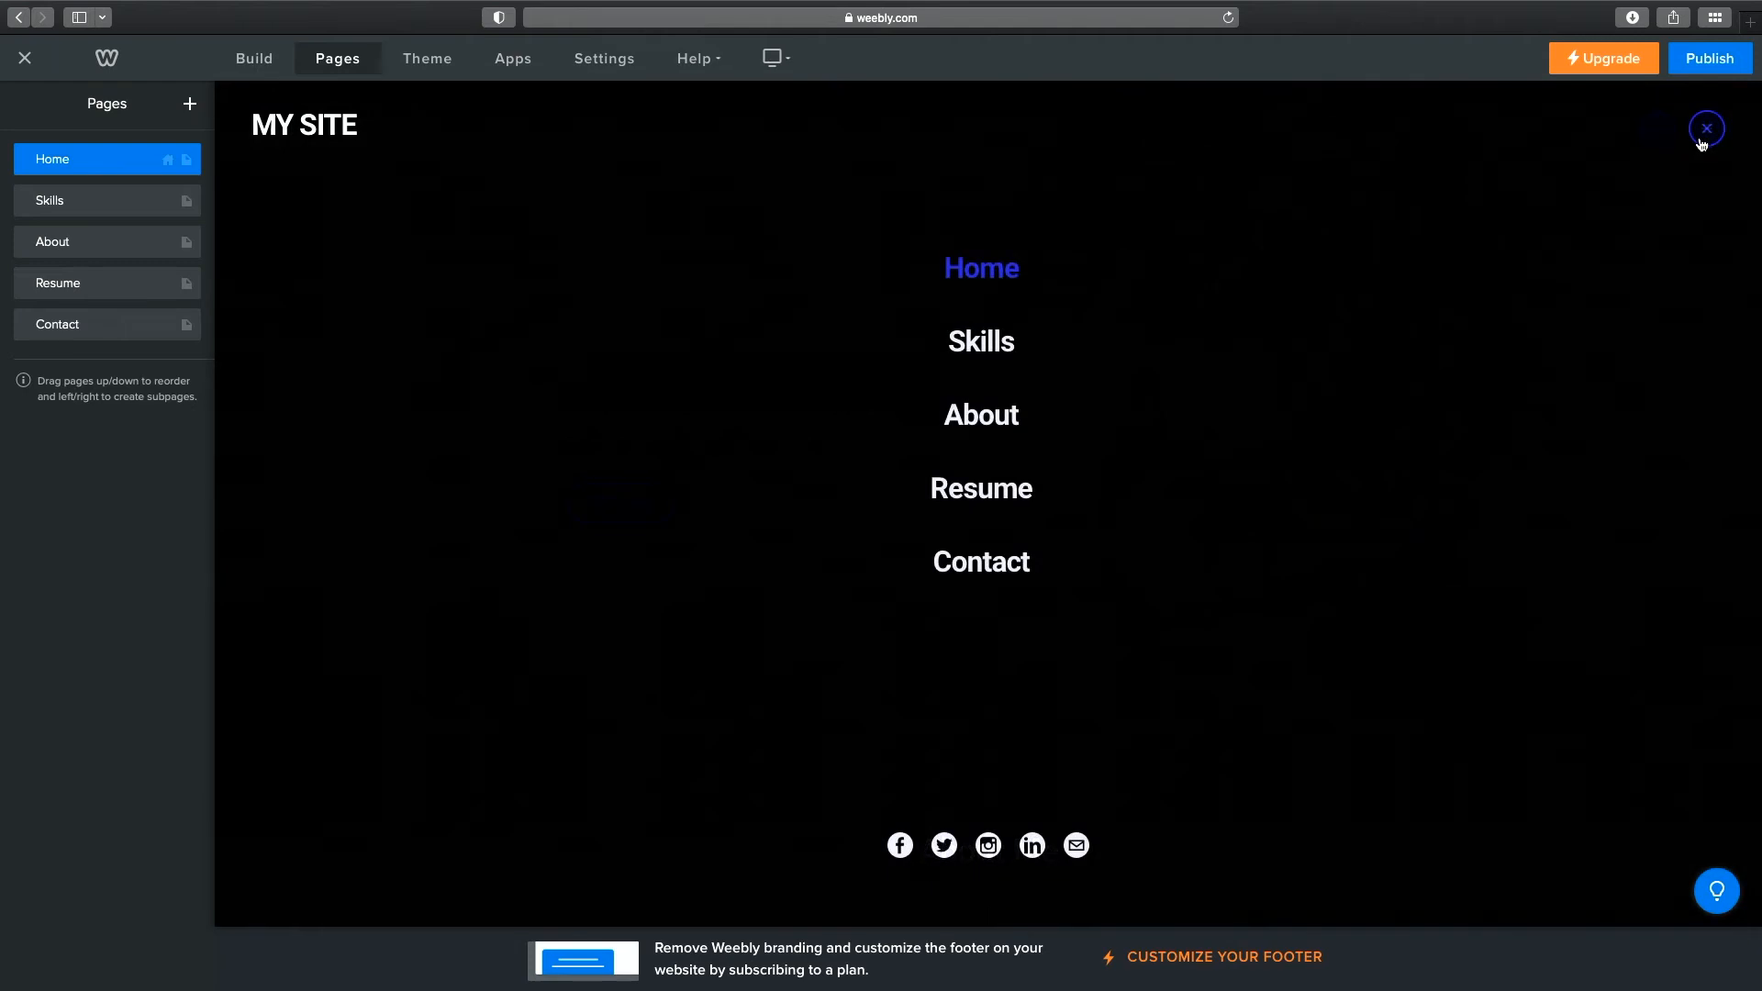
click(1004, 349)
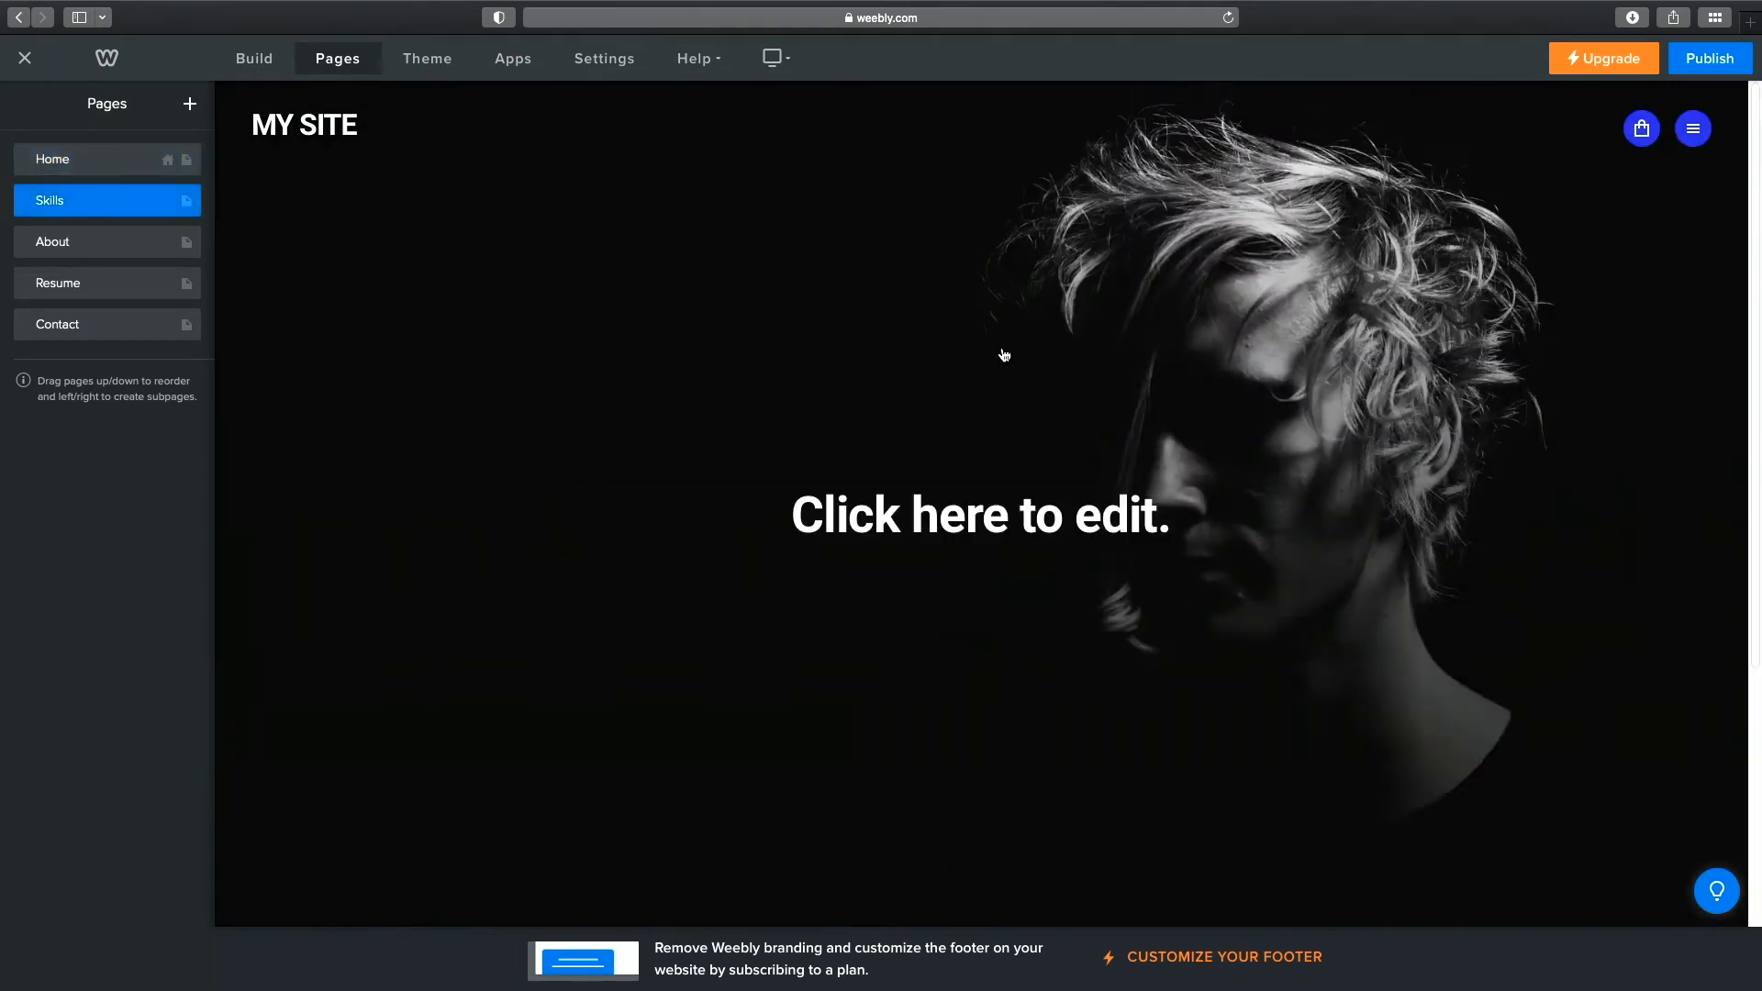
scroll(1528, 326, down, 4)
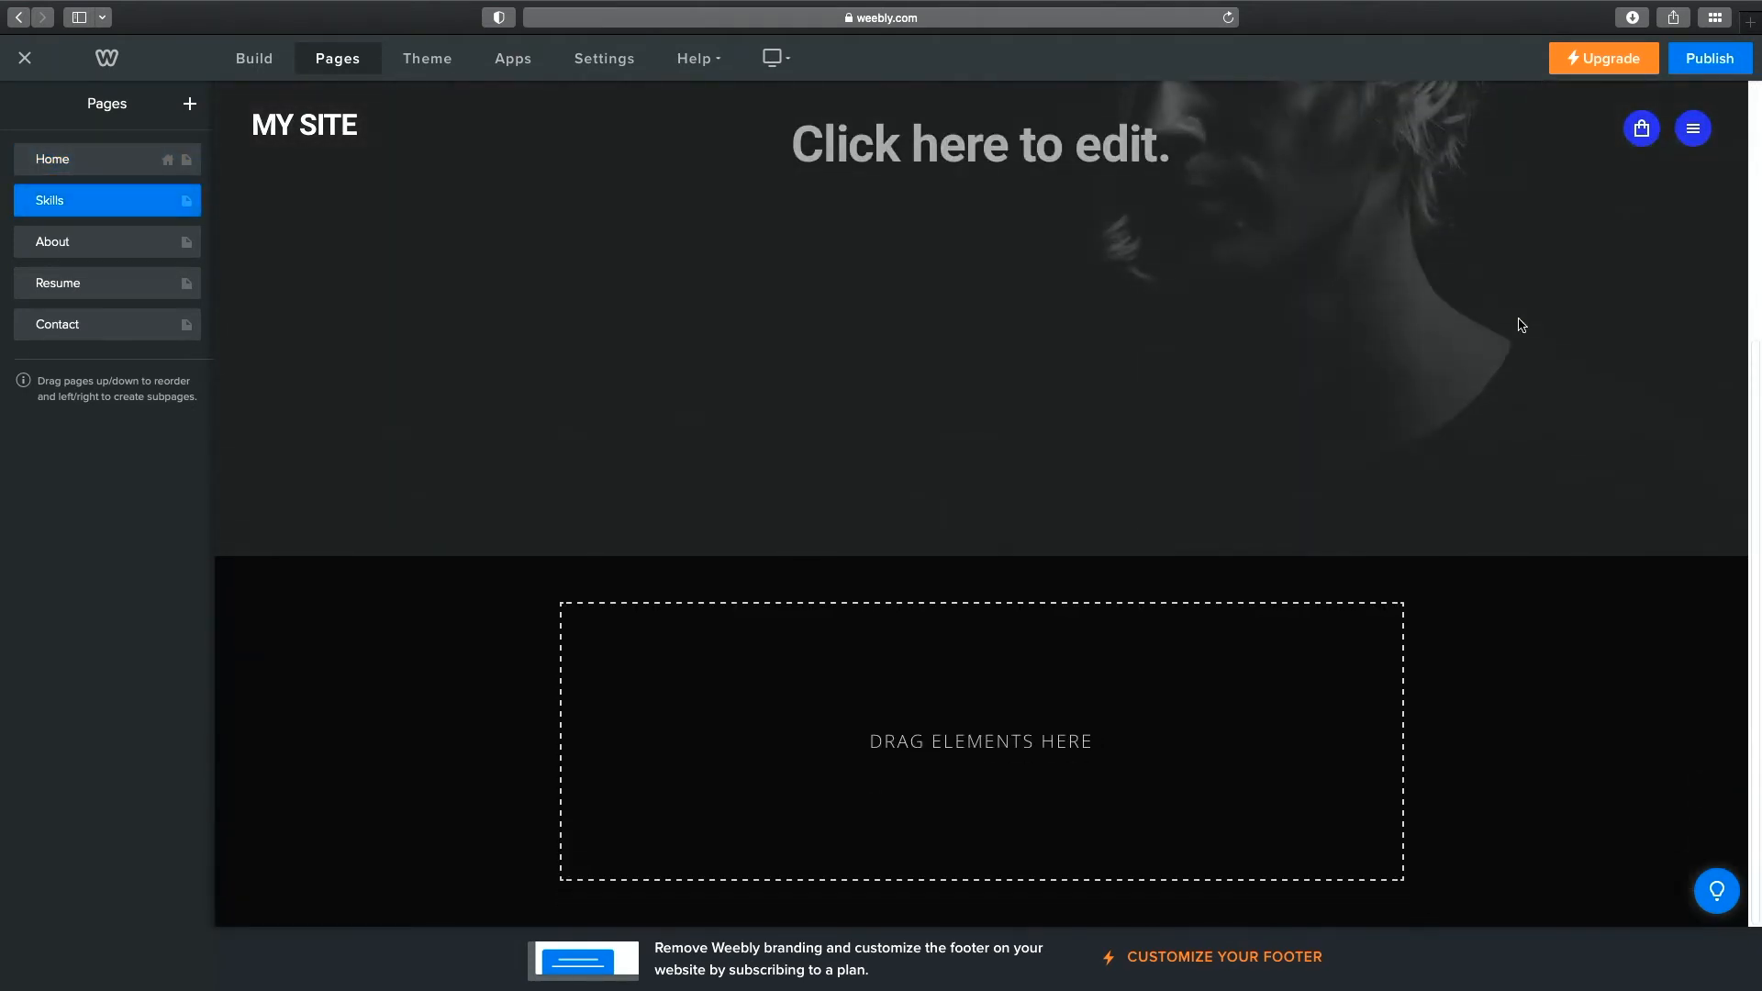
scroll(1527, 322, up, 4)
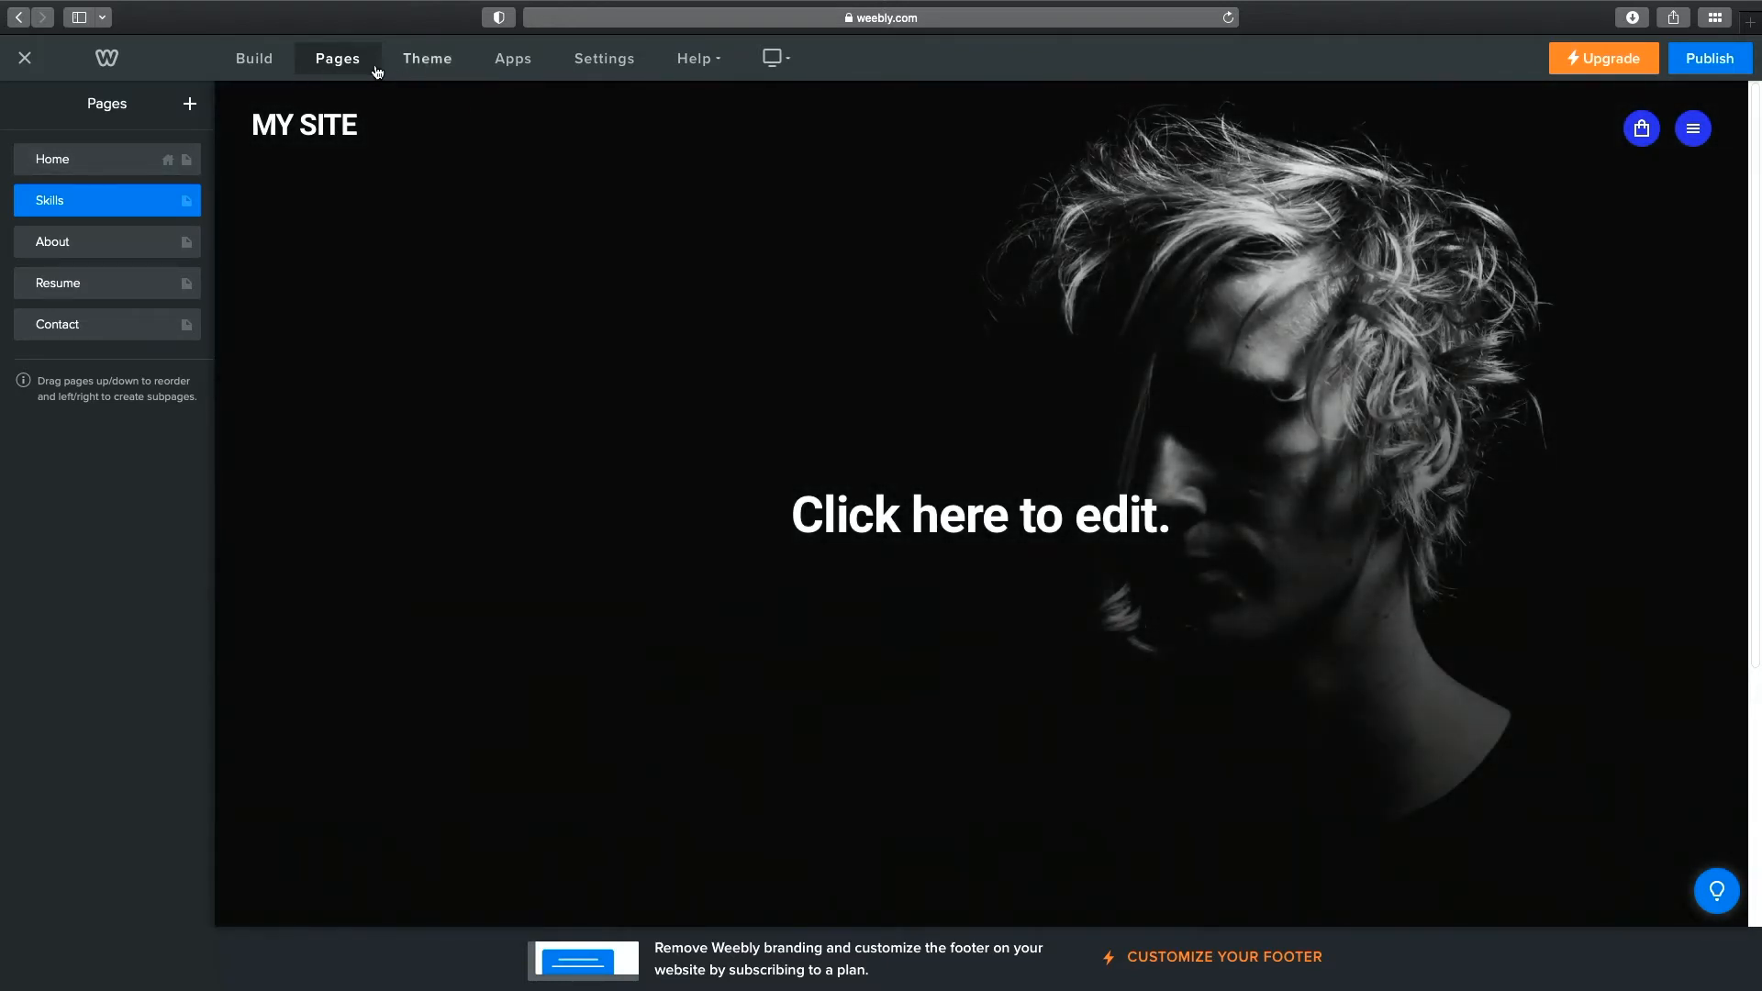
Preview the Light theme and its Theme Options, revert to Dark, then open the App Center.
click(427, 63)
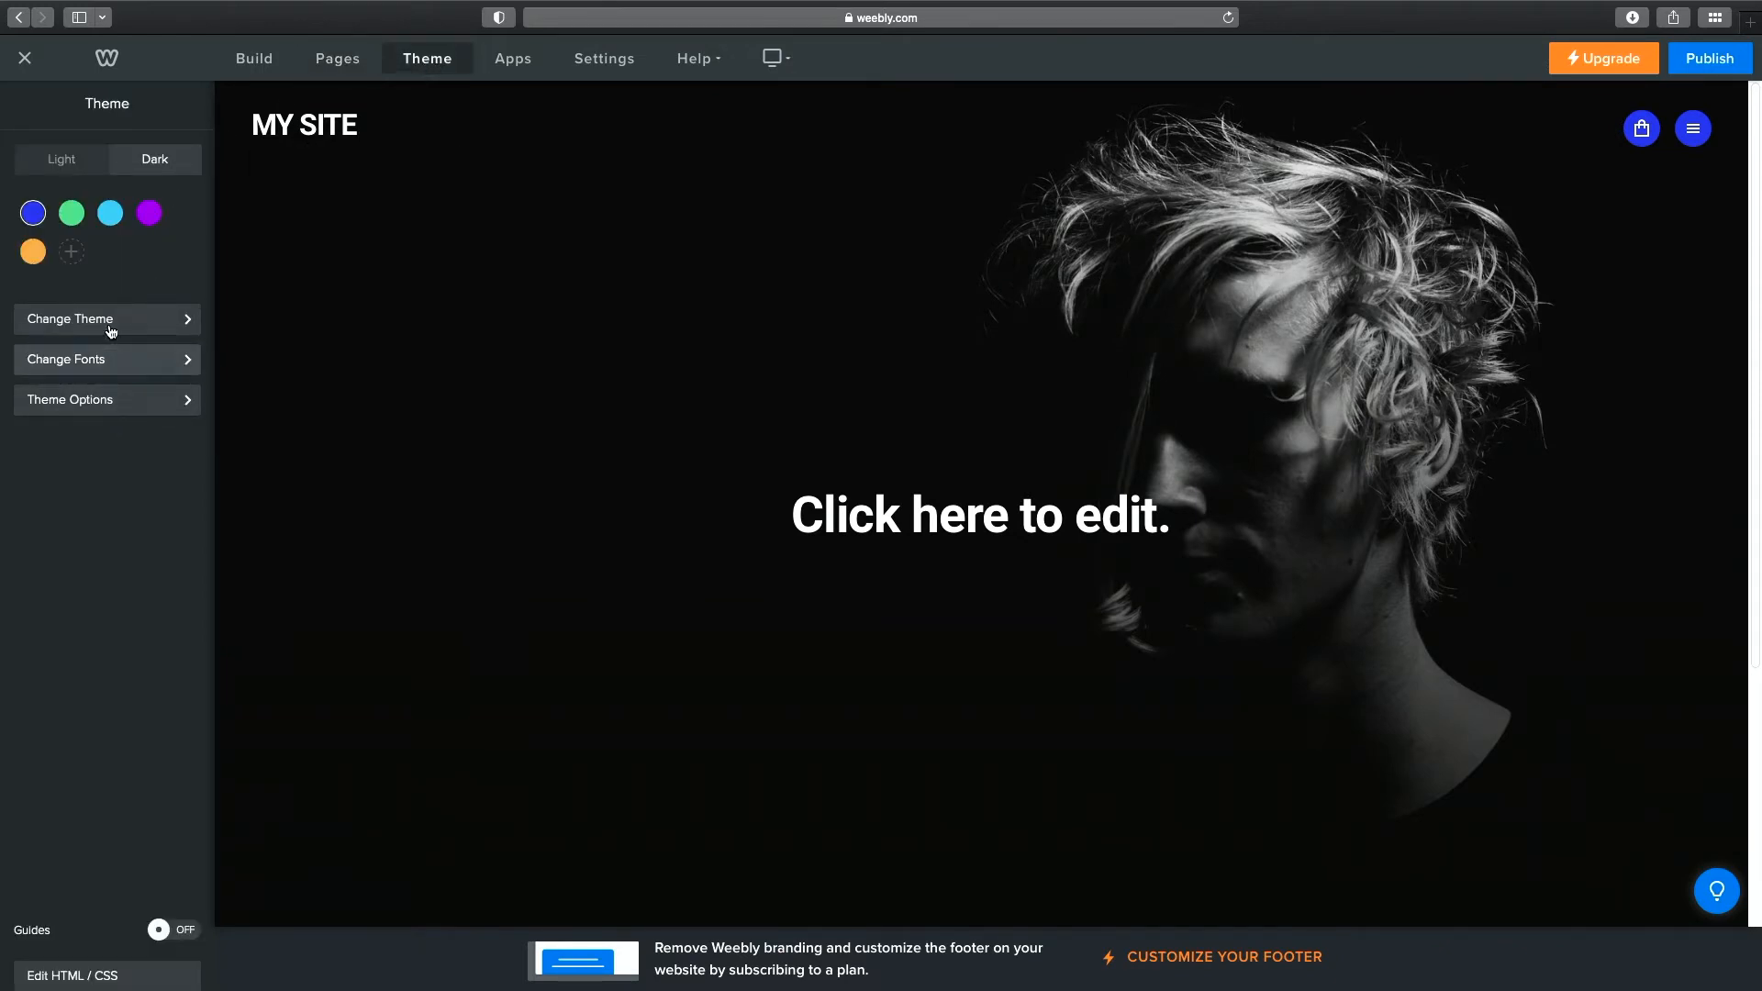
click(53, 161)
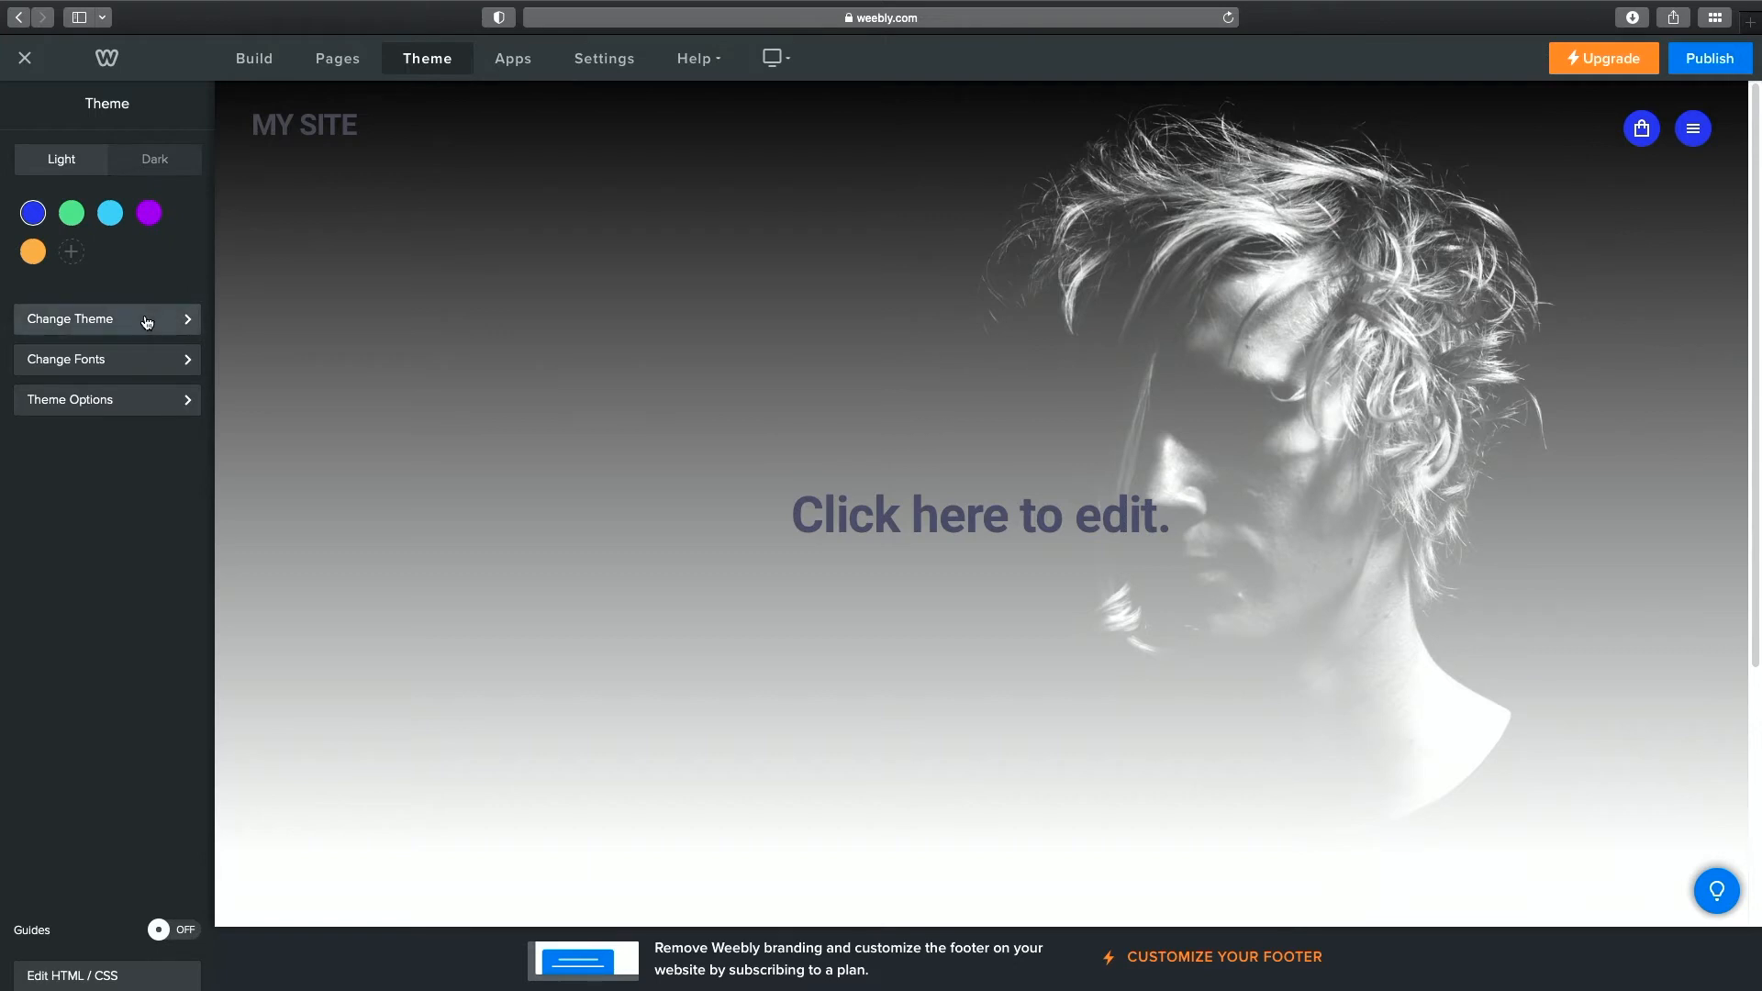
click(155, 403)
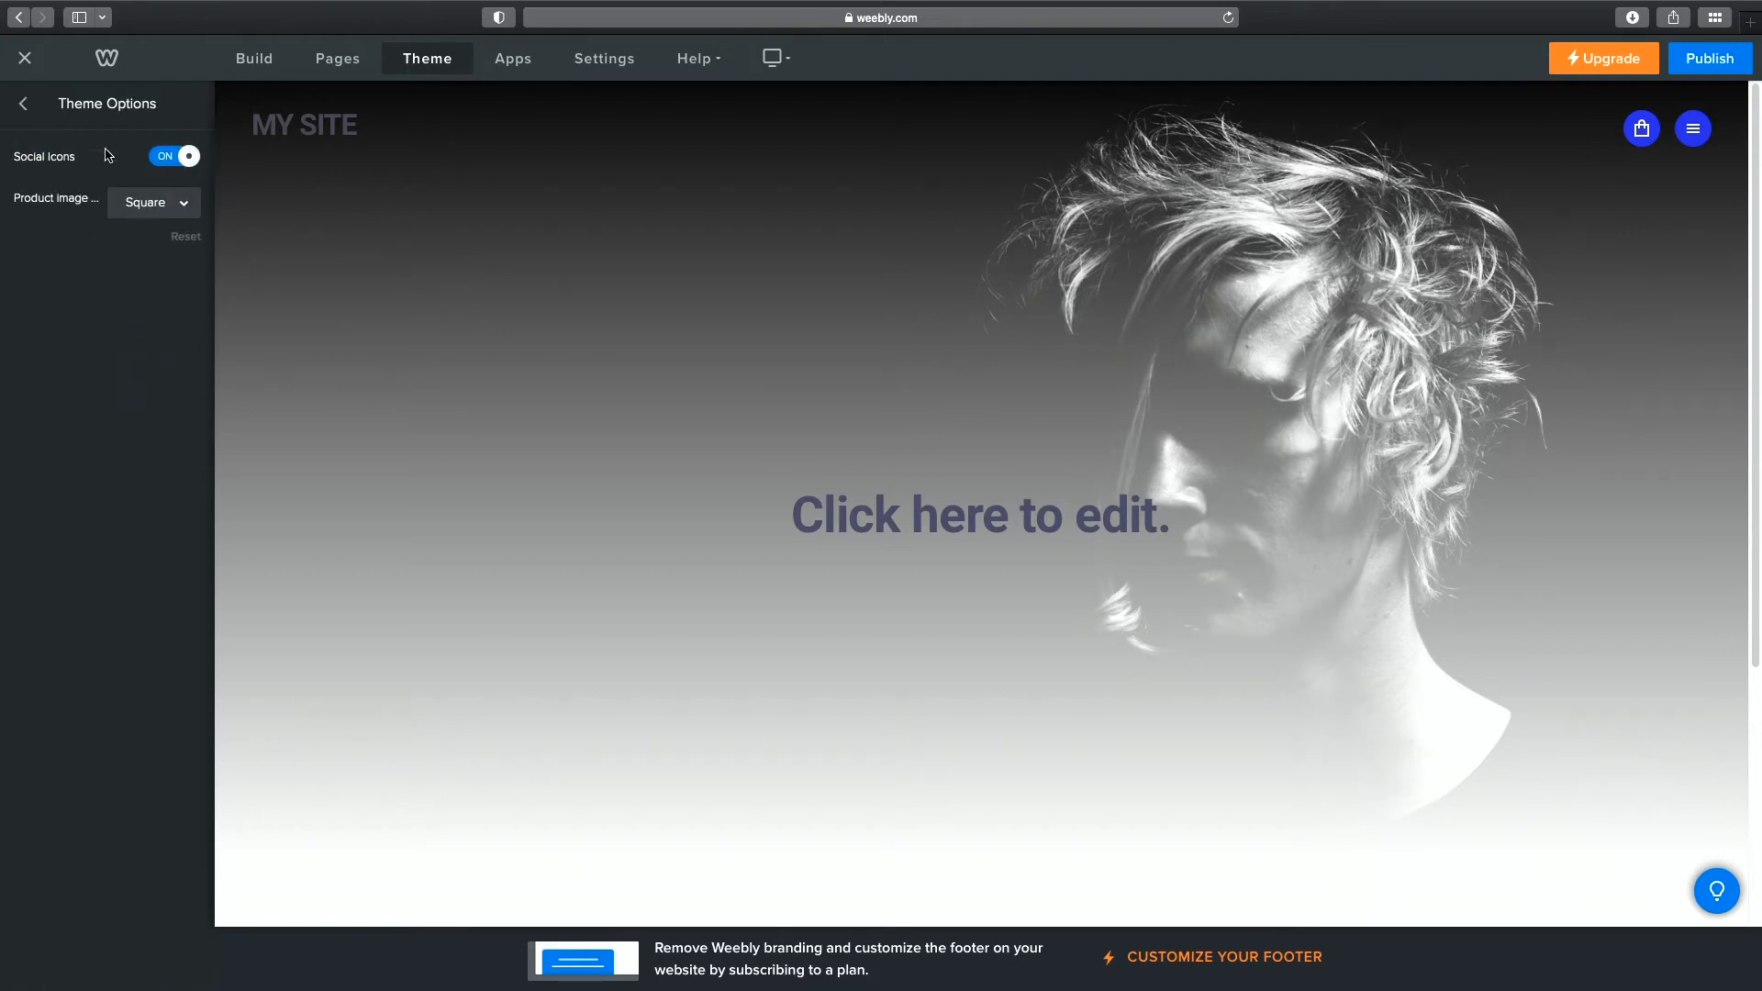
click(28, 108)
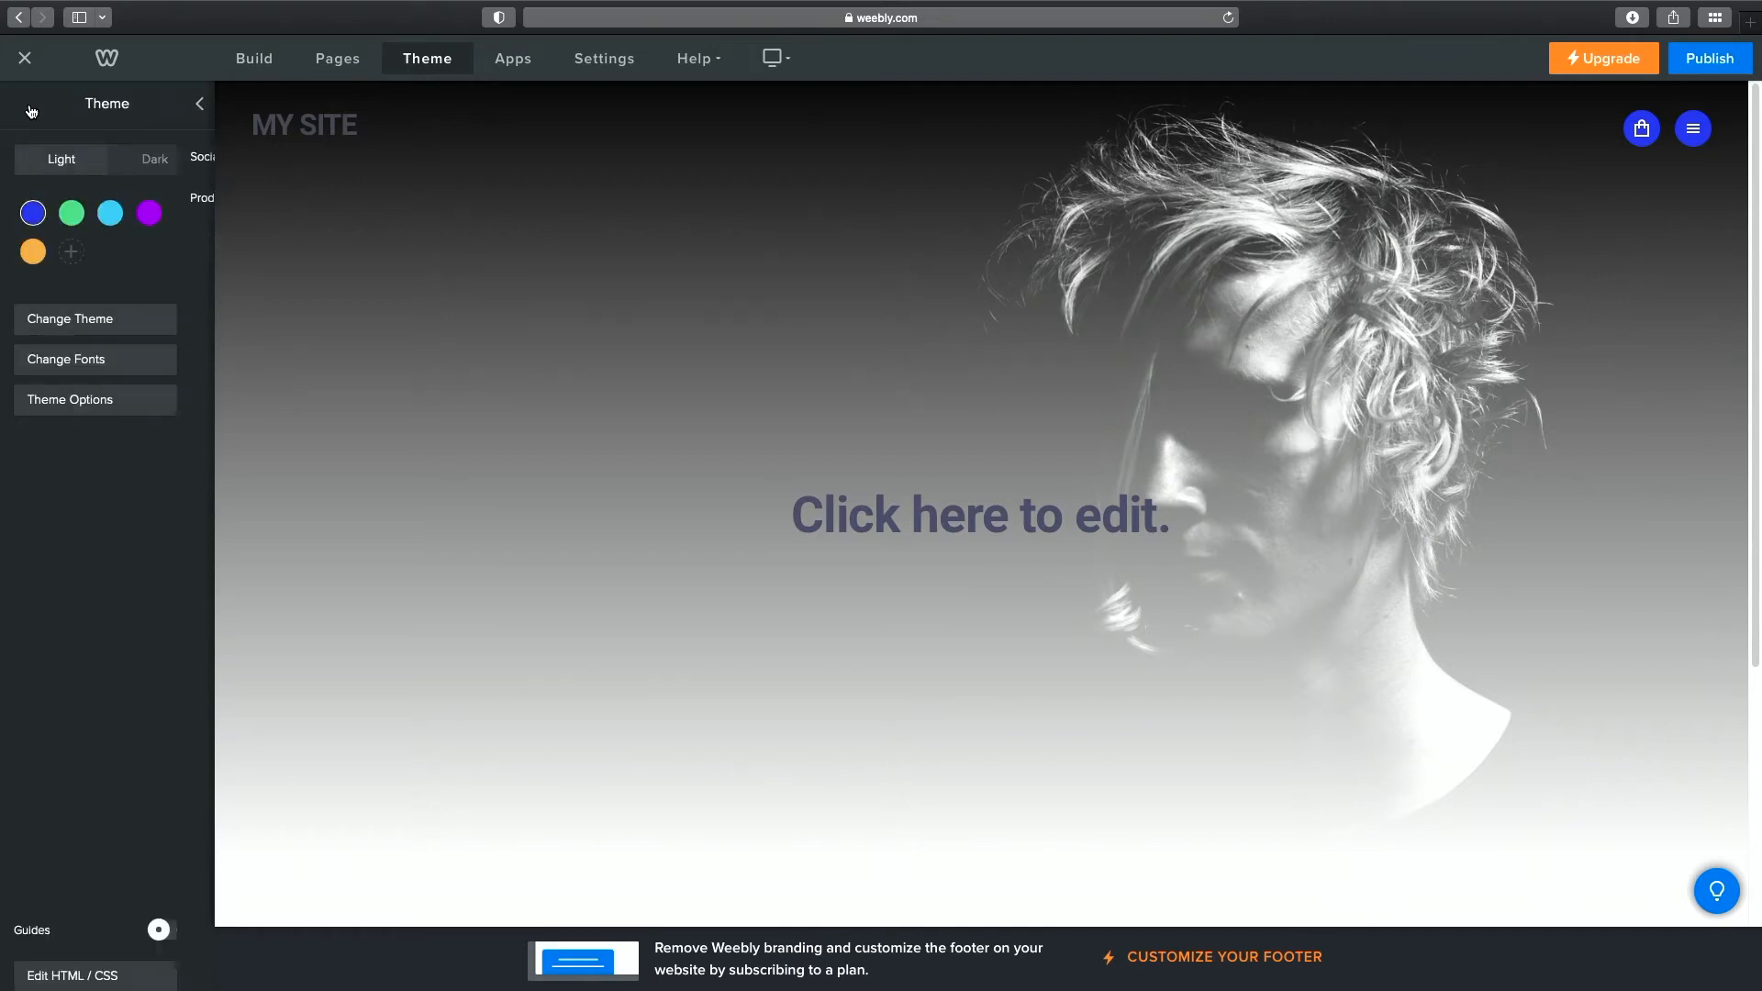
click(165, 165)
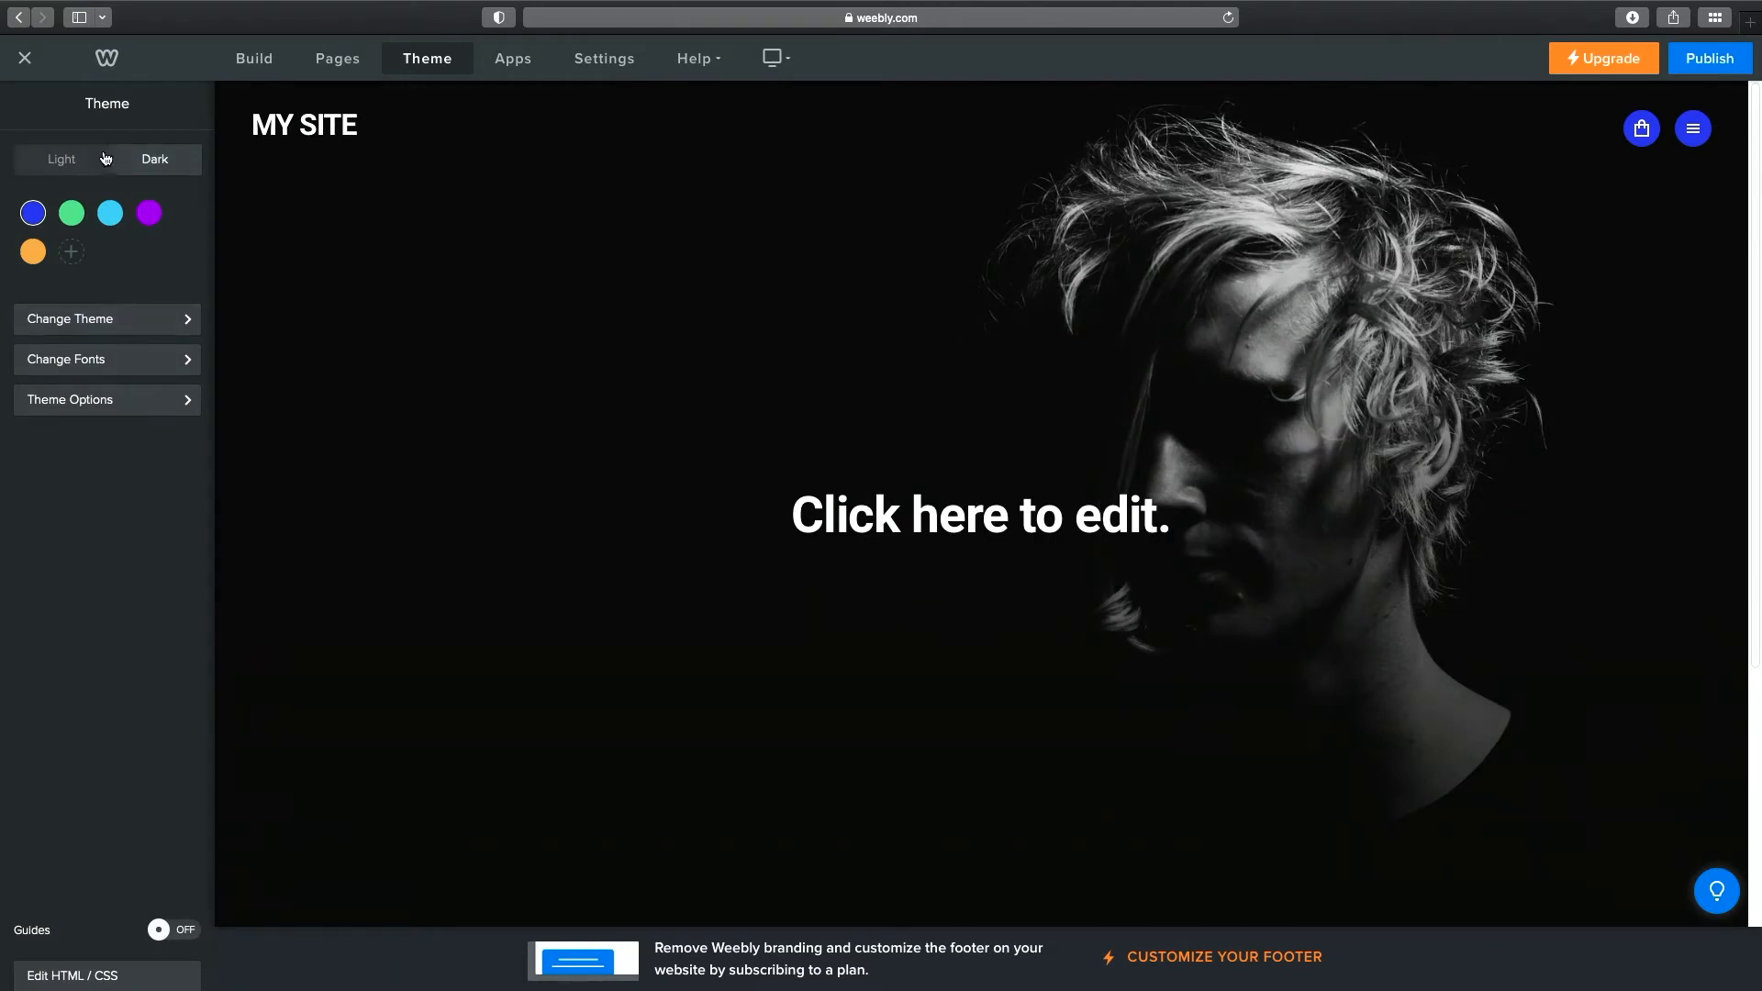
click(513, 65)
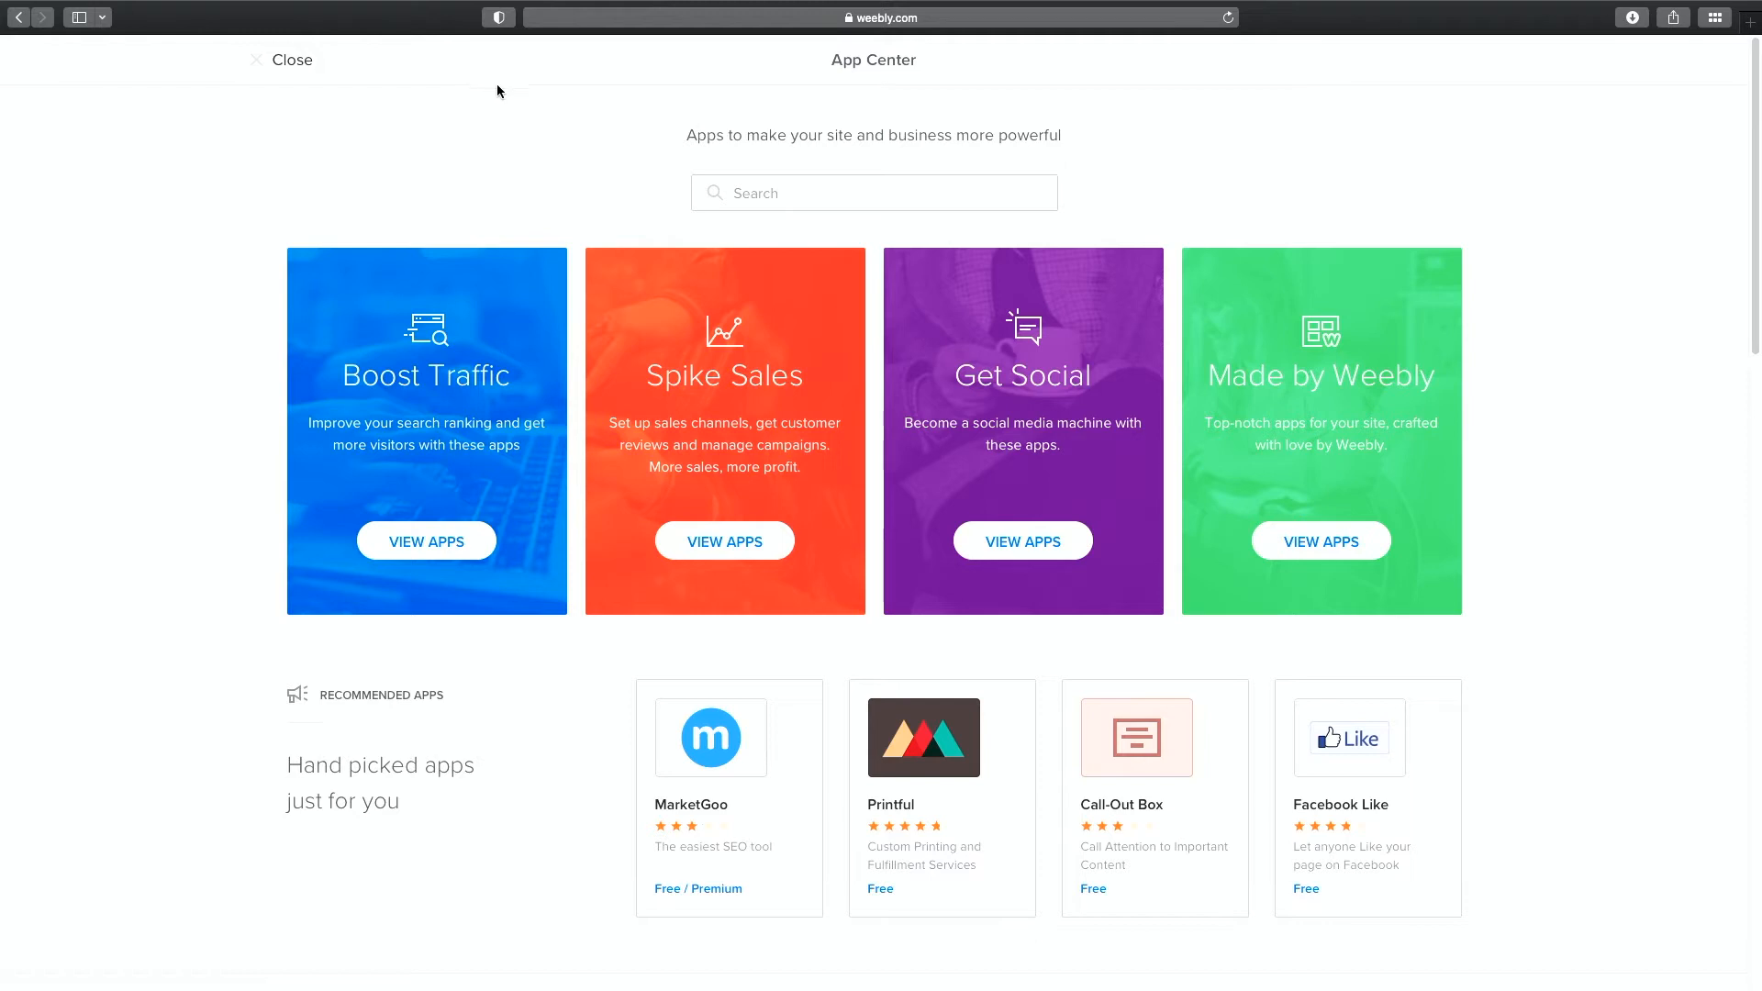
Close the App Center and bring up the site's General settings.
click(296, 66)
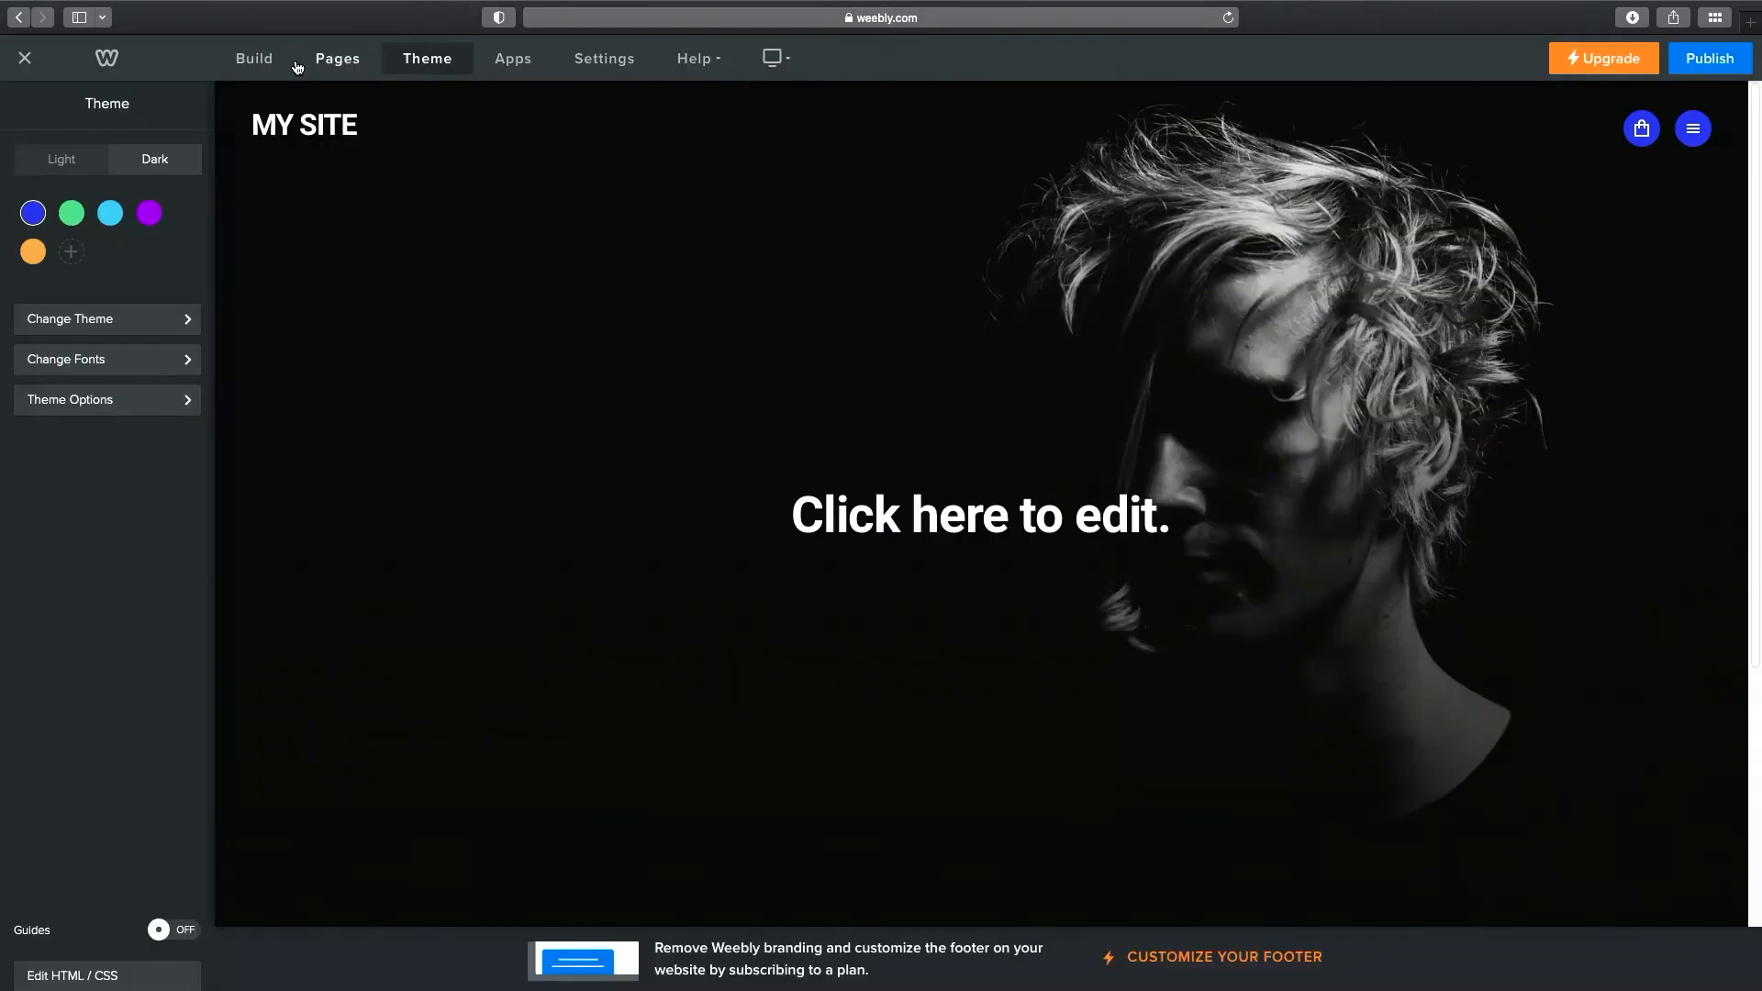
click(613, 60)
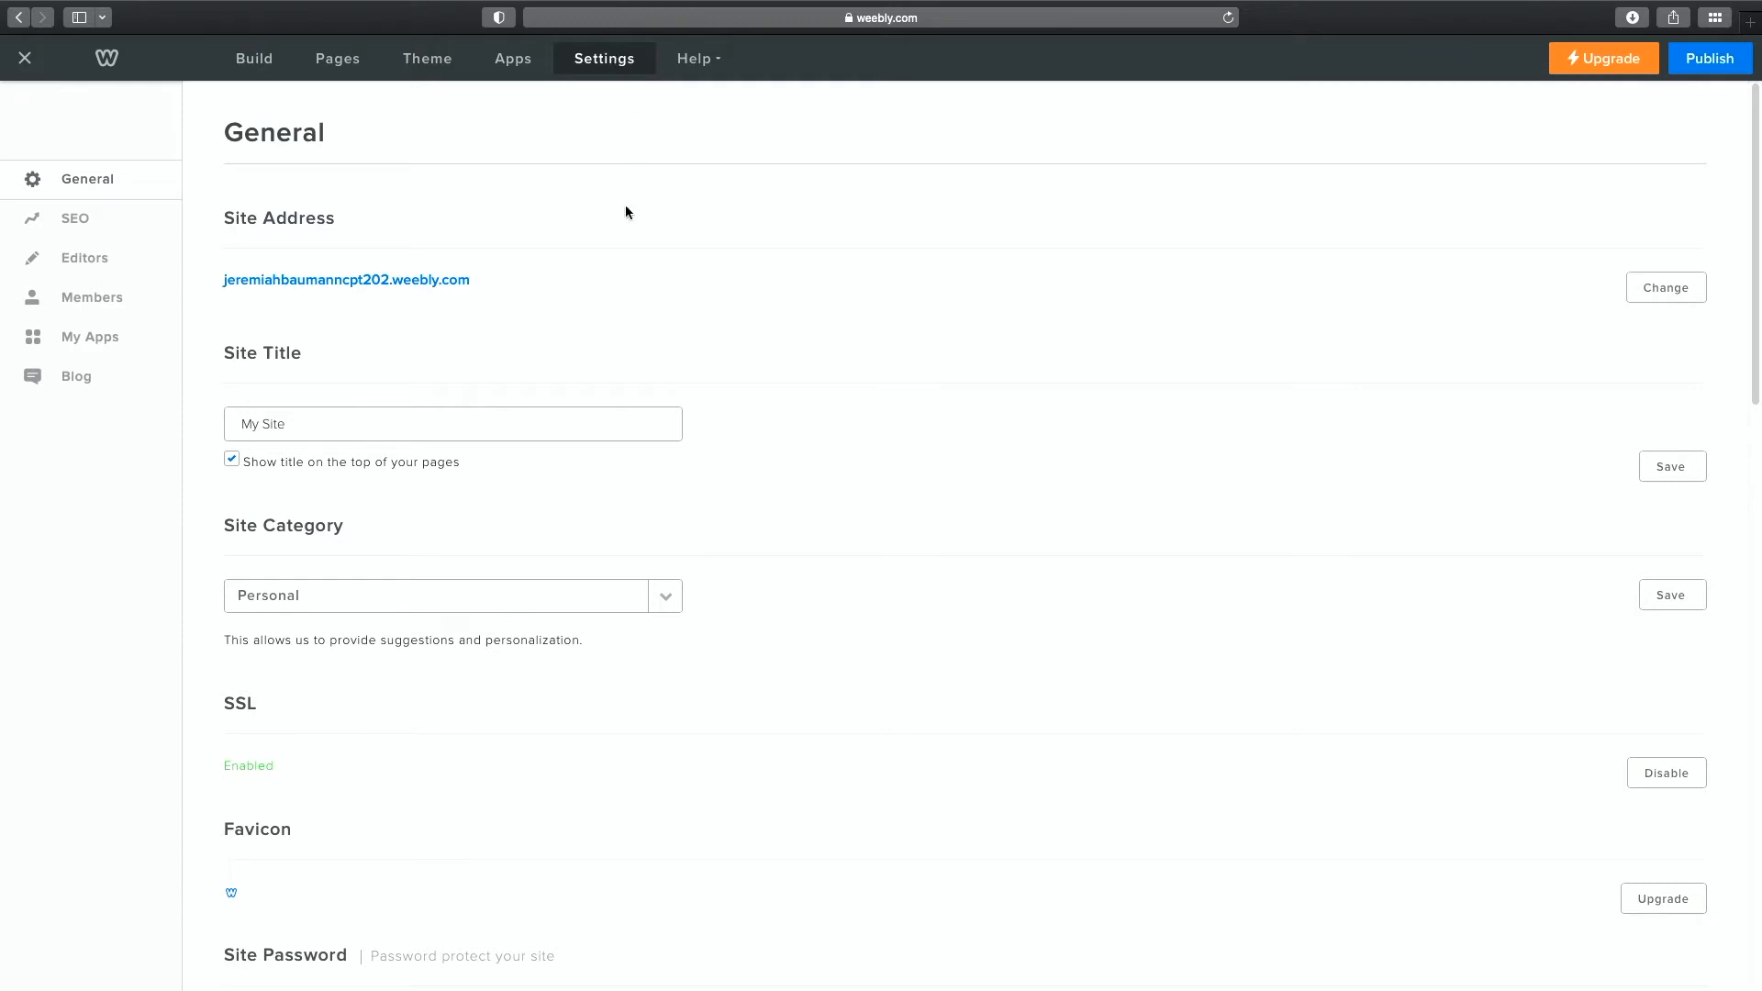
Replace the 'My Site' title with 'CPT202' plus the owner's name, save, and return to Build.
click(350, 427)
drag(349, 426, 221, 414)
text(CPT202 Jeremiah Baumann)
scroll(902, 444, down, 7)
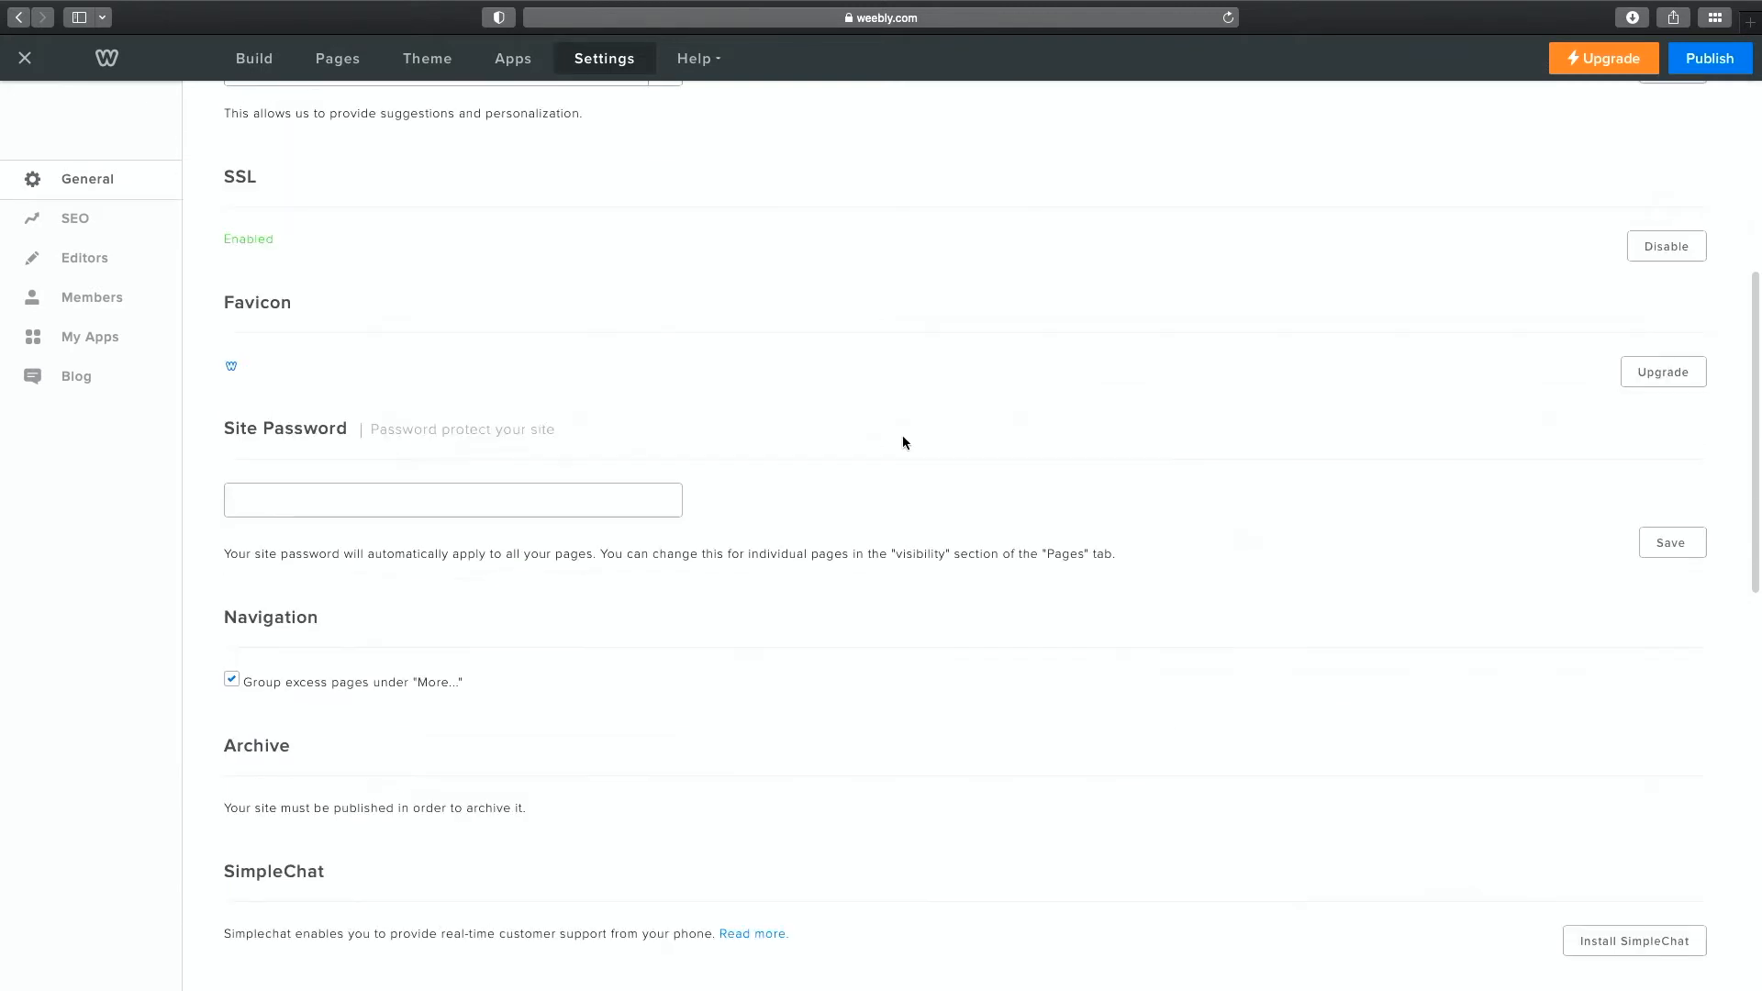
scroll(902, 442, down, 10)
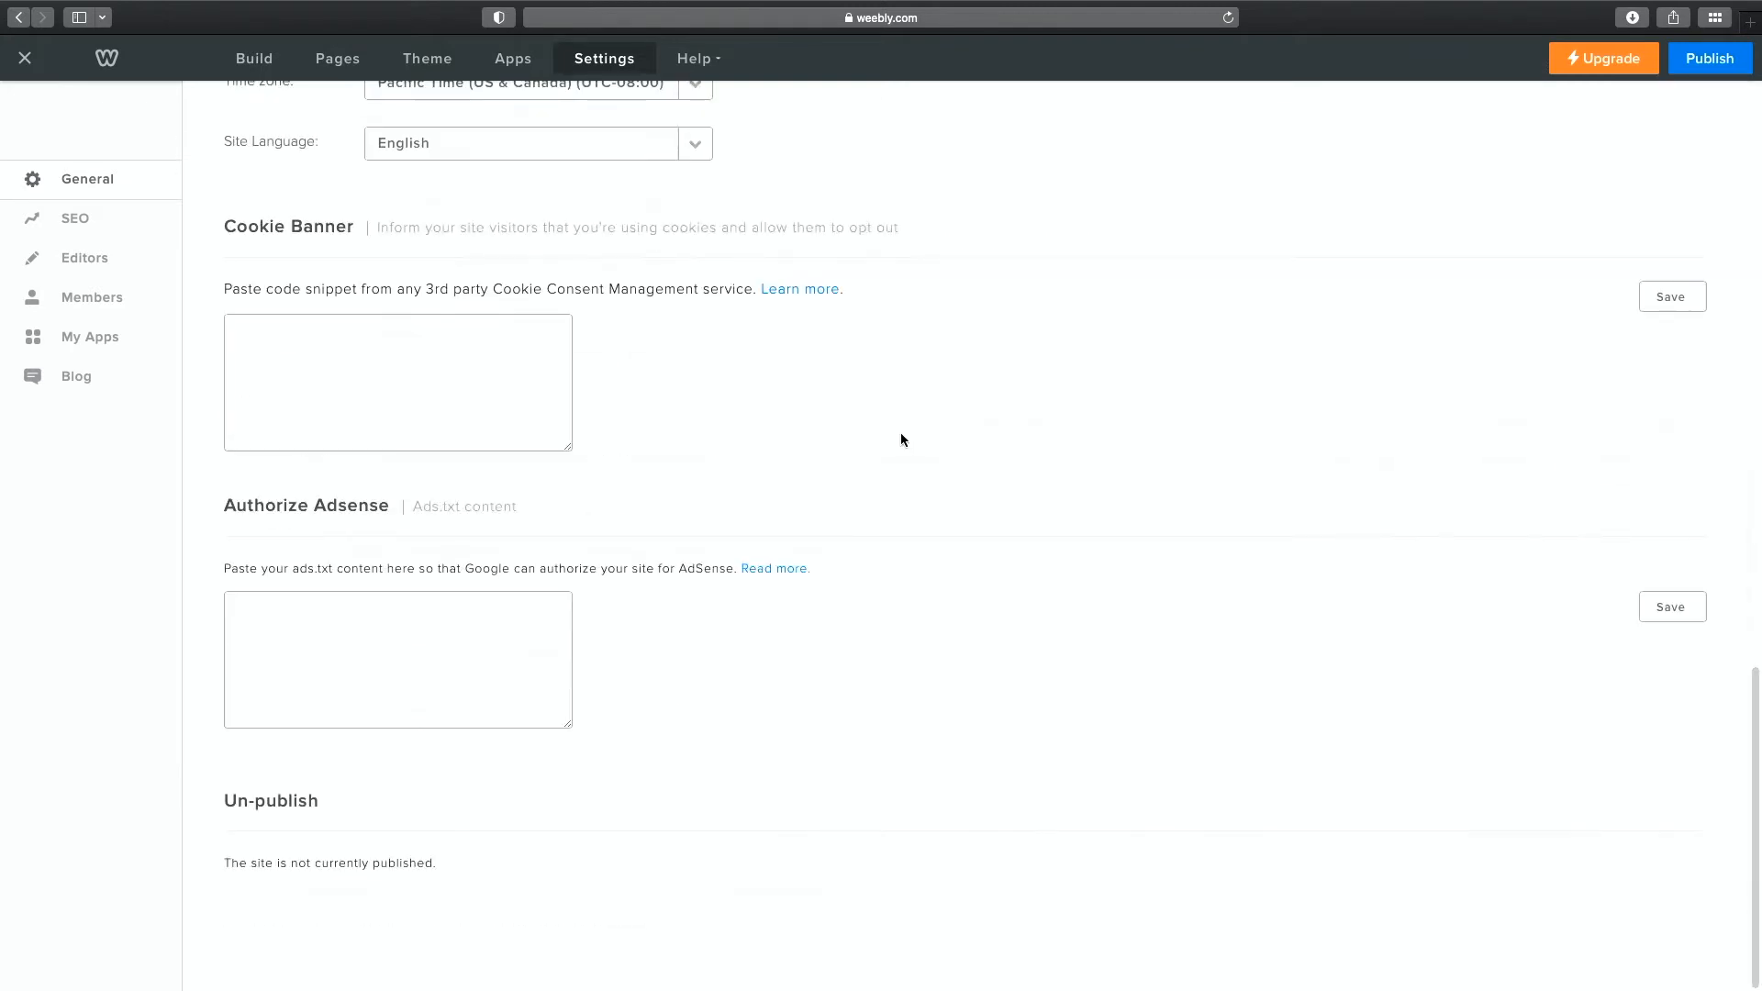
scroll(900, 433, up, 15)
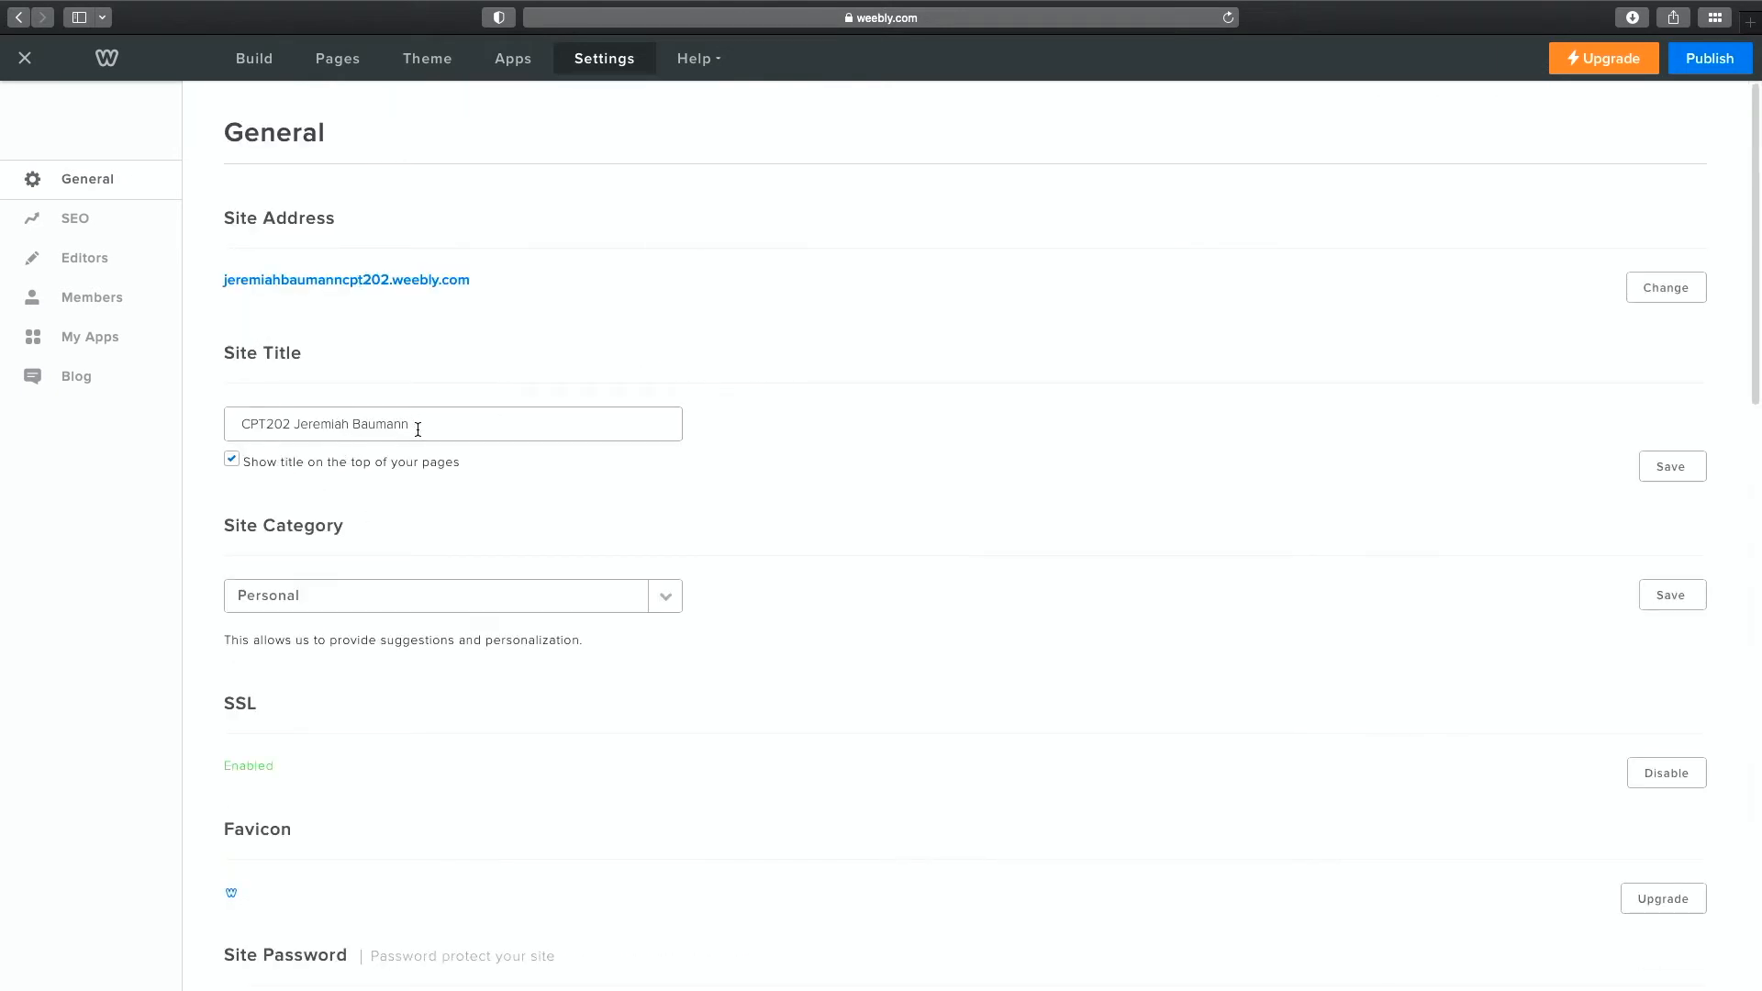
click(1684, 474)
click(255, 60)
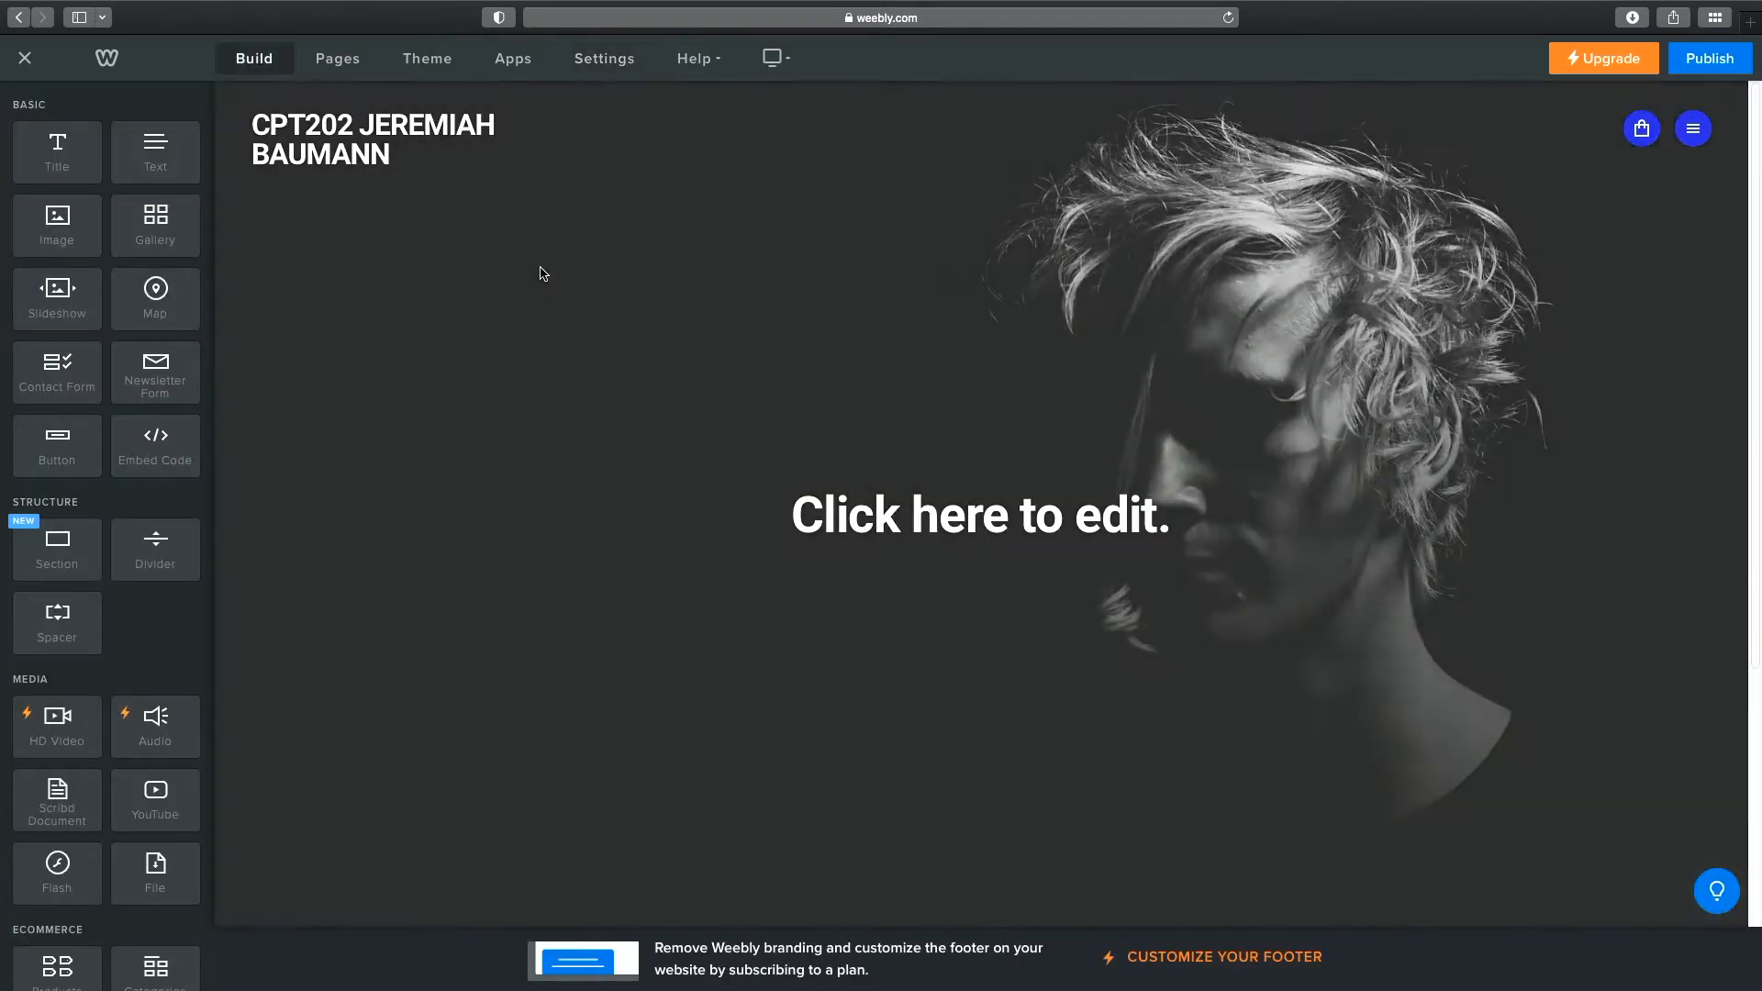
Change the placeholder headline to 'My Goals' and drop a new Text block beneath it.
click(341, 147)
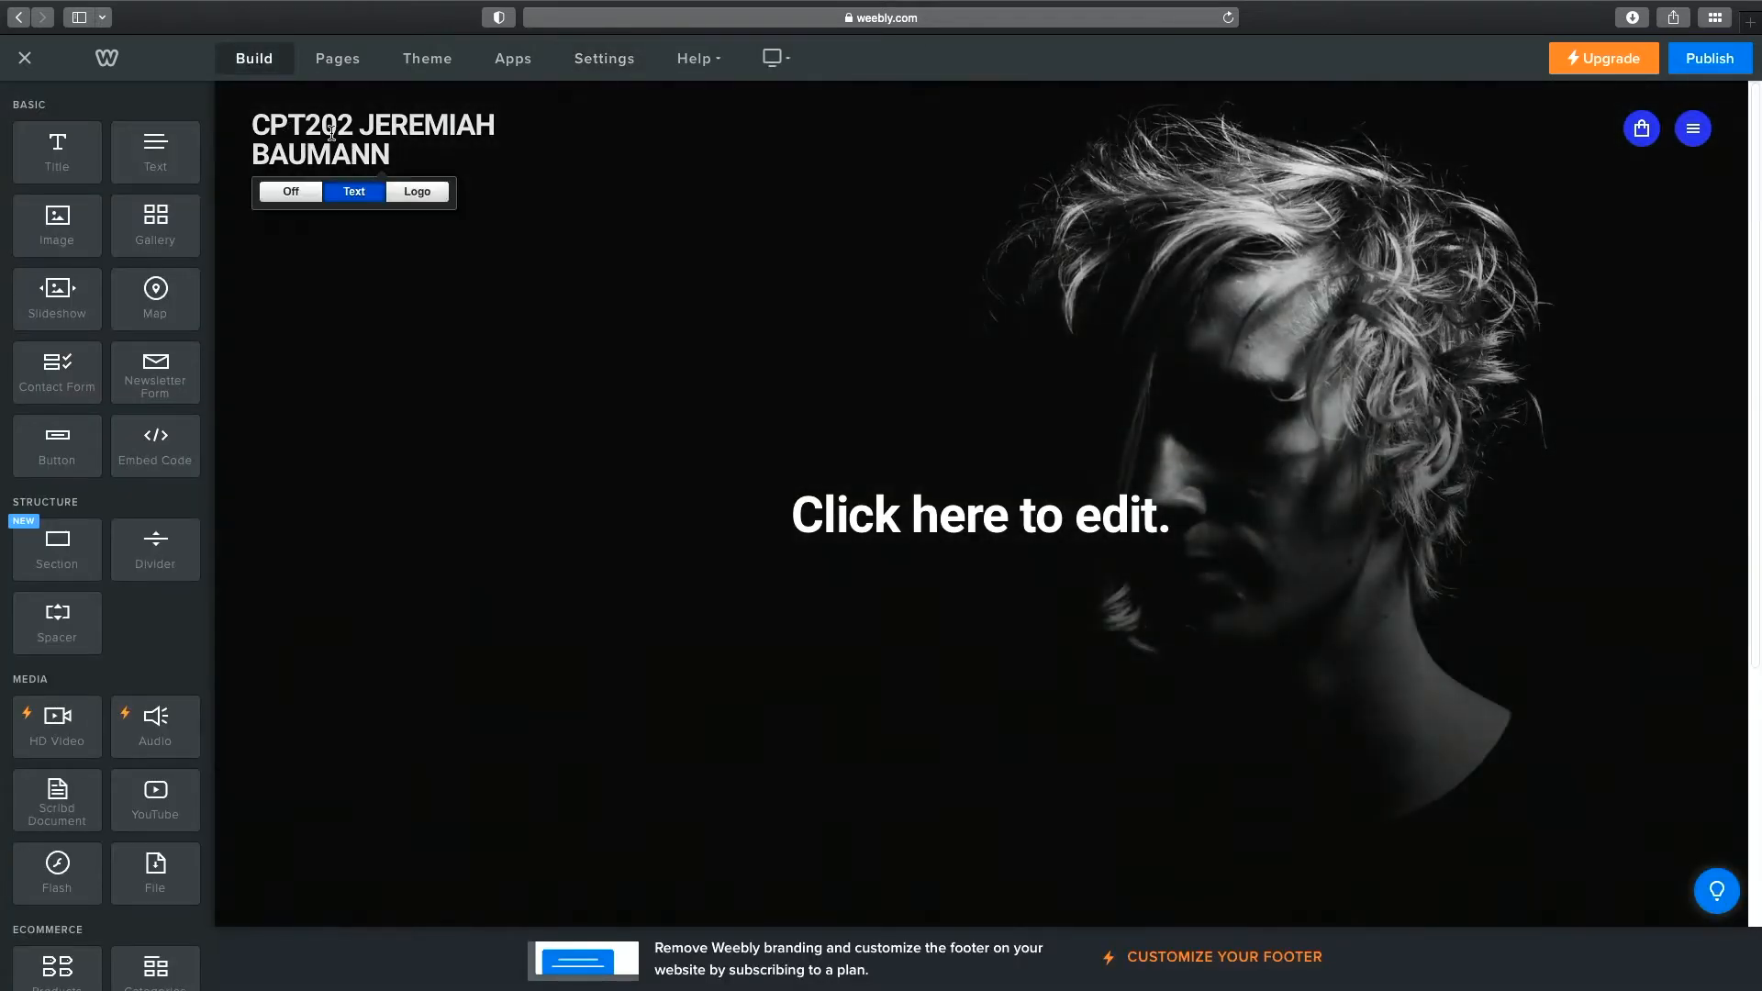
click(998, 486)
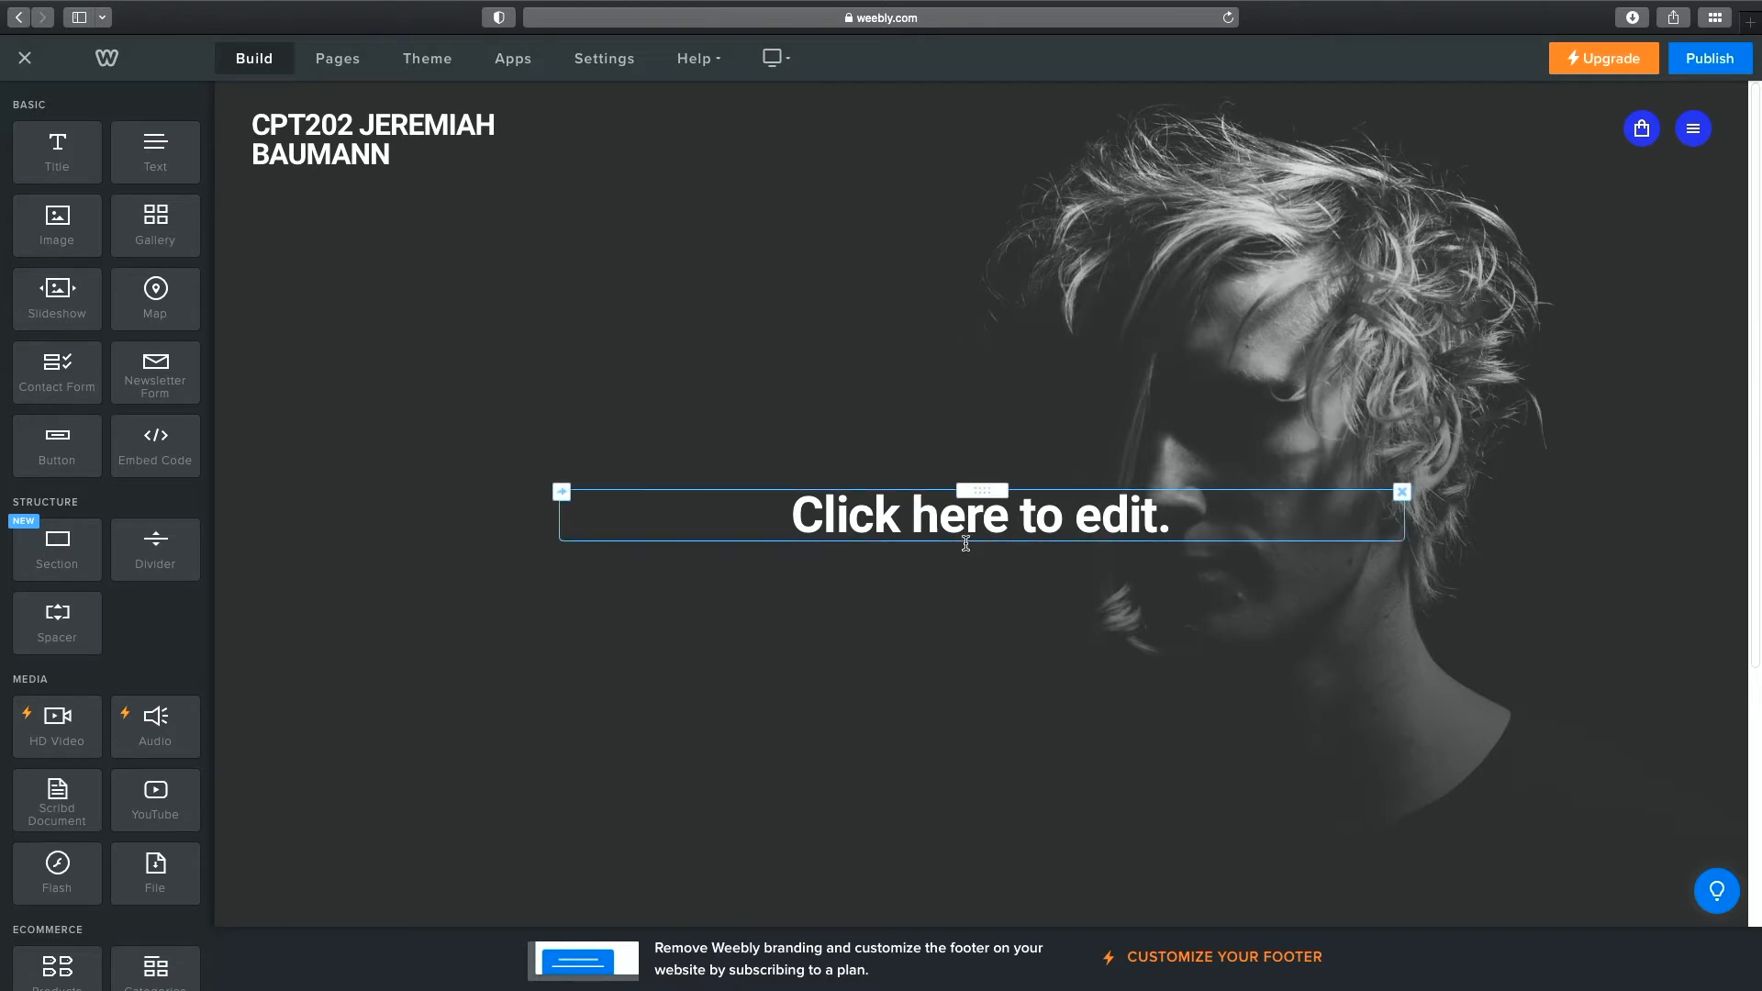
click(1016, 519)
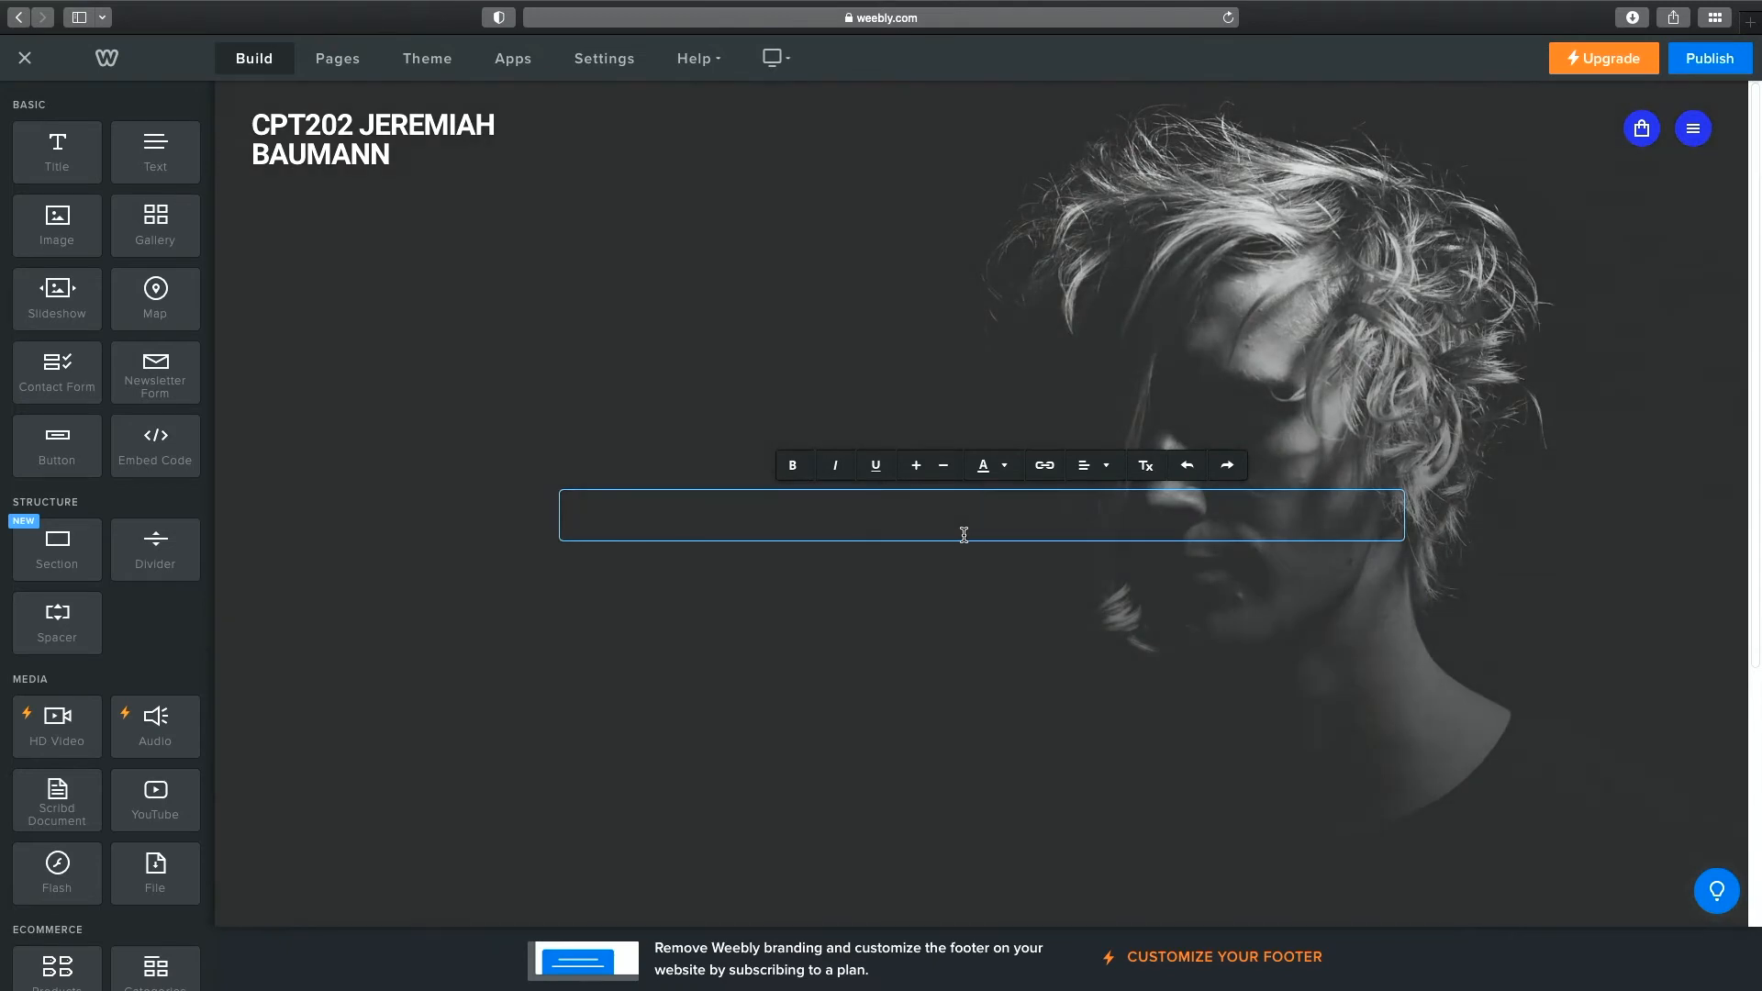
text(My Goals)
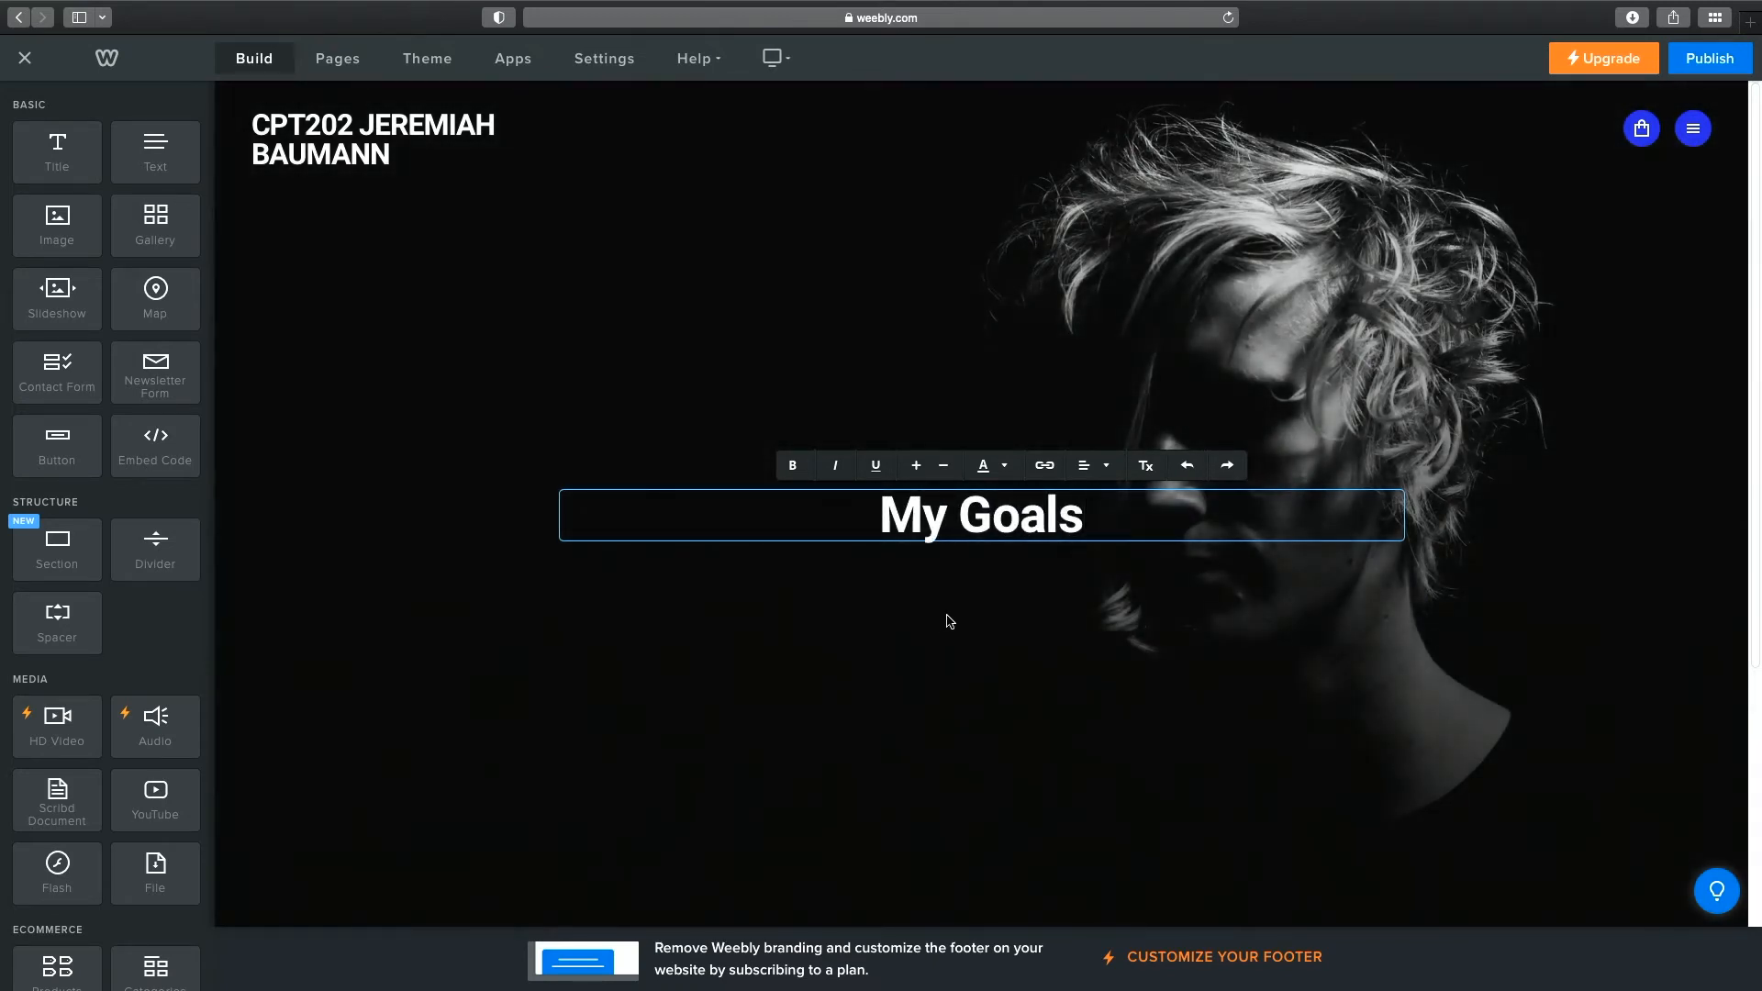
click(950, 617)
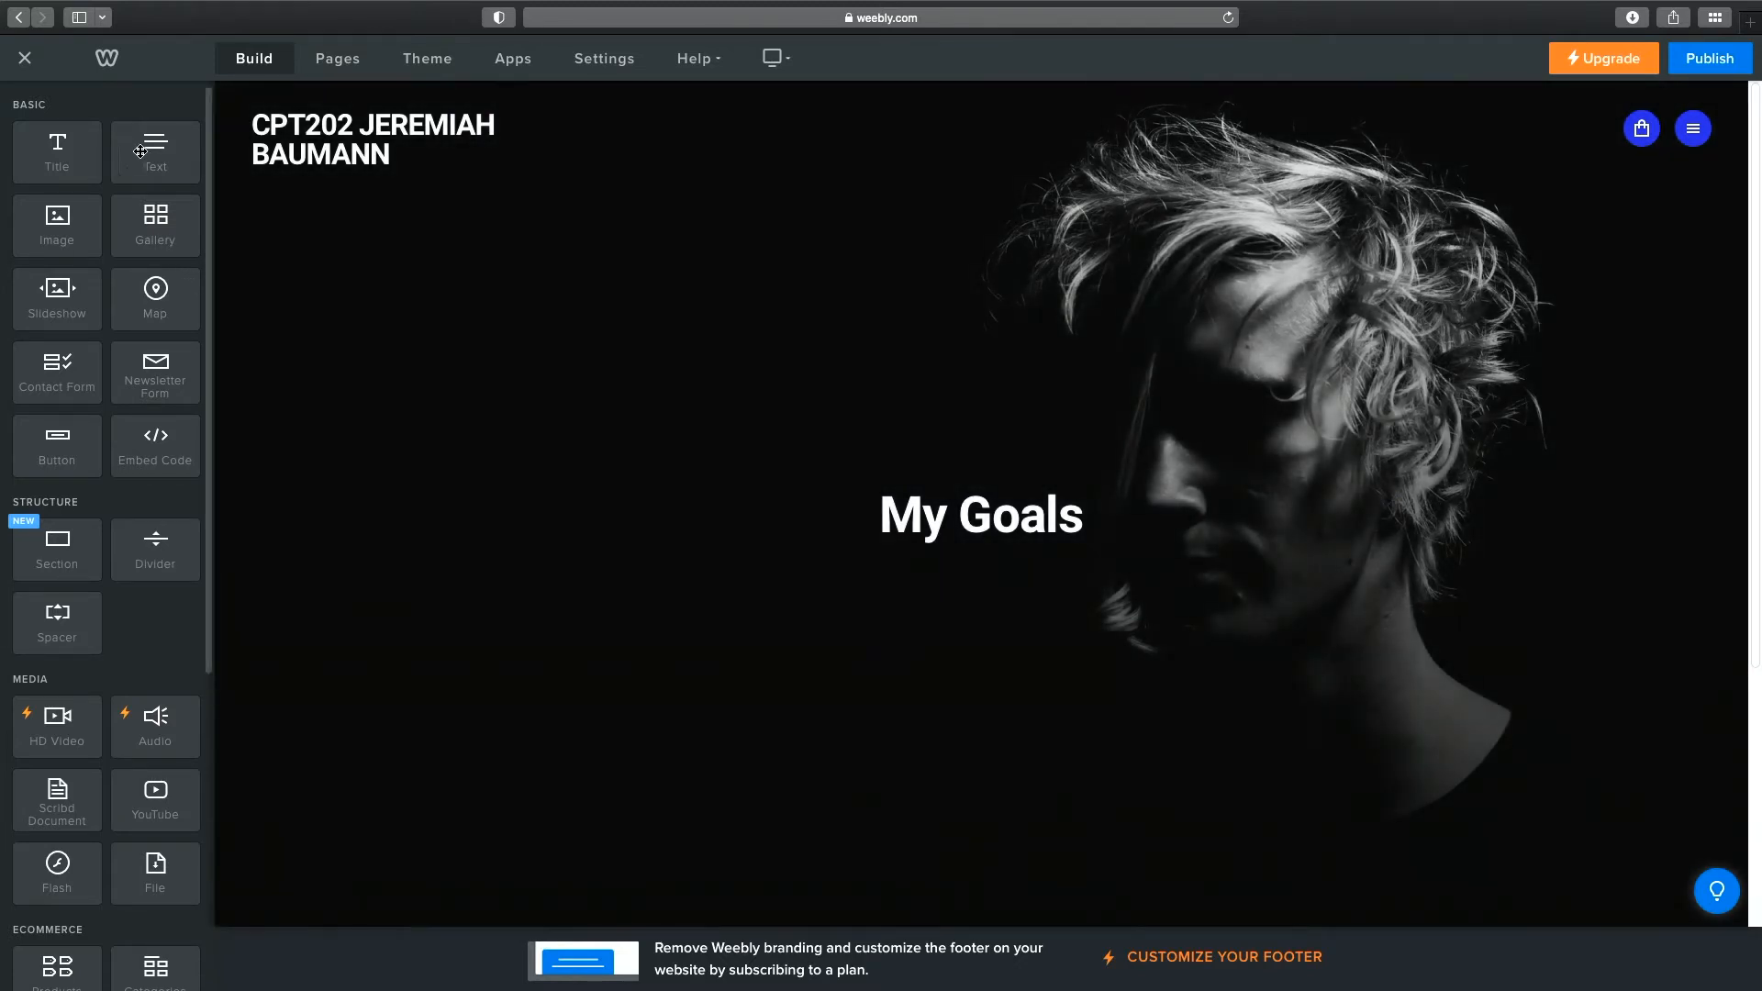
drag(149, 144, 850, 536)
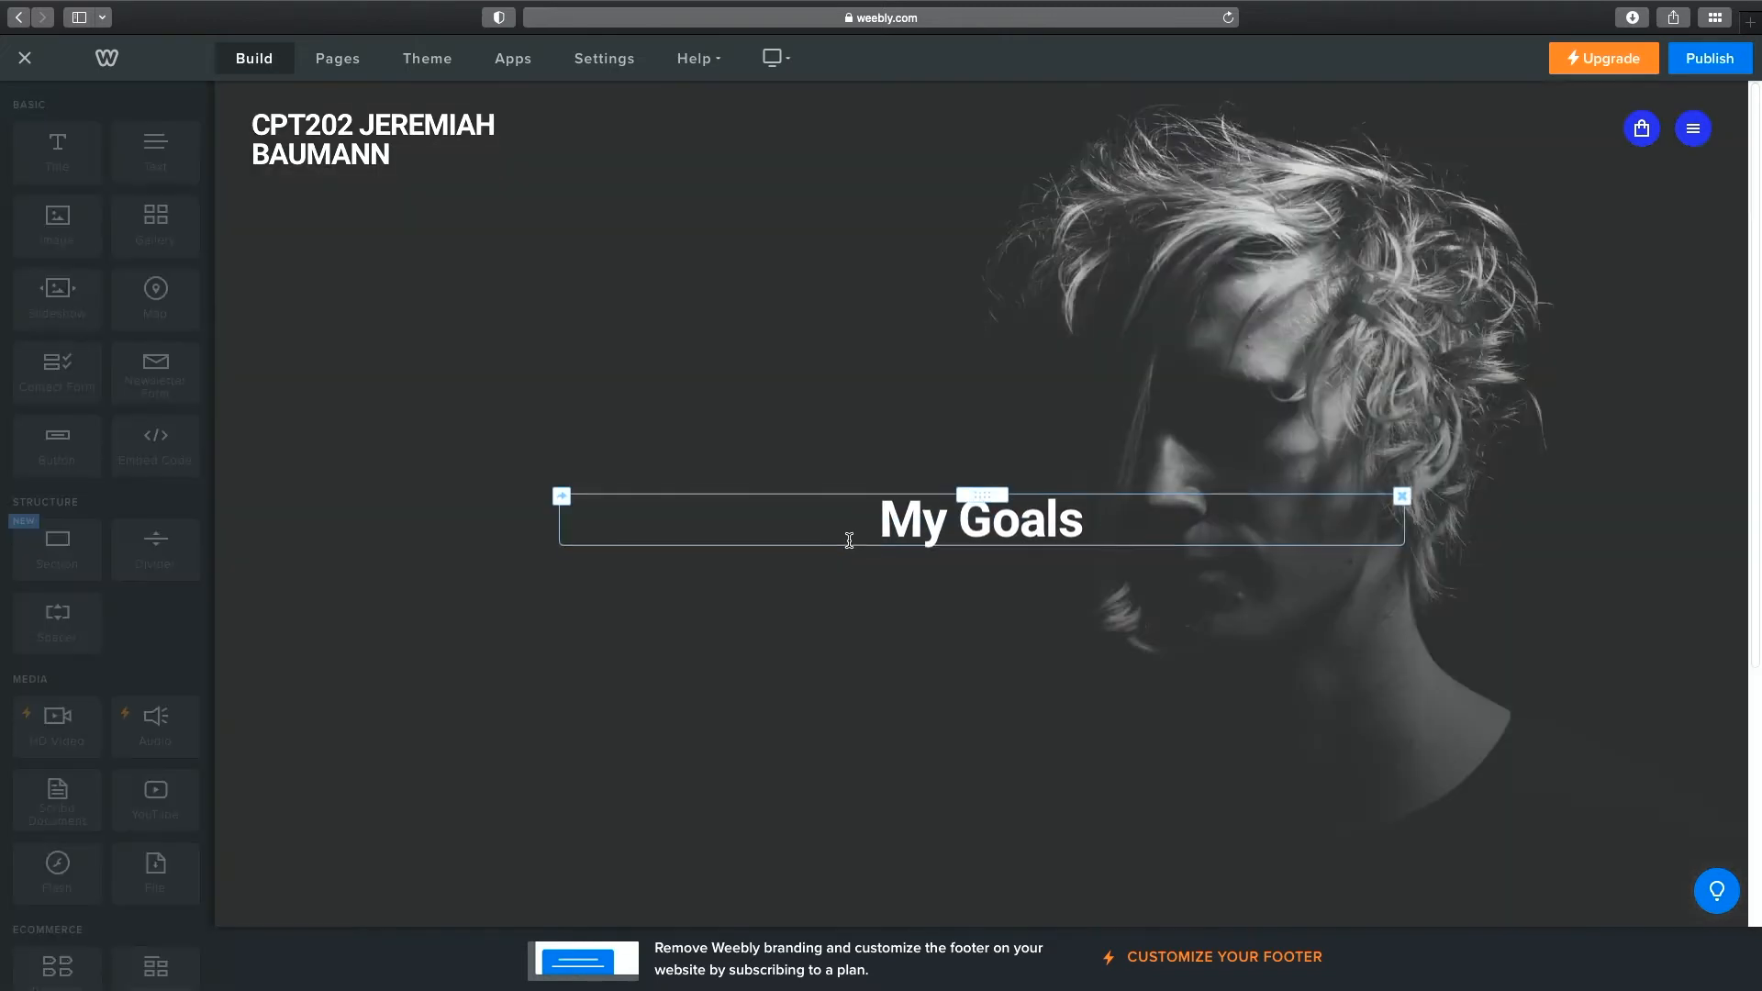
Fill the text block with three goal lines: Gradute, Find a job, Move out of state.
click(972, 562)
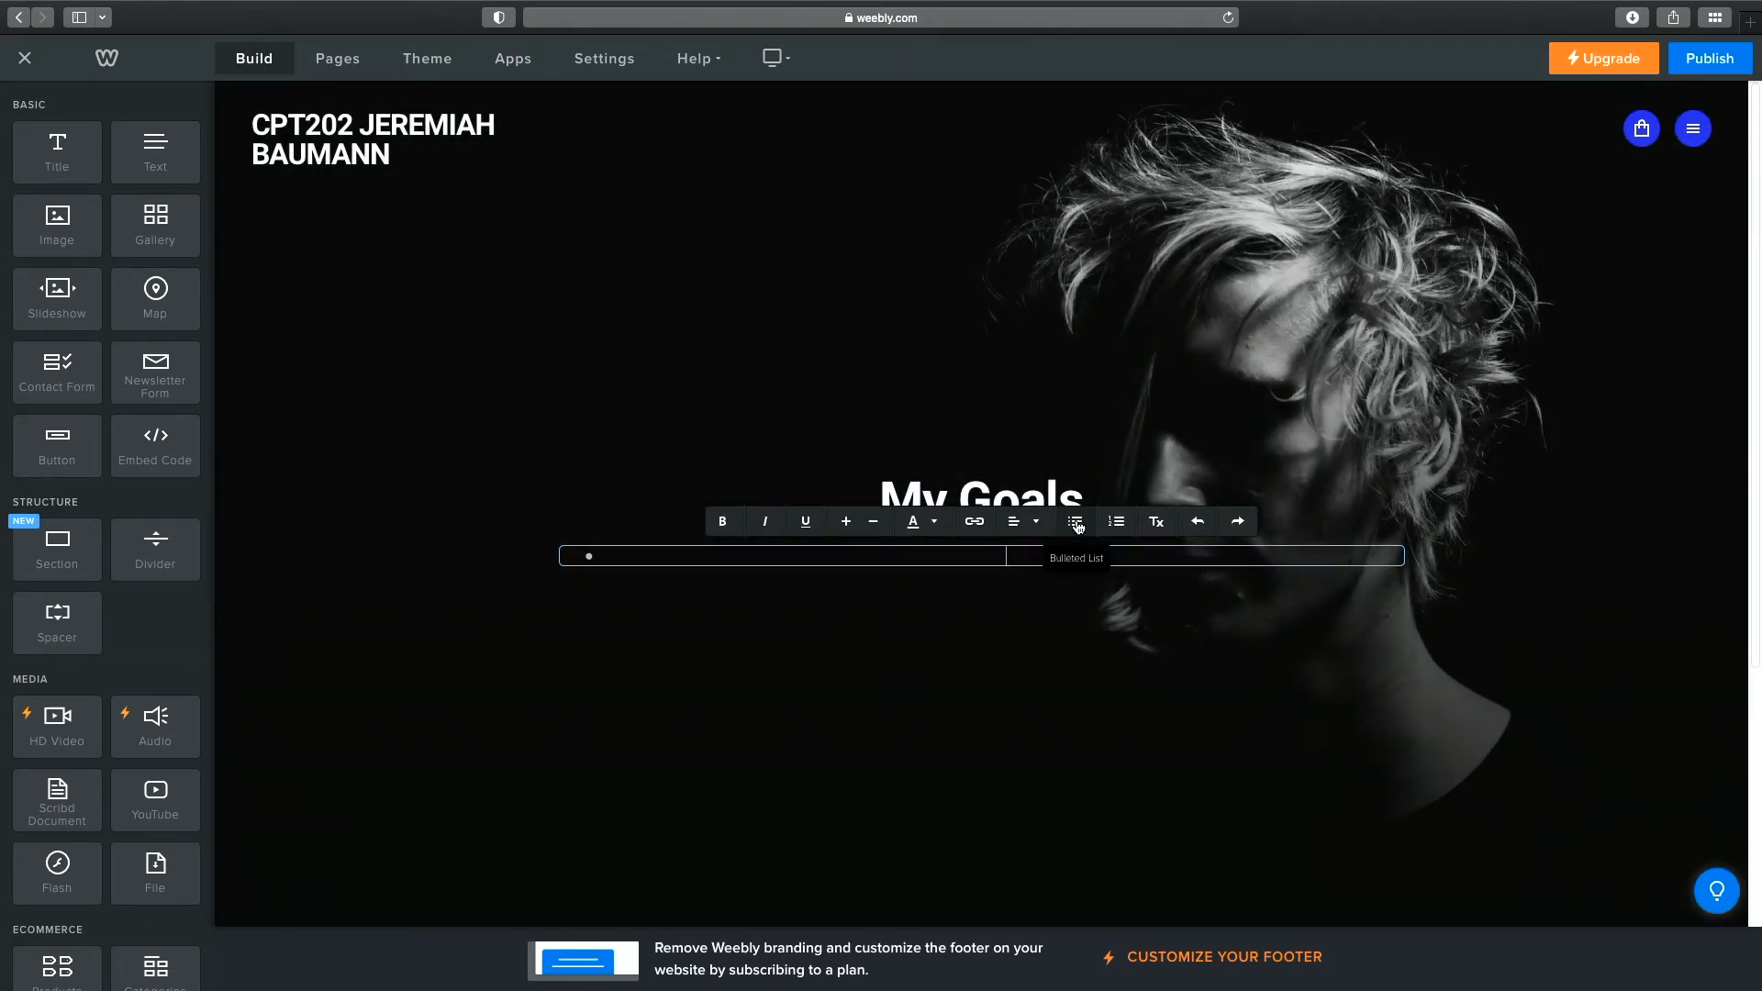
text(Gradute)
key(Return)
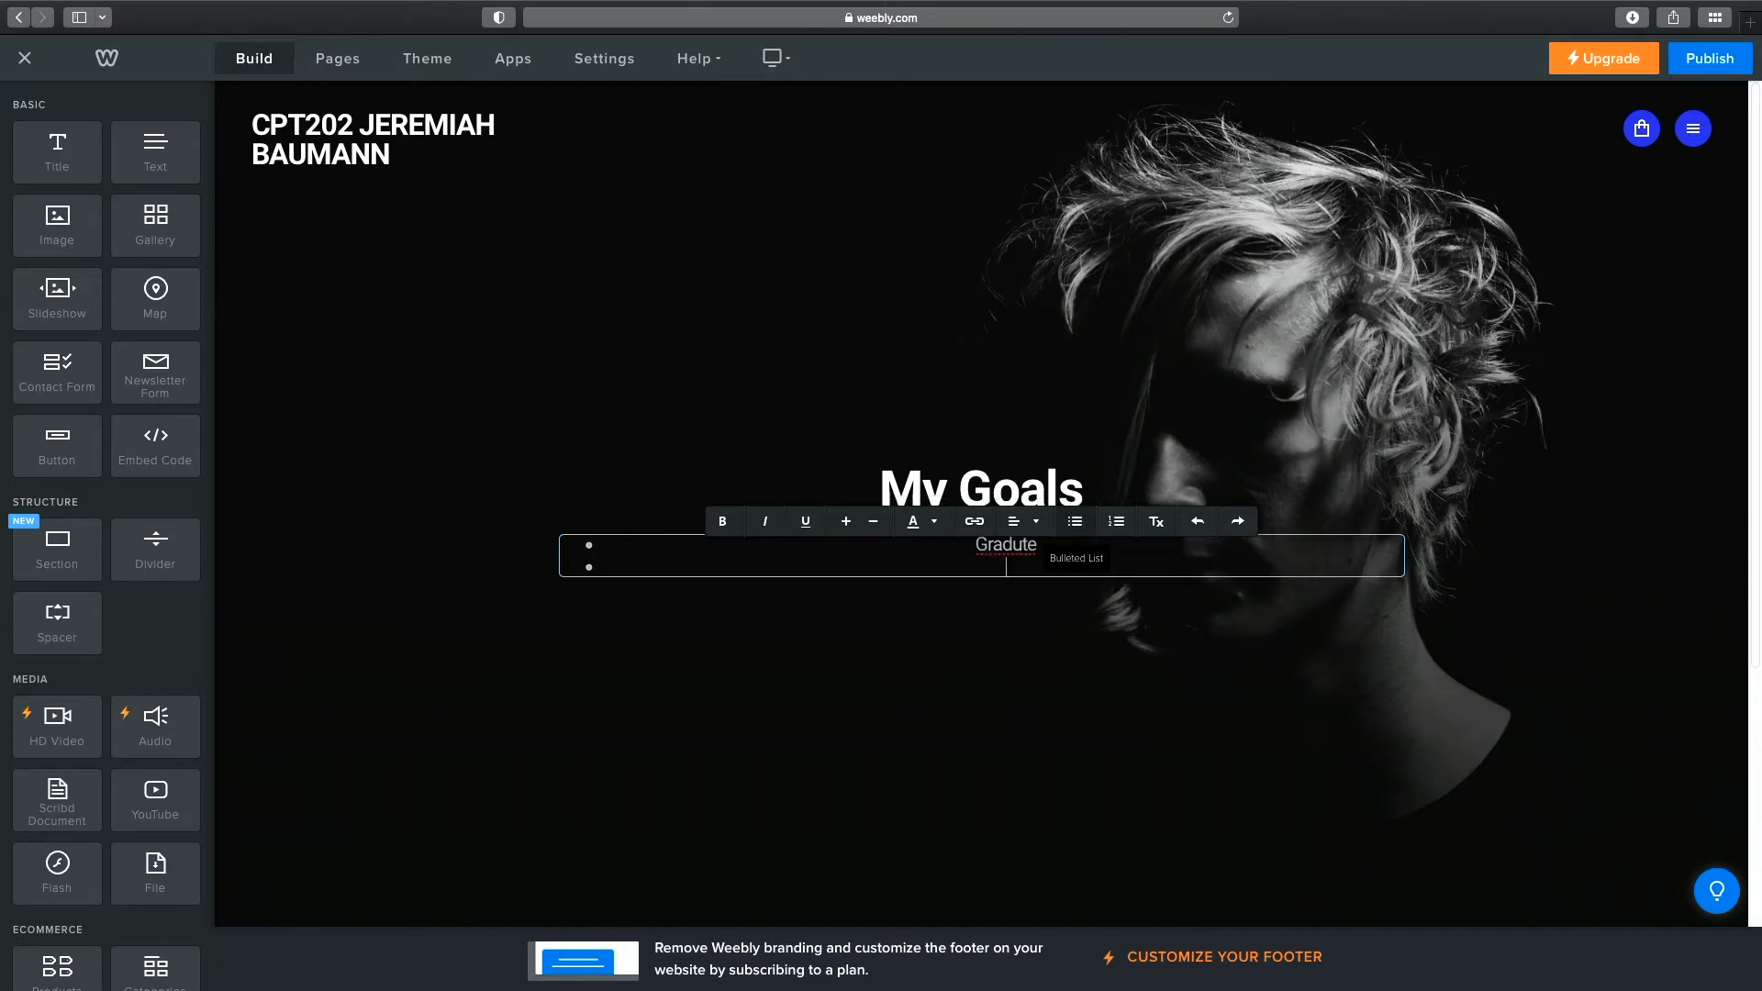
text(Find a job)
key(Return)
text(ve)
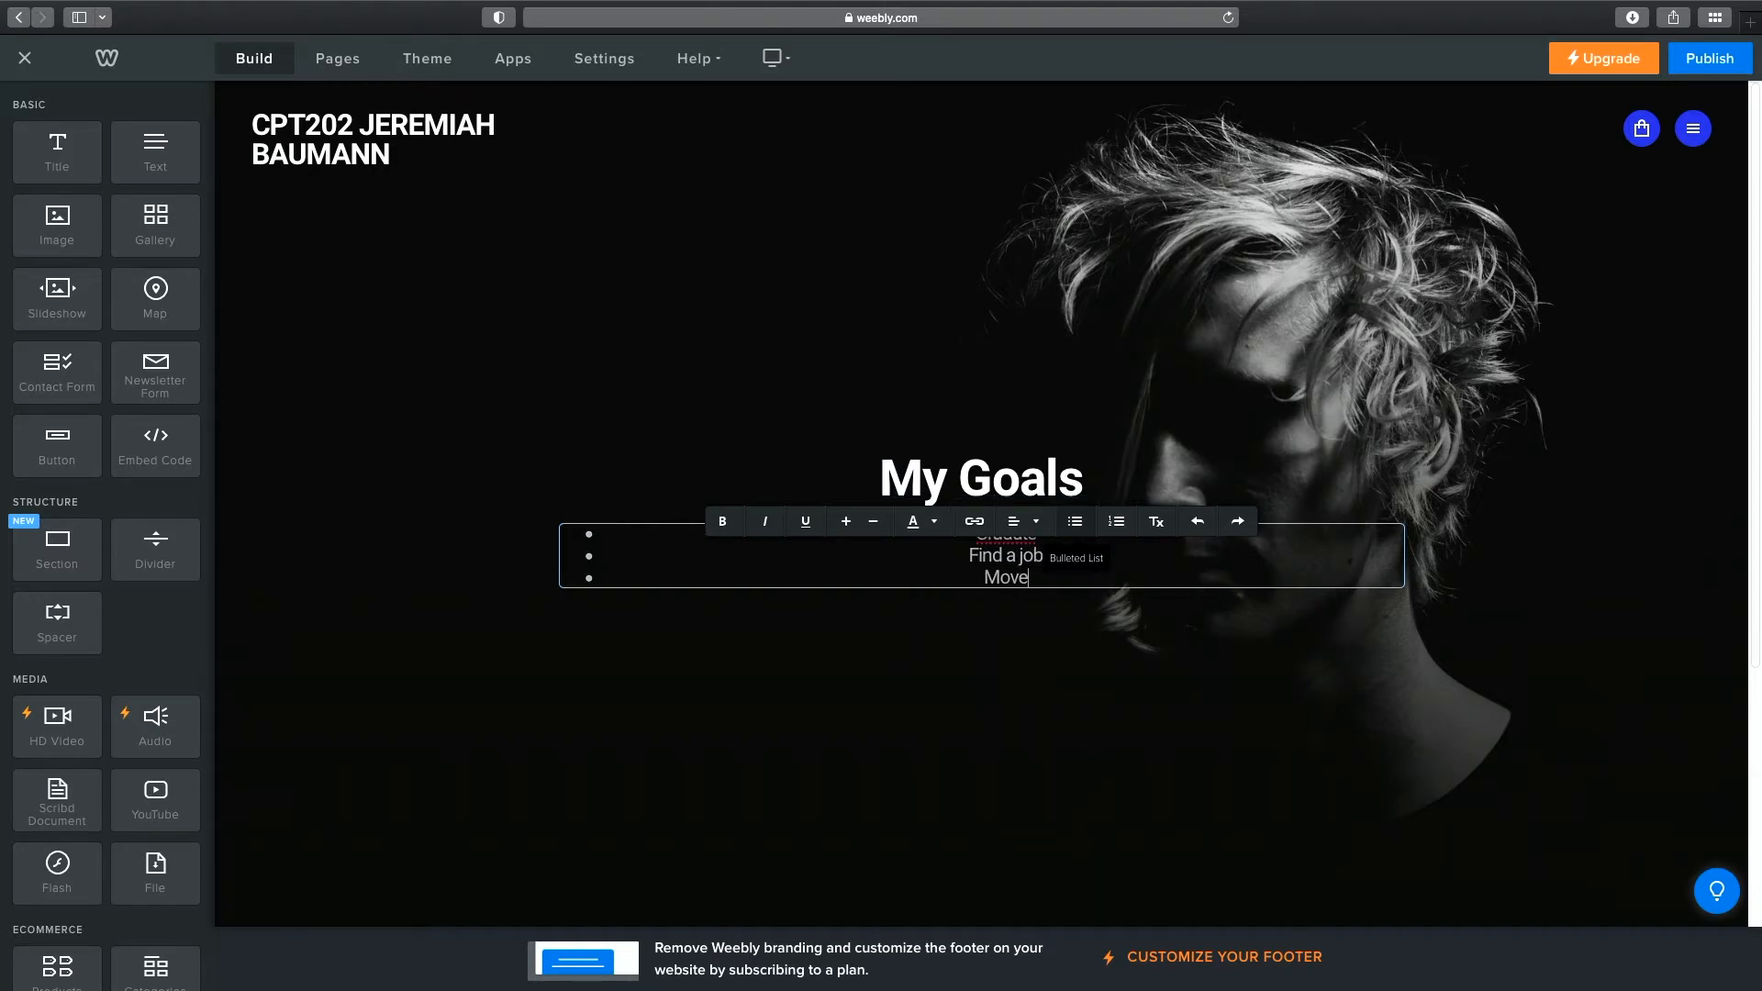
text( out of state)
click(1072, 651)
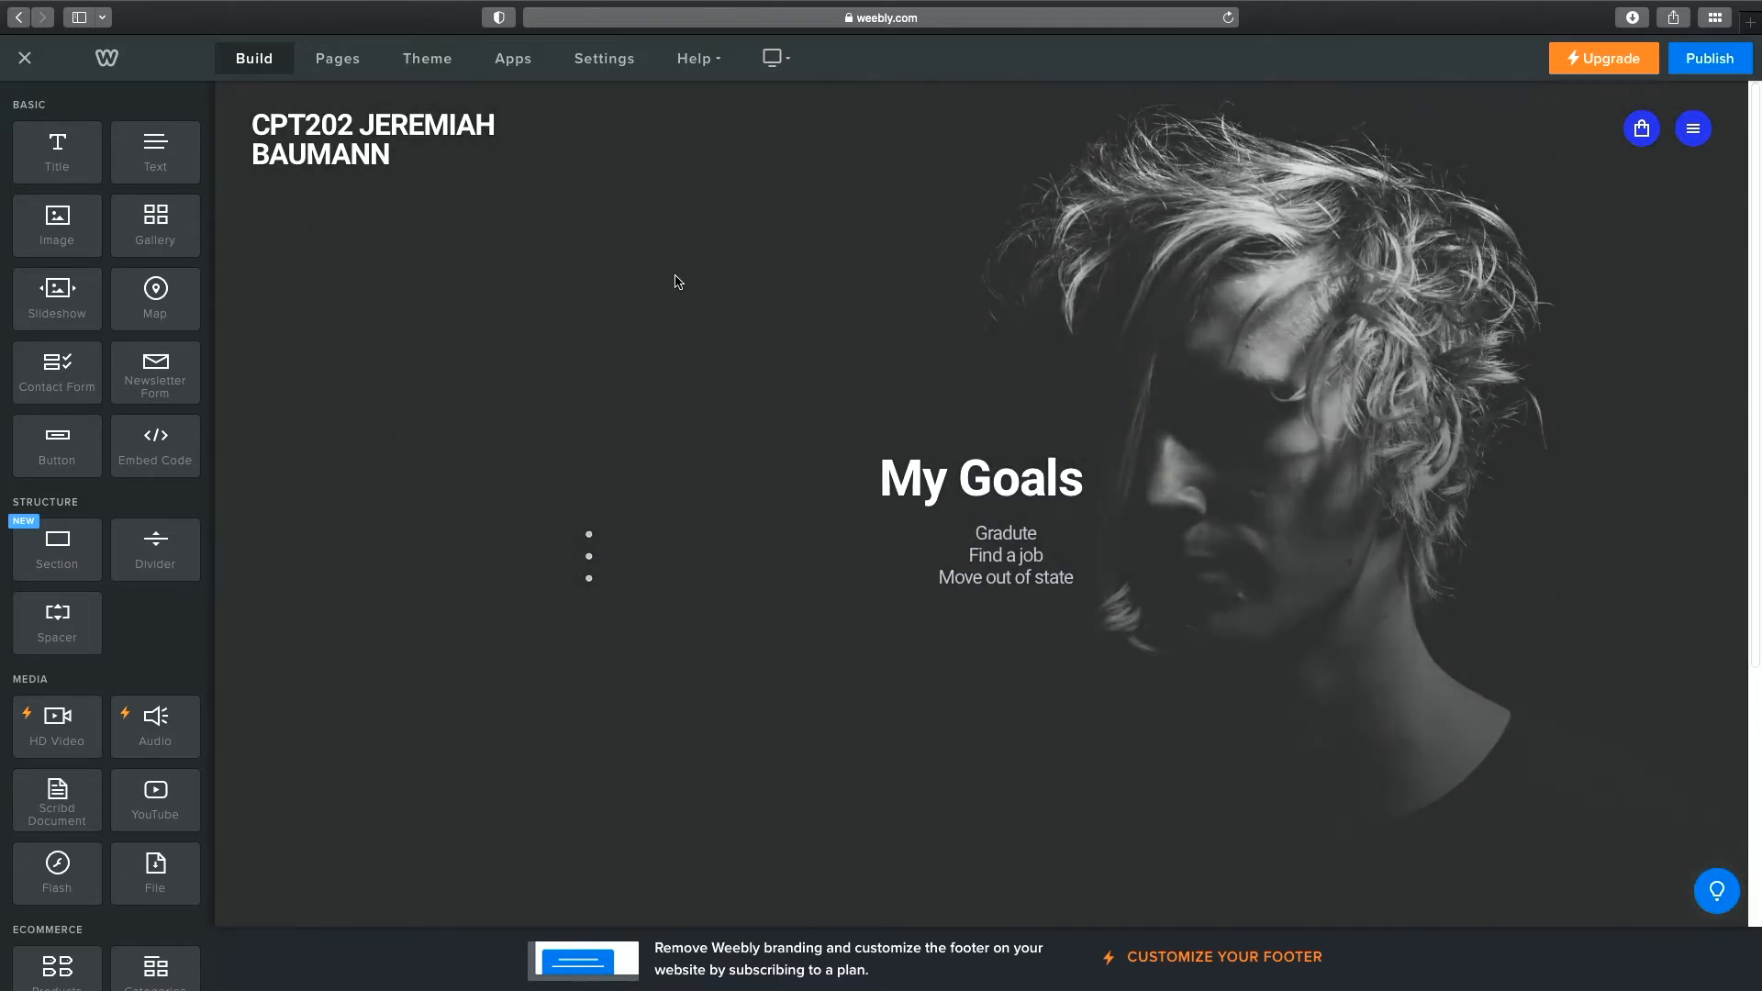
Nudge the goals bullet list into place under the My Goals title in the header.
scroll(548, 342, down, 5)
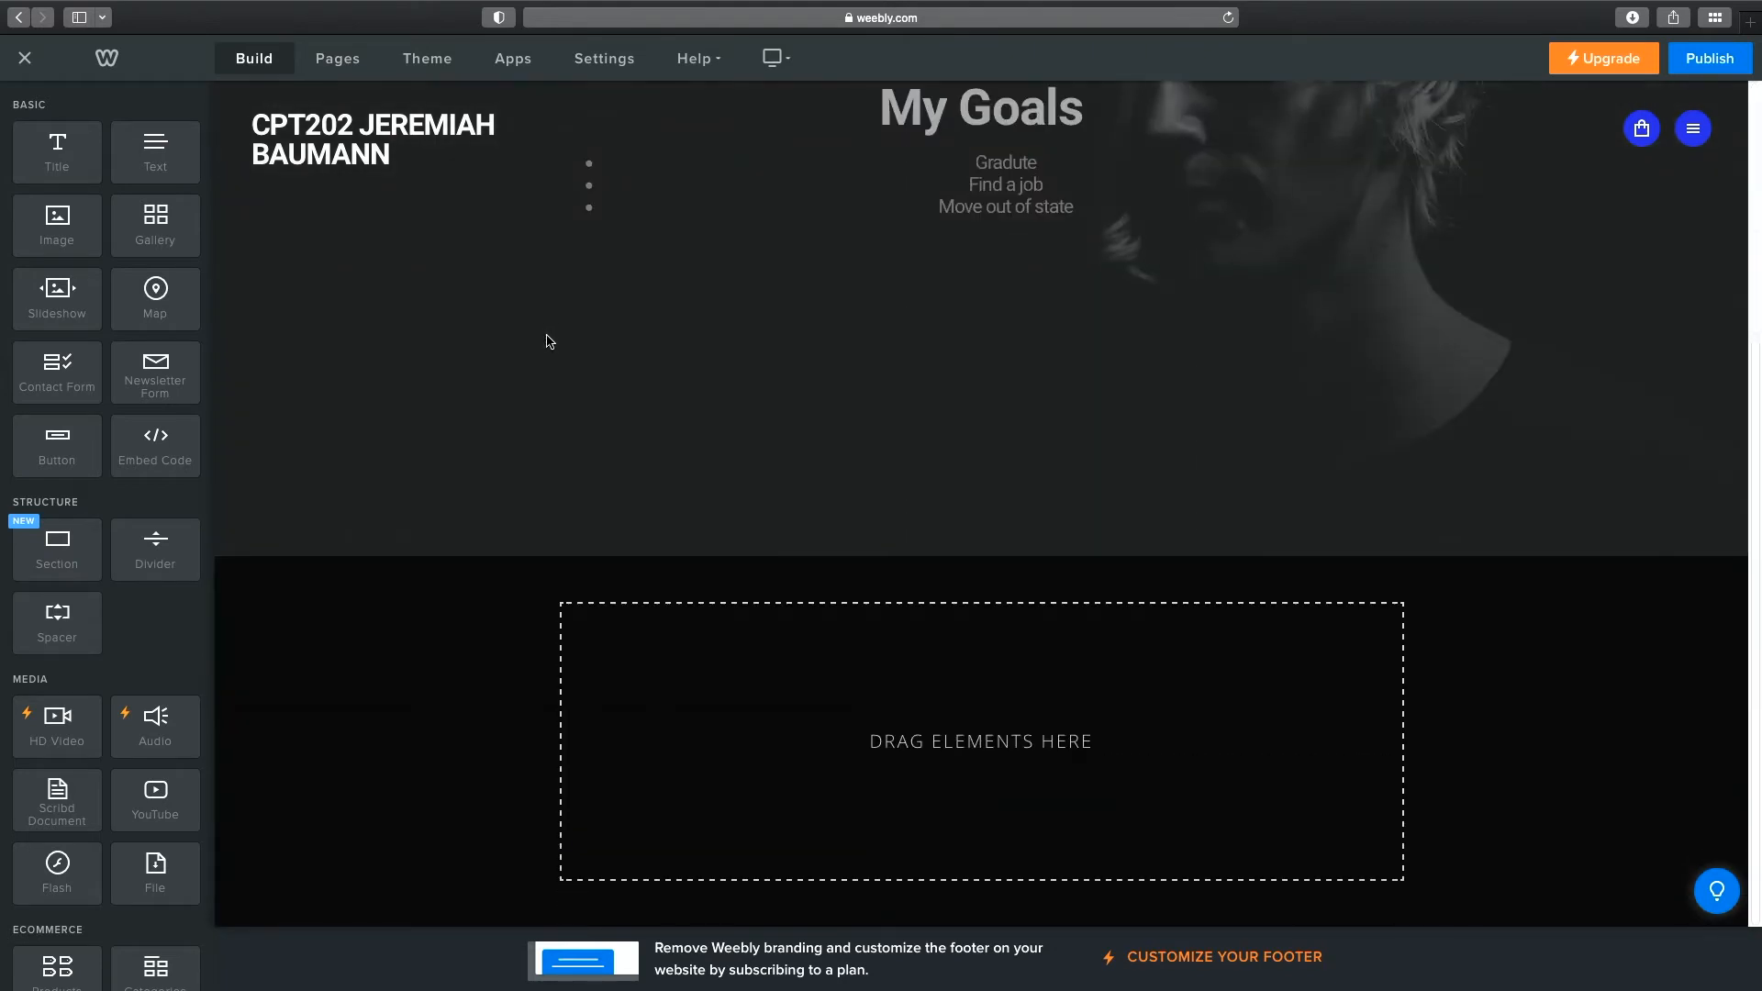
scroll(551, 342, up, 5)
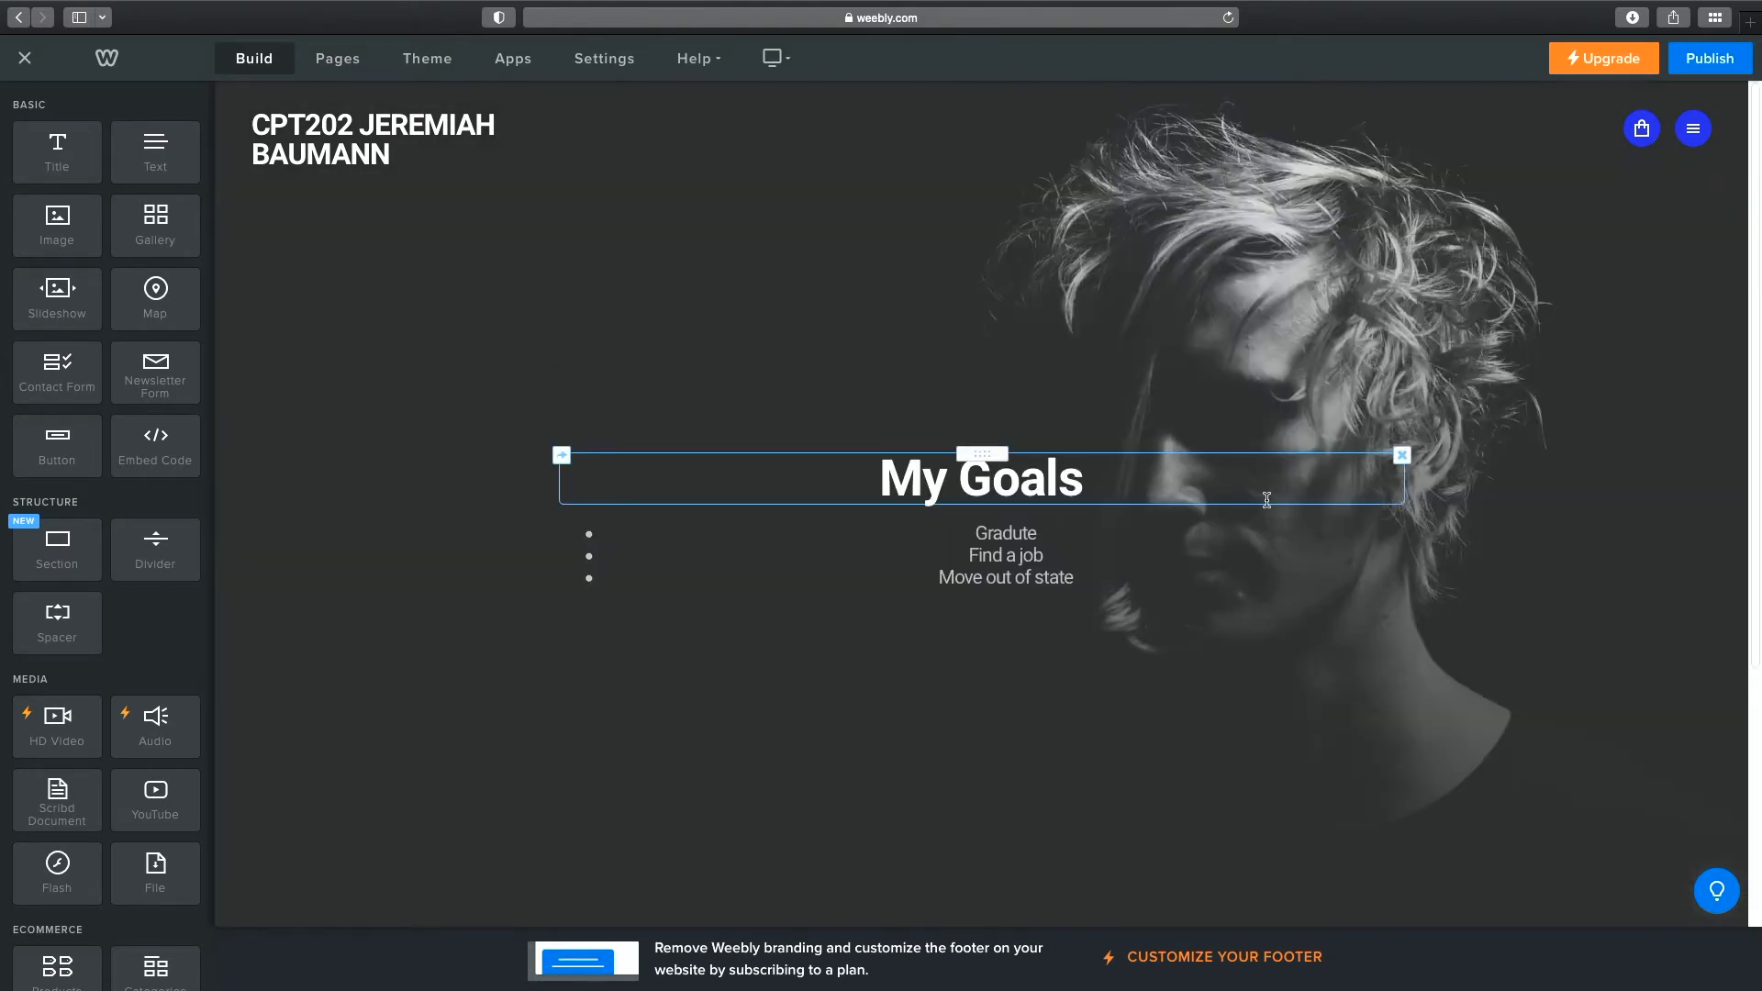
right_click(1402, 671)
click(1440, 607)
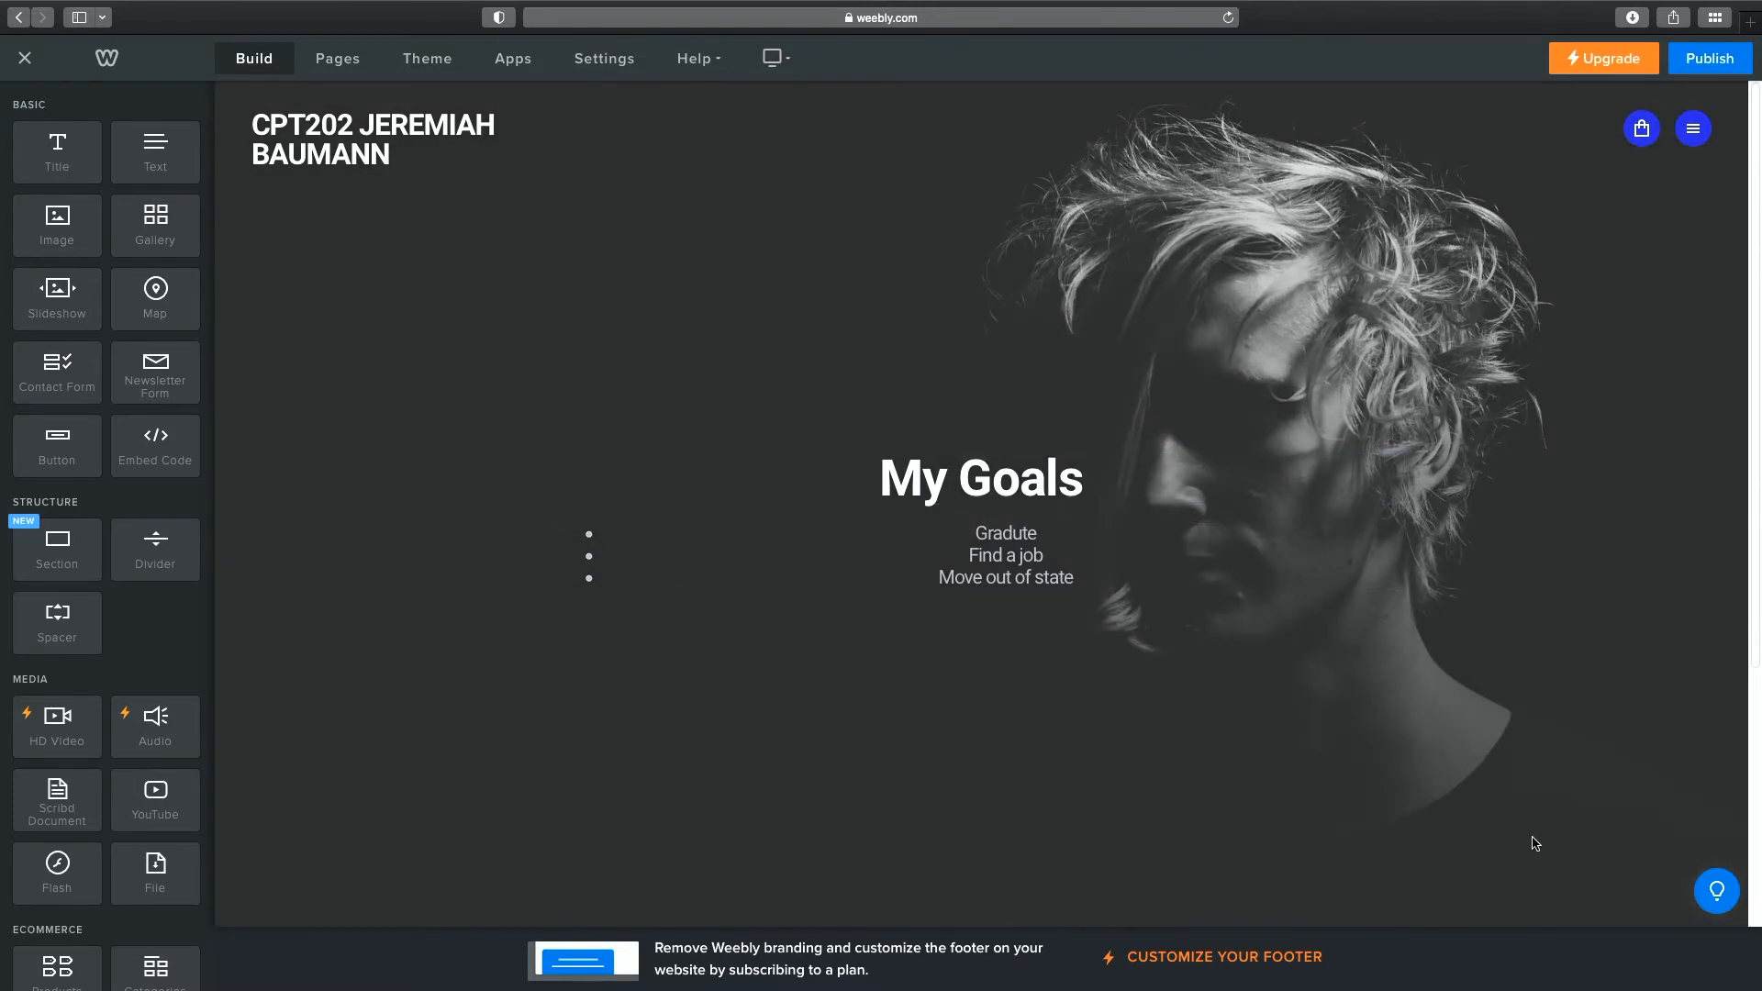
scroll(1347, 758, down, 5)
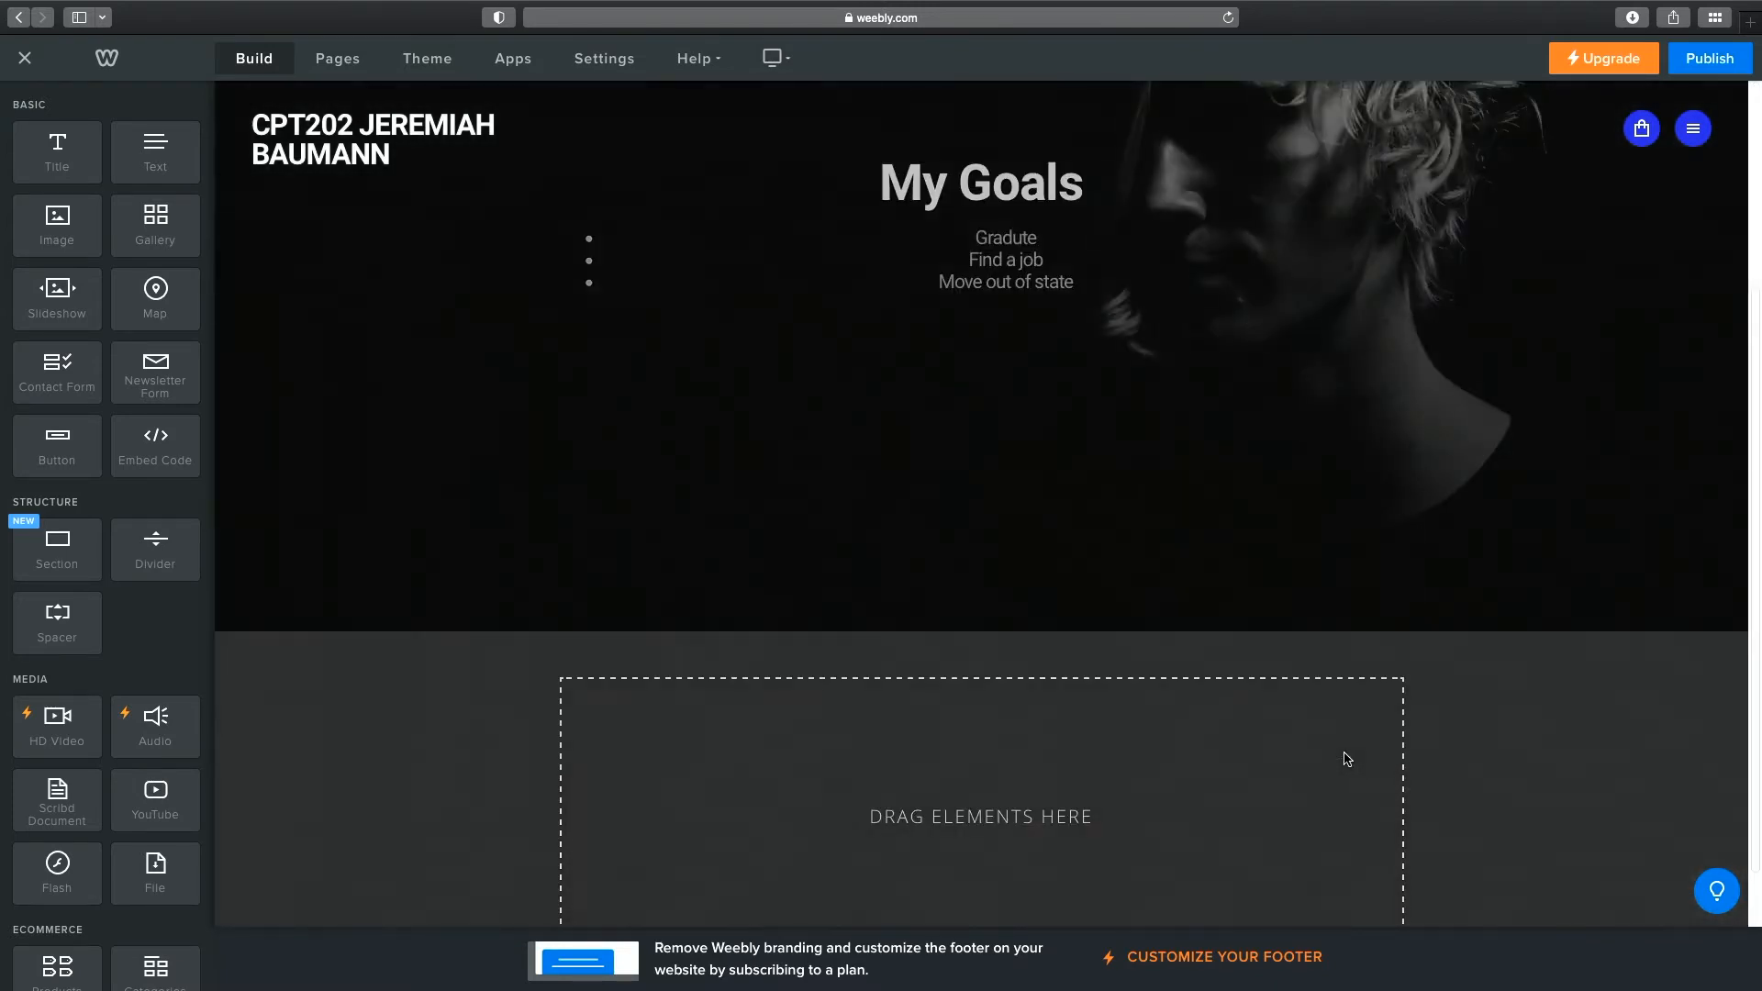
scroll(1347, 758, up, 5)
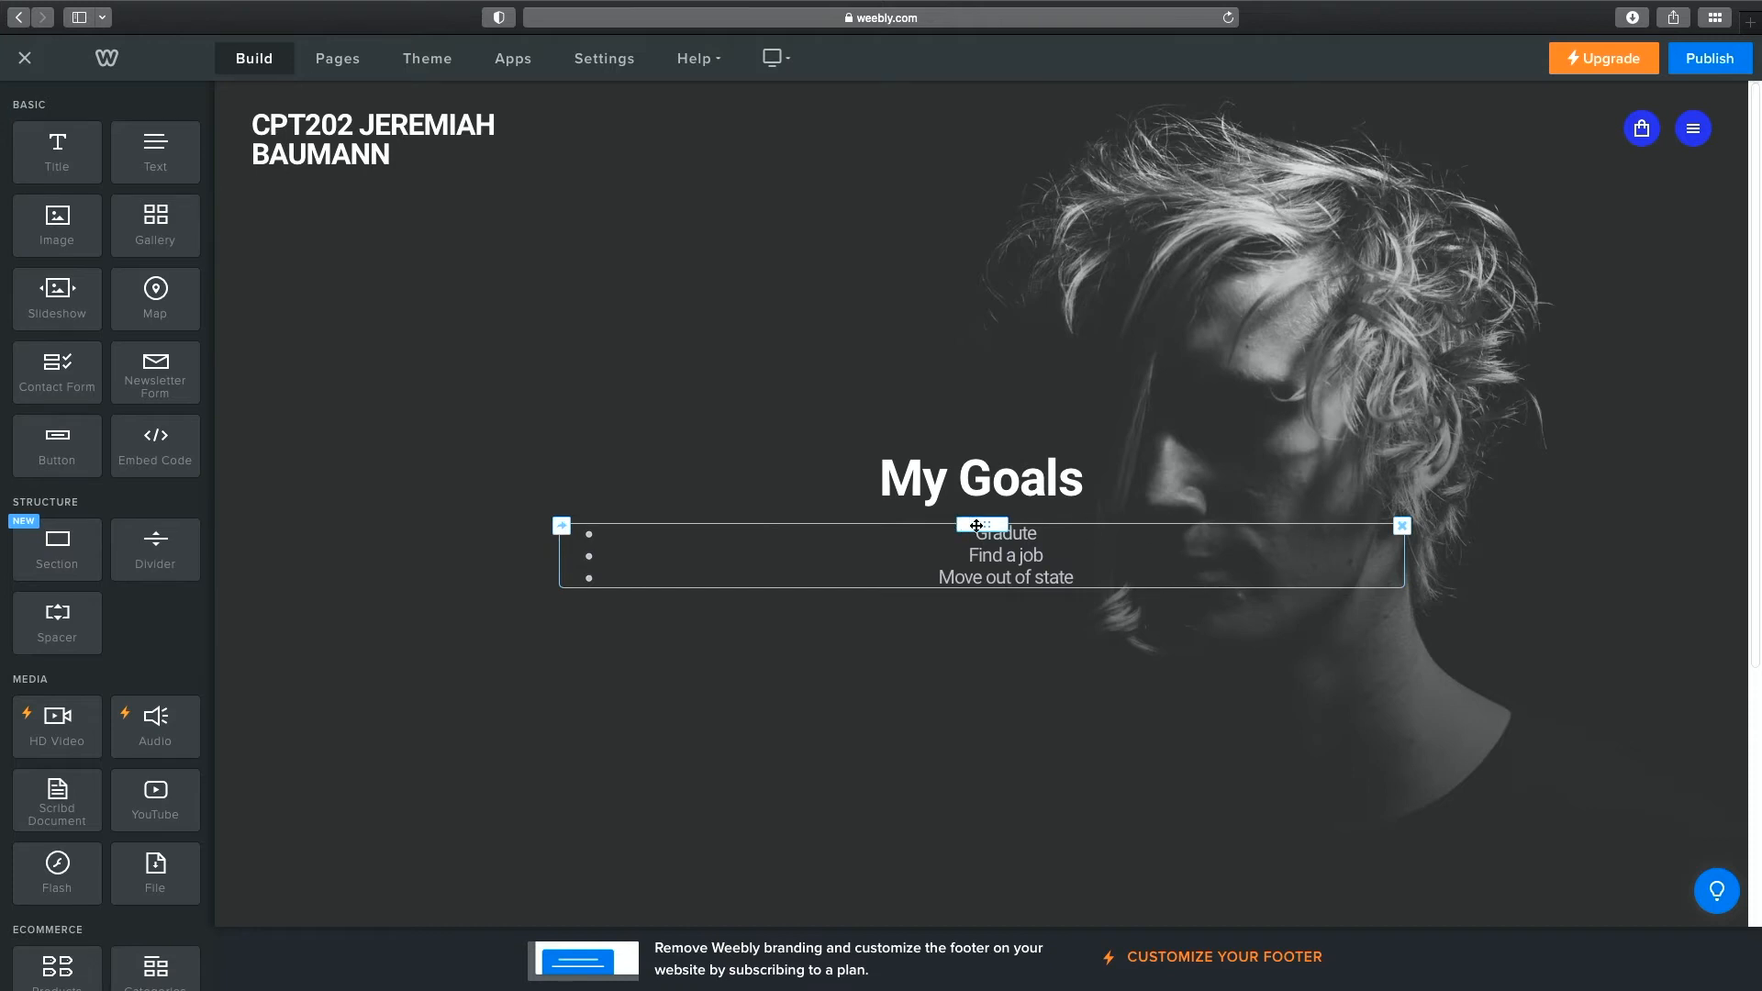
mouse_move(993, 522)
mouse_down()
mouse_move(995, 477)
mouse_move(995, 510)
mouse_up()
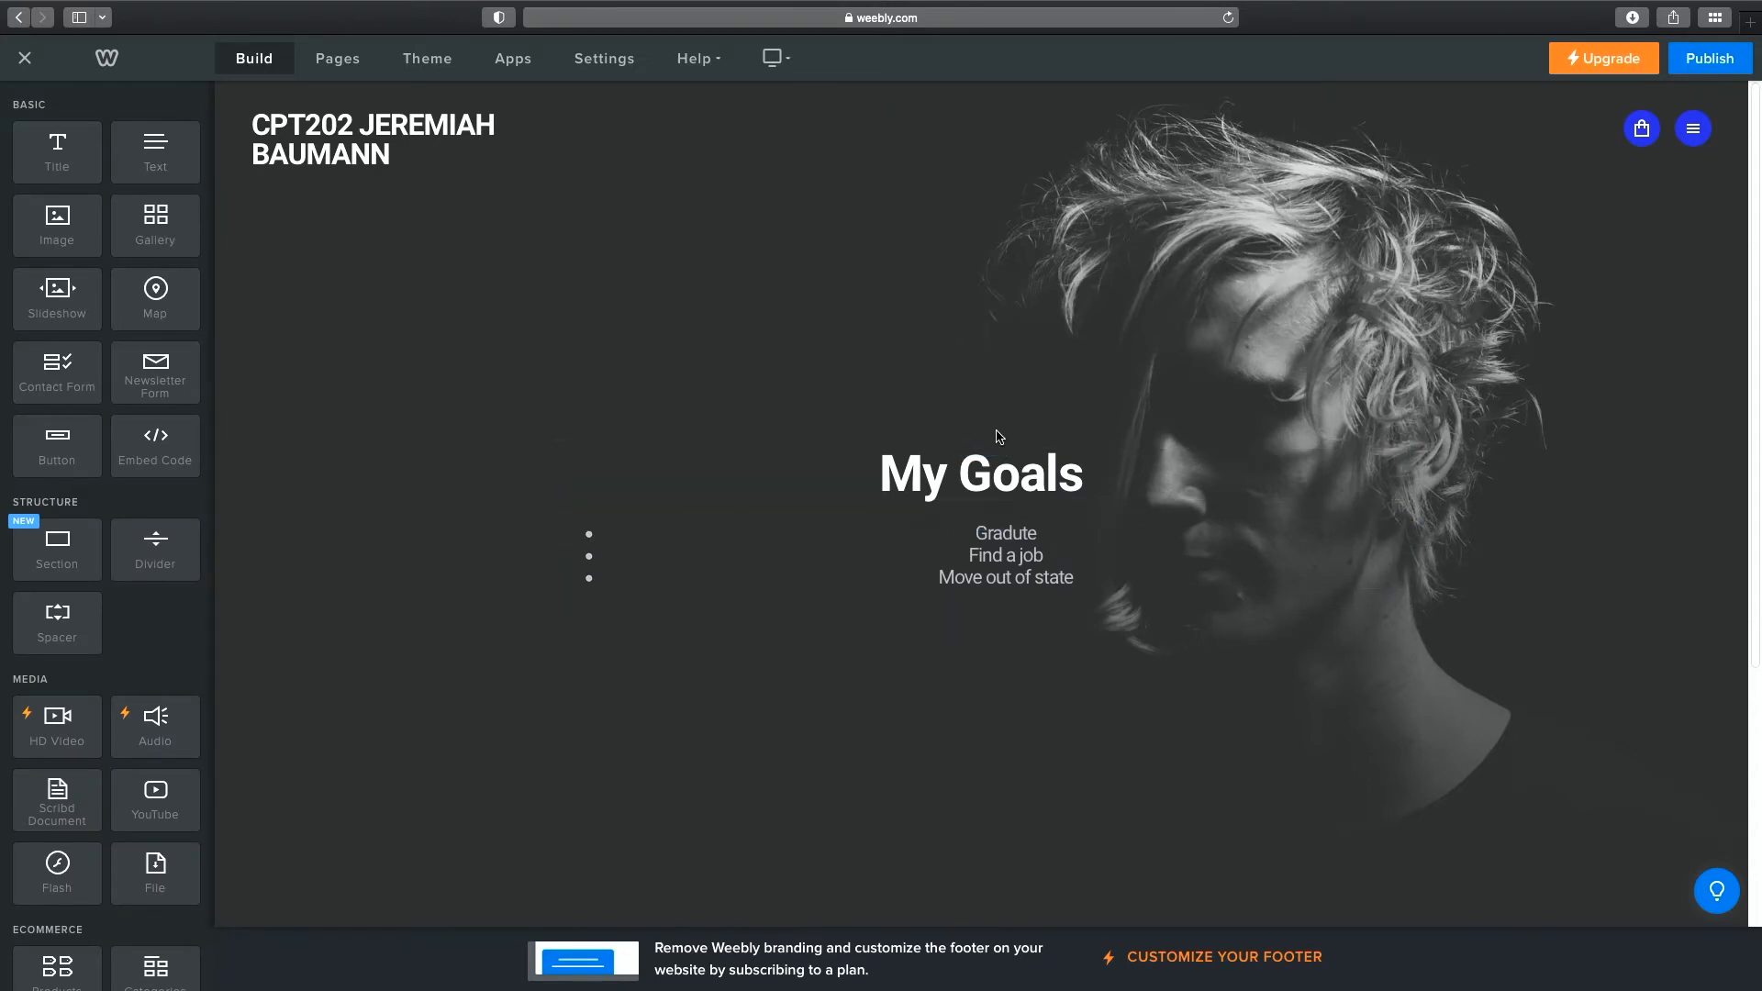
scroll(982, 213, down, 2)
scroll(982, 213, down, 5)
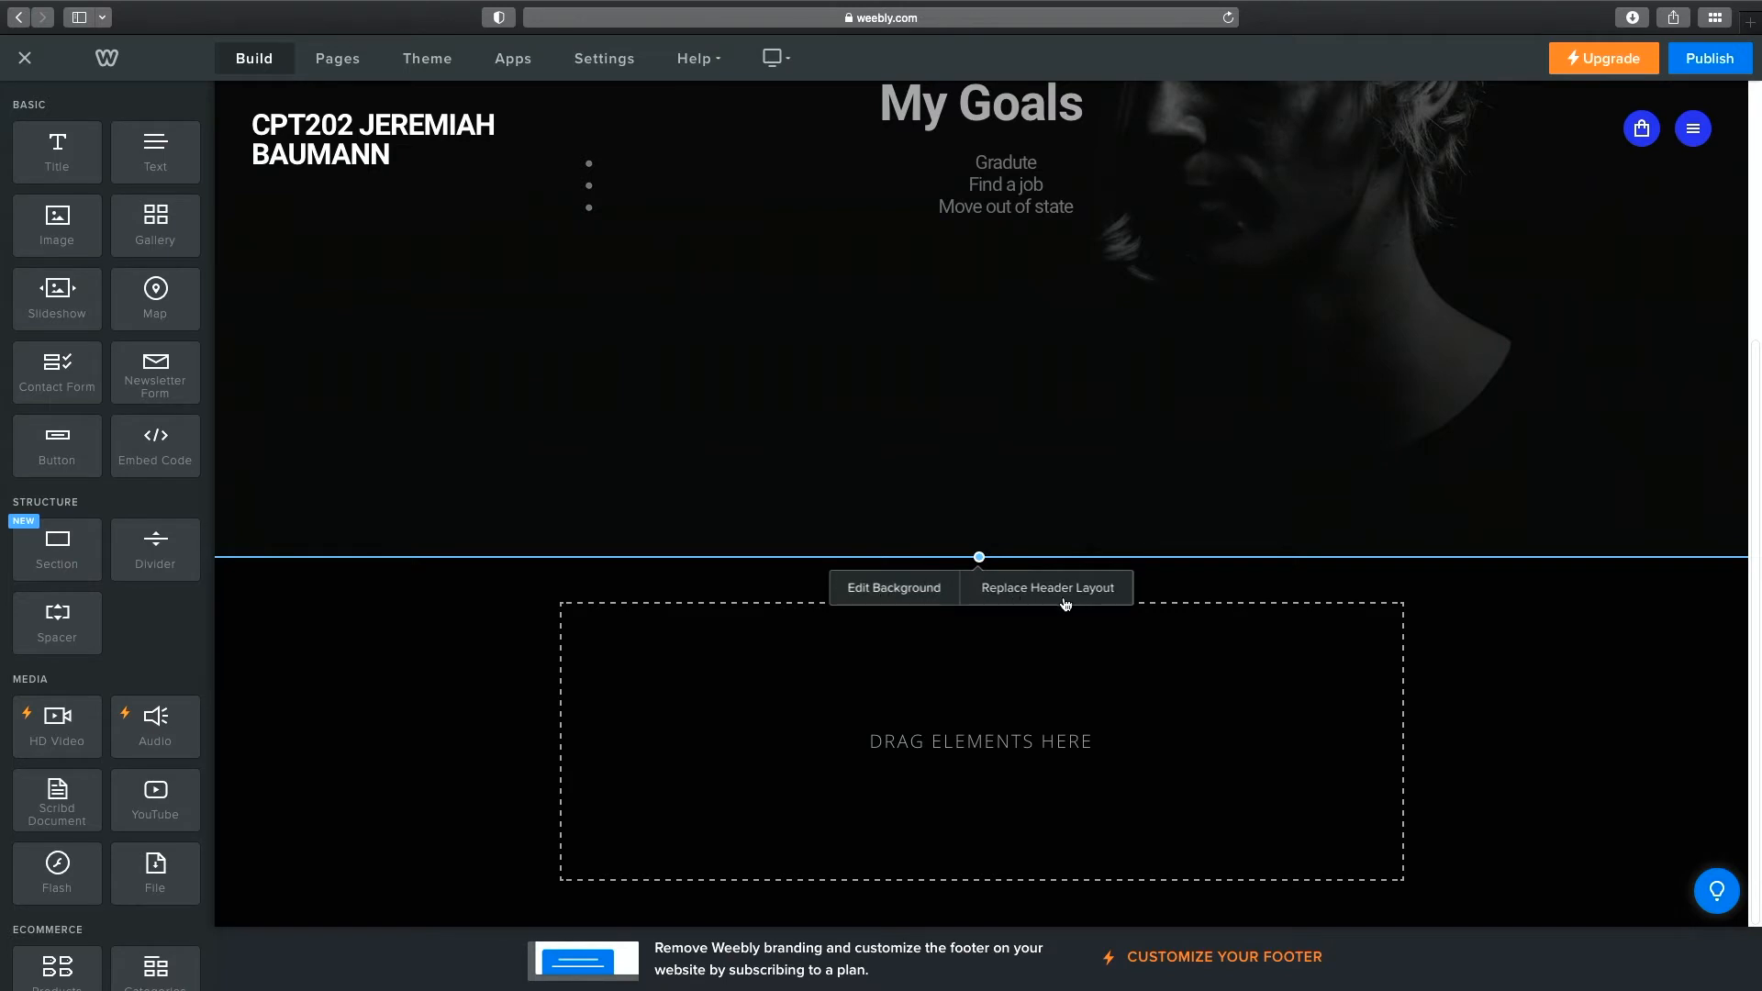
Open the header background image for editing and look through its Search, Favorites and web-address sources.
click(931, 596)
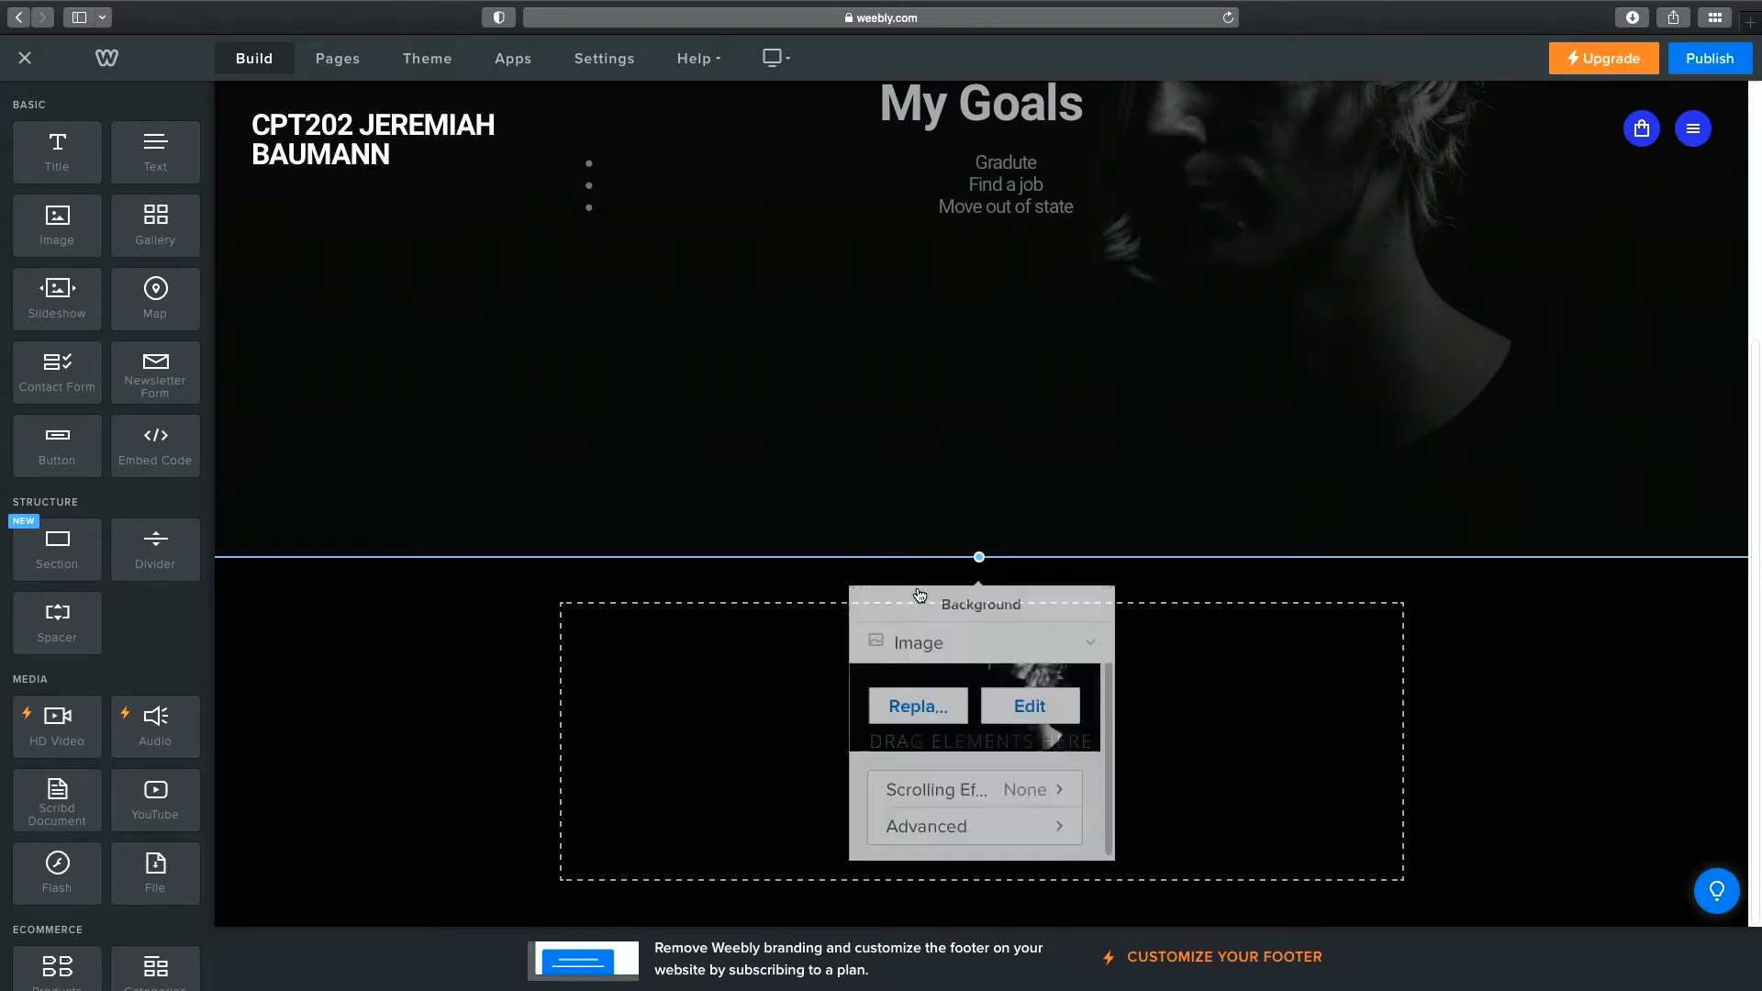
click(1043, 688)
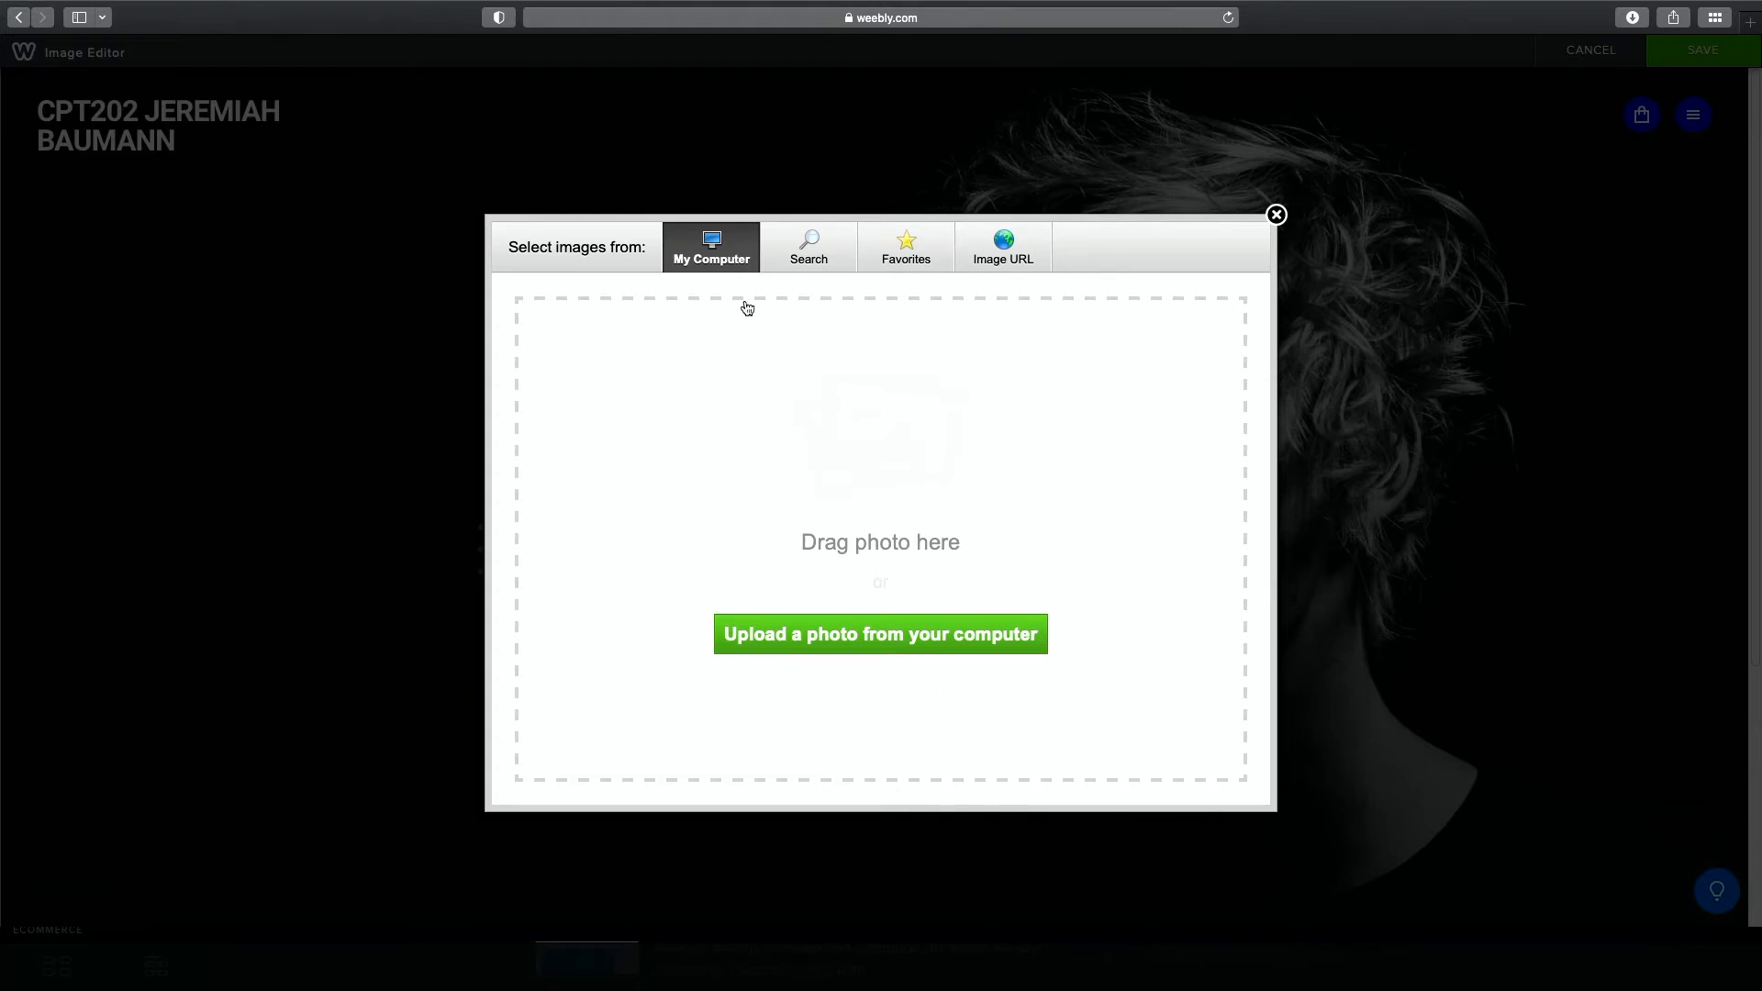
click(814, 254)
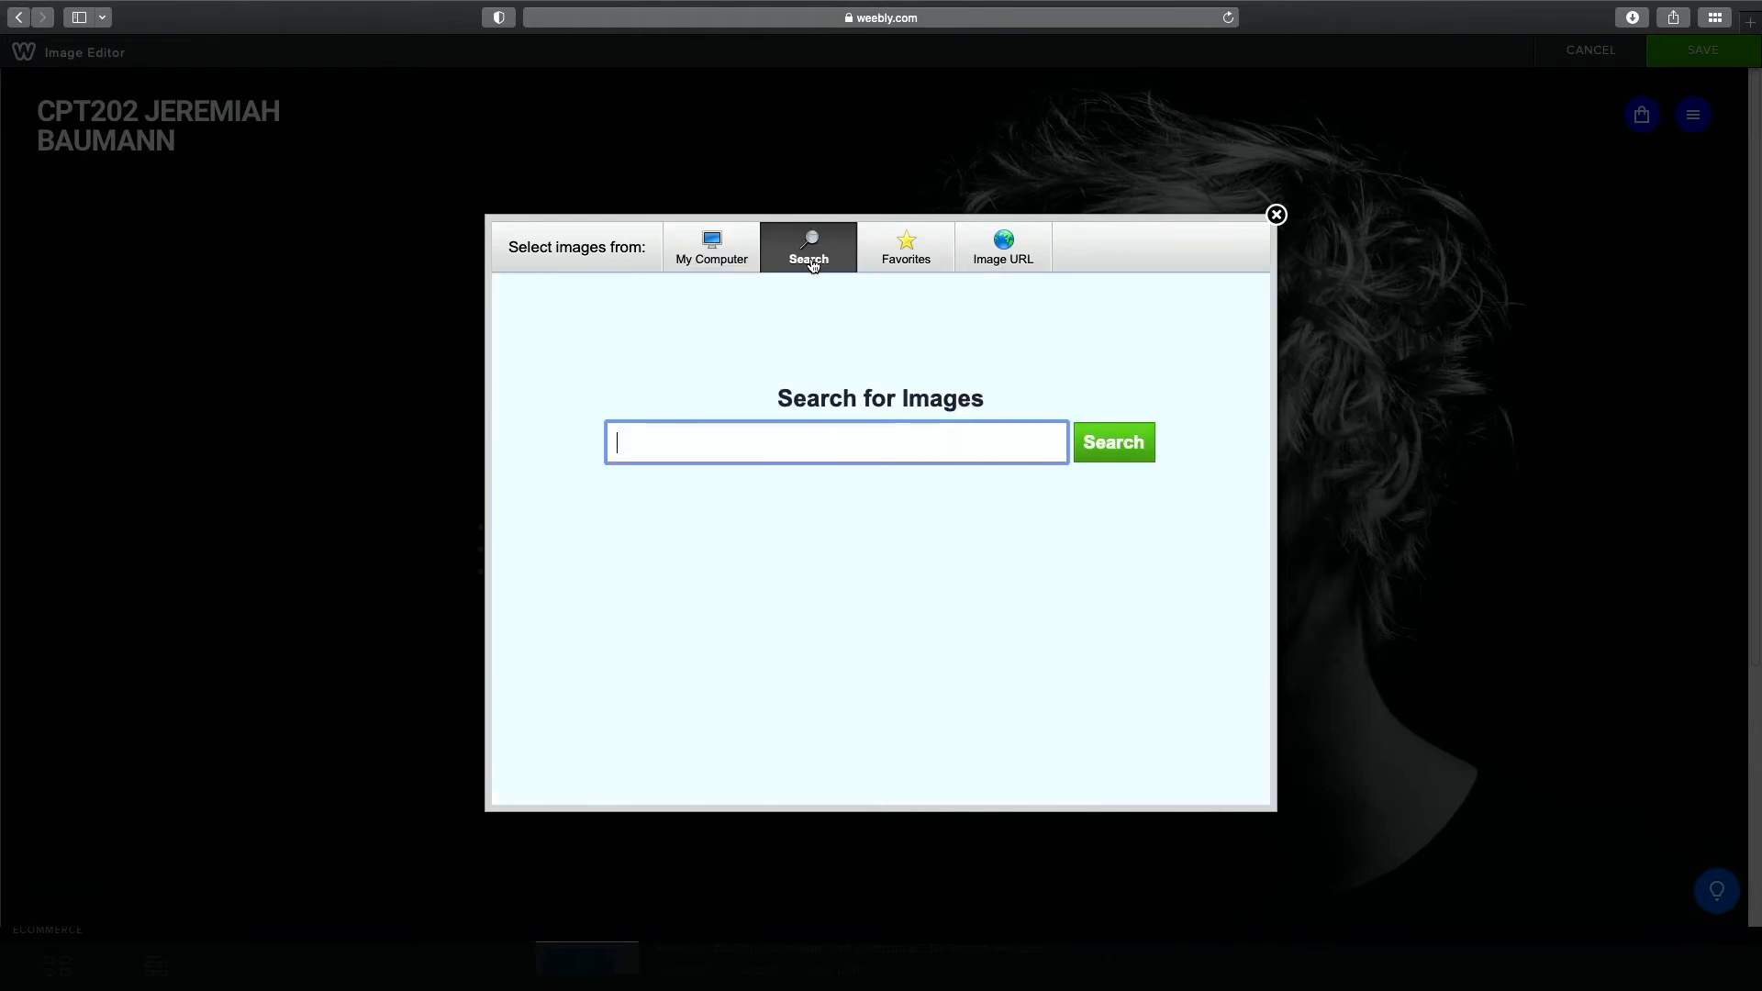
click(899, 256)
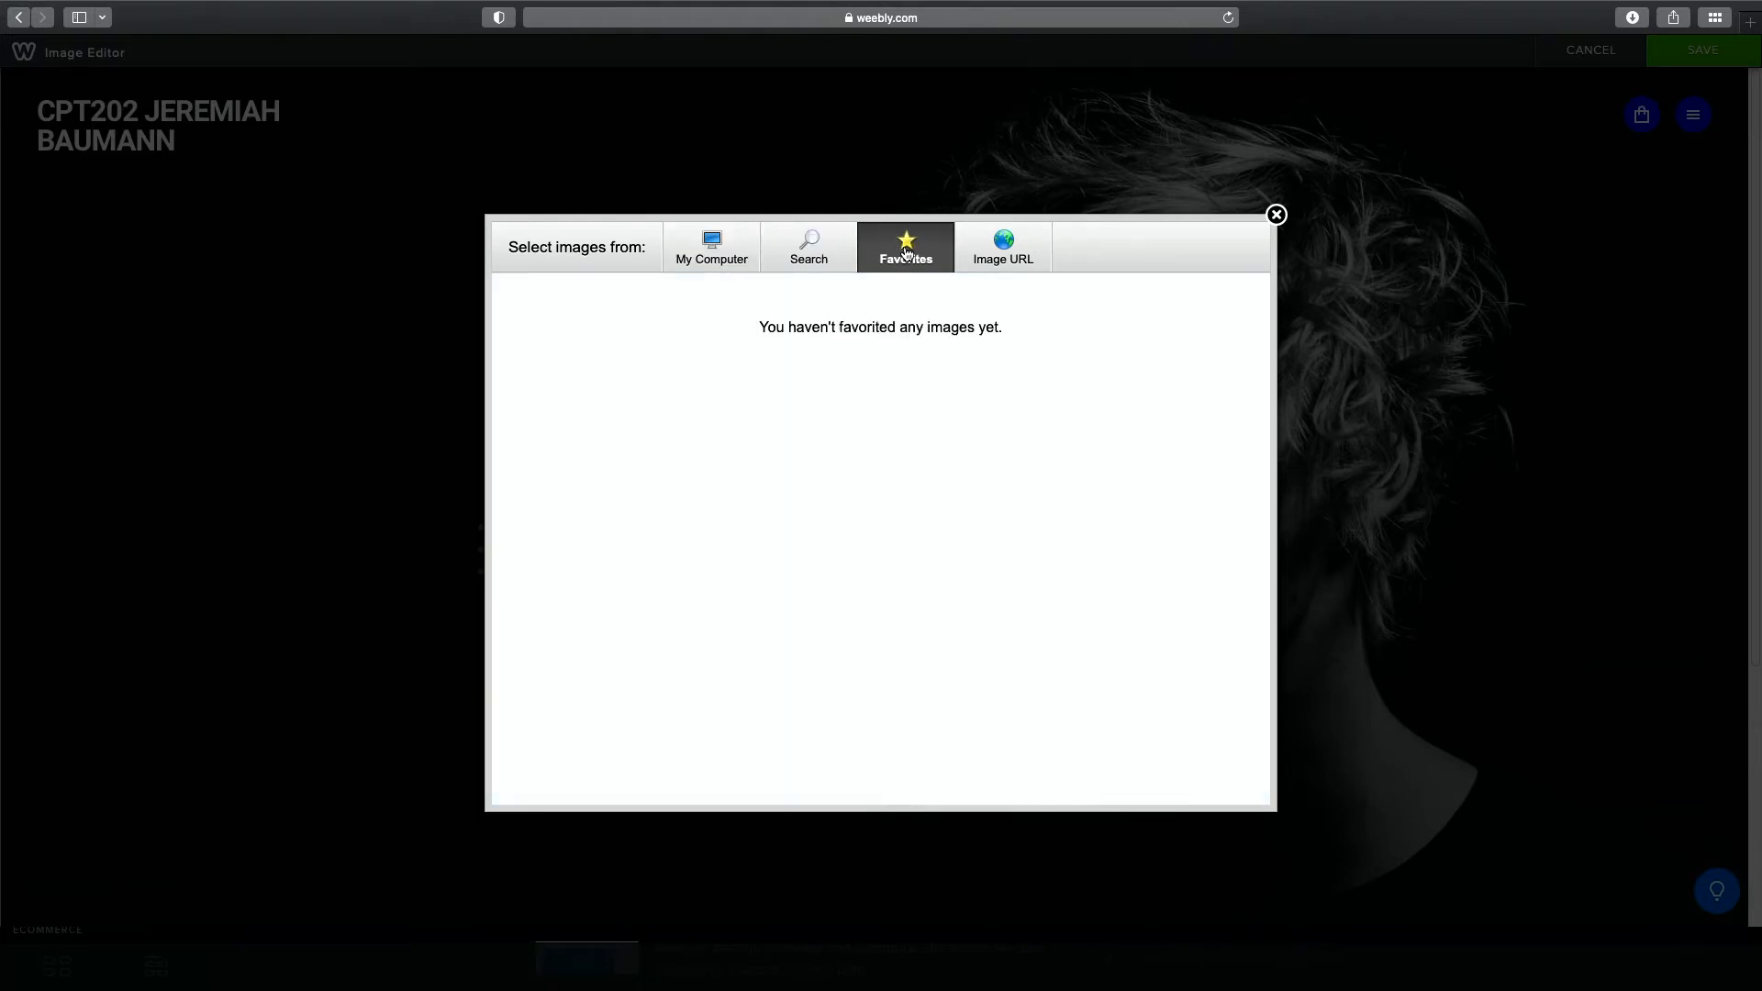
click(993, 253)
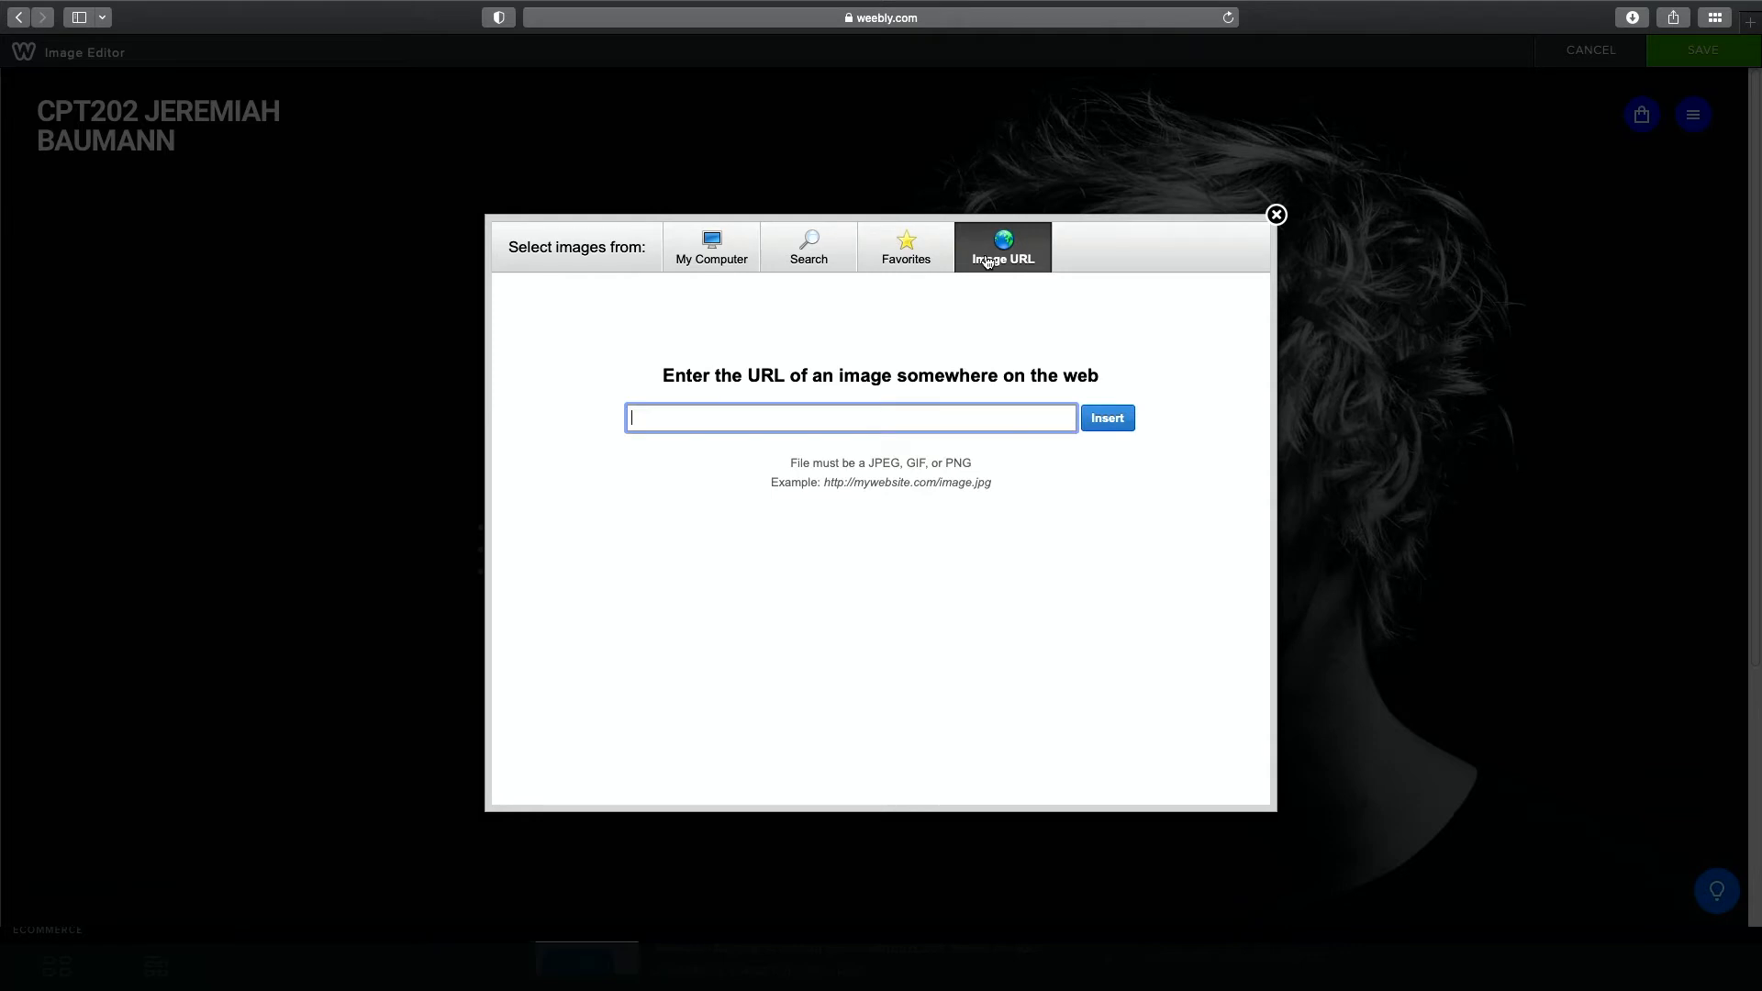
click(825, 258)
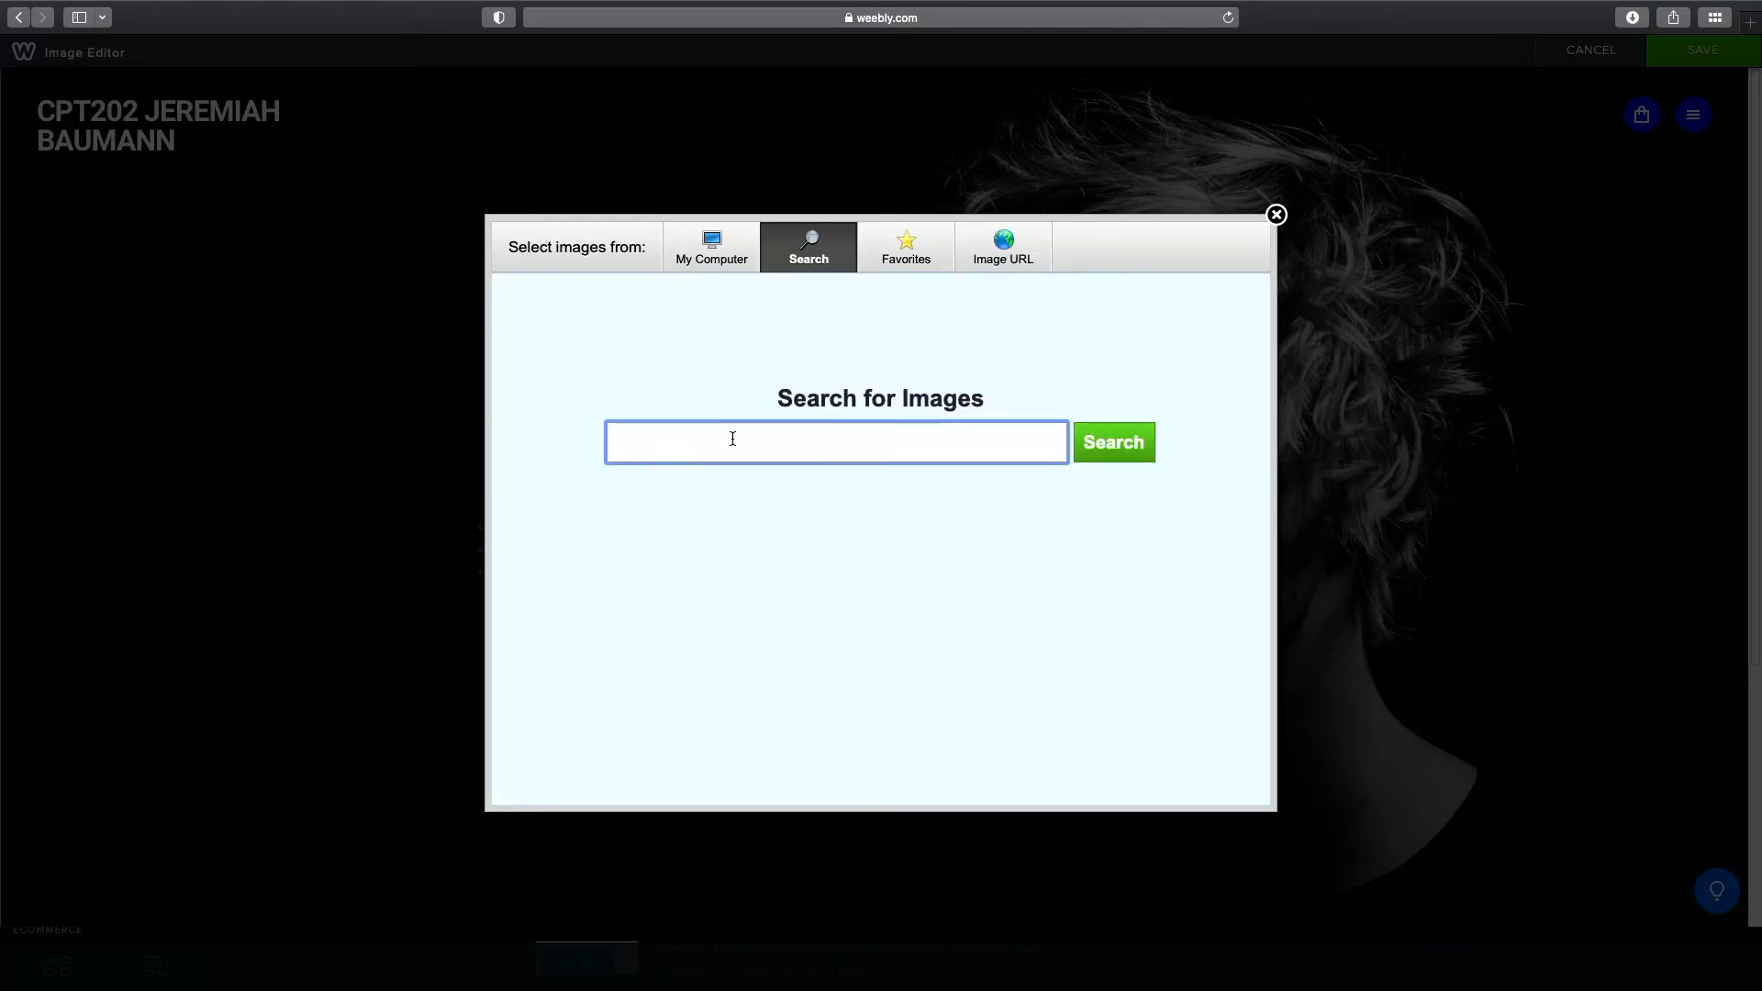
Search images for 'Finlandia' and select the sunset photo as the header background.
text(Finlandia)
key(Return)
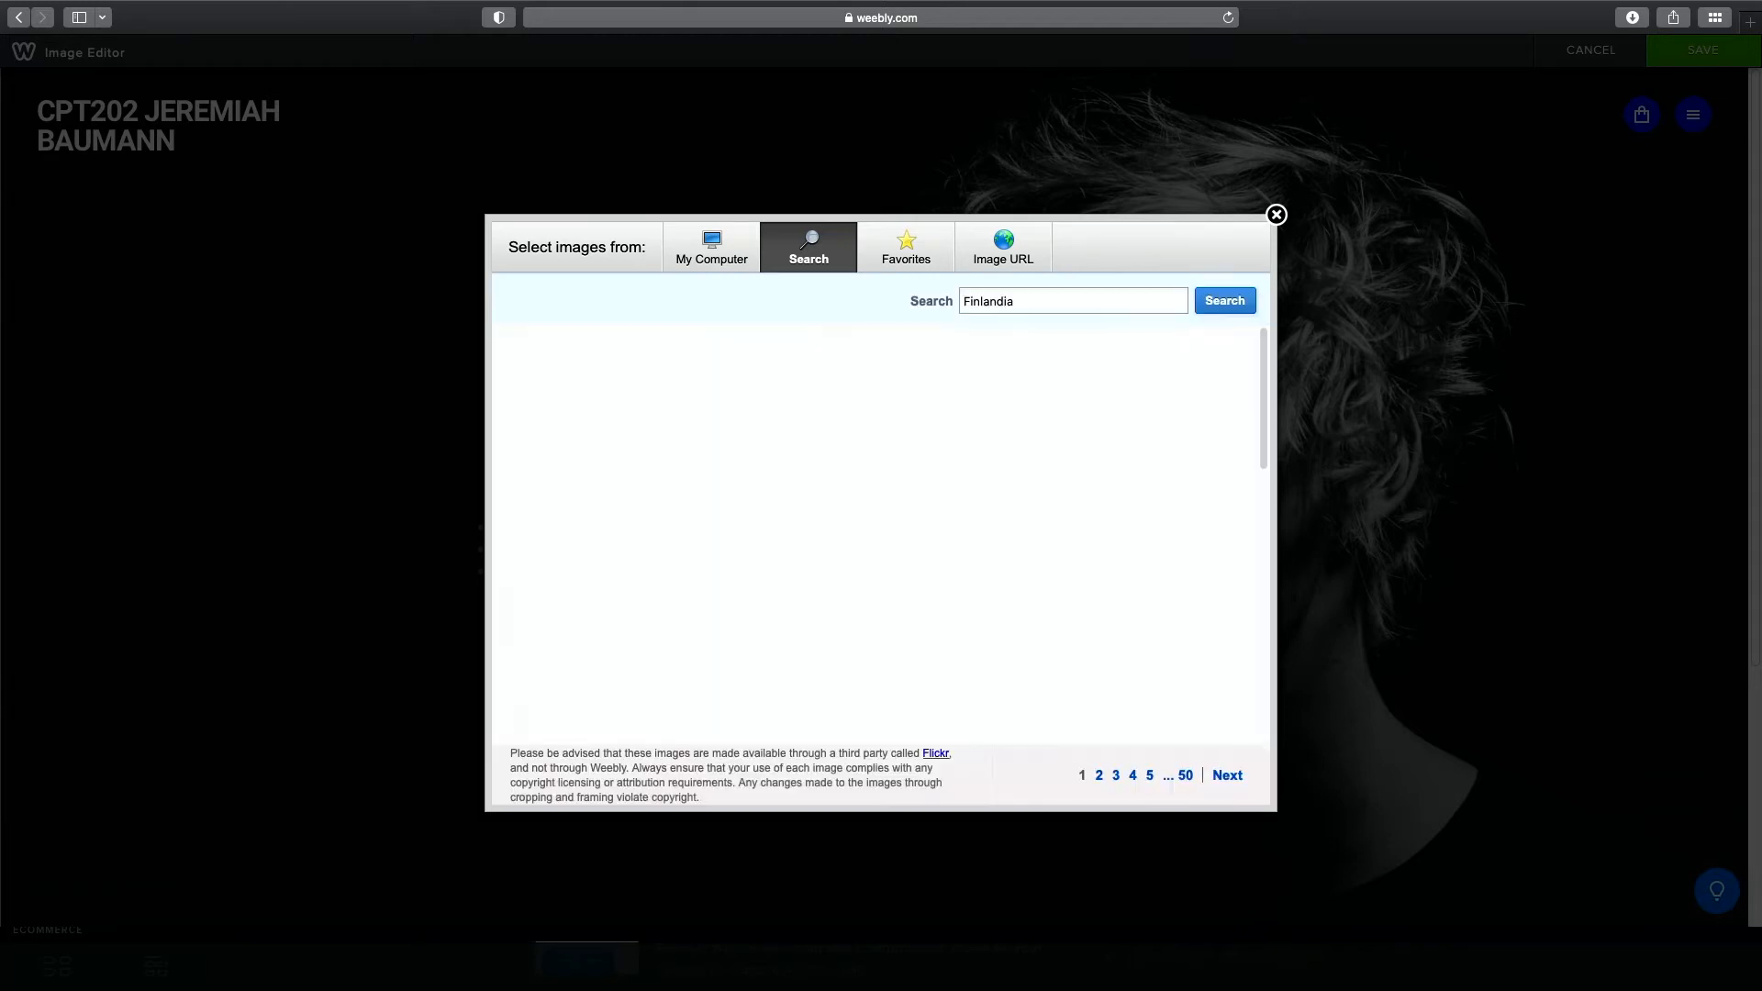
mouse_move(733, 444)
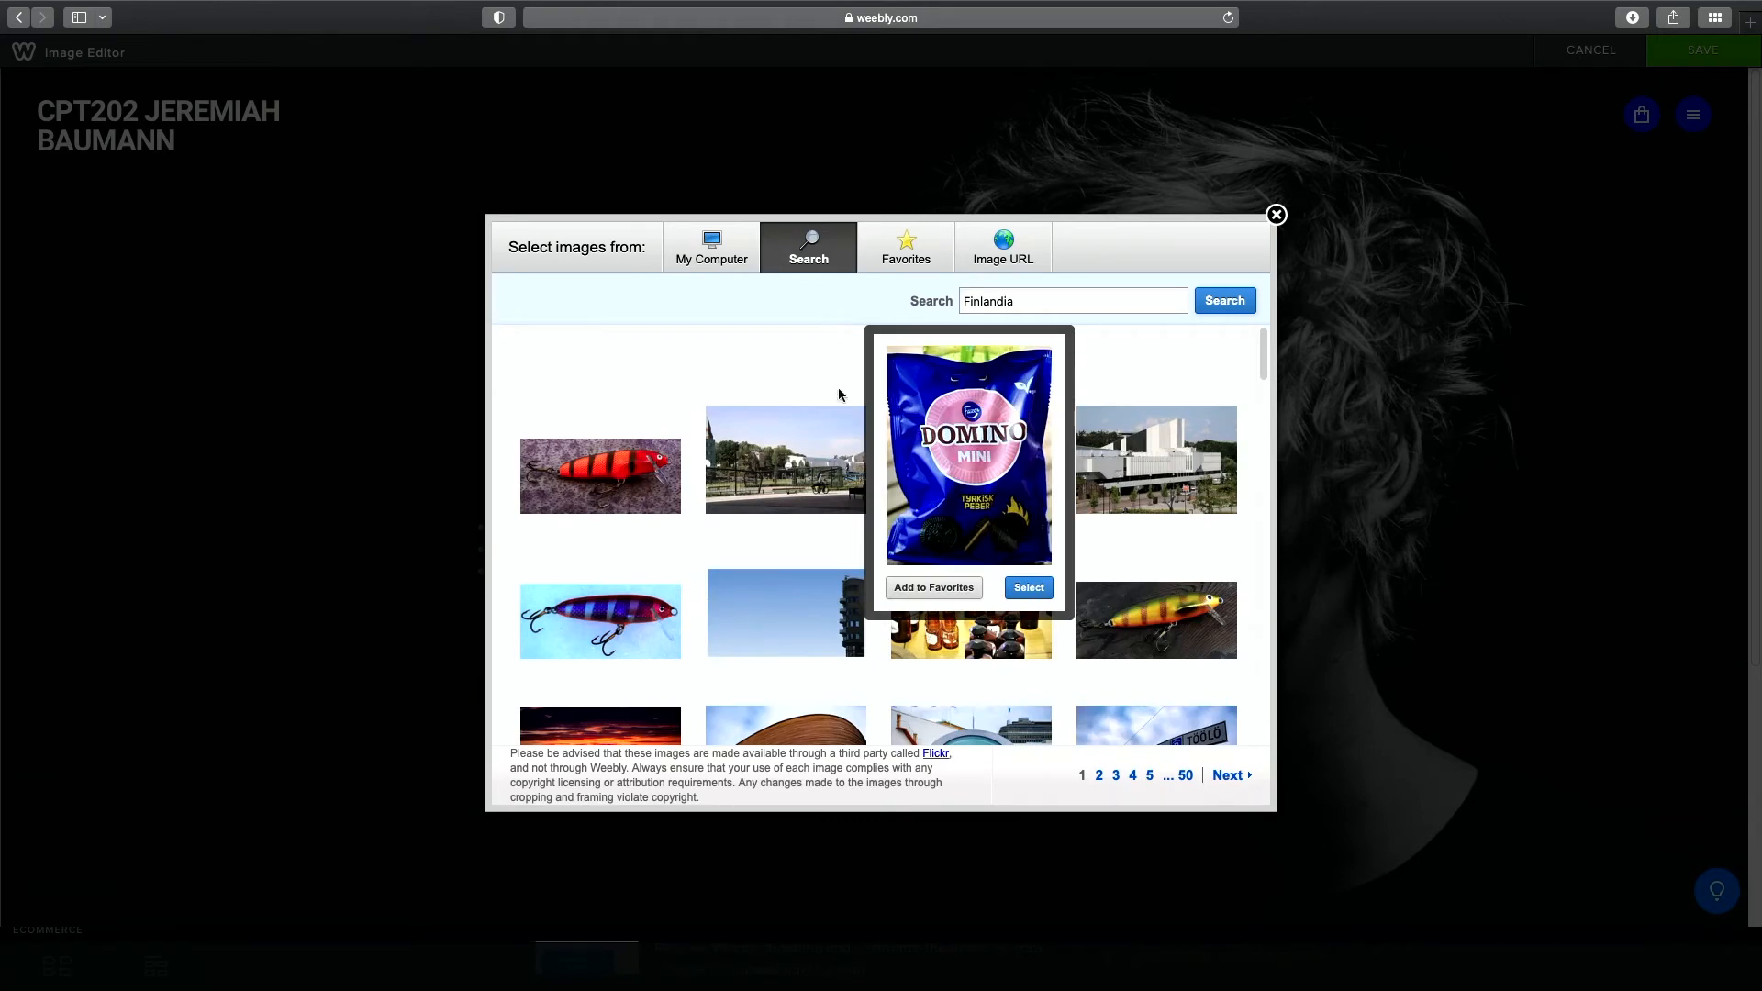
scroll(708, 340, down, 3)
scroll(707, 342, down, 4)
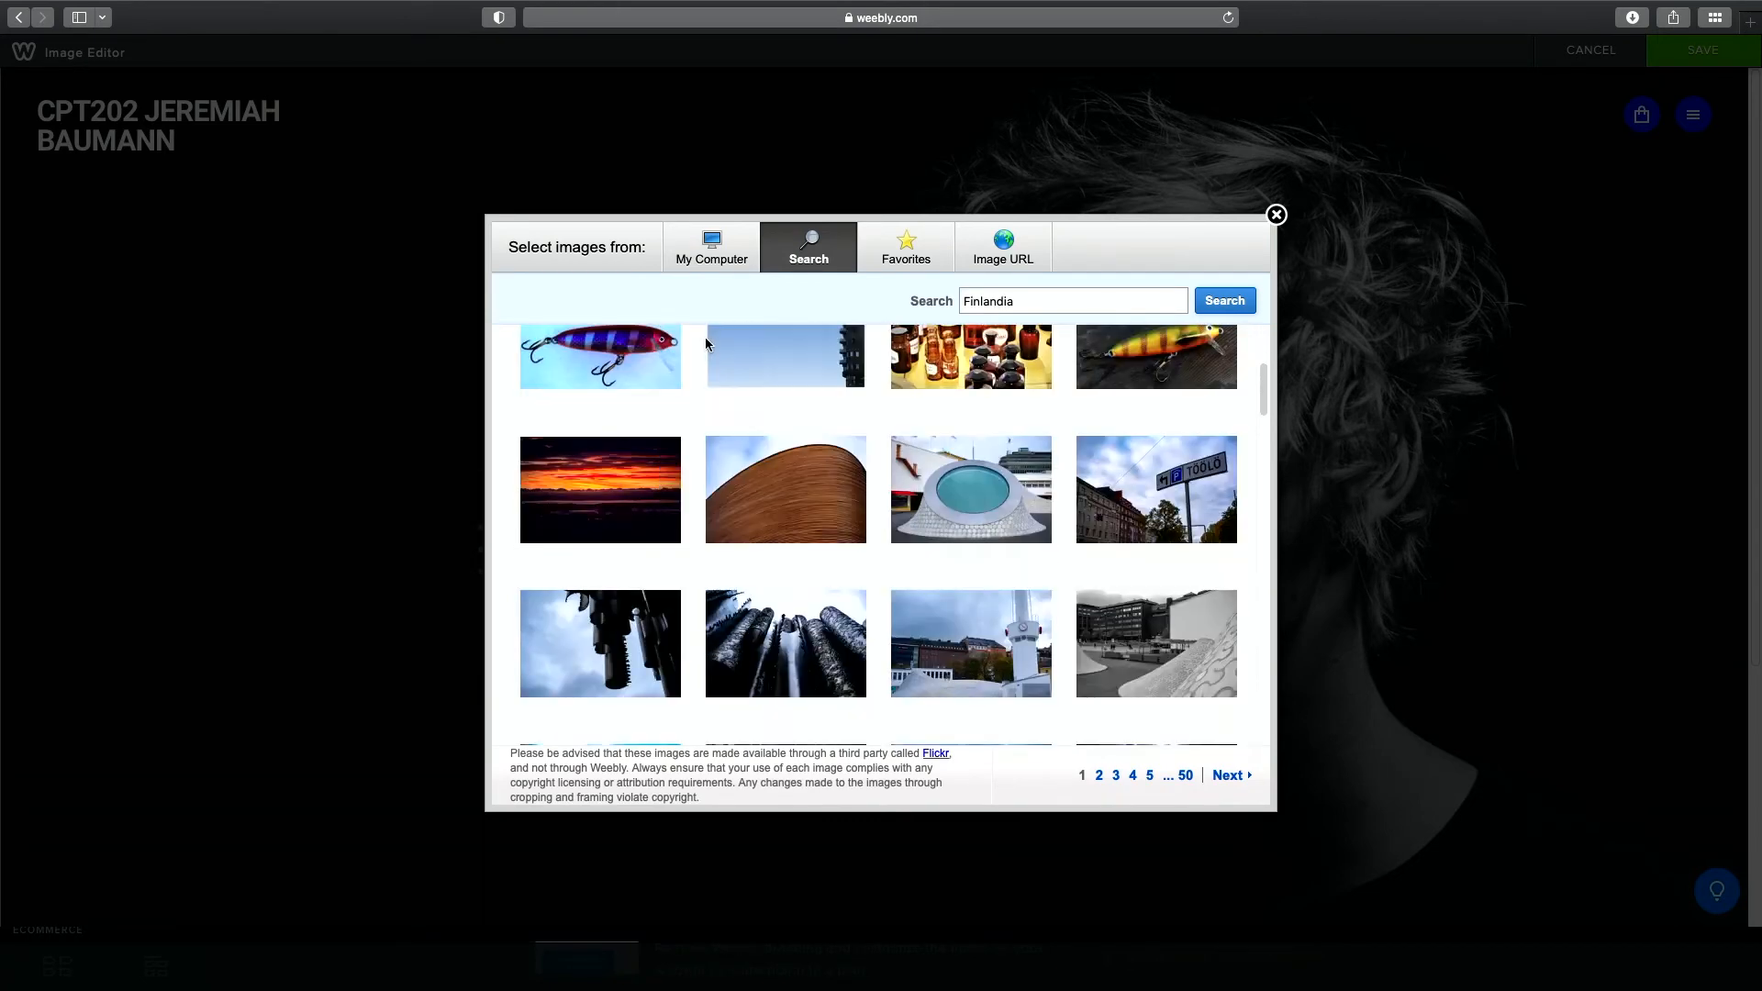
mouse_move(582, 539)
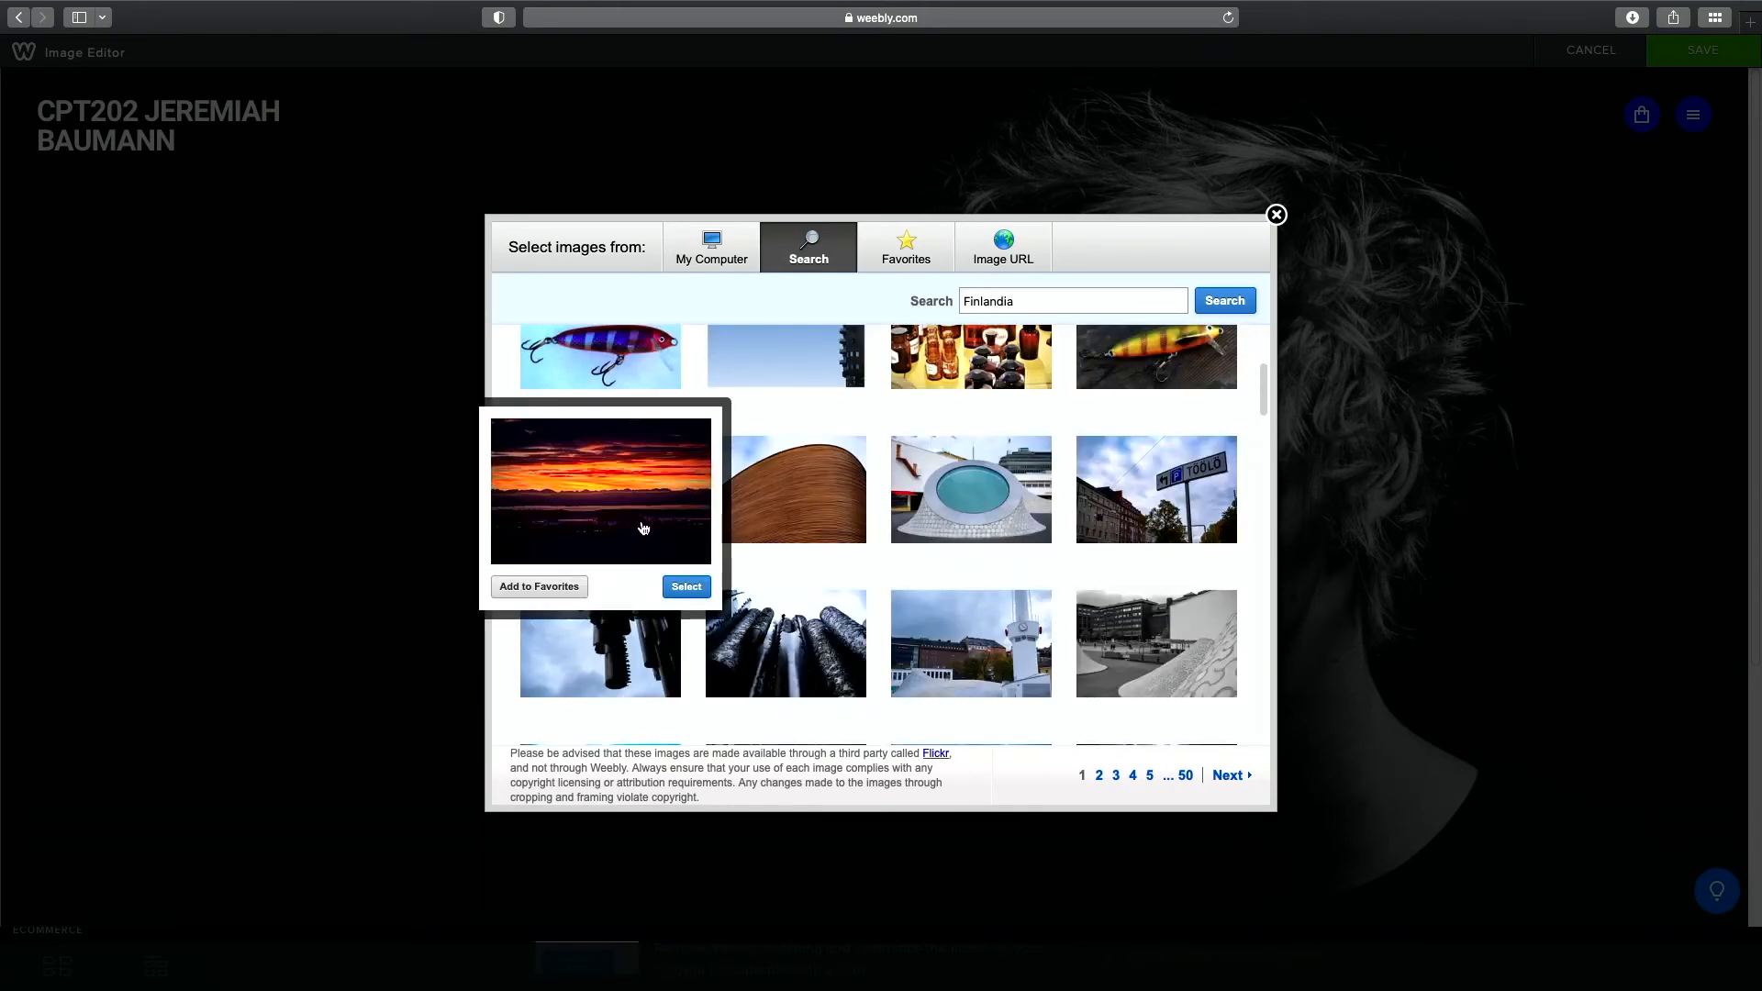
click(695, 591)
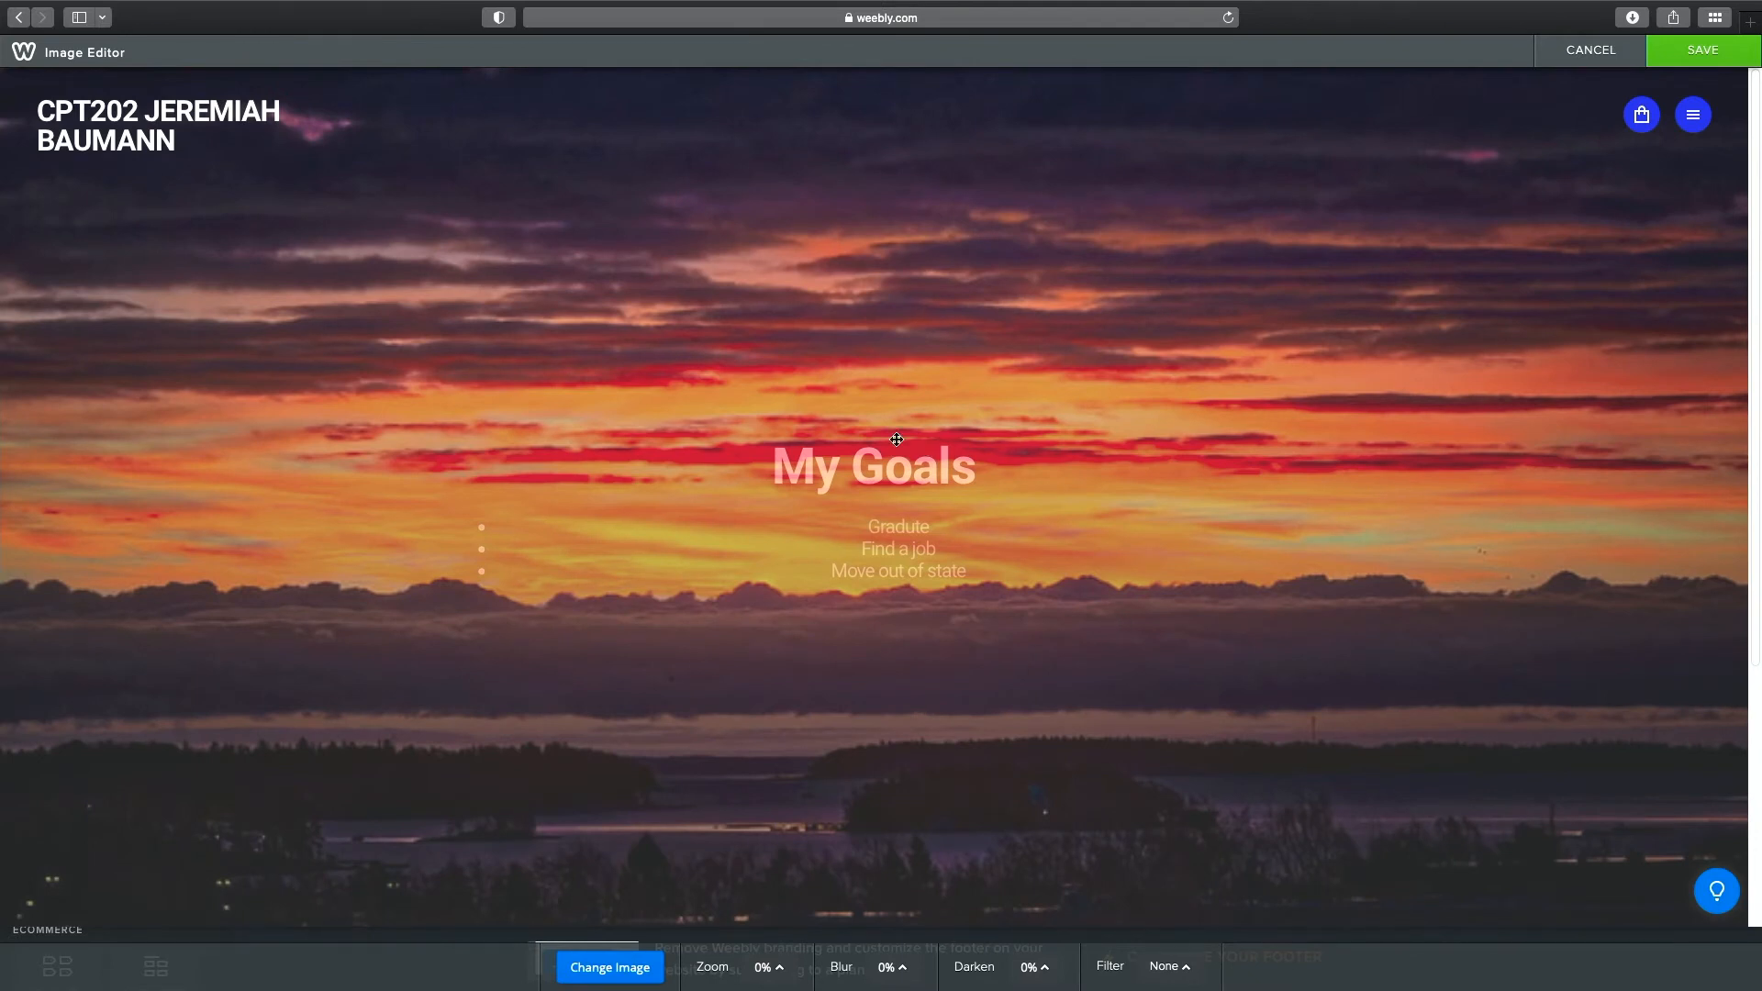
Leave the sunset photo's filter at None and save it as the header background.
scroll(992, 428, down, 4)
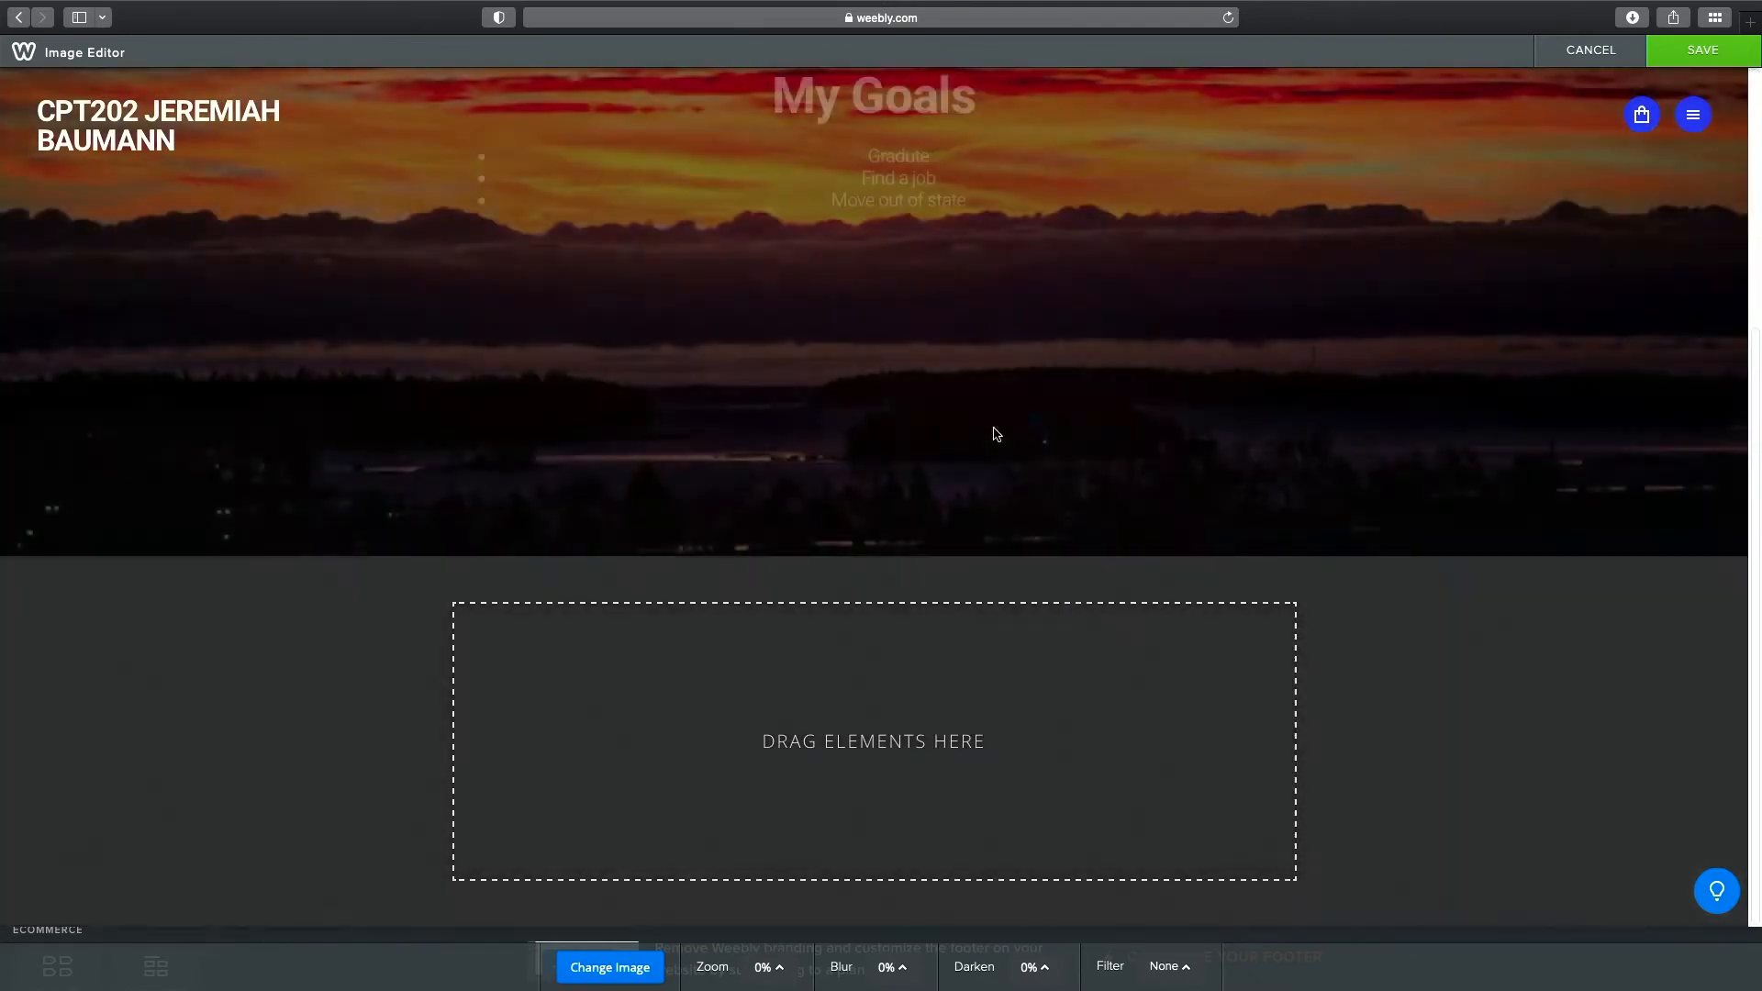
scroll(994, 428, up, 4)
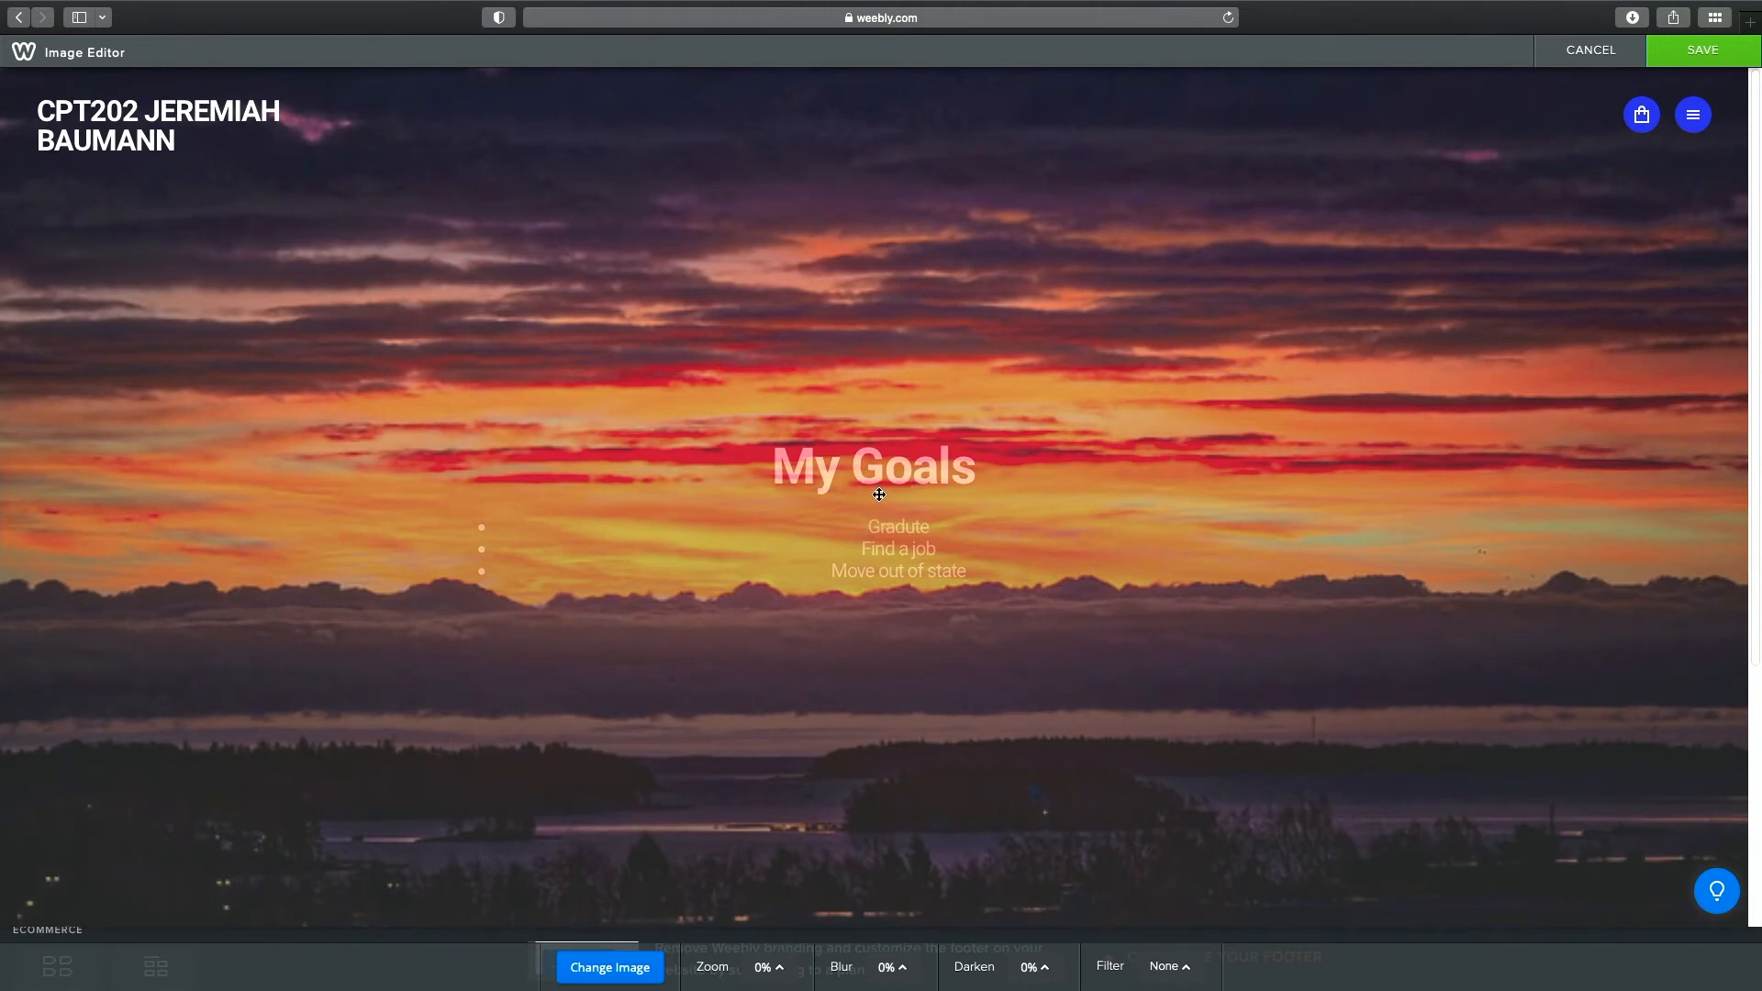
scroll(882, 488, down, 4)
scroll(881, 488, up, 4)
click(1188, 969)
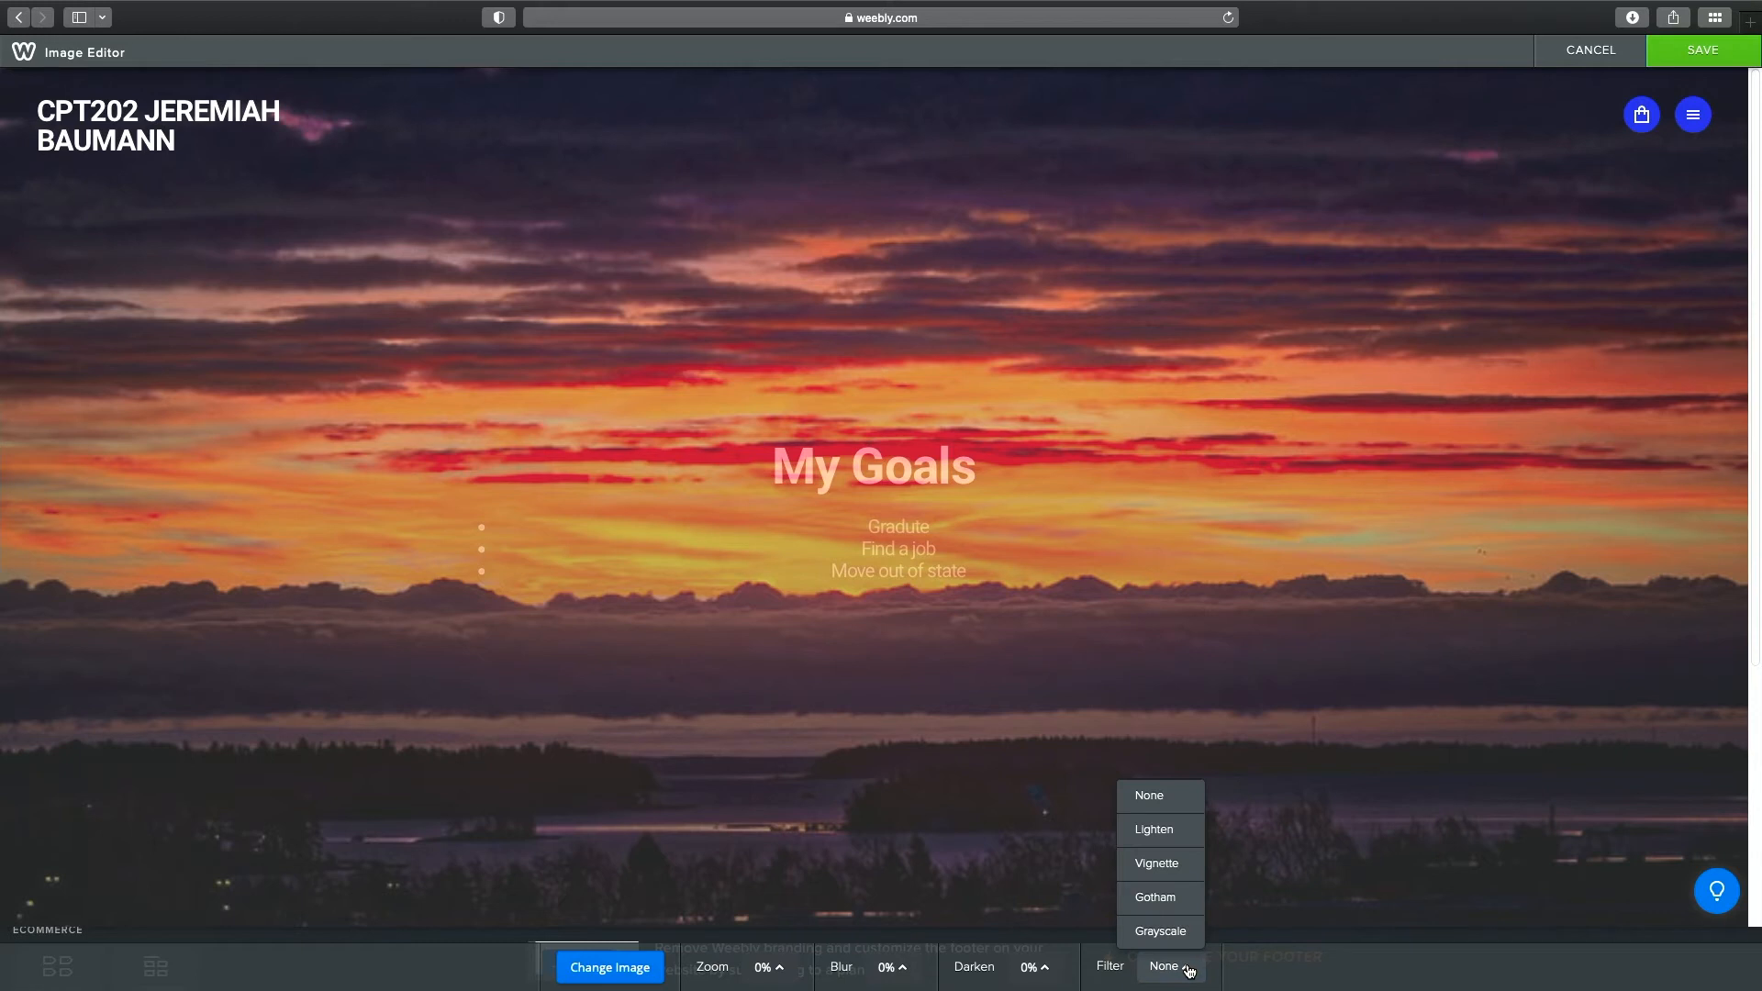
click(1188, 969)
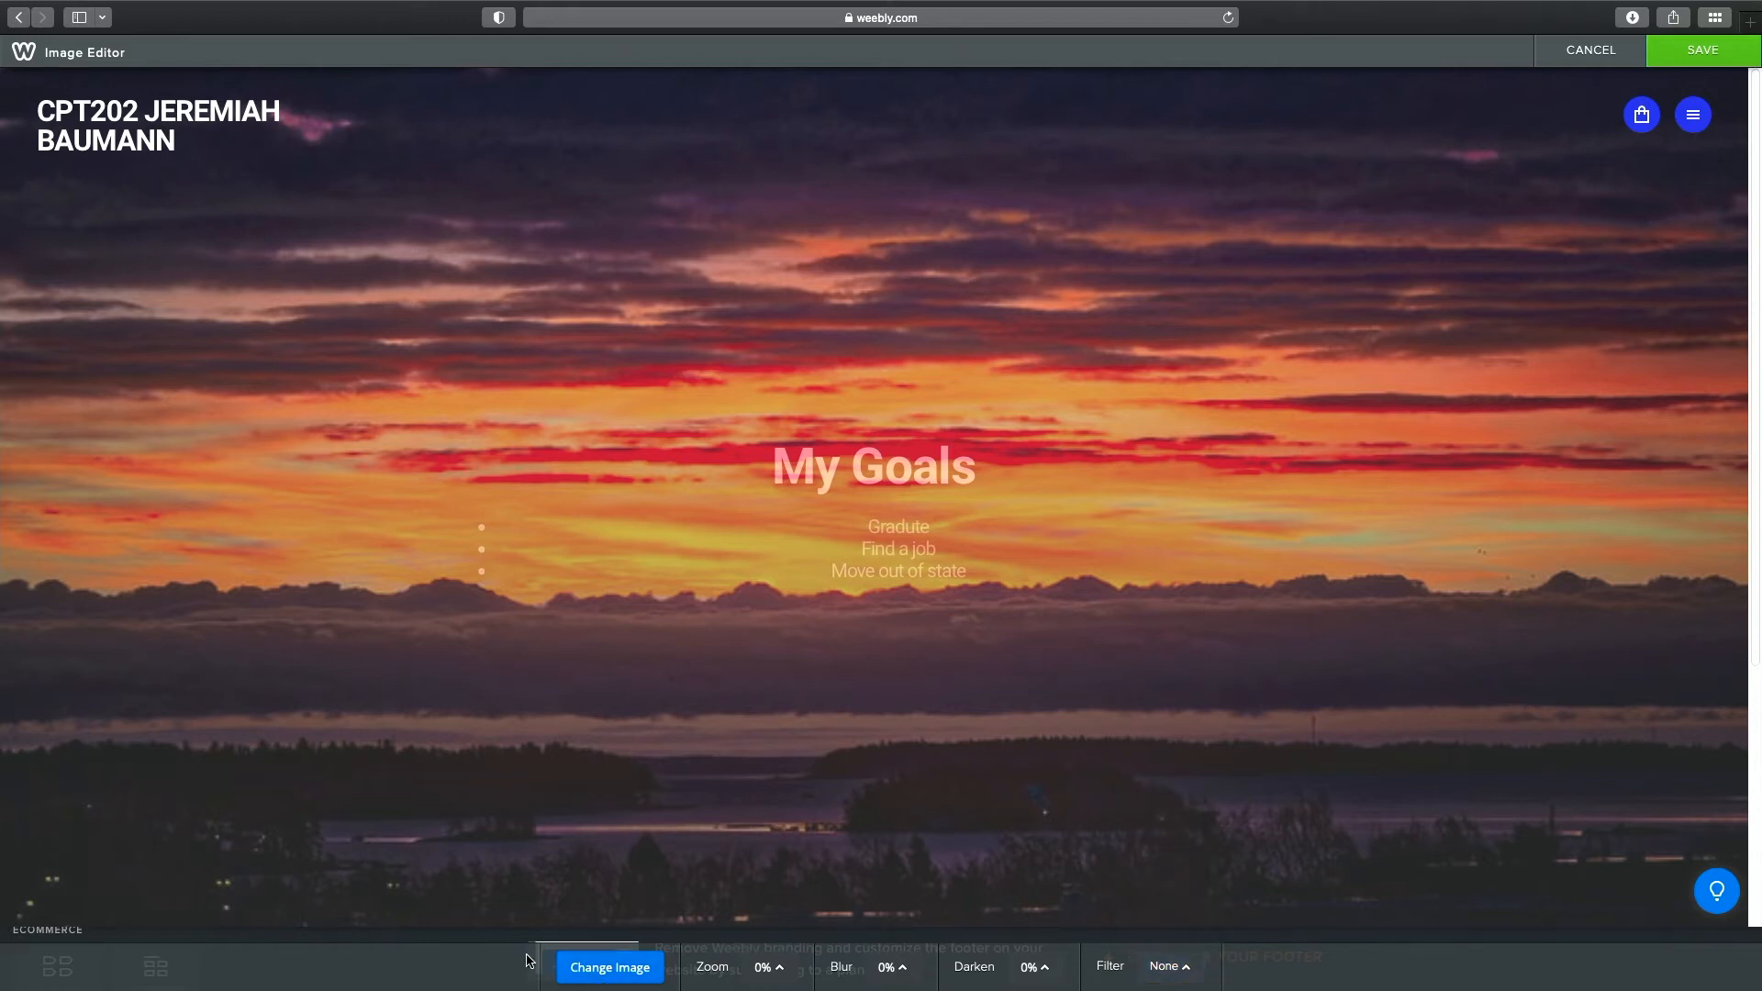
scroll(570, 716, down, 4)
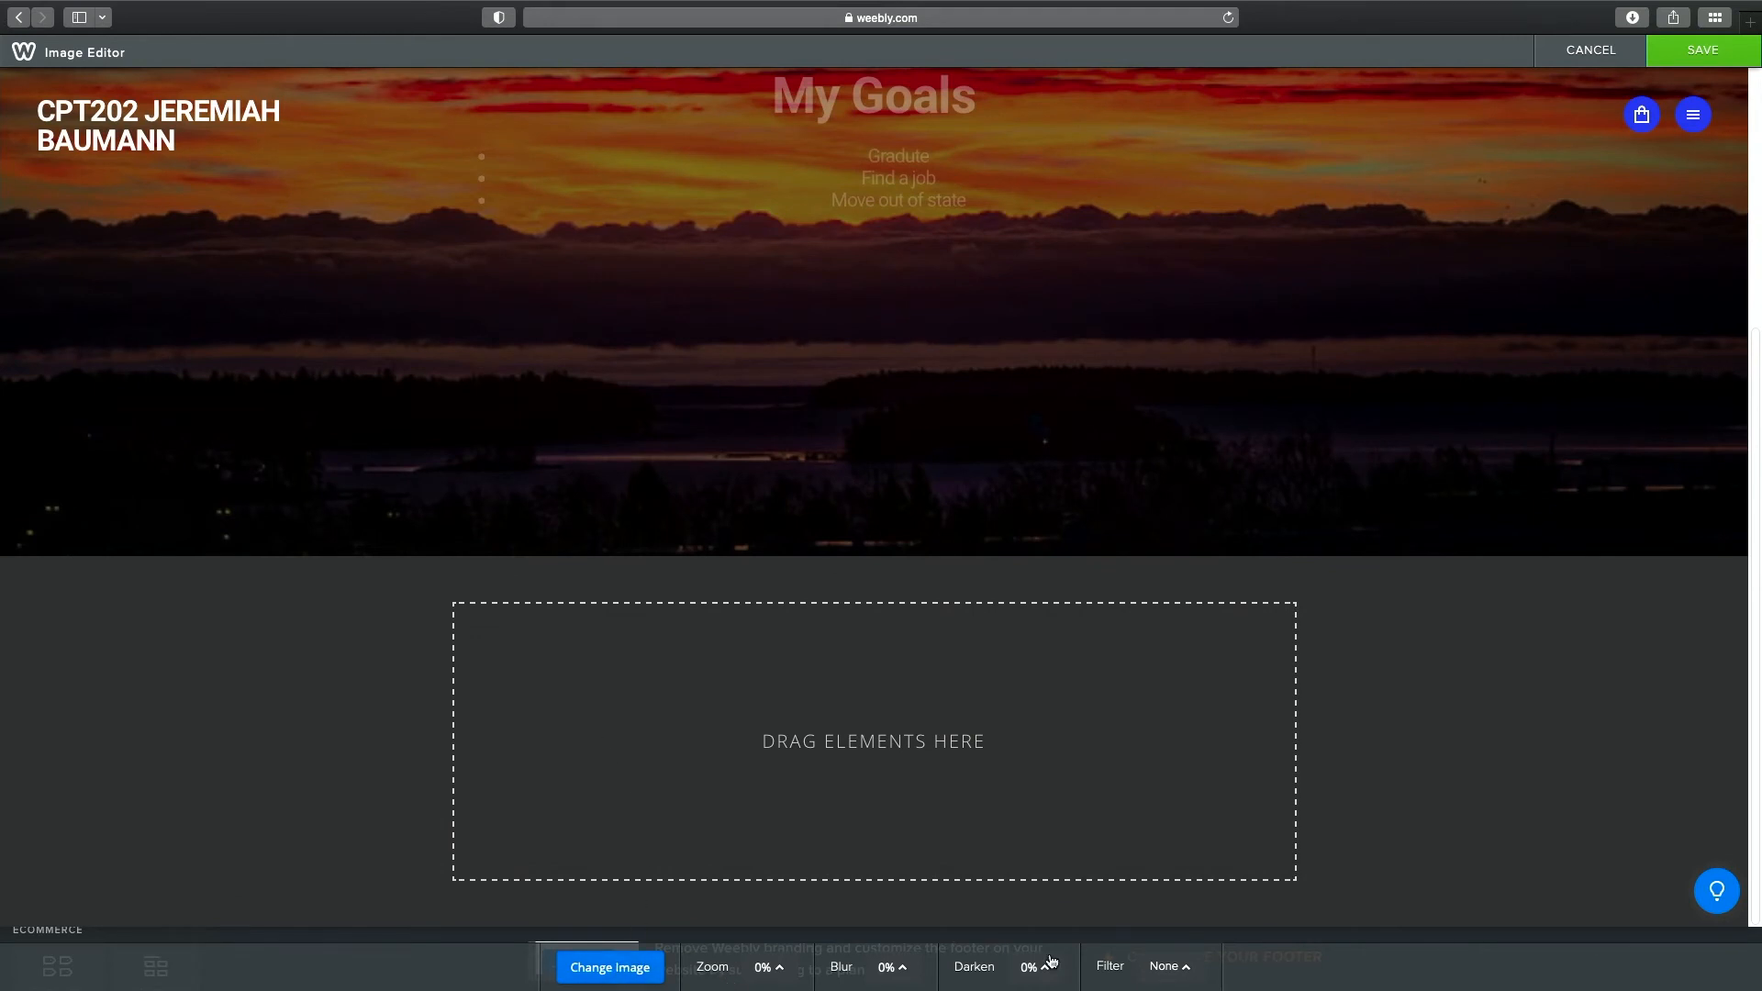
click(1699, 56)
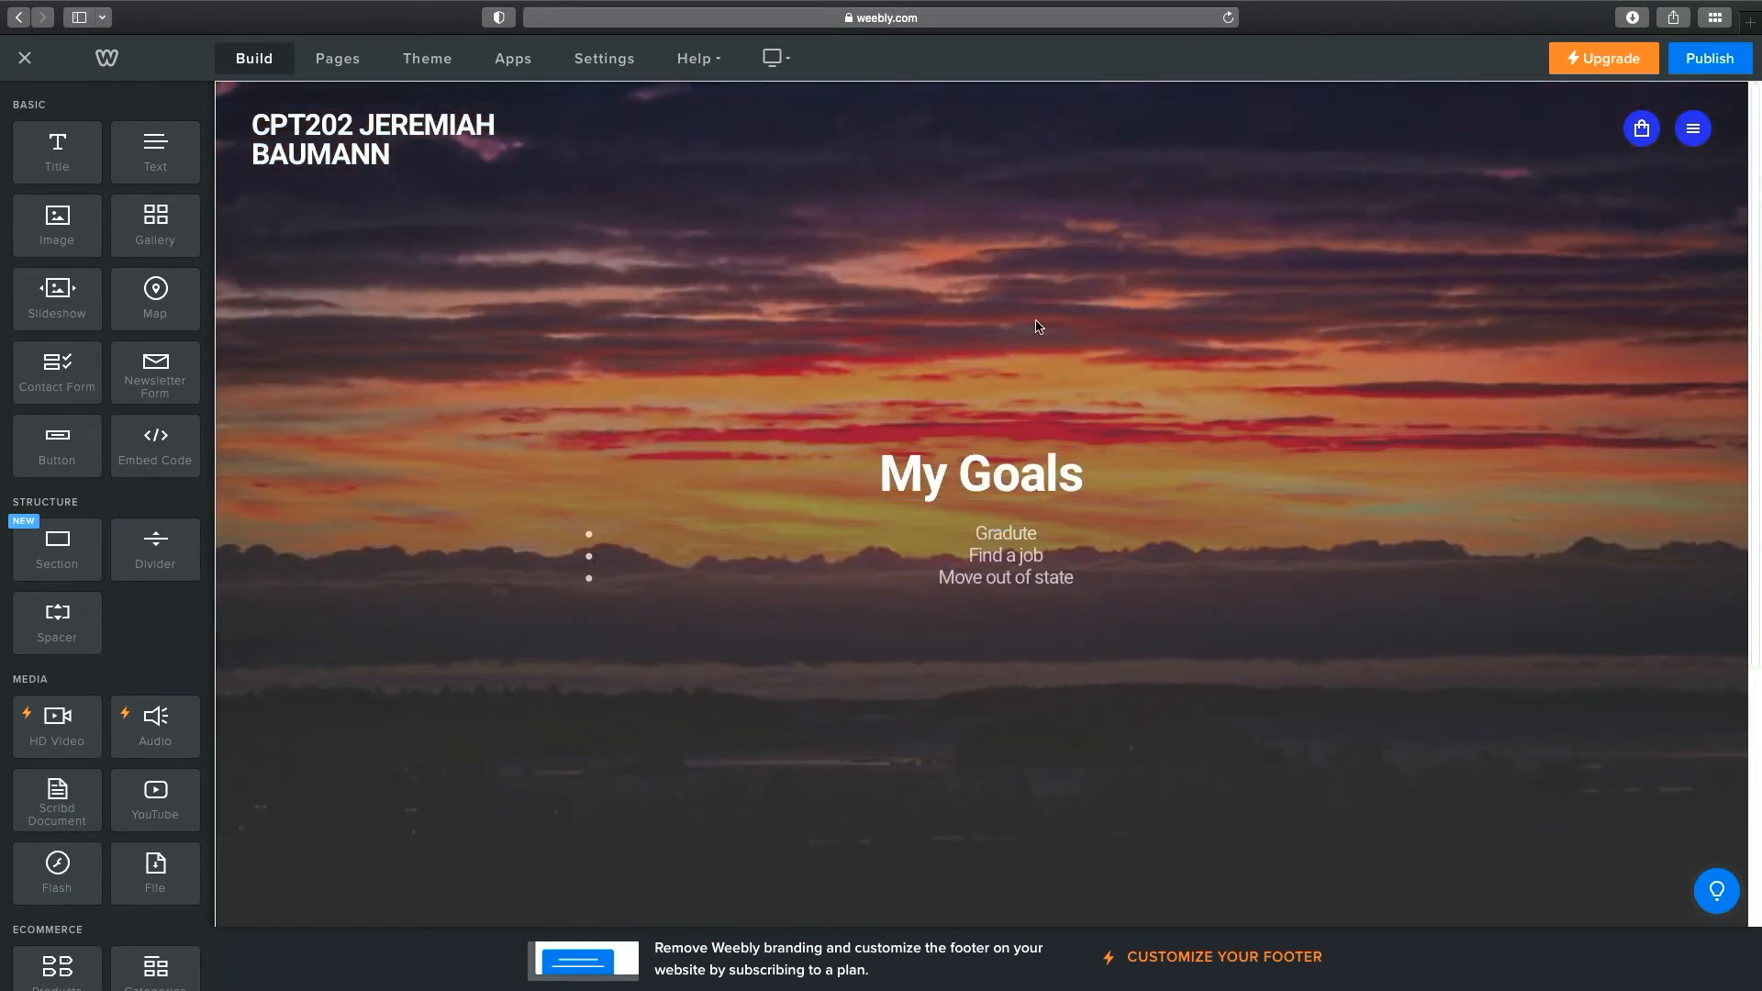
Open the About page from the Pages list, after briefly viewing the Skills page settings.
scroll(1056, 569, down, 4)
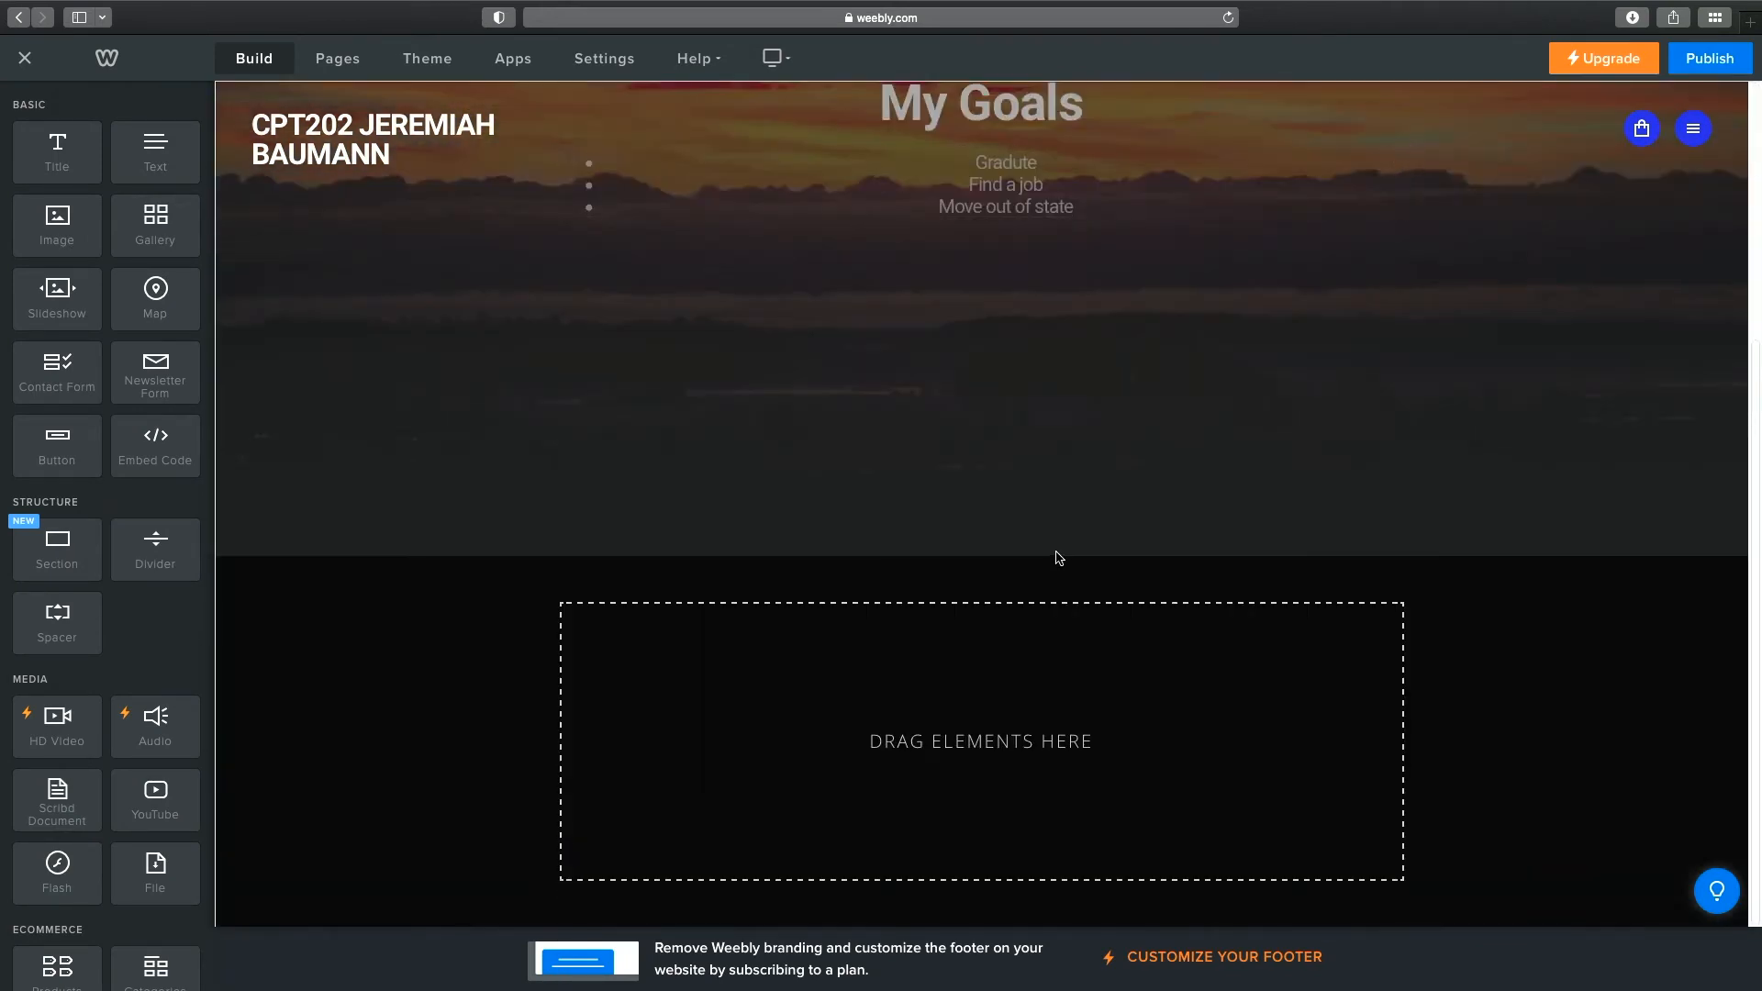
scroll(1056, 553, up, 4)
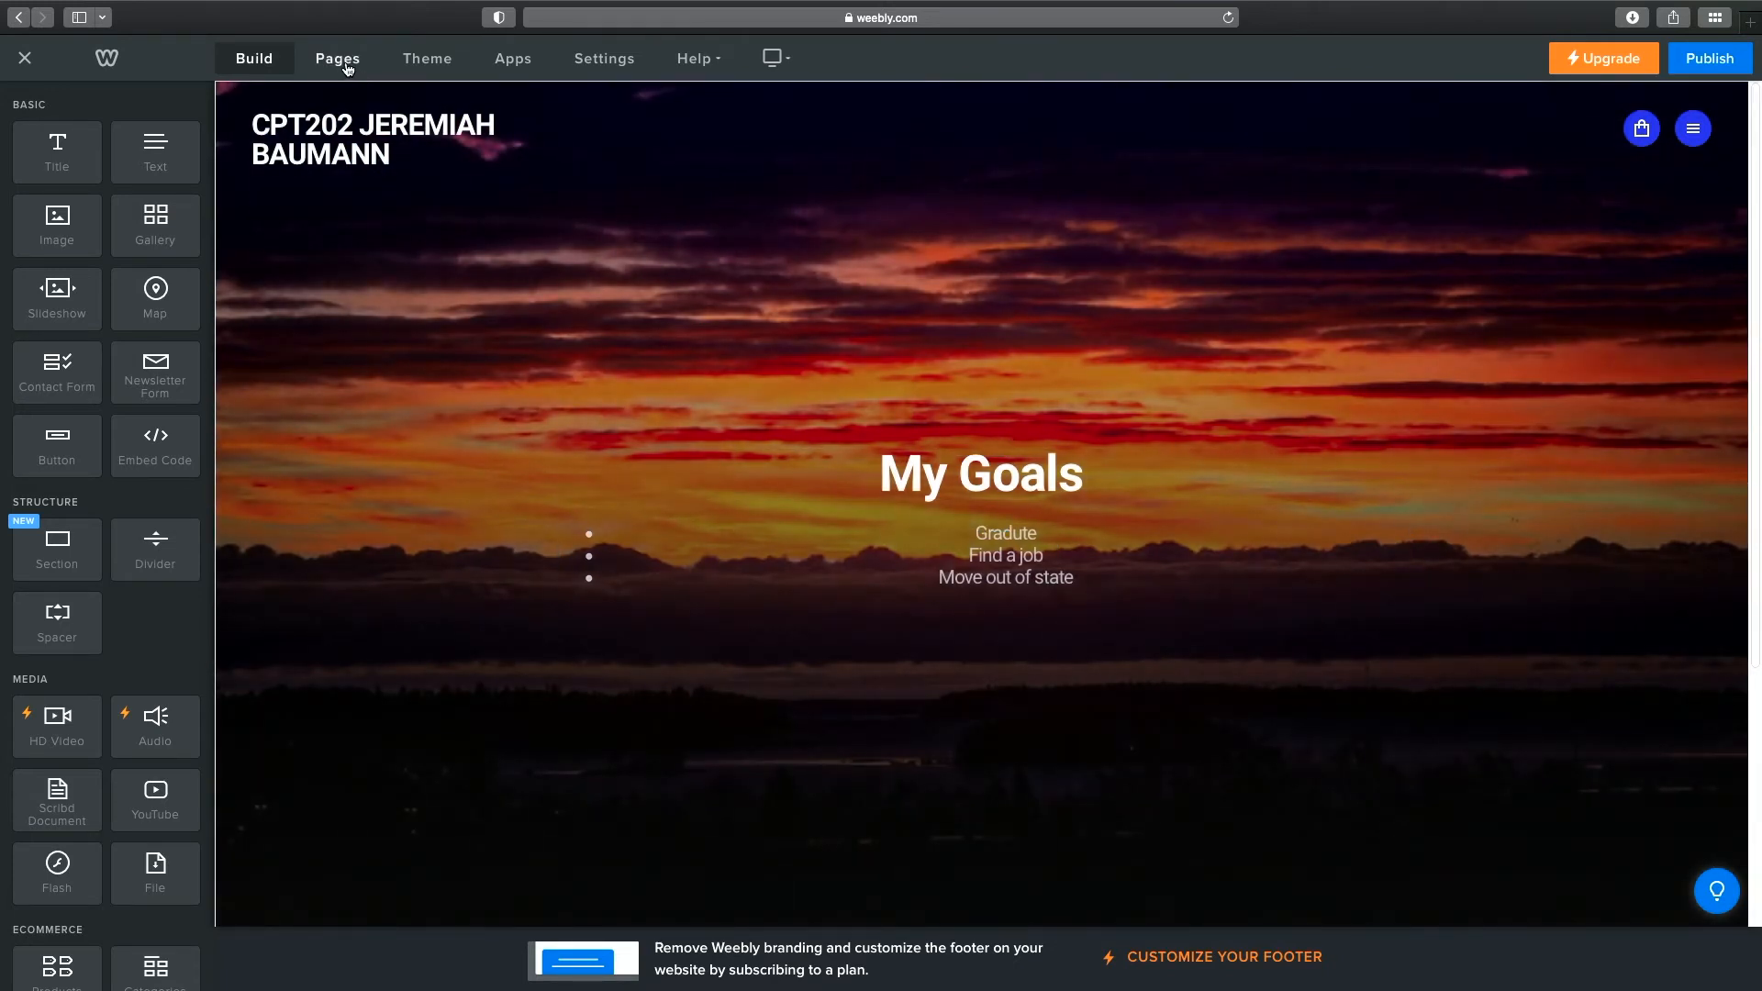
click(338, 59)
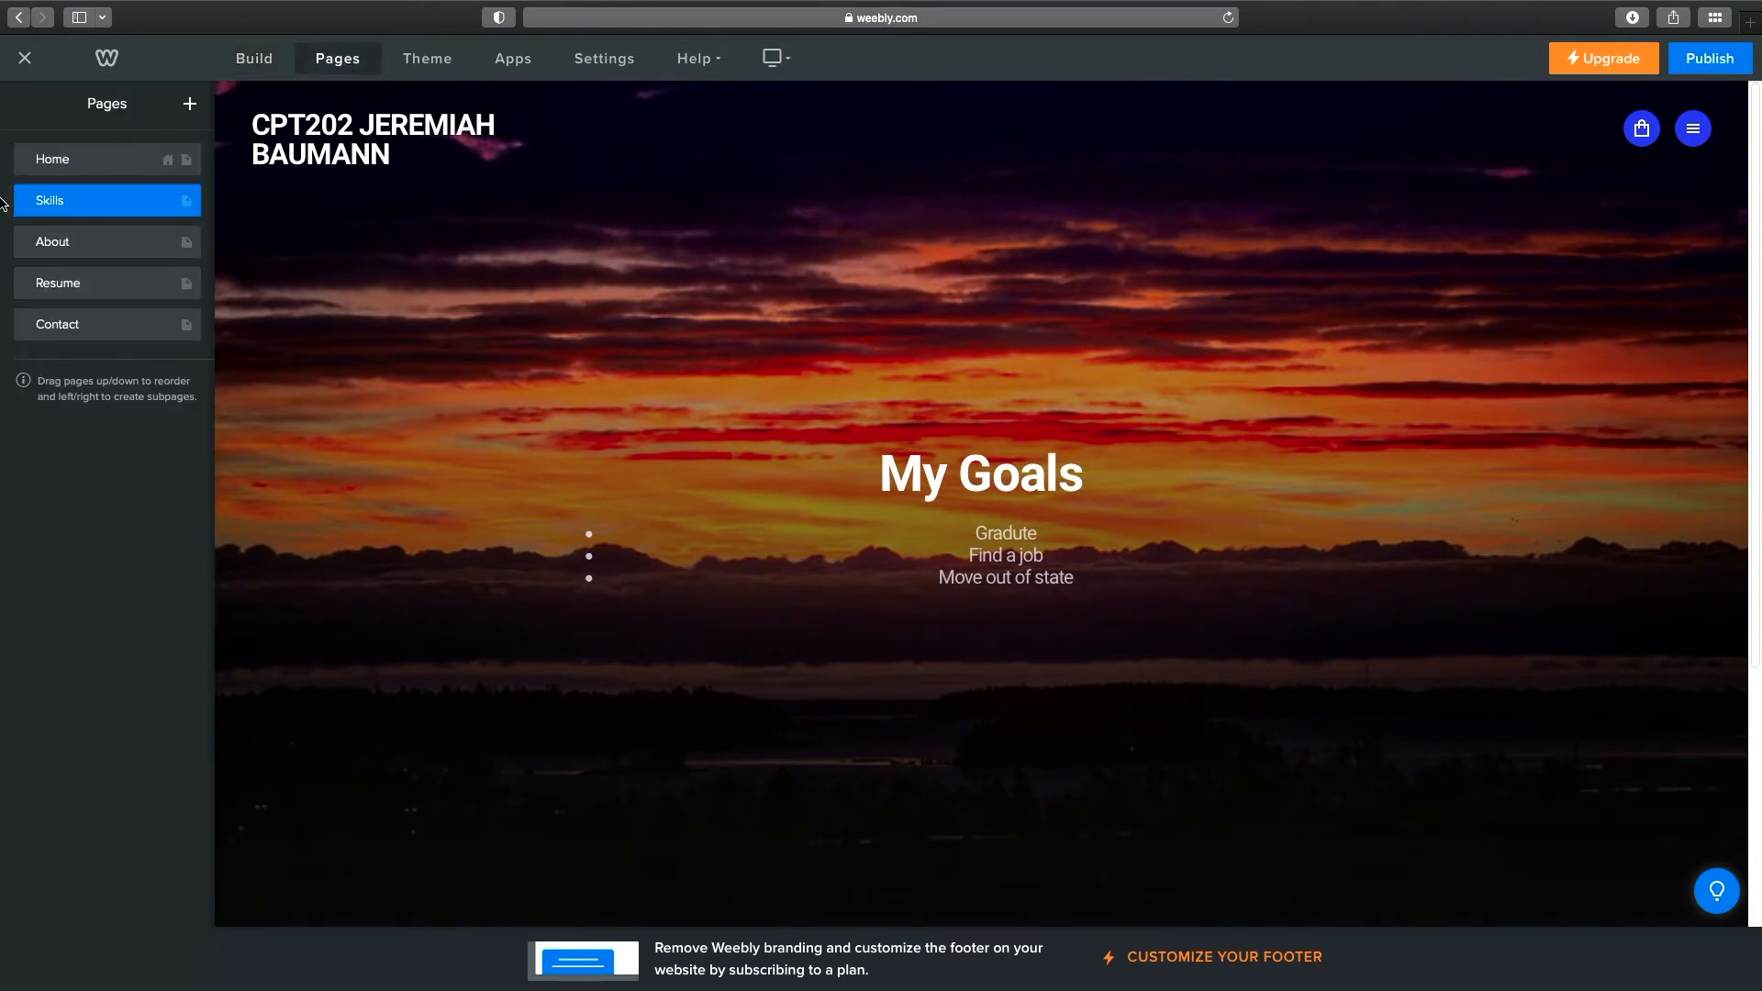
click(59, 204)
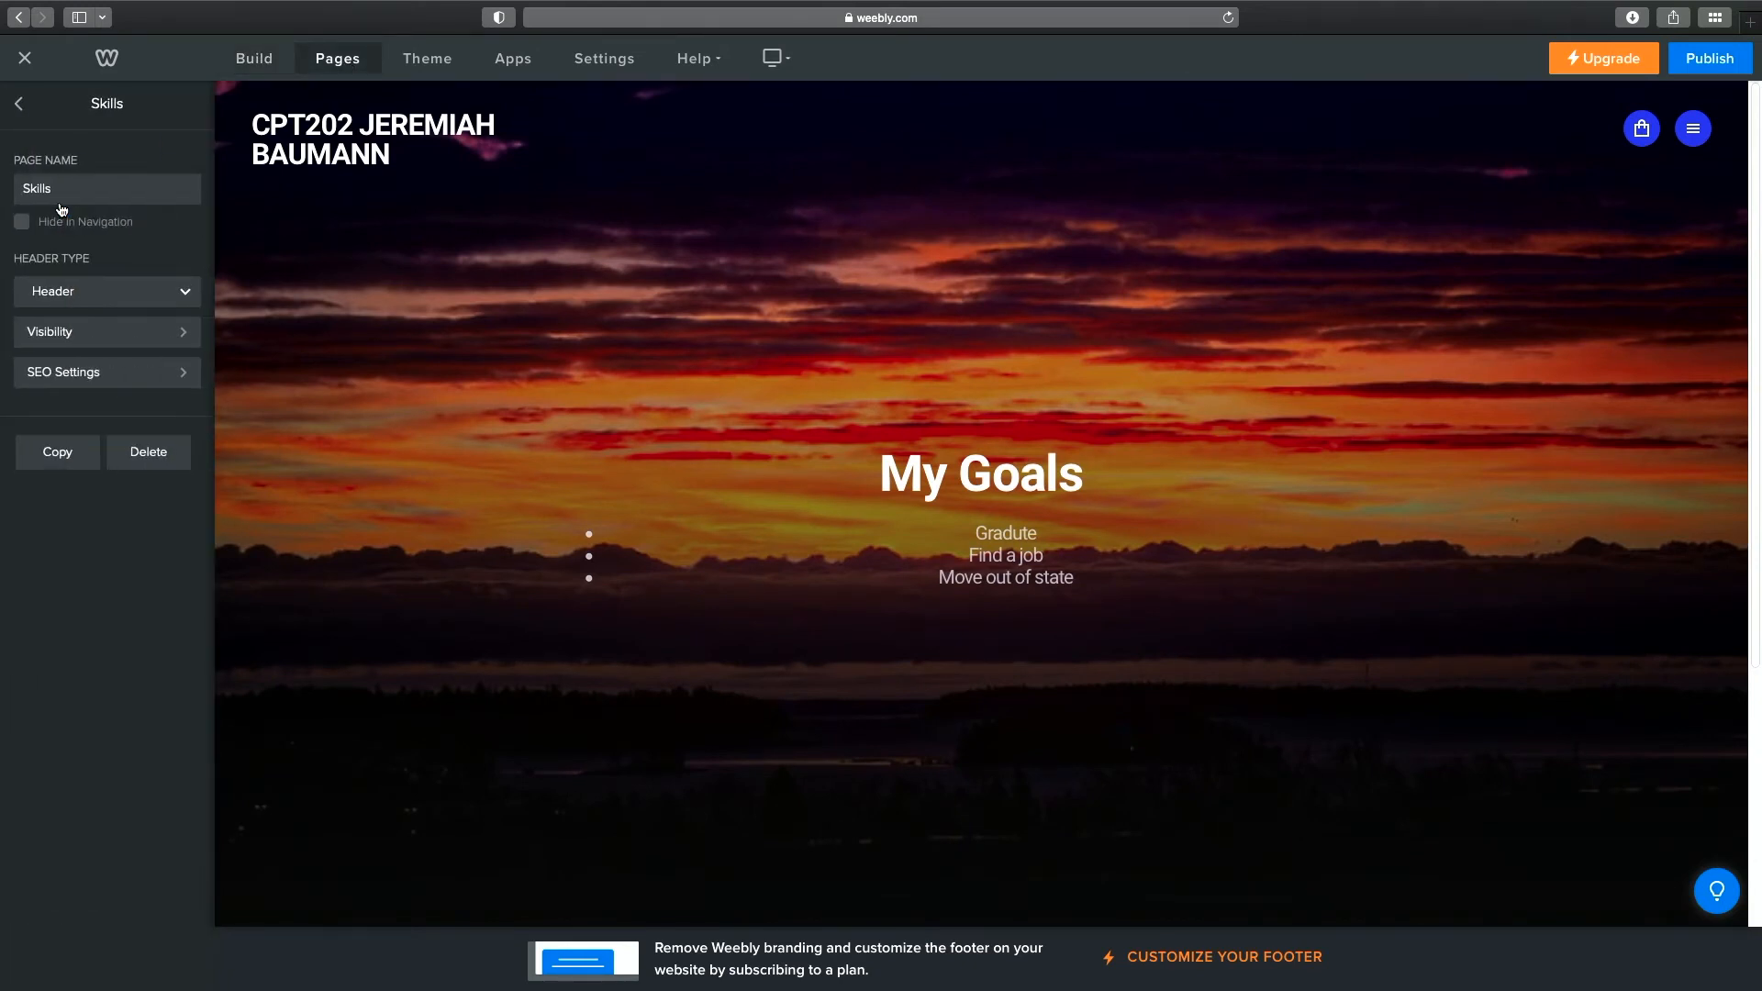
click(21, 104)
click(114, 253)
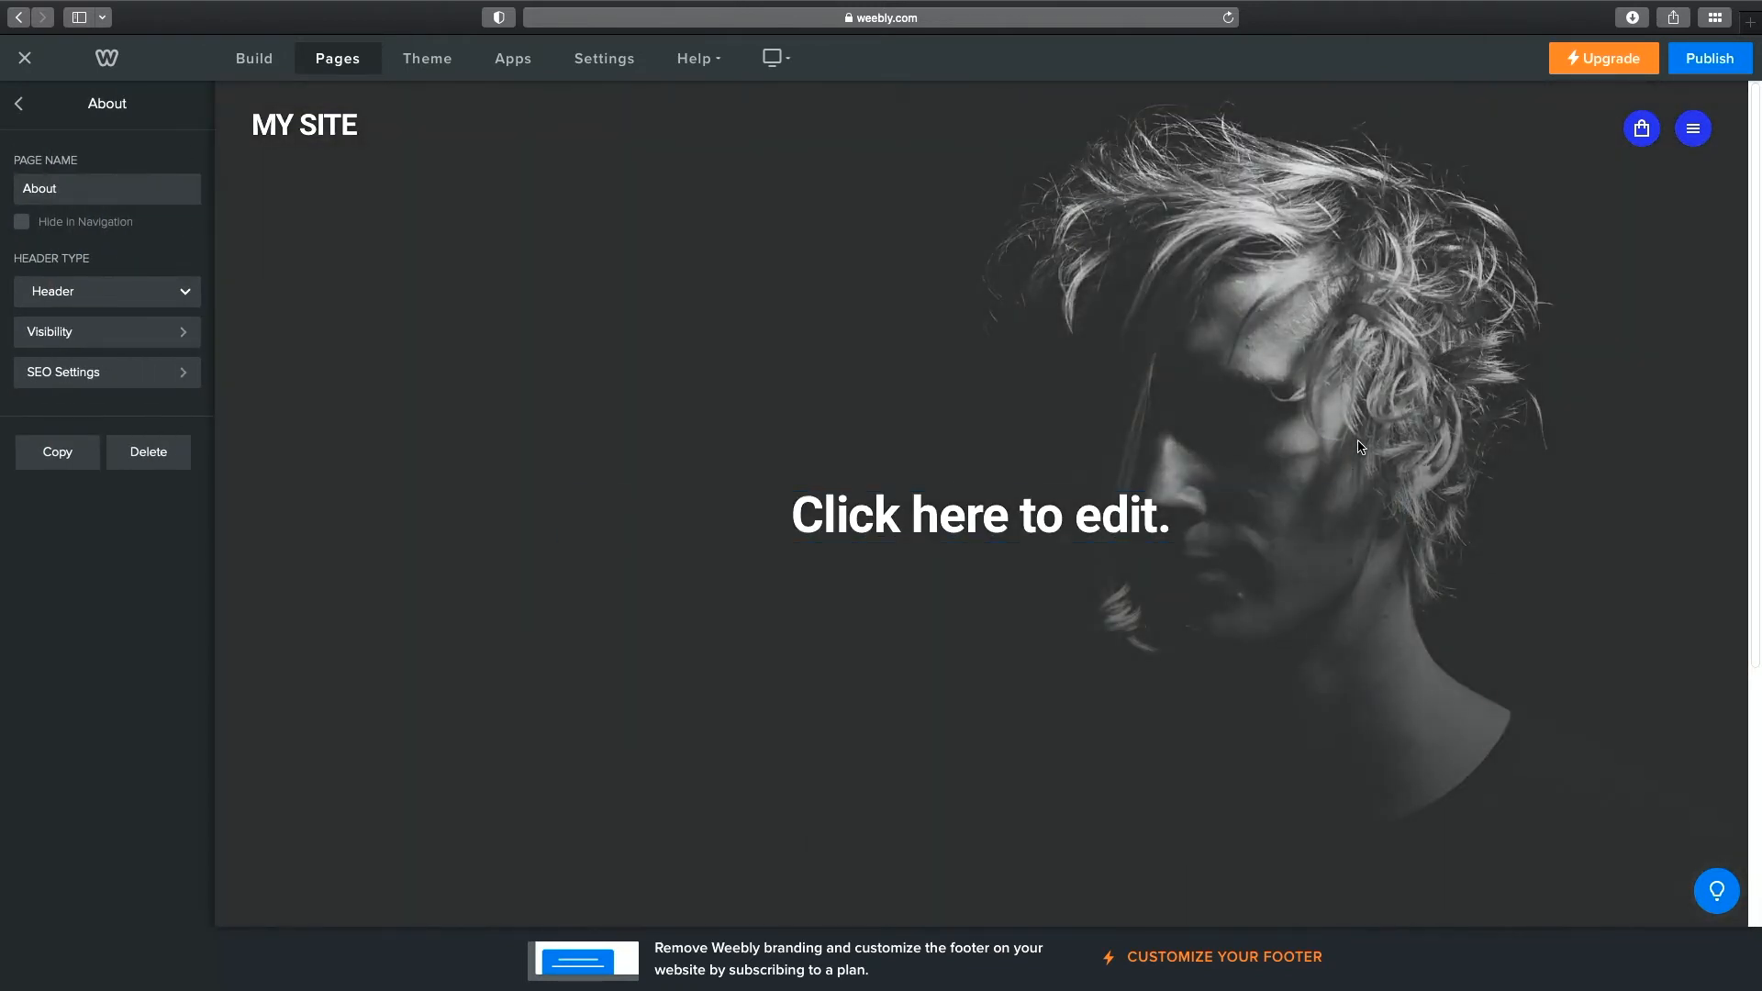
Select the About header and choose Replace Header Layout, bringing up the deletion warning.
scroll(1384, 394, down, 5)
click(1381, 397)
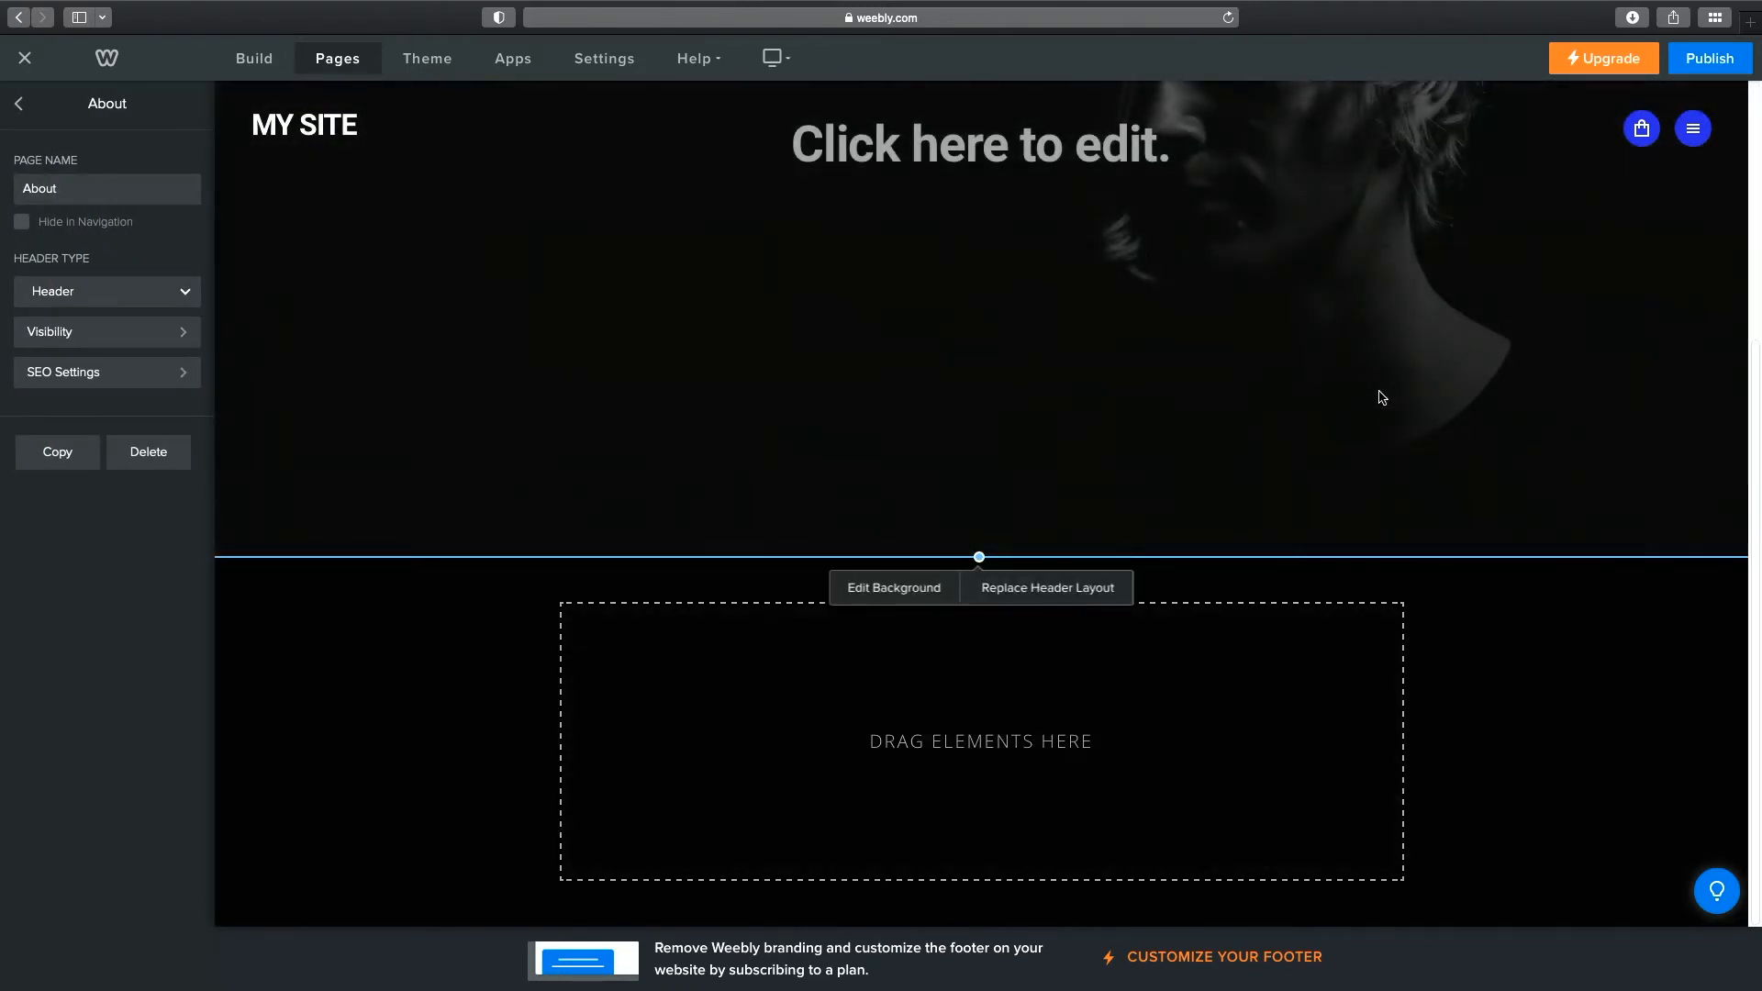
click(1039, 591)
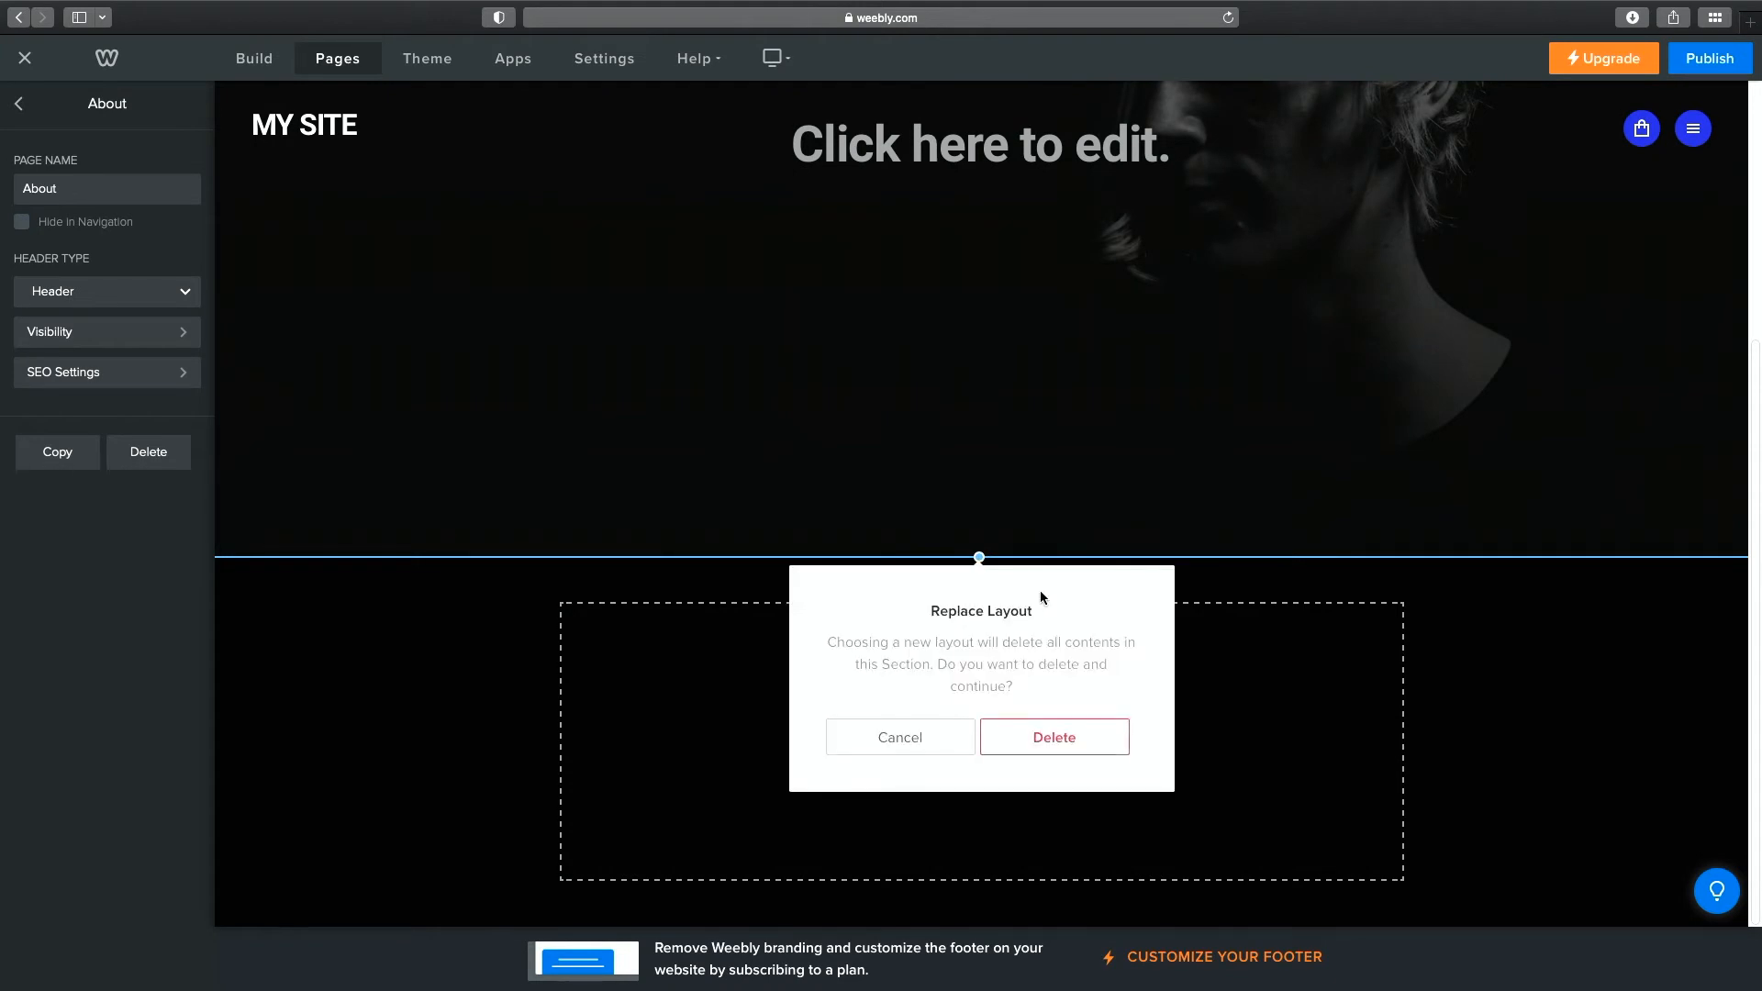
Confirm the layout replacement and recolour the About header background a dark navy blue.
click(1056, 738)
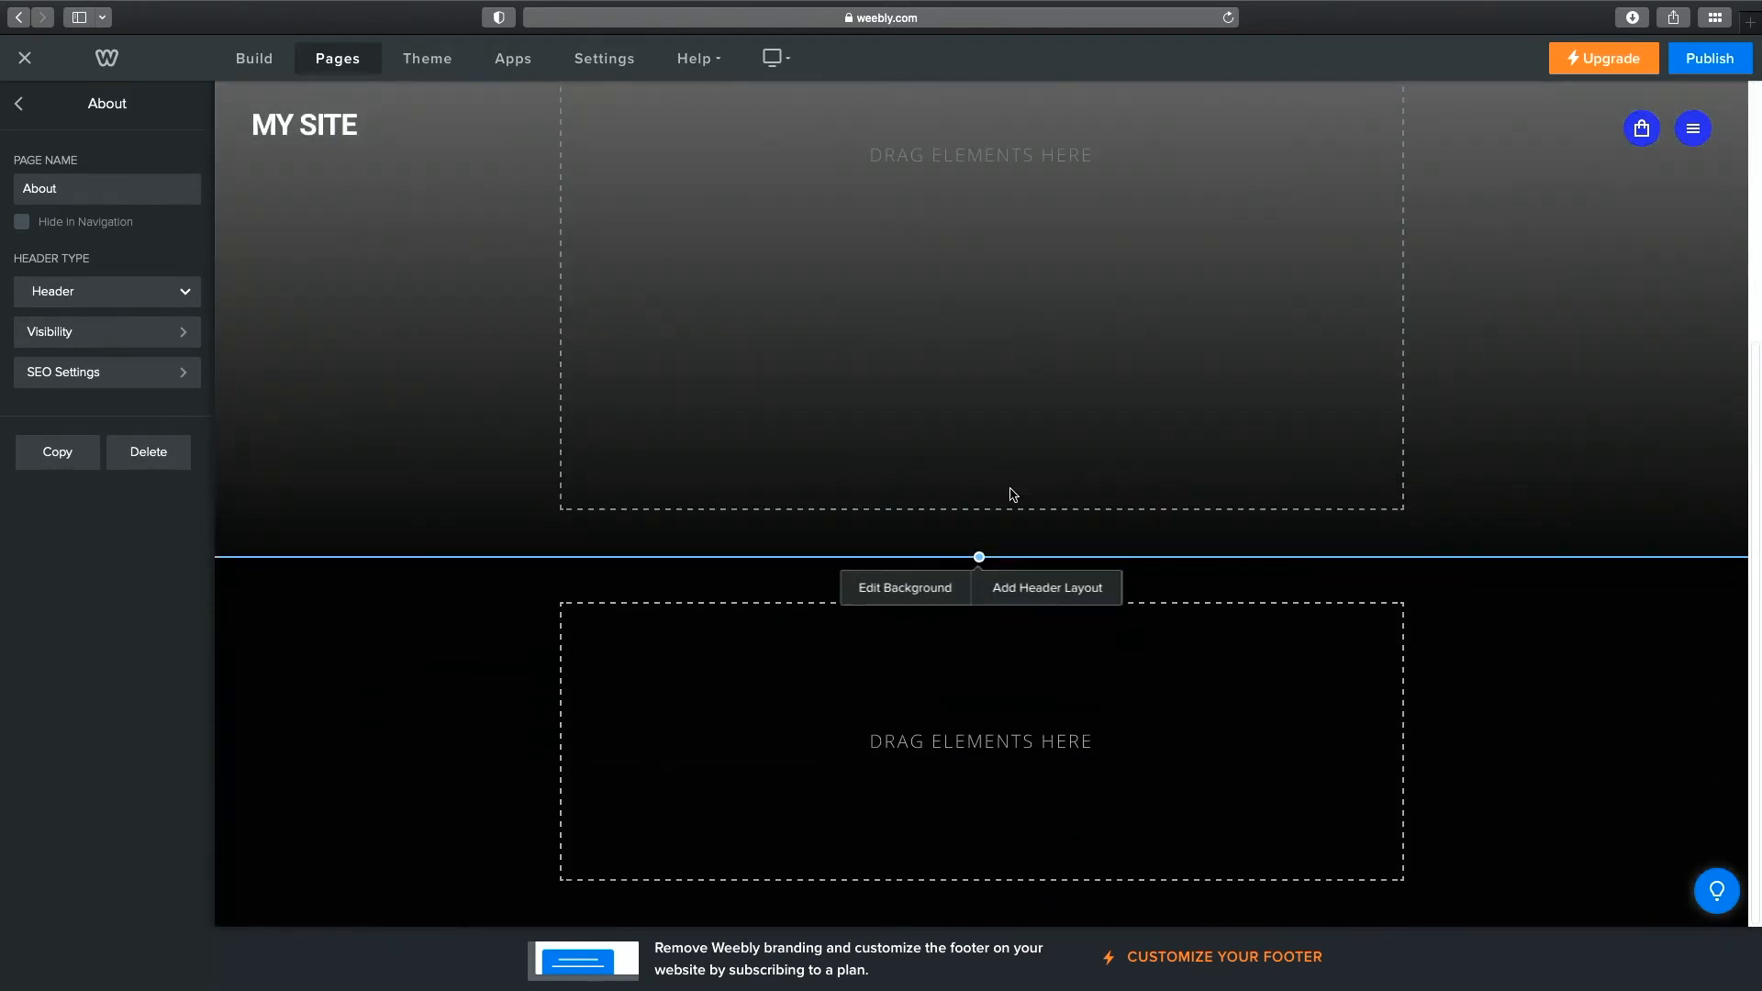
click(897, 588)
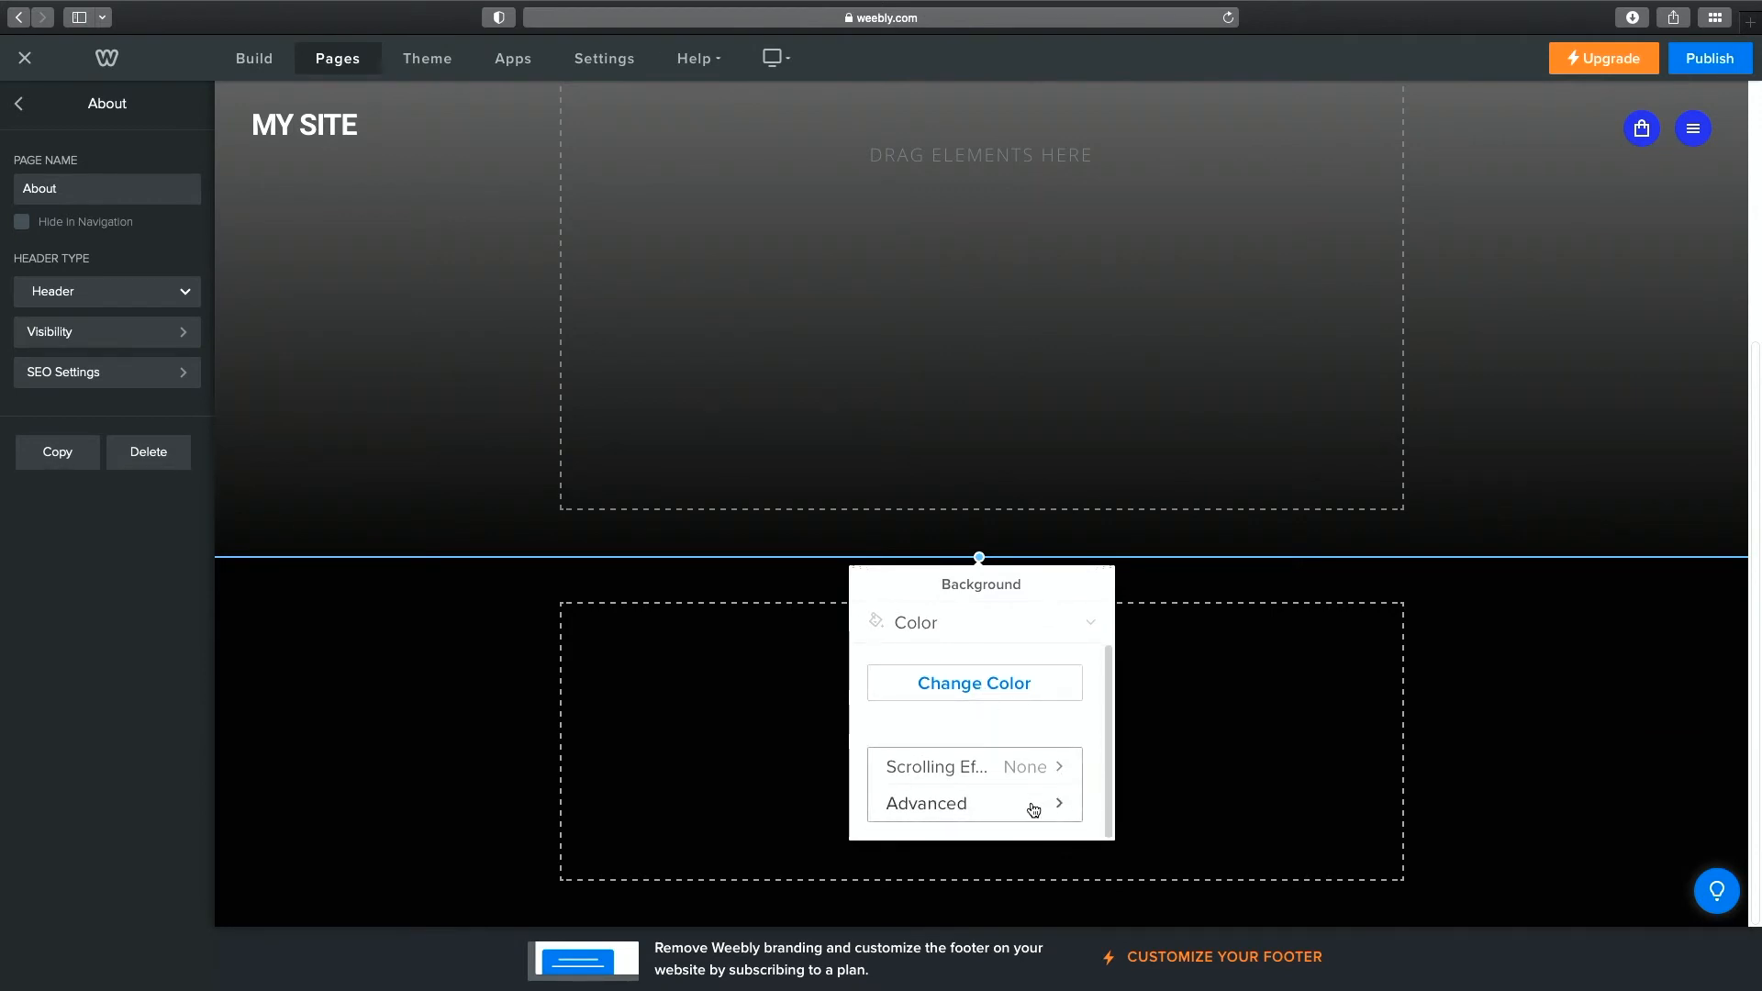
click(1015, 684)
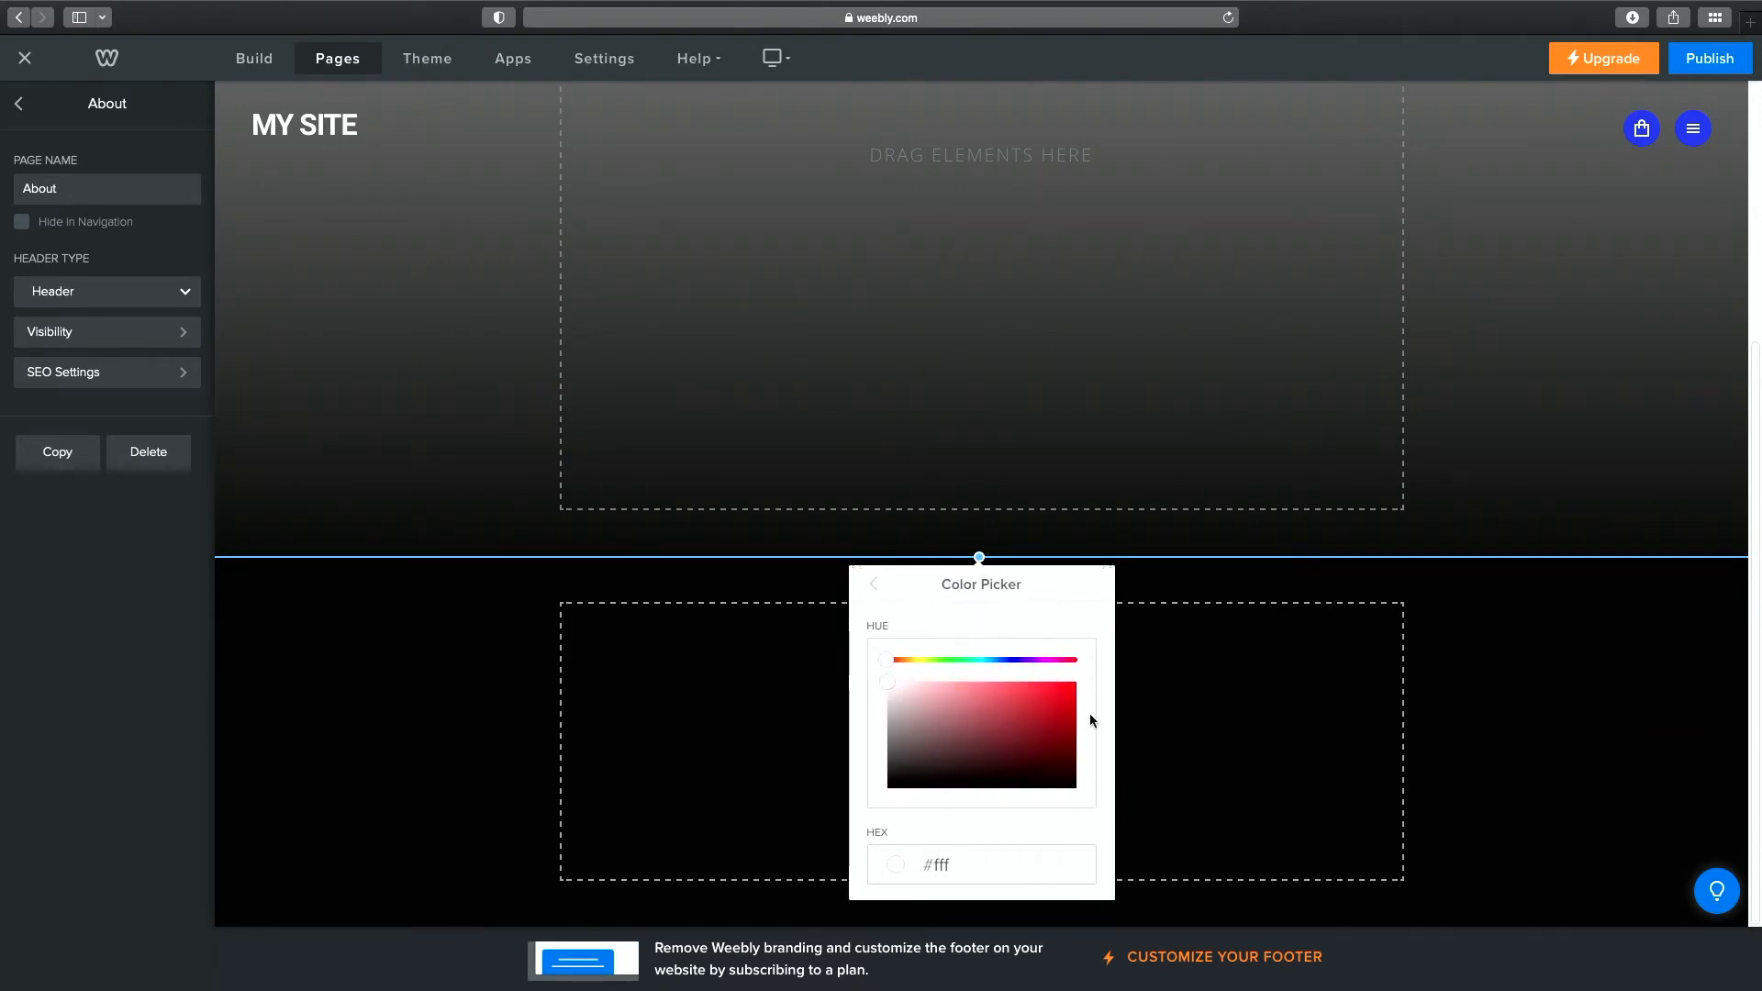
click(1065, 707)
drag(1064, 709, 1066, 715)
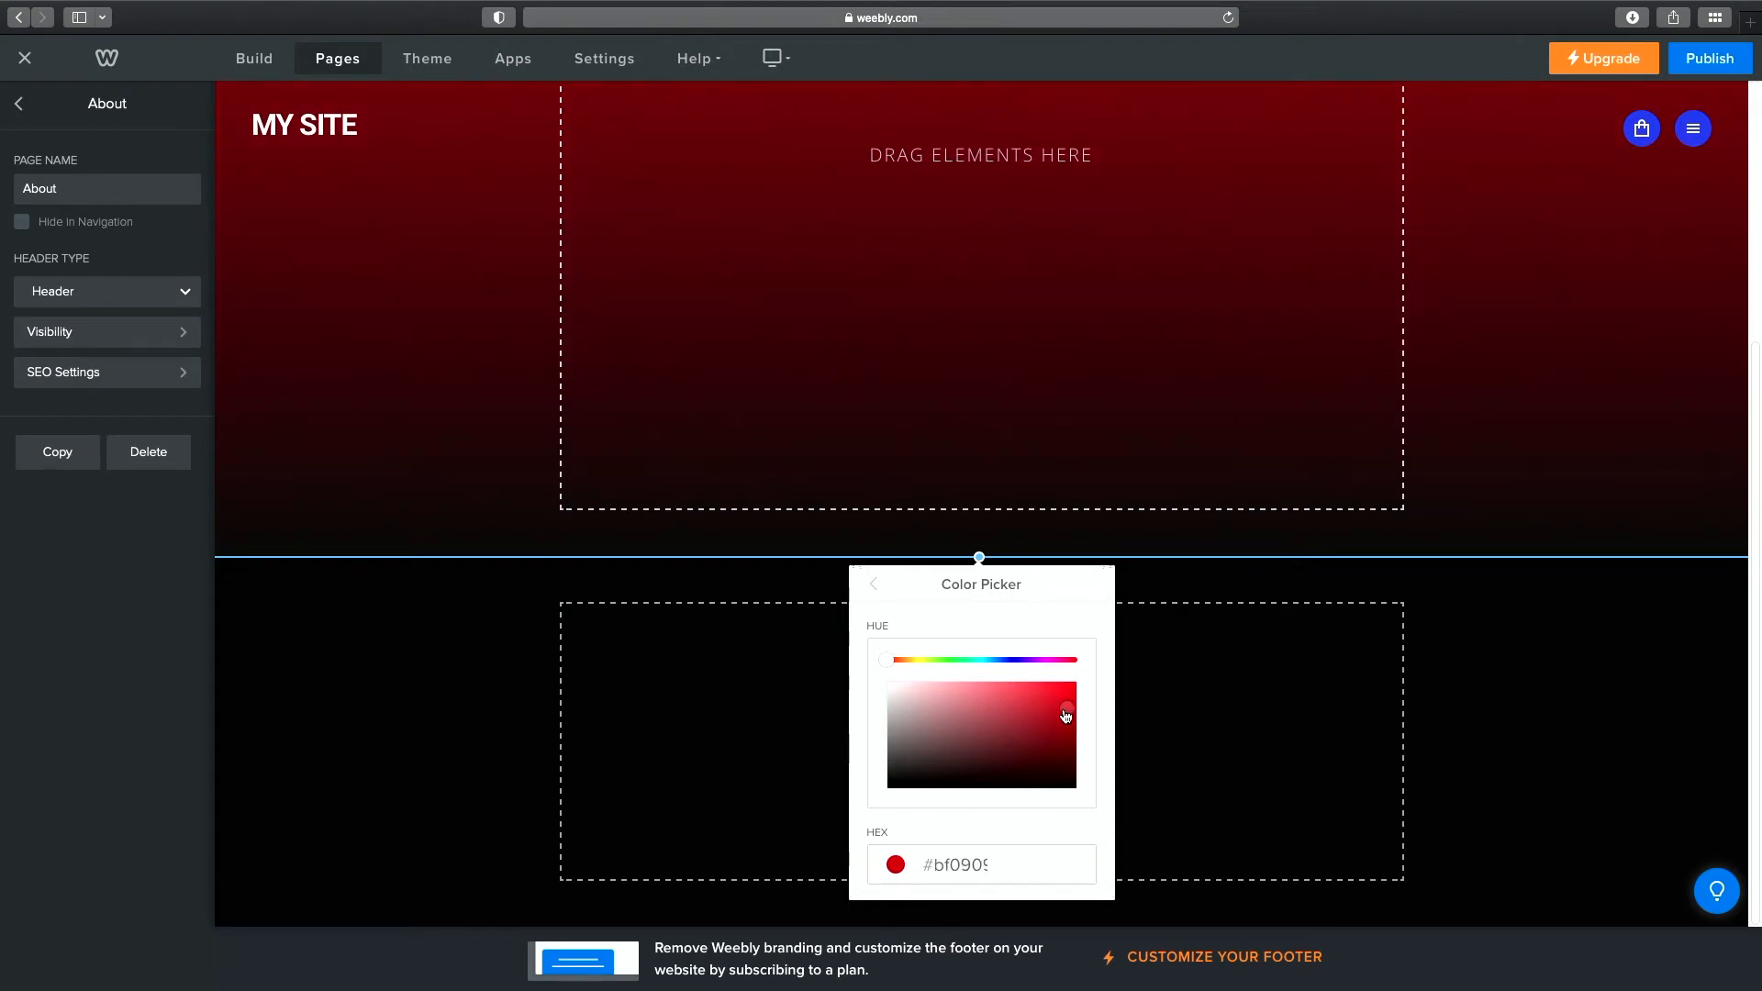
click(1009, 659)
mouse_move(1058, 734)
mouse_down()
mouse_move(1054, 768)
mouse_move(1056, 743)
mouse_up()
click(1321, 582)
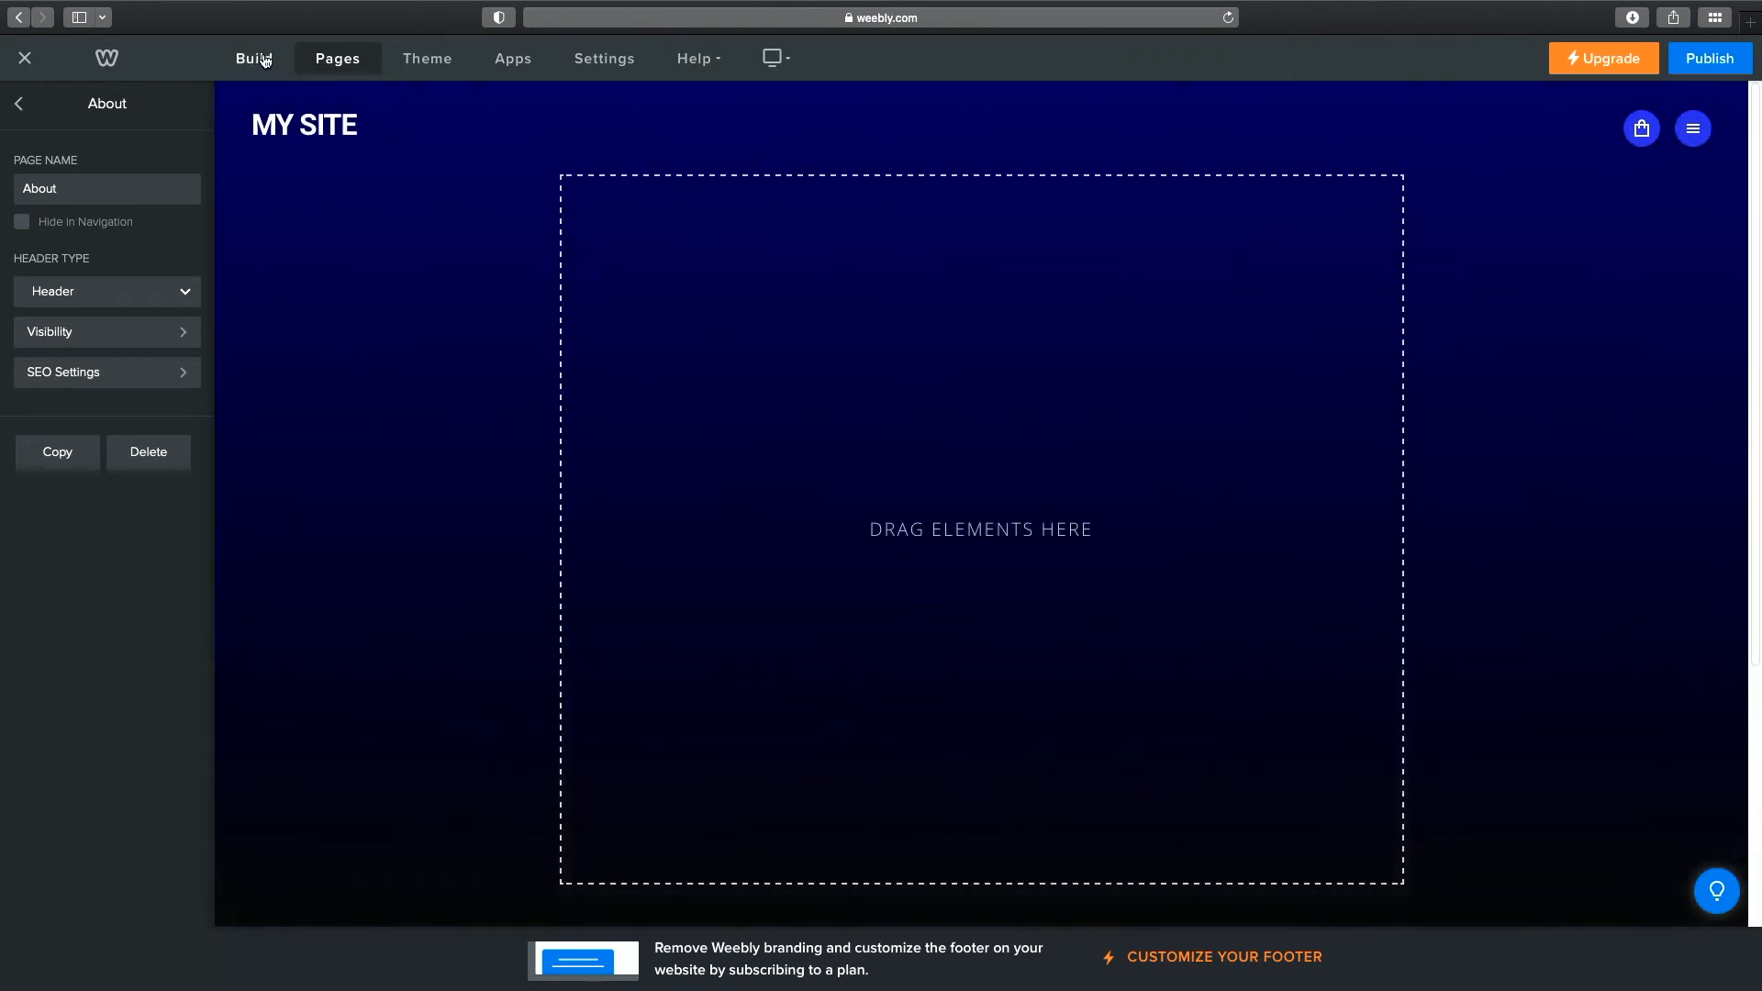
Add a title with the owner's full name to the About header, with an Image element placed beside it.
click(265, 62)
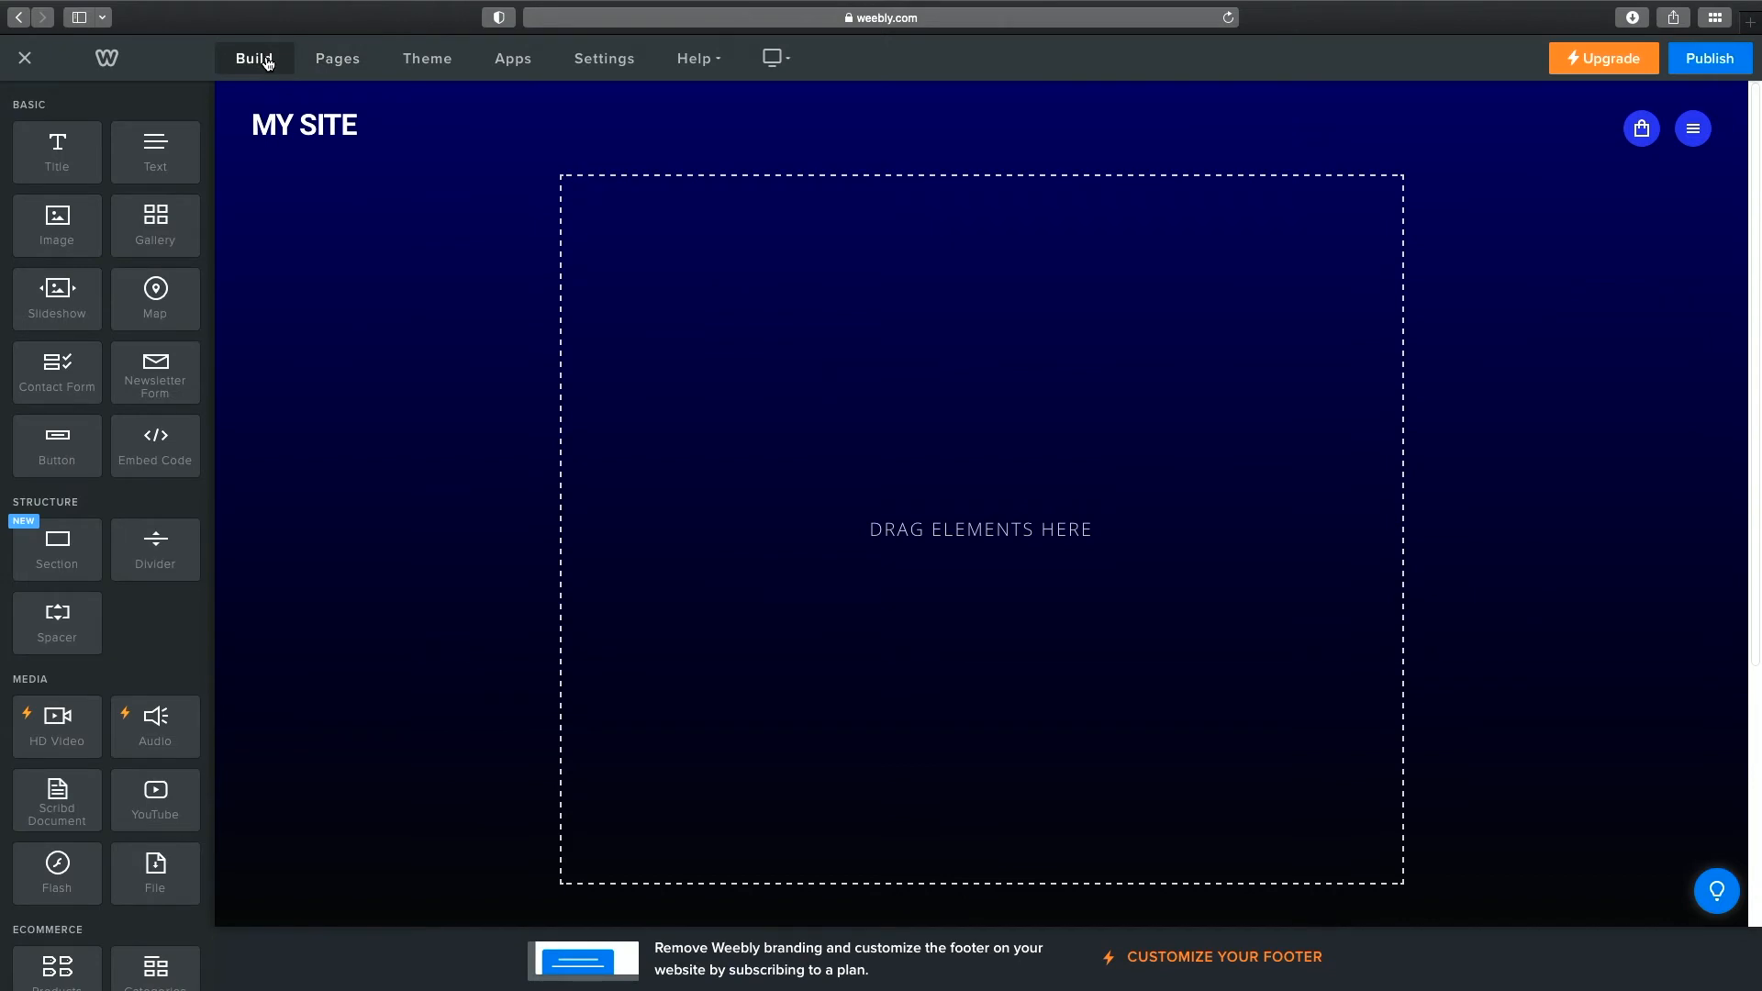
drag(65, 165, 1009, 426)
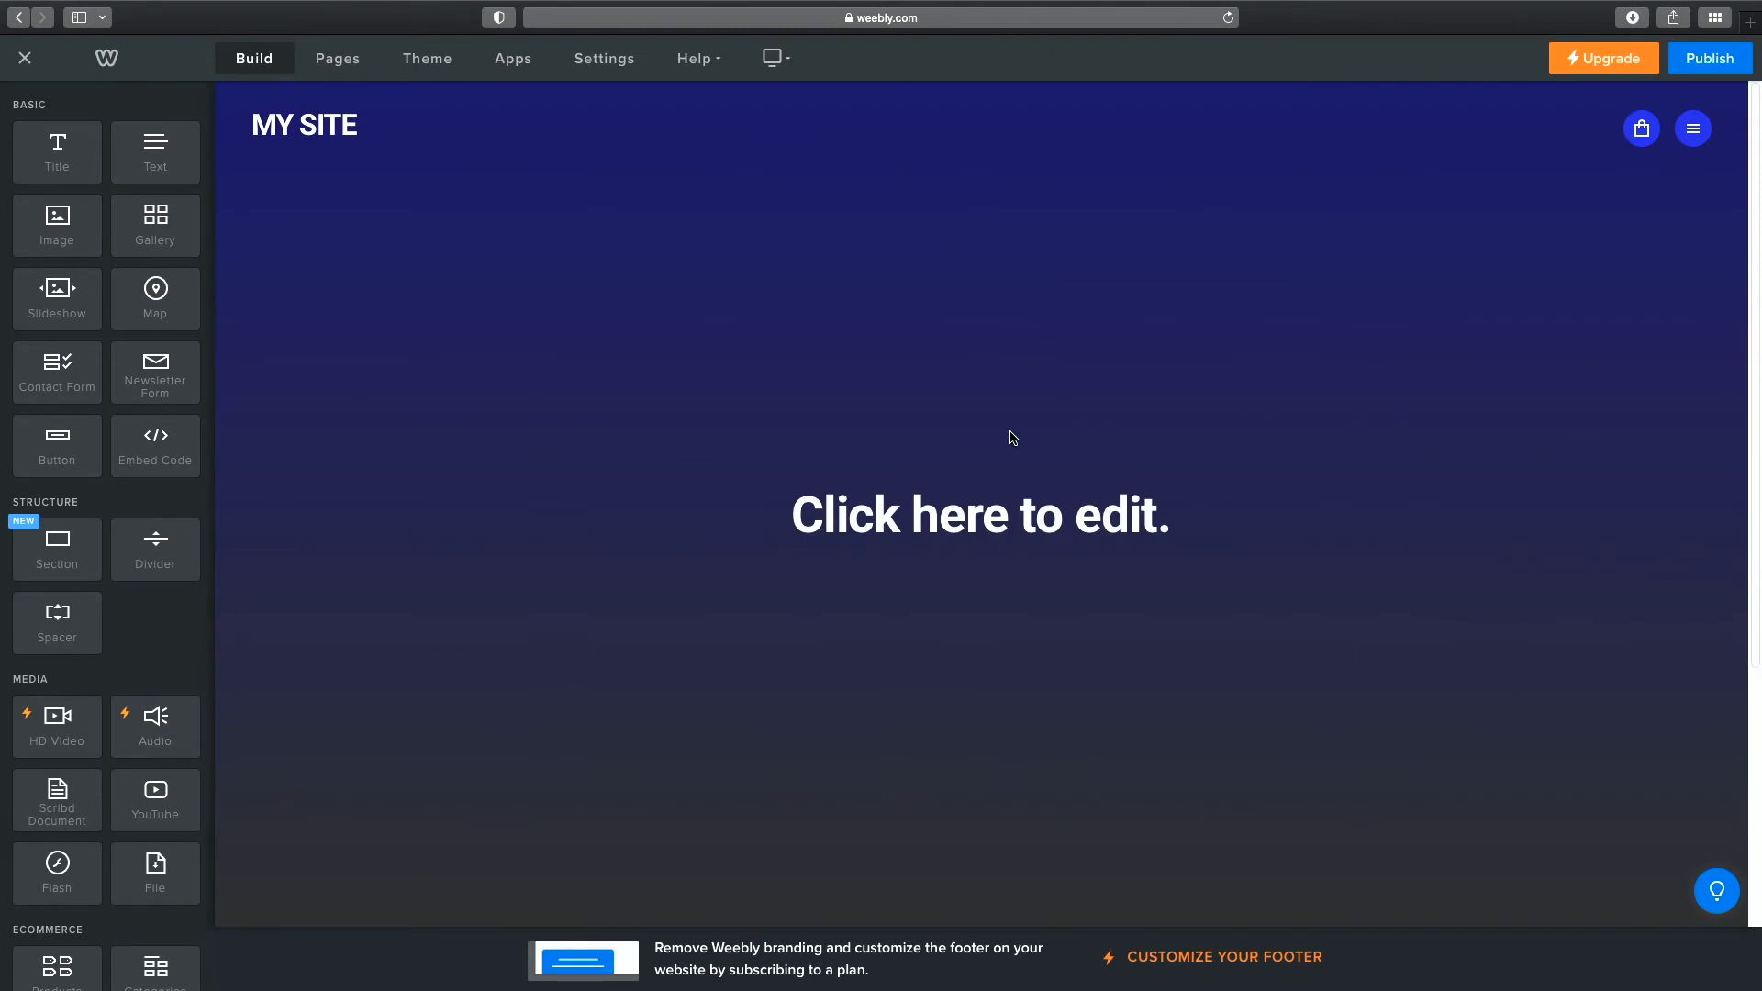
click(1014, 515)
text(Jeremiah Baumann)
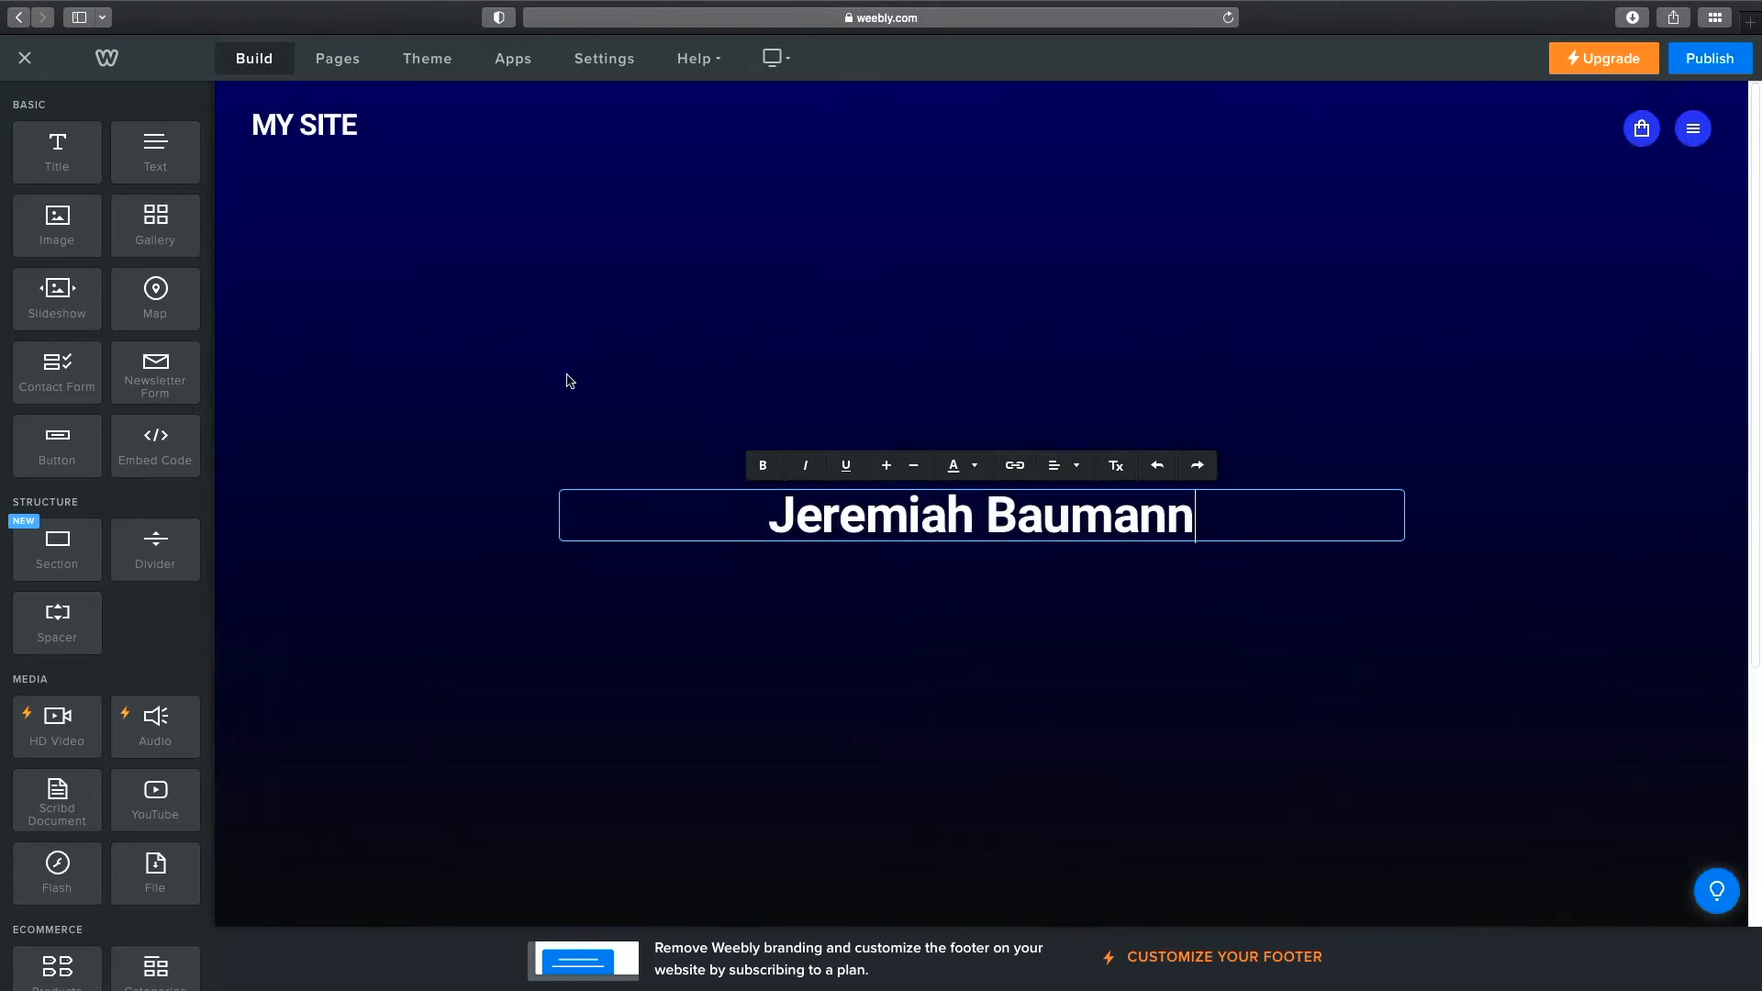
drag(63, 227, 1449, 523)
drag(1442, 524, 1413, 523)
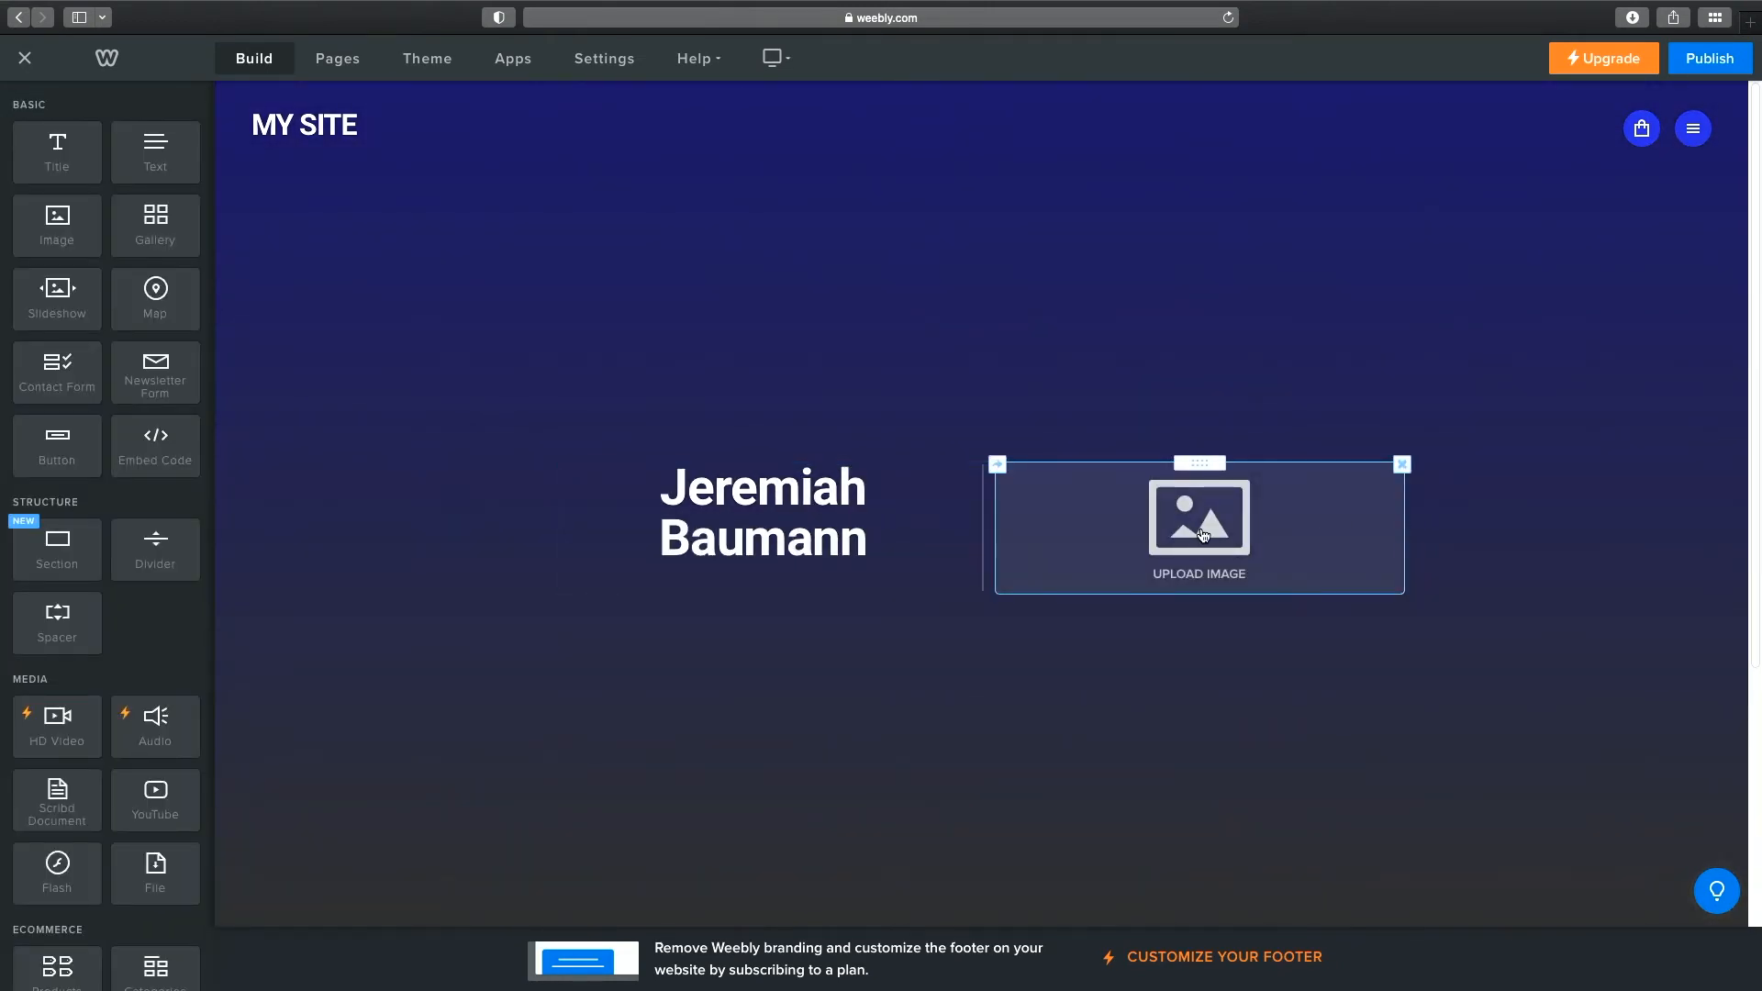
Upload the portrait PNG from the Desktop into the image block beside the name.
click(1203, 536)
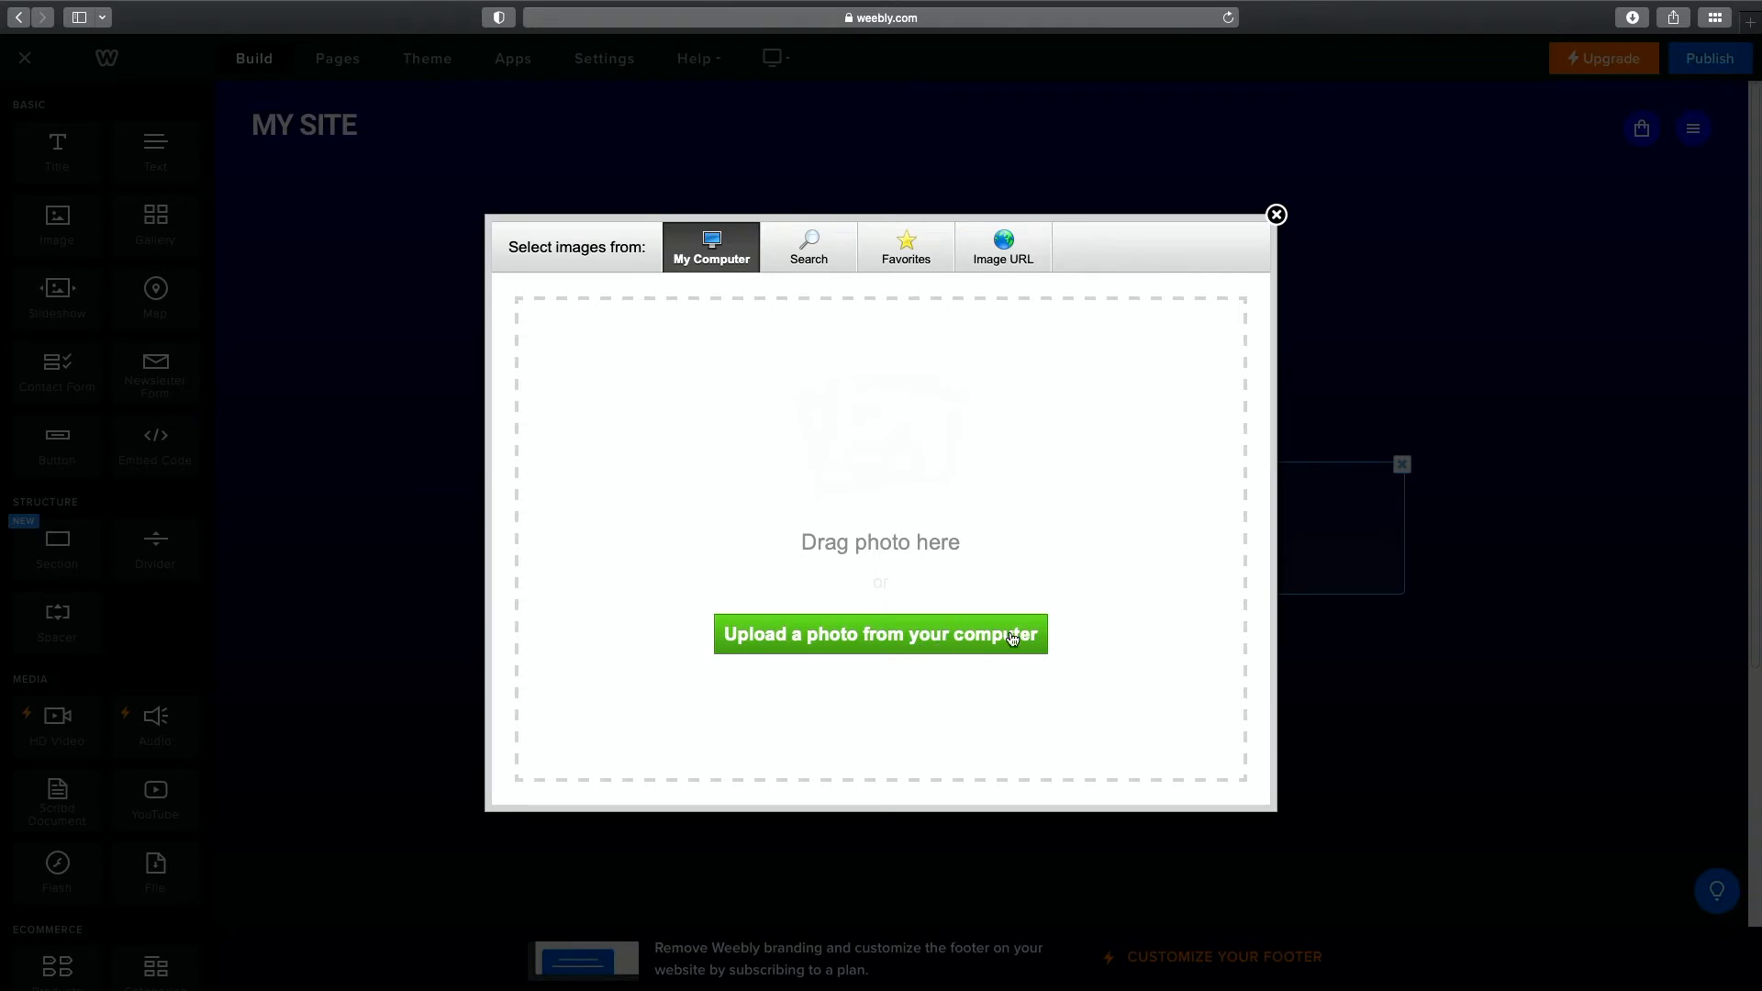
click(953, 637)
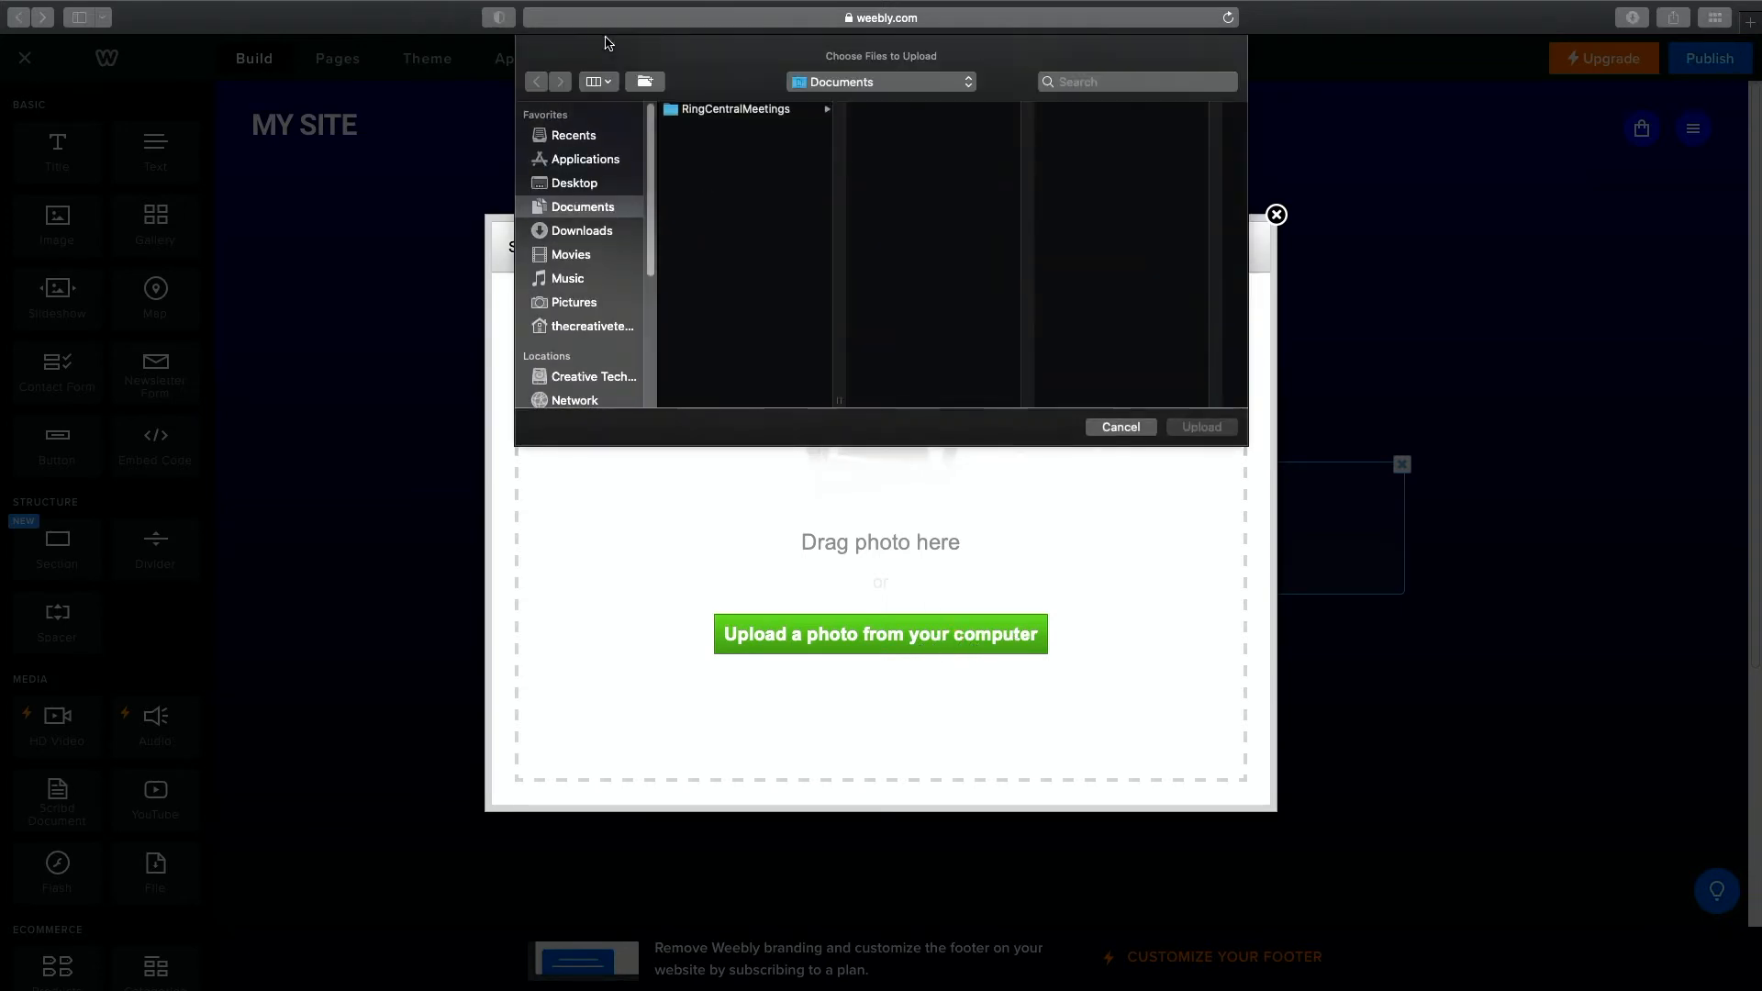
click(615, 186)
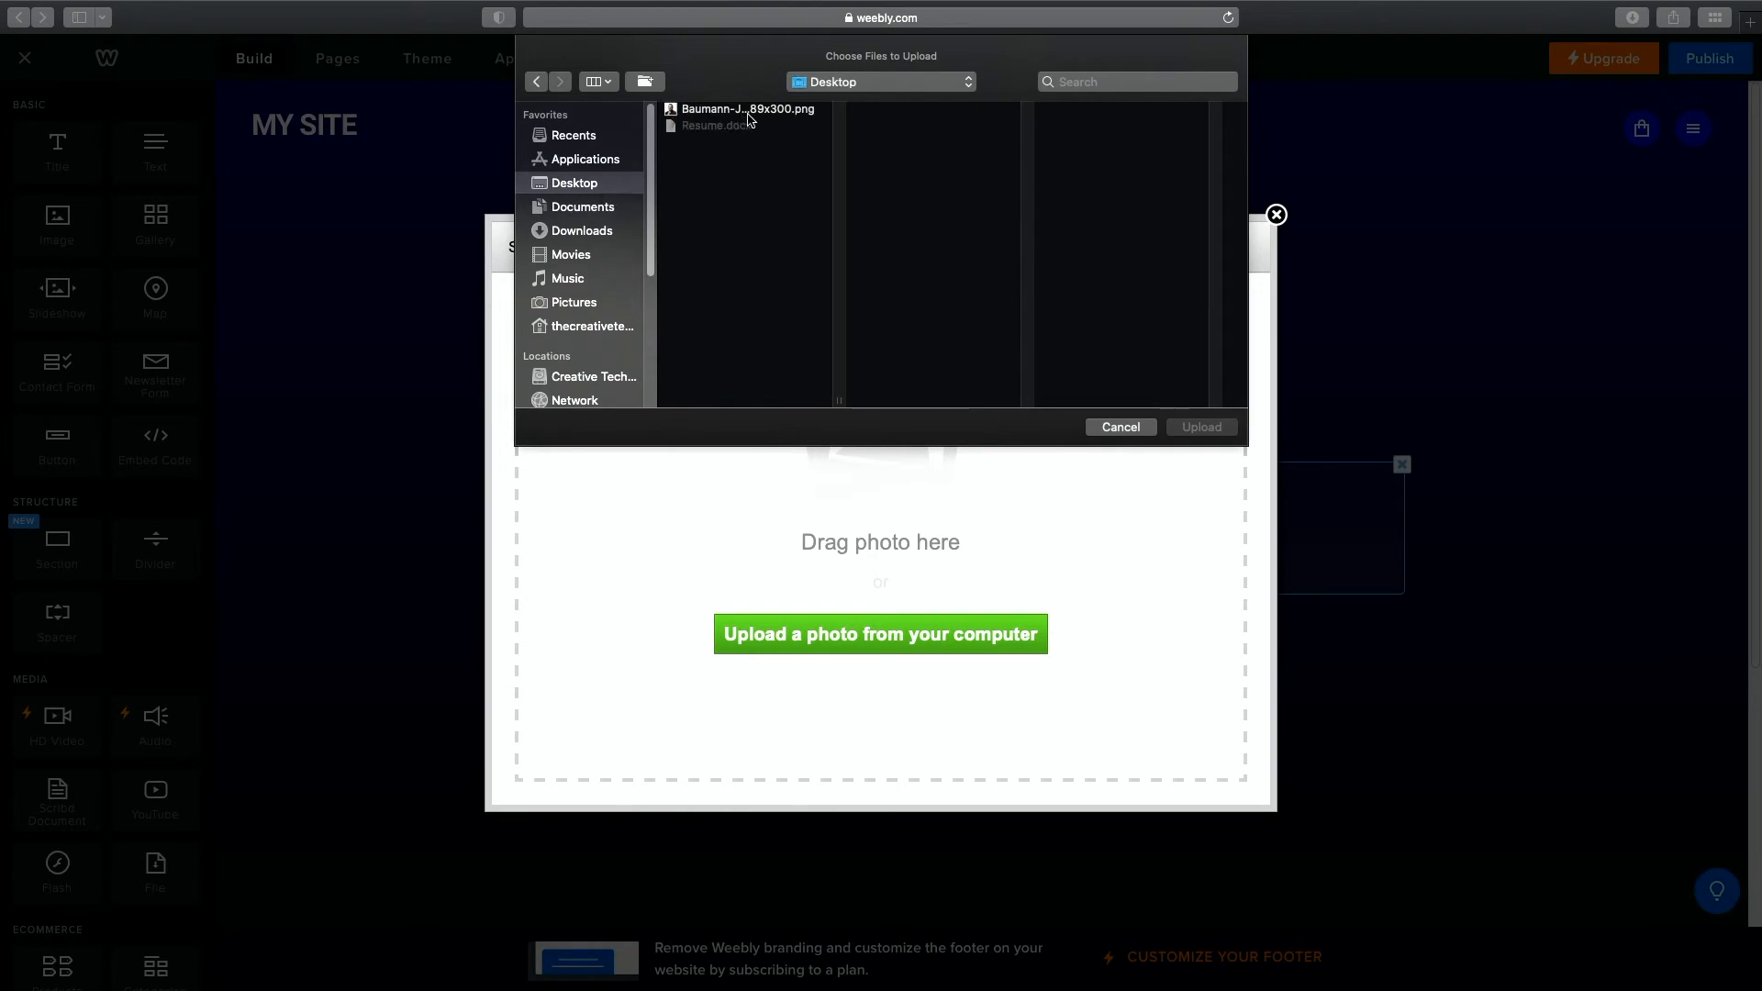
click(747, 110)
click(1202, 428)
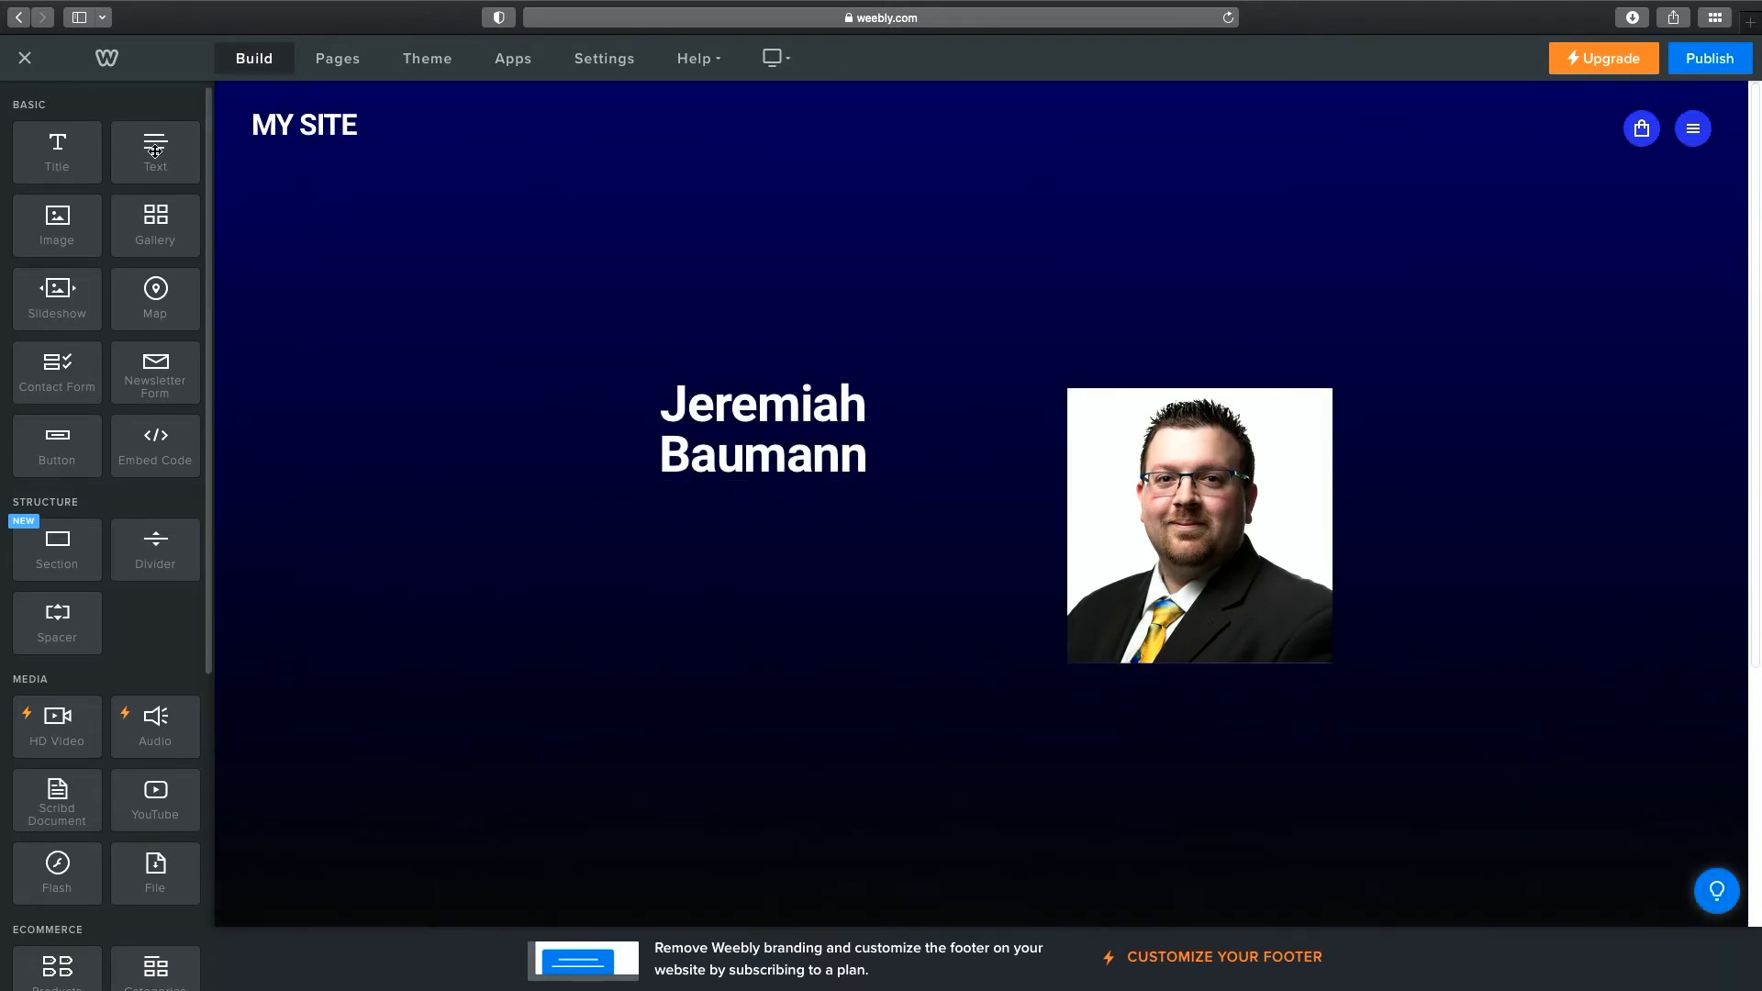
Drop a Text element under the name title and leave it as an empty placeholder.
drag(155, 152, 805, 472)
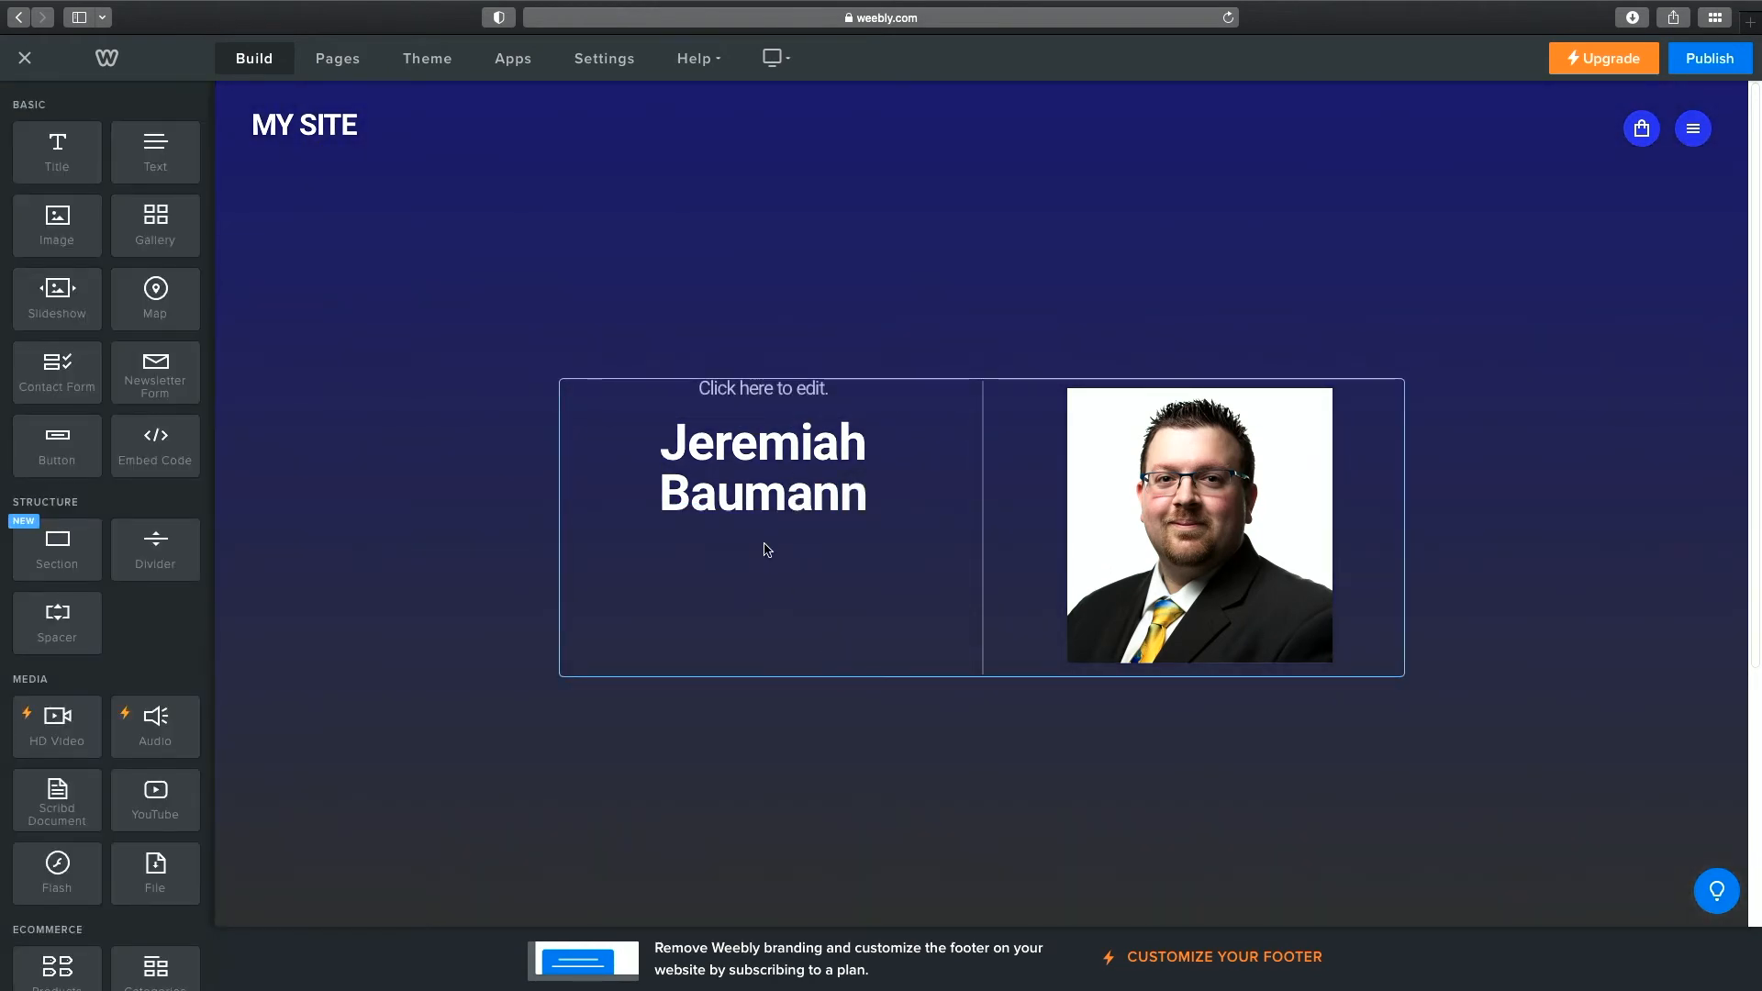
click(835, 447)
click(833, 558)
drag(766, 378, 771, 501)
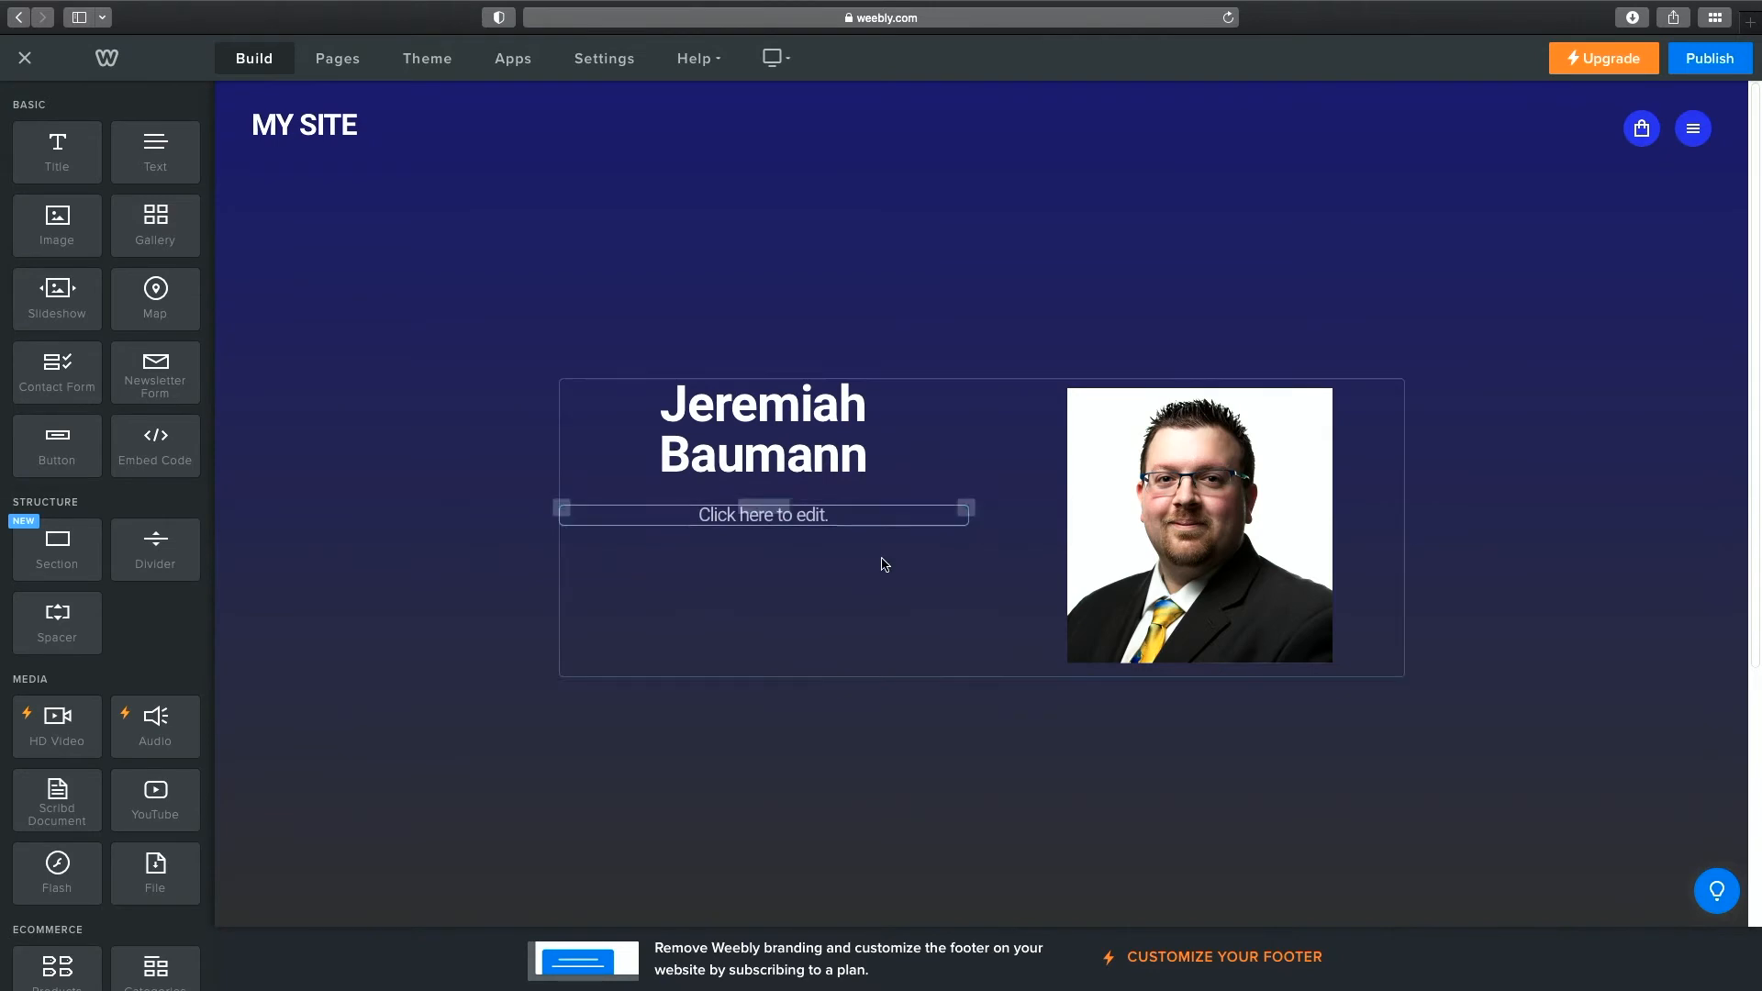
click(808, 515)
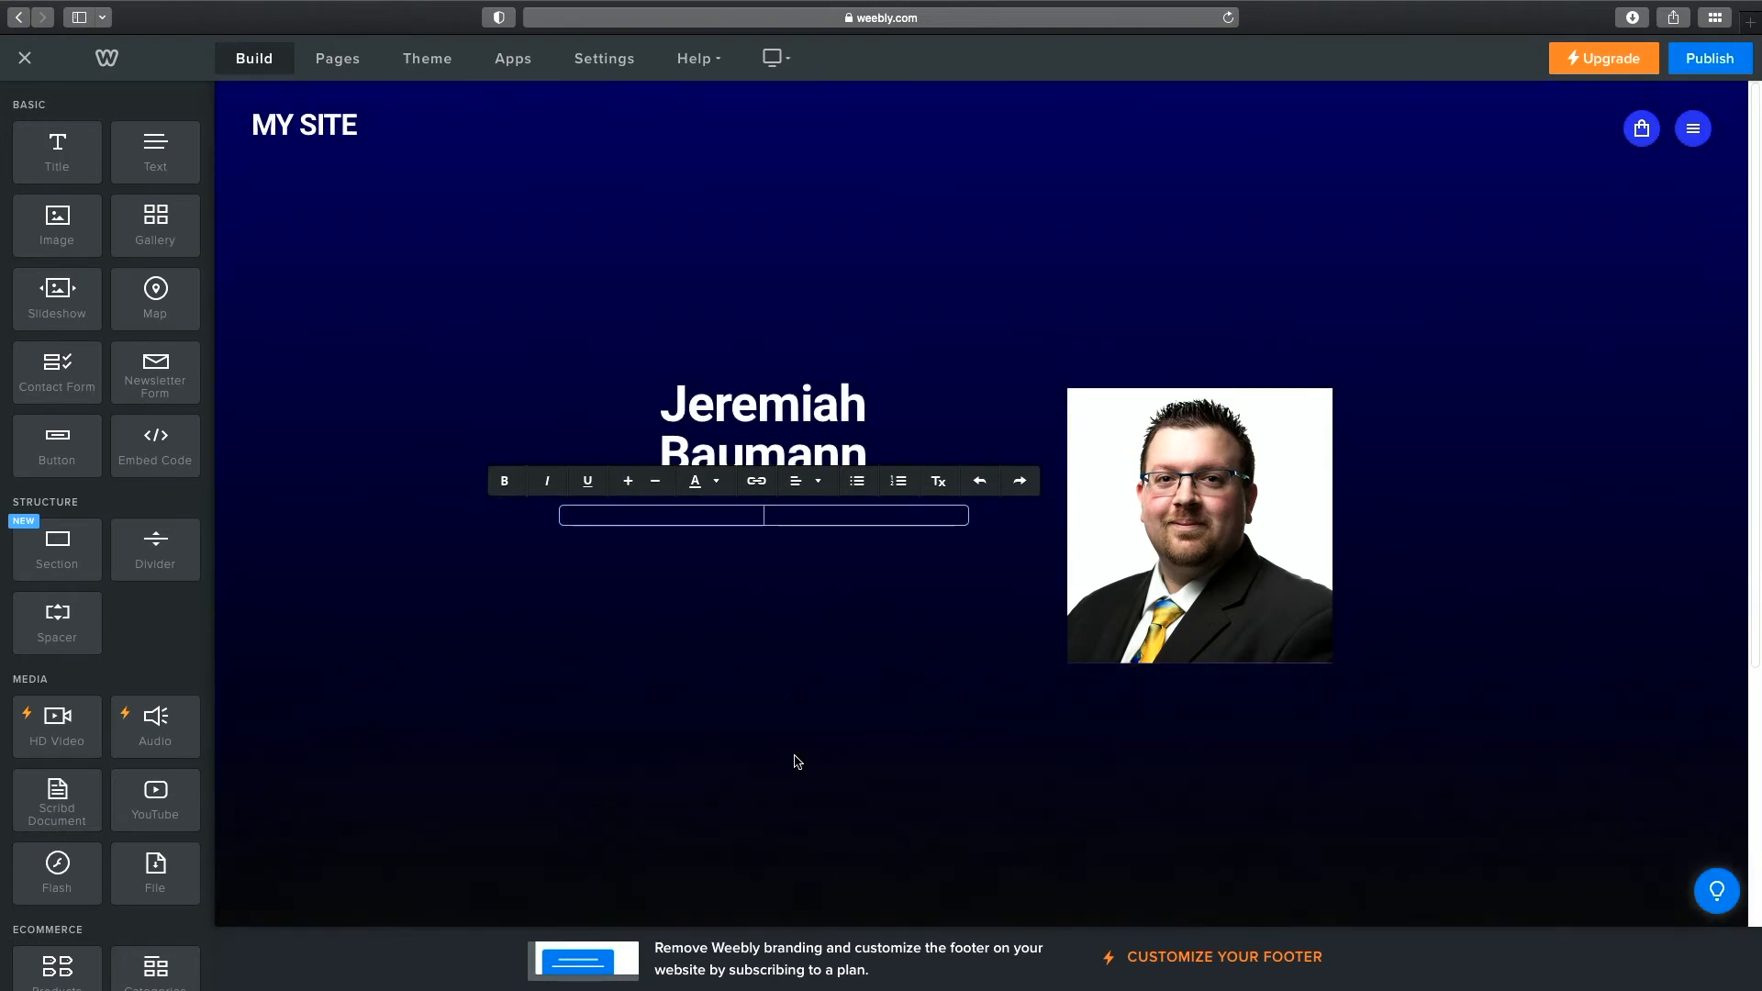
click(785, 746)
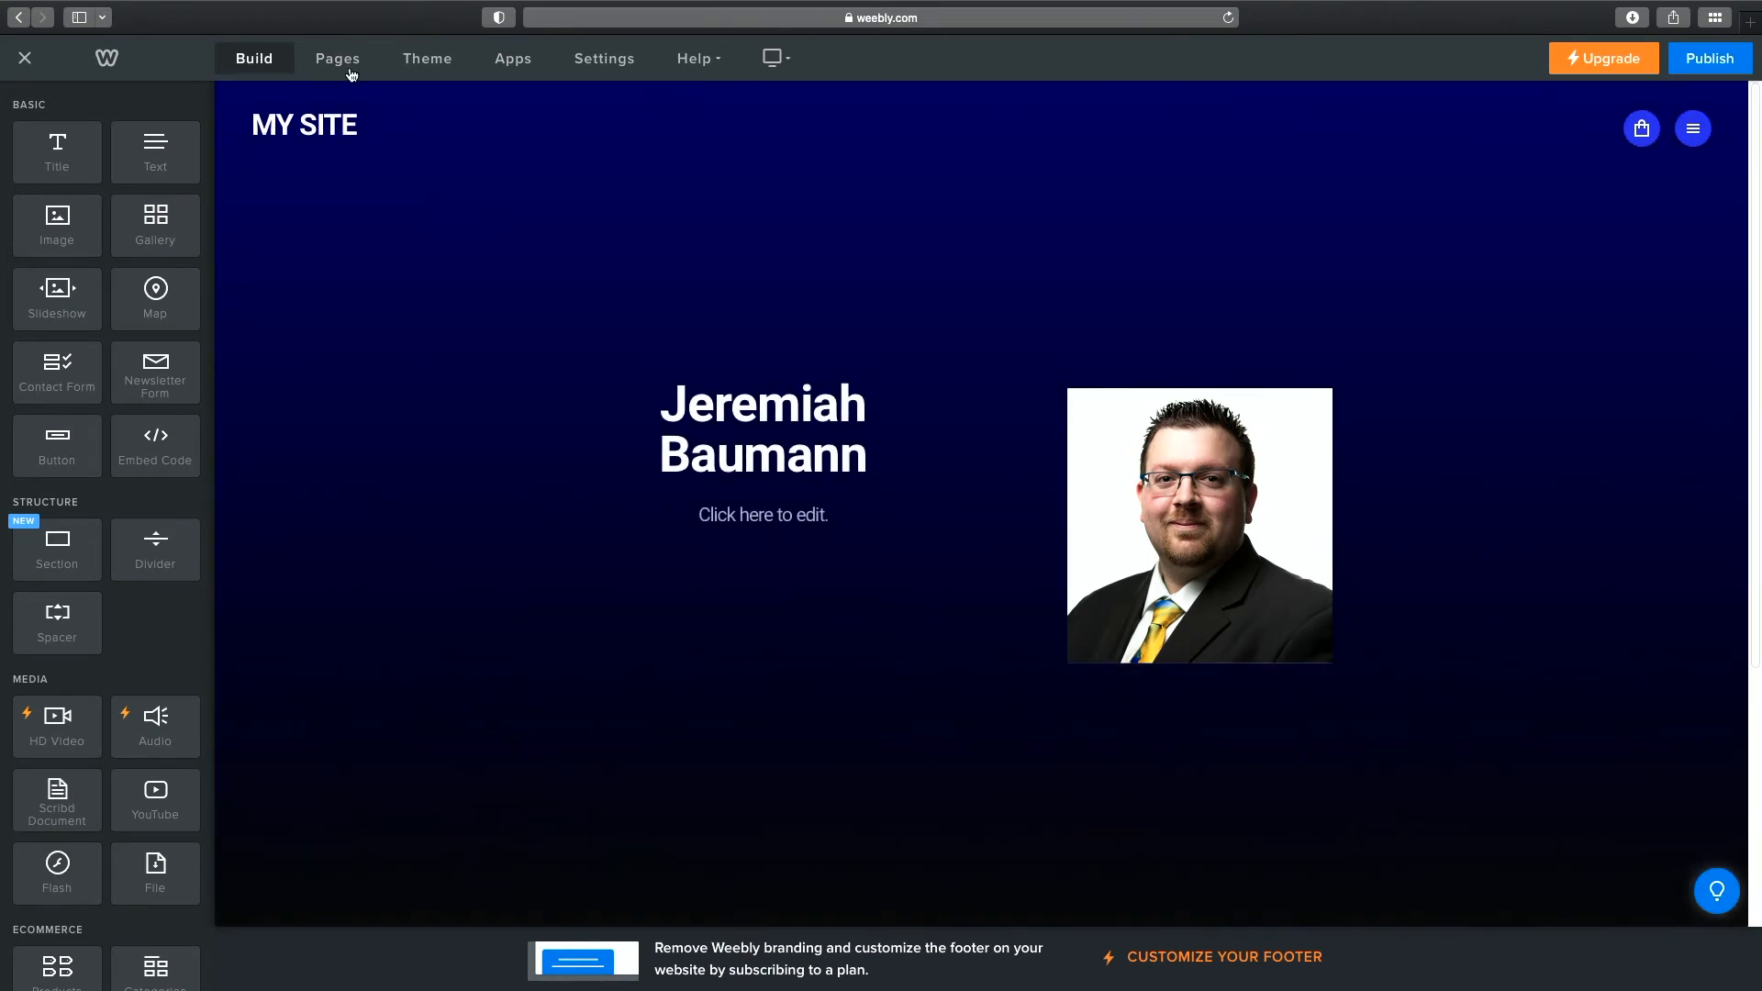
click(347, 69)
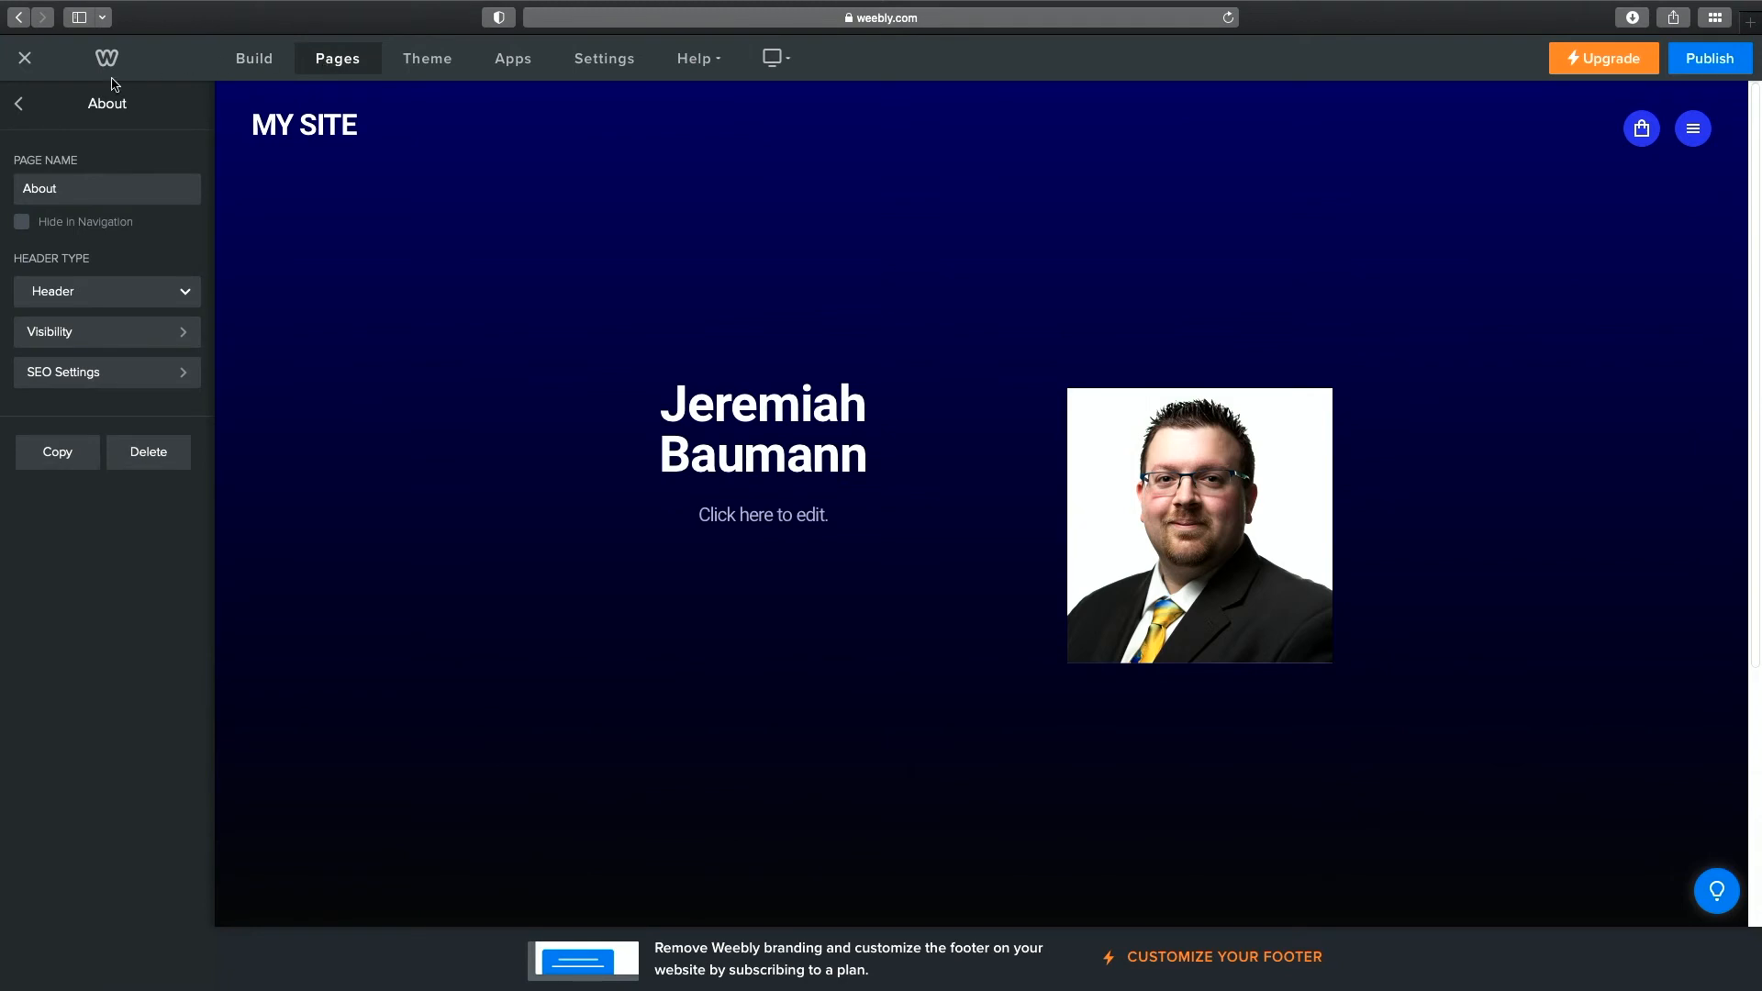
Go back to the pages list, open the Resume page and scroll to its header.
click(9, 102)
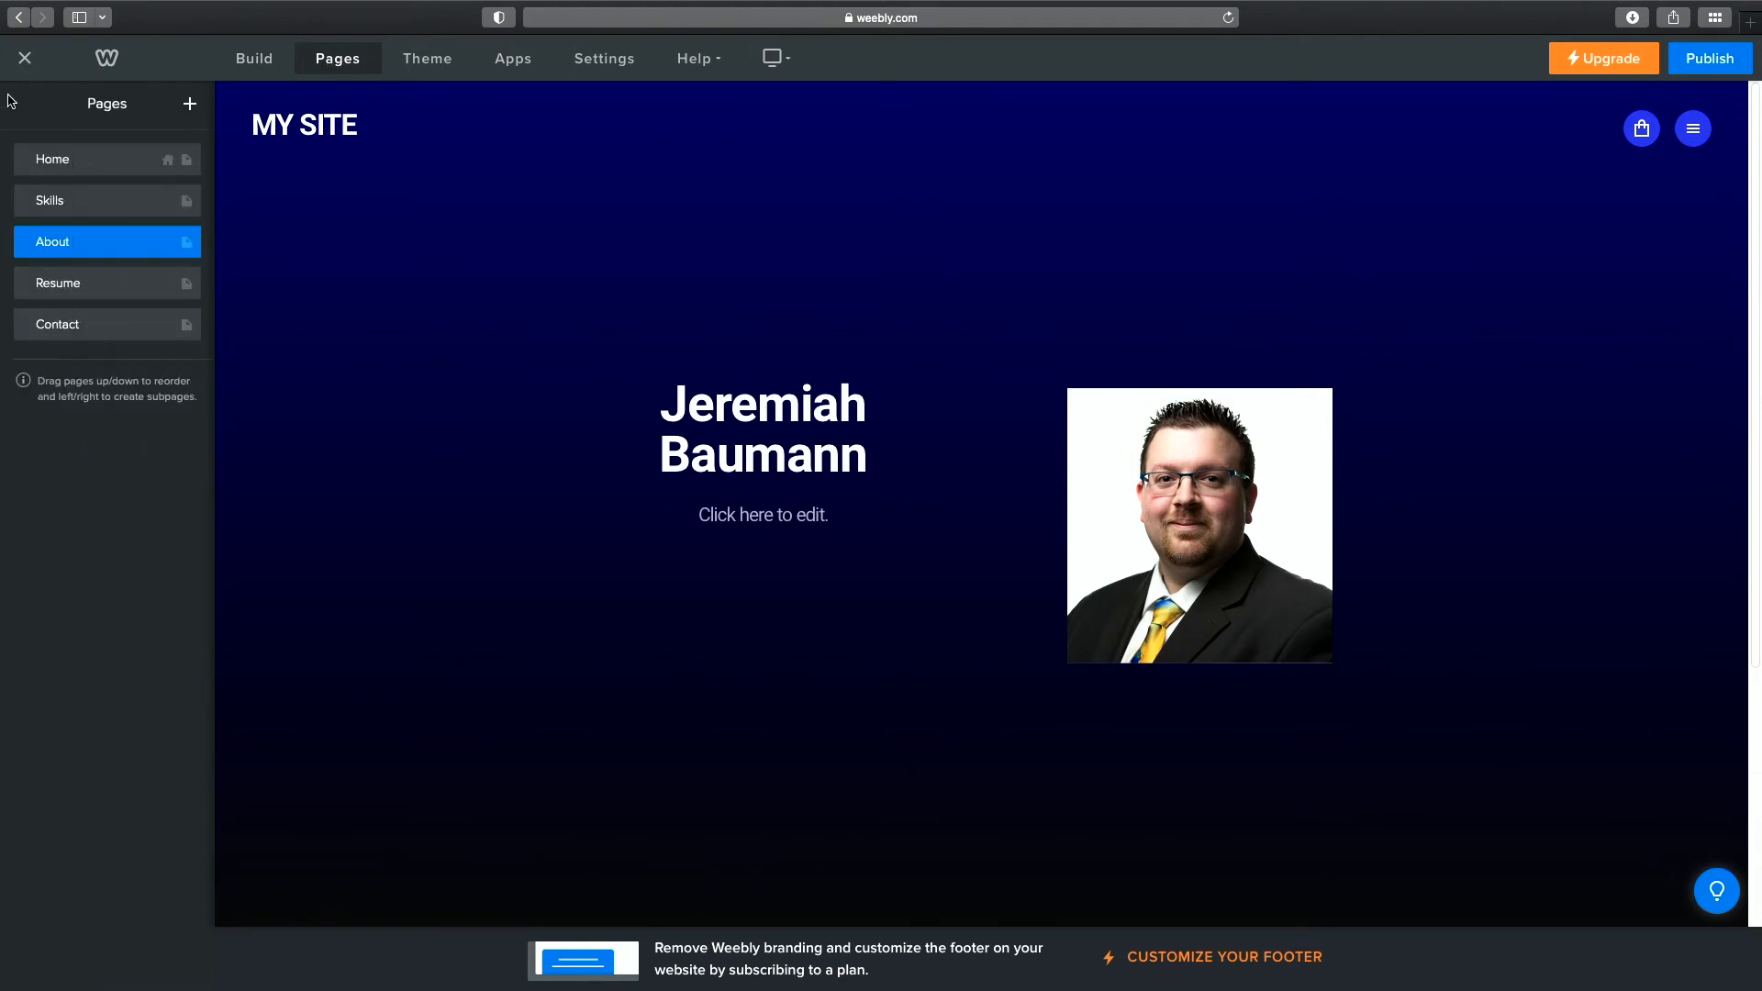
click(81, 285)
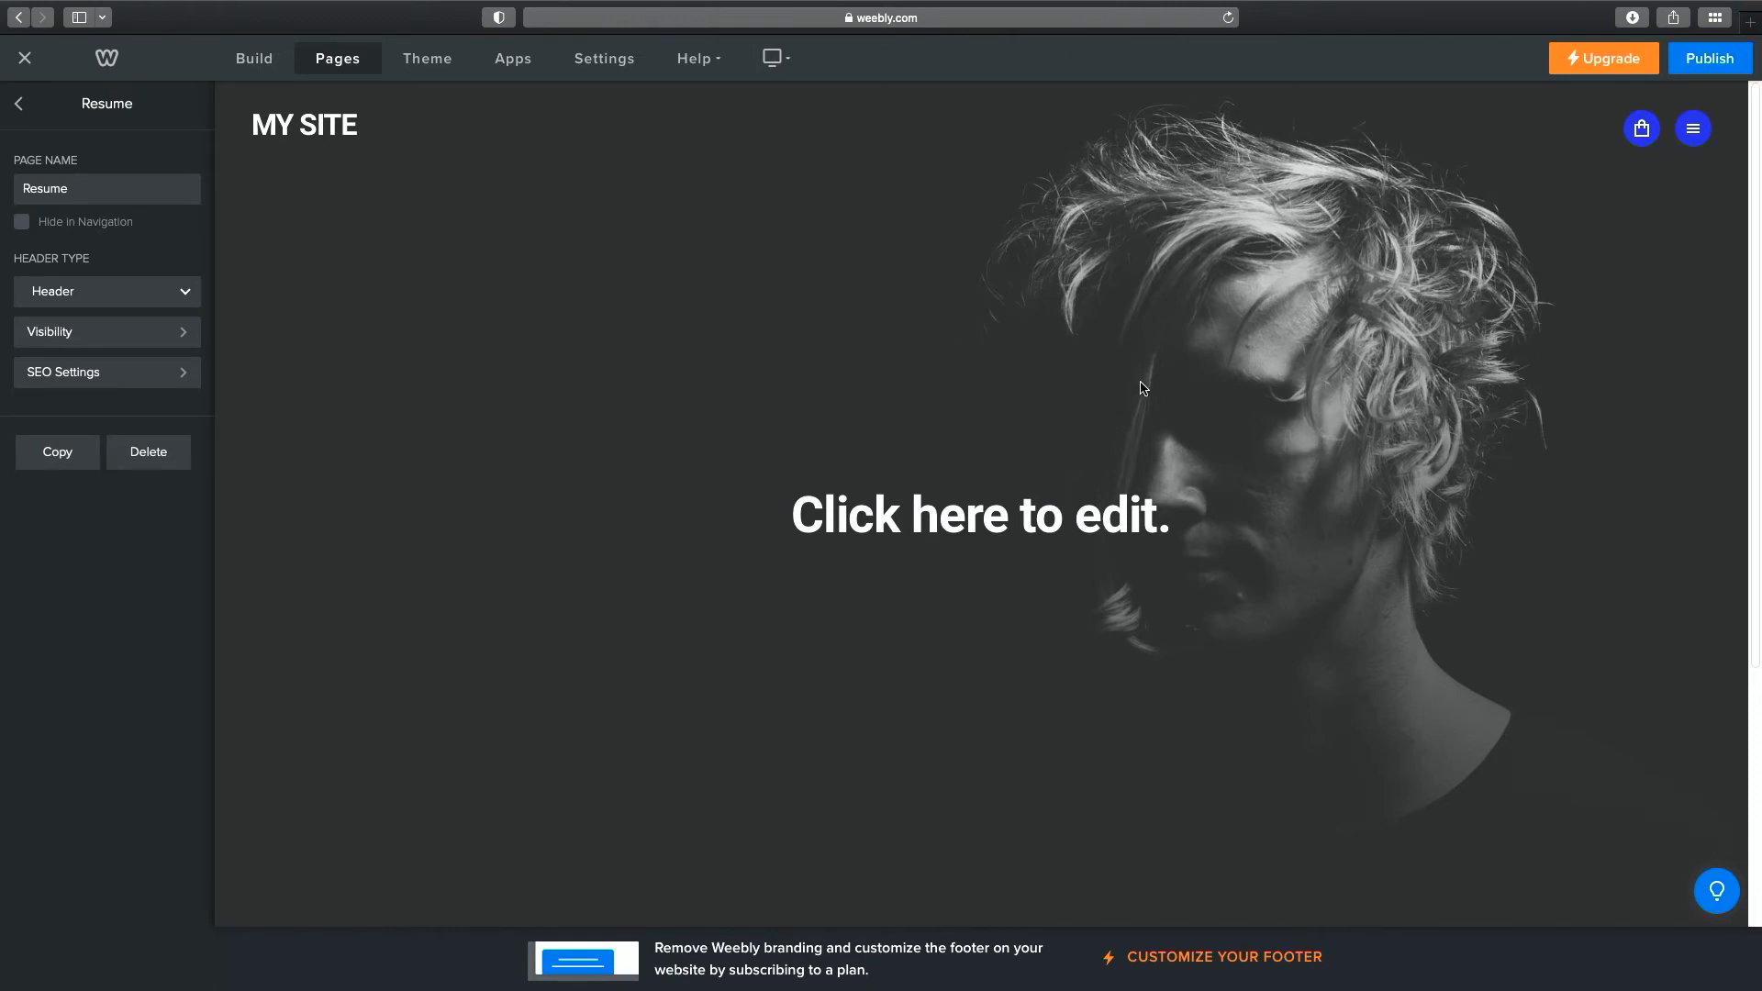
scroll(1347, 356, down, 5)
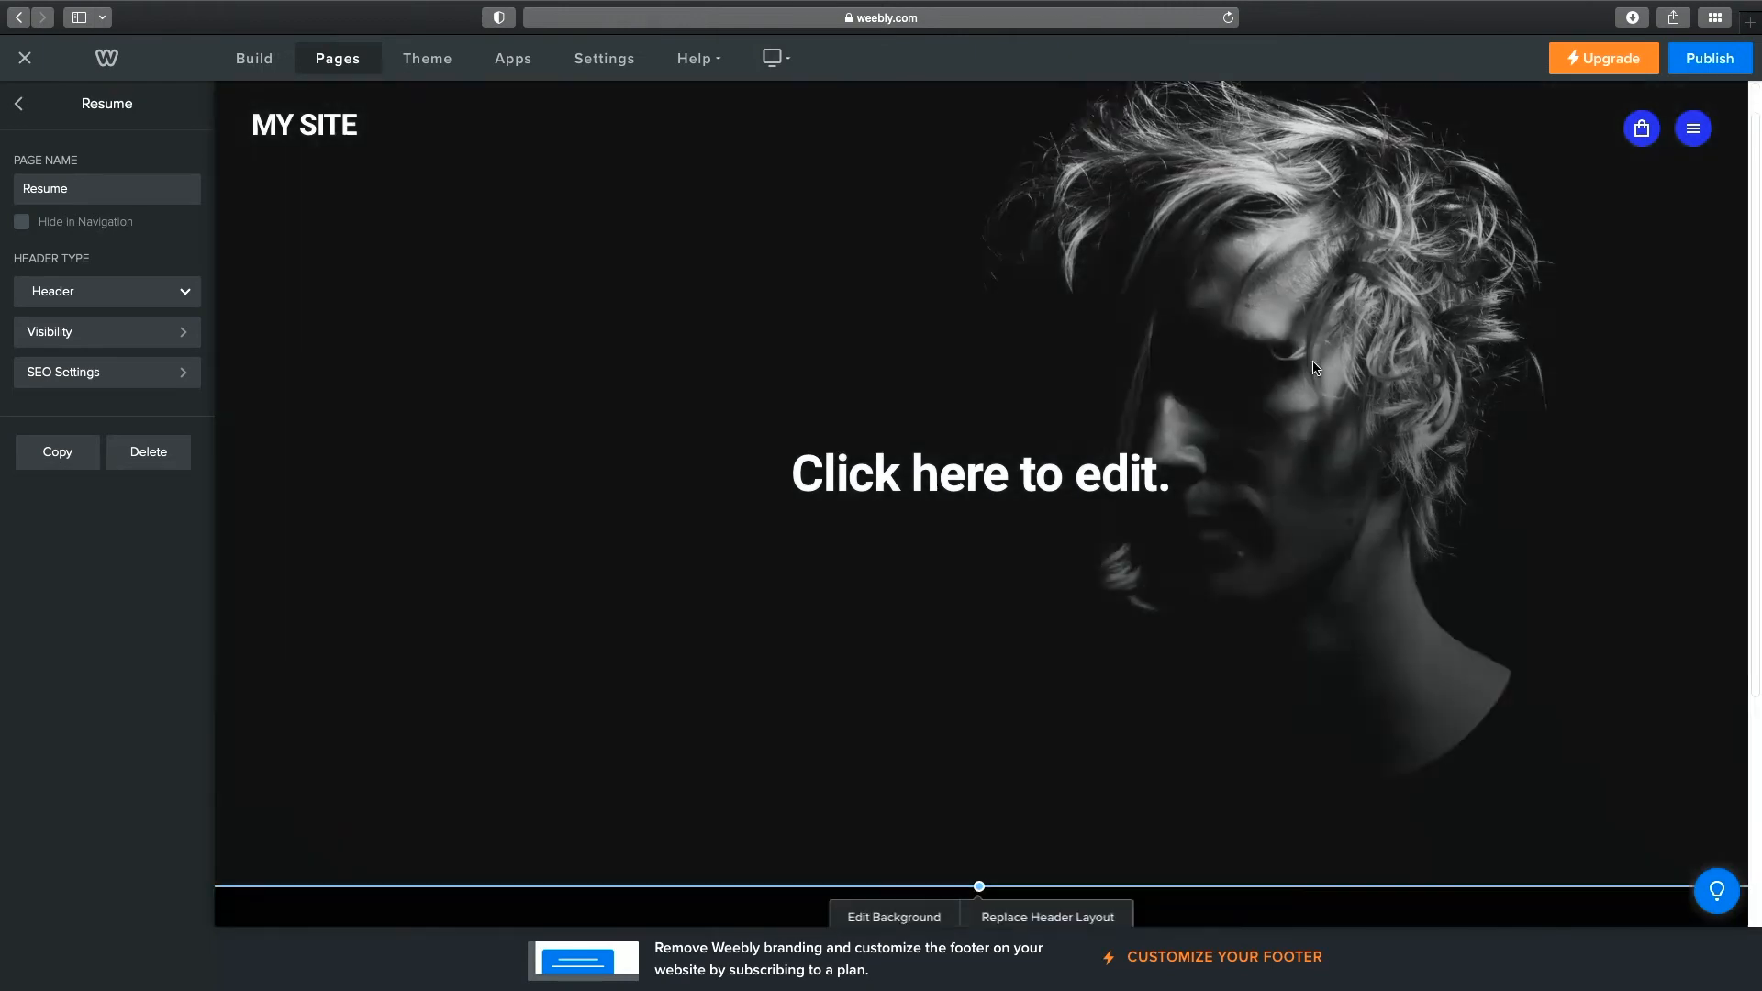
Clear the Resume header and apply and save the red Less is More layout.
click(1083, 586)
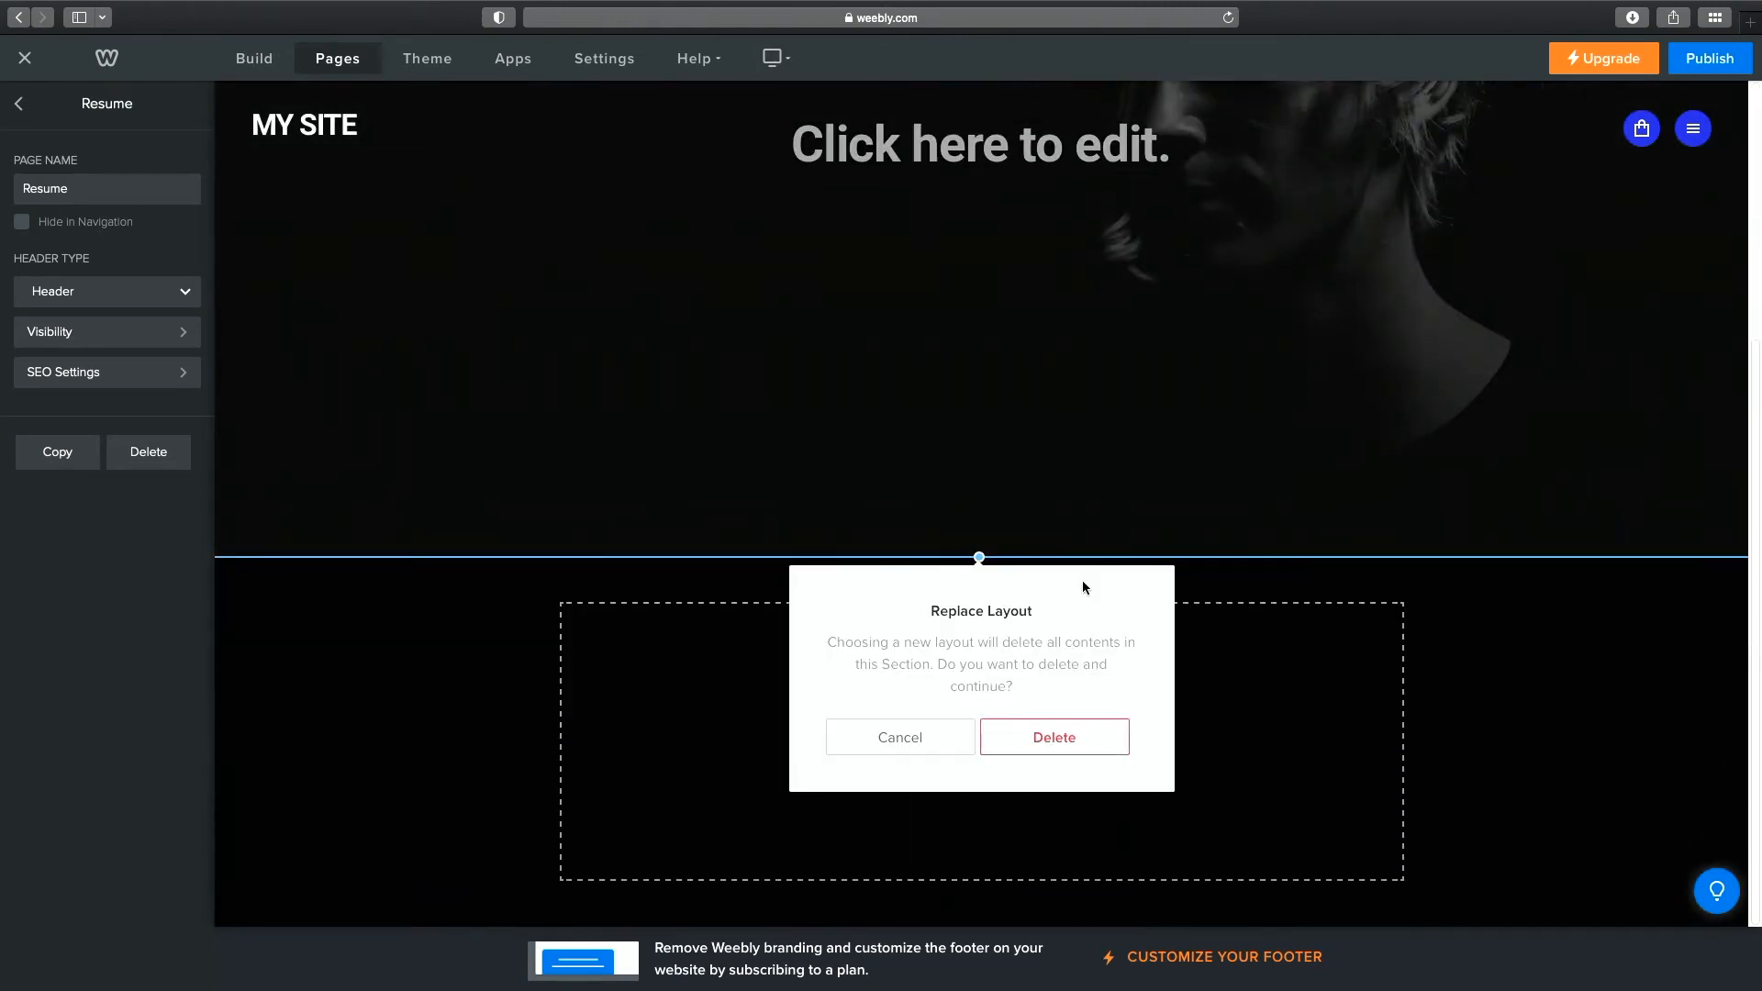
click(1052, 739)
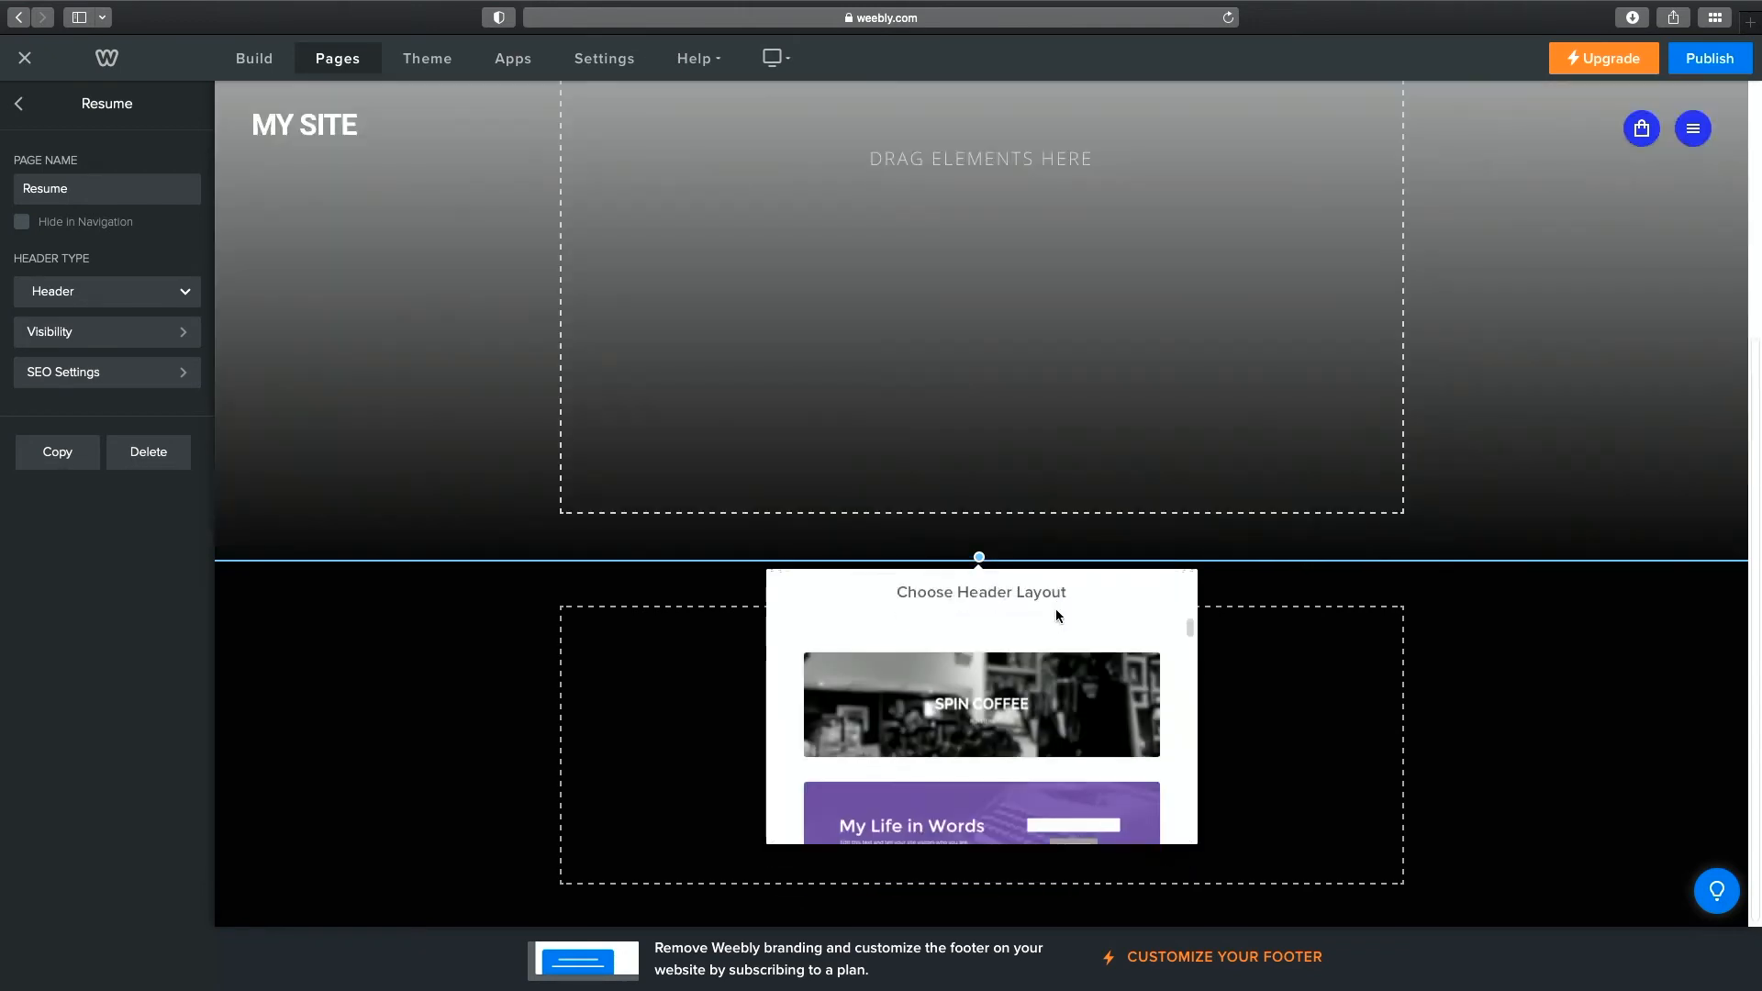
scroll(1076, 727, down, 5)
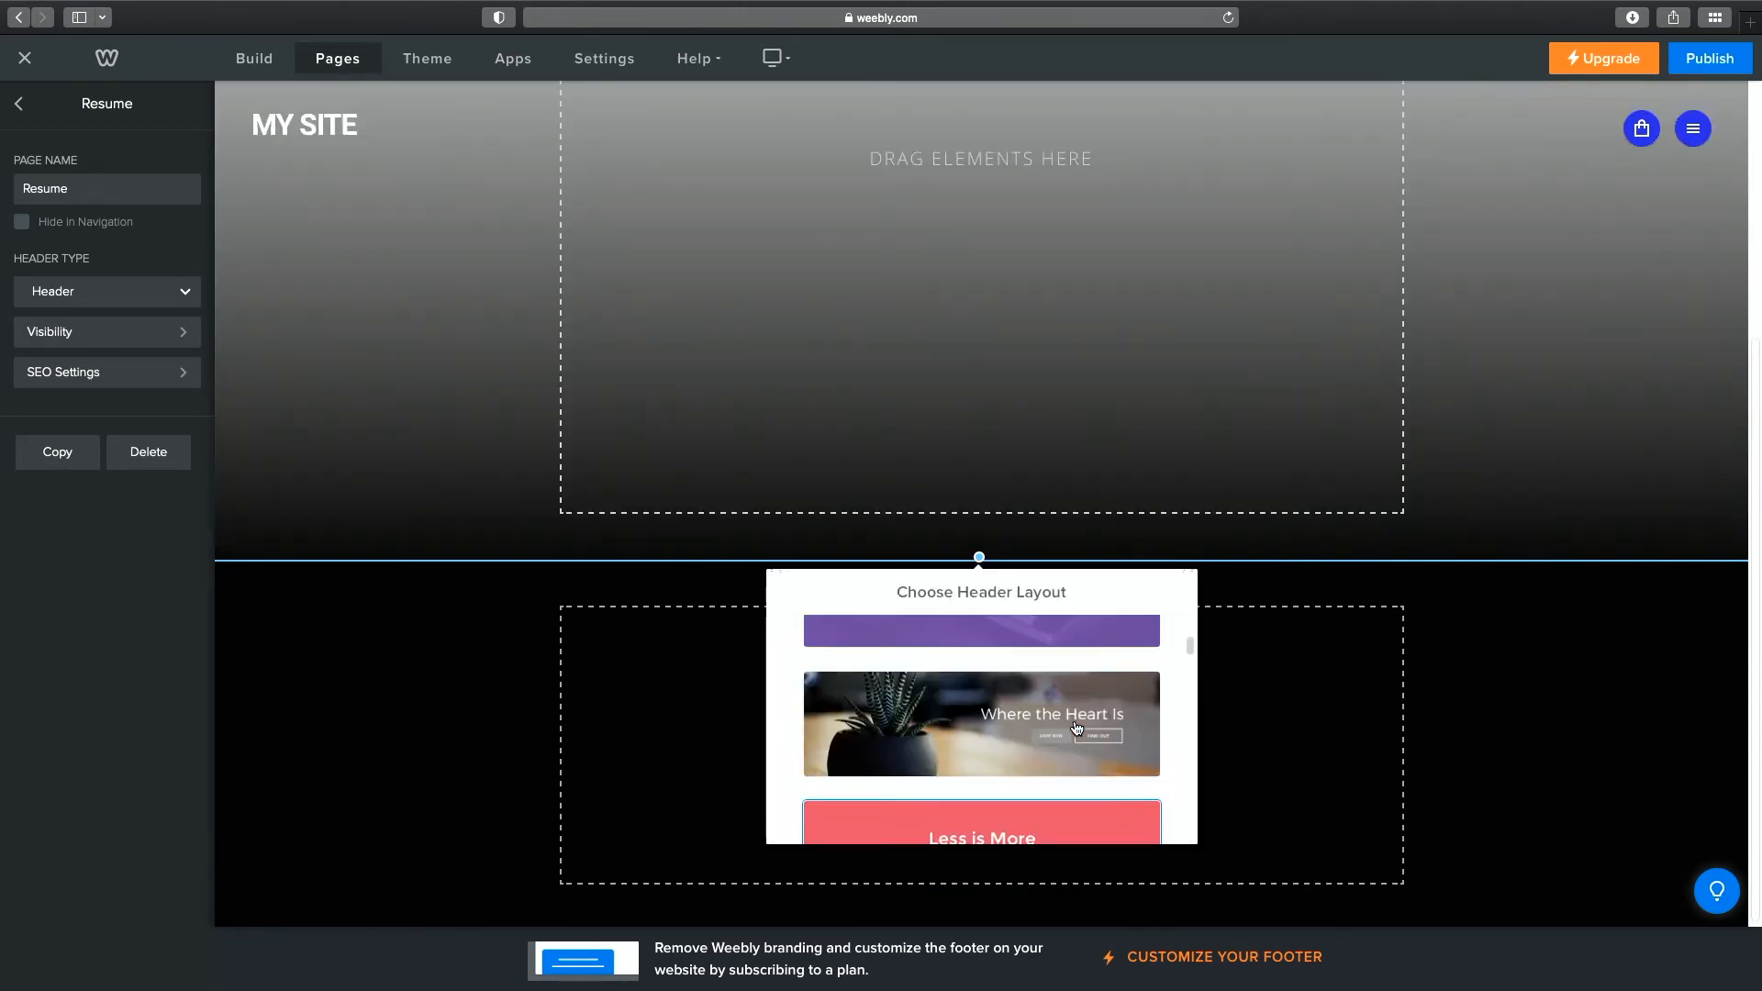
click(1056, 693)
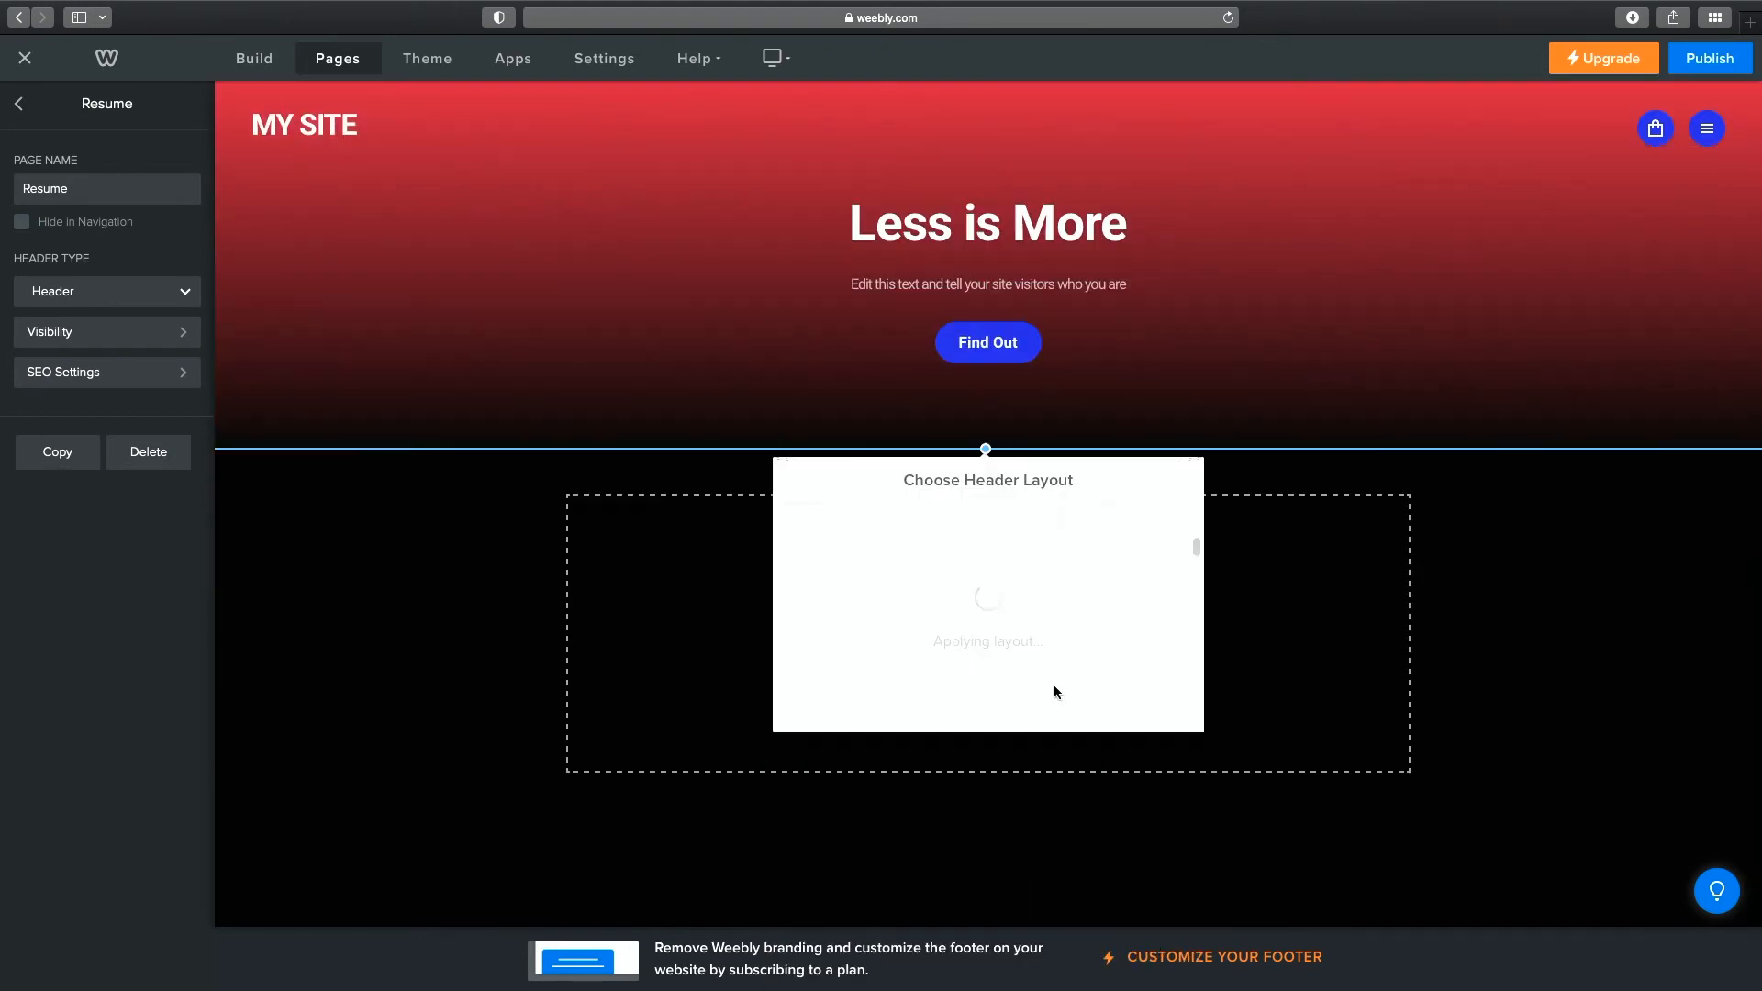
click(1162, 479)
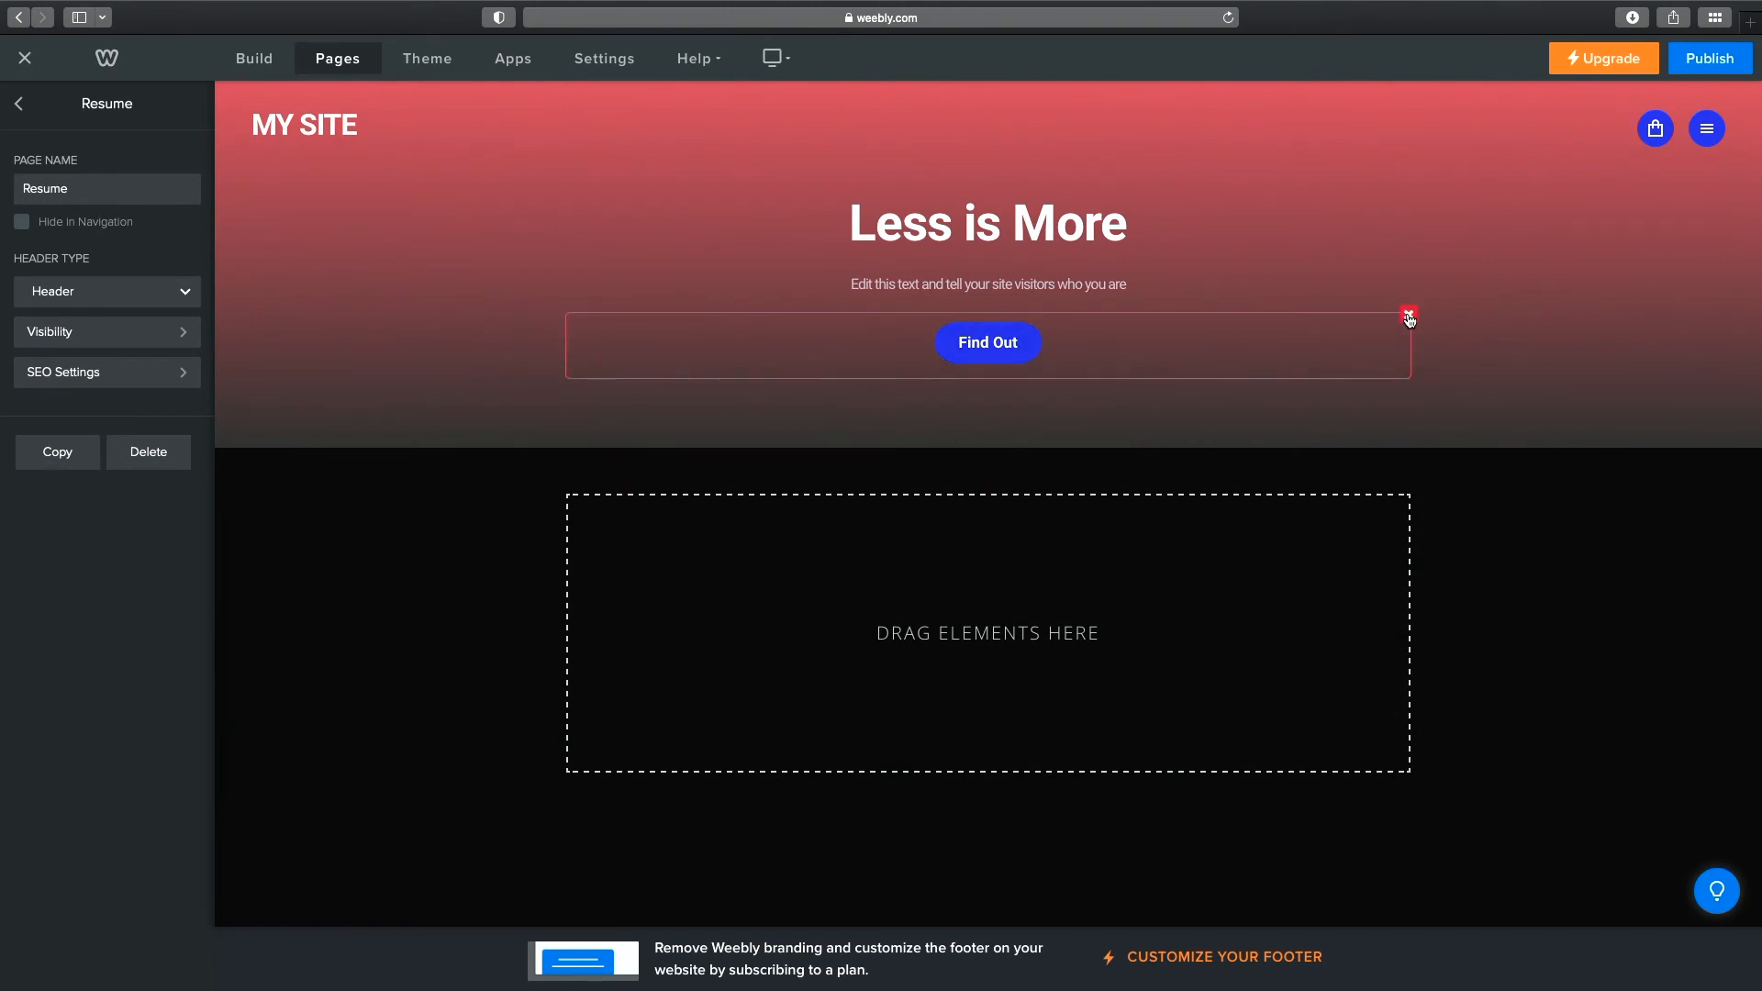
Delete the Find Out button and rename the Less is More heading to 'My Resume'.
click(1409, 318)
click(1347, 264)
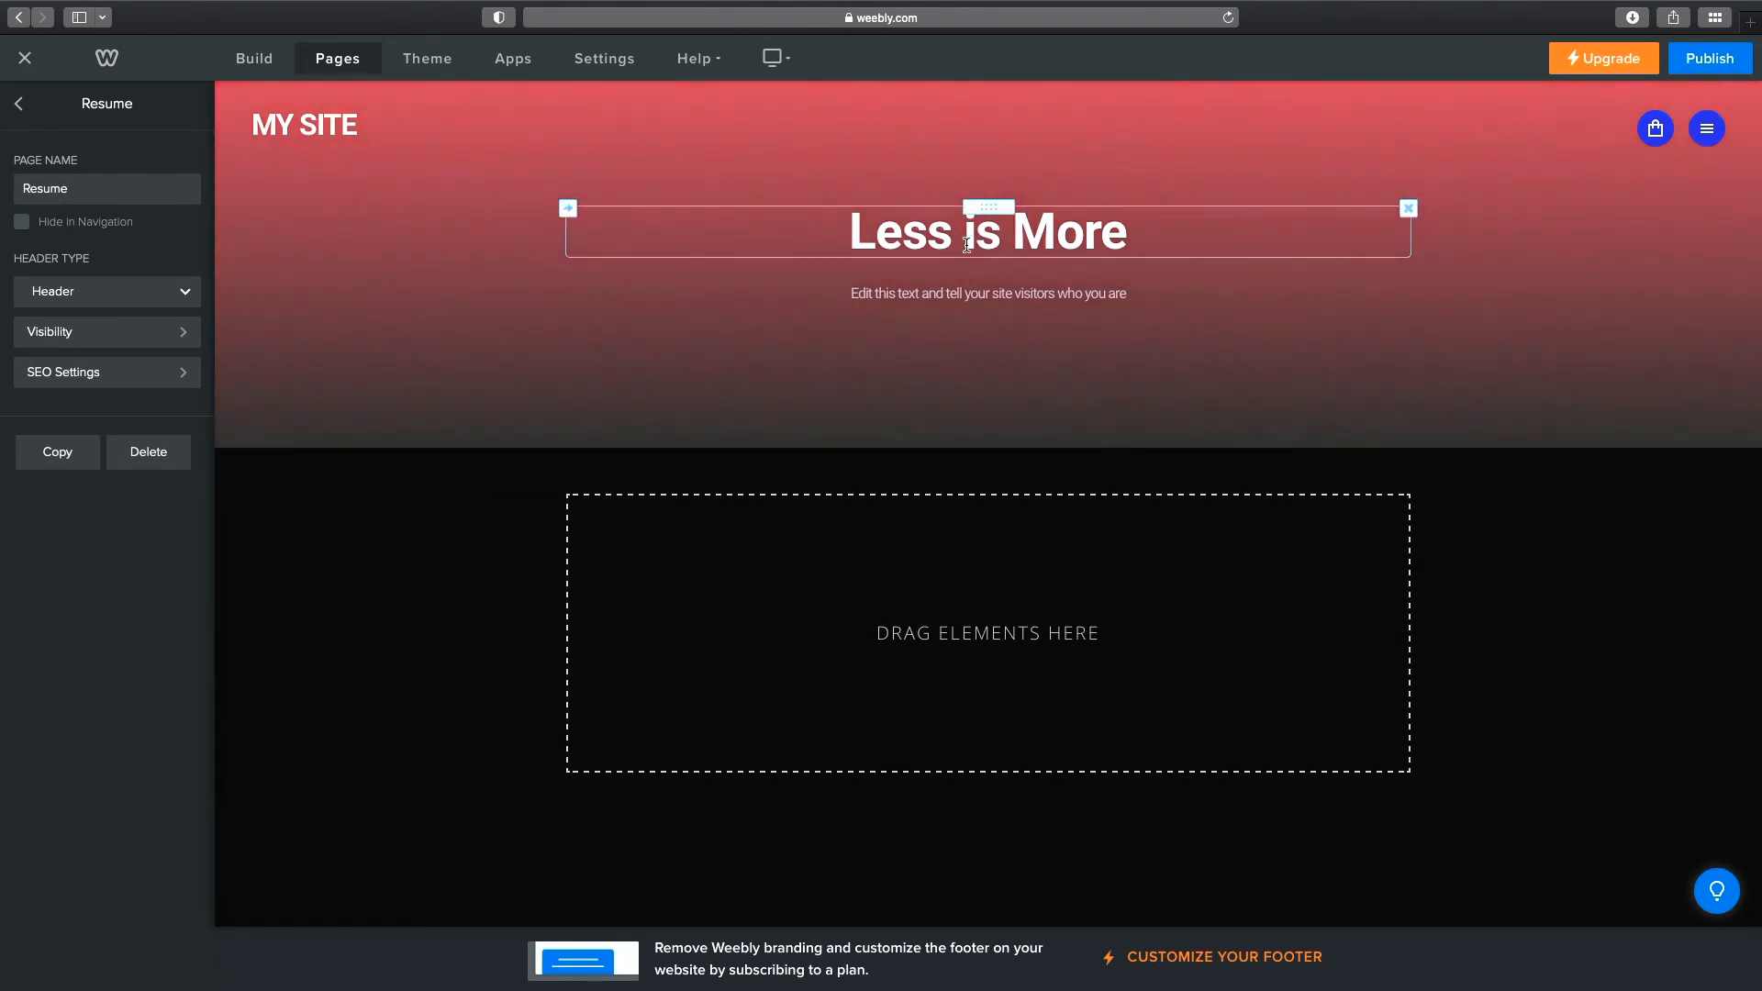
click(1063, 240)
click(1099, 261)
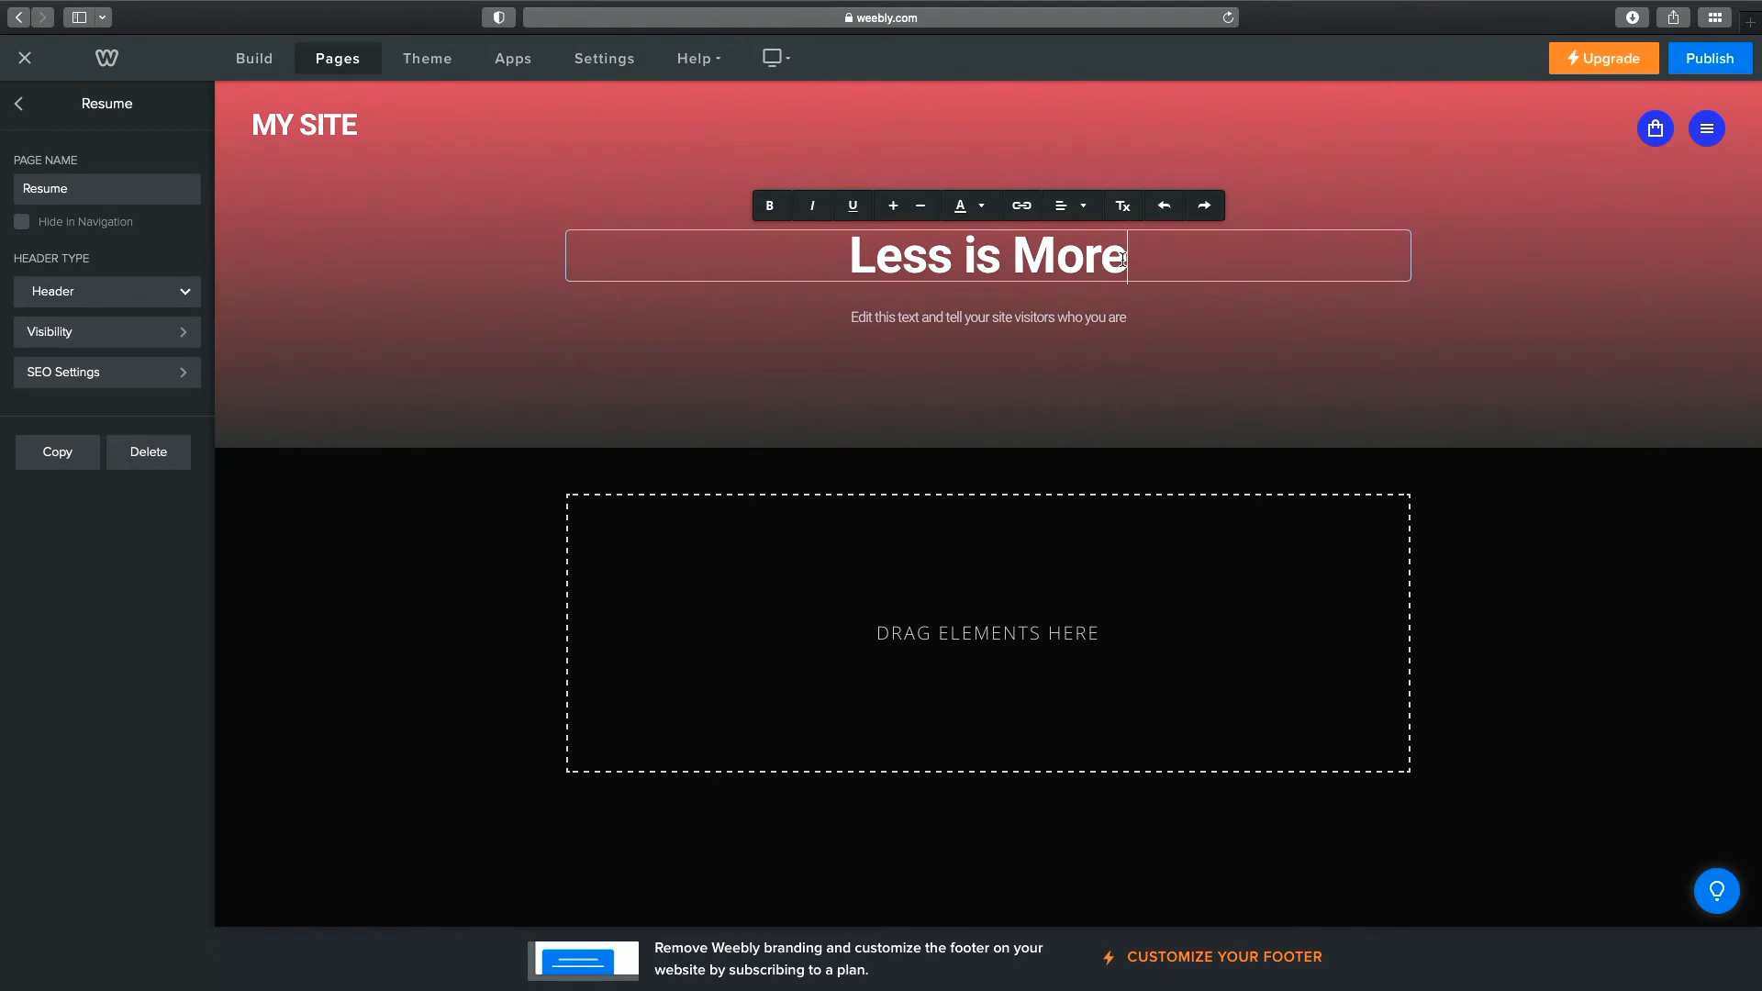
drag(1124, 259, 795, 242)
text(My Resume)
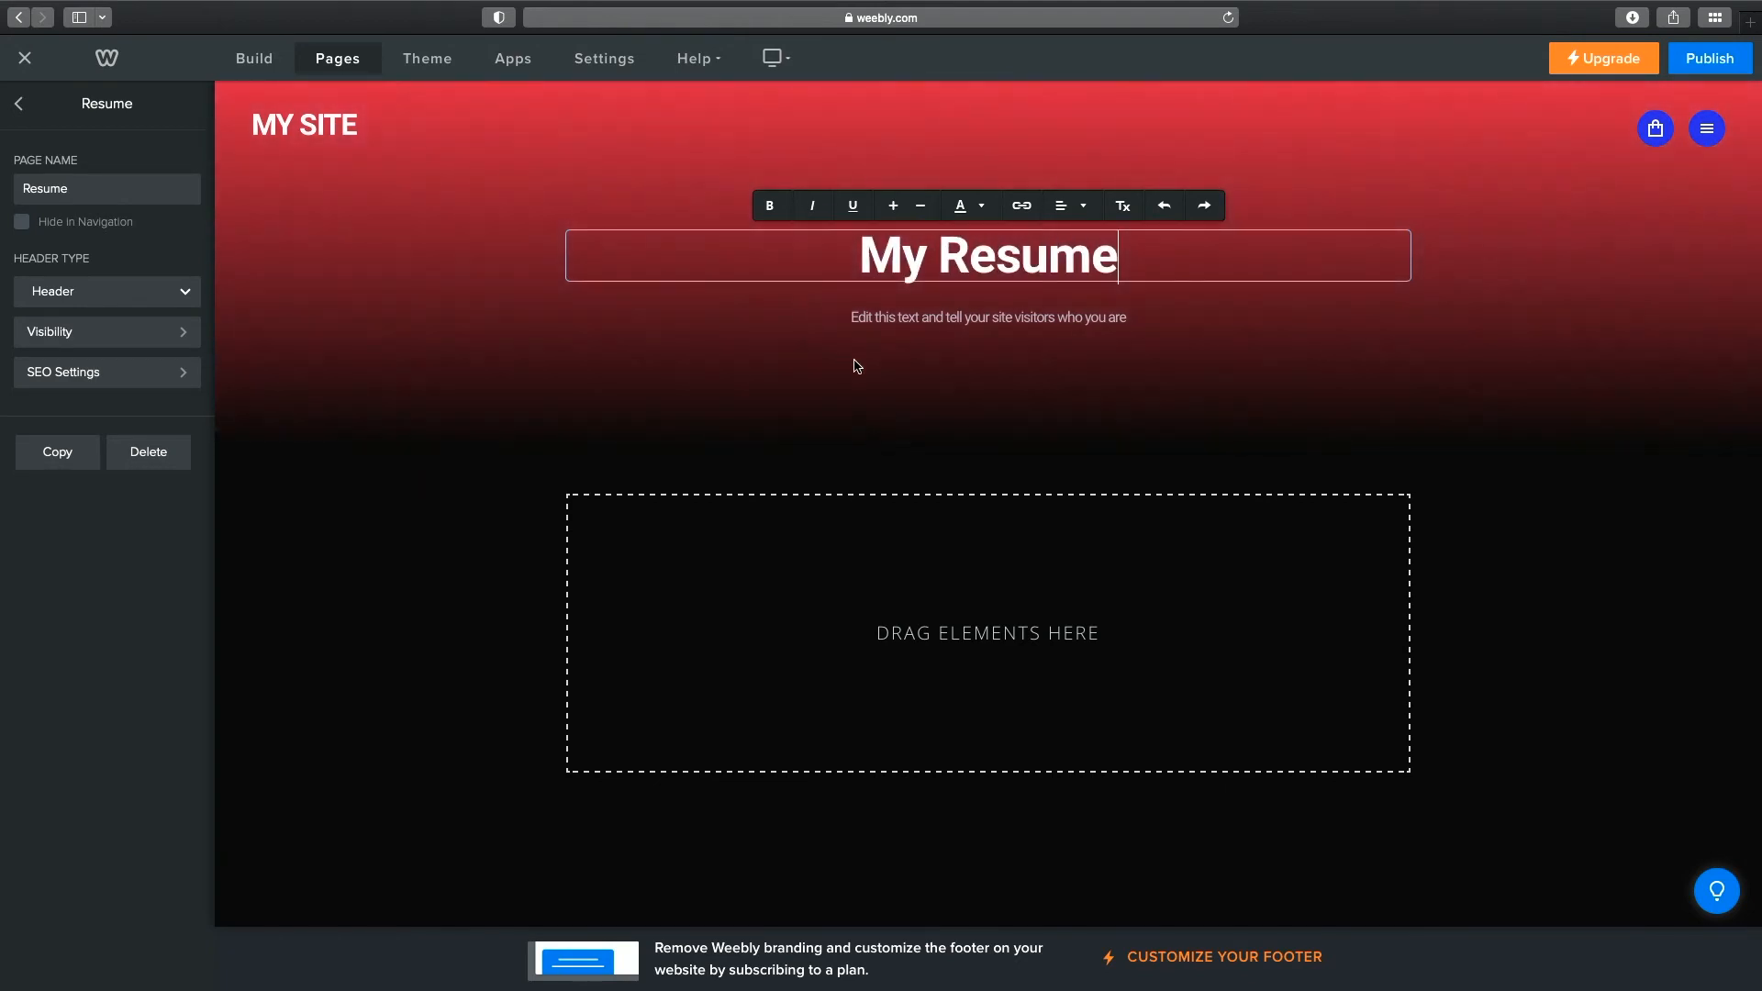
click(888, 317)
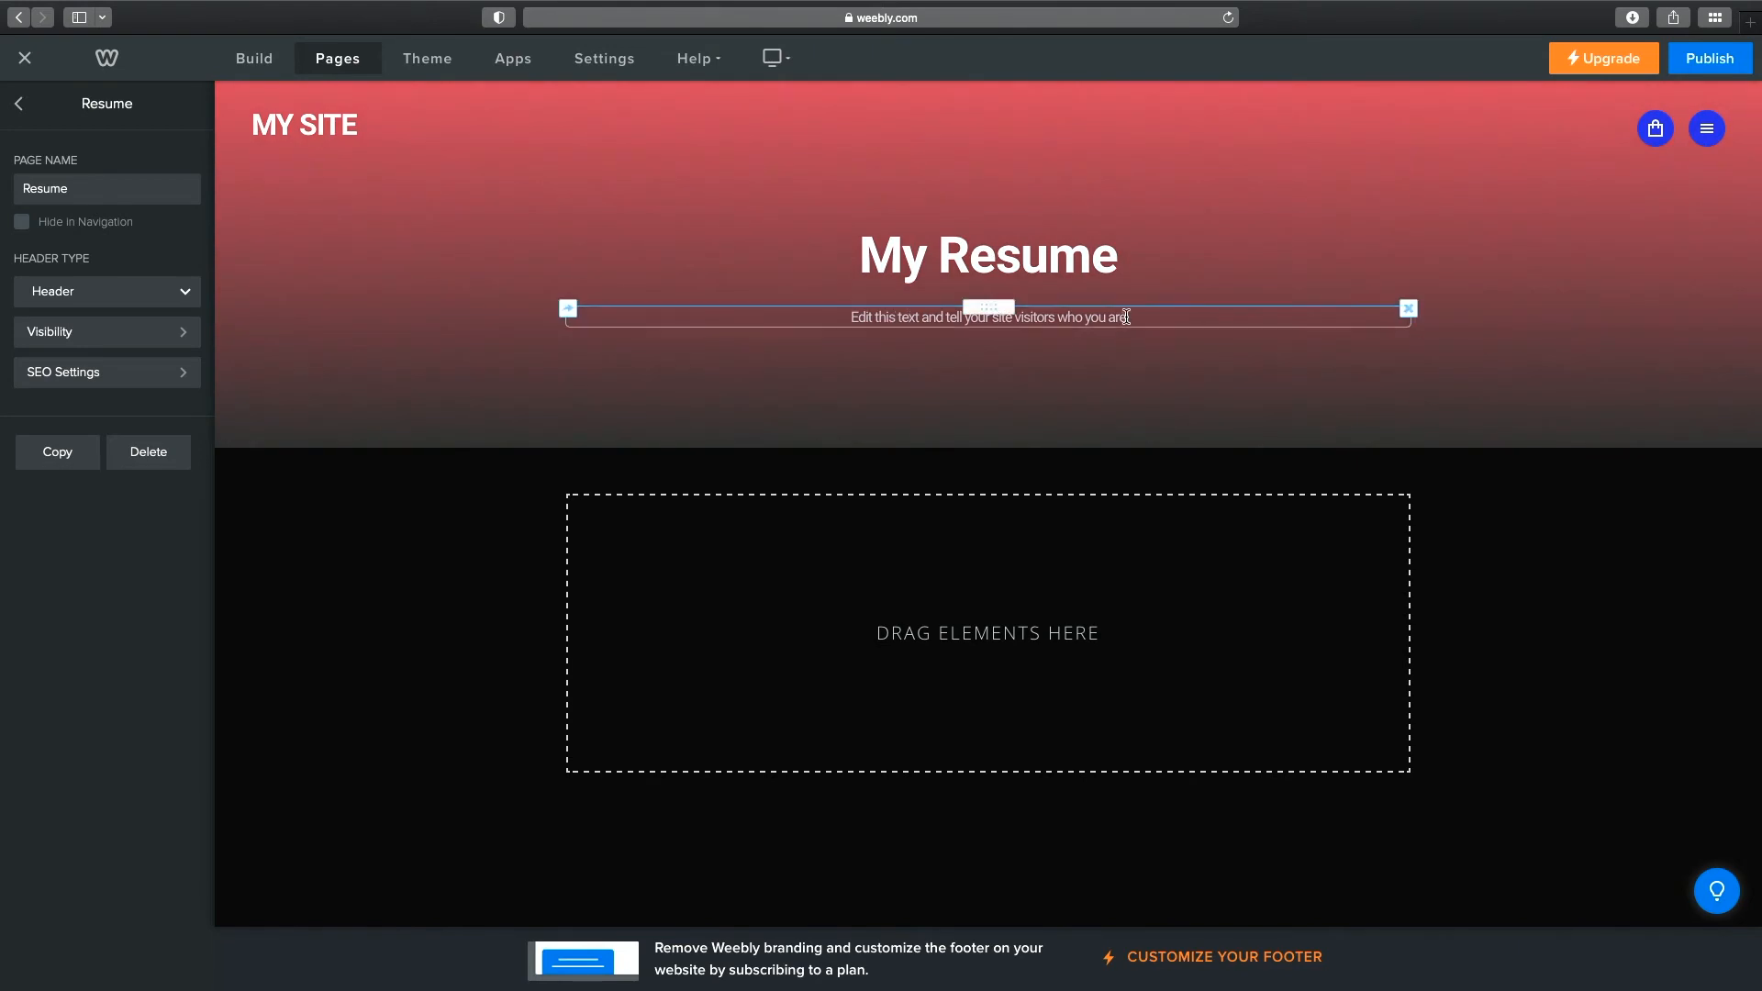
Turn the subtitle into a bulleted list reading 'My First Job' and 'My Classes'.
click(1127, 319)
drag(1126, 318, 851, 318)
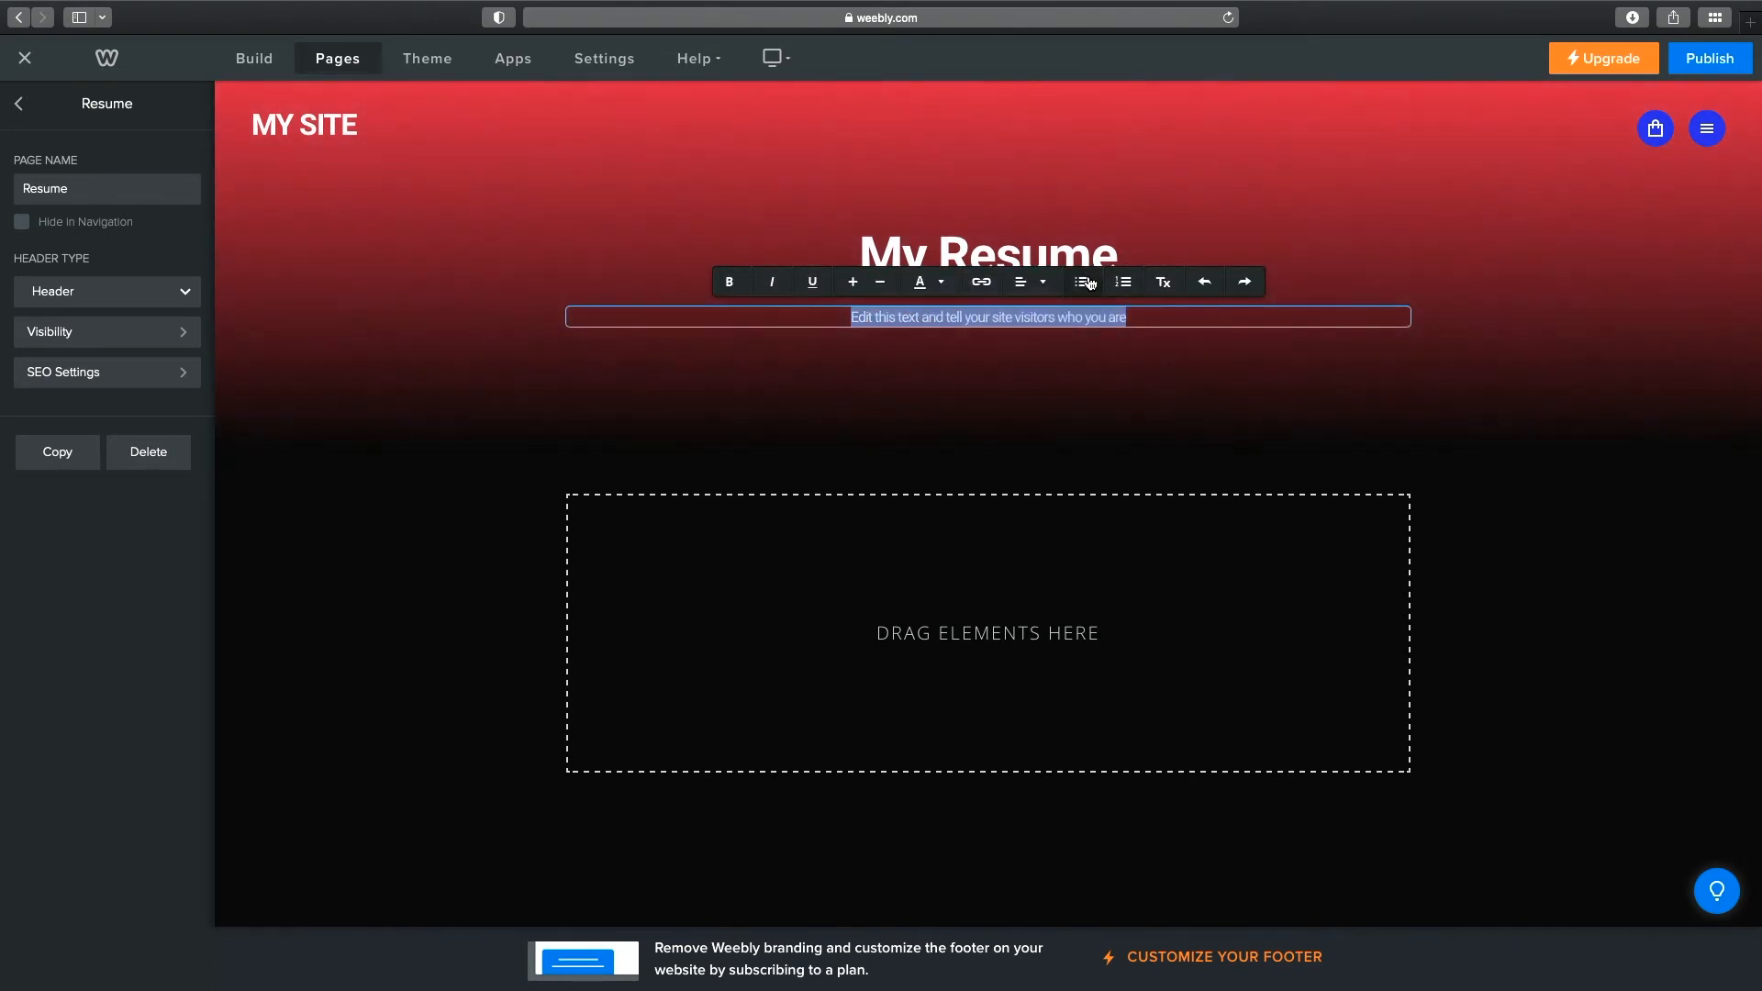
click(1085, 282)
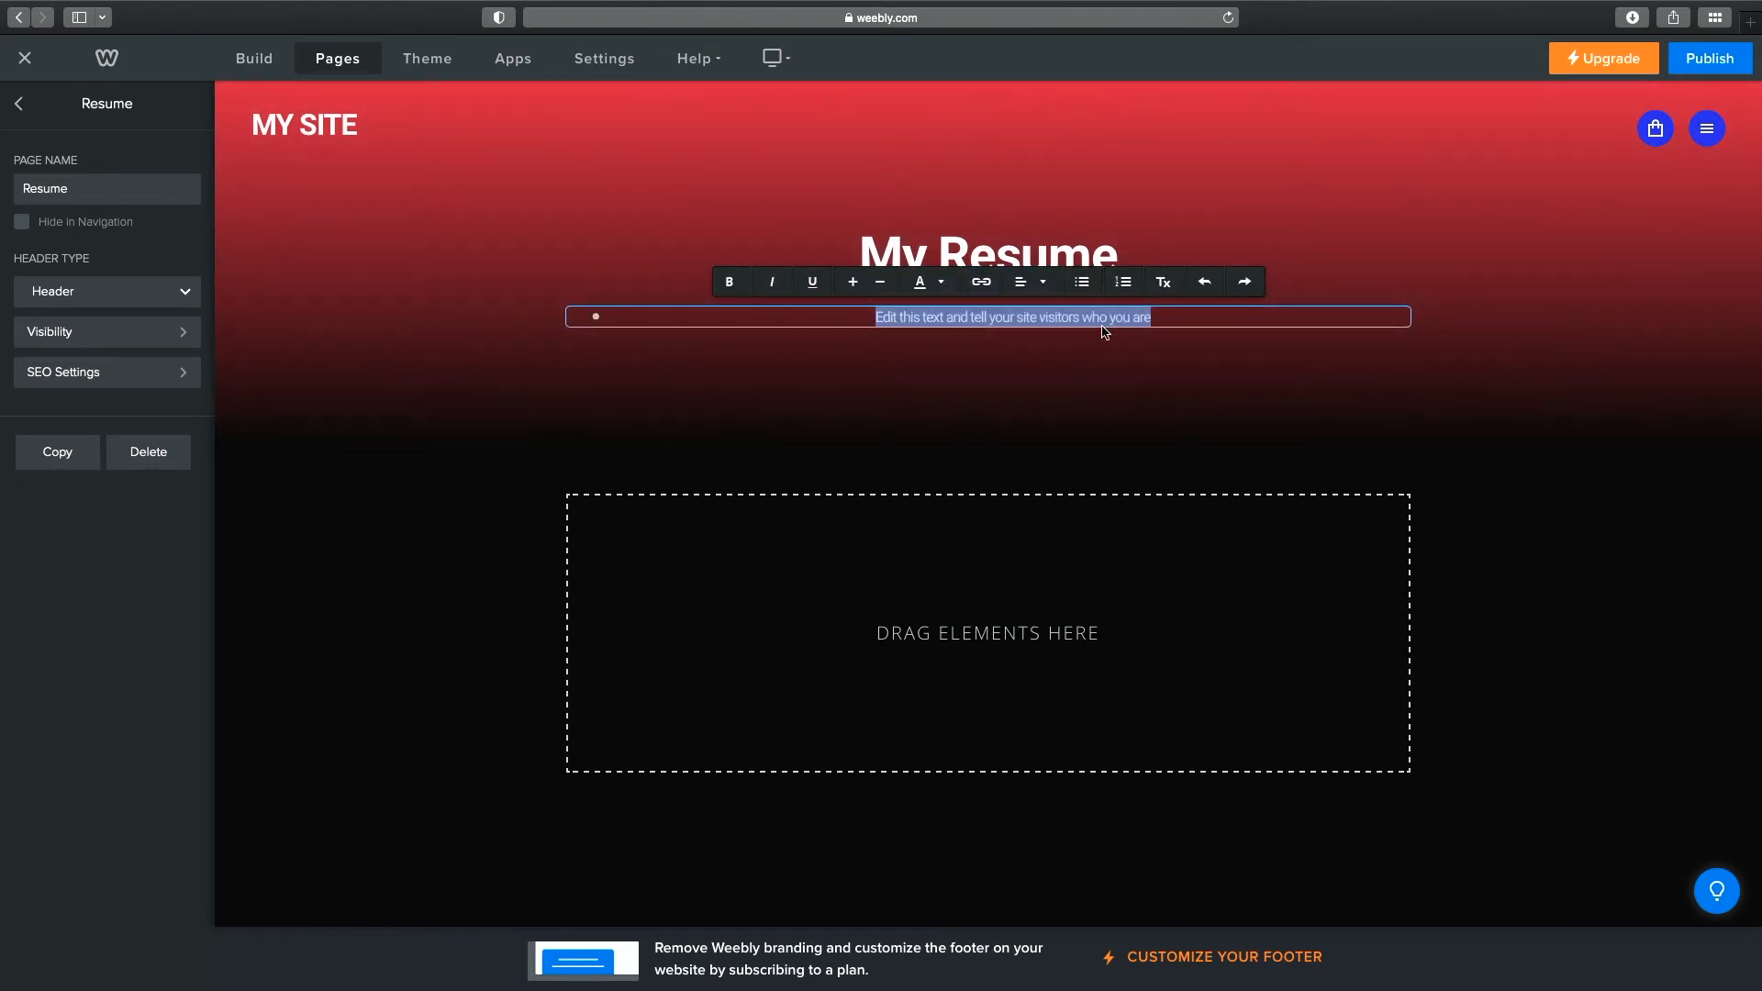
text(My Fi)
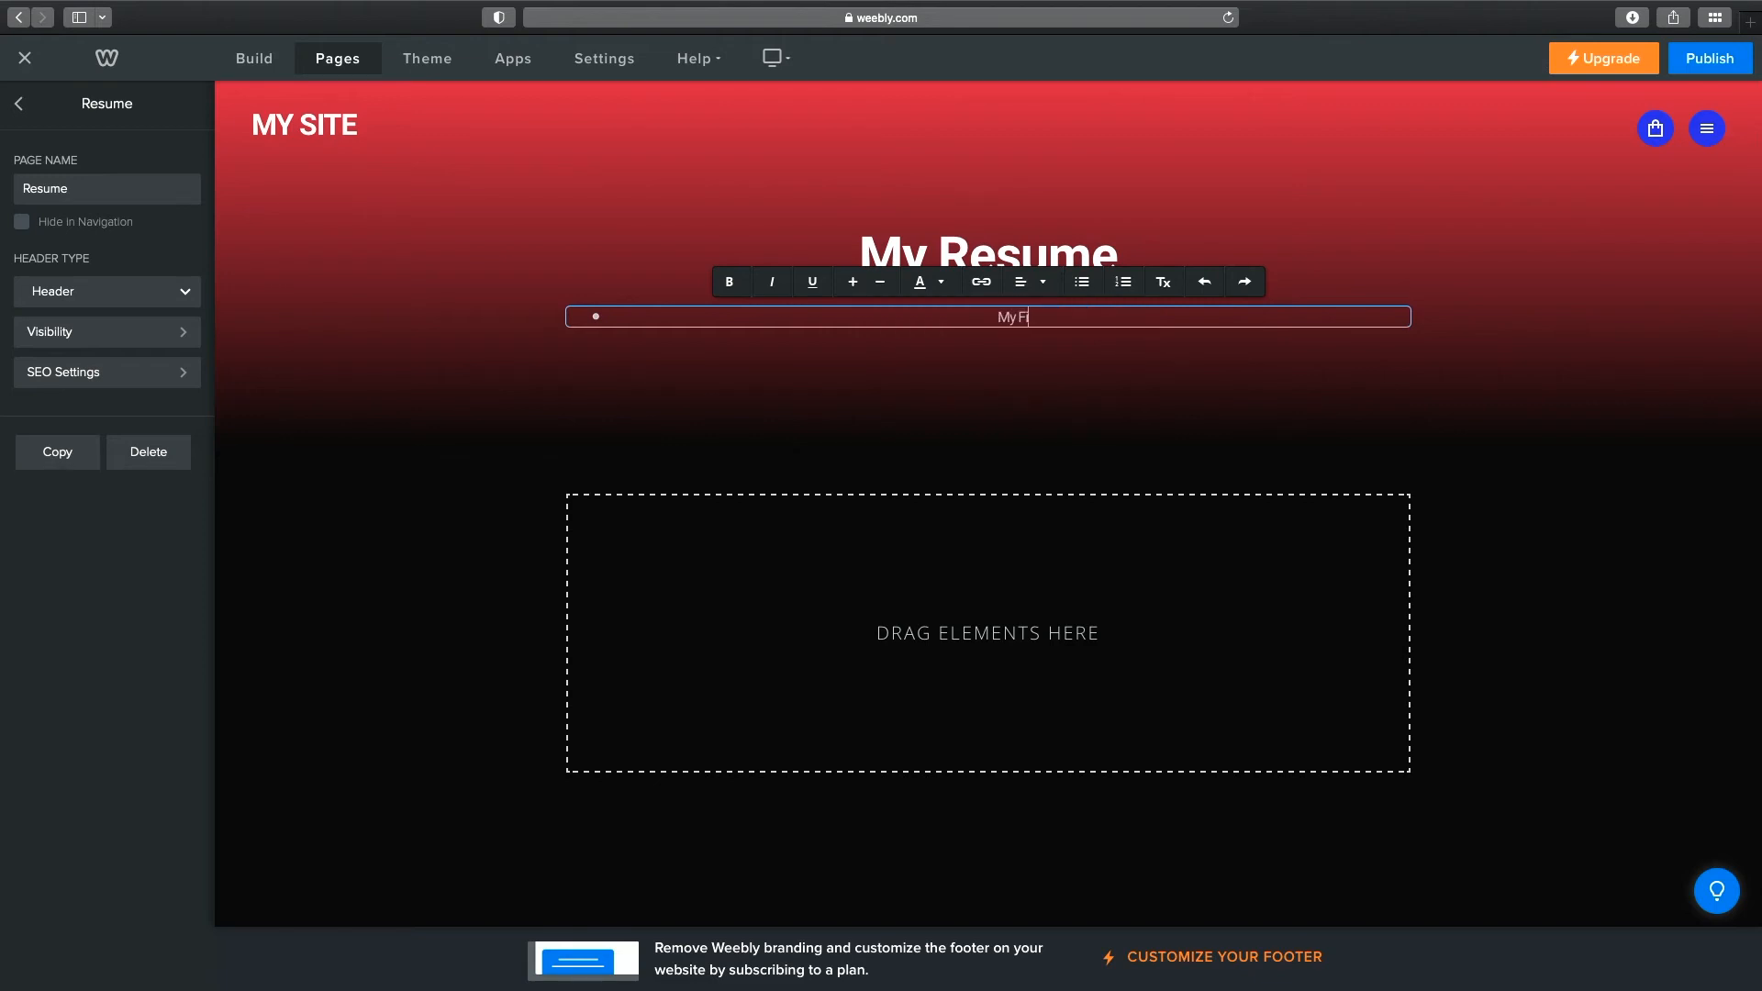
text(rst Job)
key(Return)
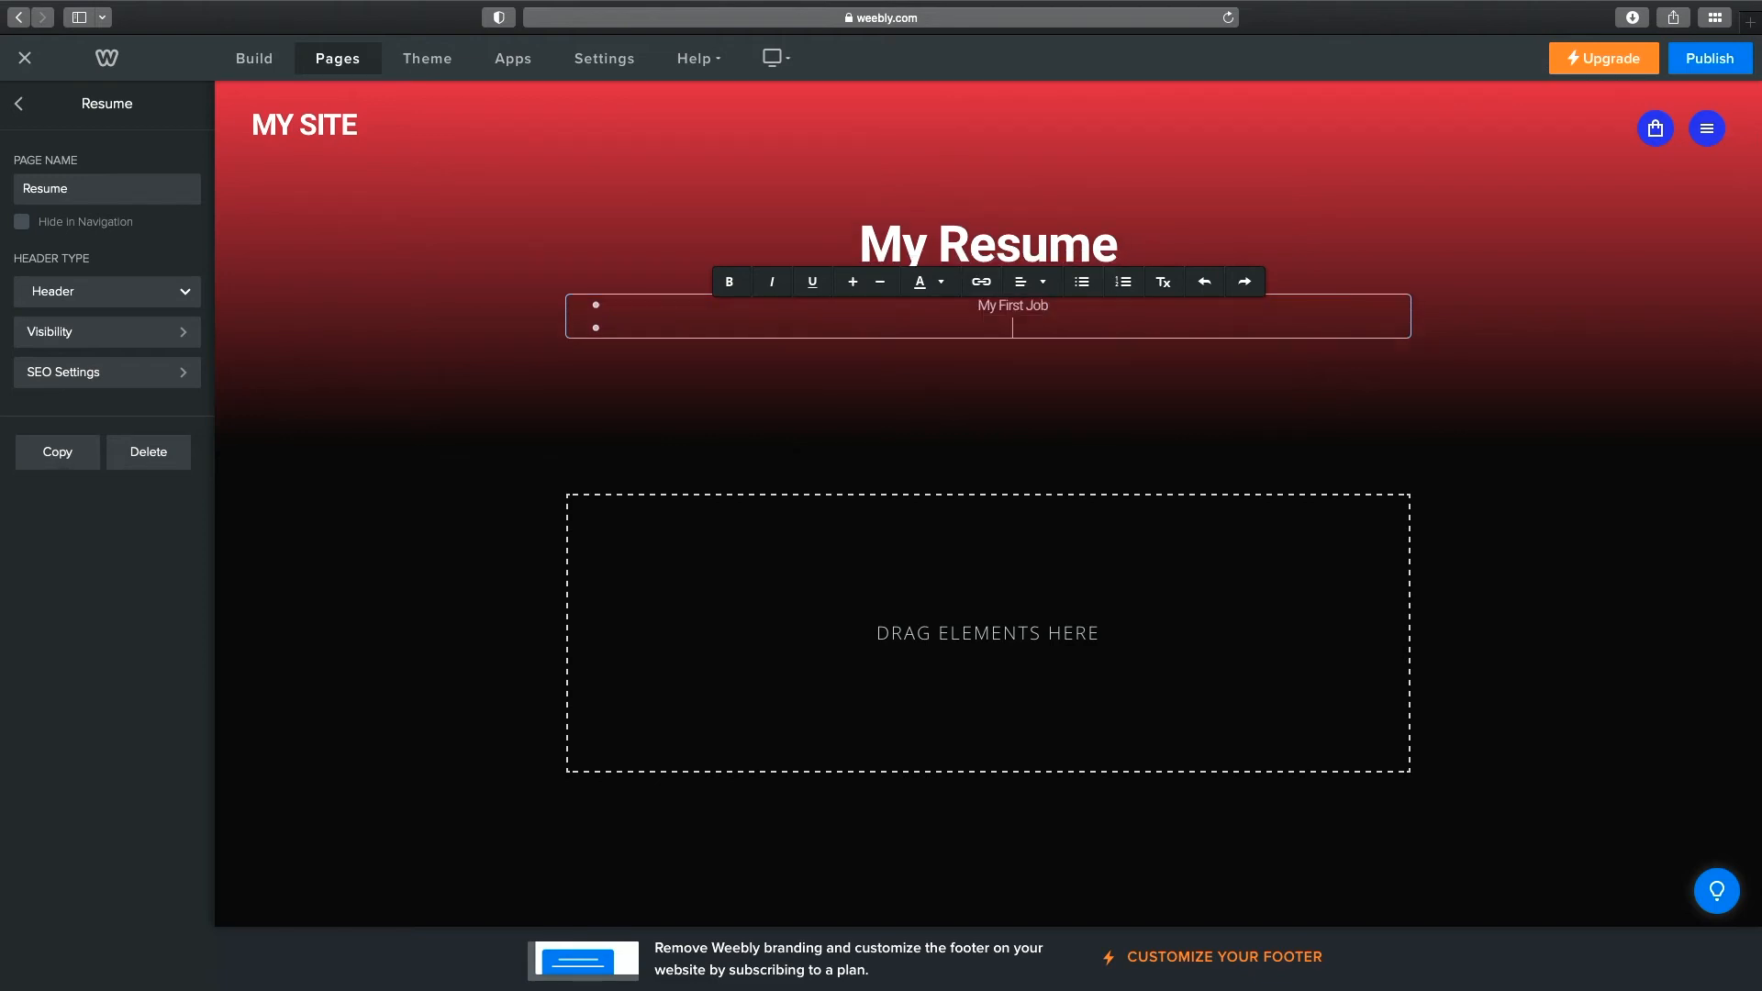
text(My Classes)
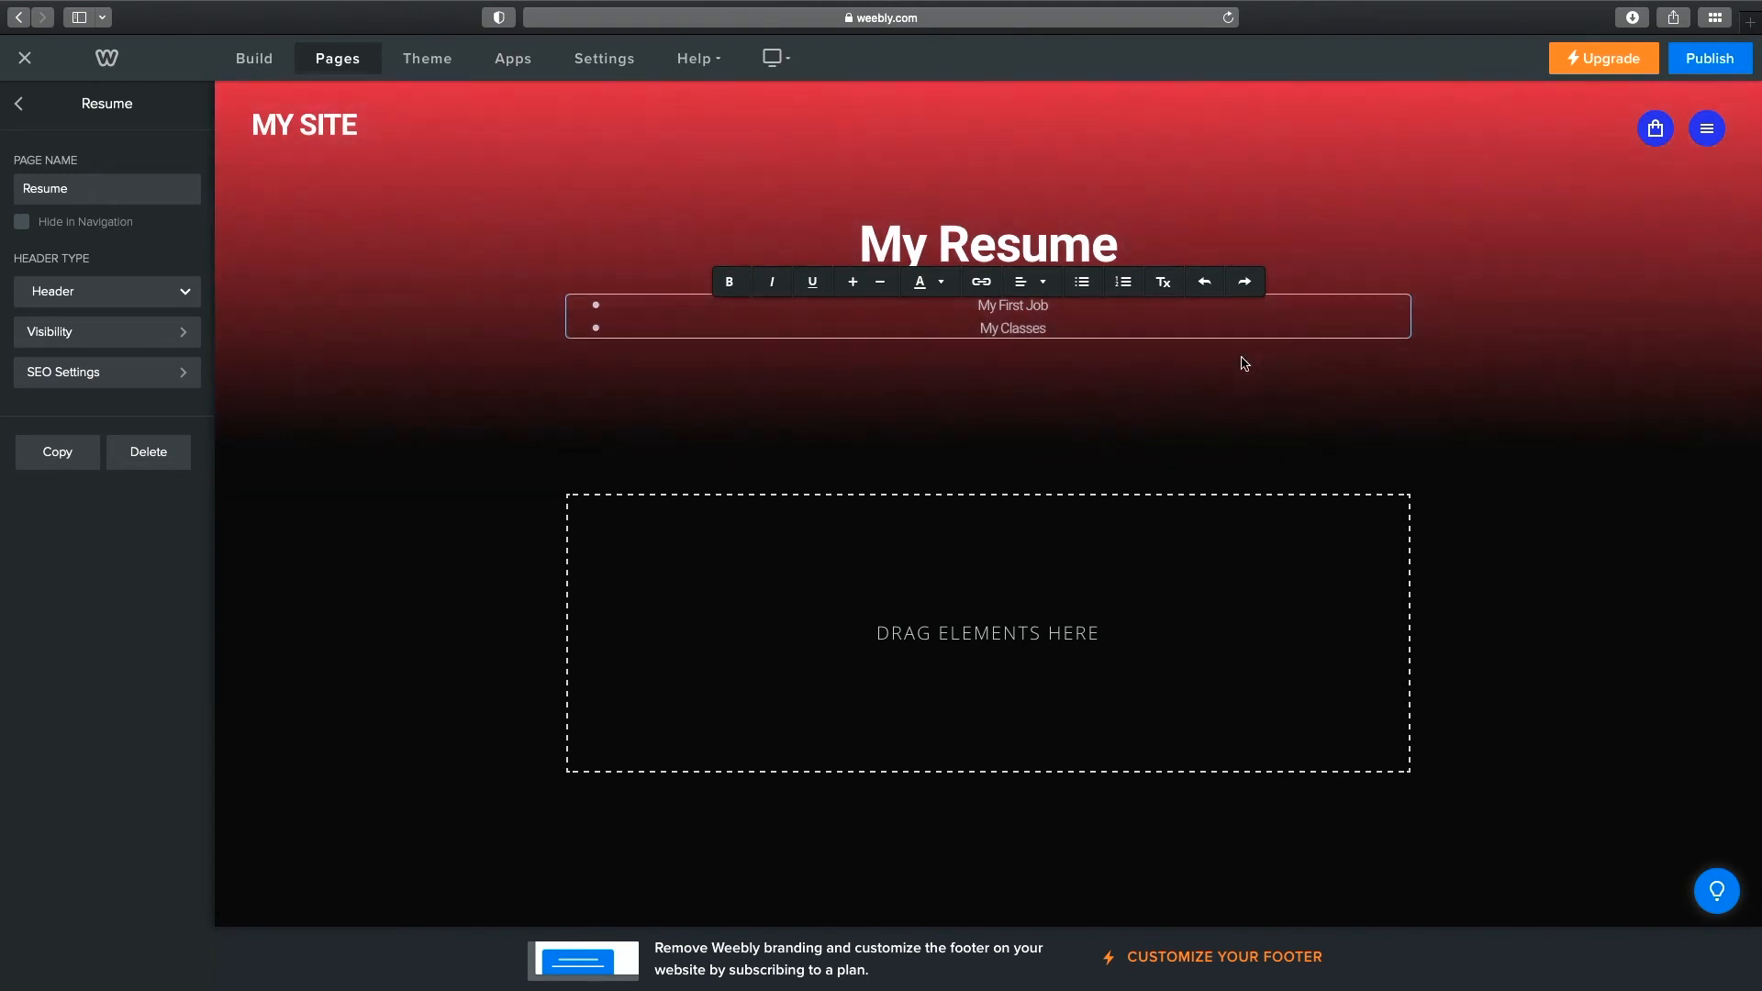
click(1244, 363)
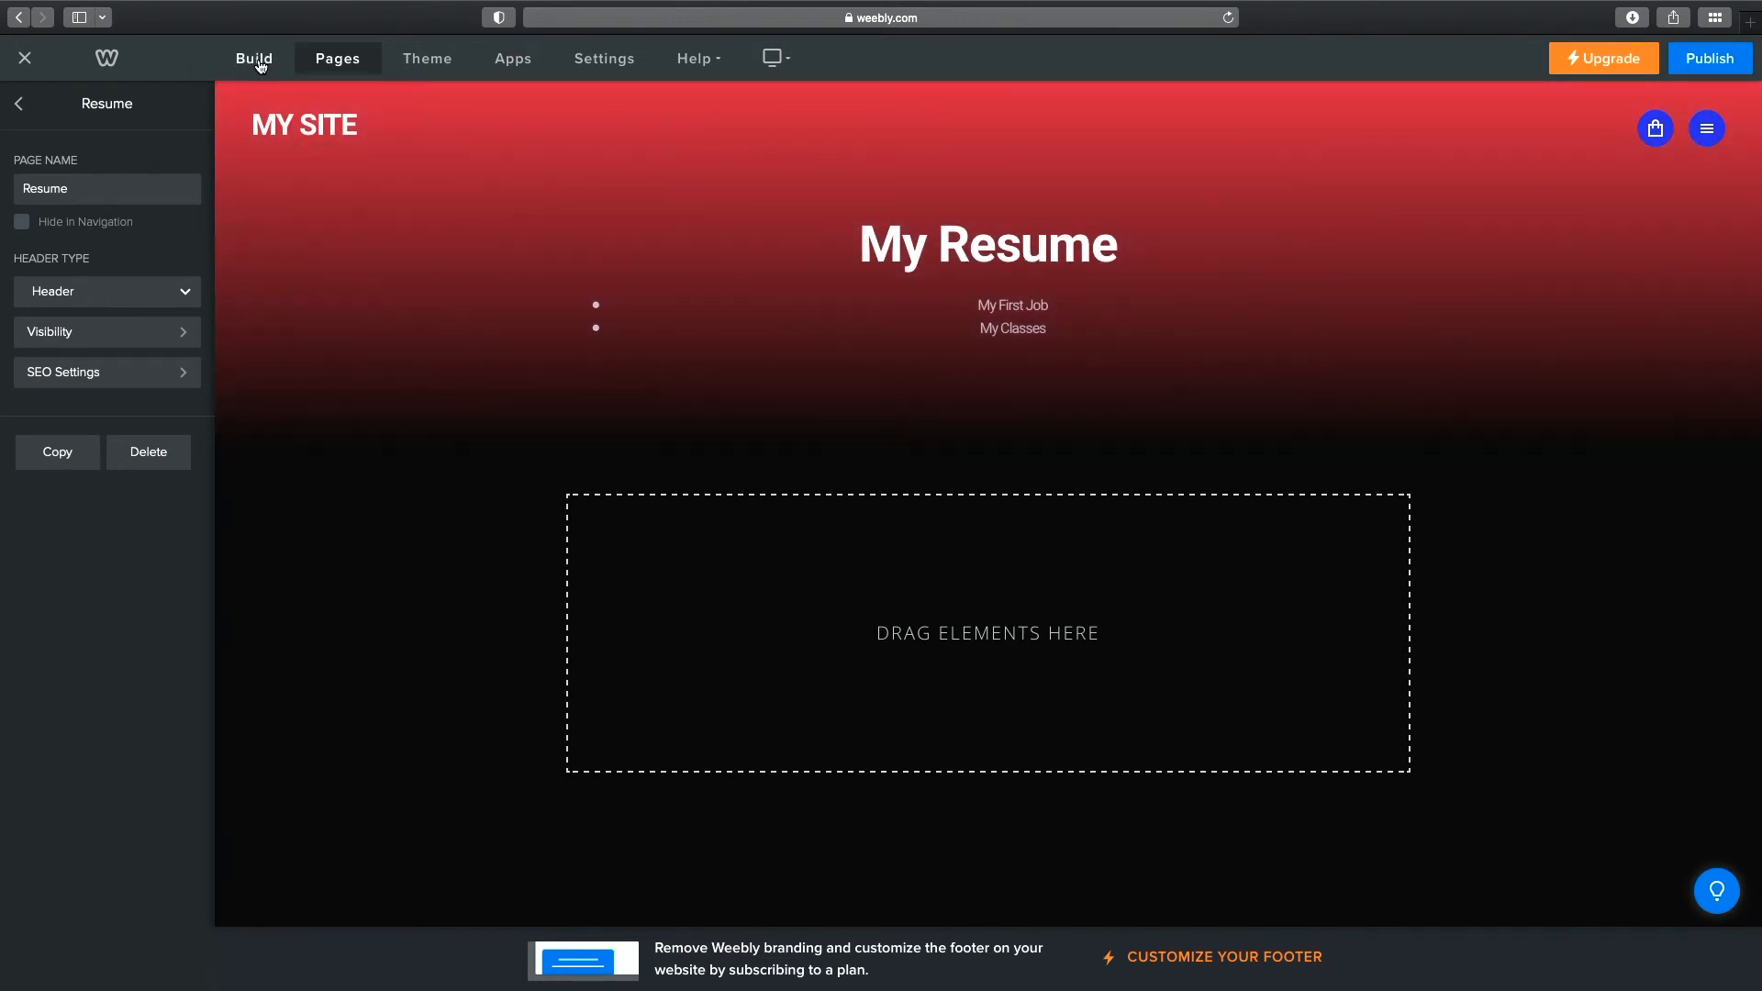
Drag a File element from the Media elements onto the header below the bulleted list.
click(261, 65)
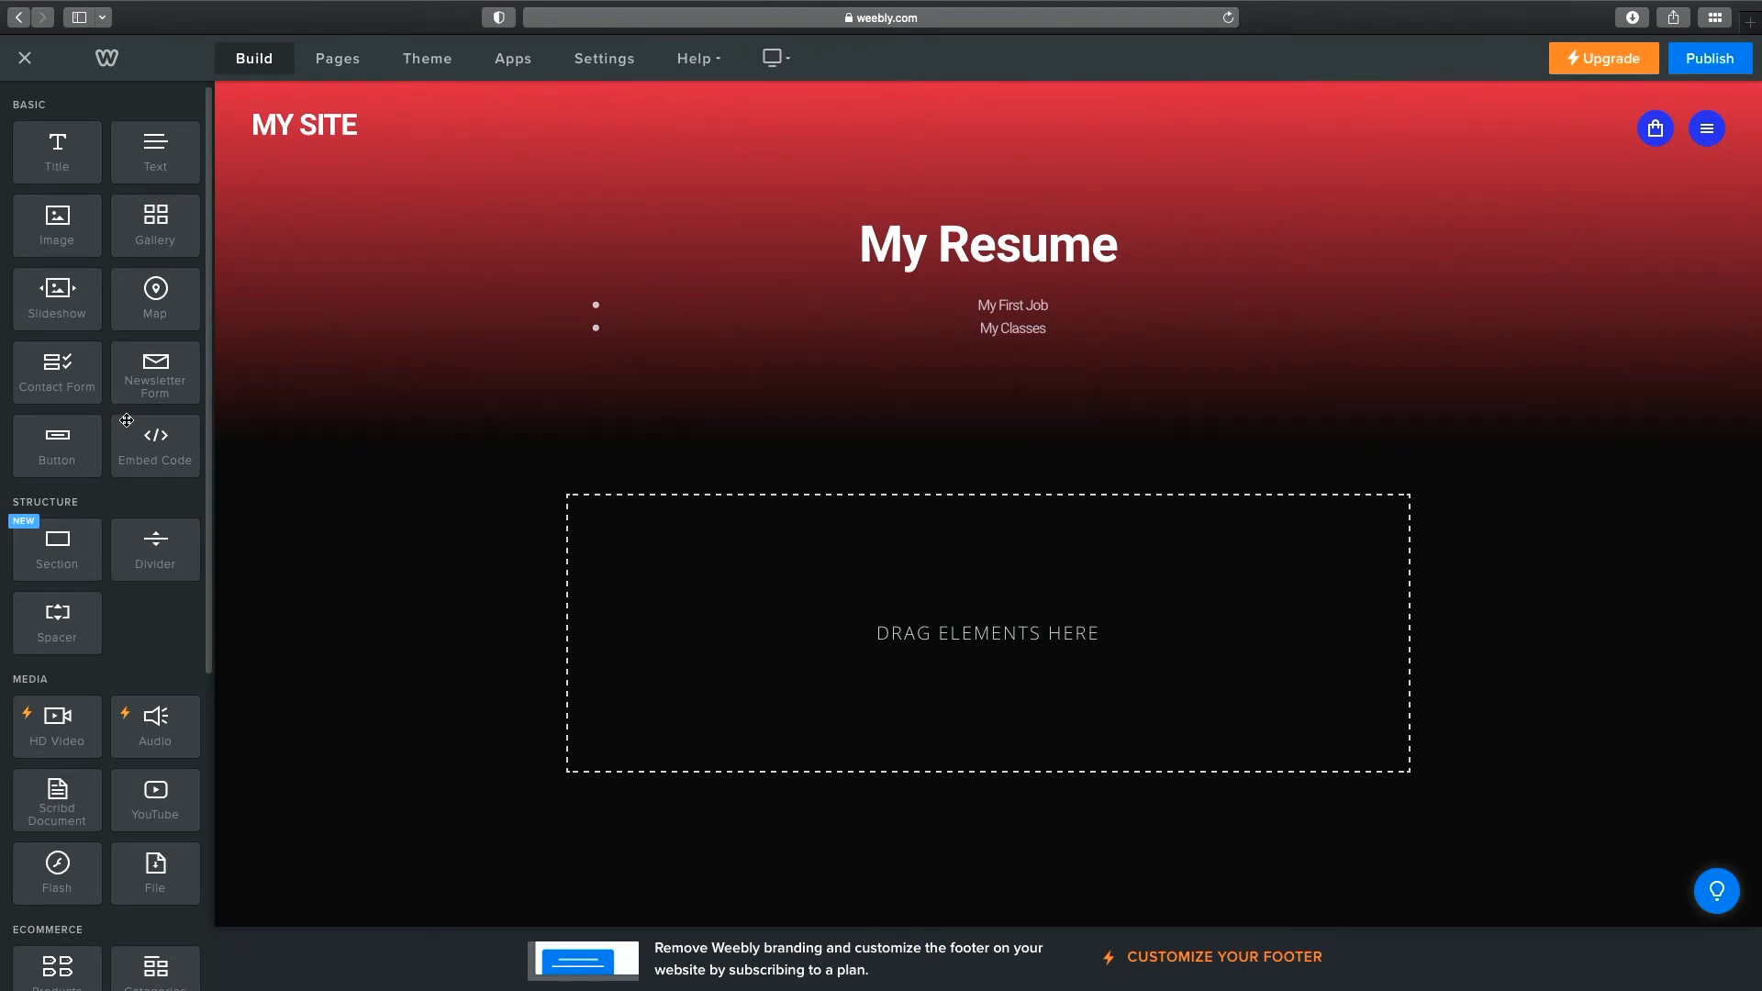
scroll(110, 379, down, 3)
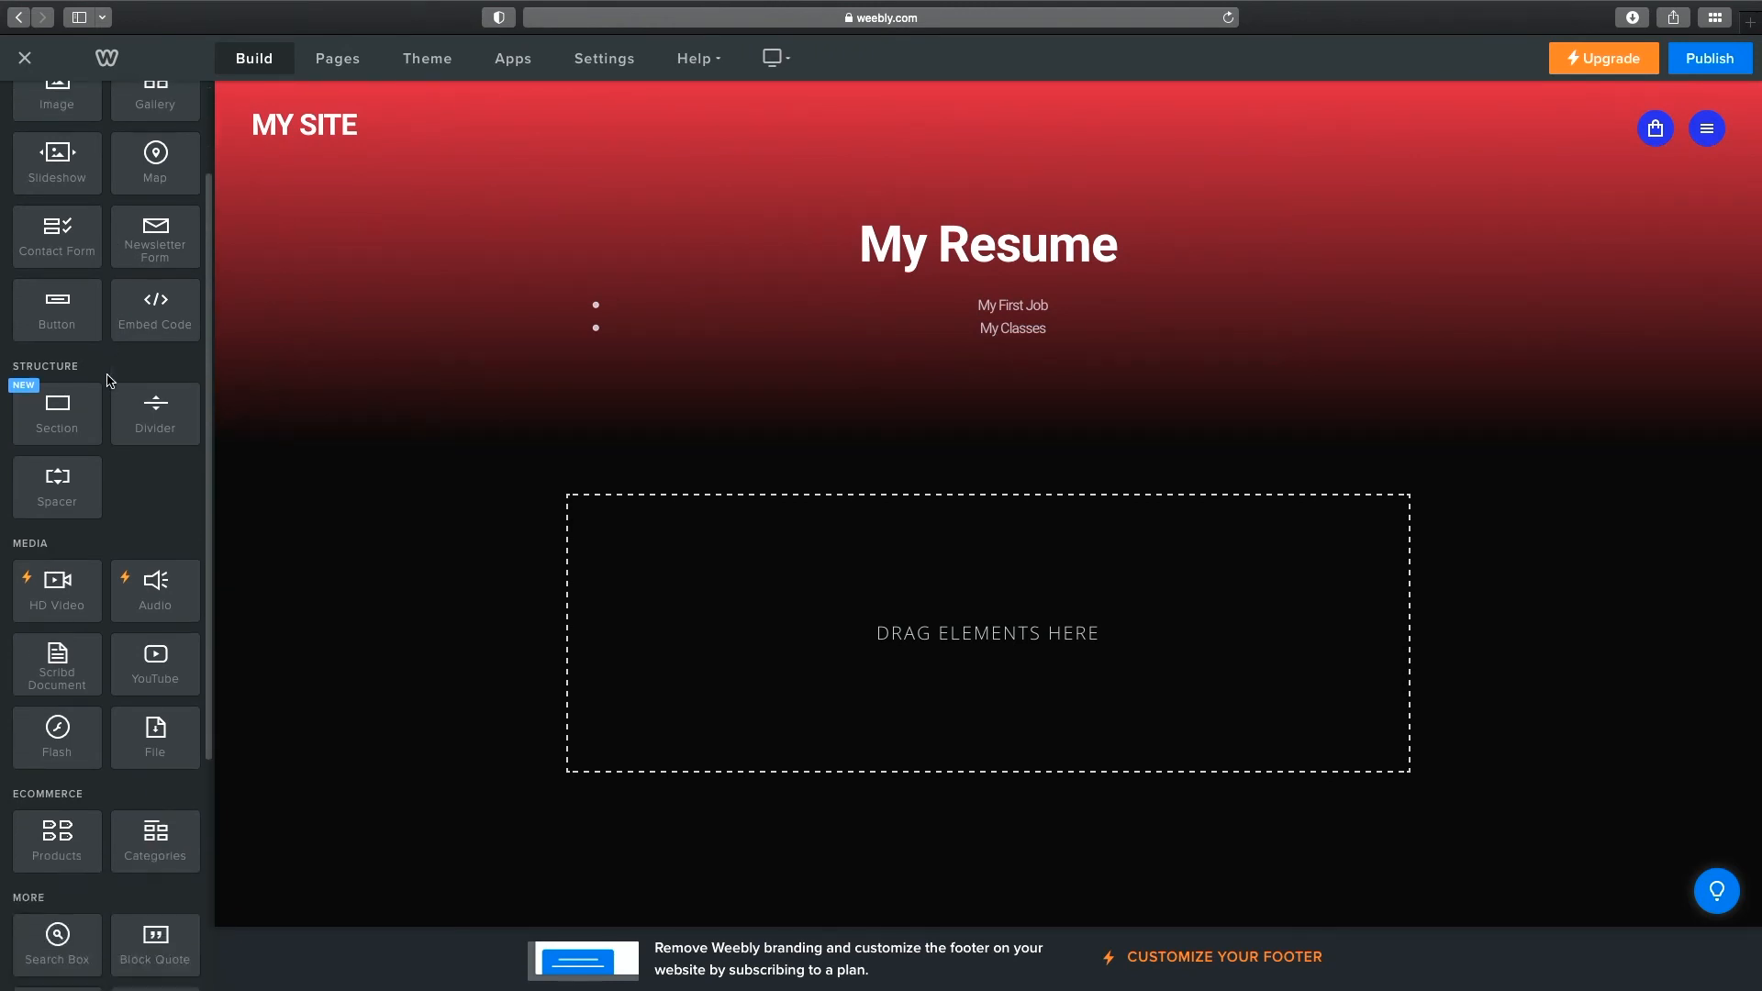
scroll(107, 380, down, 4)
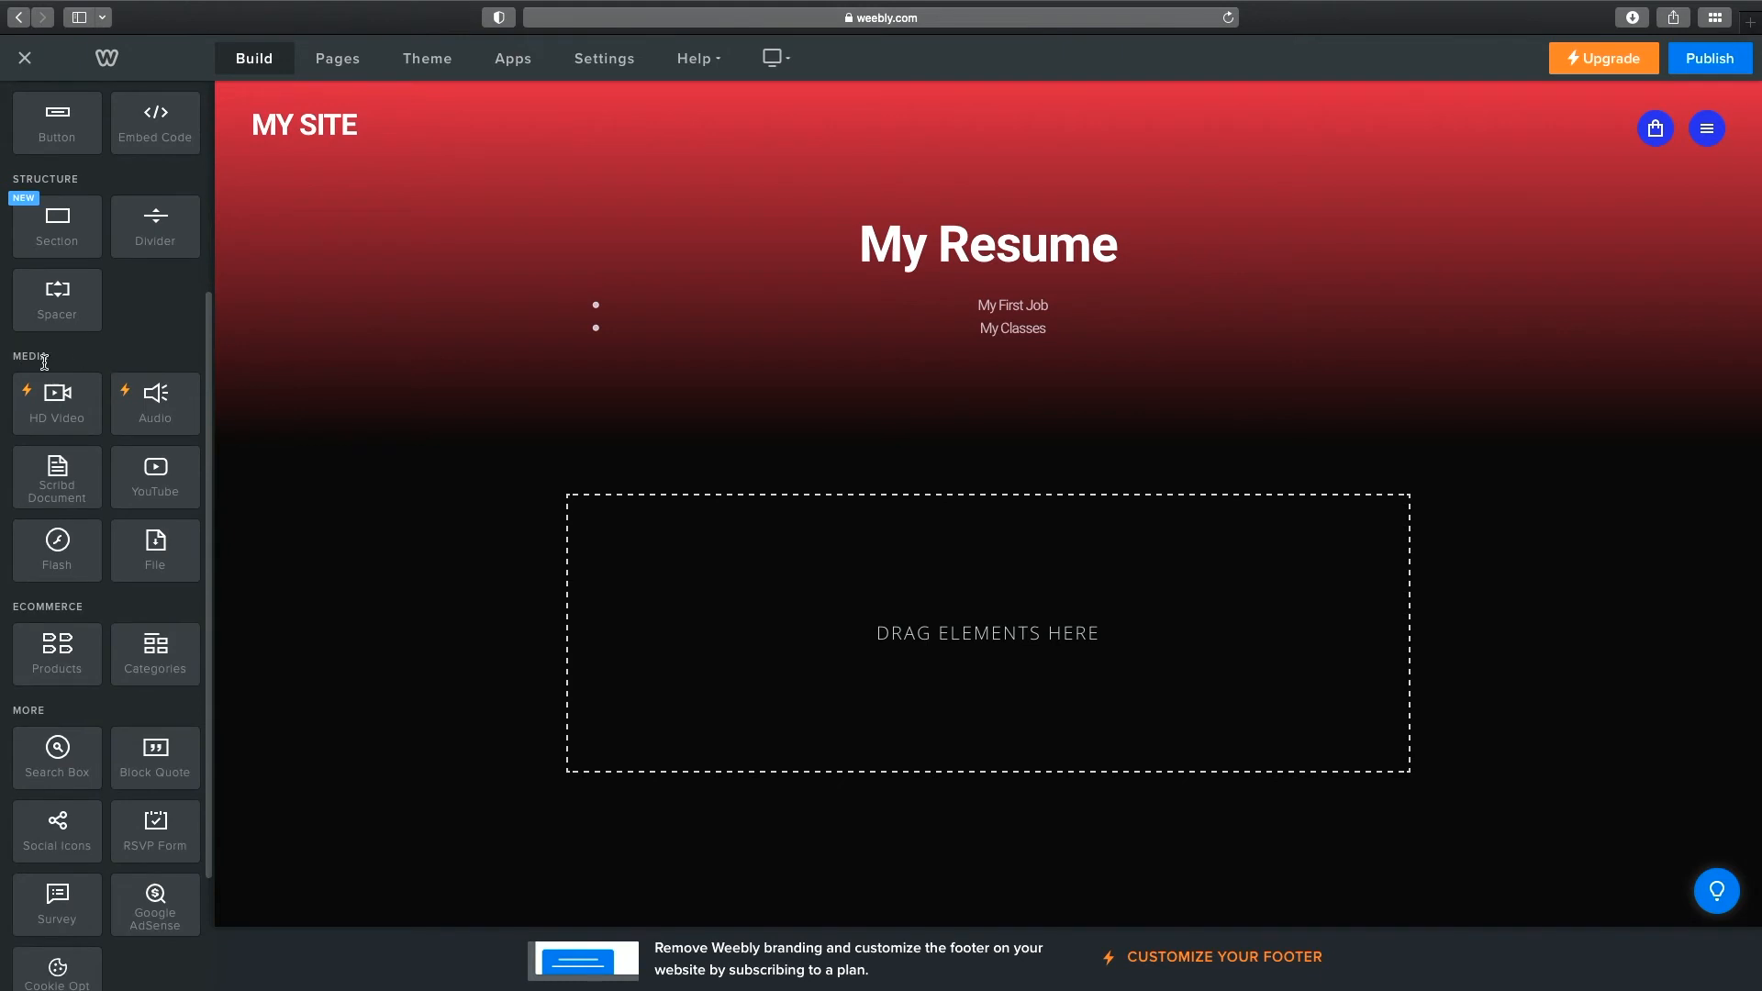
drag(156, 547, 1129, 334)
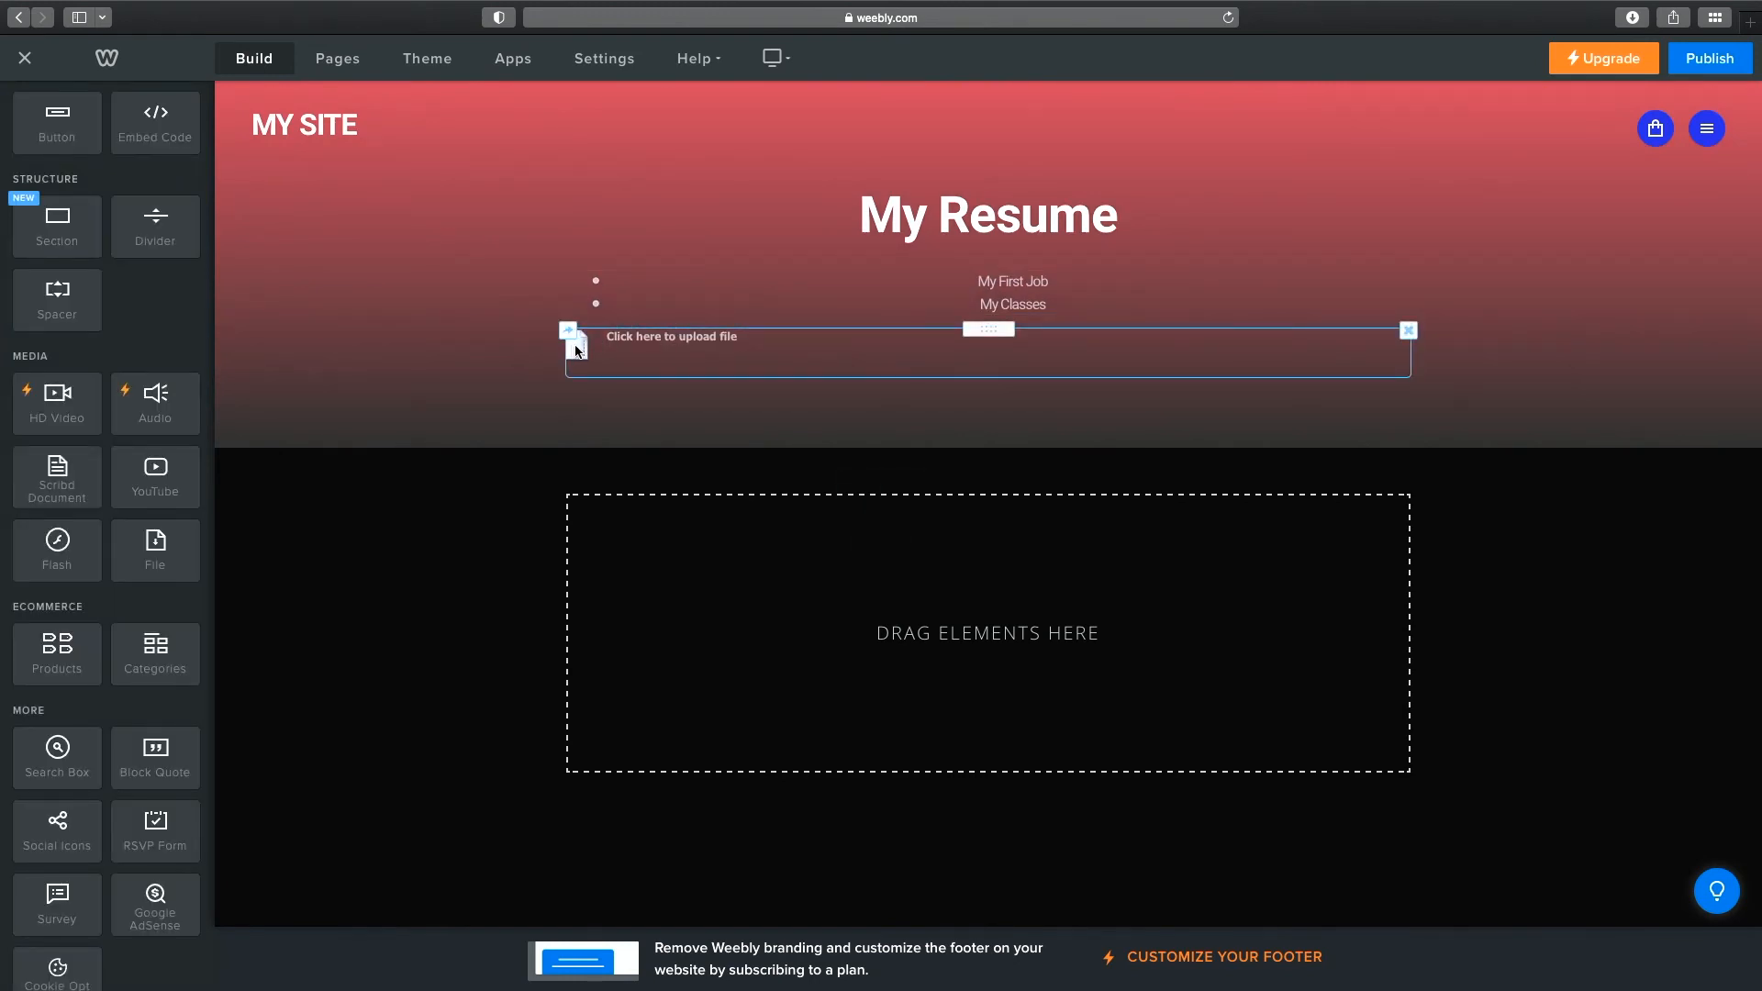
Upload Resume.docx from the Desktop into the File element.
click(661, 342)
click(1001, 461)
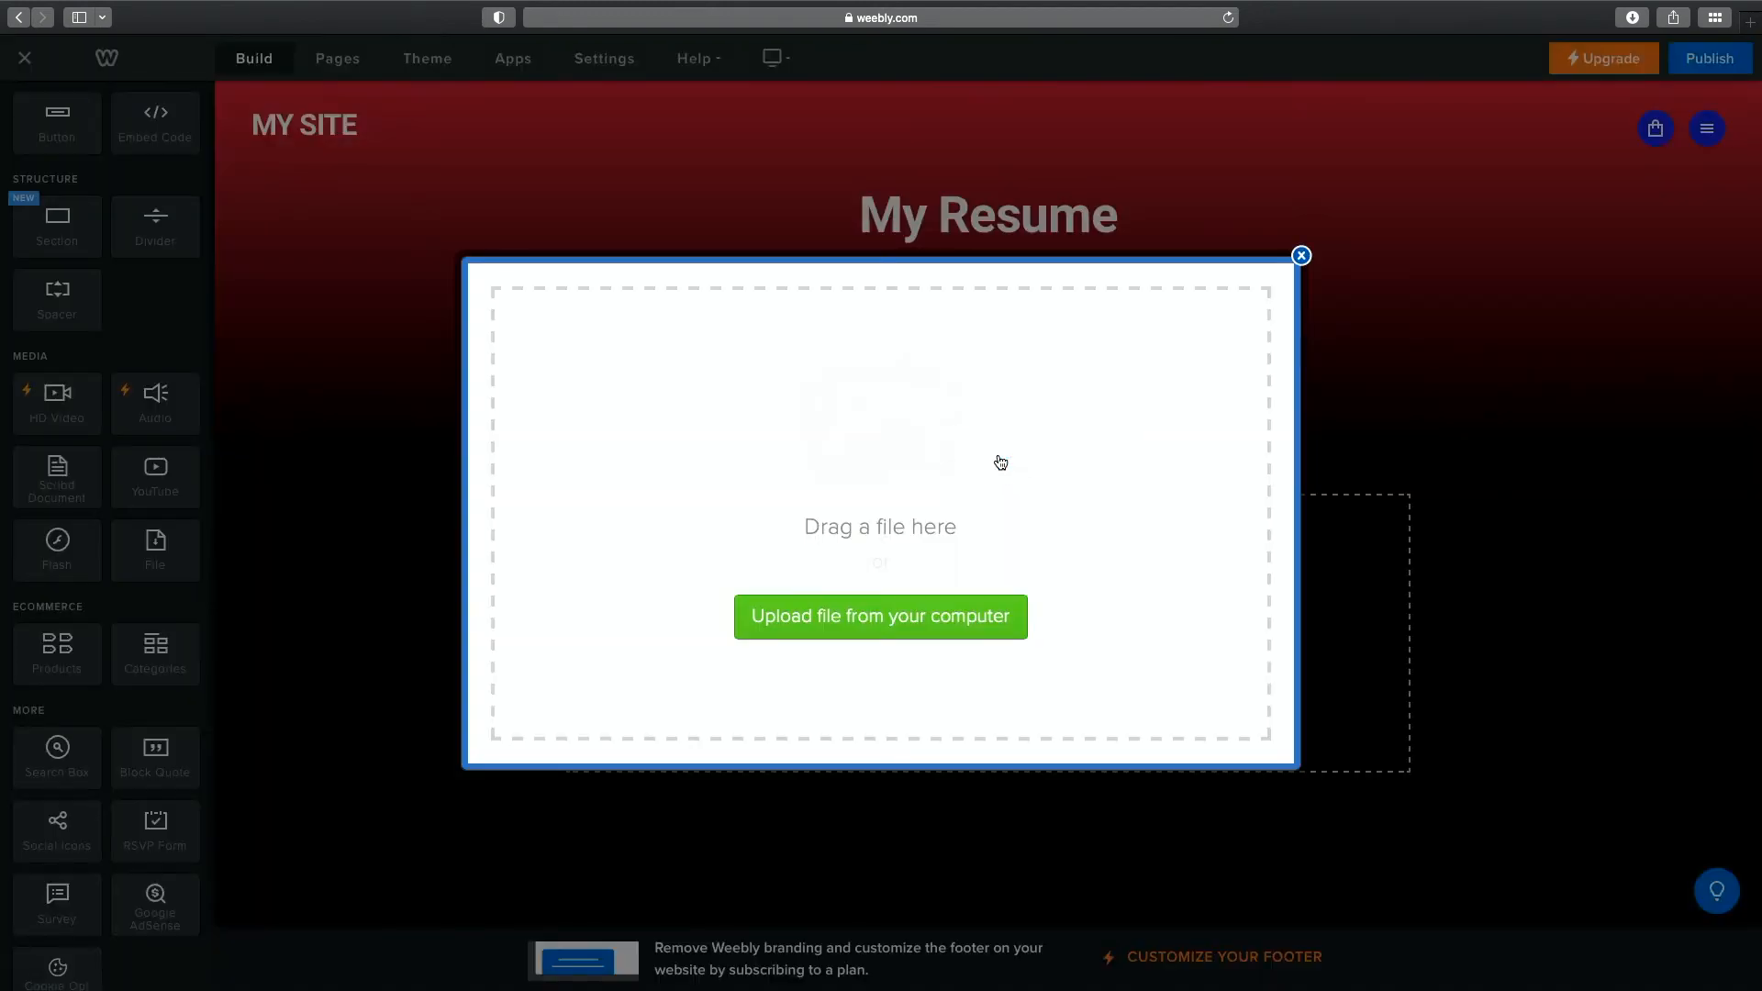
click(964, 618)
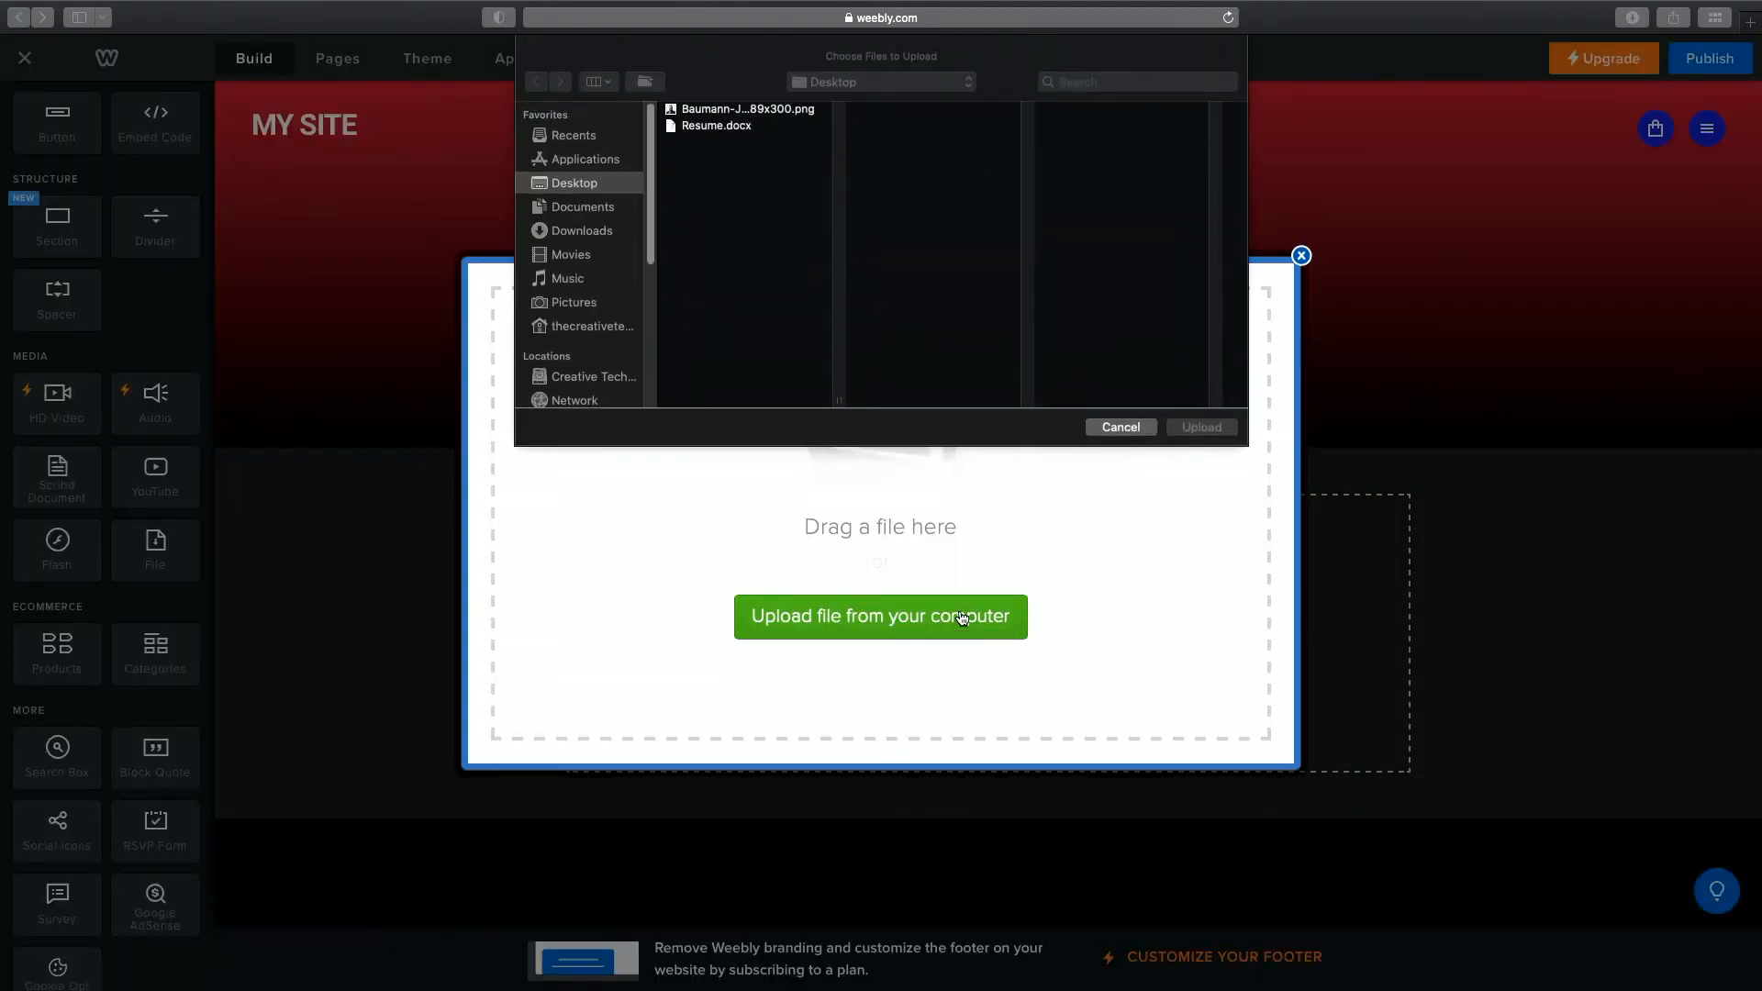
click(732, 126)
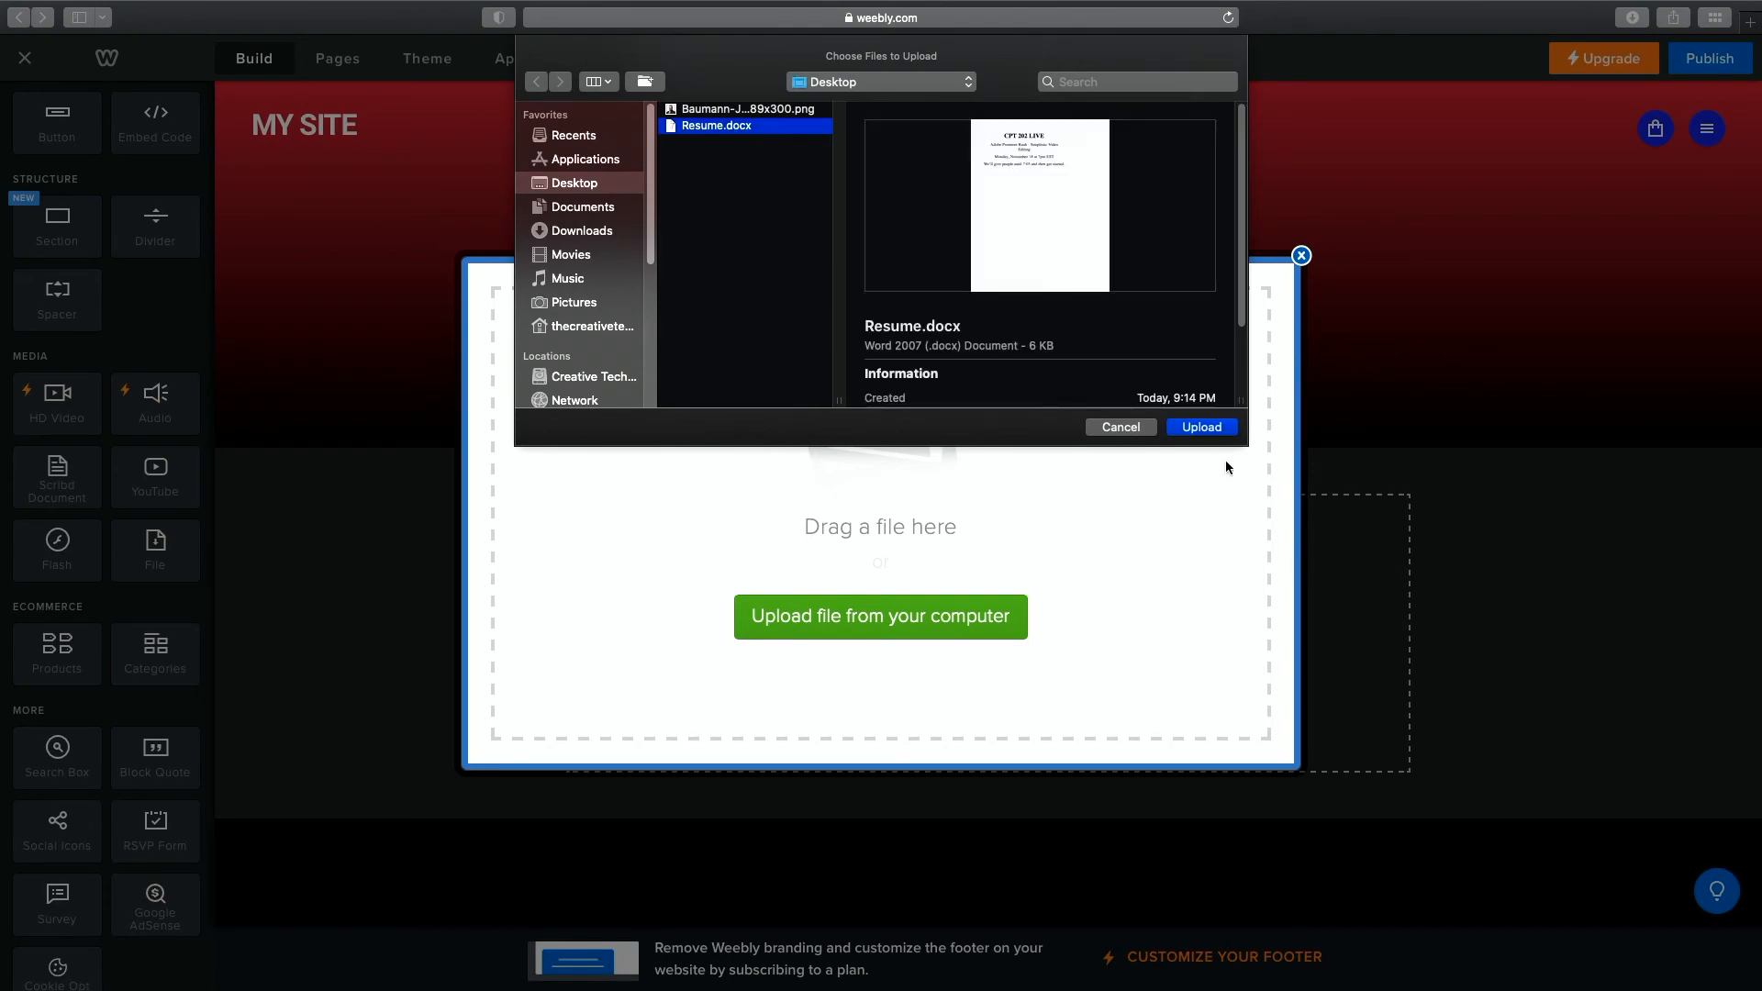
click(1219, 432)
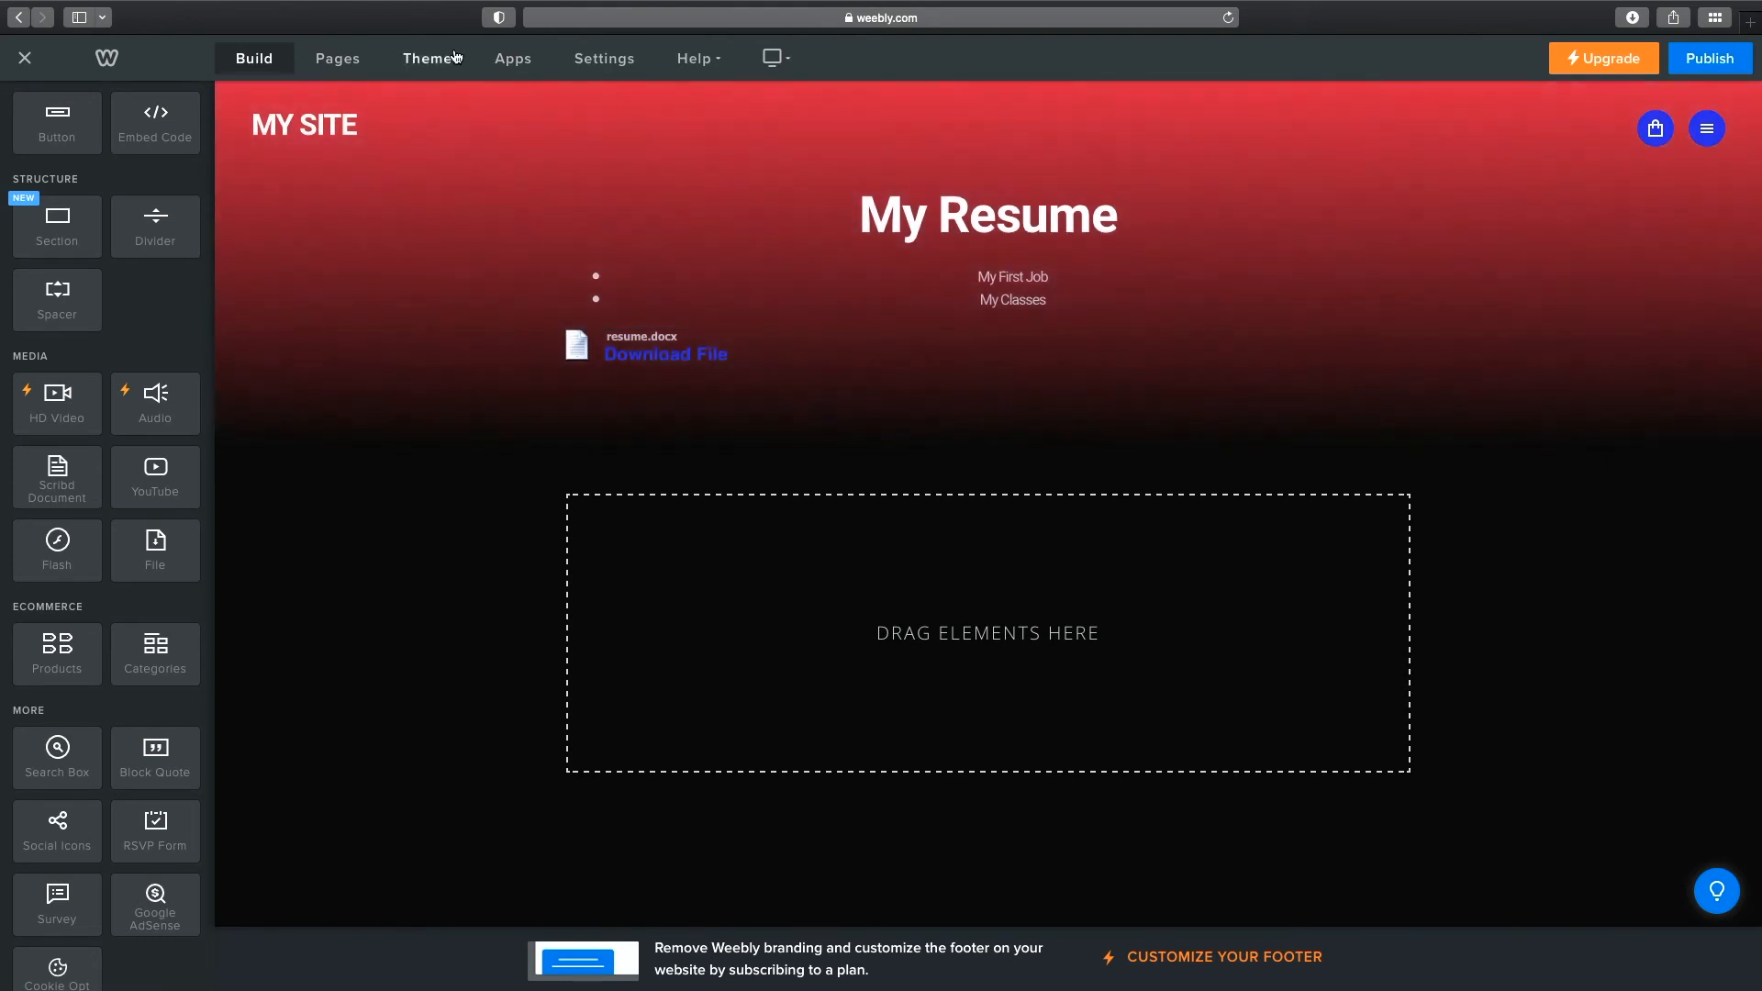
Return to the site's pages list and open the Contact page.
click(340, 61)
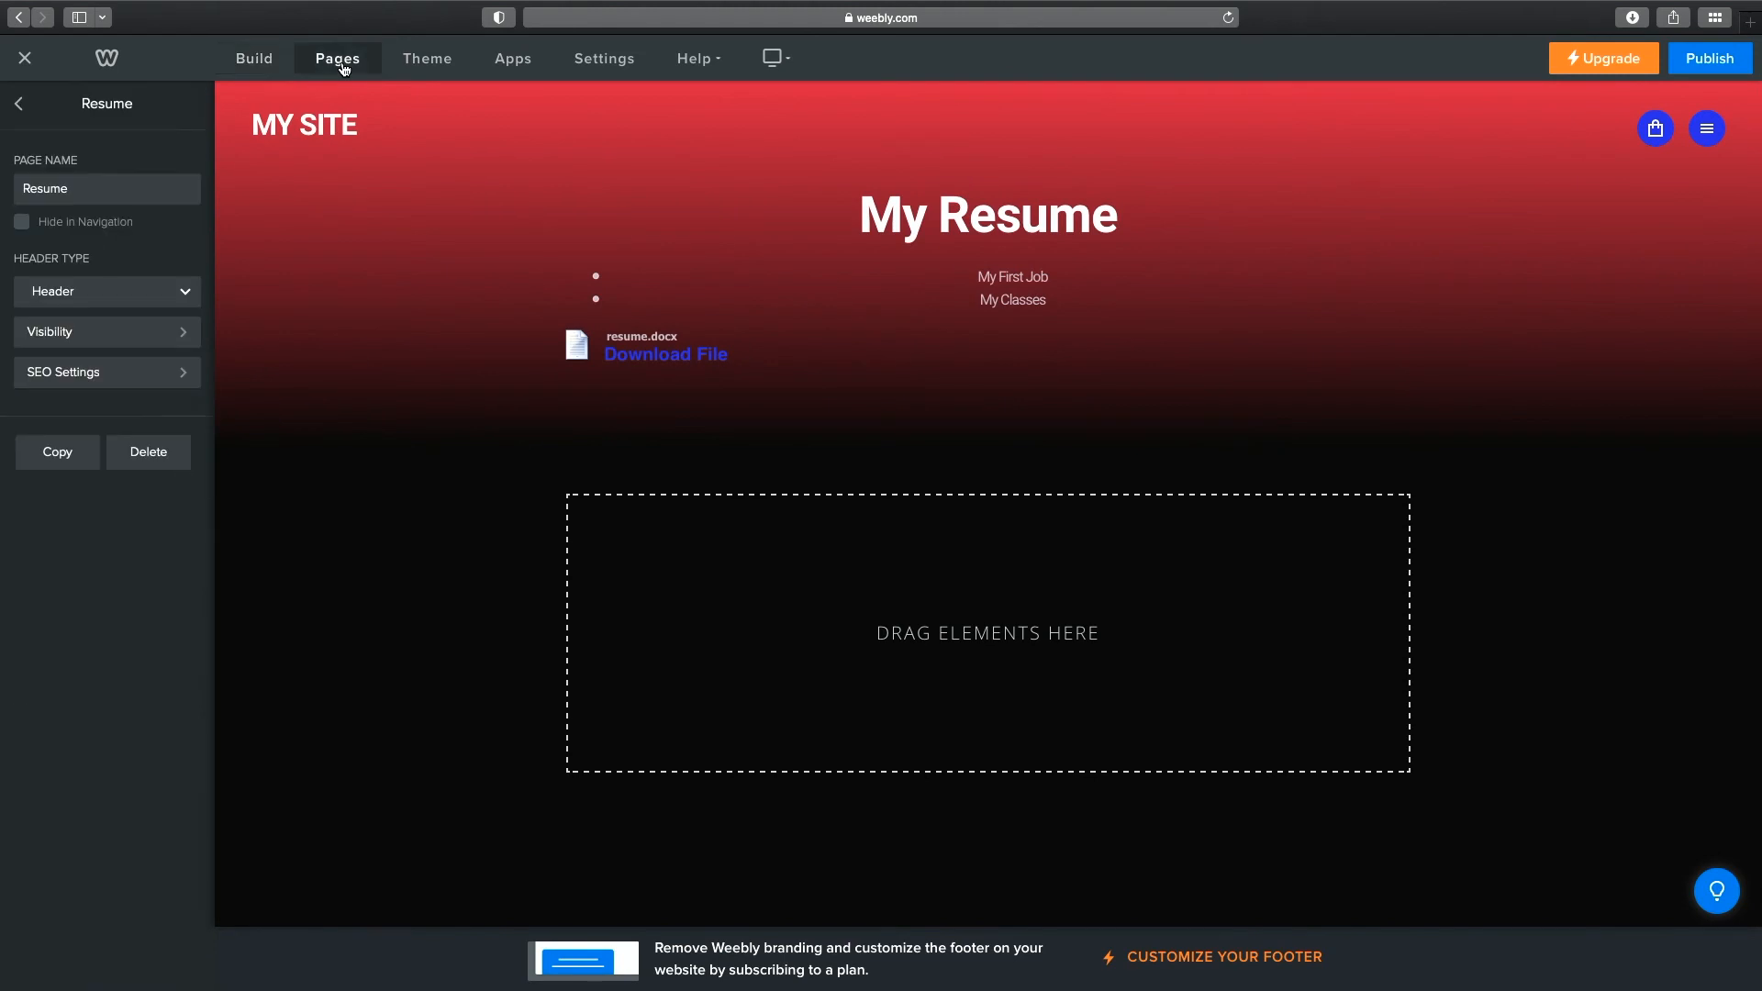
click(18, 104)
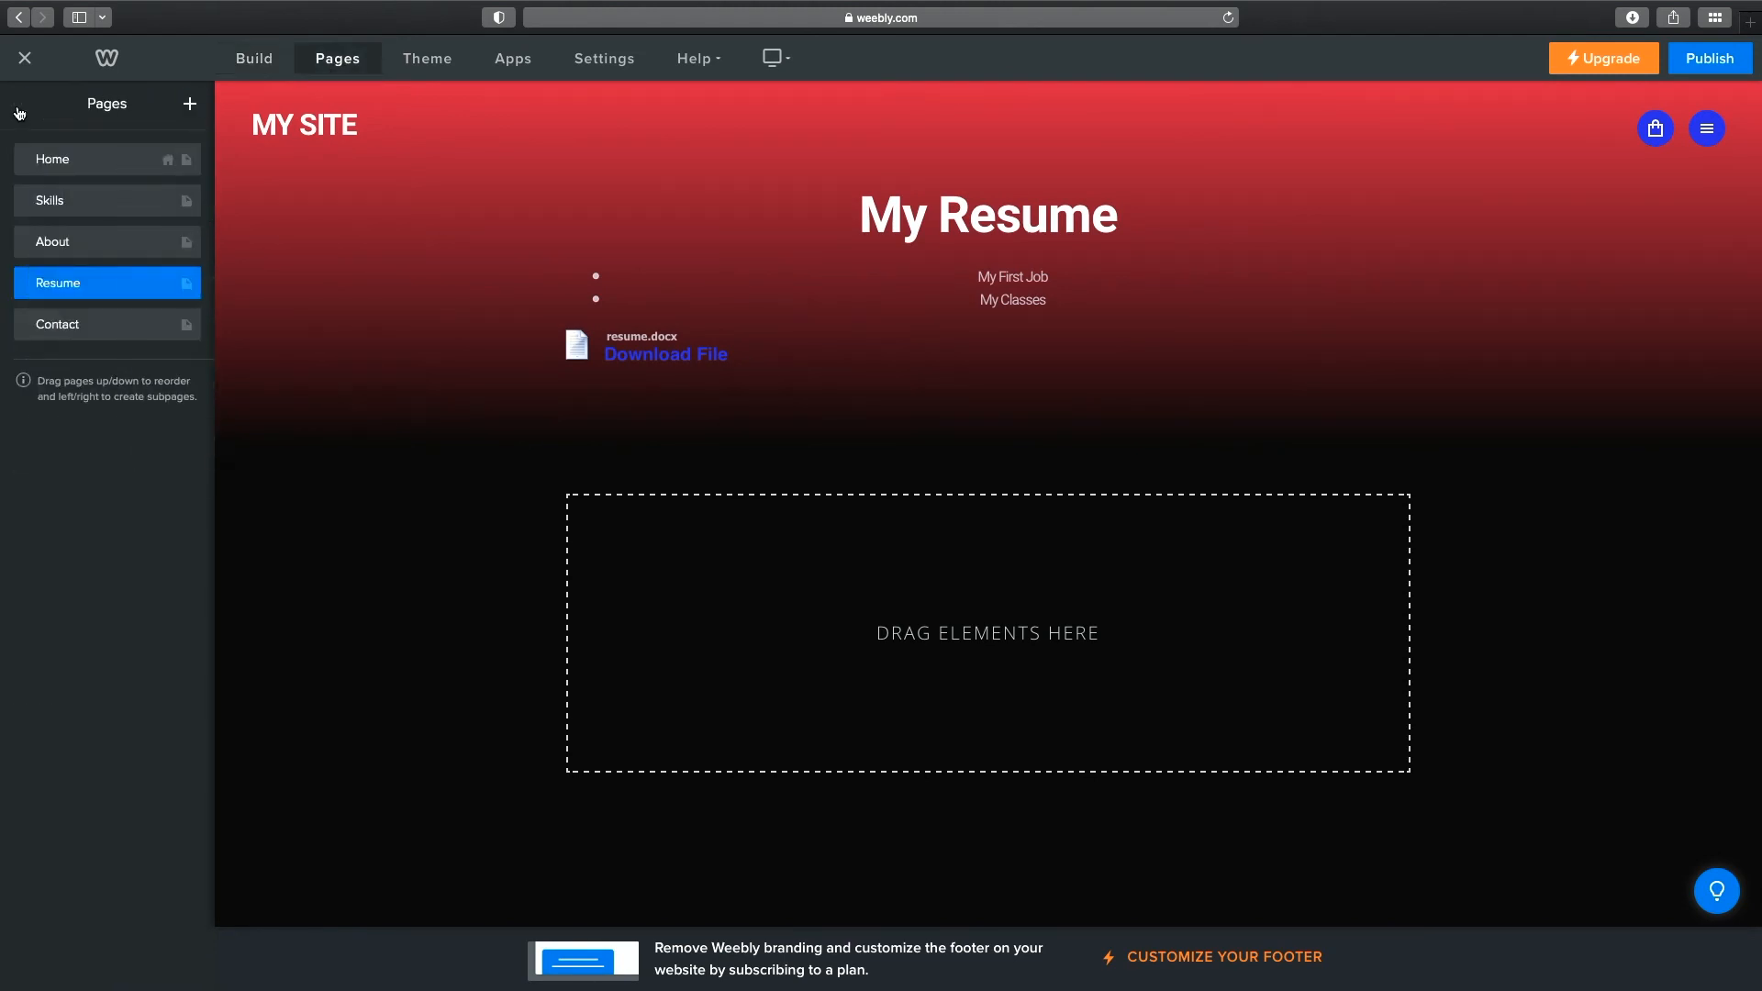
click(97, 326)
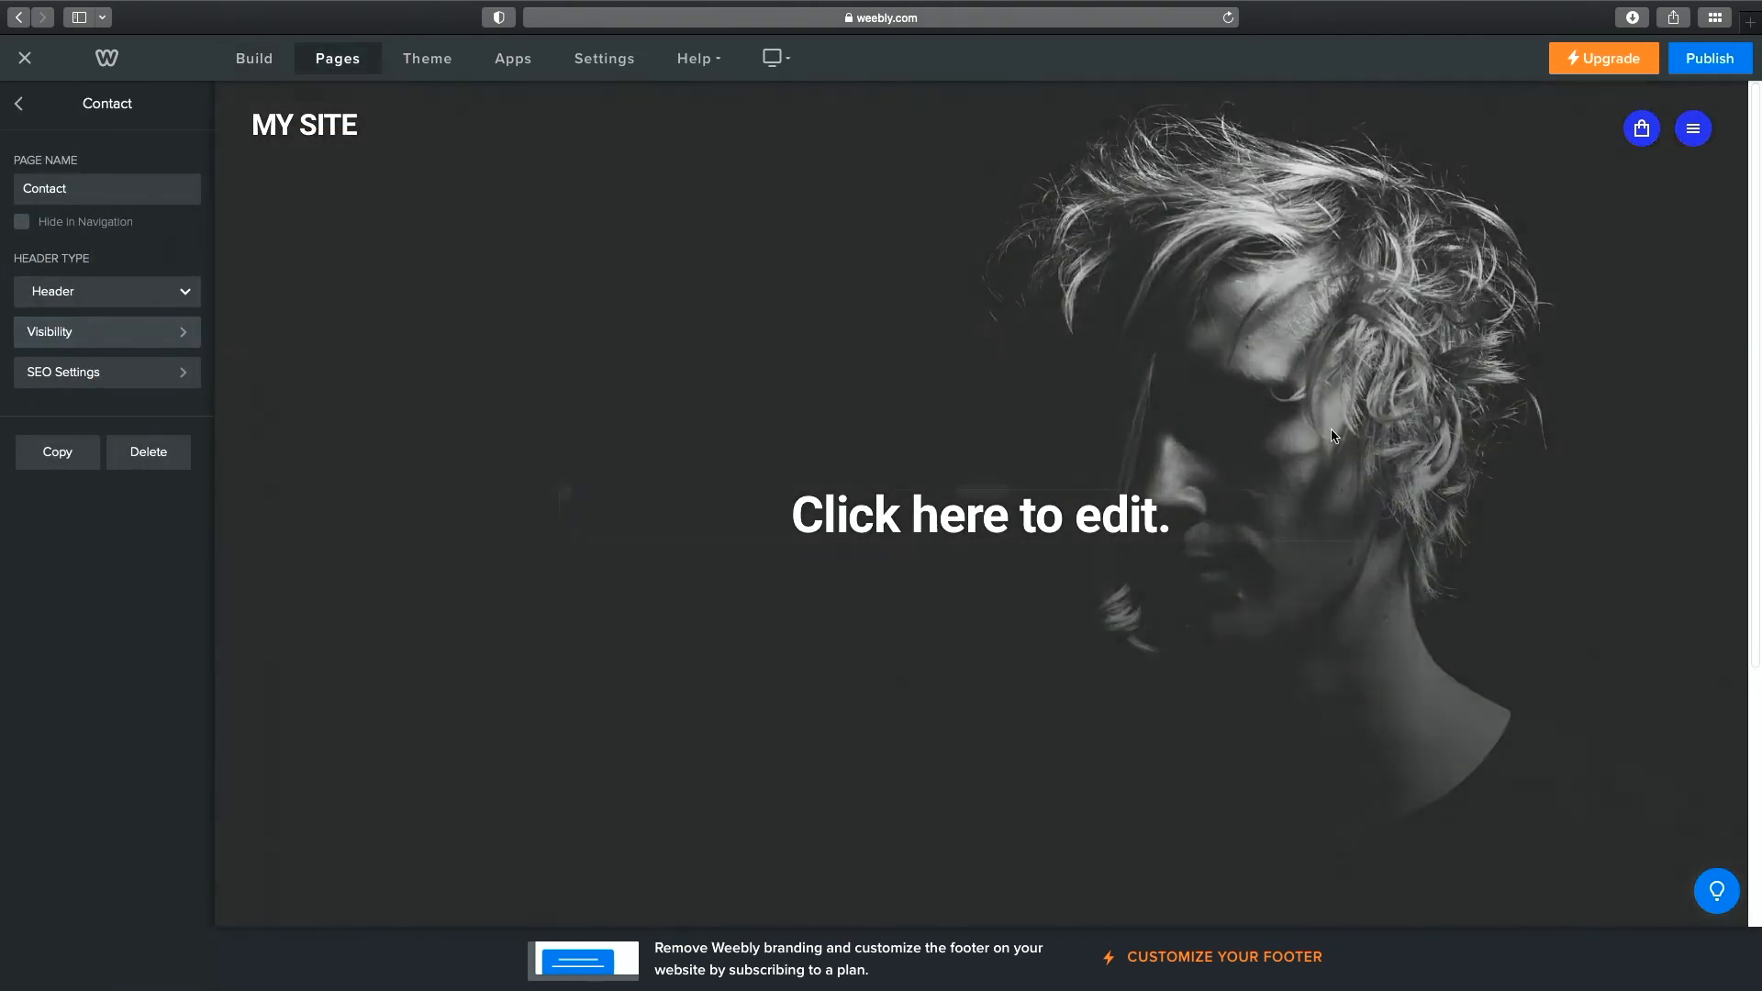
scroll(1432, 415, down, 2)
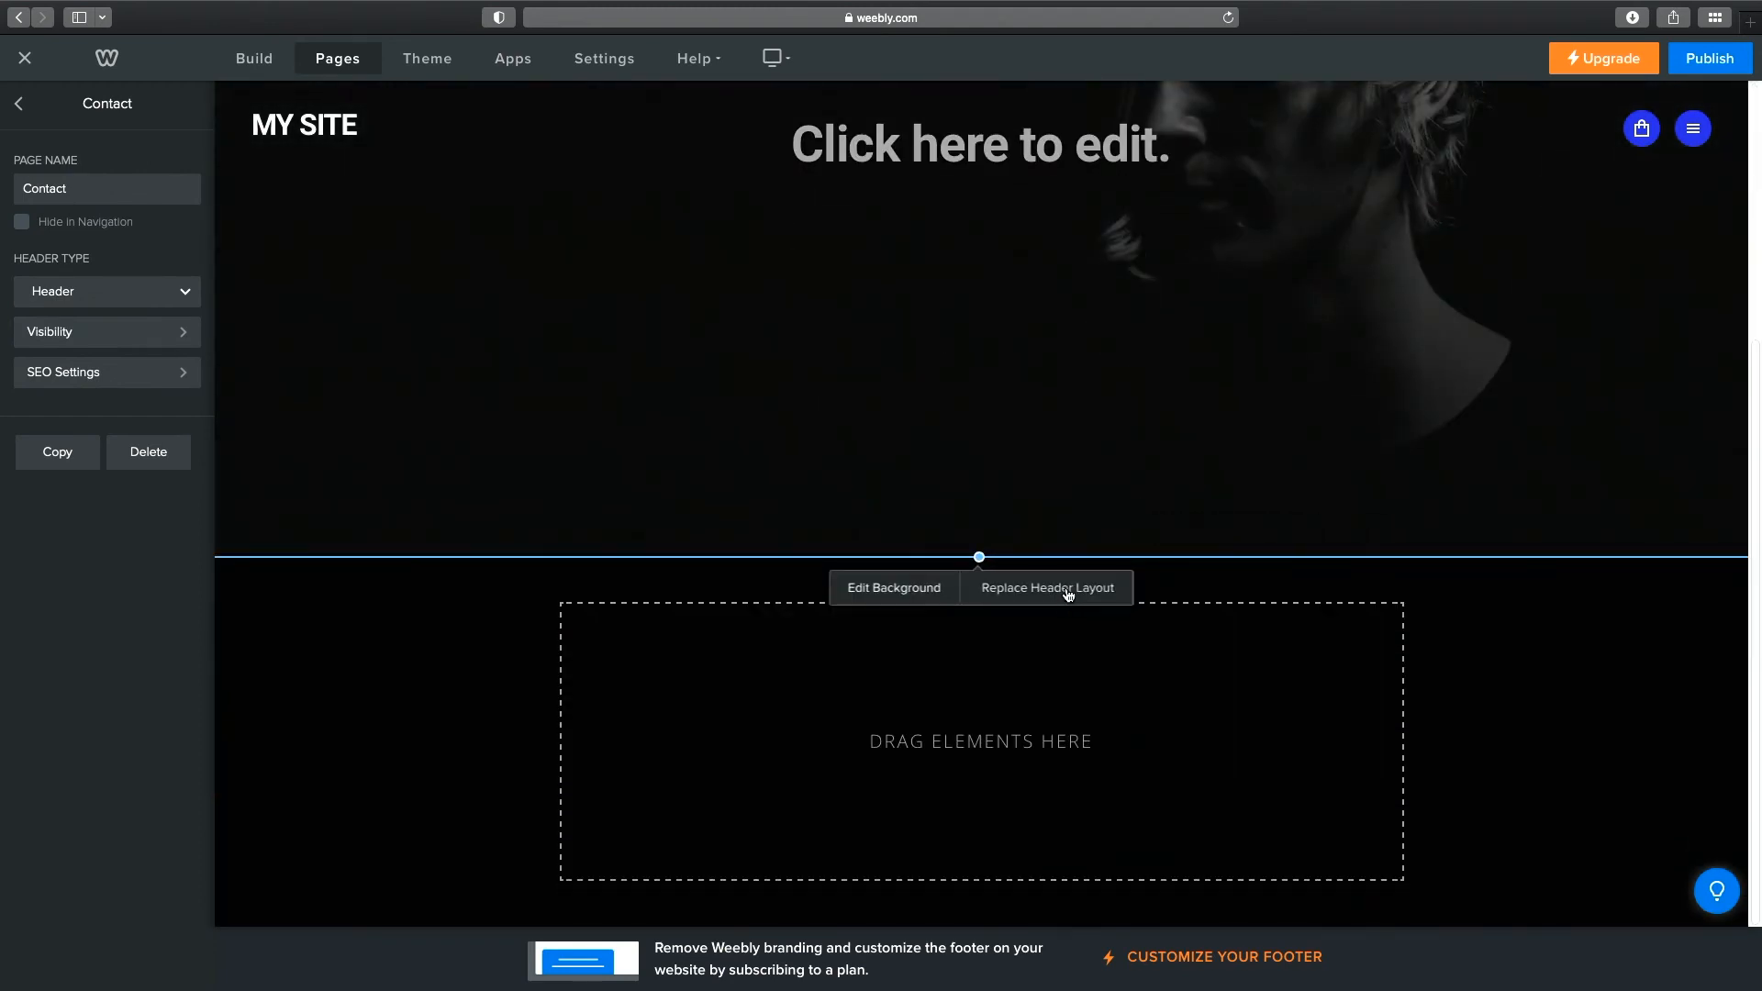
Replace the Contact header with the blue MAGNIFICENT layout and save it.
click(1065, 587)
click(1054, 738)
scroll(1093, 708, down, 5)
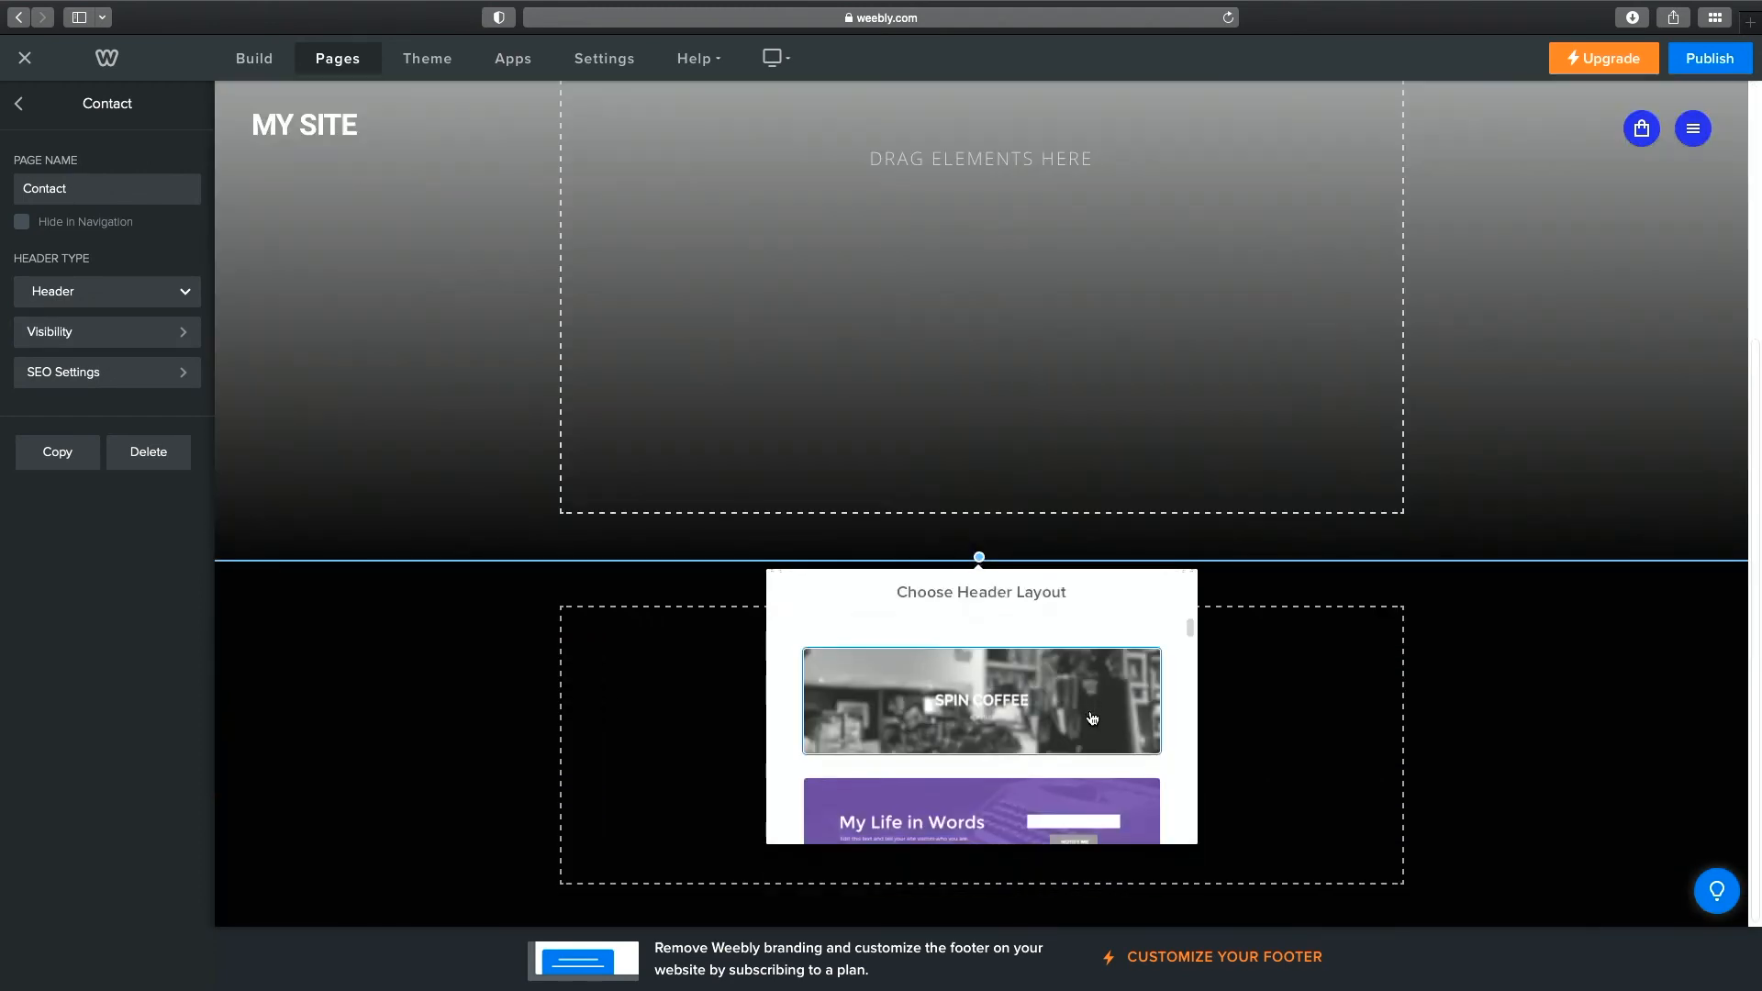
scroll(1092, 708, down, 10)
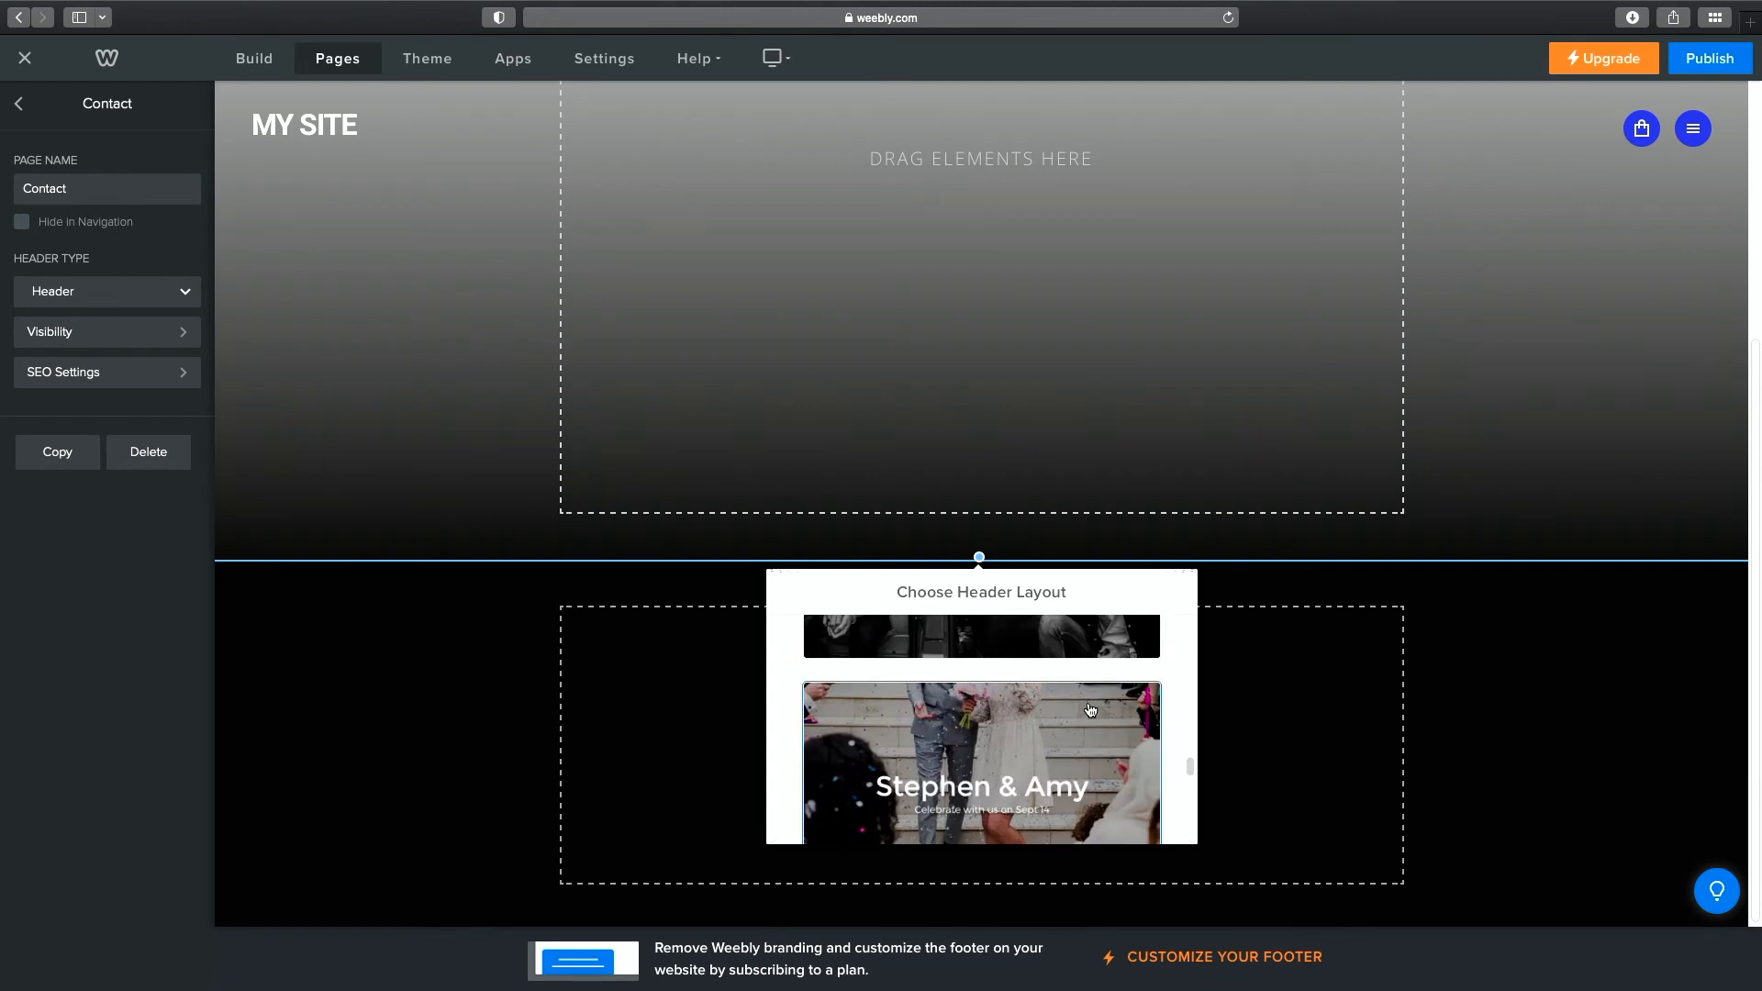
click(1086, 717)
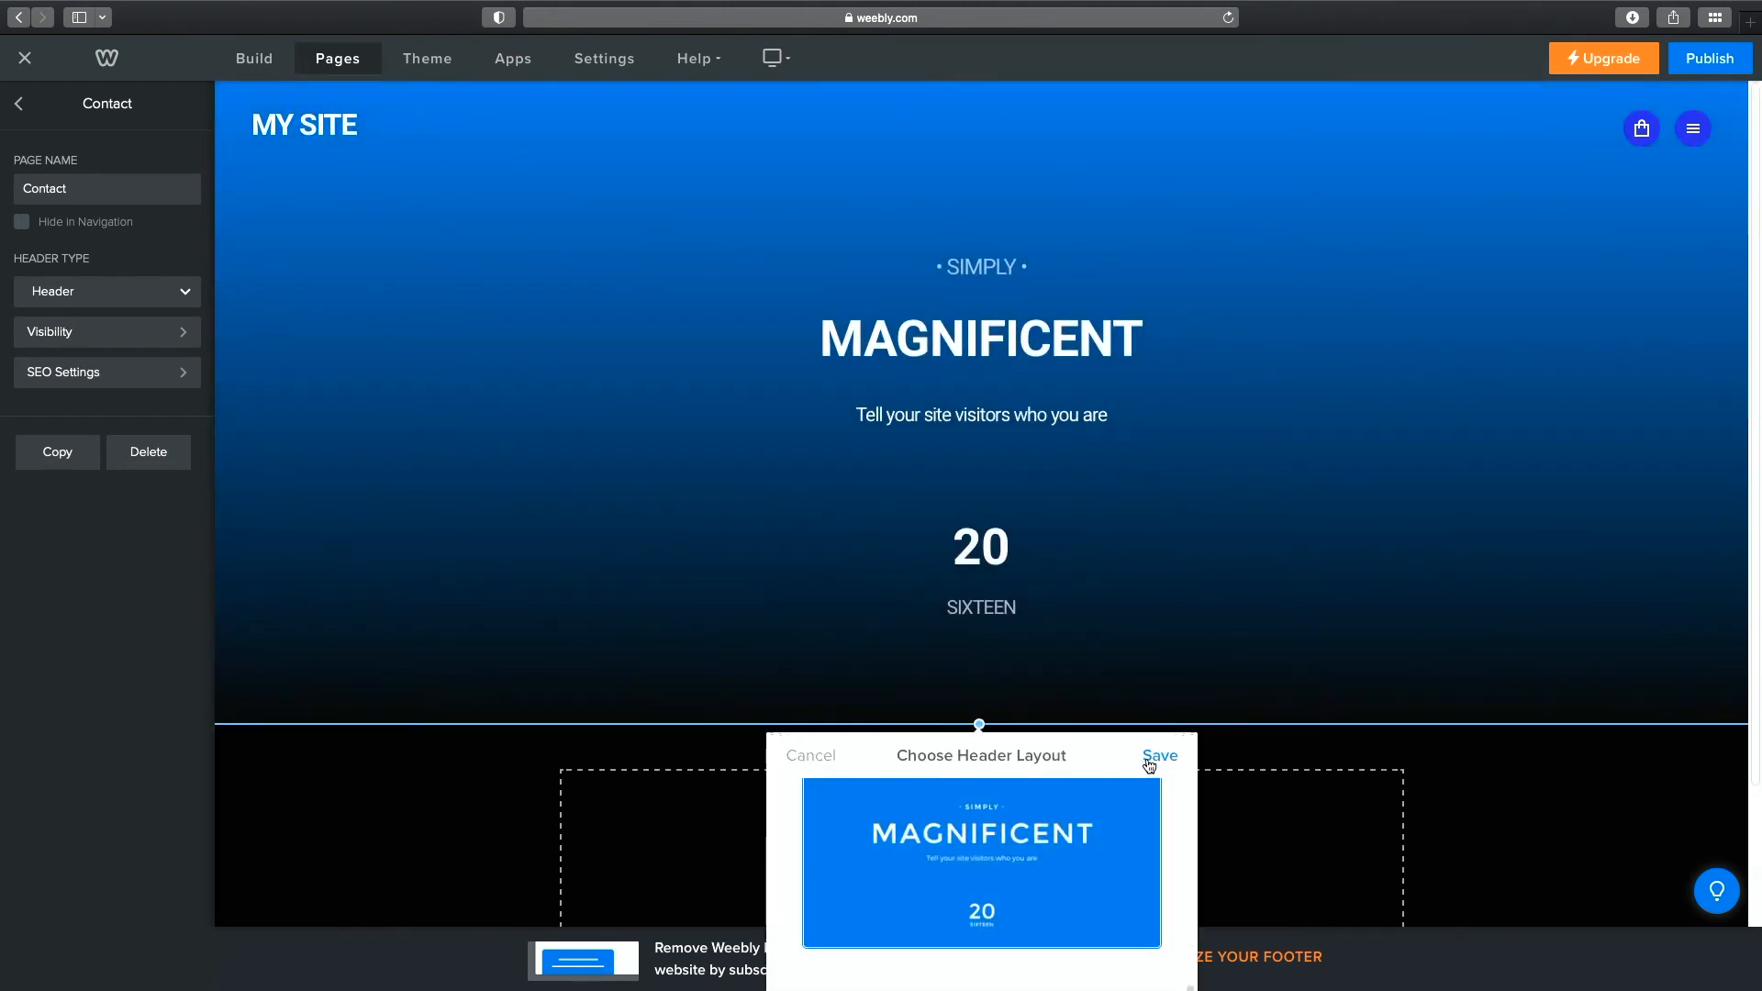
click(1149, 766)
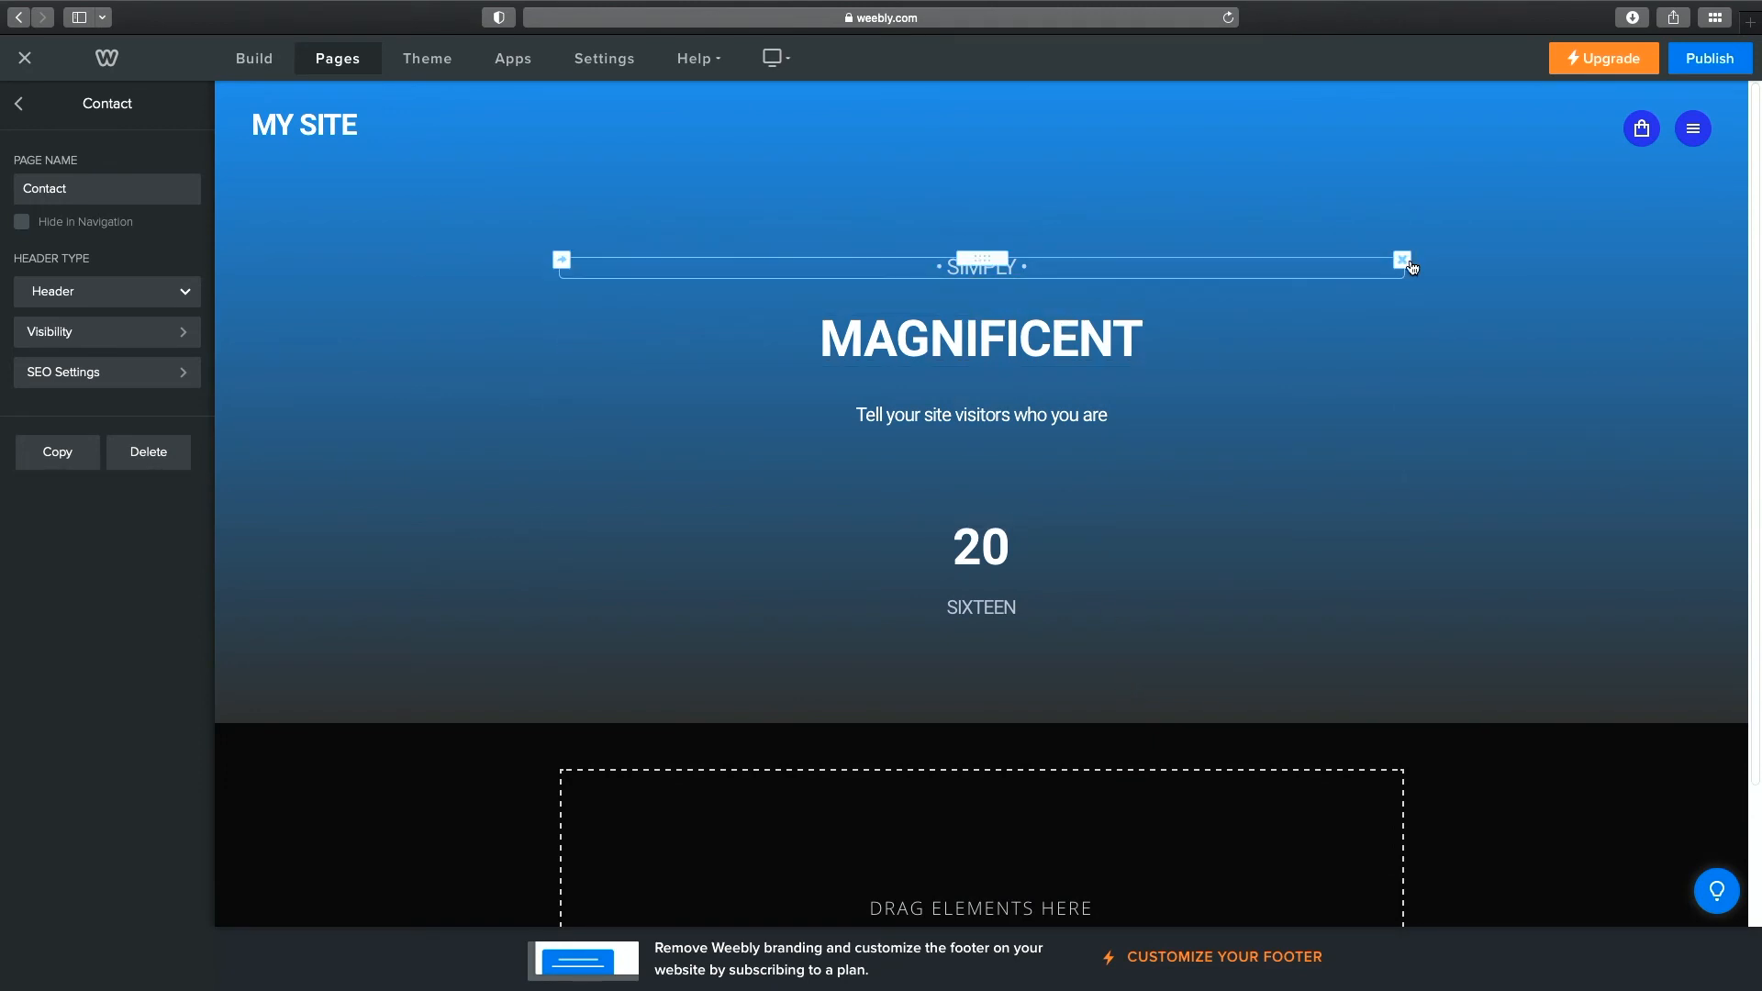
Delete the SIMPLY, 20 and SIXTEEN text elements from the Contact header.
click(1404, 260)
click(1363, 207)
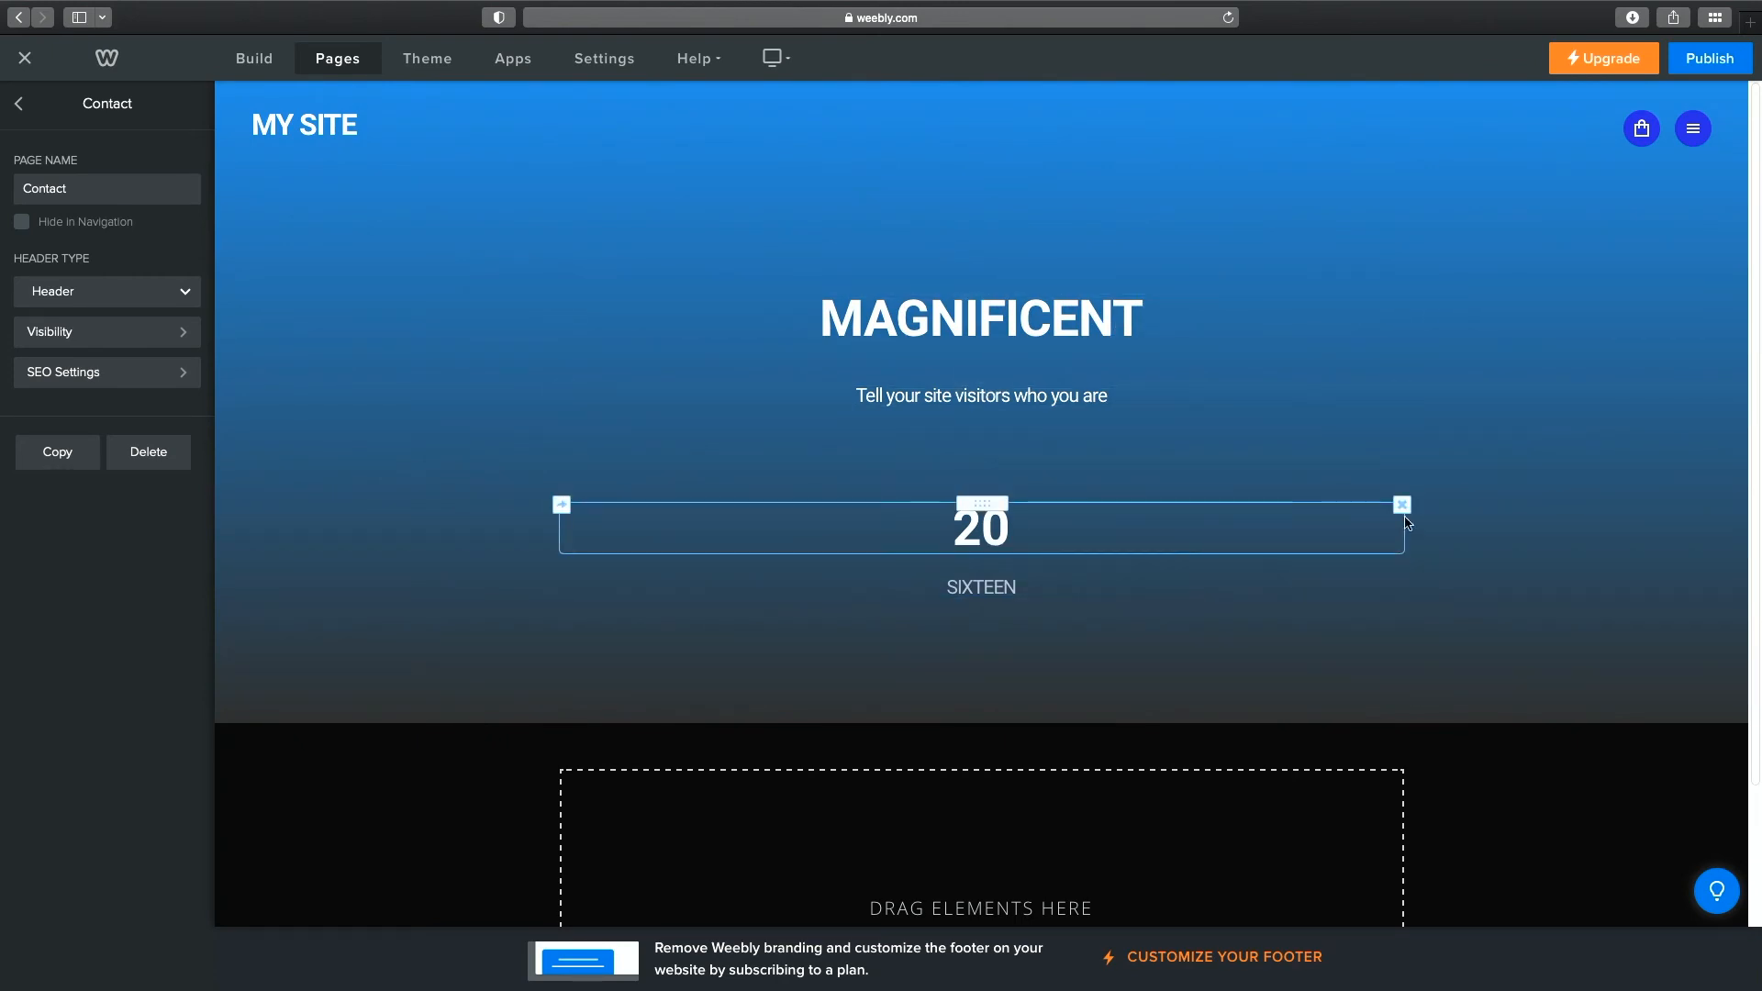
click(1403, 505)
click(1391, 452)
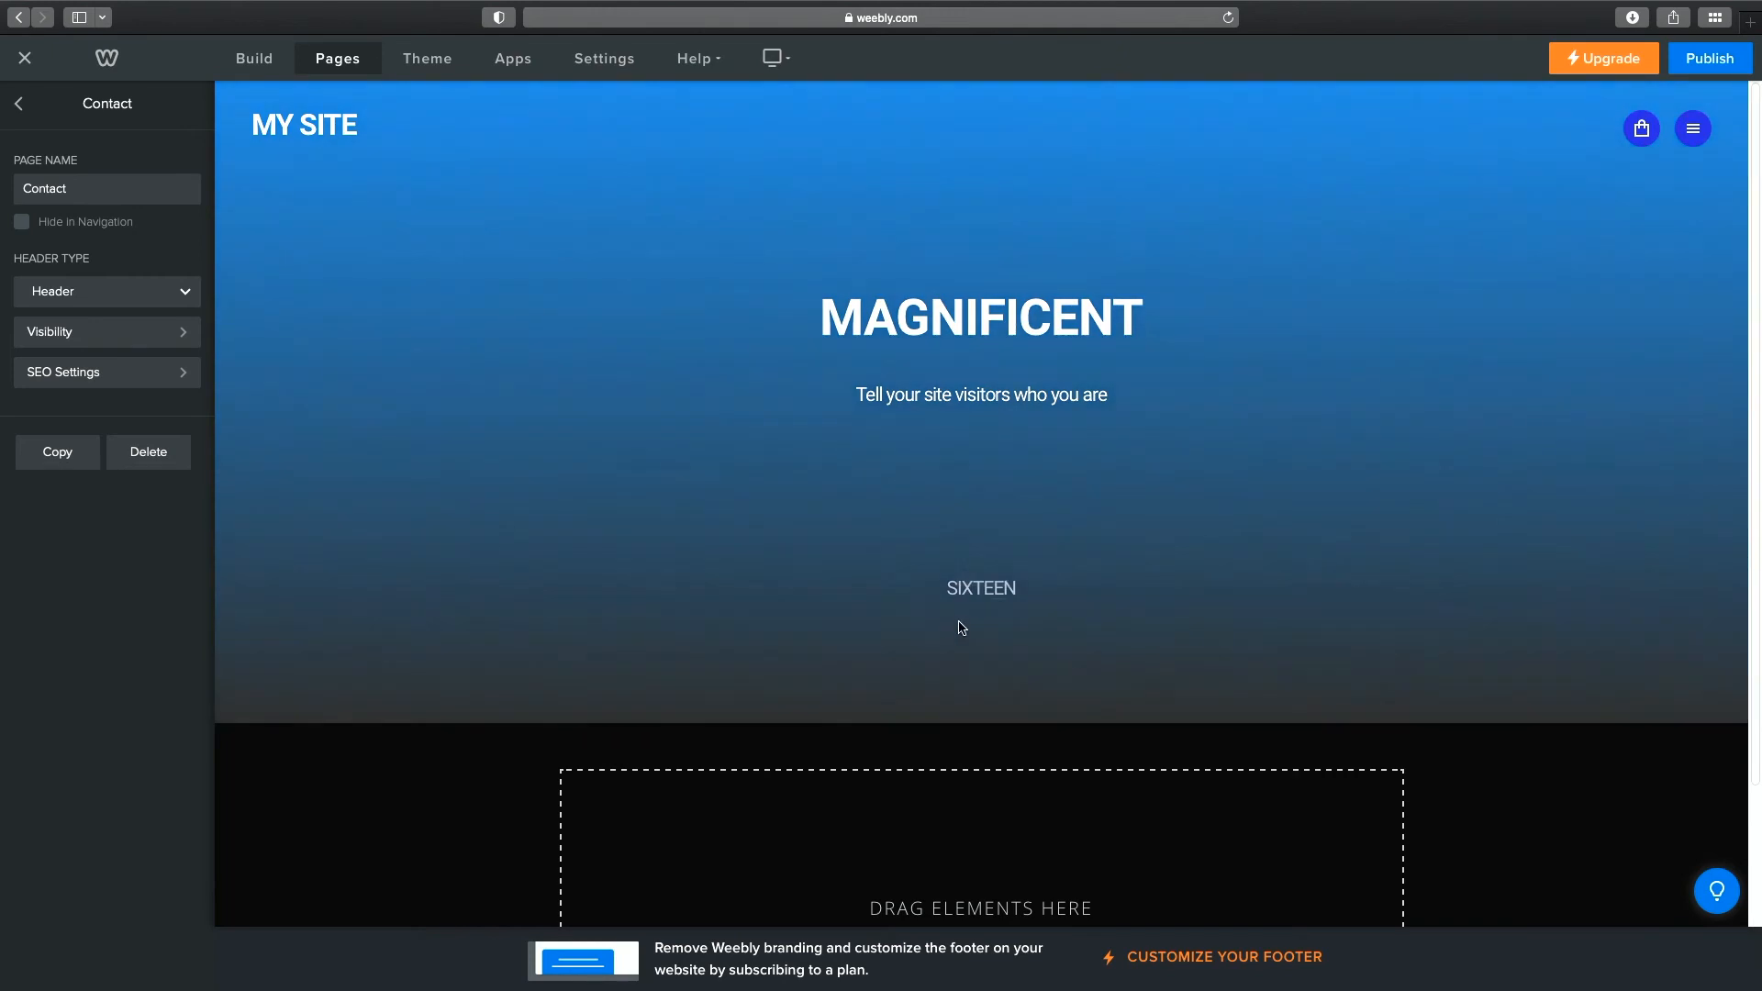
click(1403, 543)
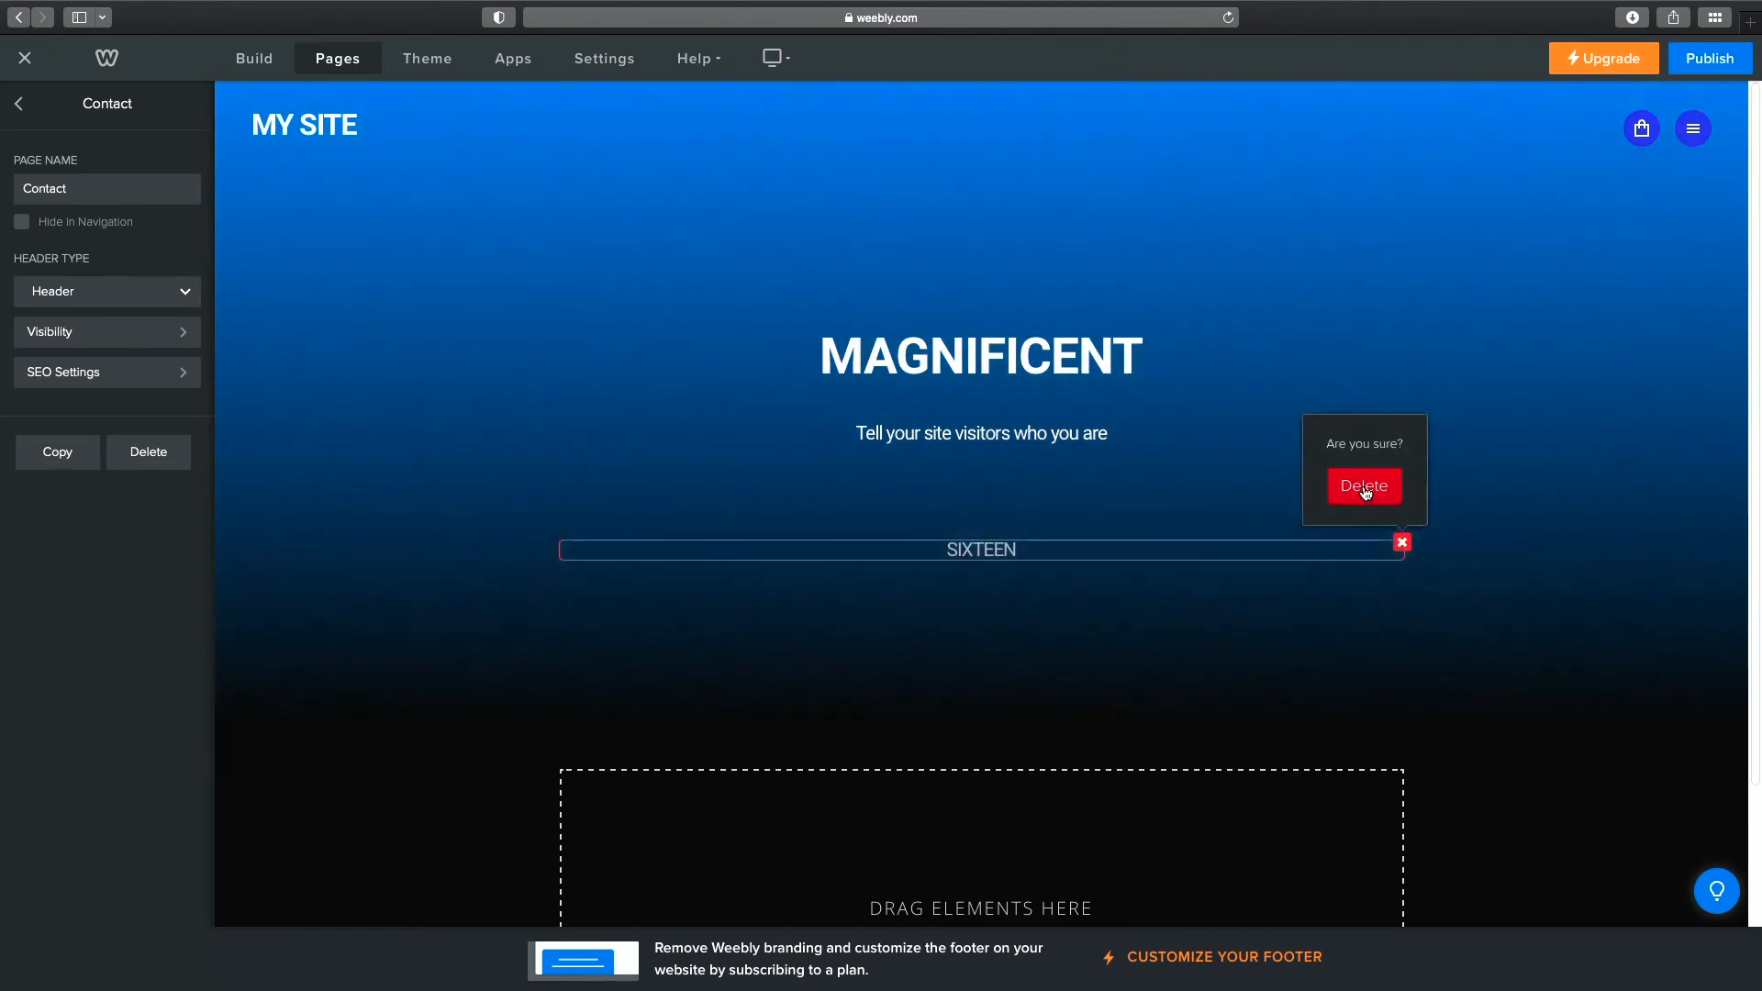
click(1364, 486)
Rename the MAGNIFICENT heading to 'Contact Me'.
click(1055, 366)
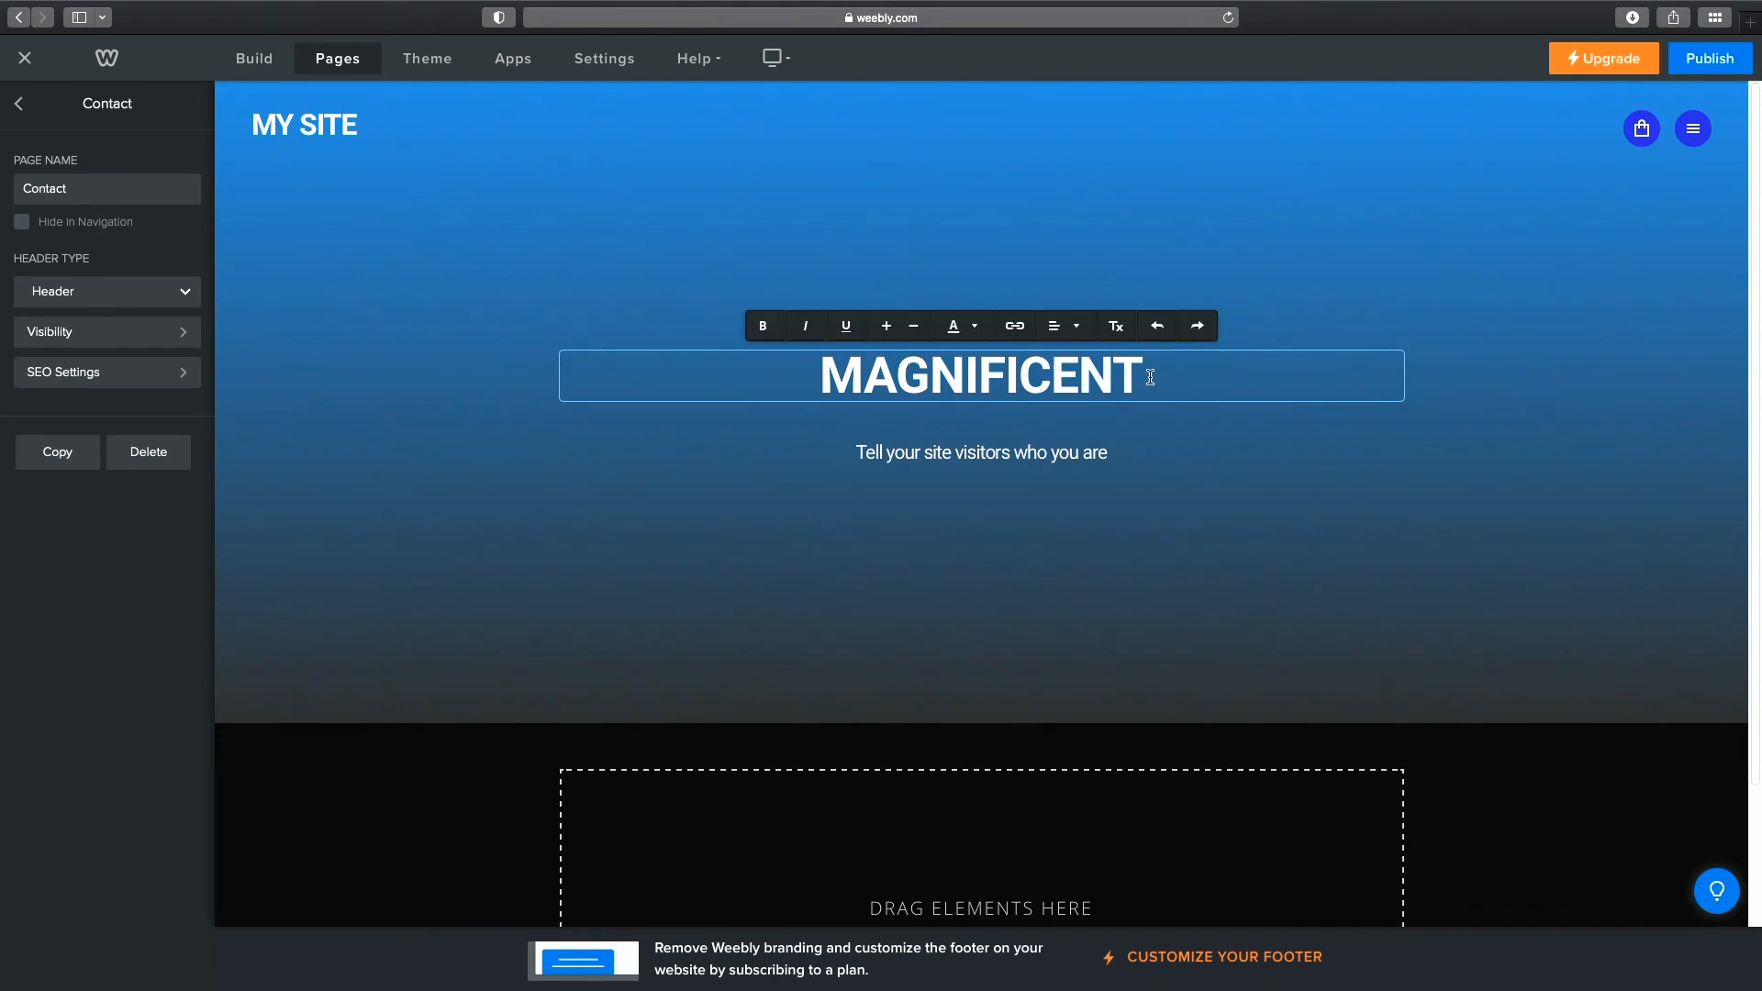
drag(1151, 377, 744, 336)
text(Cont)
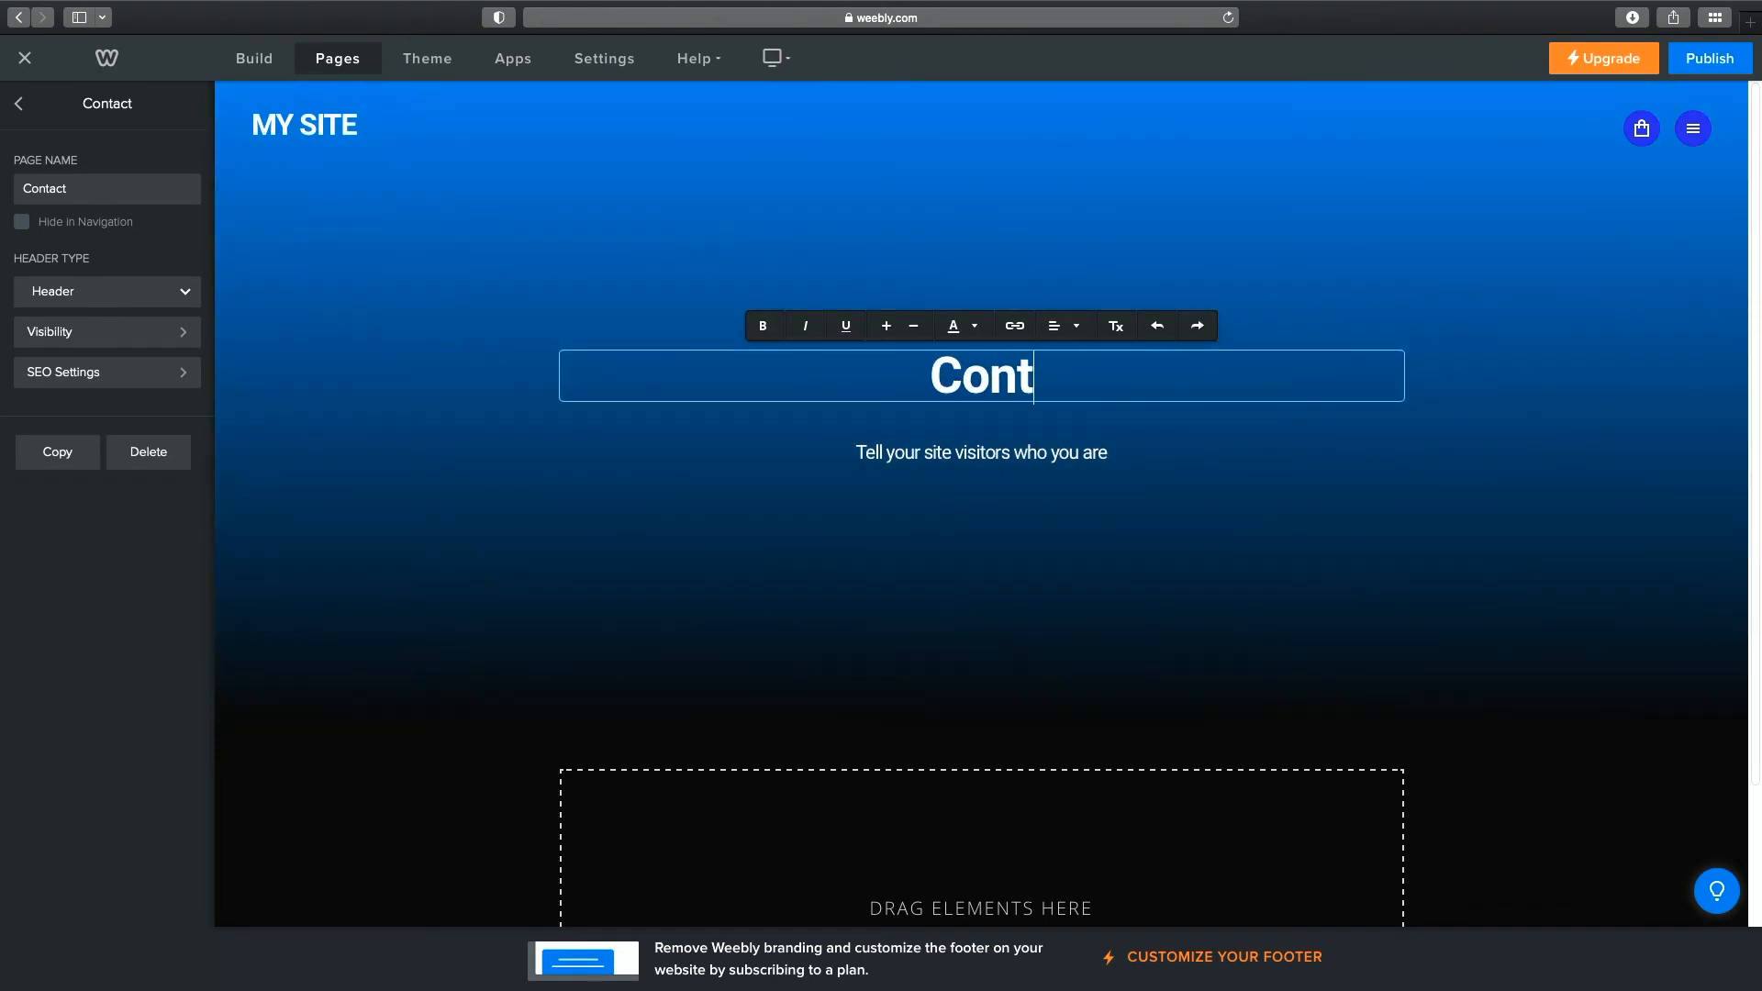
text(act Me)
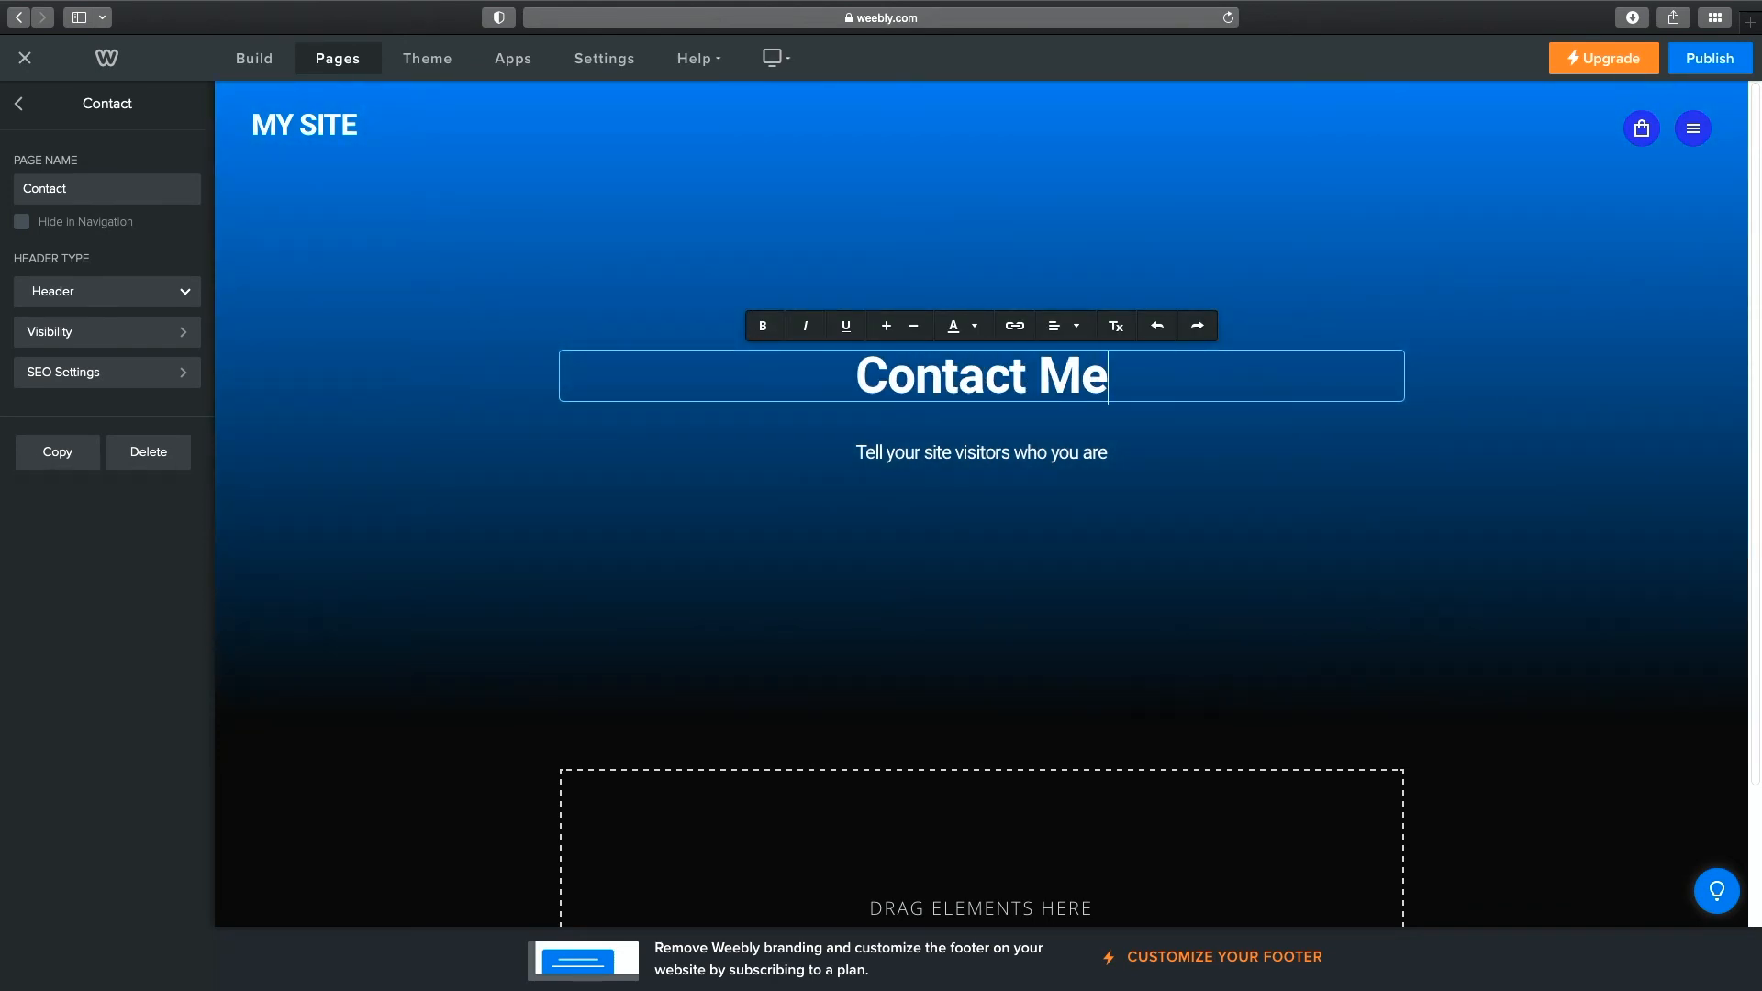
click(986, 456)
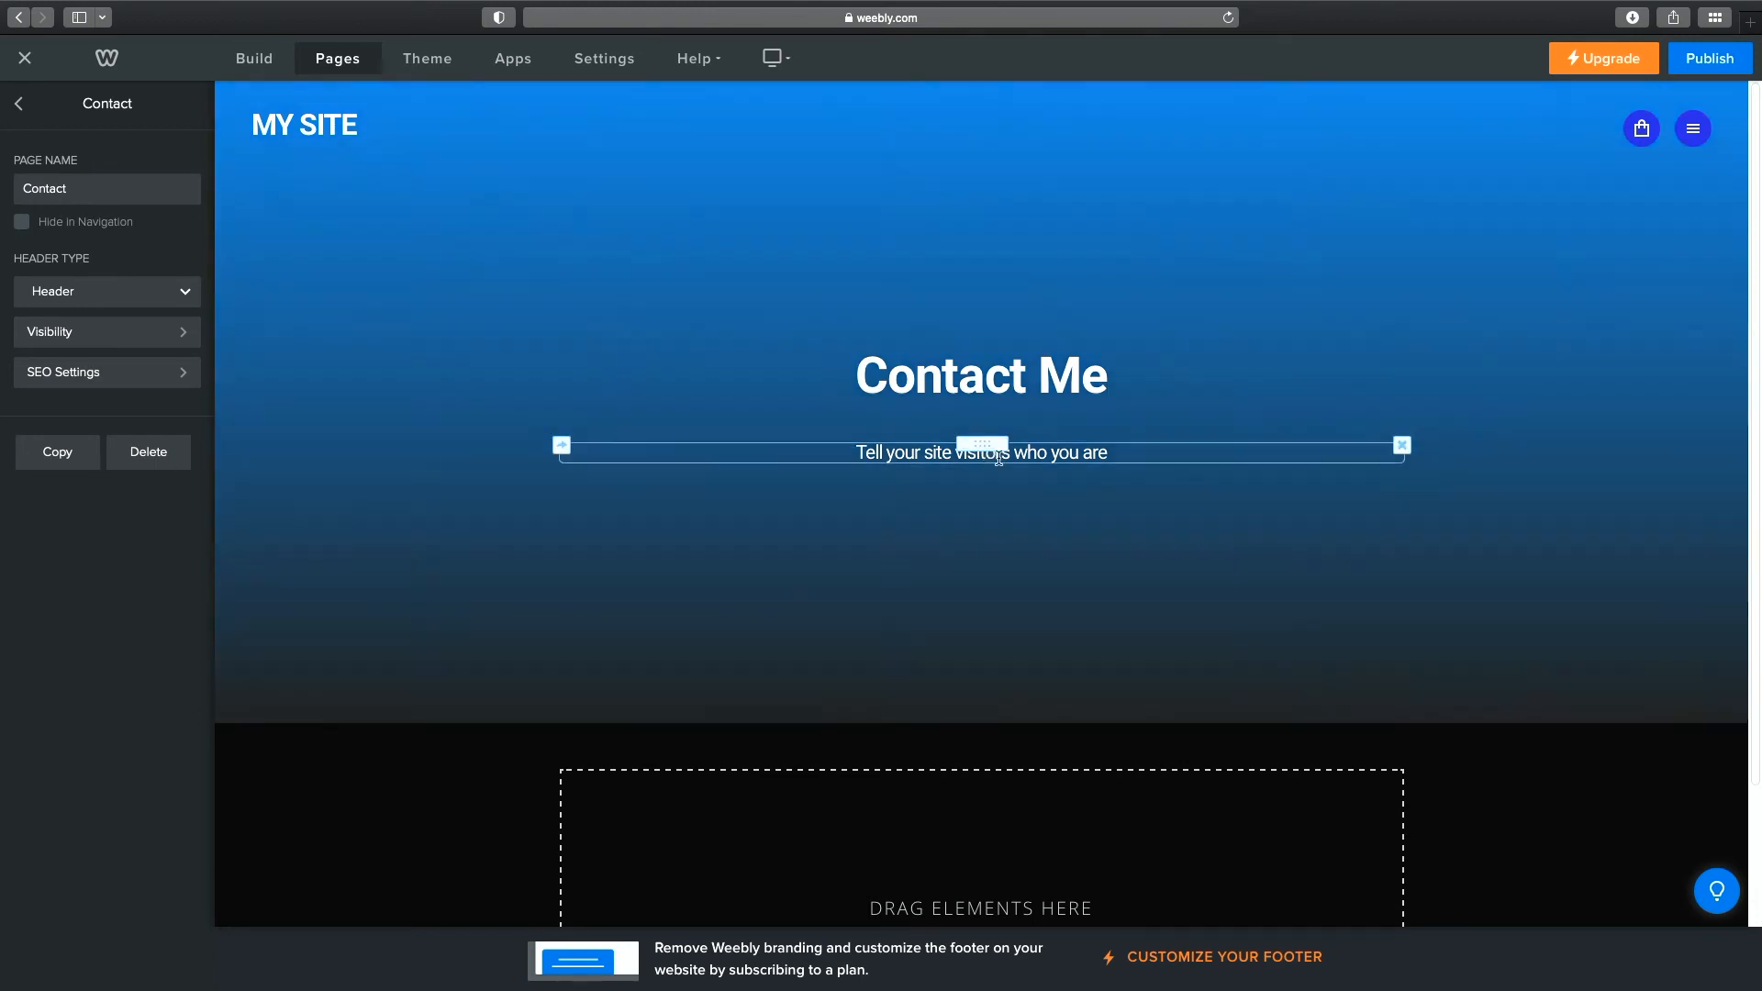
Remove the placeholder subtitle and both spacers below the Contact Me heading.
click(1402, 445)
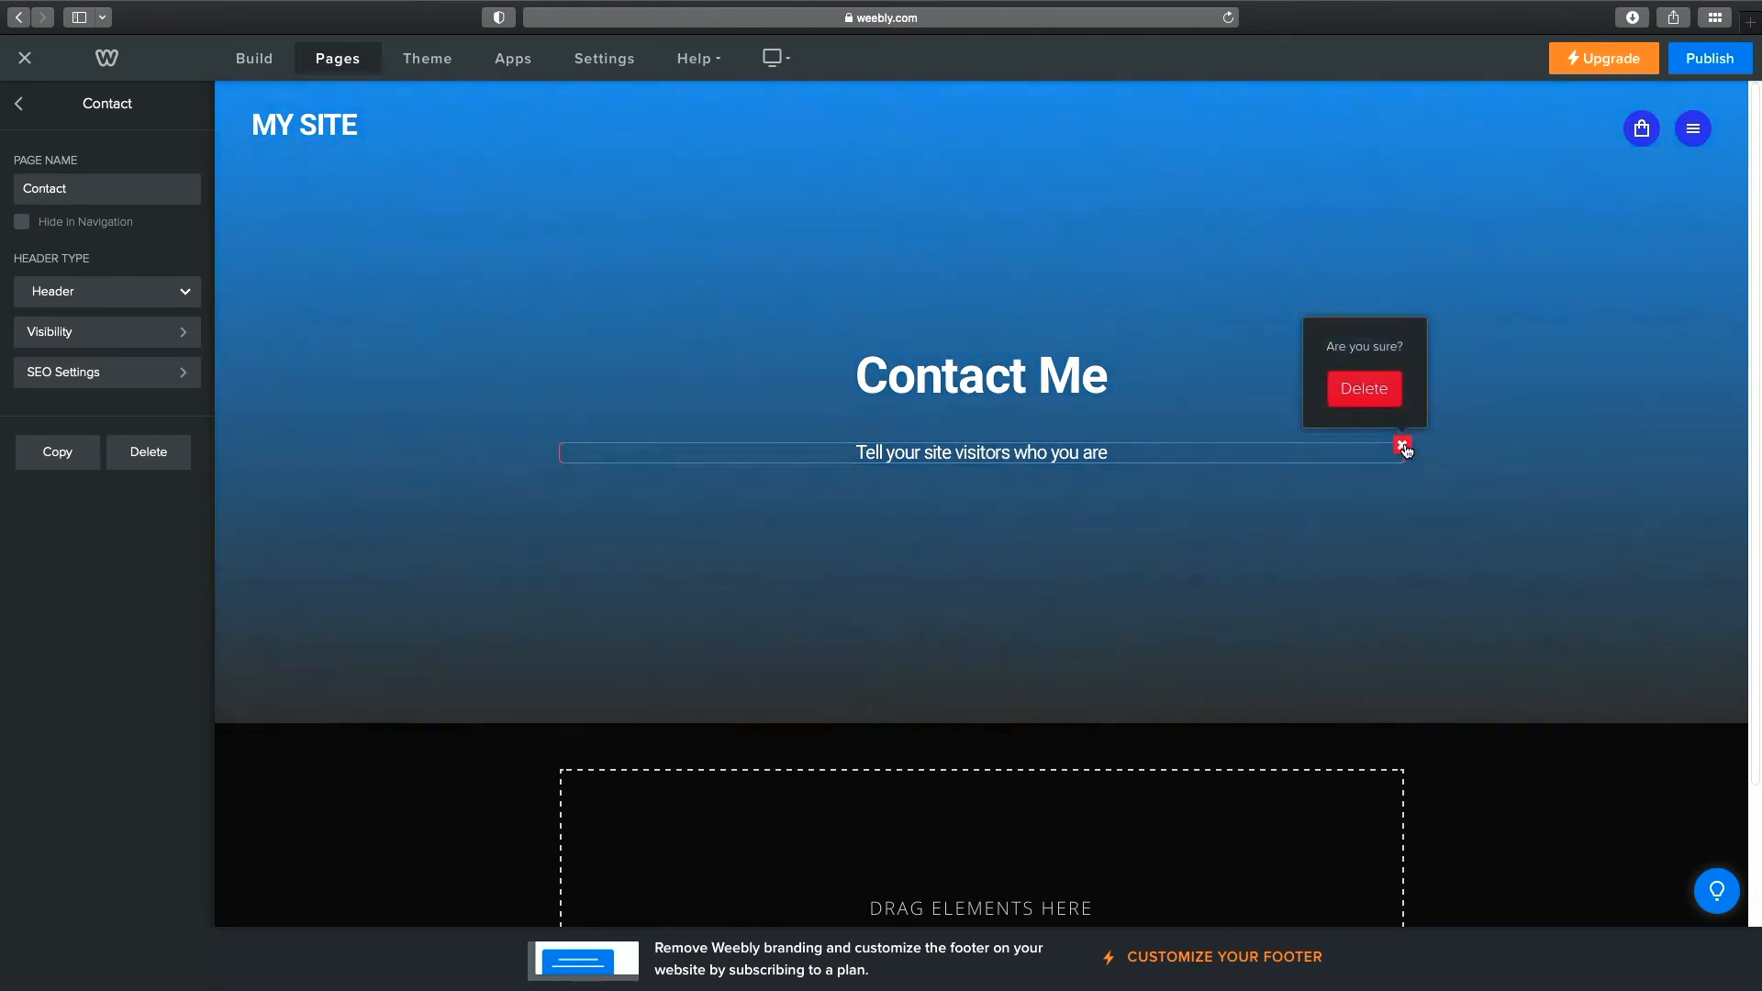
click(1367, 385)
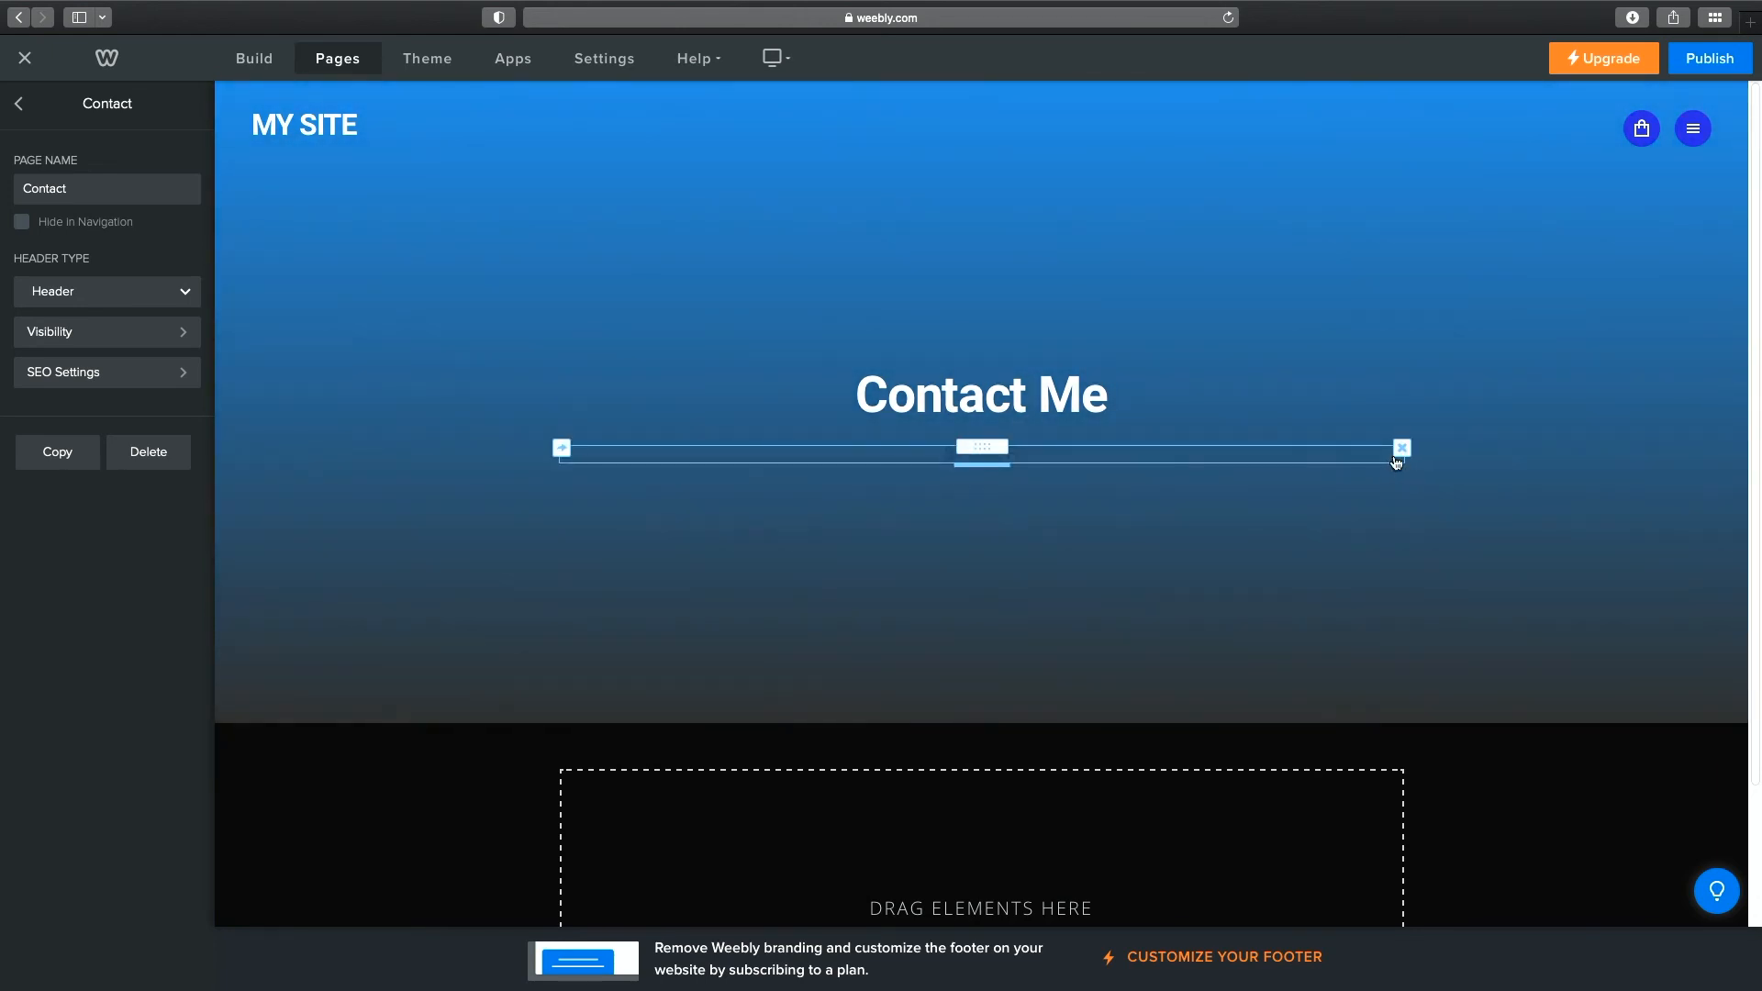
click(1399, 455)
click(1386, 402)
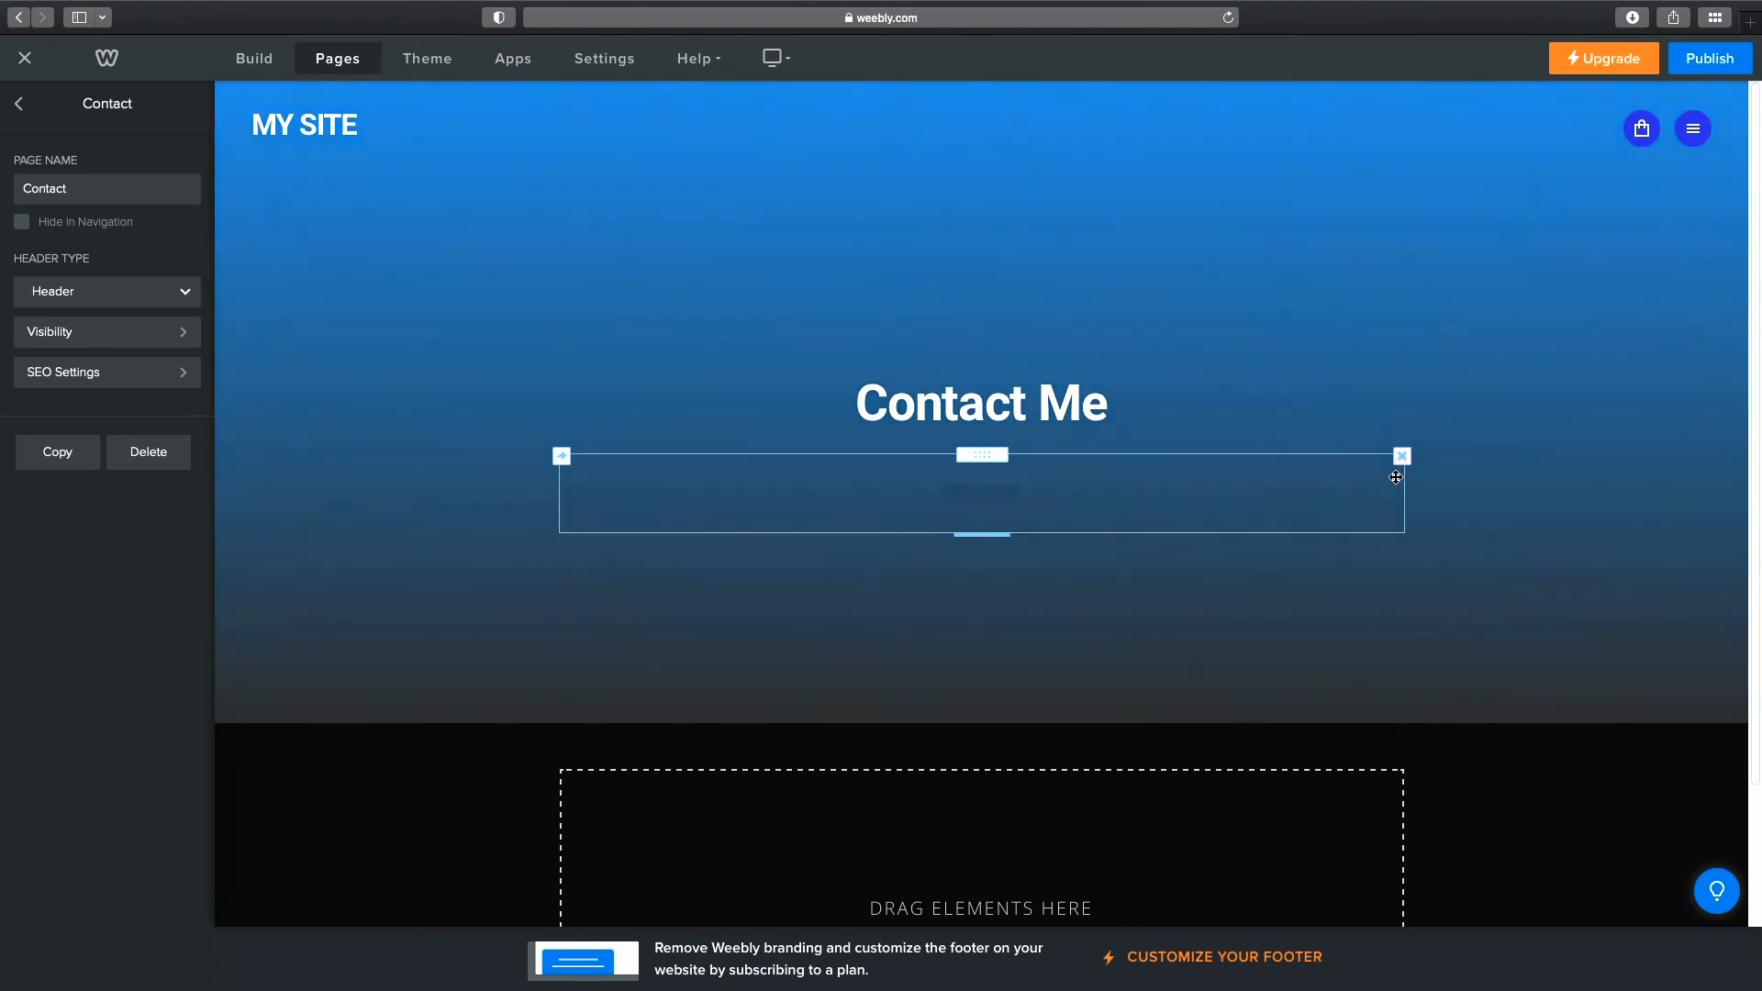
click(1403, 456)
click(1371, 398)
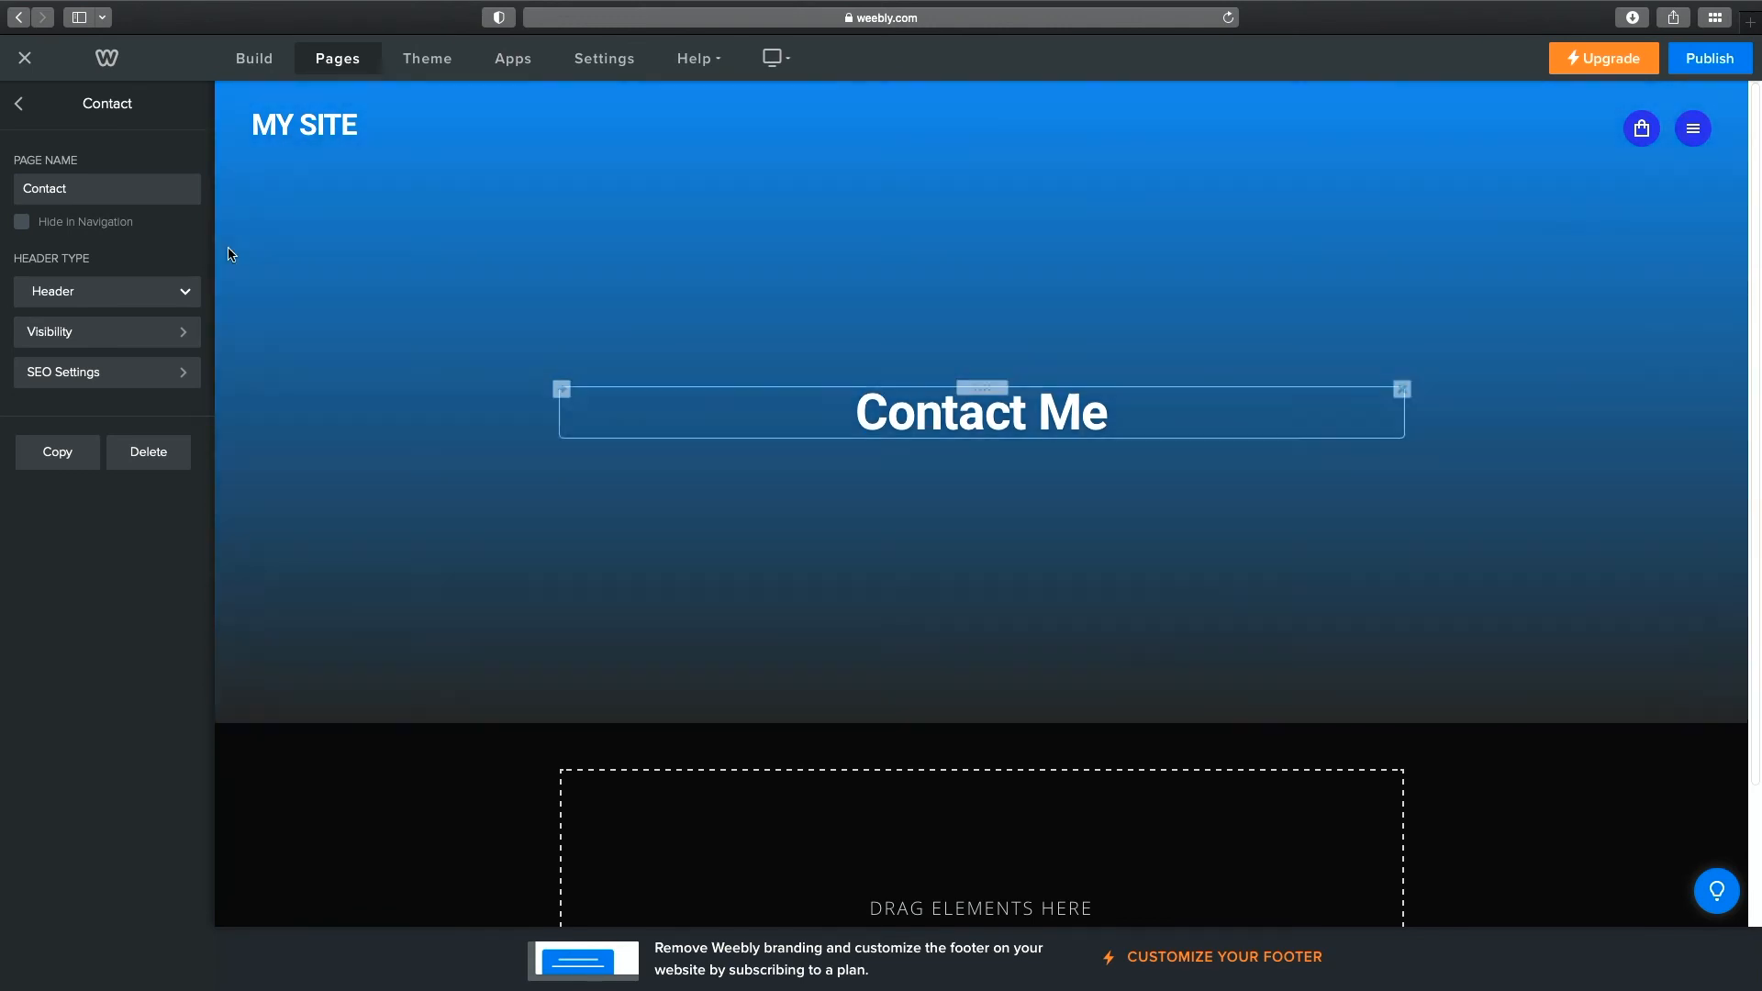
Add a text block under Contact Me and type the owner's e-mail address, correcting a typo.
click(268, 61)
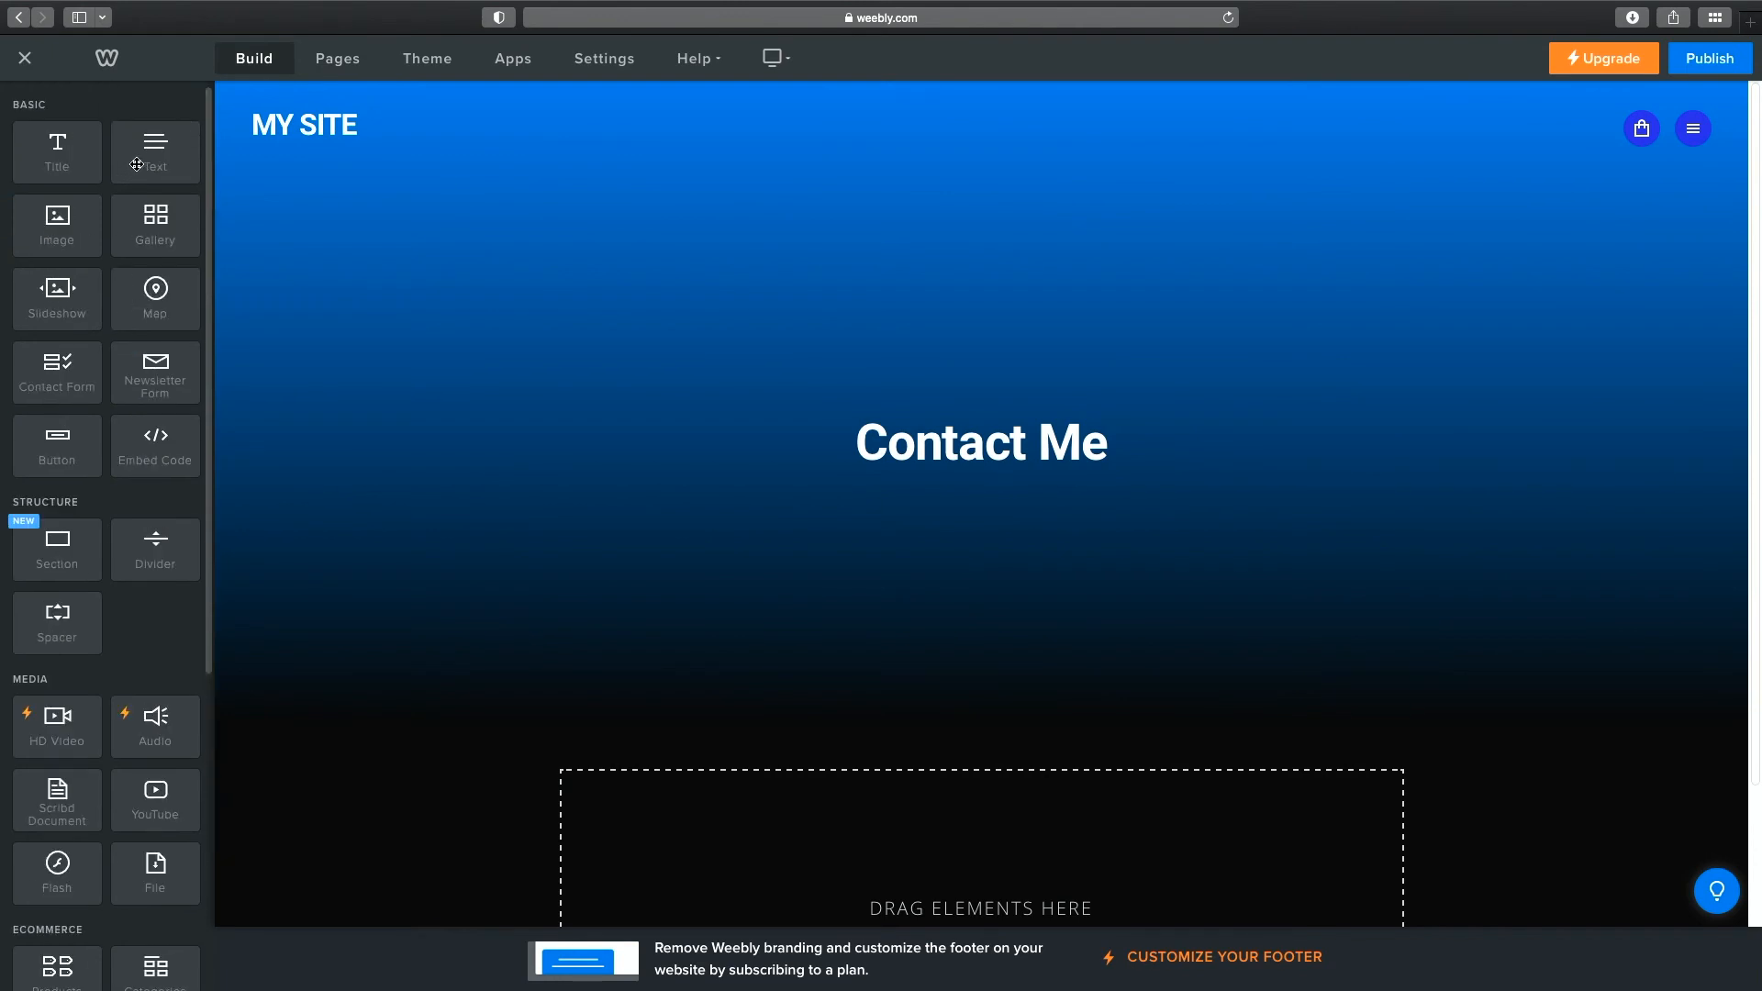
drag(143, 157, 1031, 478)
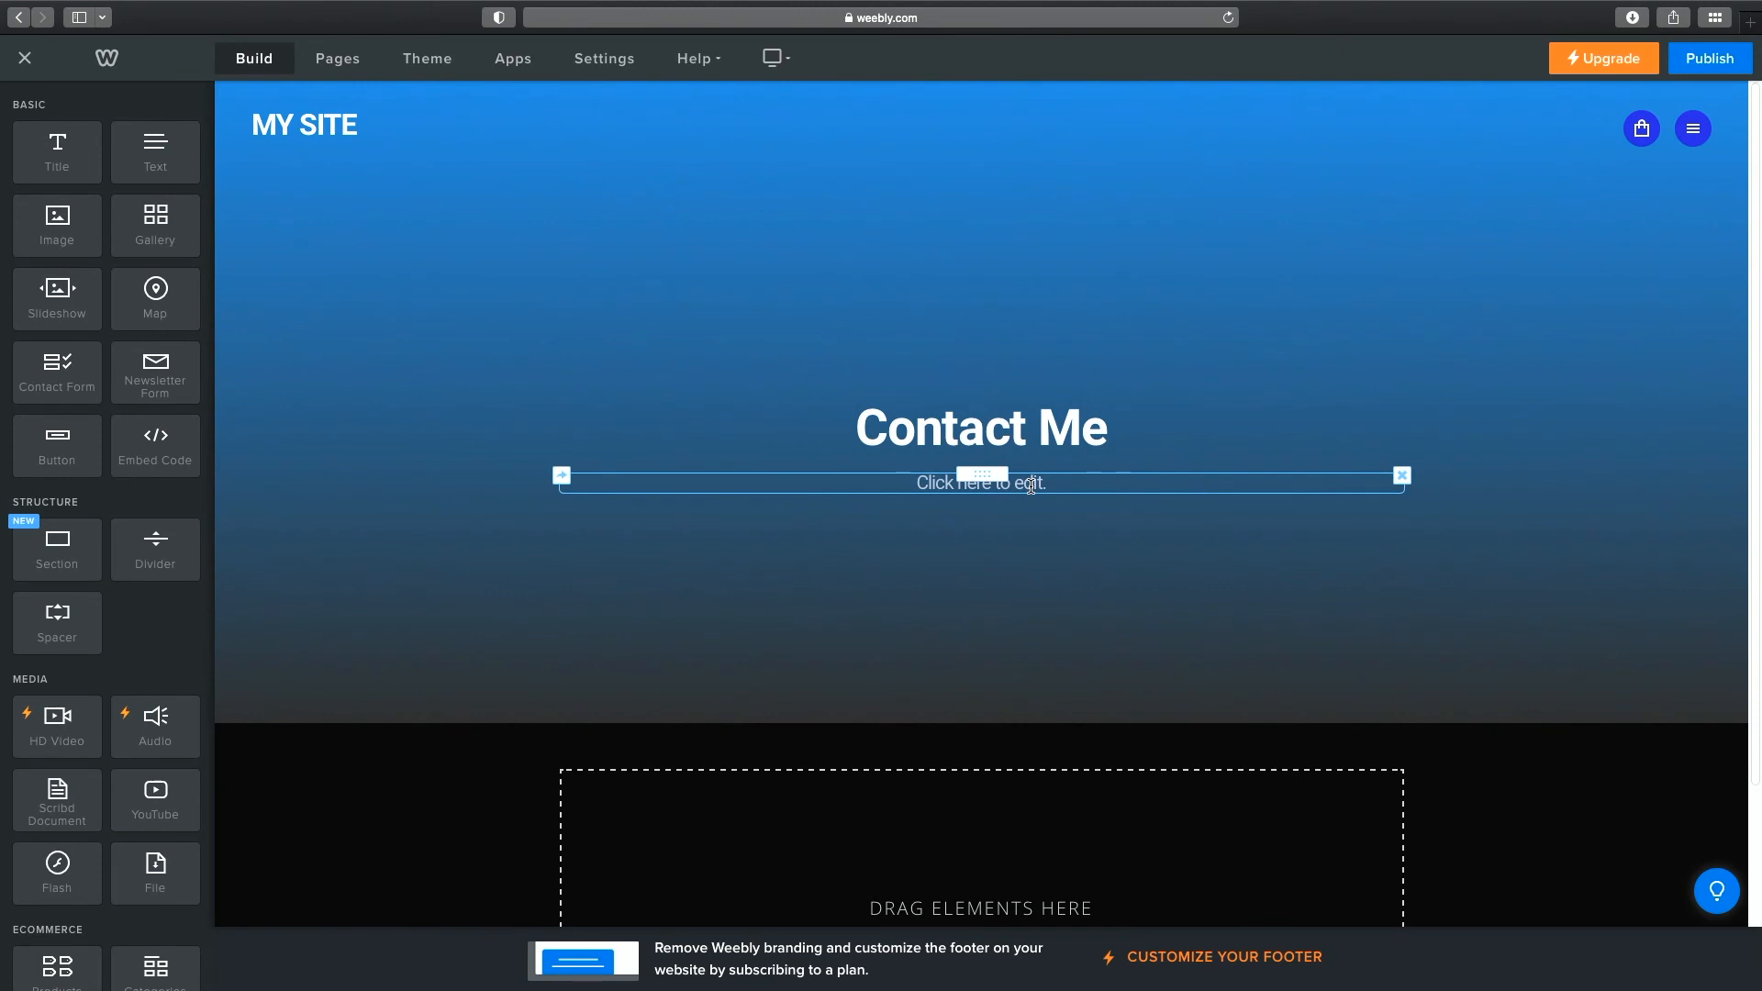
click(1041, 486)
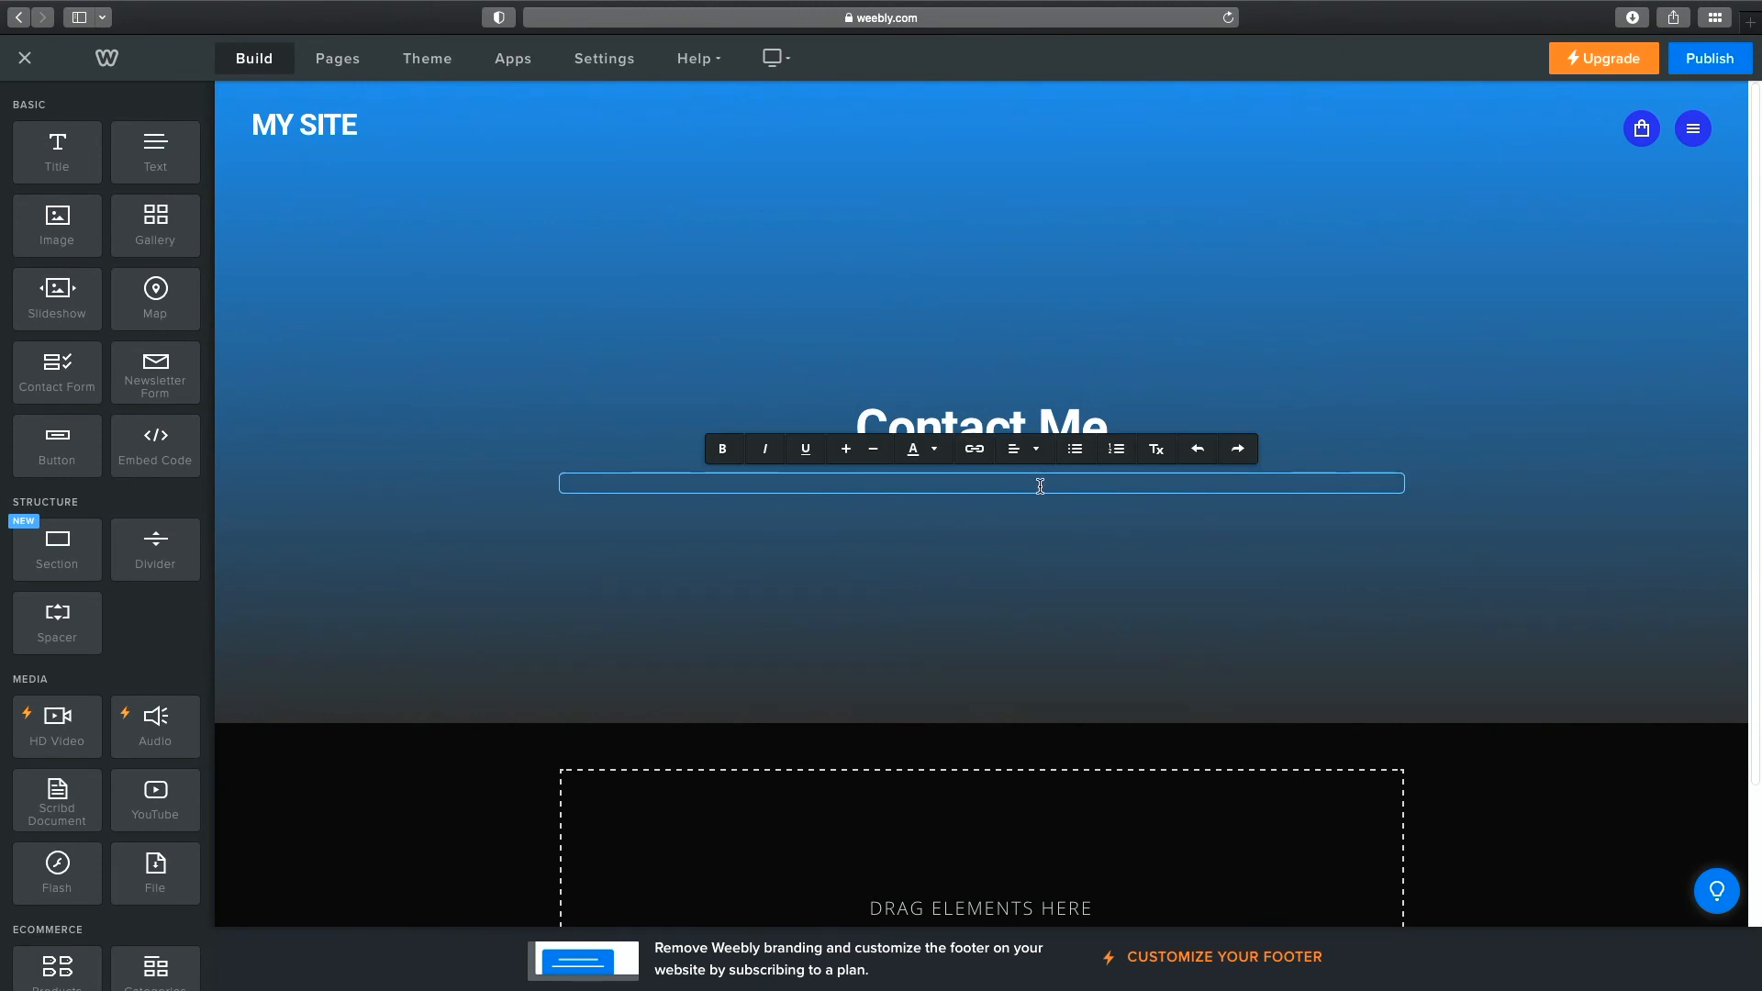
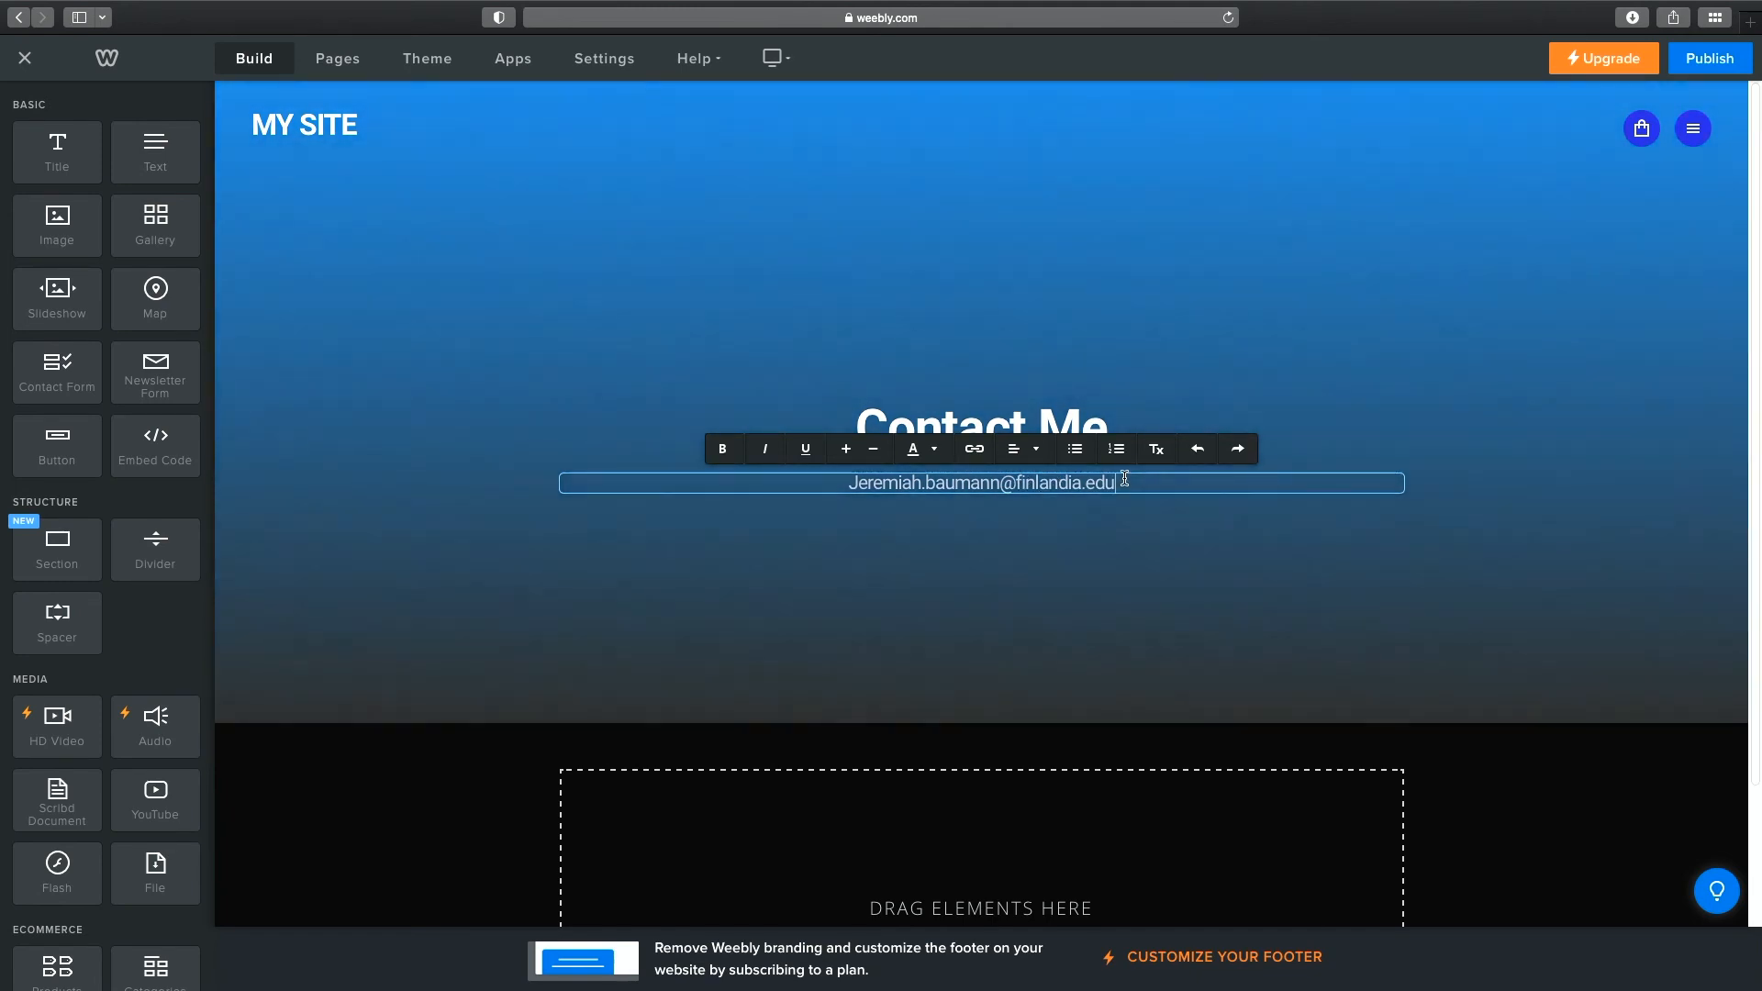
Turn the whole e-mail line into an Email link pointing to the owner's address.
drag(1125, 478, 840, 482)
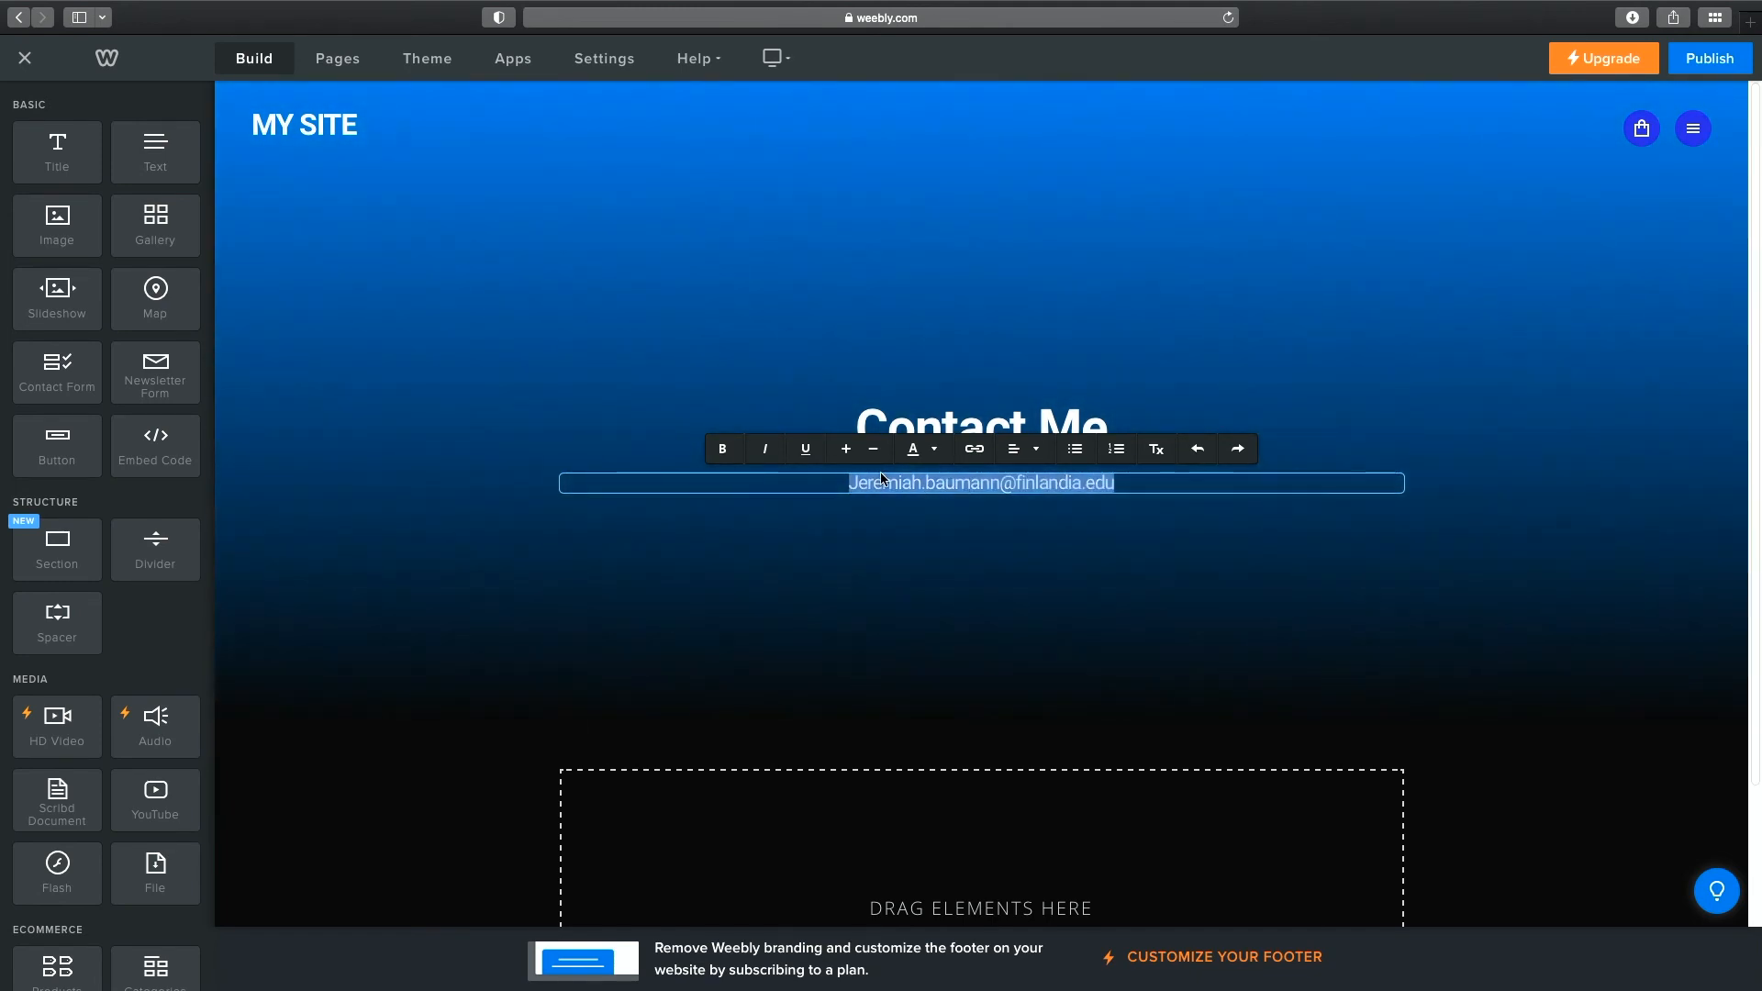
click(972, 450)
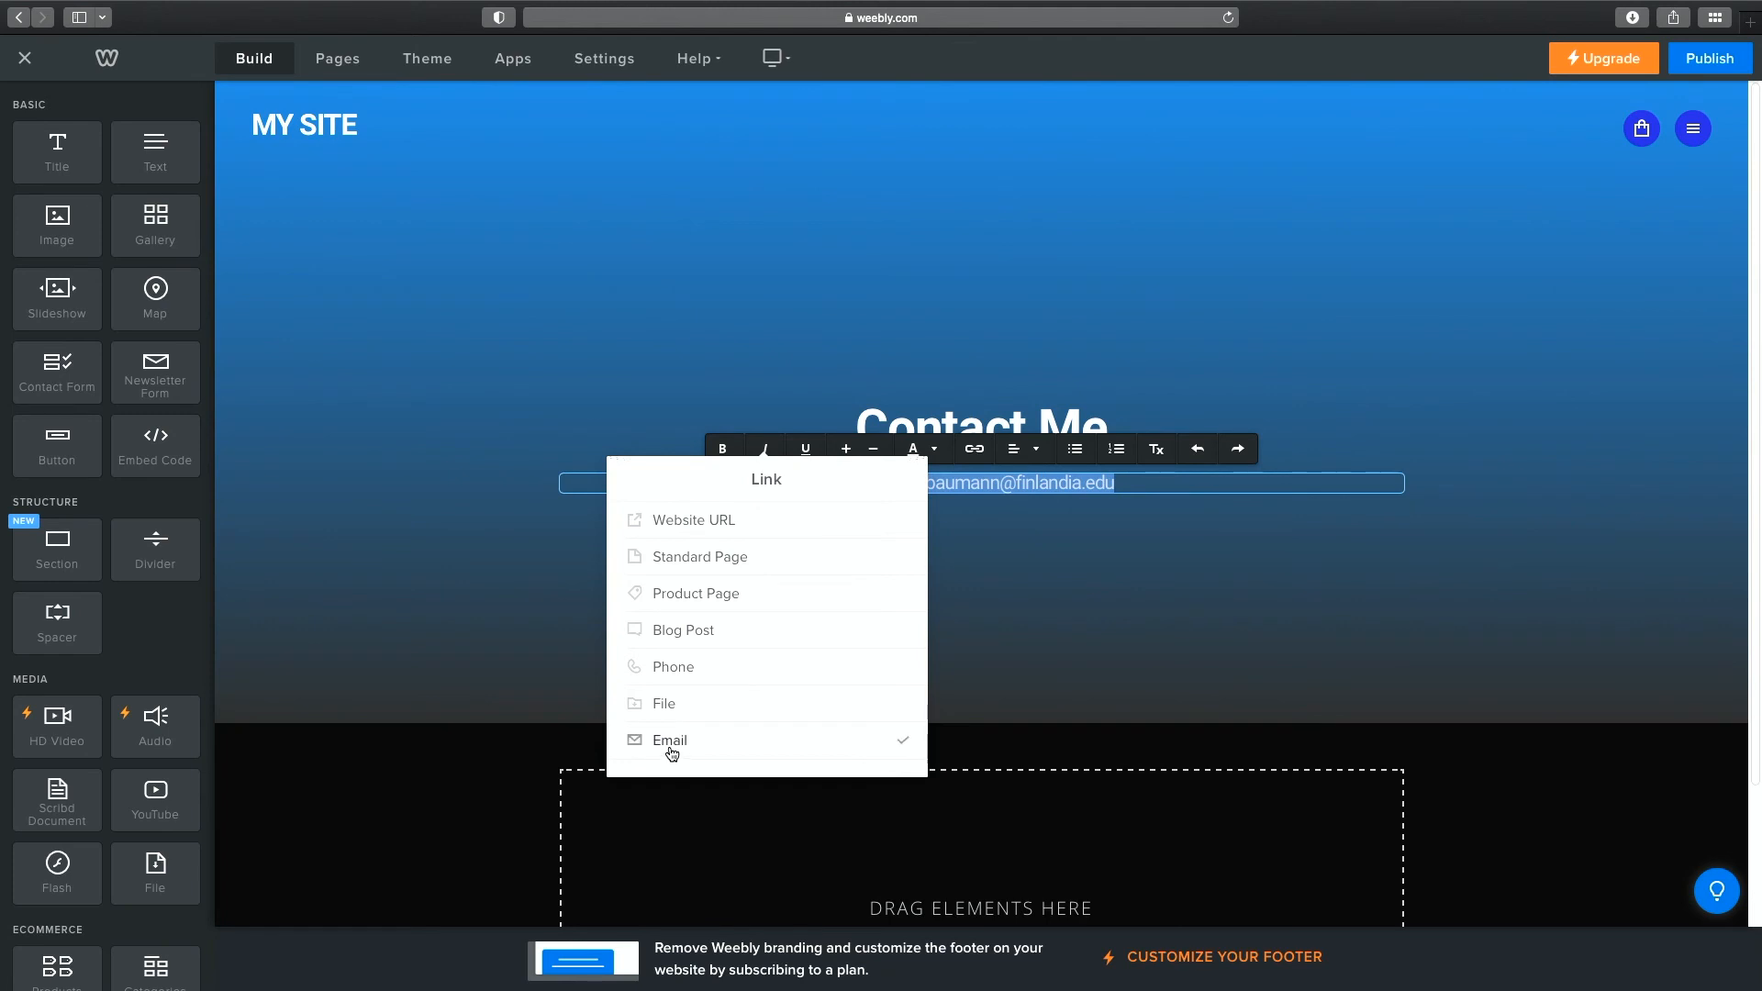
click(673, 747)
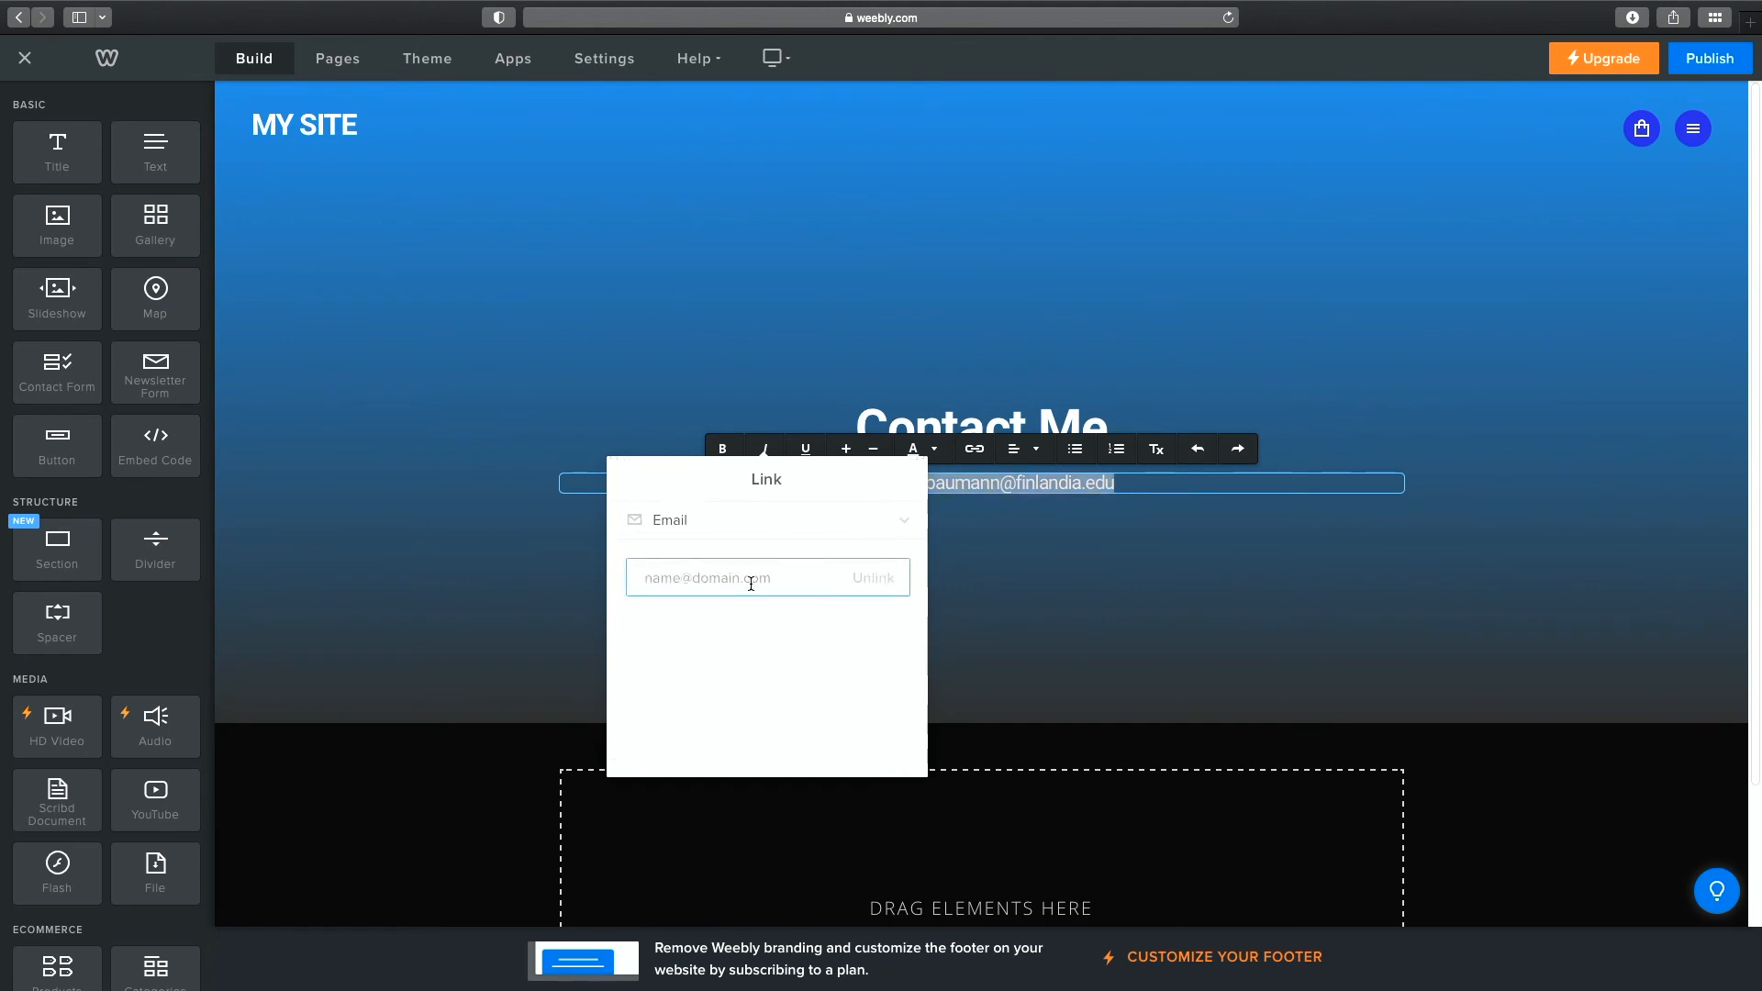
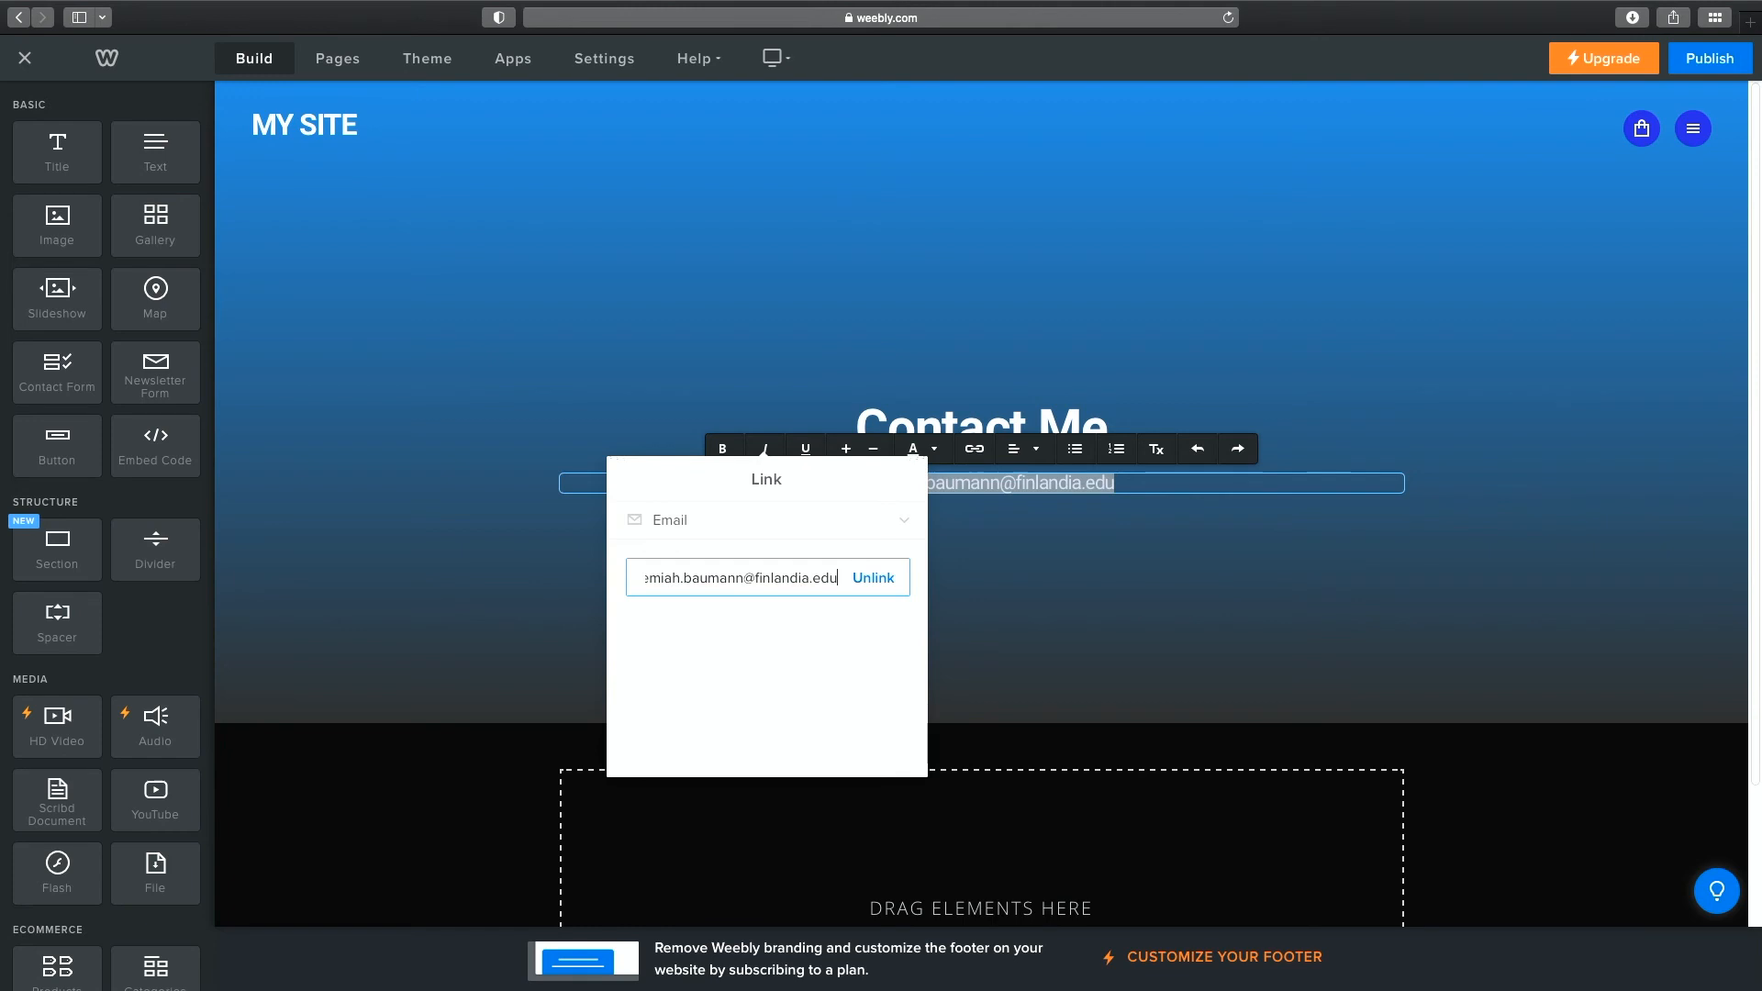
click(762, 670)
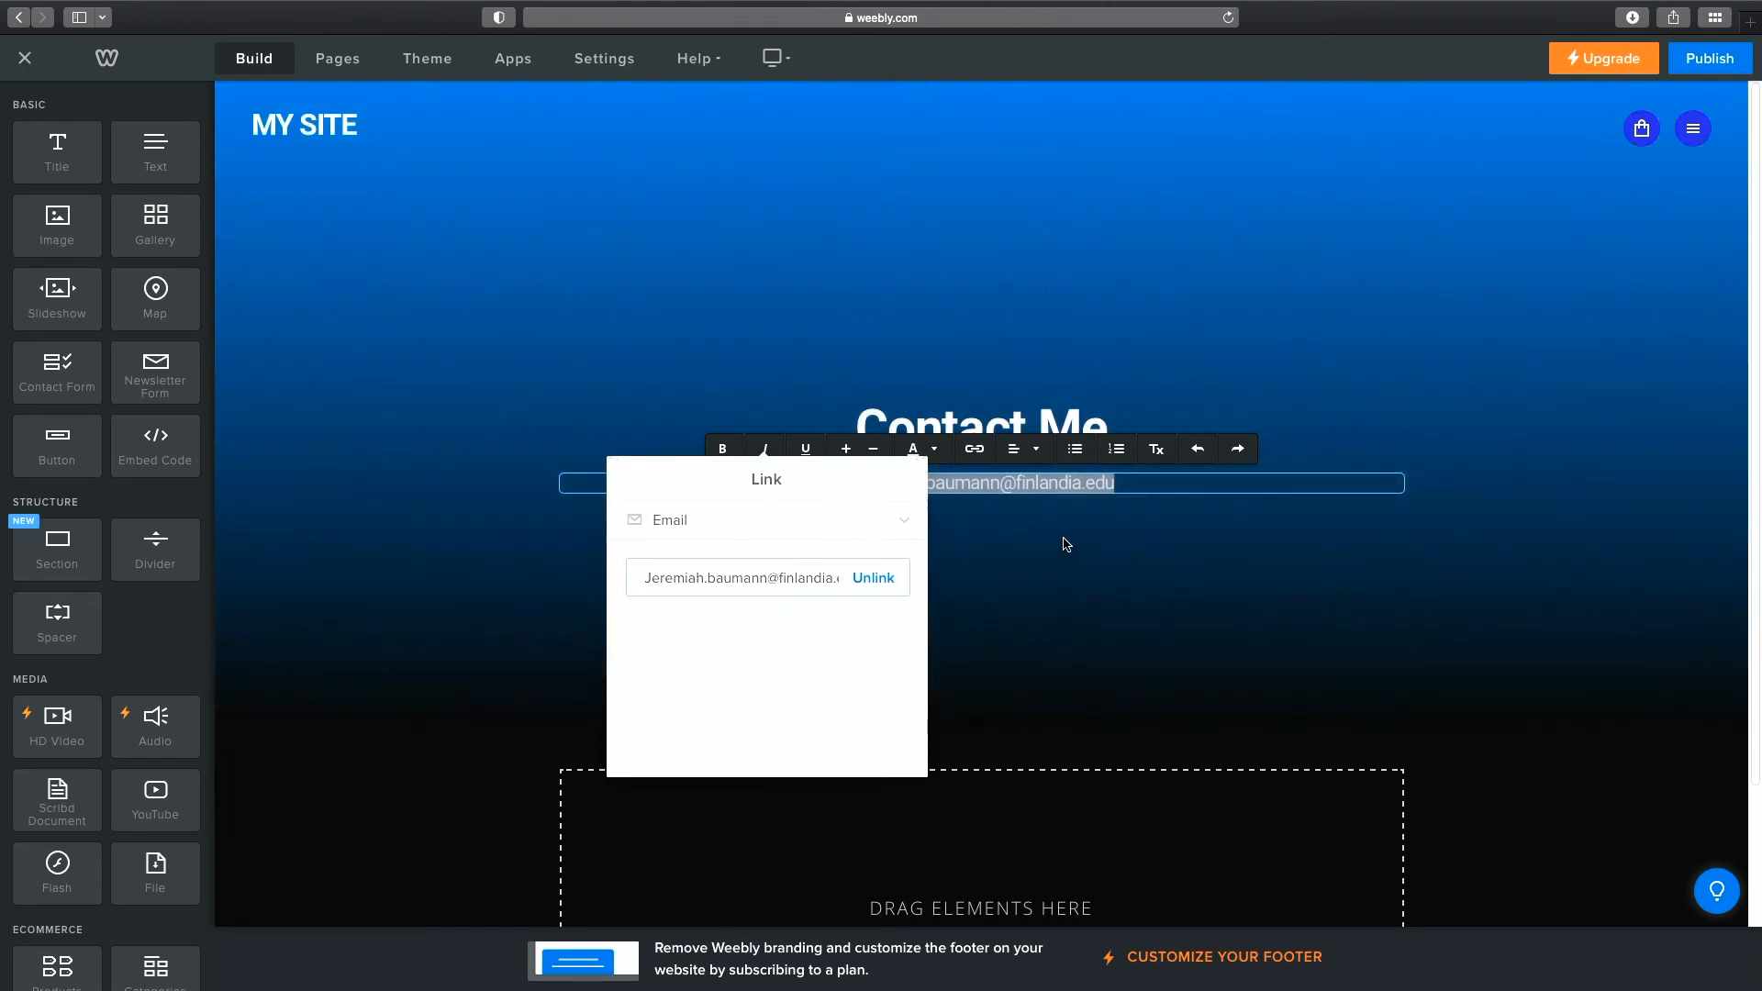
click(1065, 545)
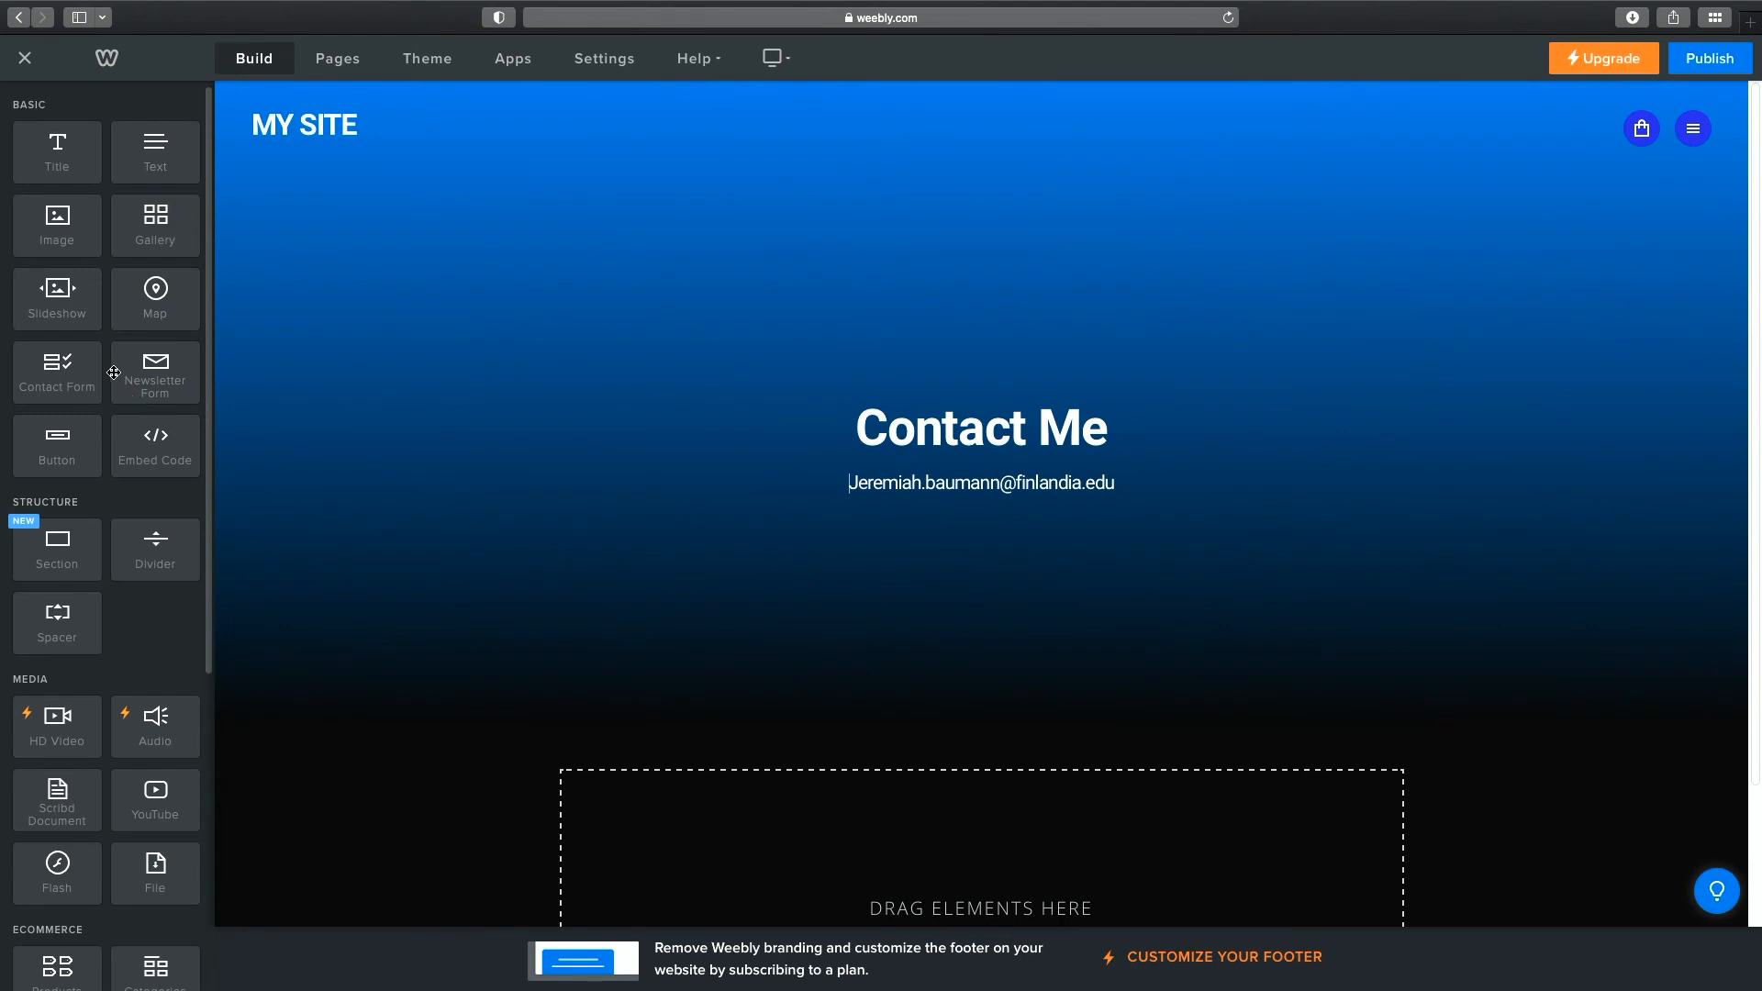
Add a Contact Form element below the e-mail line.
scroll(114, 372, down, 5)
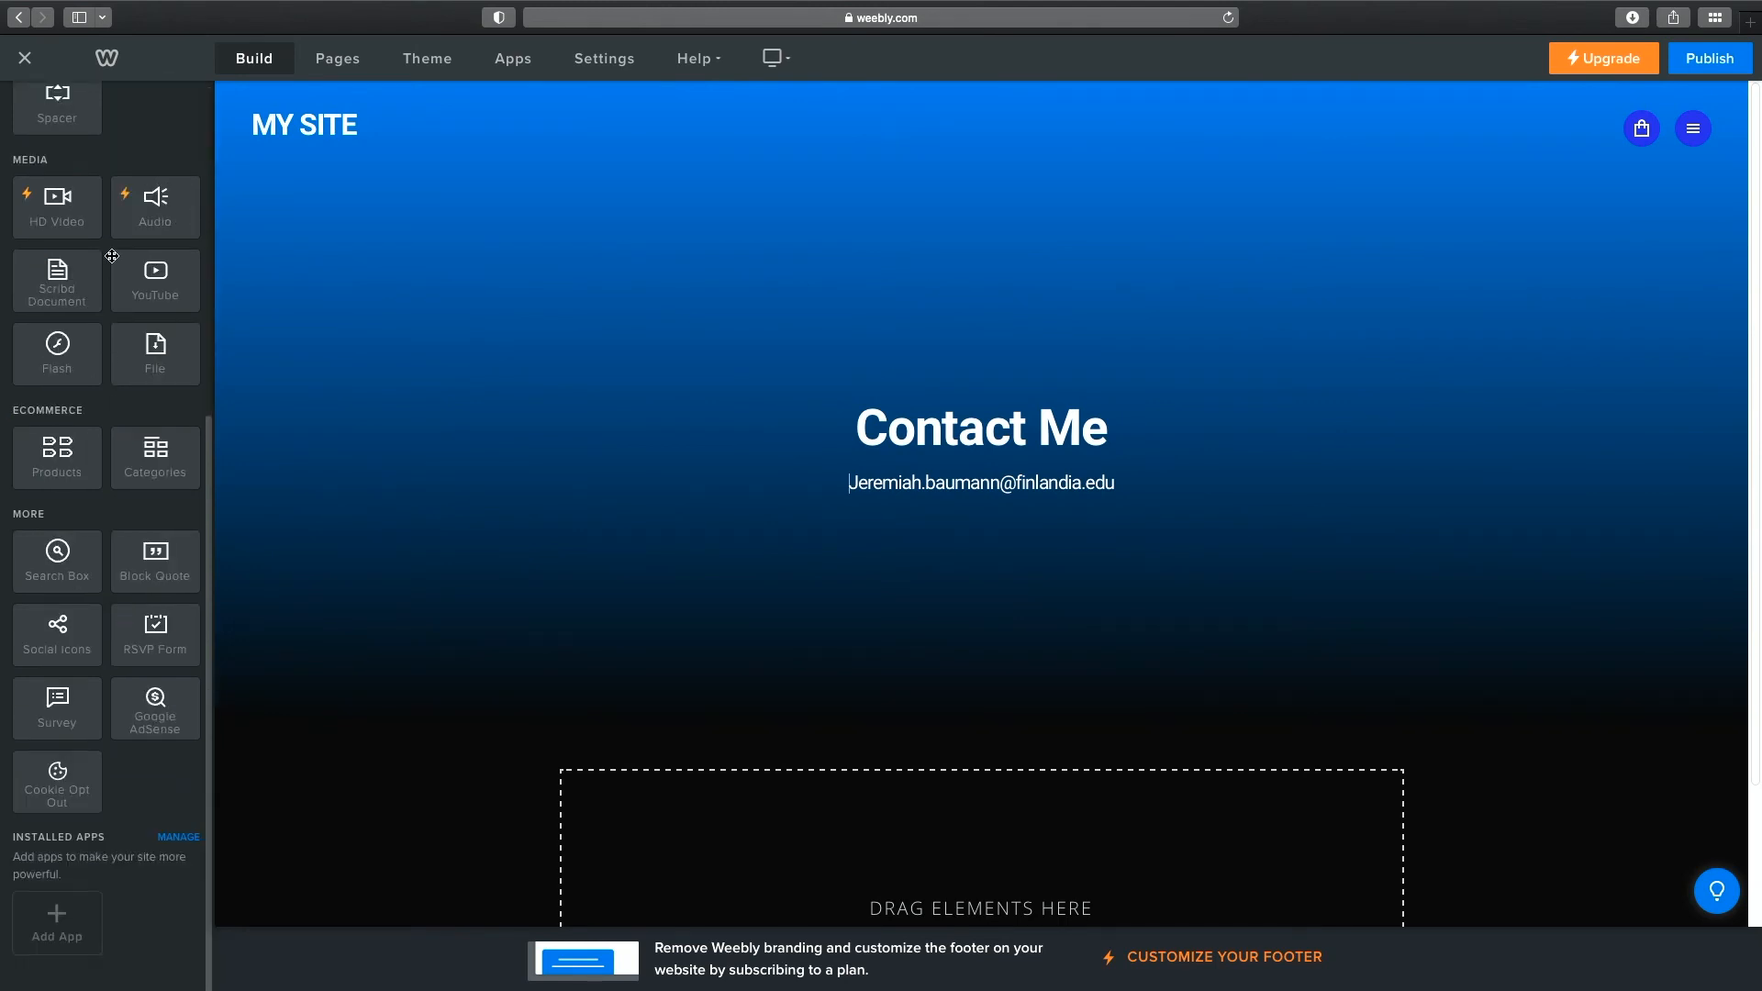
scroll(119, 267, up, 5)
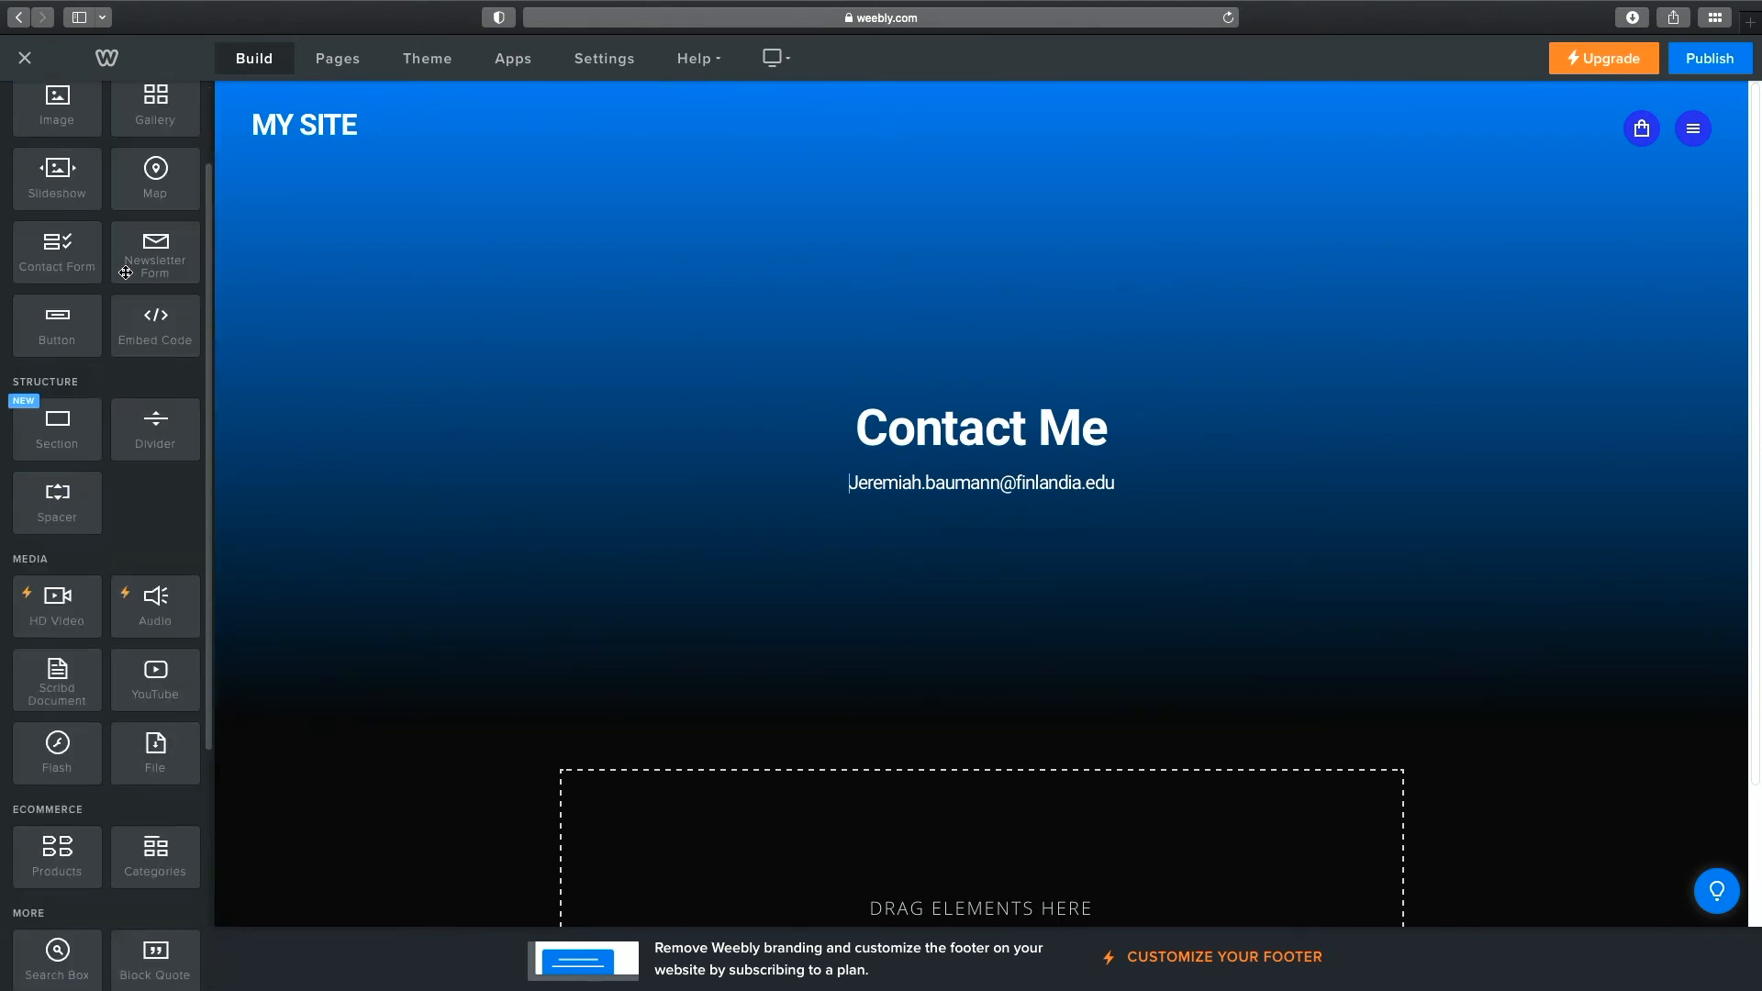
drag(57, 280, 1051, 499)
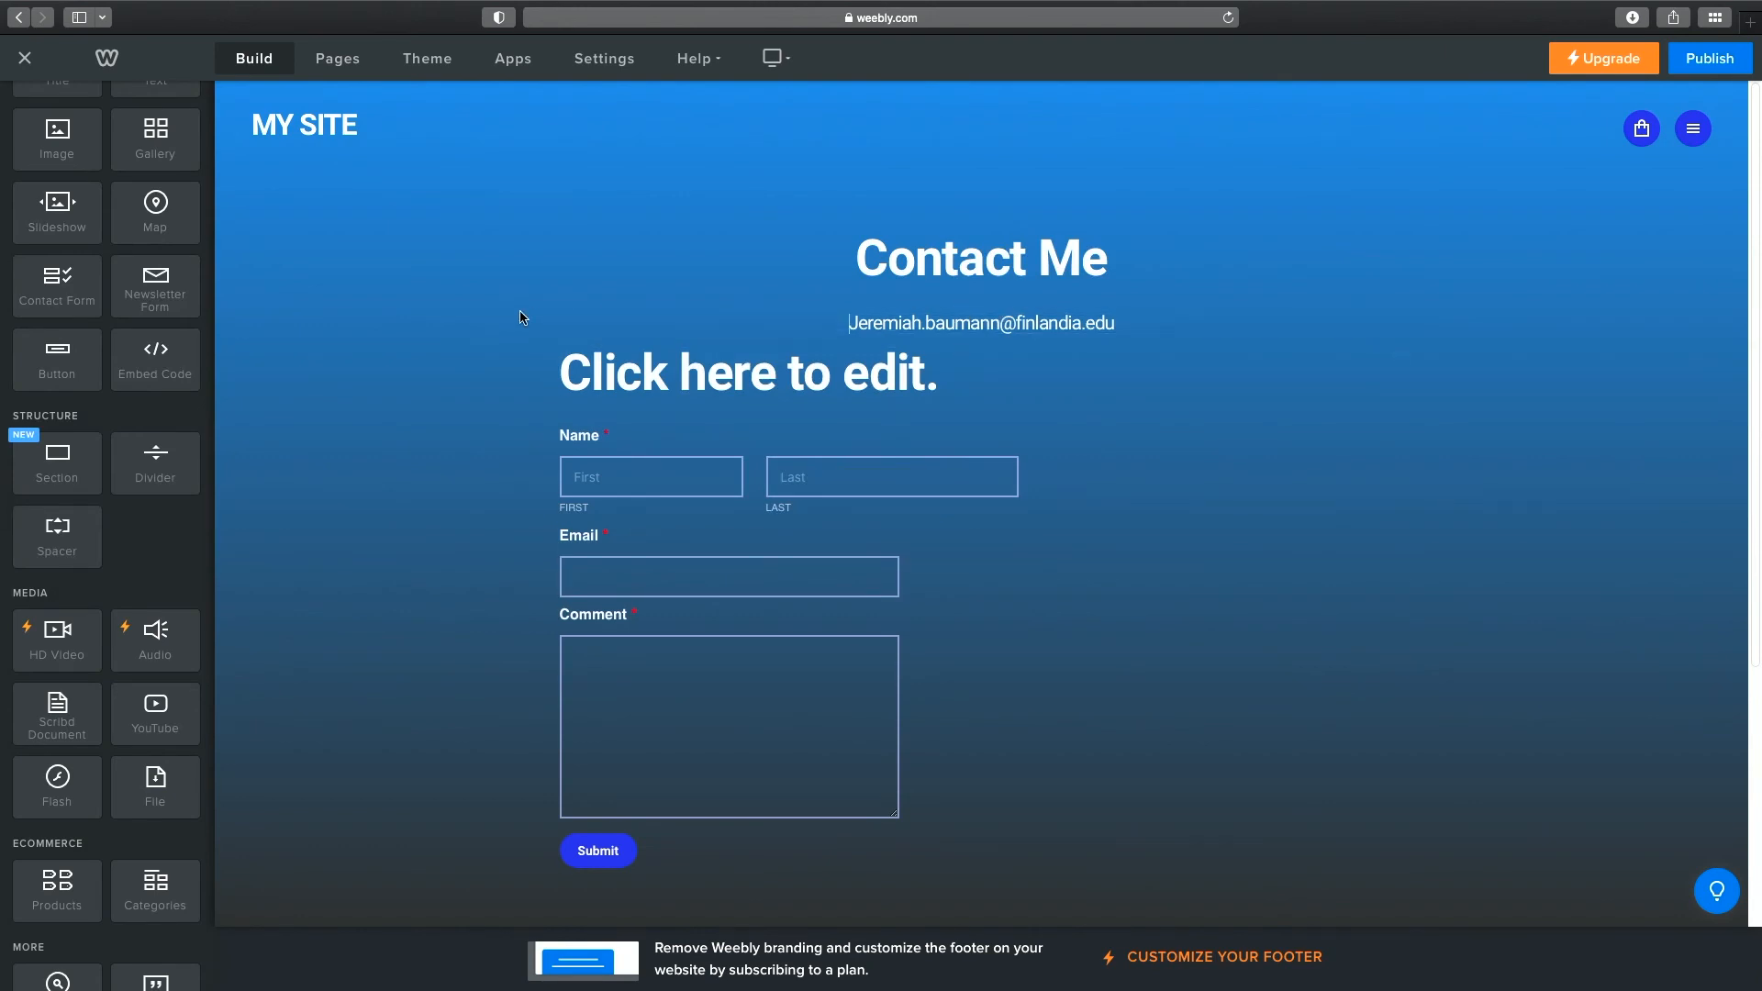
Delete the form's 'Click here to edit.' placeholder title.
click(882, 377)
click(977, 375)
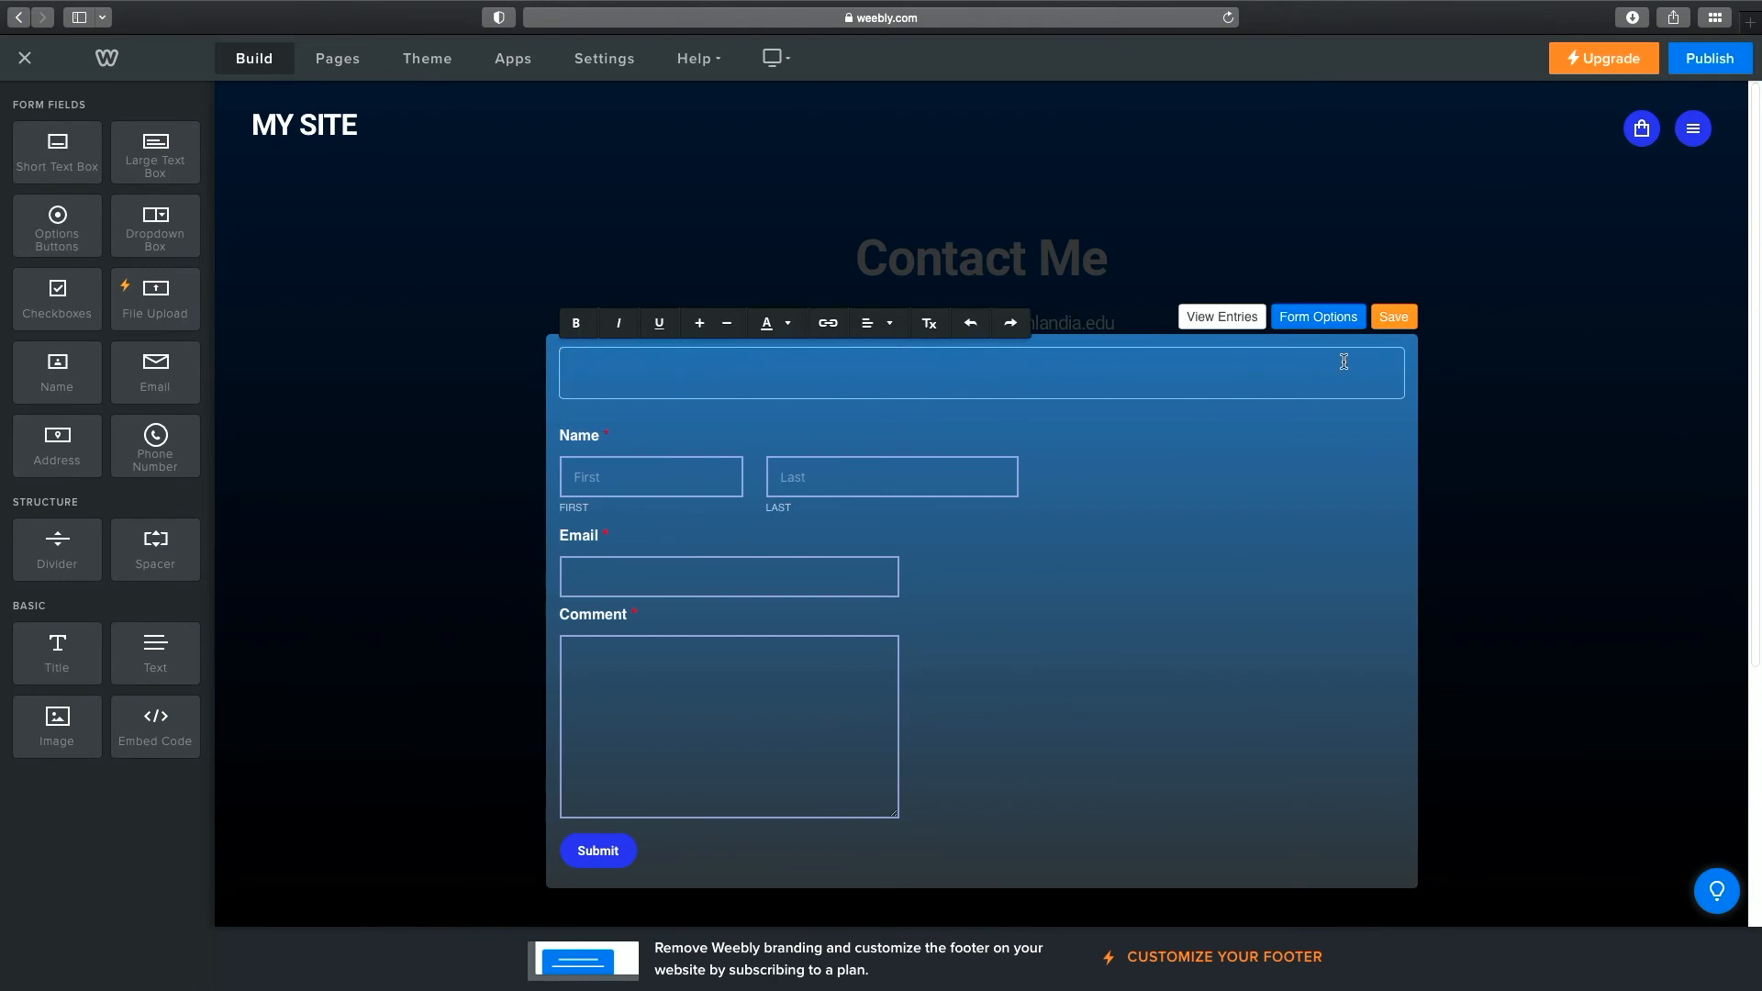
click(1272, 448)
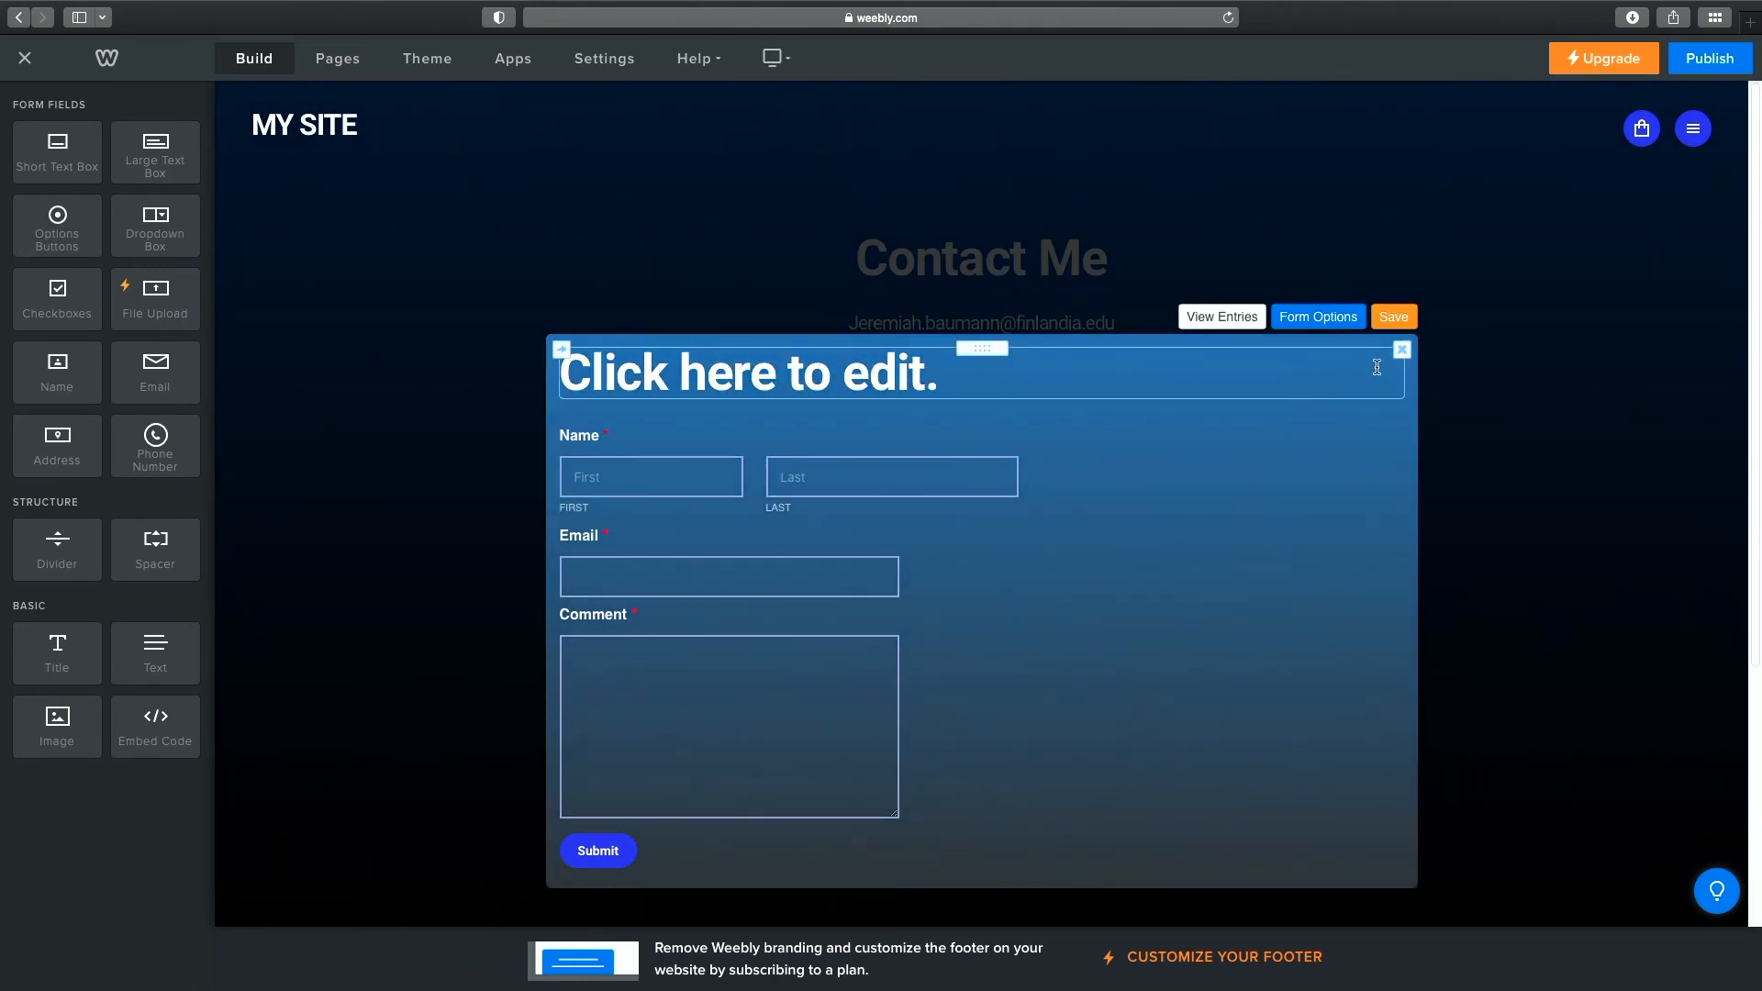
click(1402, 350)
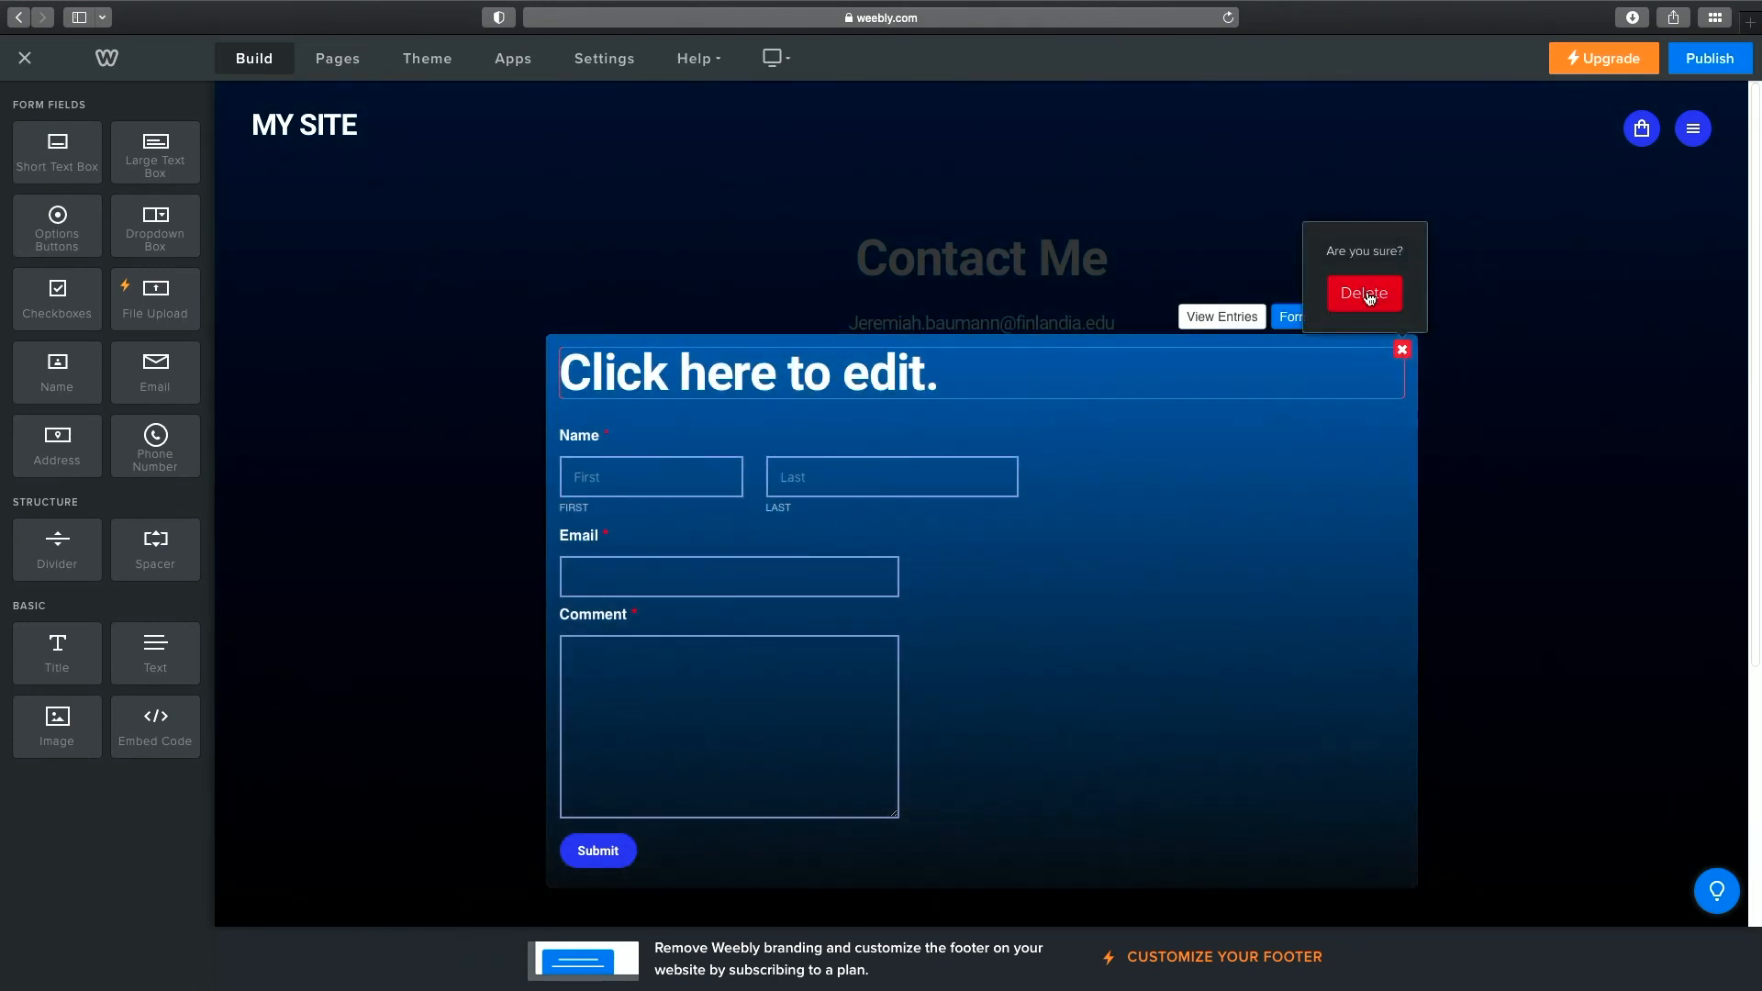
click(1366, 291)
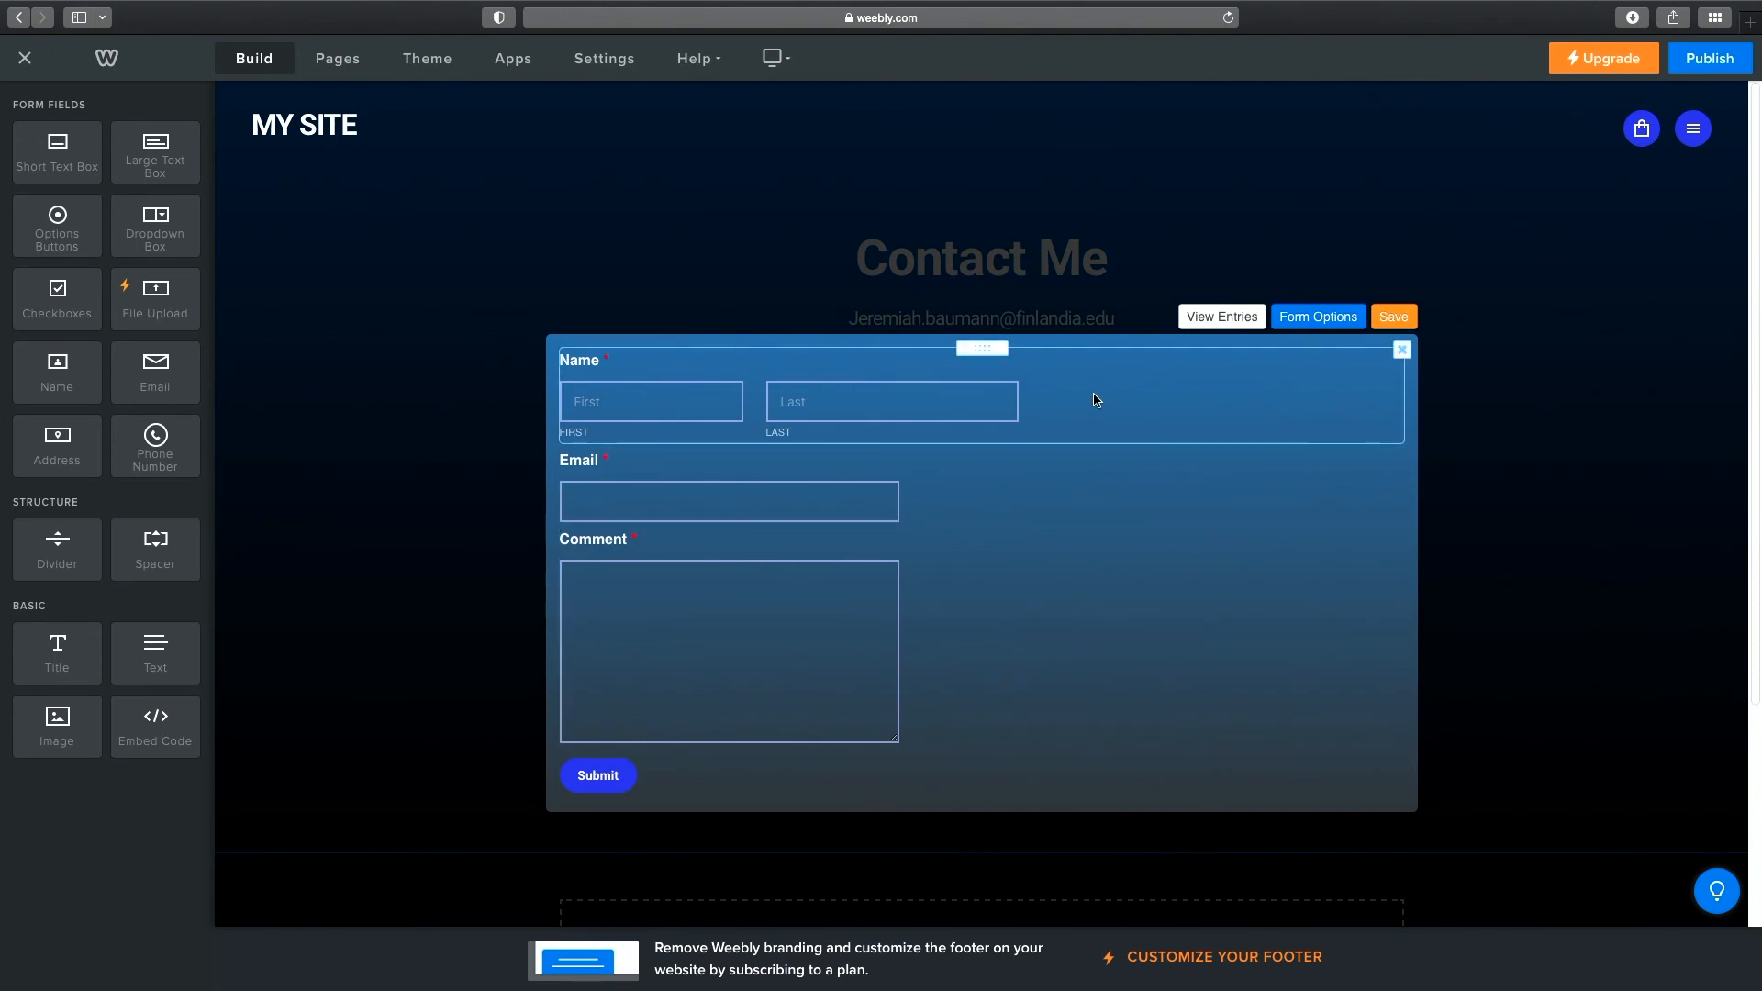
Review the form name and notification address in Form Options, then exit form editing.
click(1318, 316)
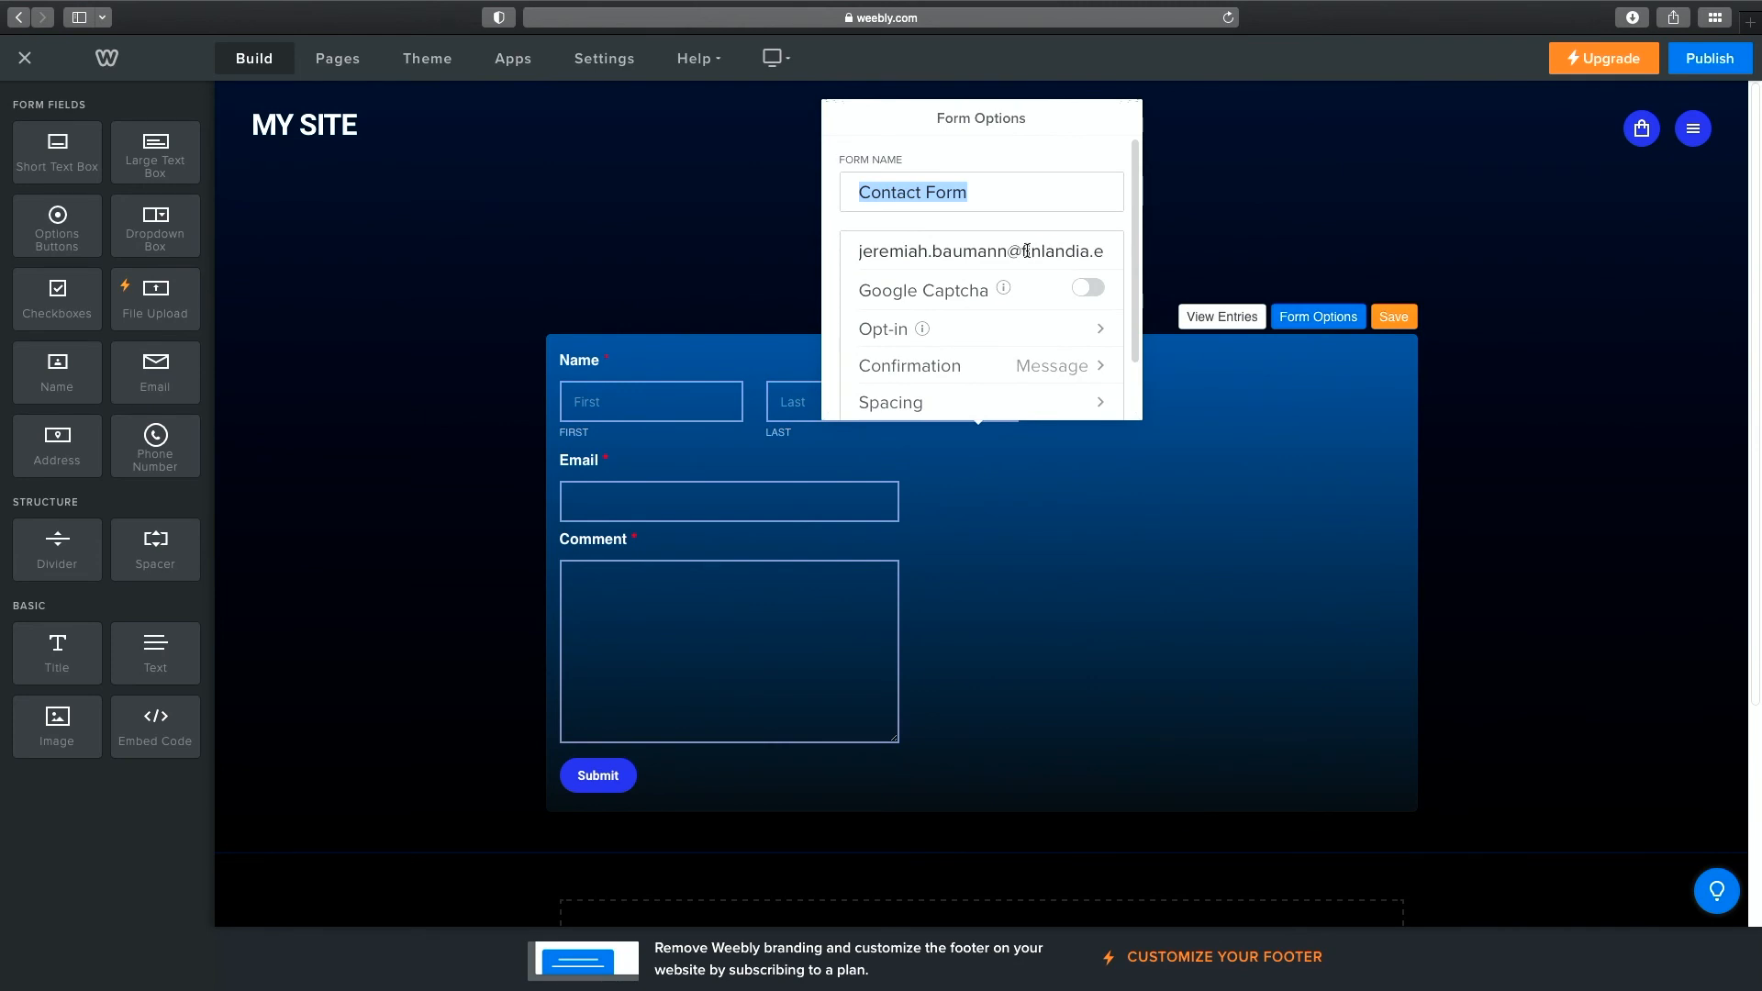
scroll(1027, 250, down, 2)
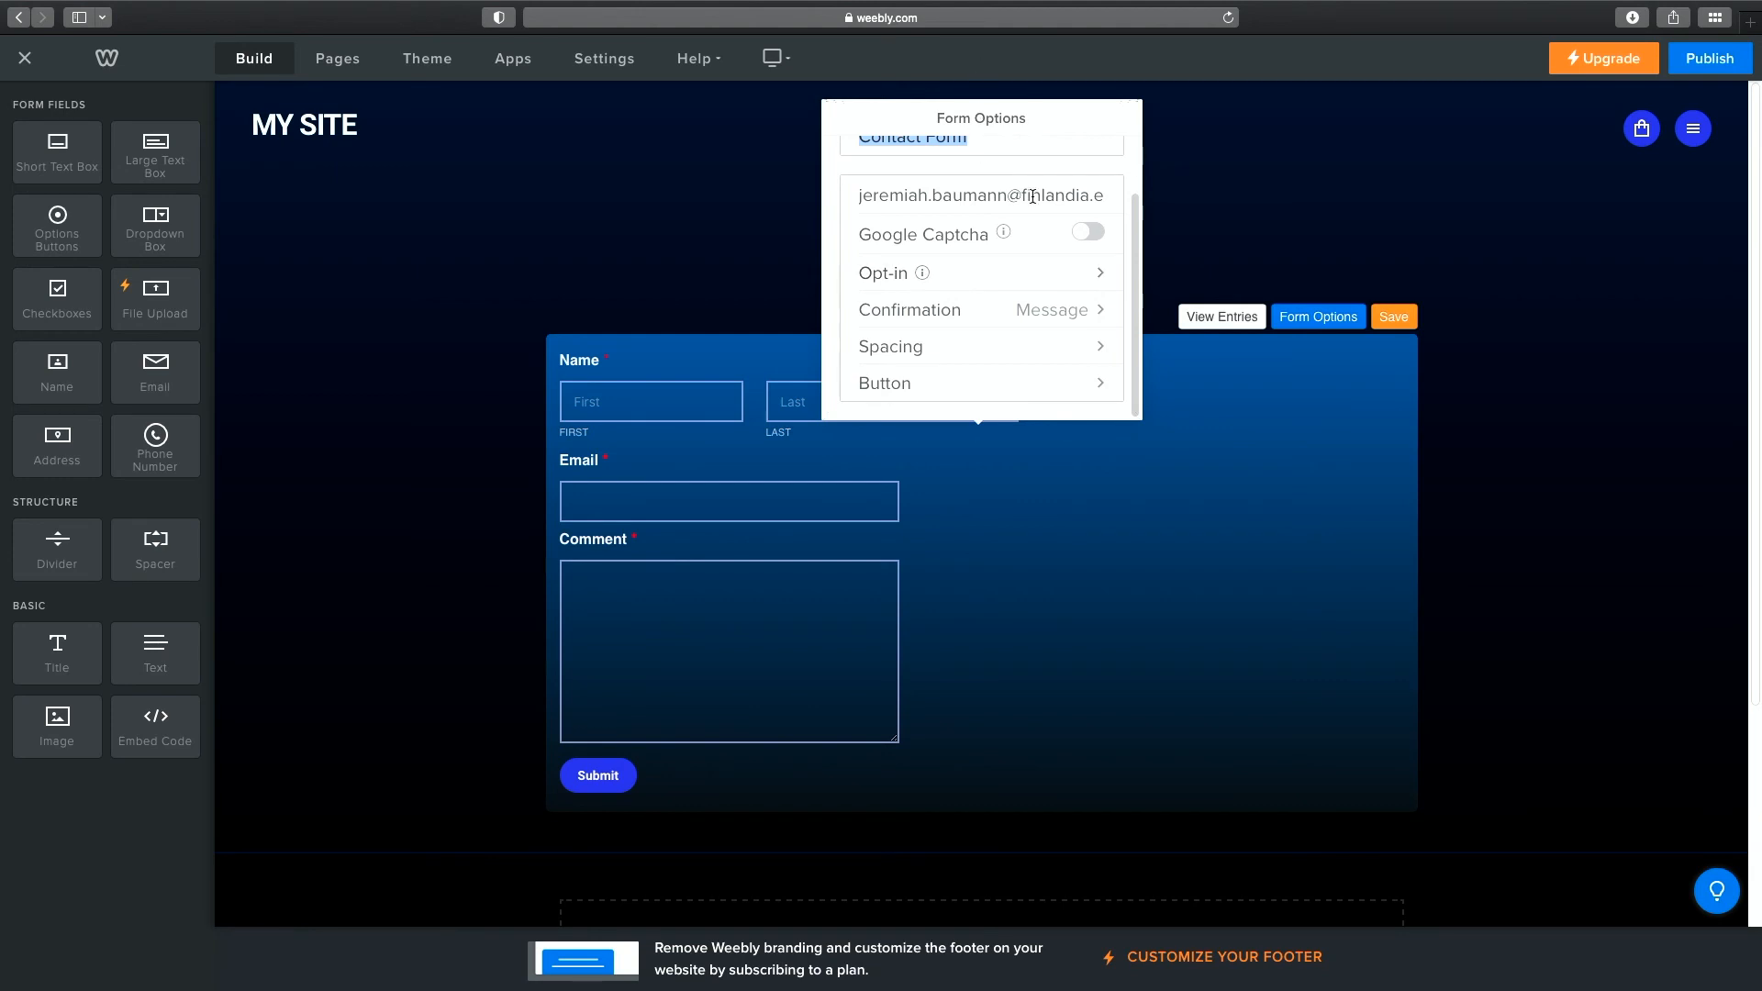
scroll(1083, 285, up, 2)
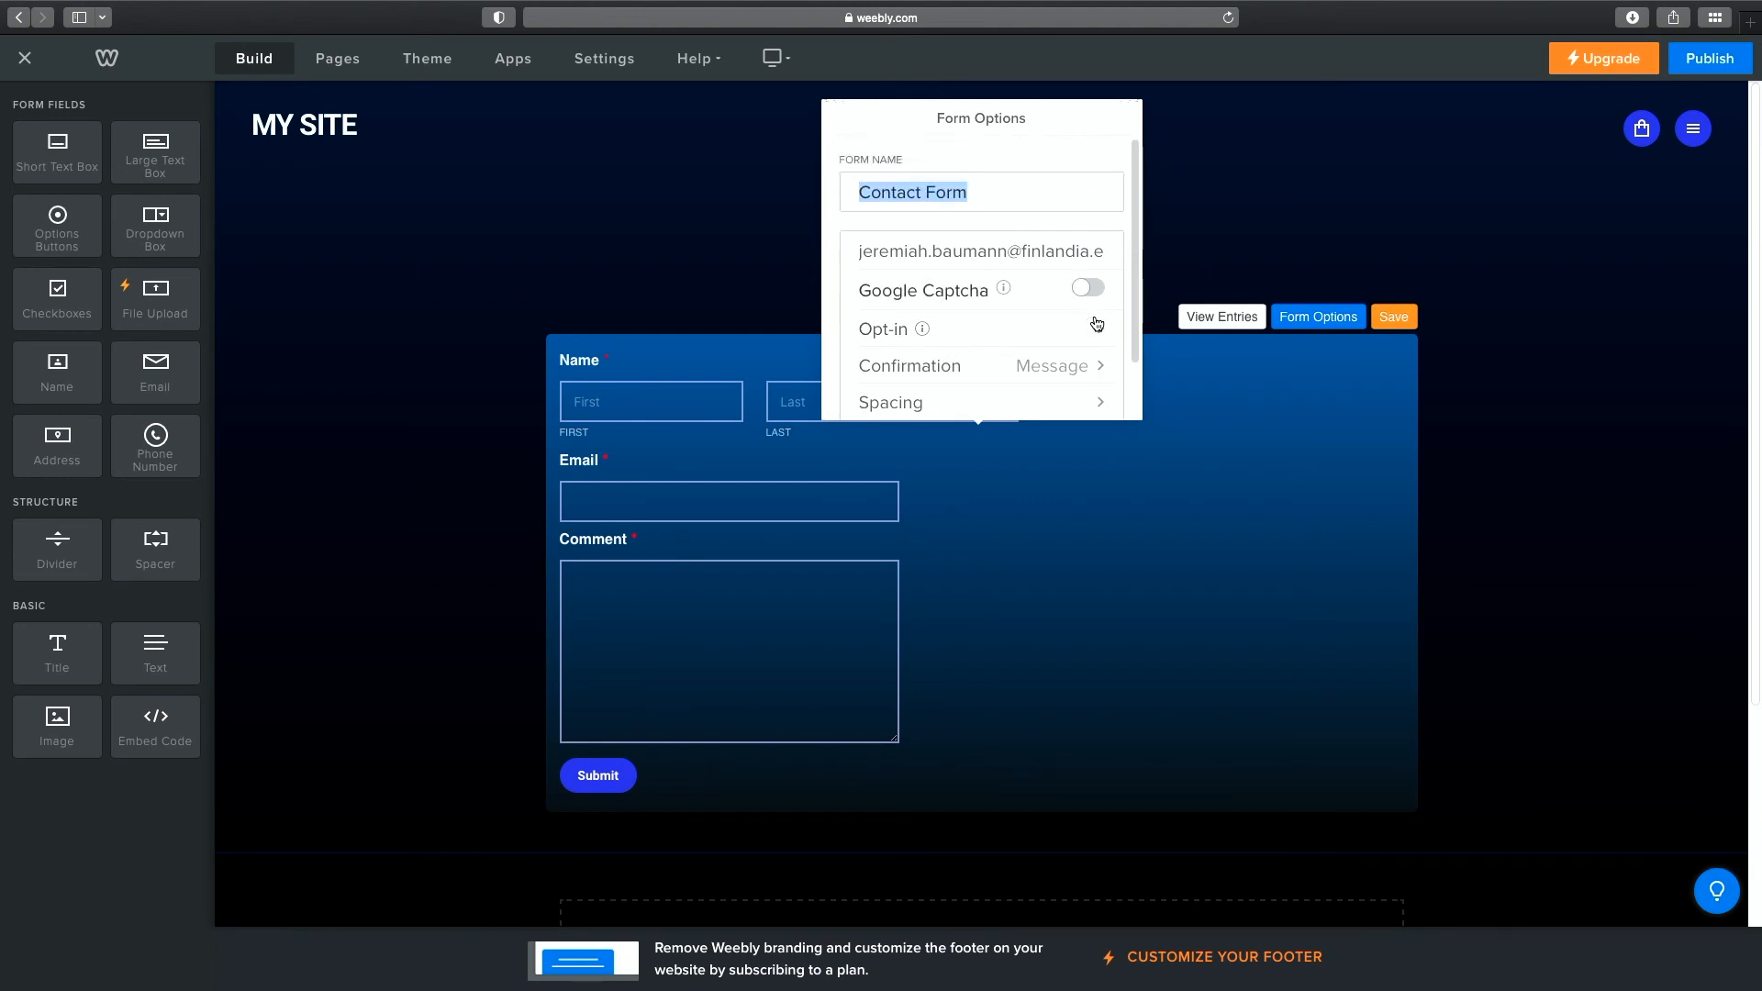
scroll(1091, 284, down, 1)
scroll(1087, 283, down, 1)
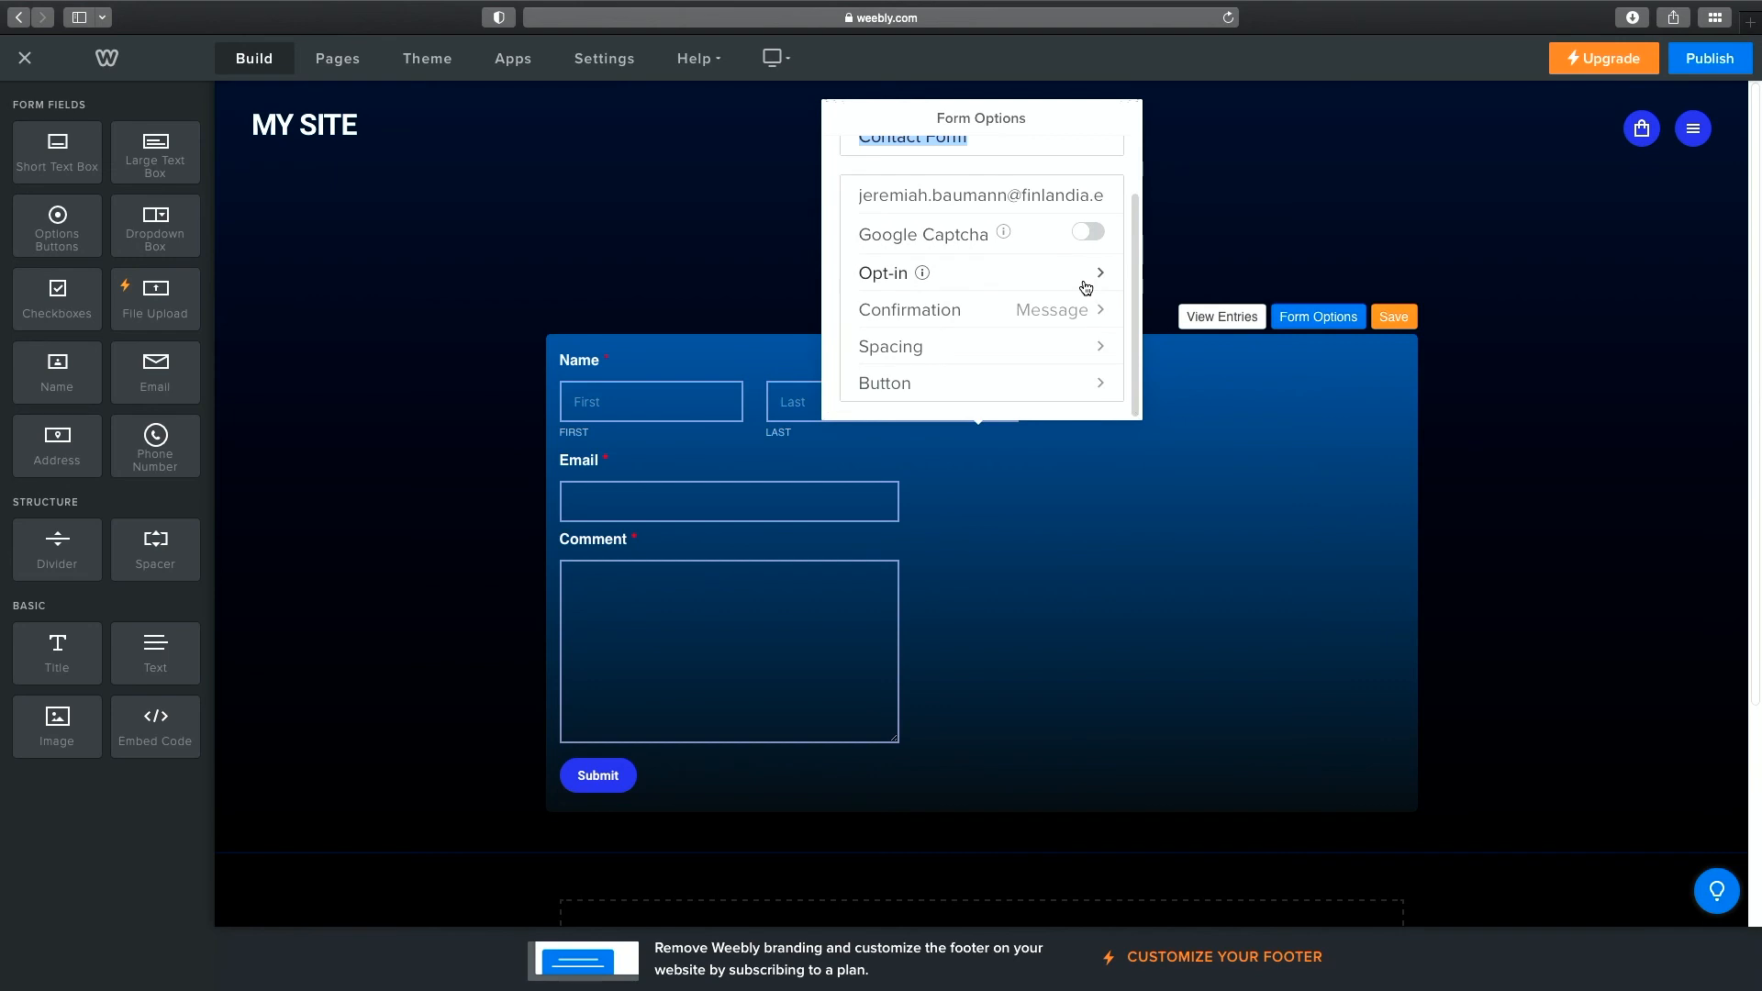
scroll(1076, 283, up, 2)
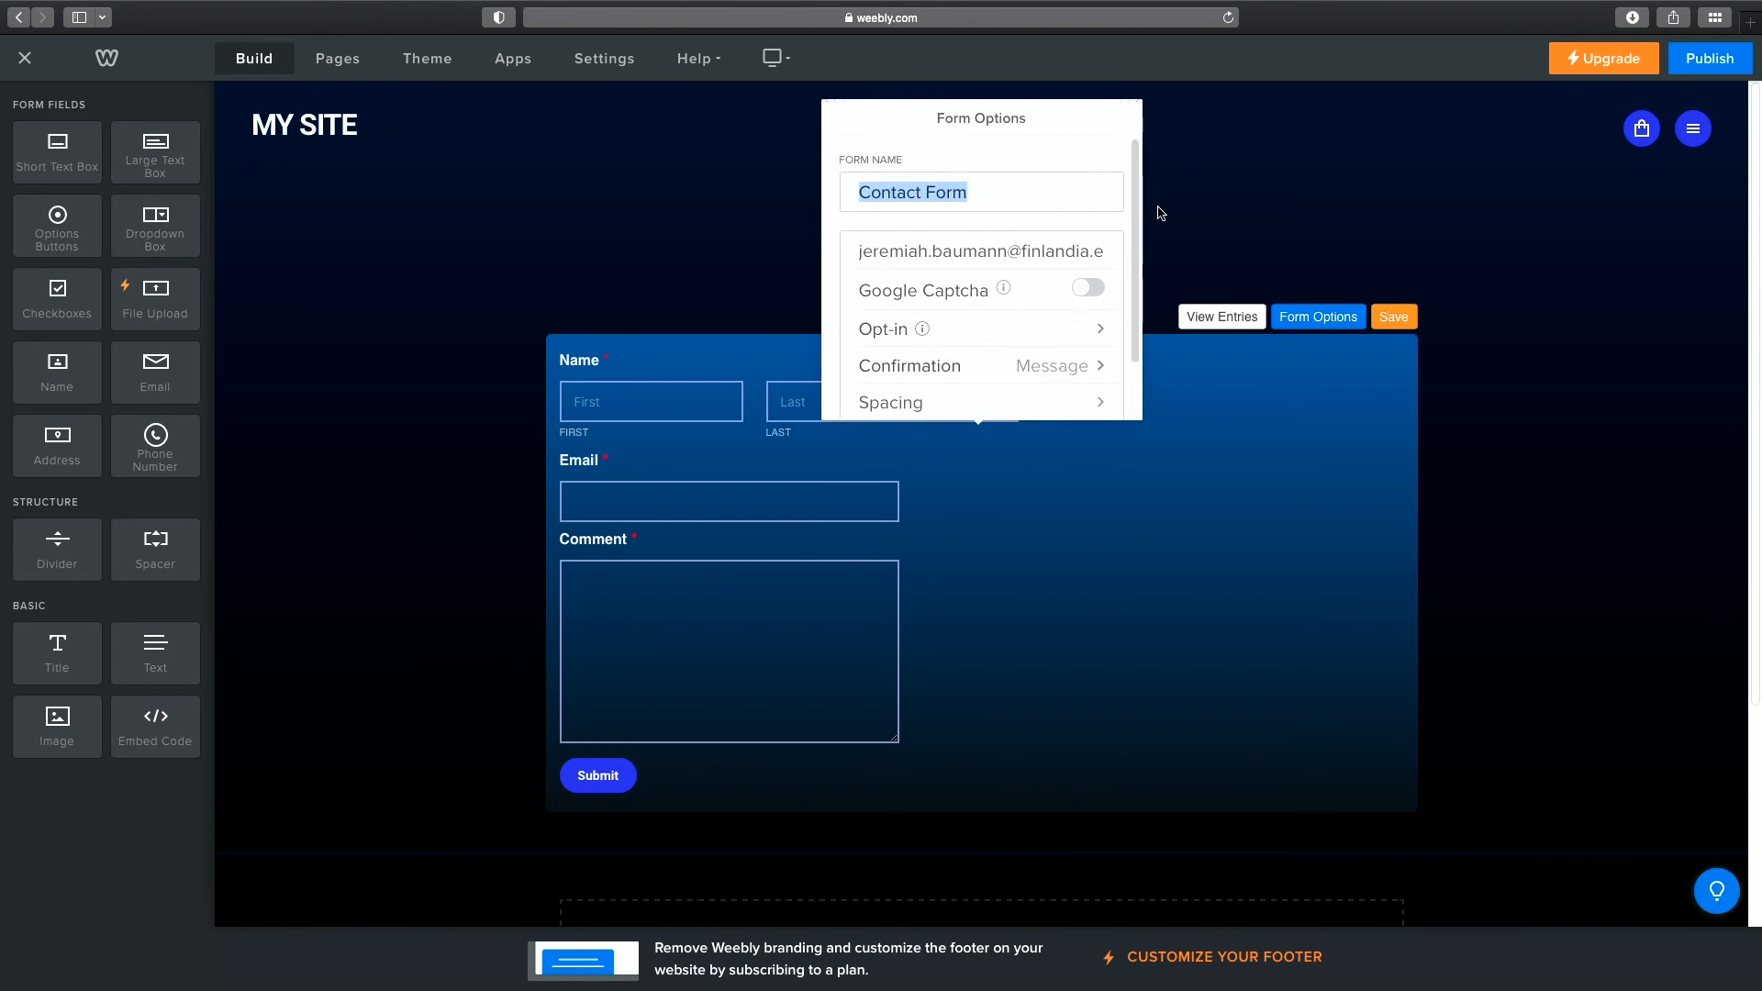
click(1239, 241)
click(1409, 319)
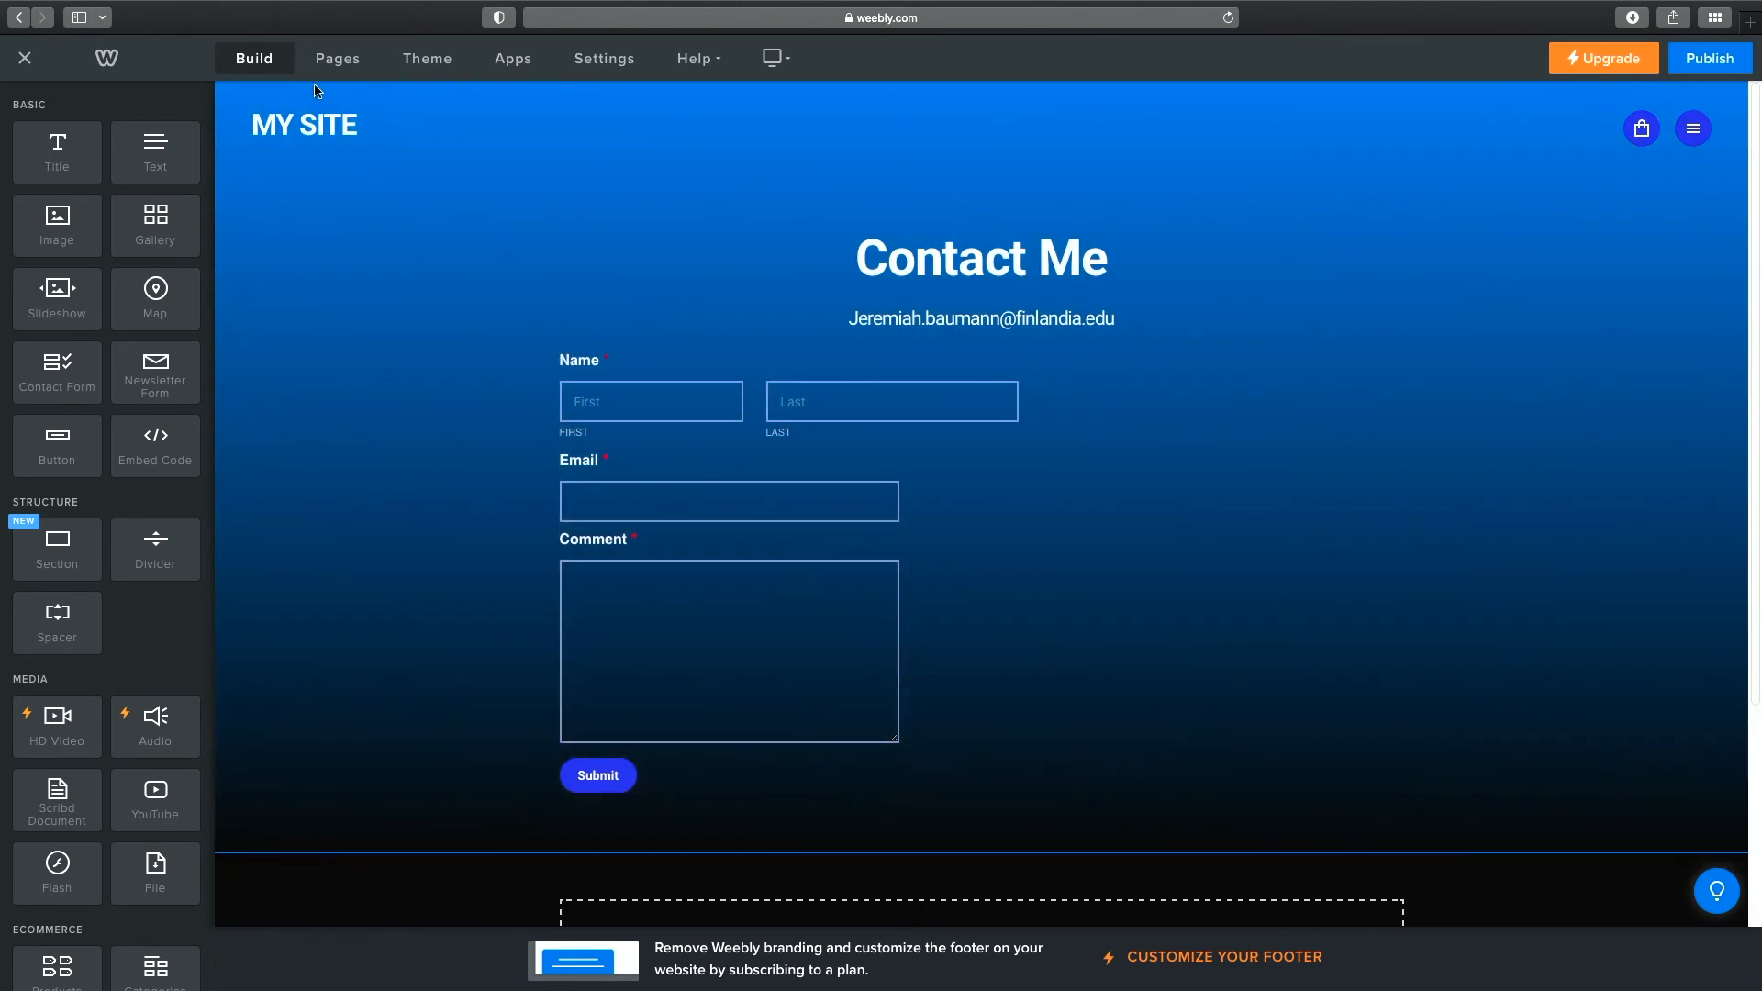
Open the Home page from the Pages list.
click(337, 58)
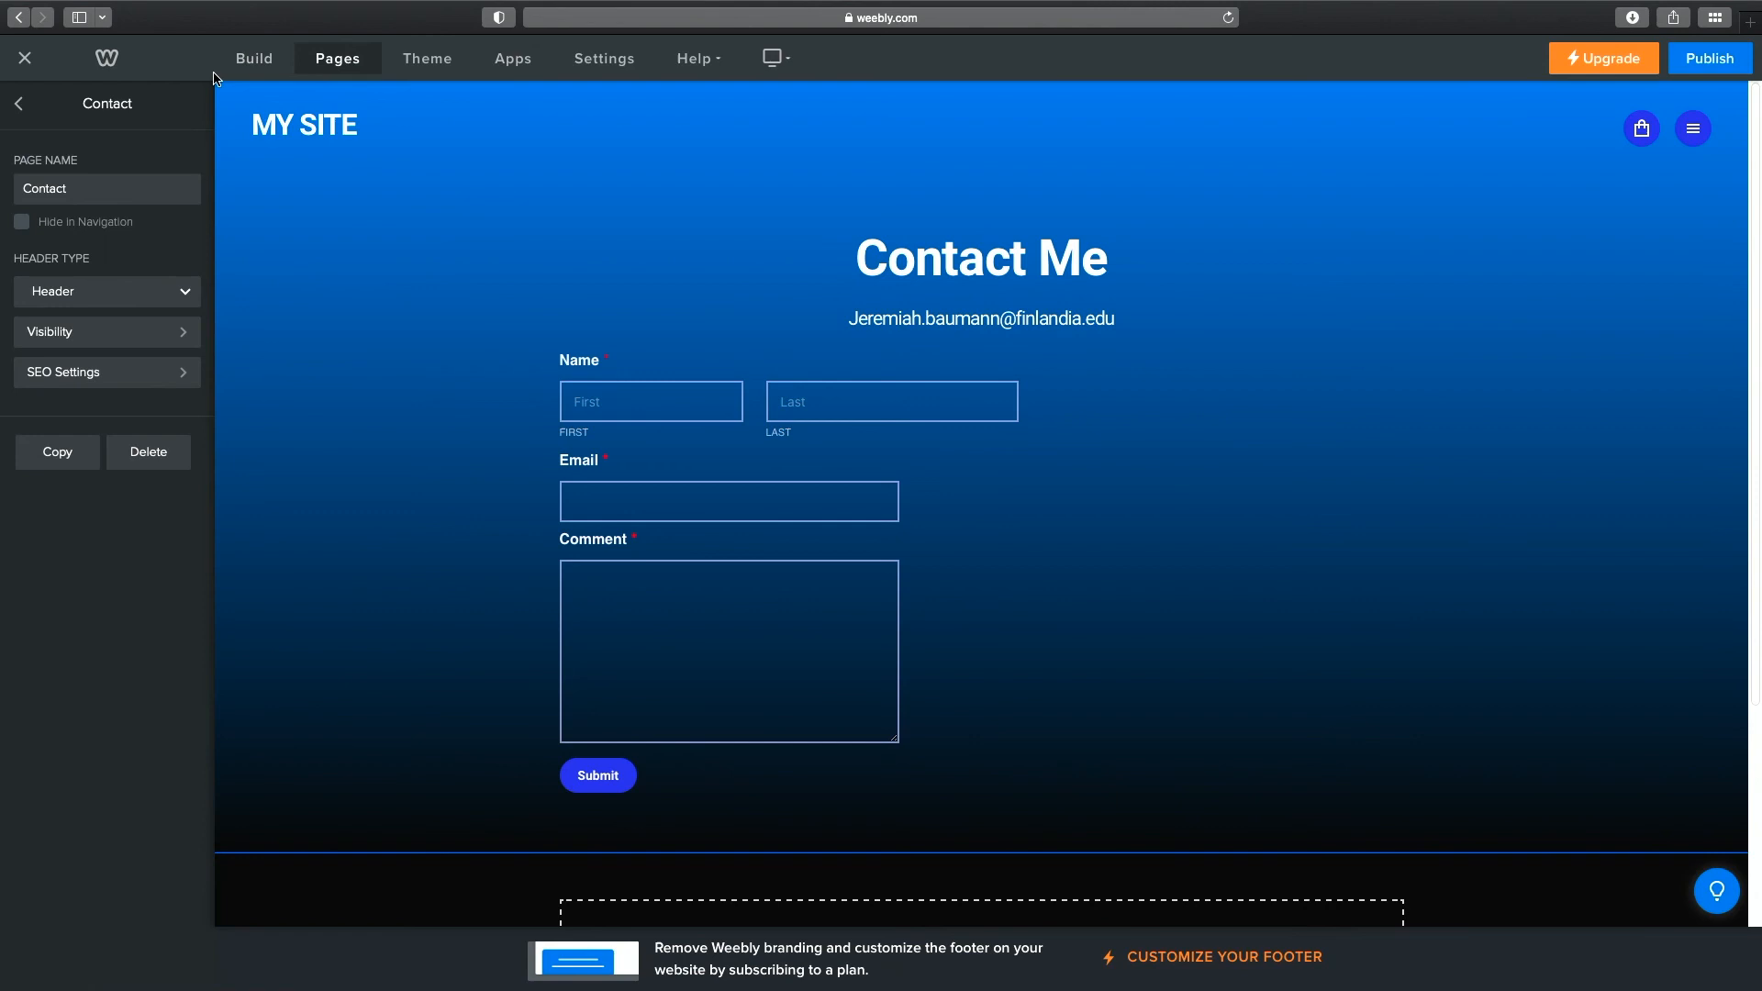
click(15, 106)
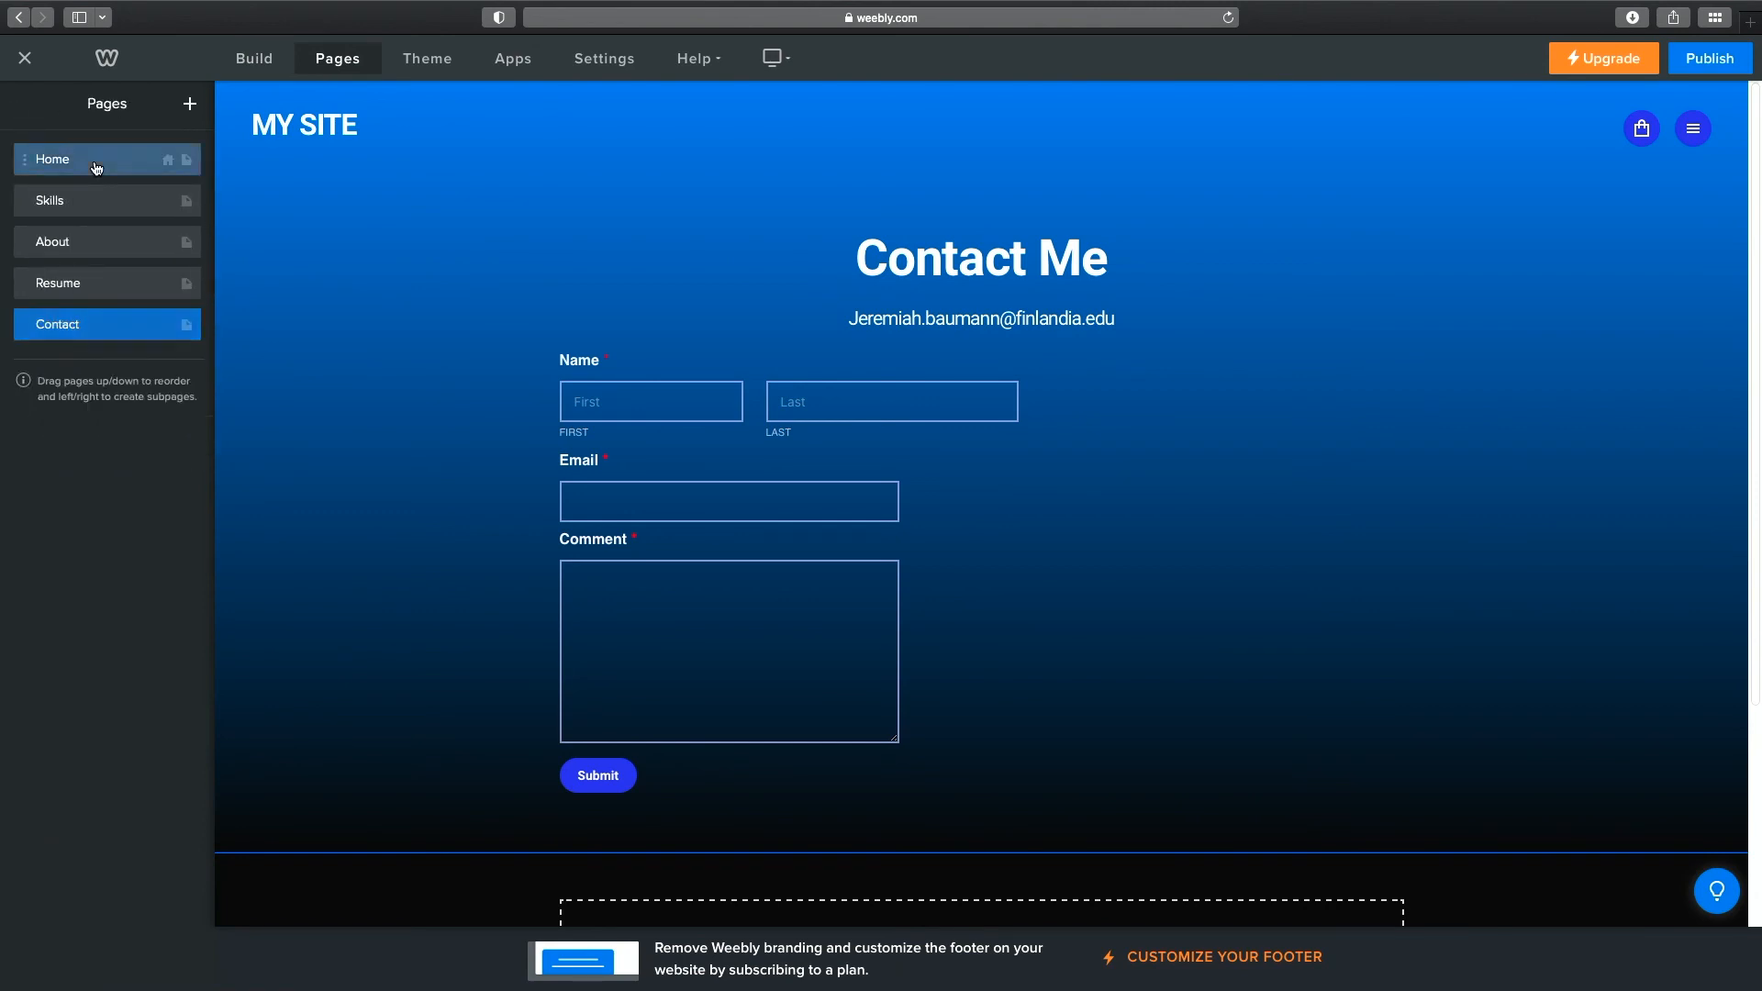
click(99, 162)
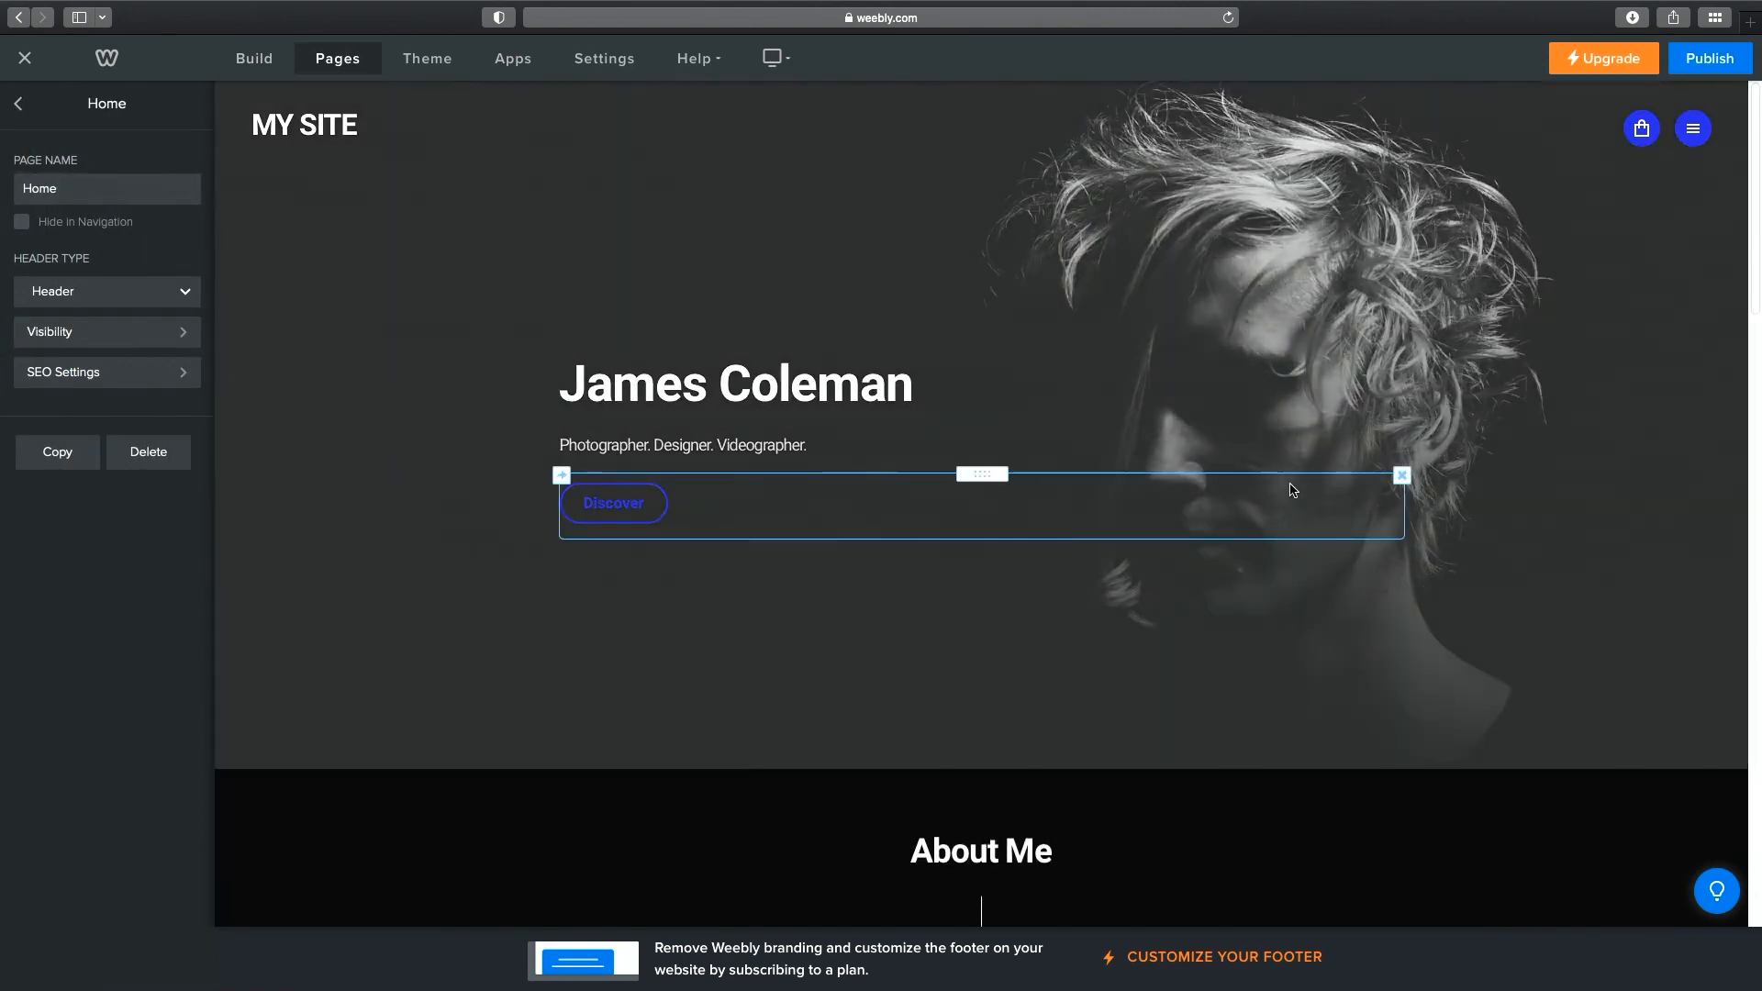
scroll(1386, 350, down, 15)
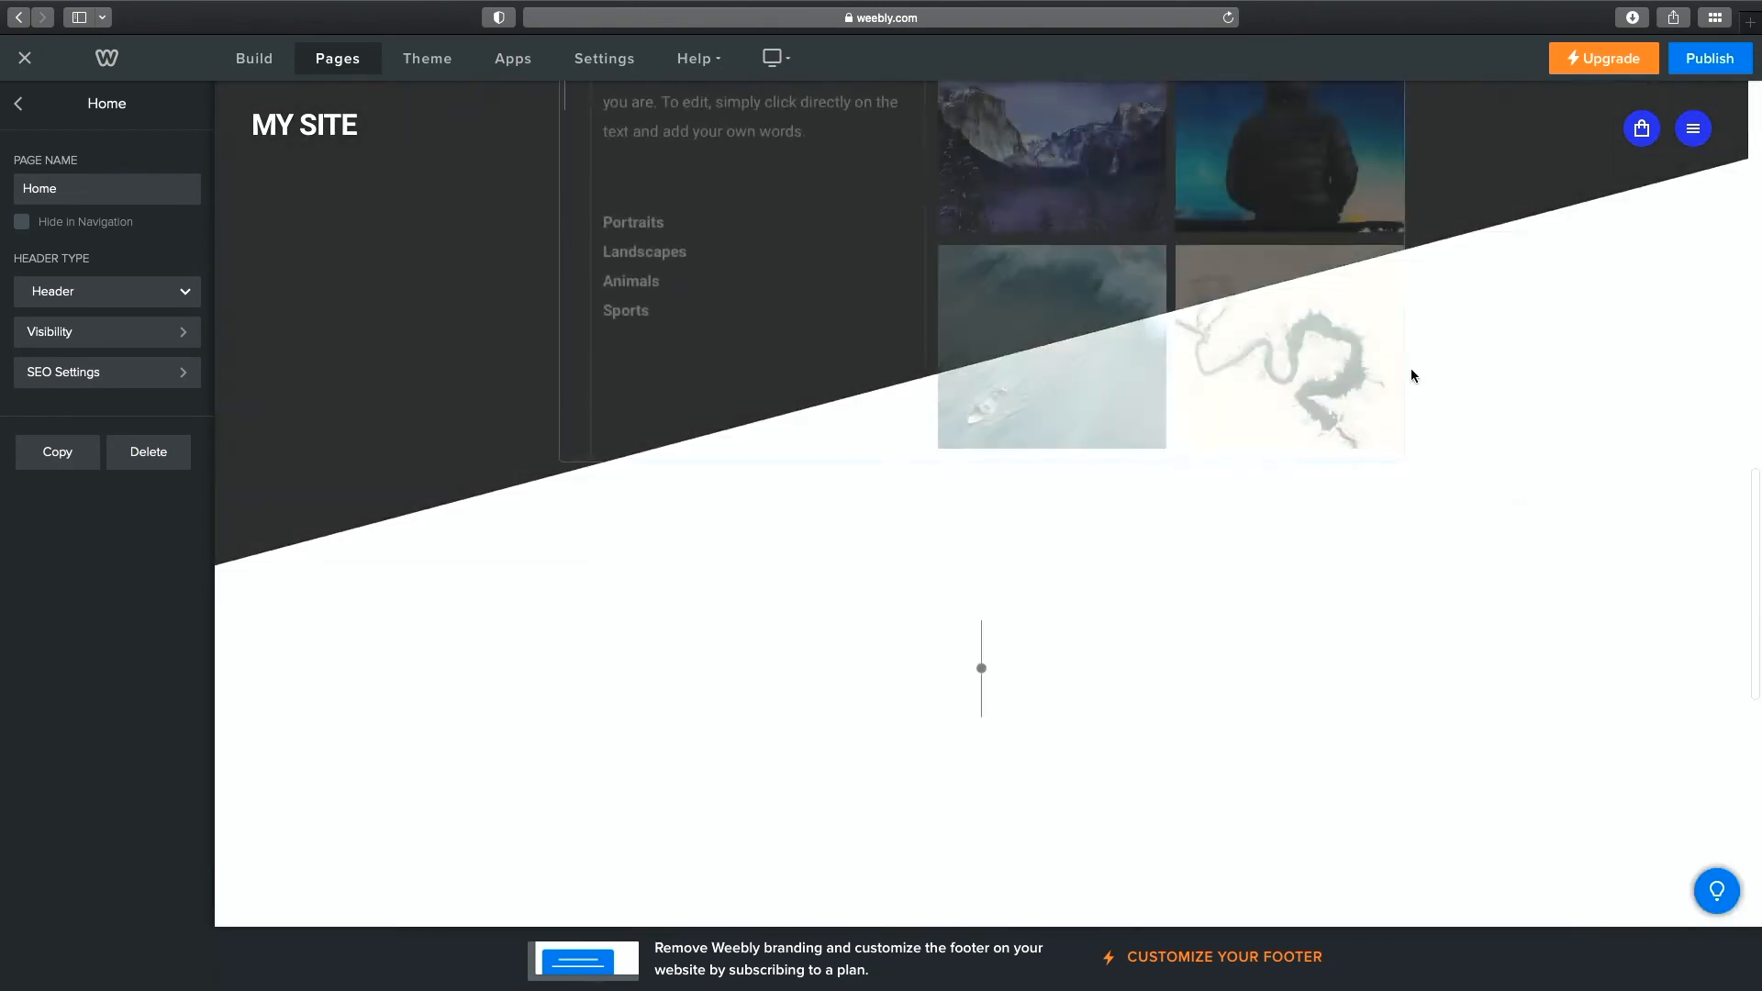
scroll(1344, 459, up, 4)
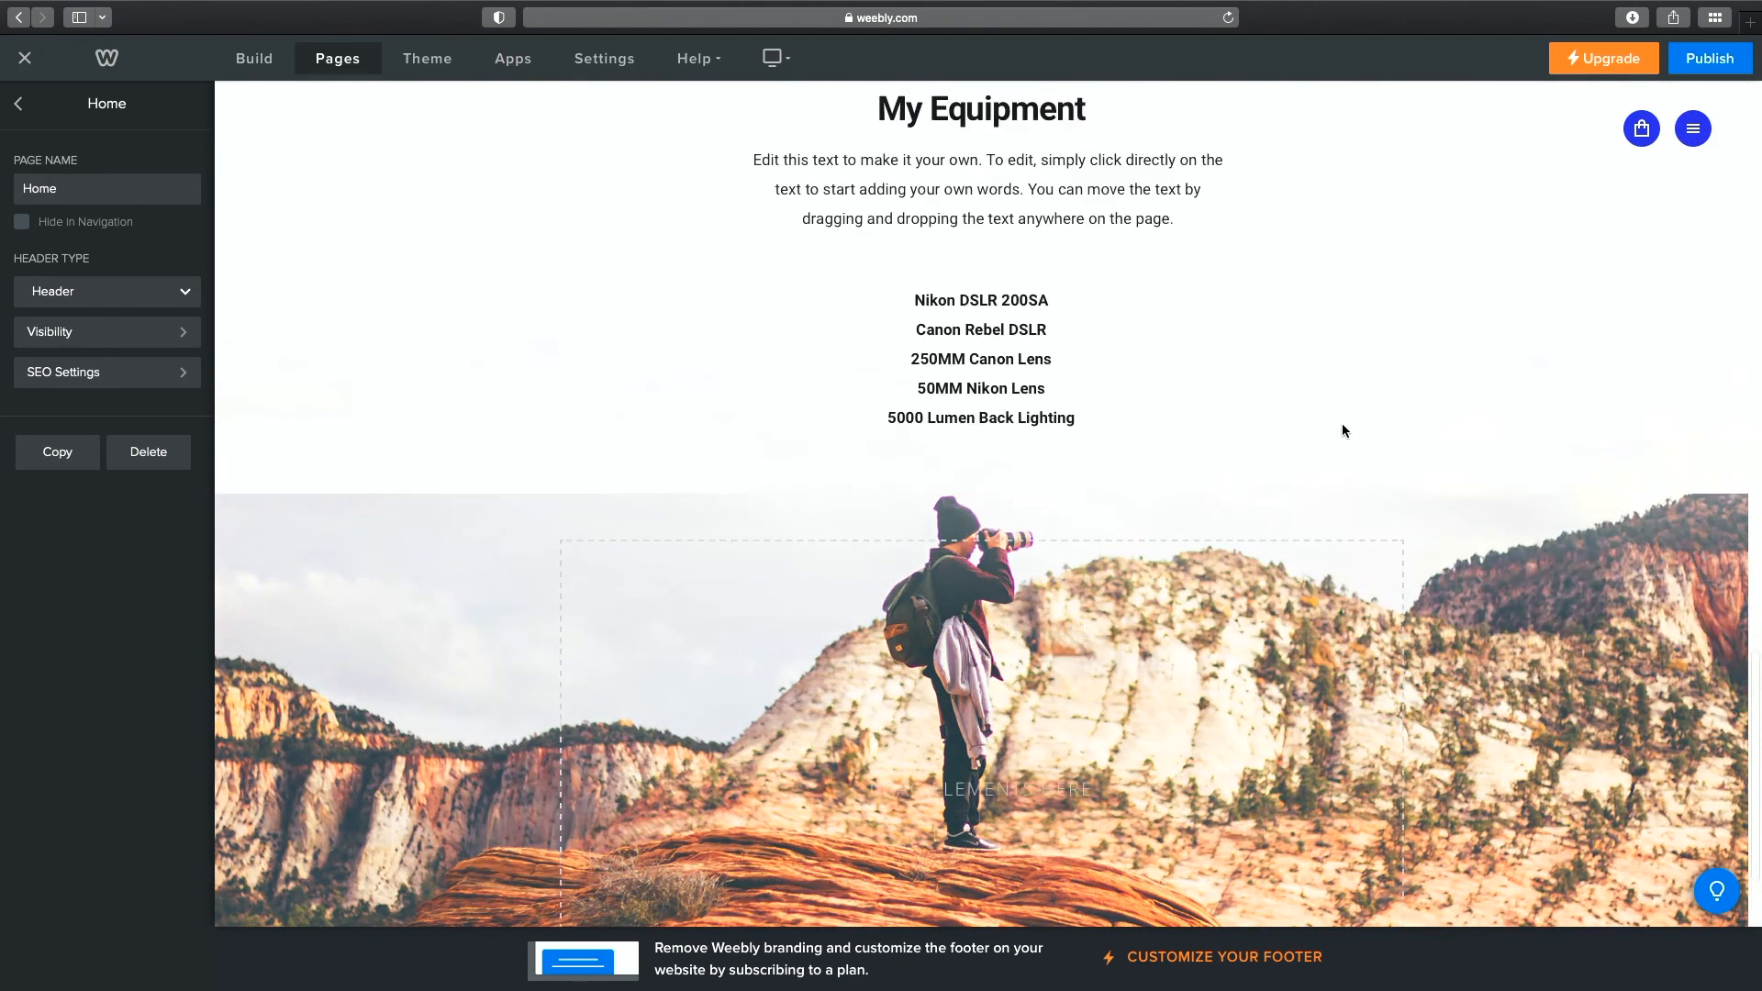
Delete the empty spacer above the My Equipment list.
click(1396, 422)
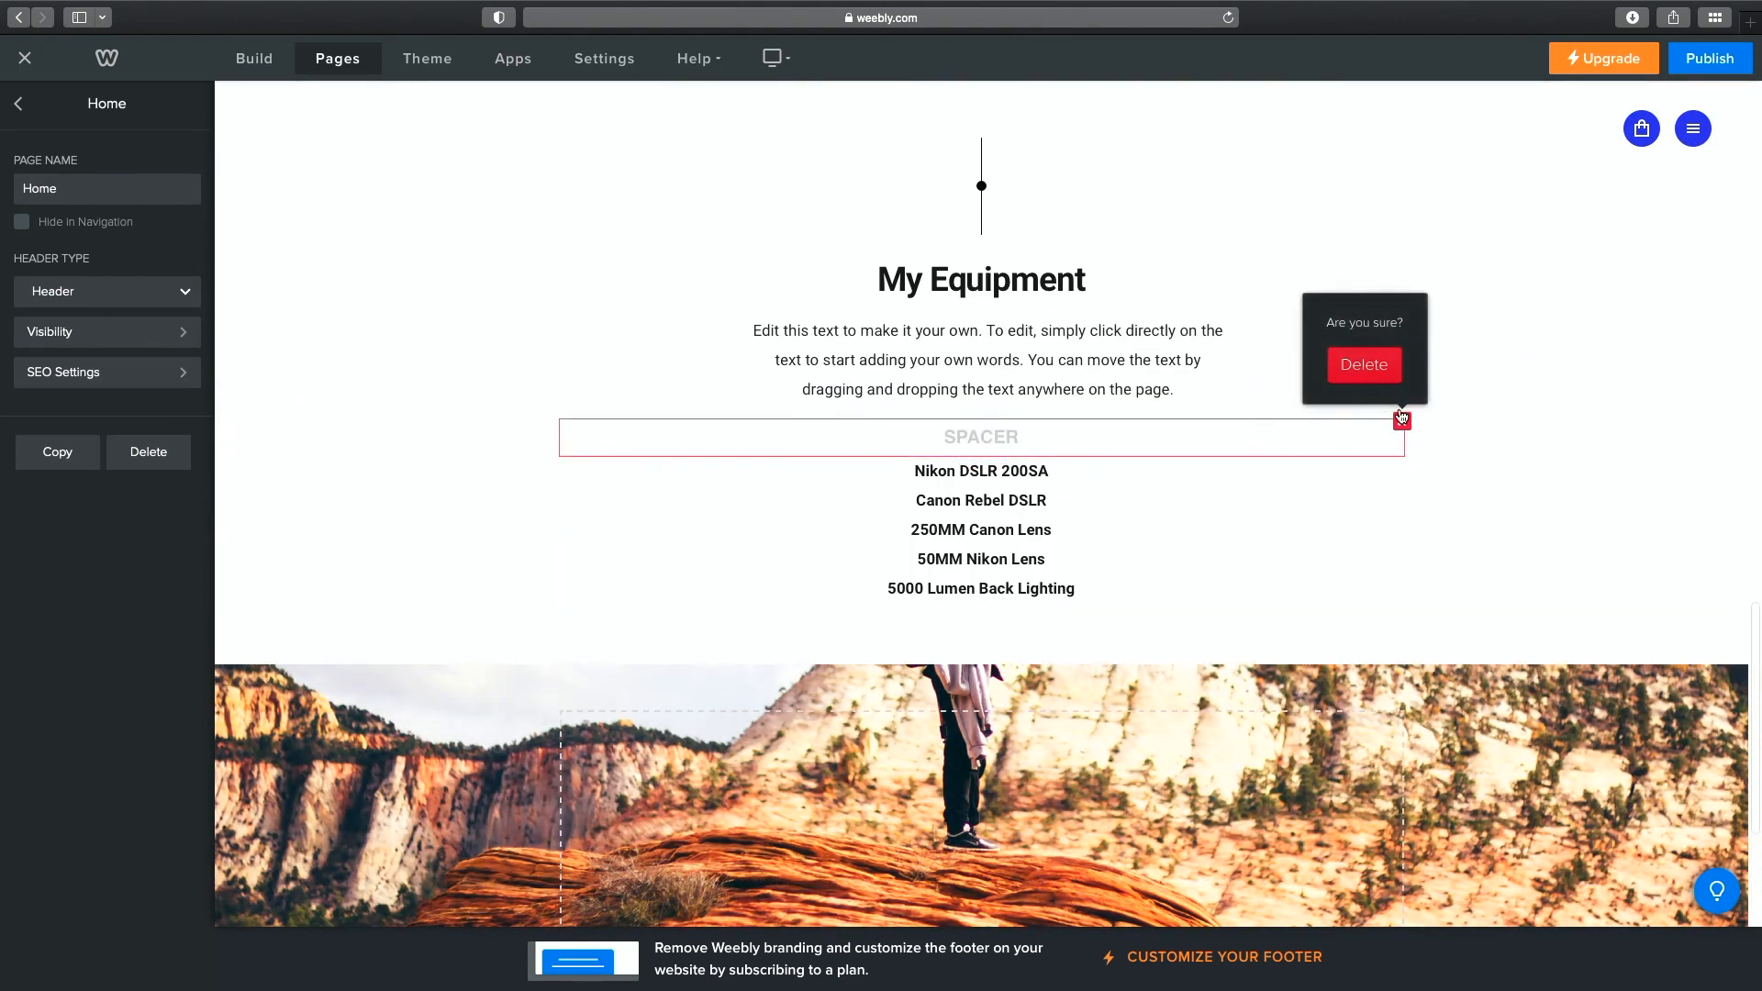
click(1369, 363)
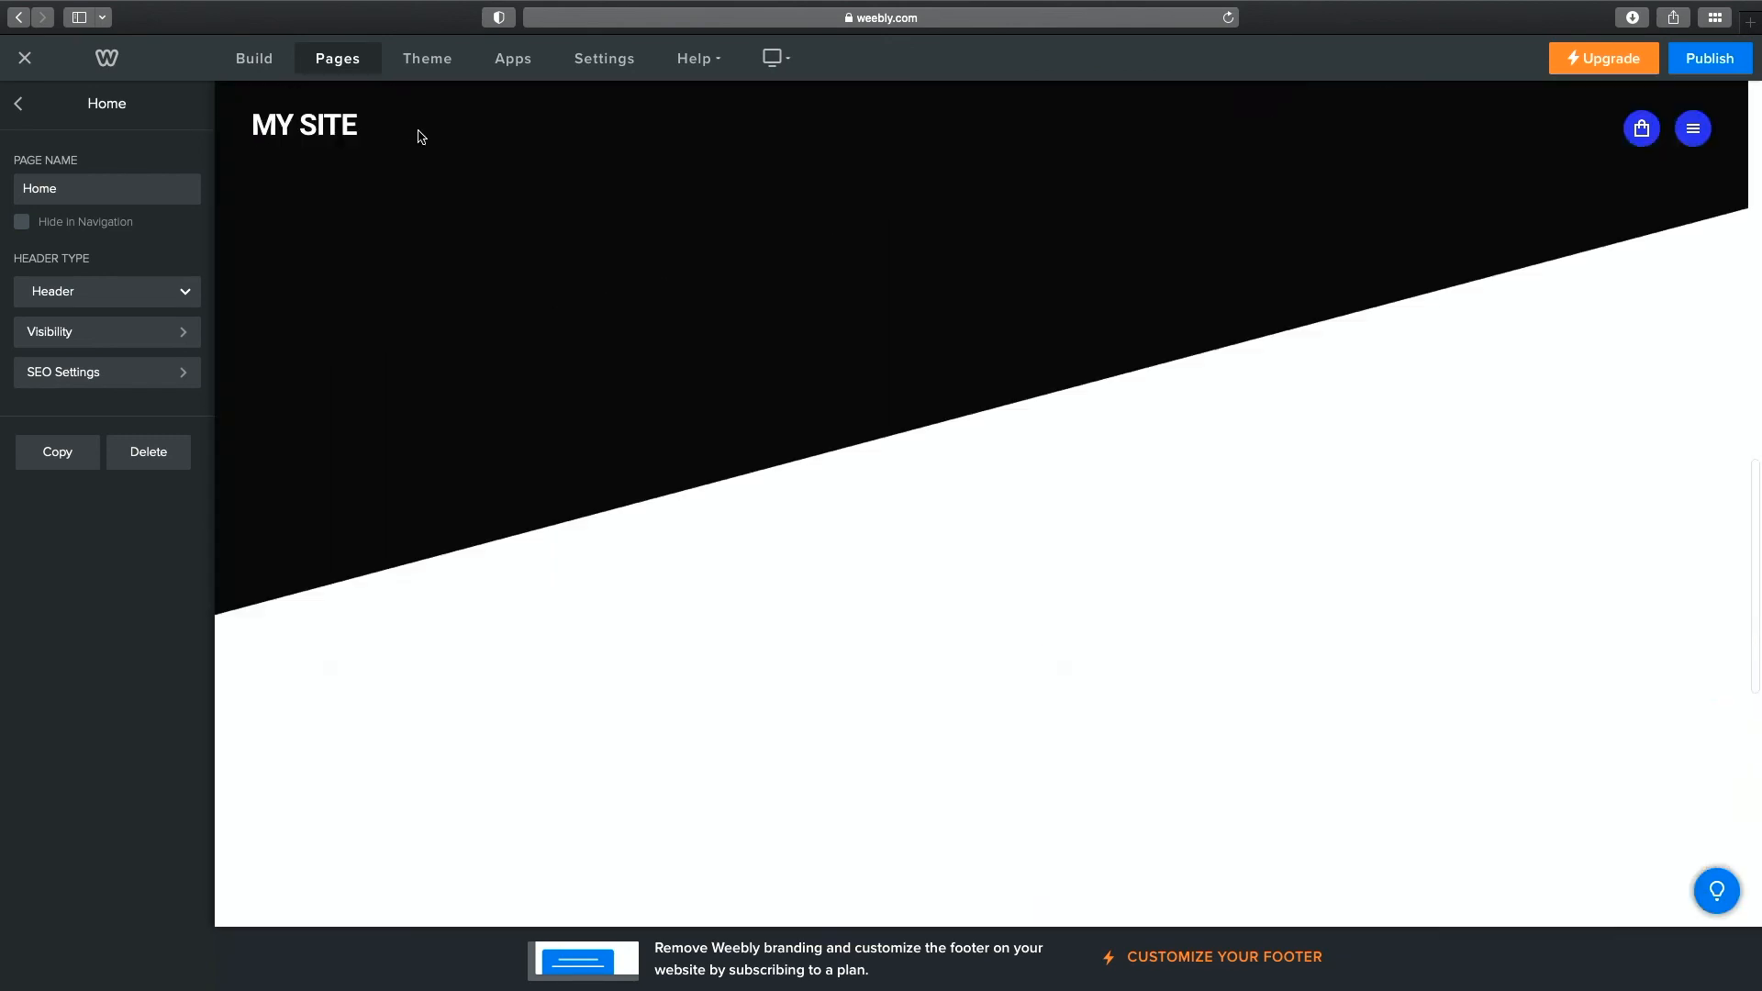
click(20, 105)
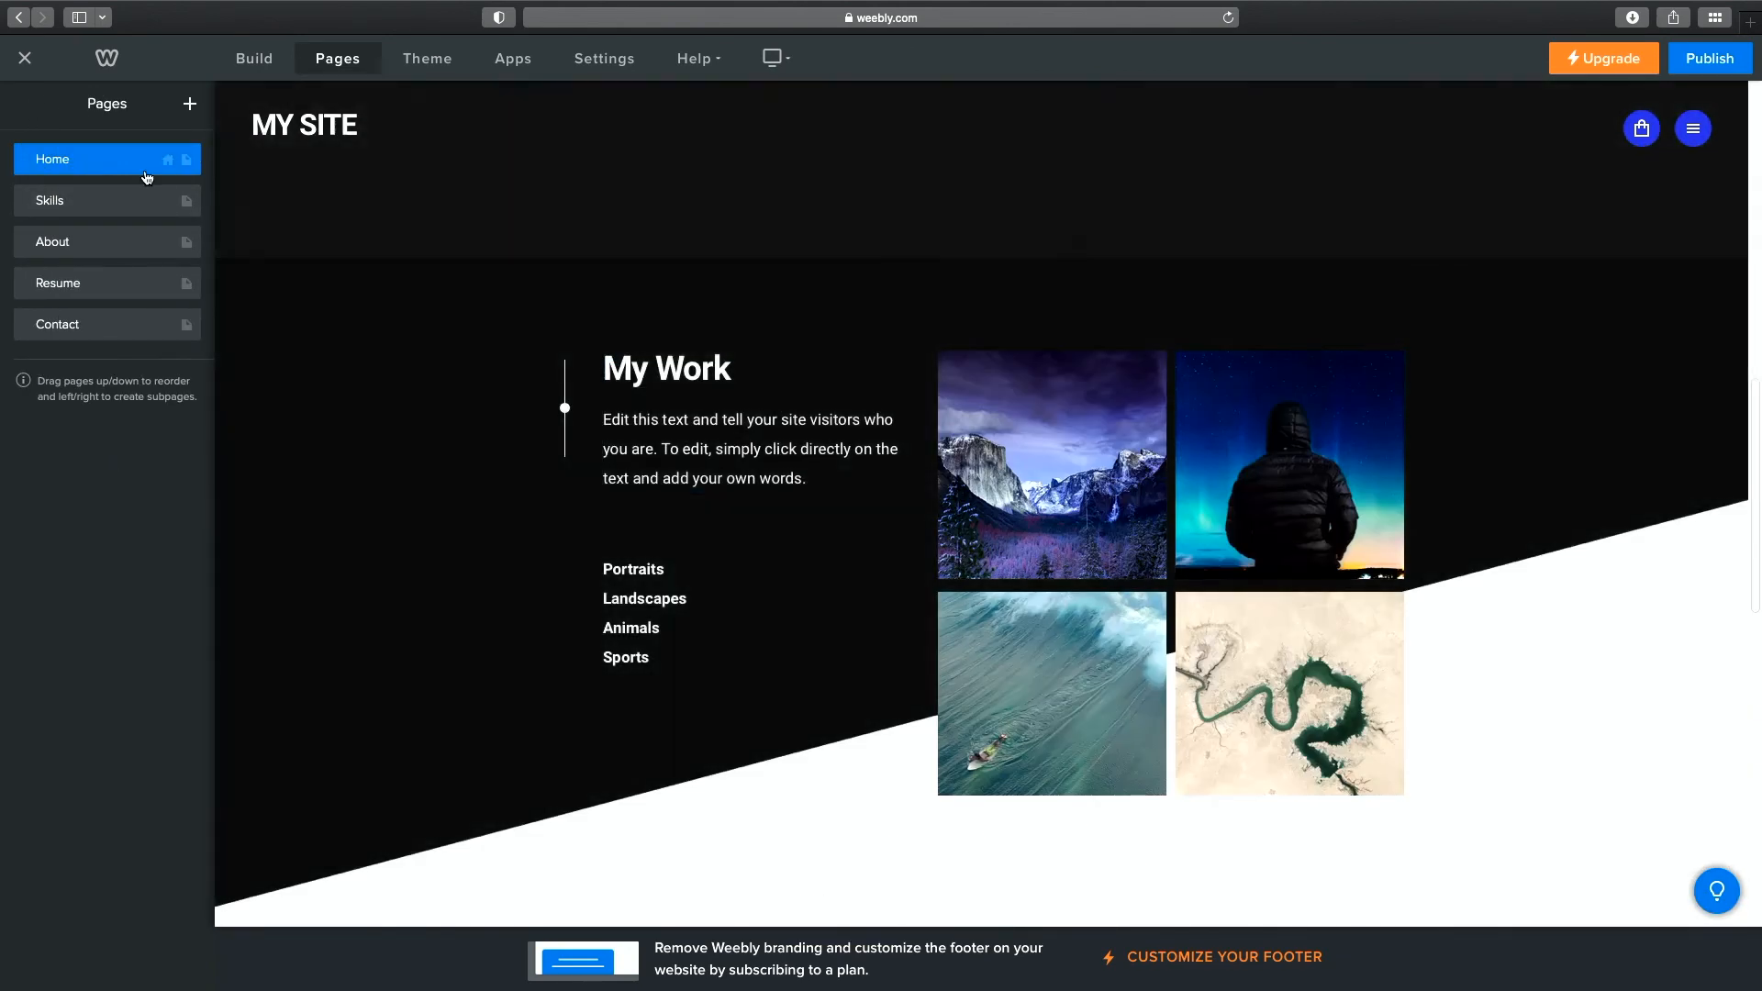
Rename the existing Home page to 'Home Old'.
click(145, 171)
click(95, 190)
mouse_move(95, 190)
mouse_down()
mouse_move(30, 191)
mouse_move(80, 195)
mouse_up()
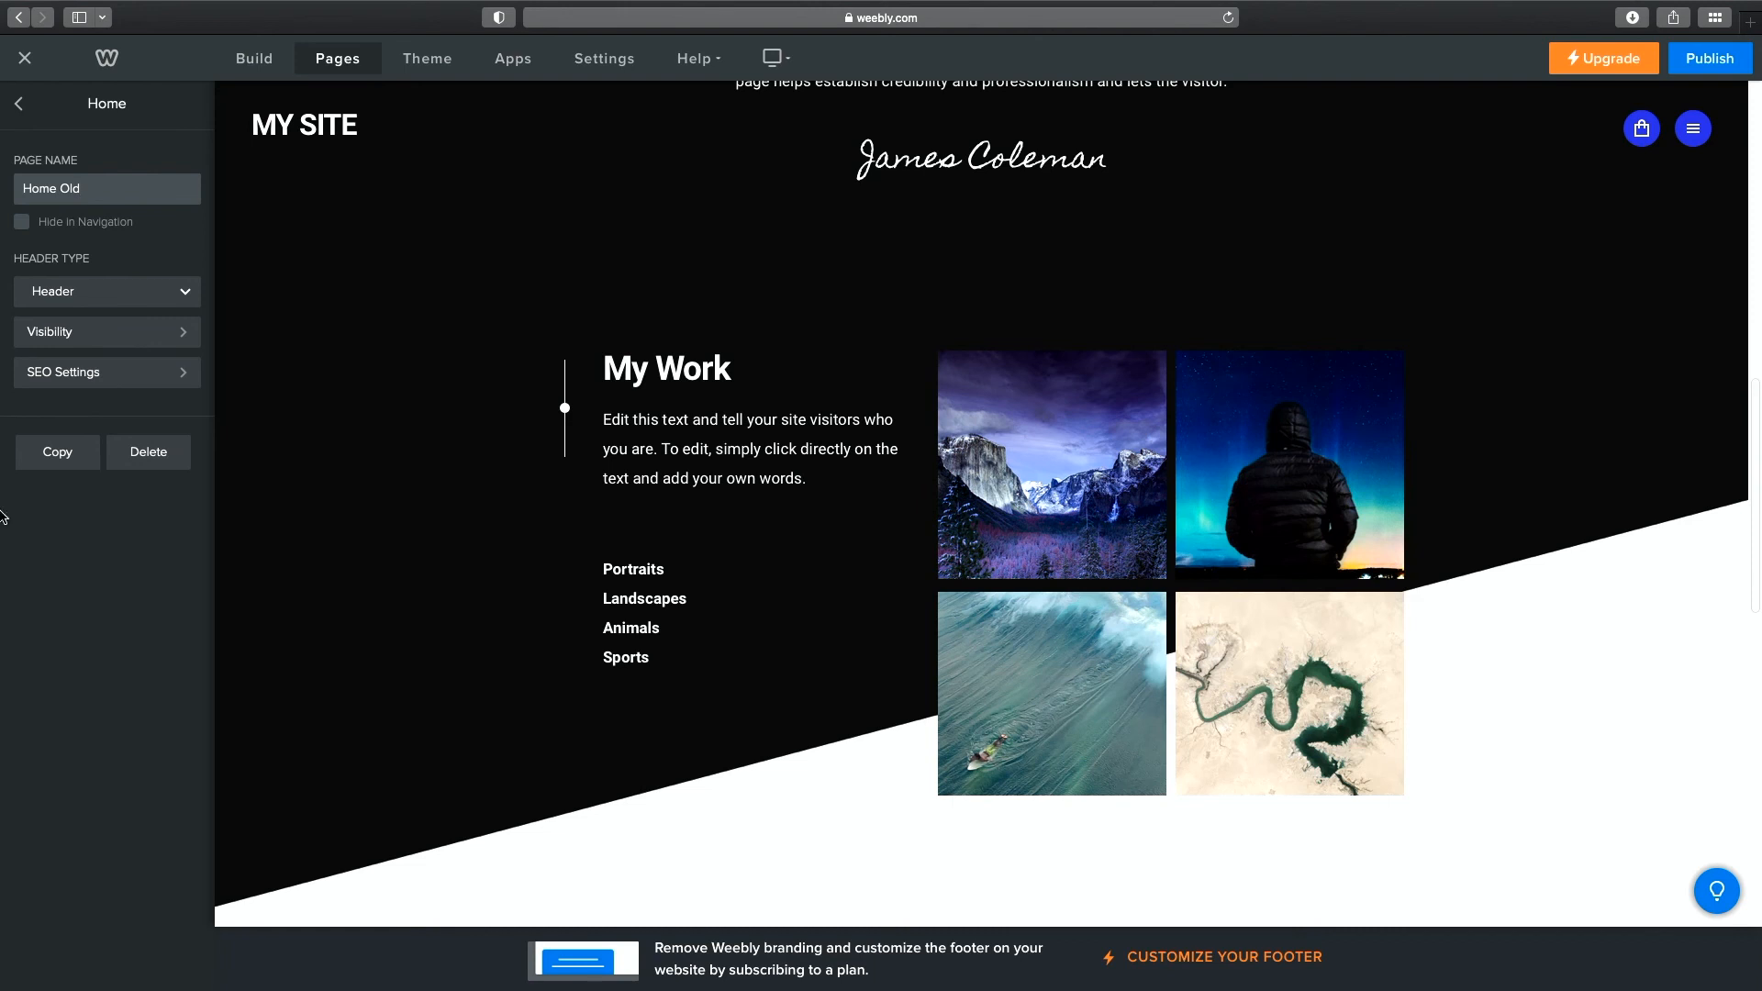
click(20, 106)
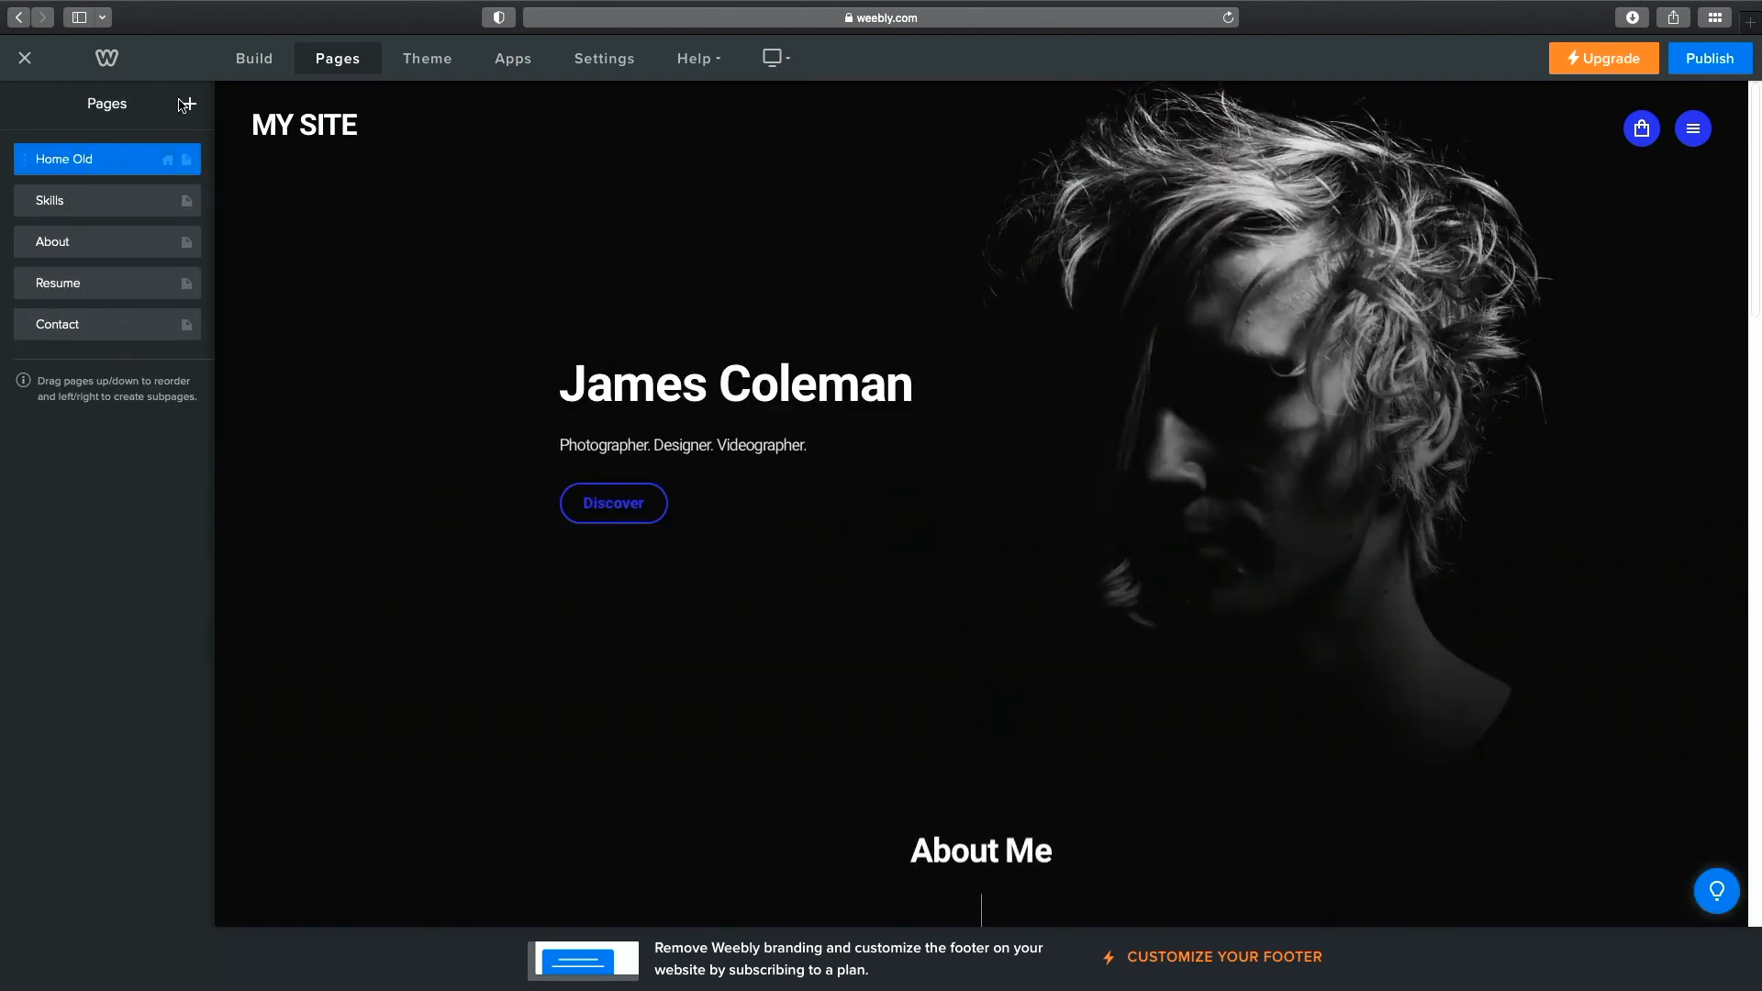
Add a new blank Standard Page named Home.
click(192, 110)
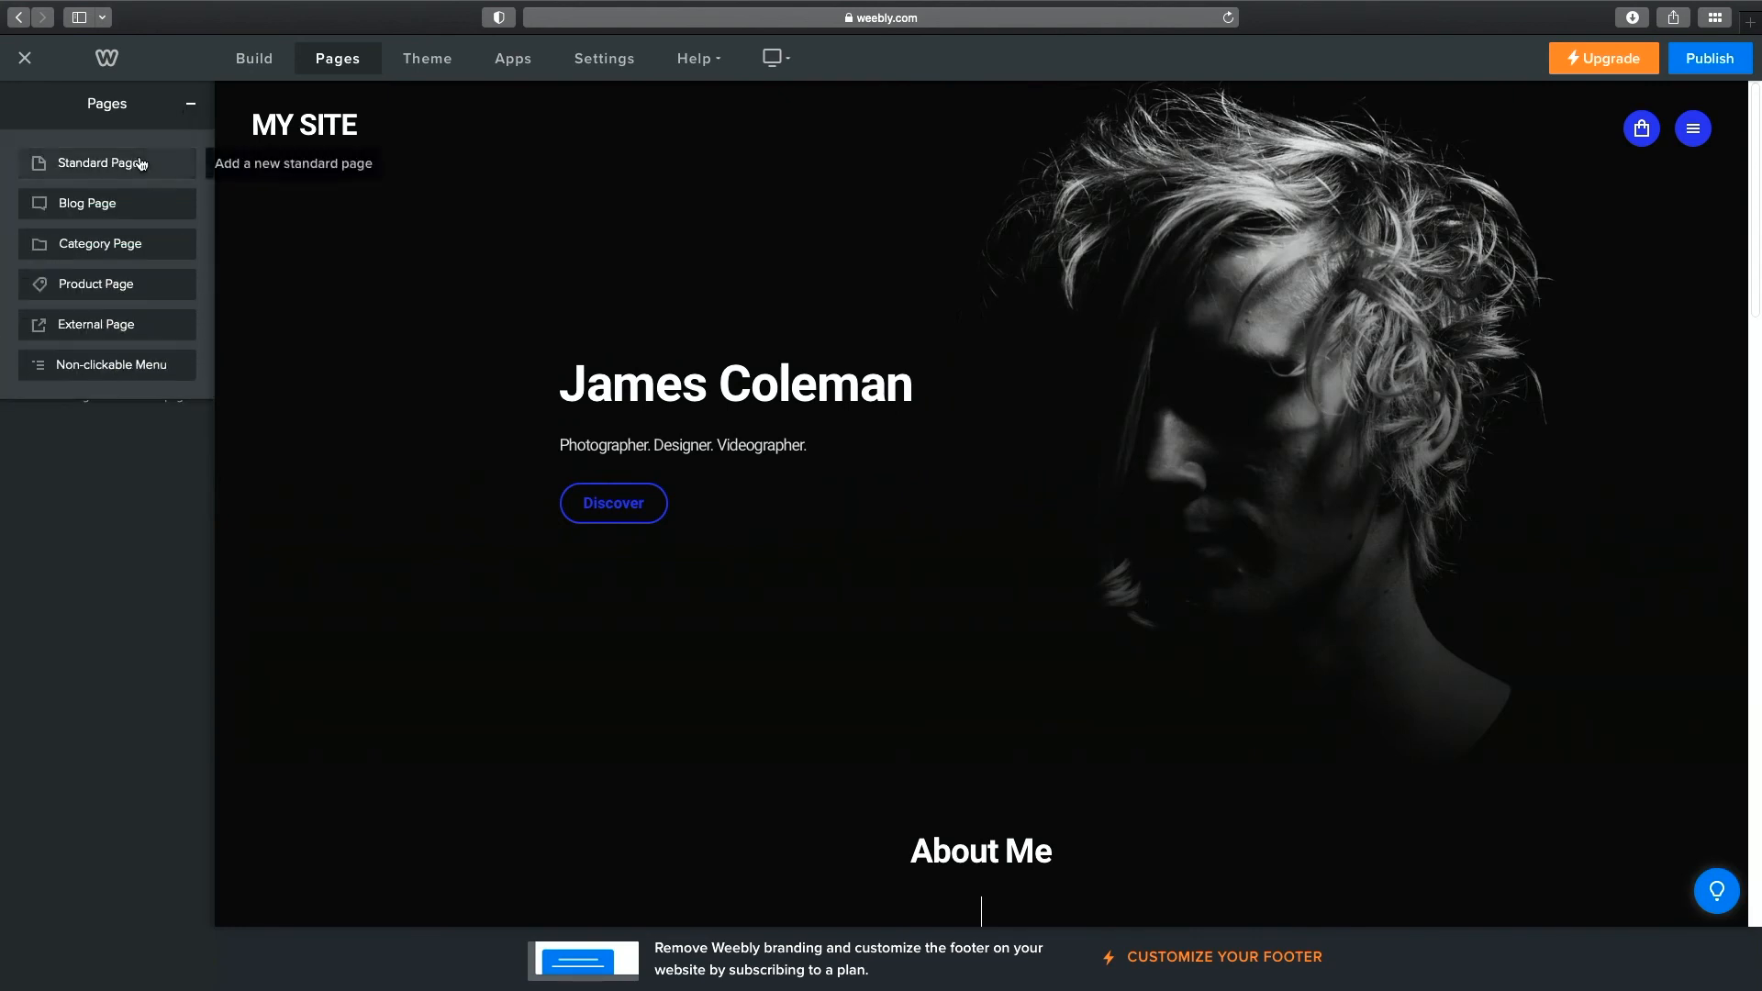
click(101, 162)
text(Home)
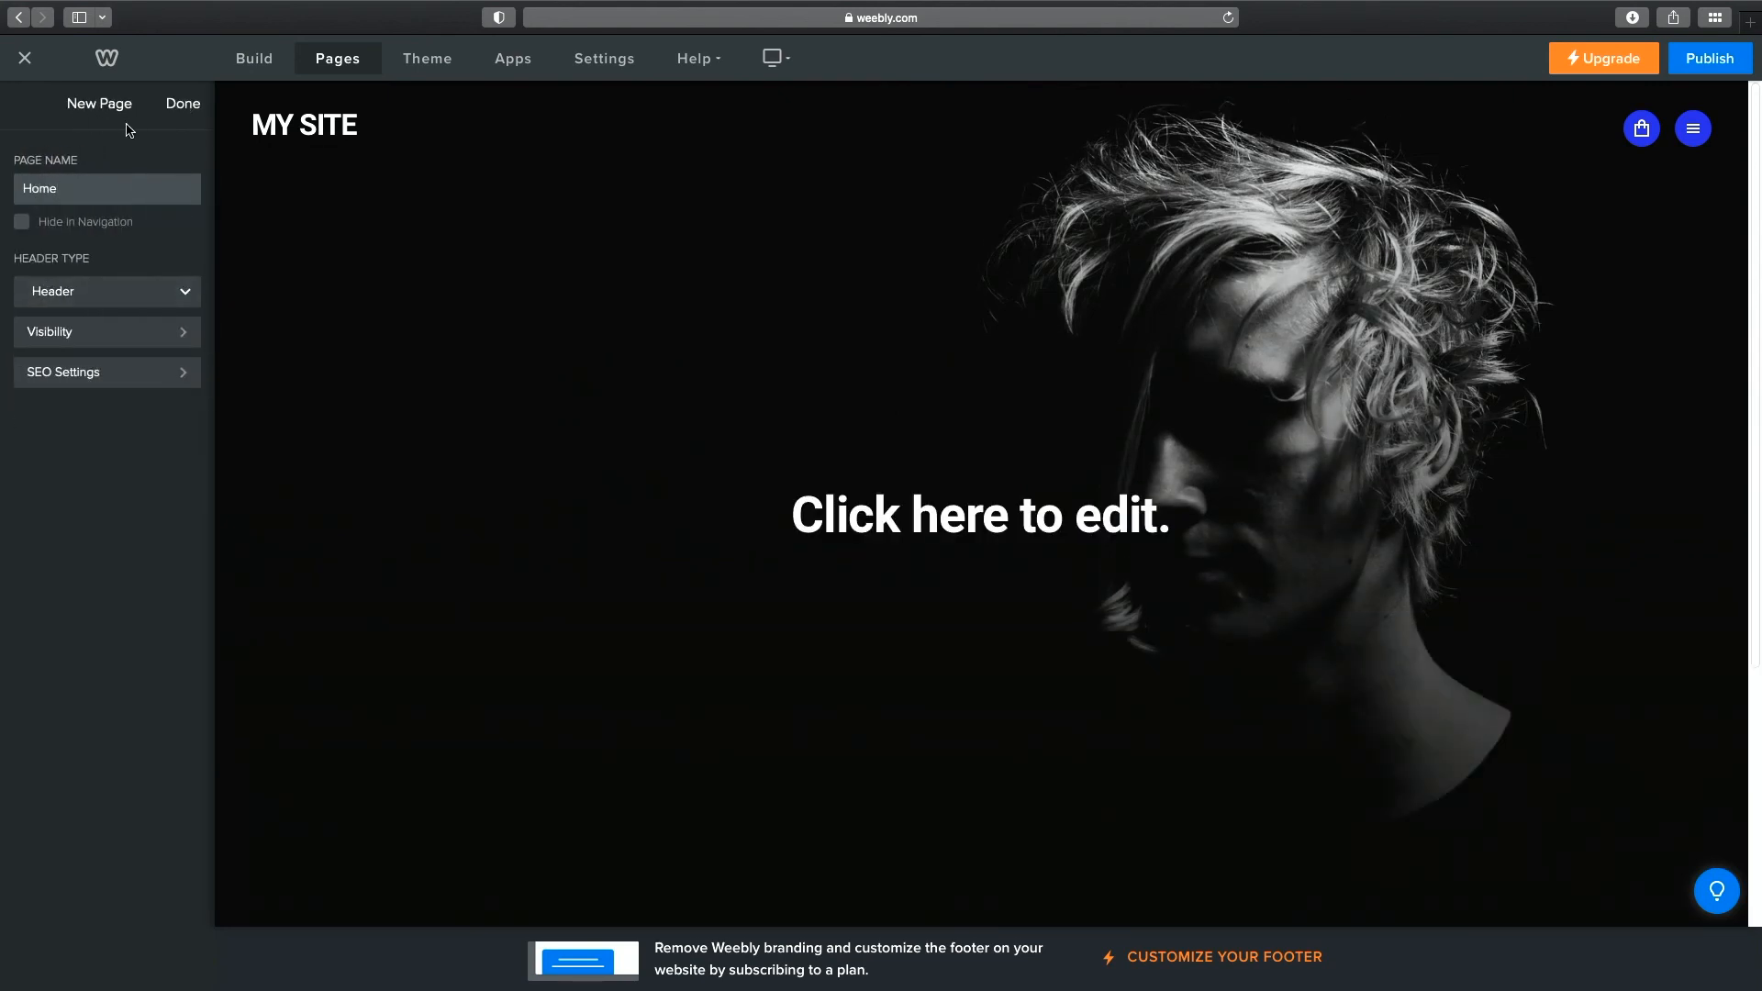
click(181, 115)
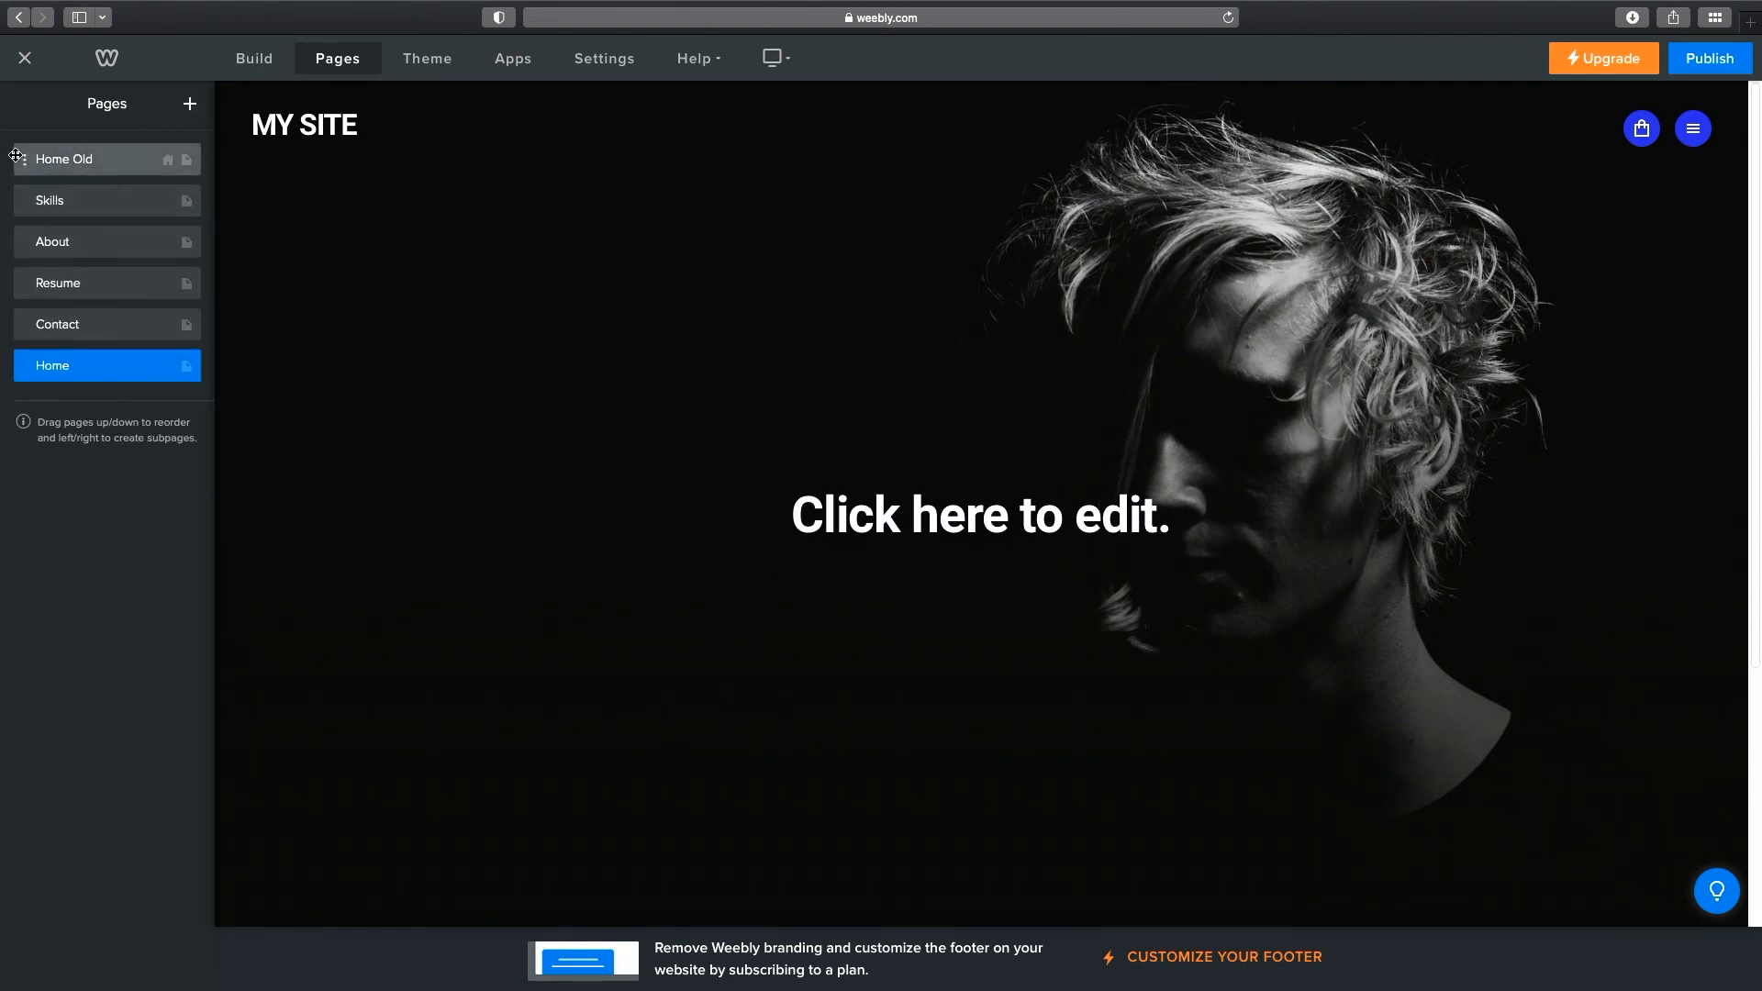
click(169, 164)
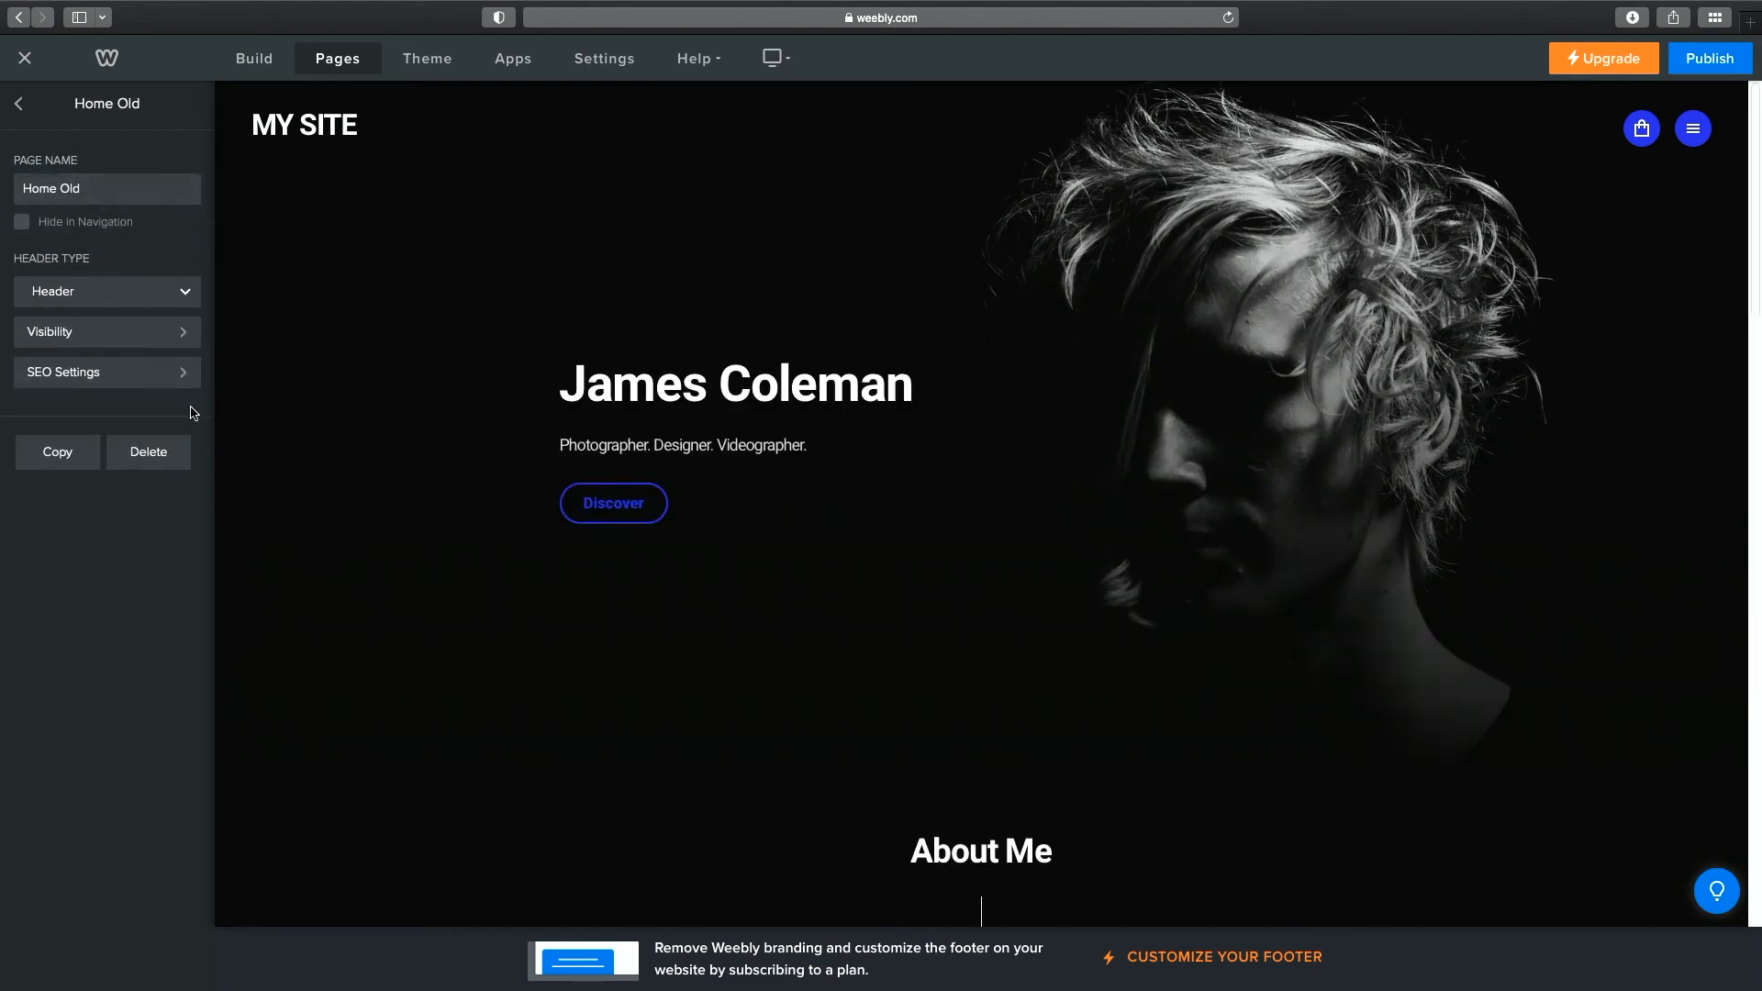
Delete Home Old and drag the new Home page to the top of the Pages list.
click(174, 449)
click(987, 542)
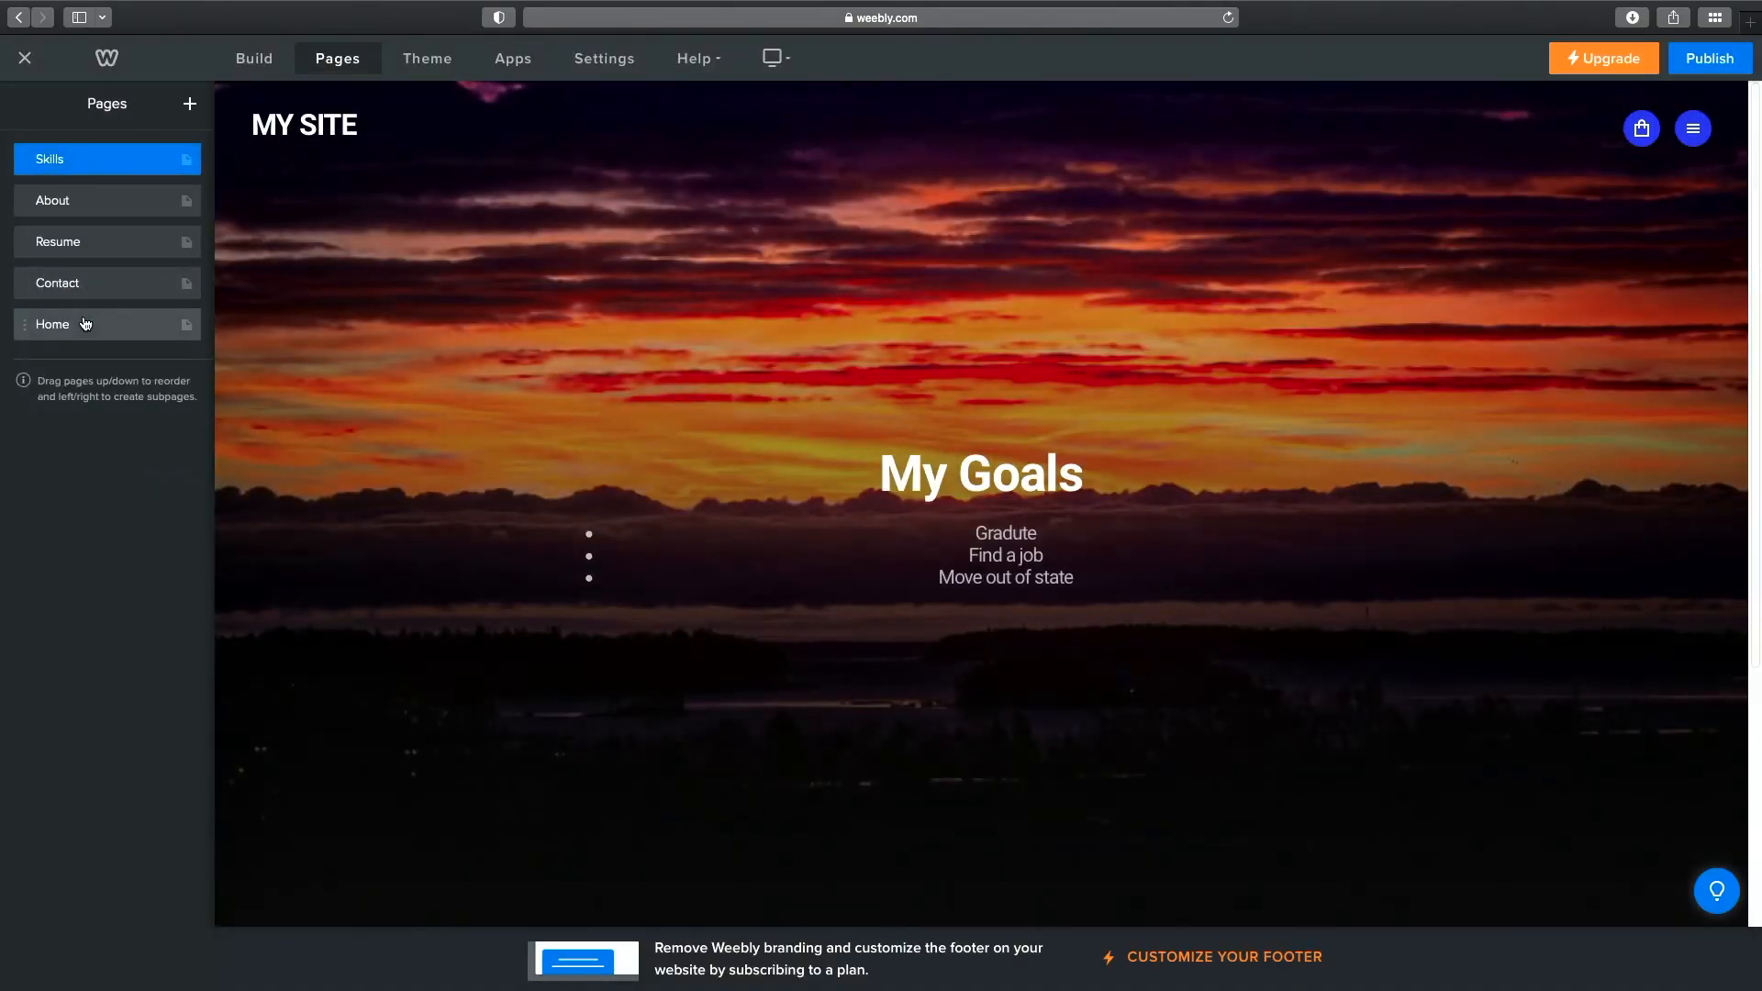
click(84, 323)
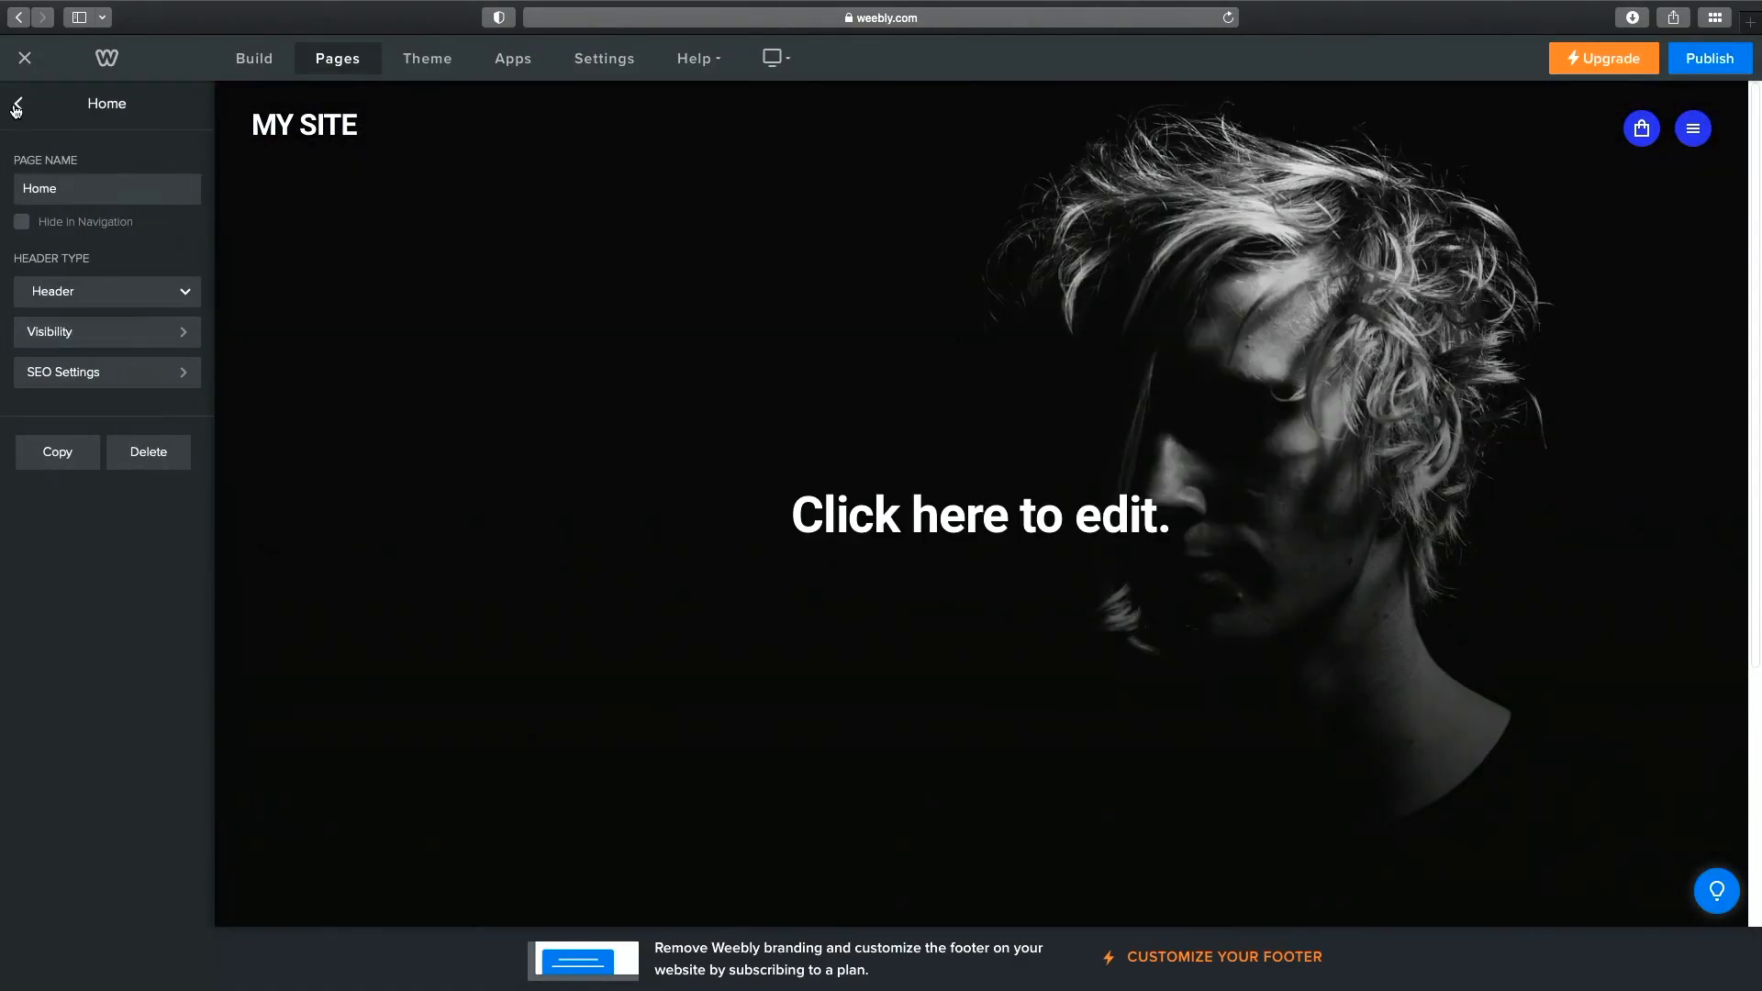
click(18, 104)
drag(143, 331, 130, 163)
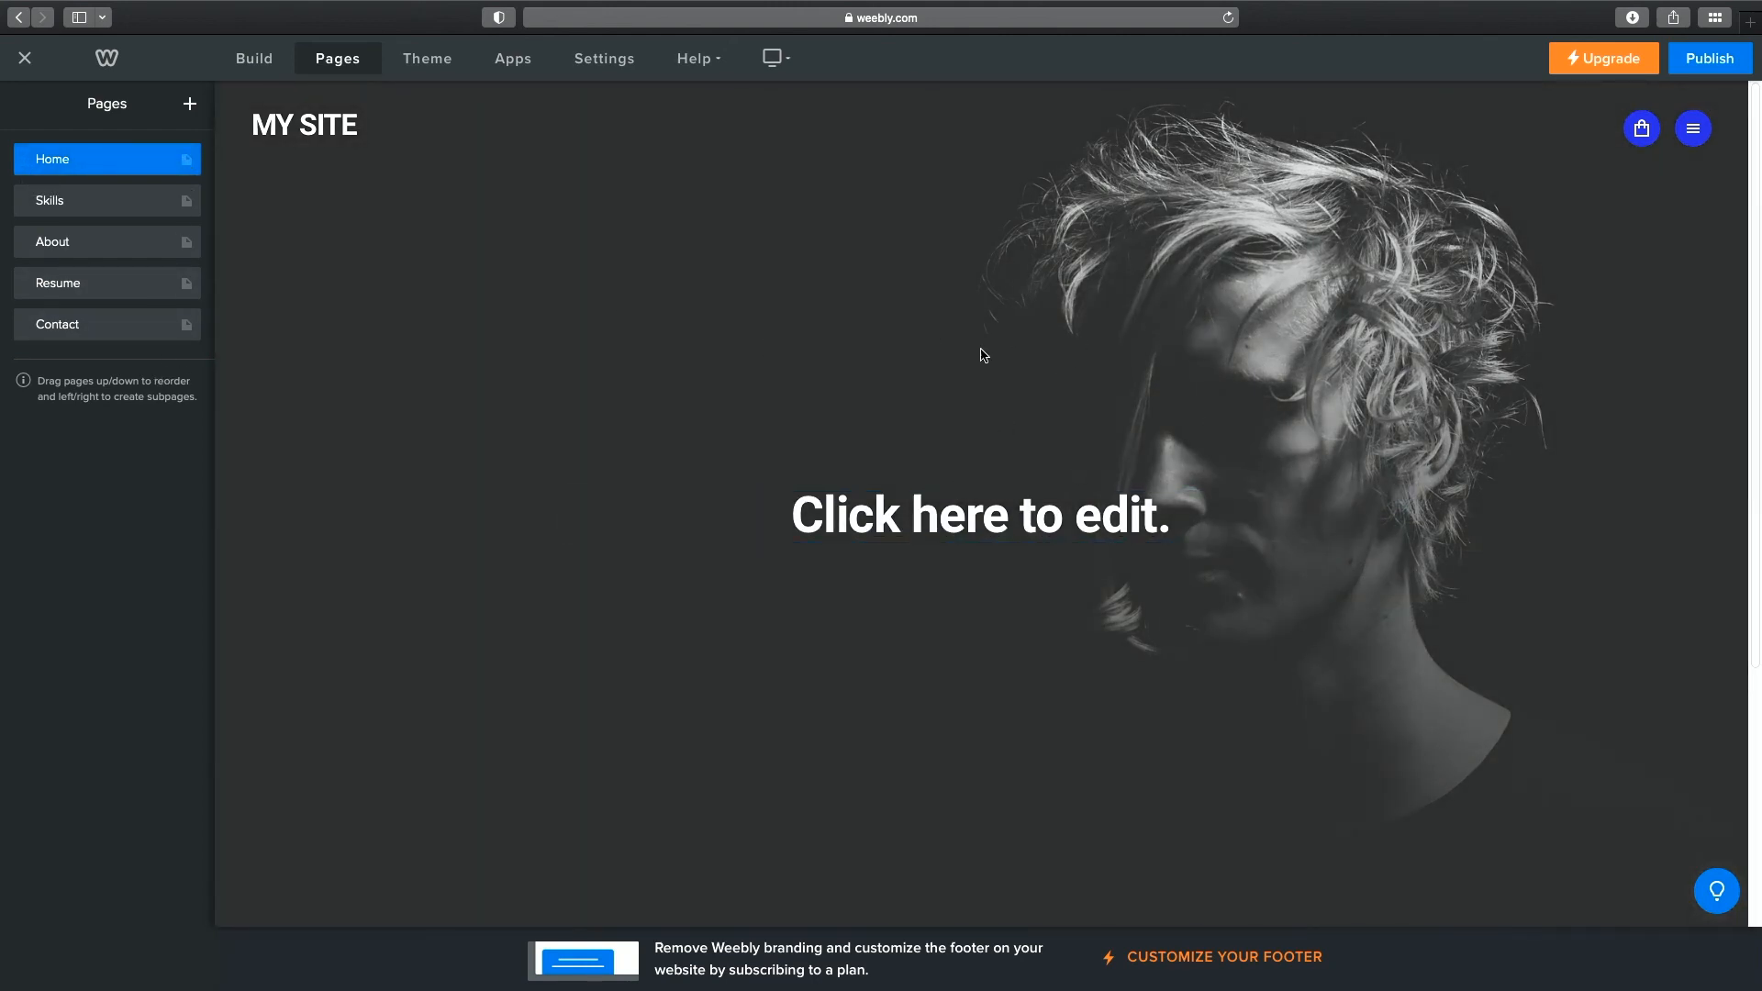
scroll(1028, 404, down, 5)
Swap the new Home header for the green I AM layout with the standing figure.
click(1025, 601)
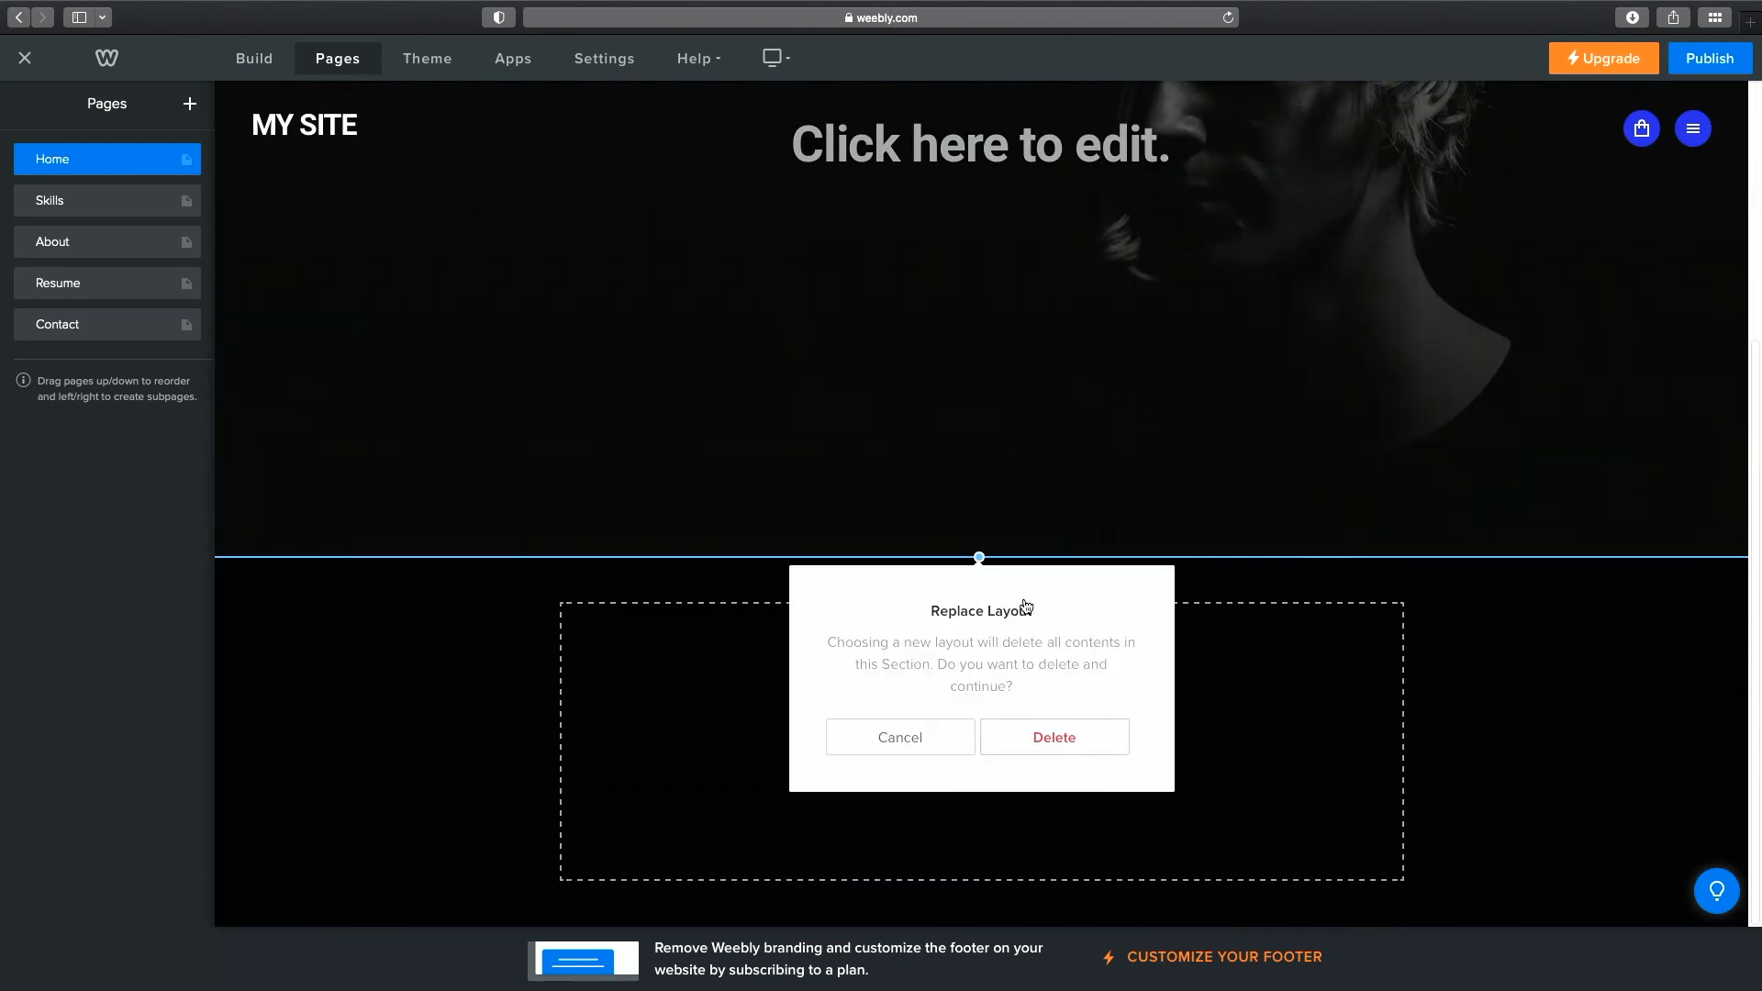
click(1051, 737)
scroll(1048, 707, down, 5)
scroll(1048, 704, down, 10)
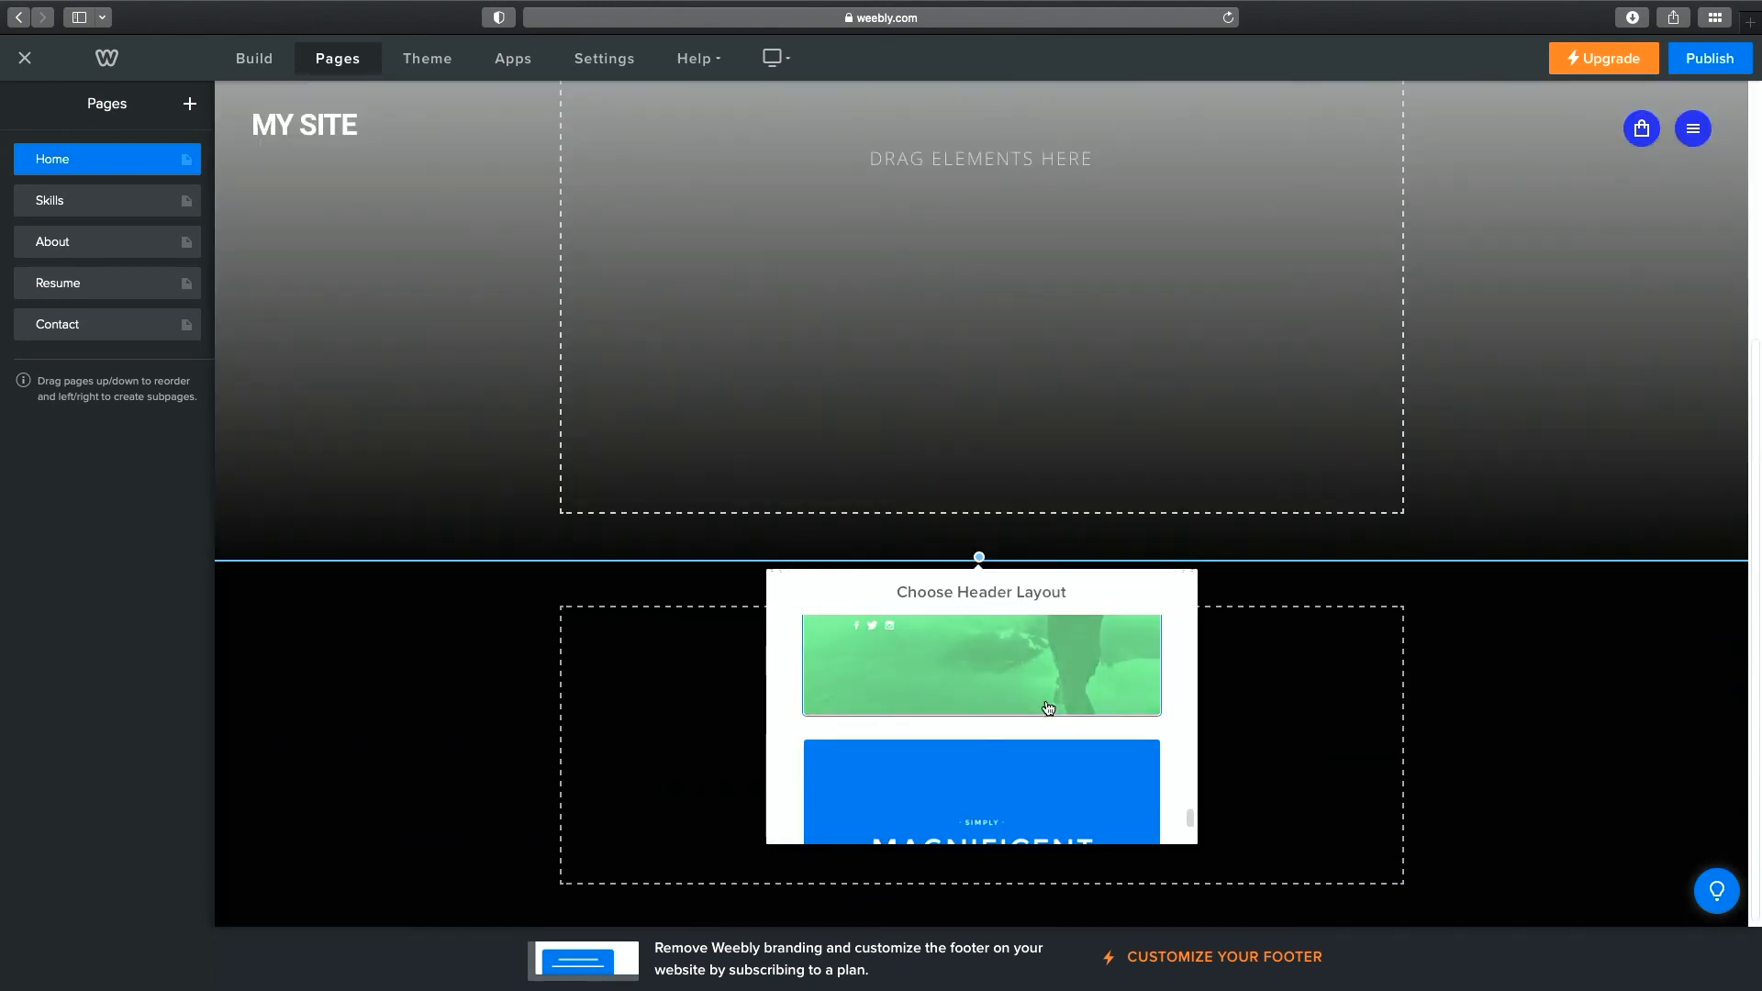
scroll(1047, 705, down, 1)
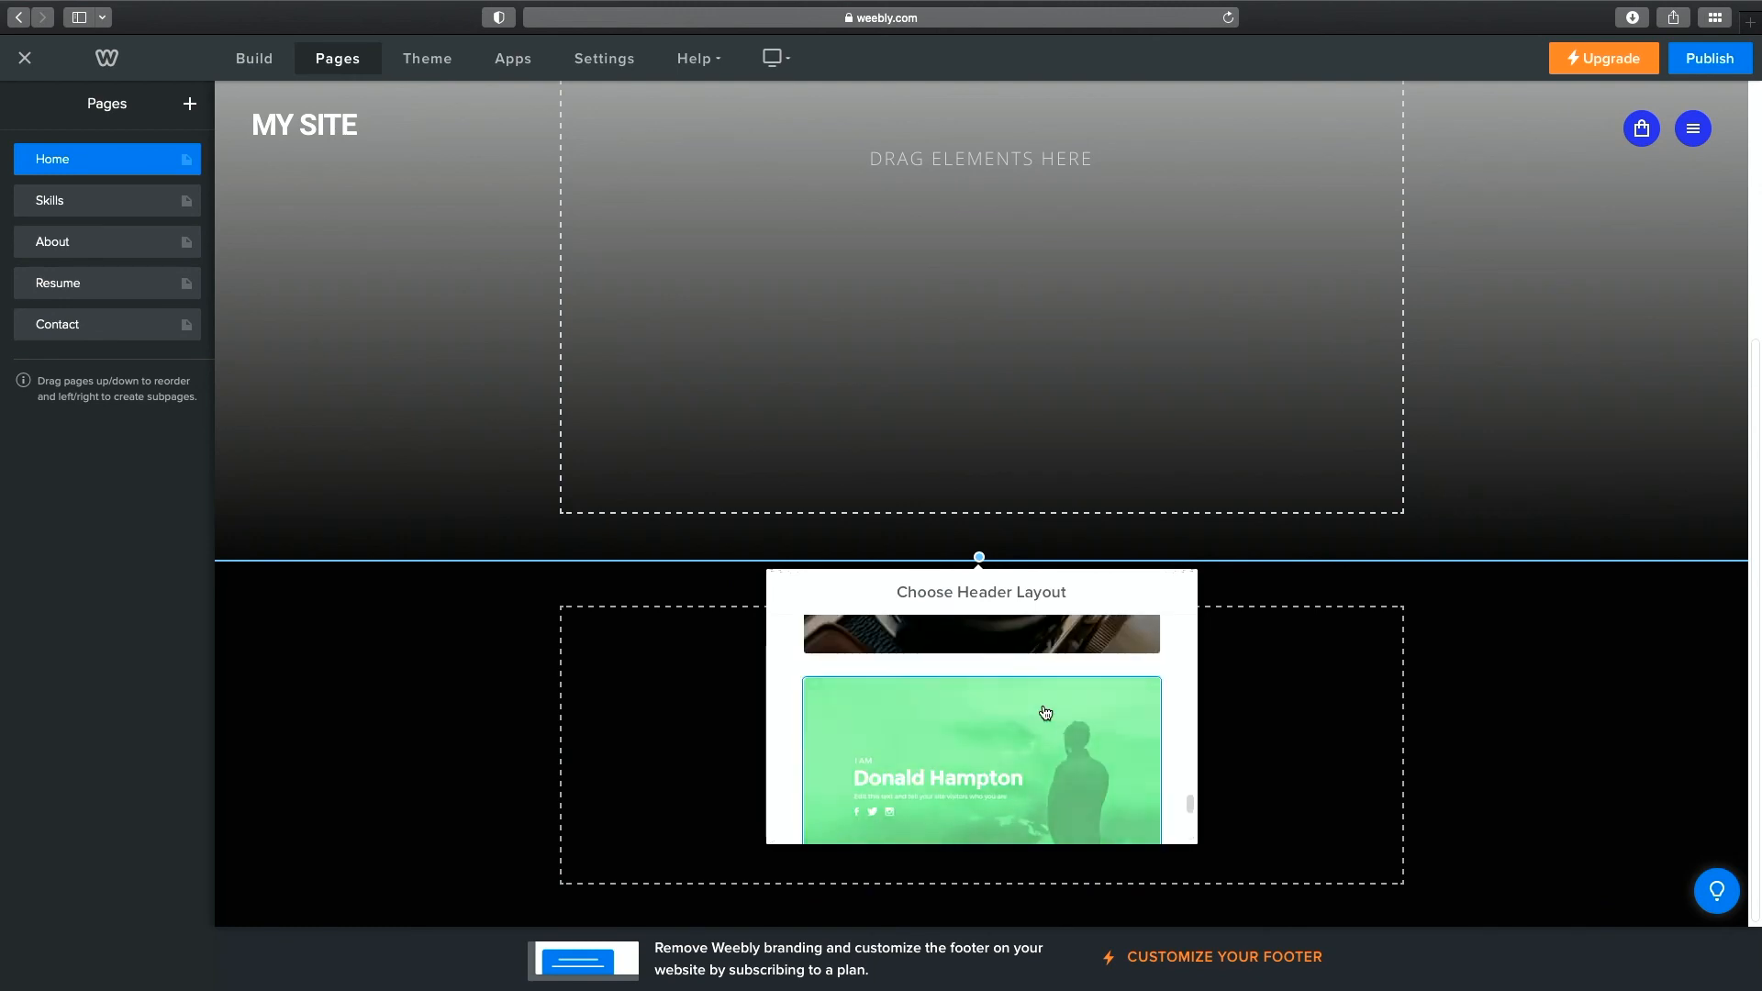
click(1043, 703)
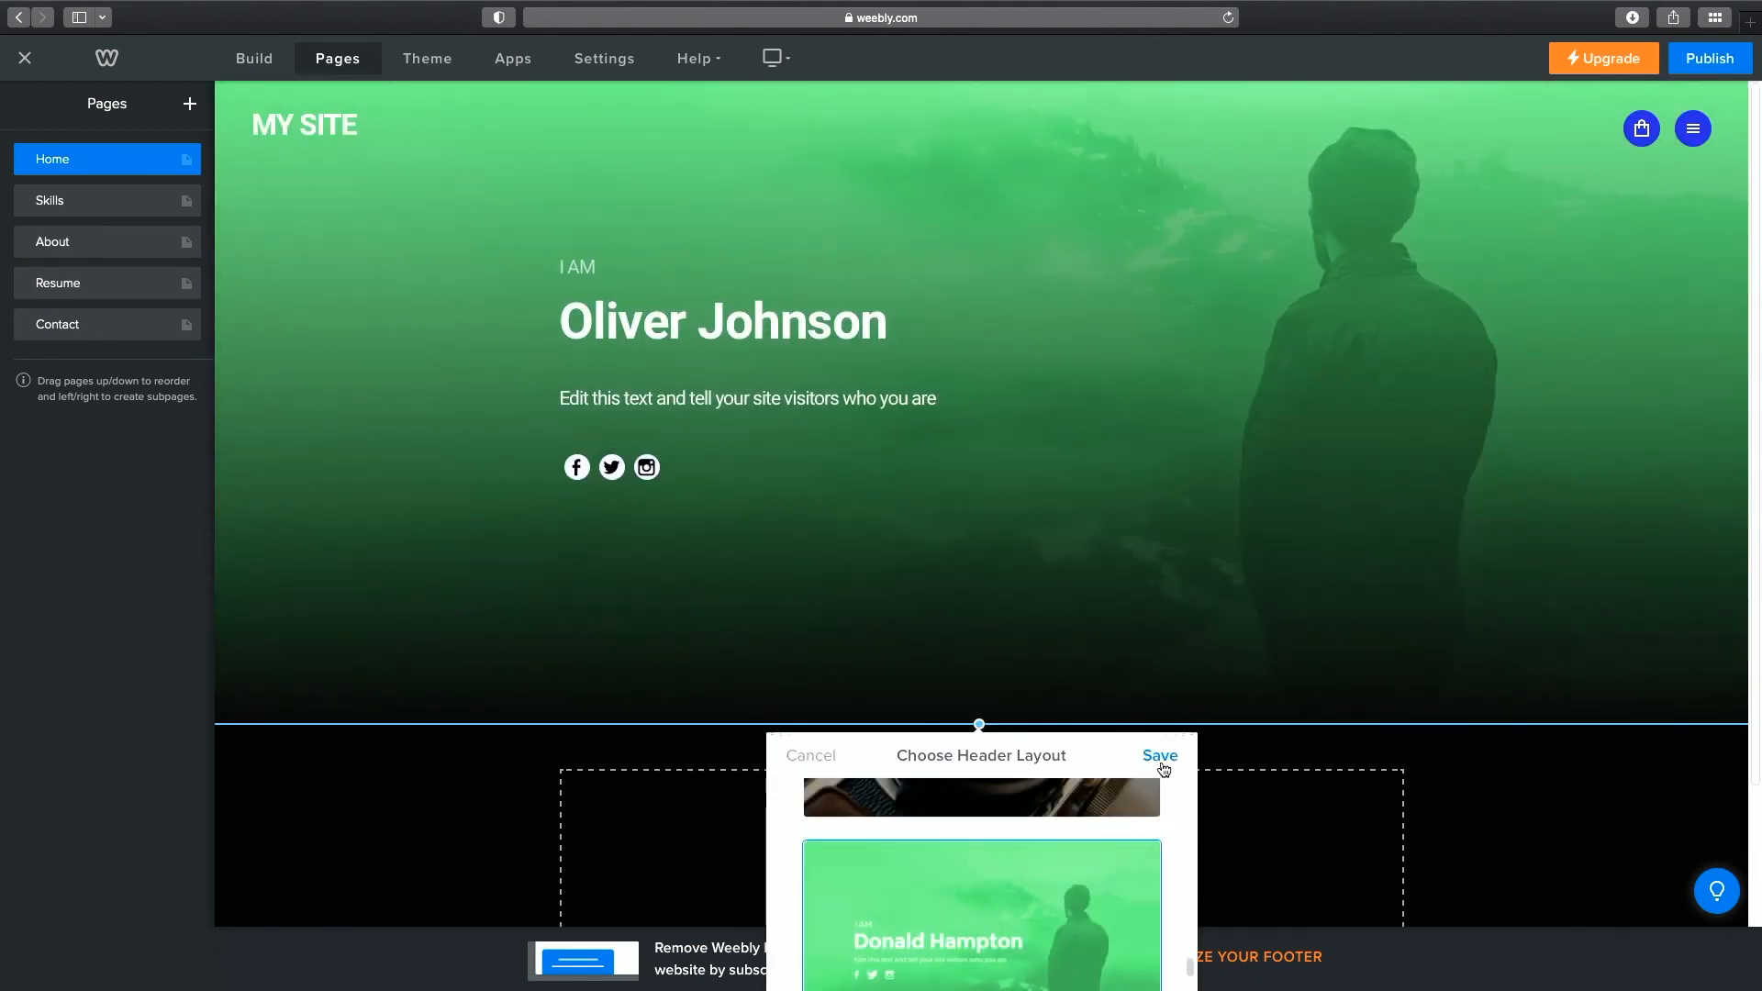
click(1161, 757)
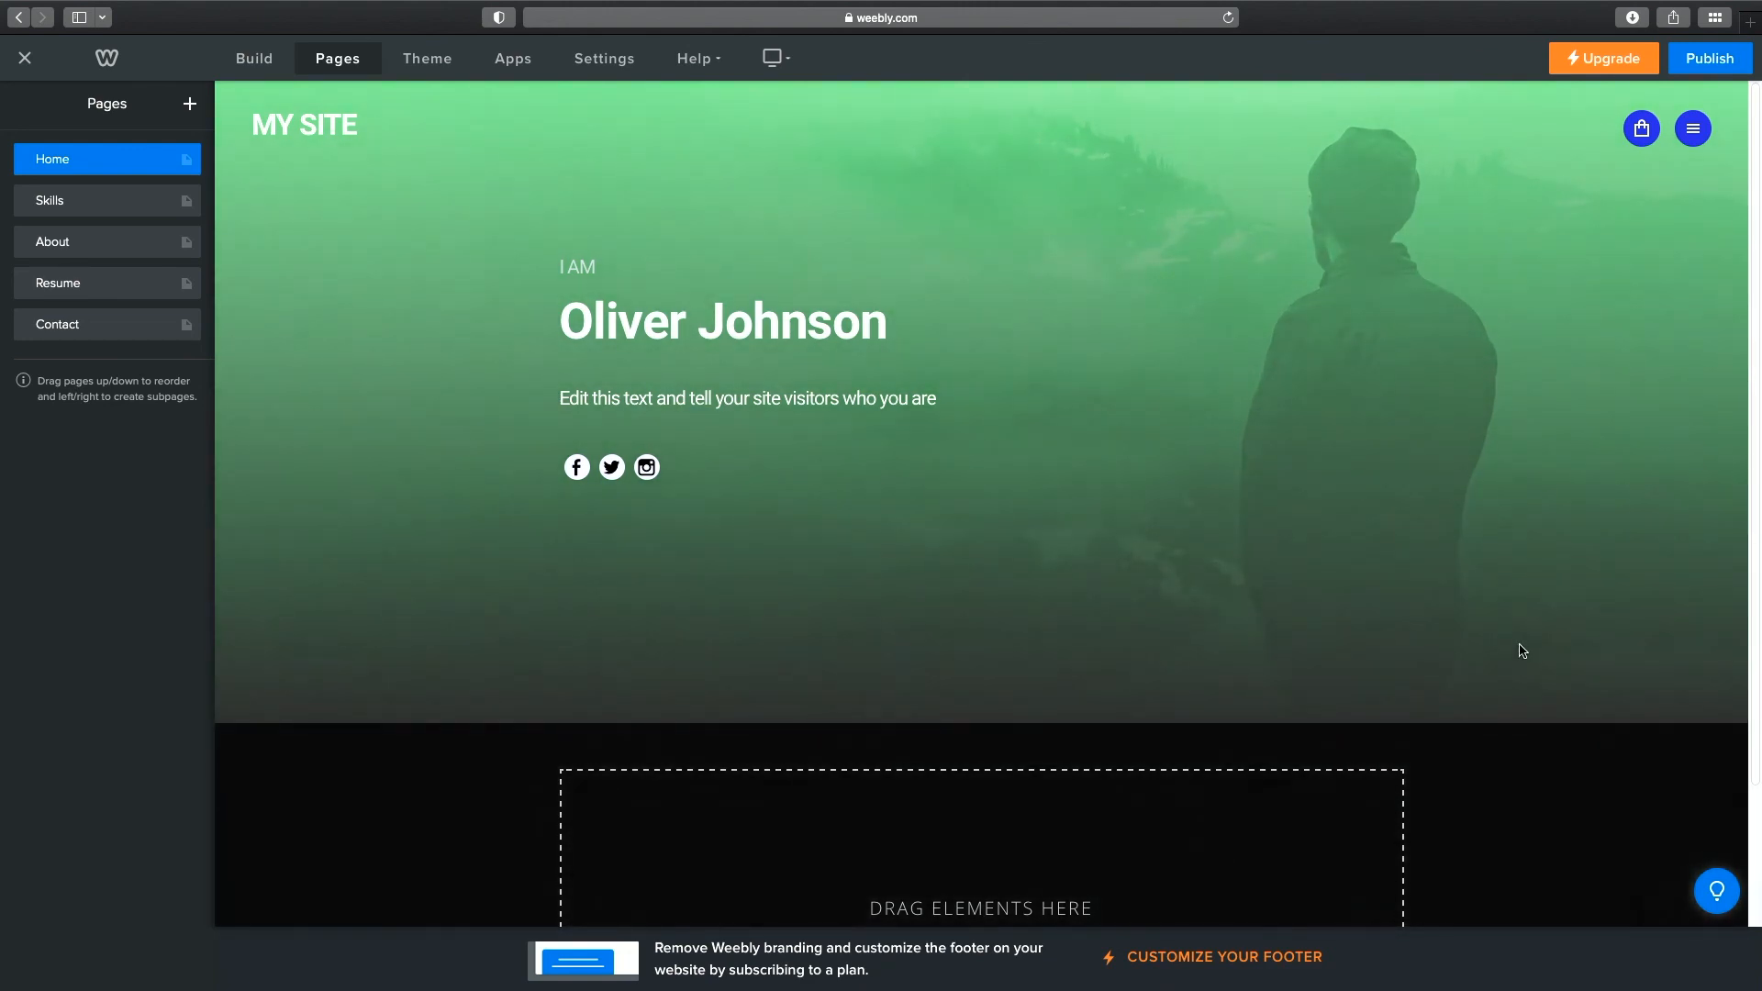
click(862, 754)
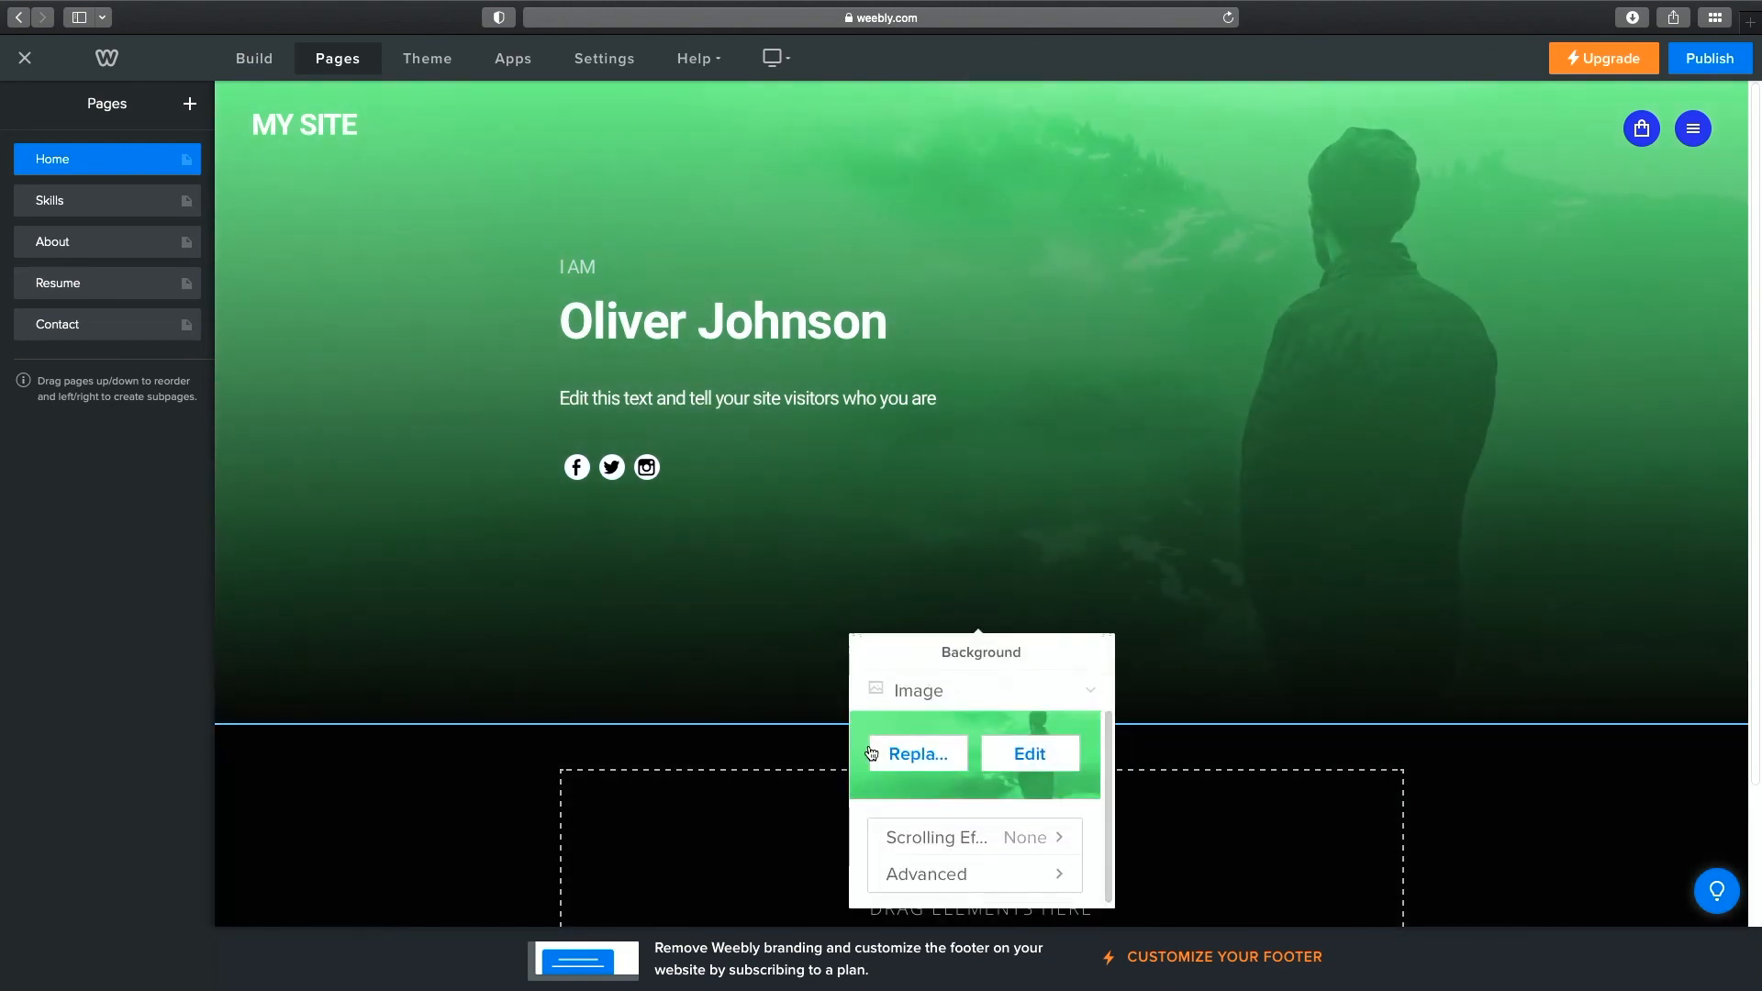
Set the header background to the stock city skyline waterfront photo and save.
click(922, 754)
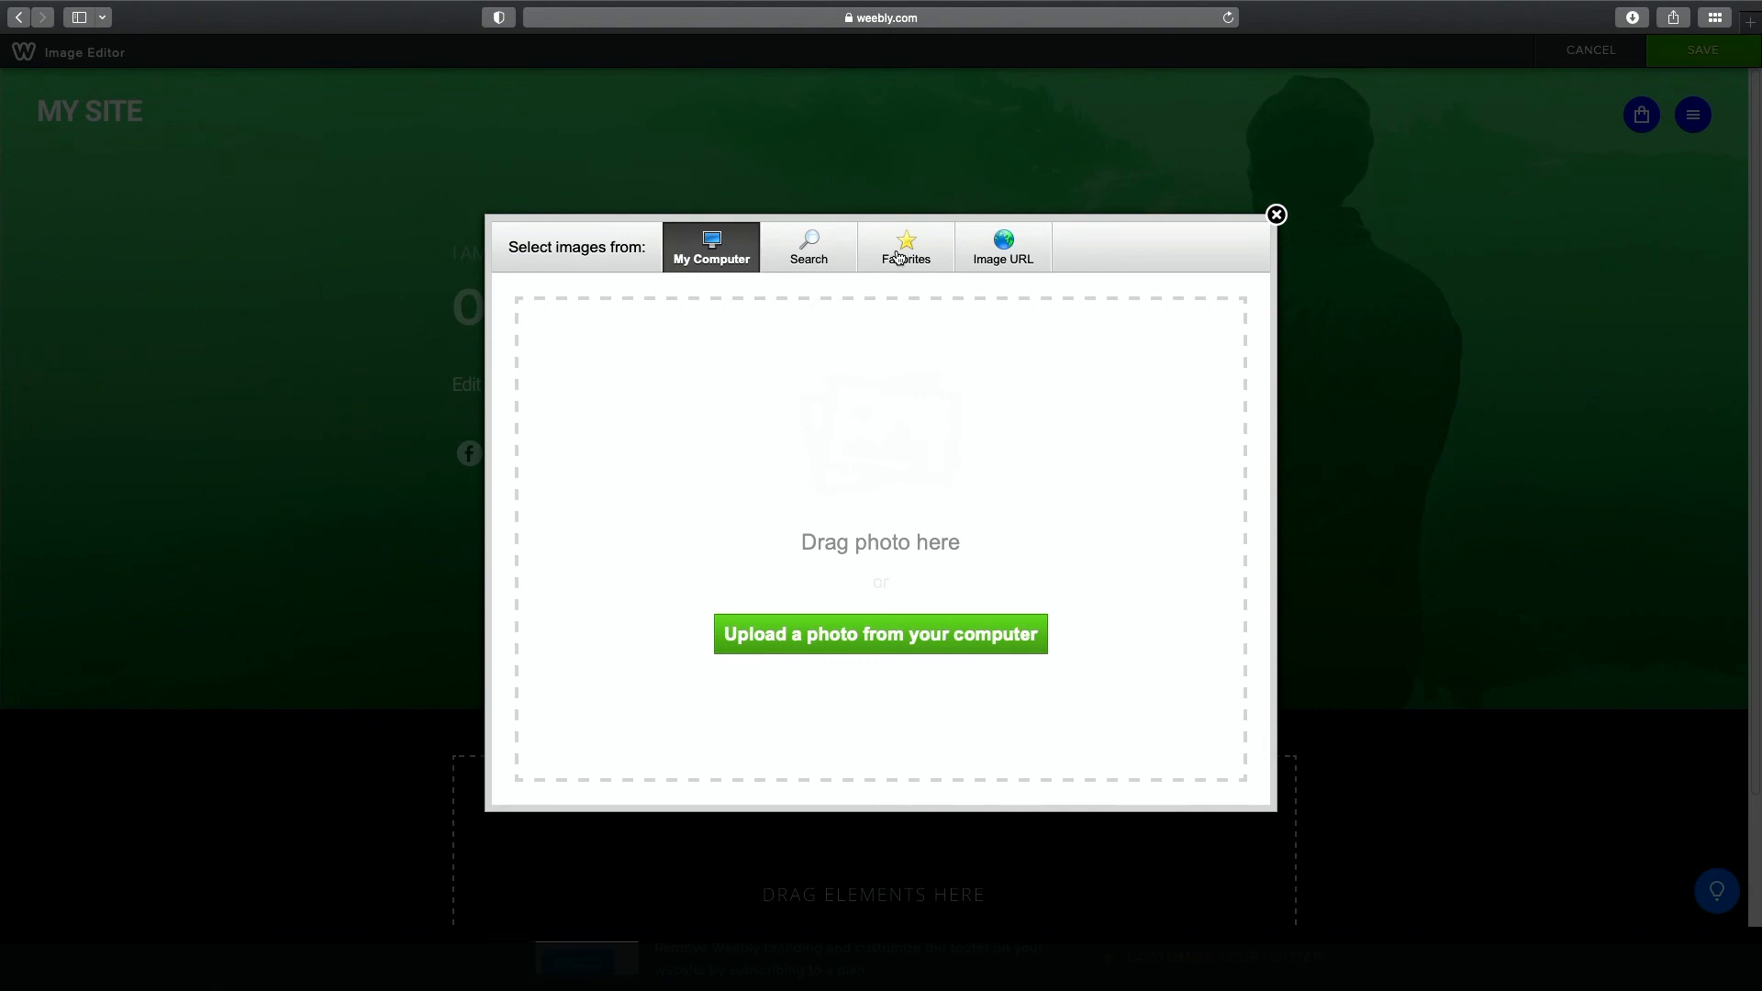
click(1278, 217)
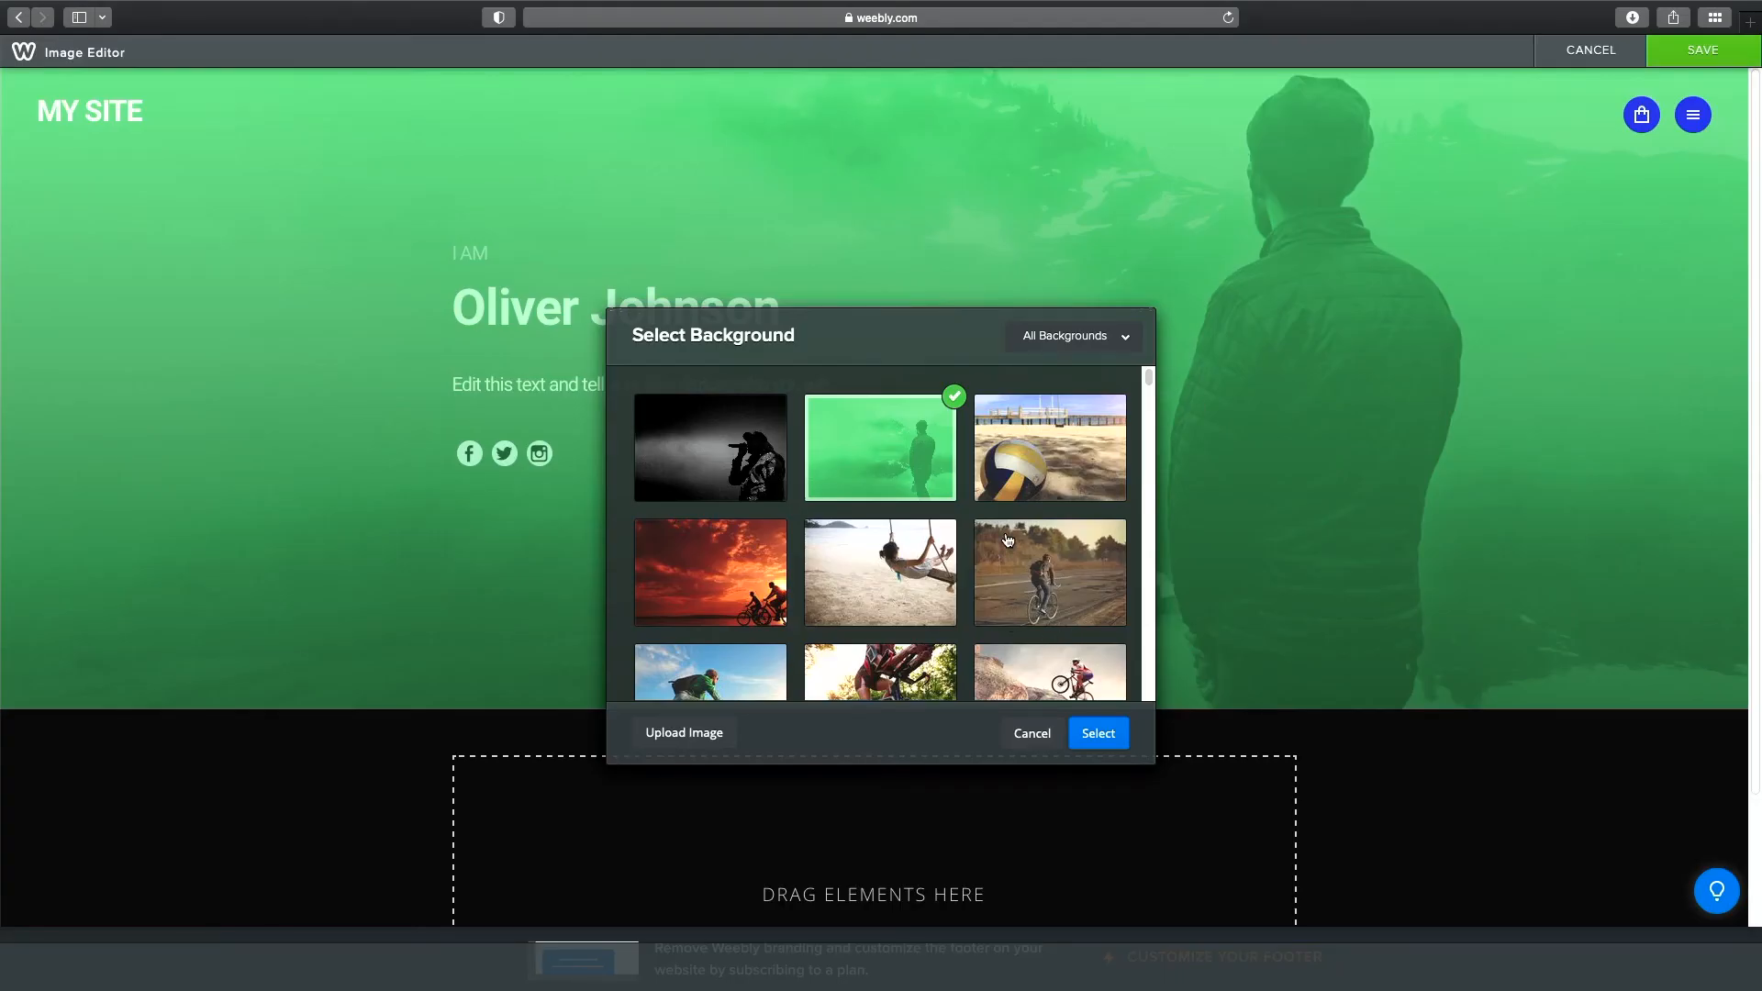
scroll(1009, 537, down, 3)
scroll(1009, 532, down, 15)
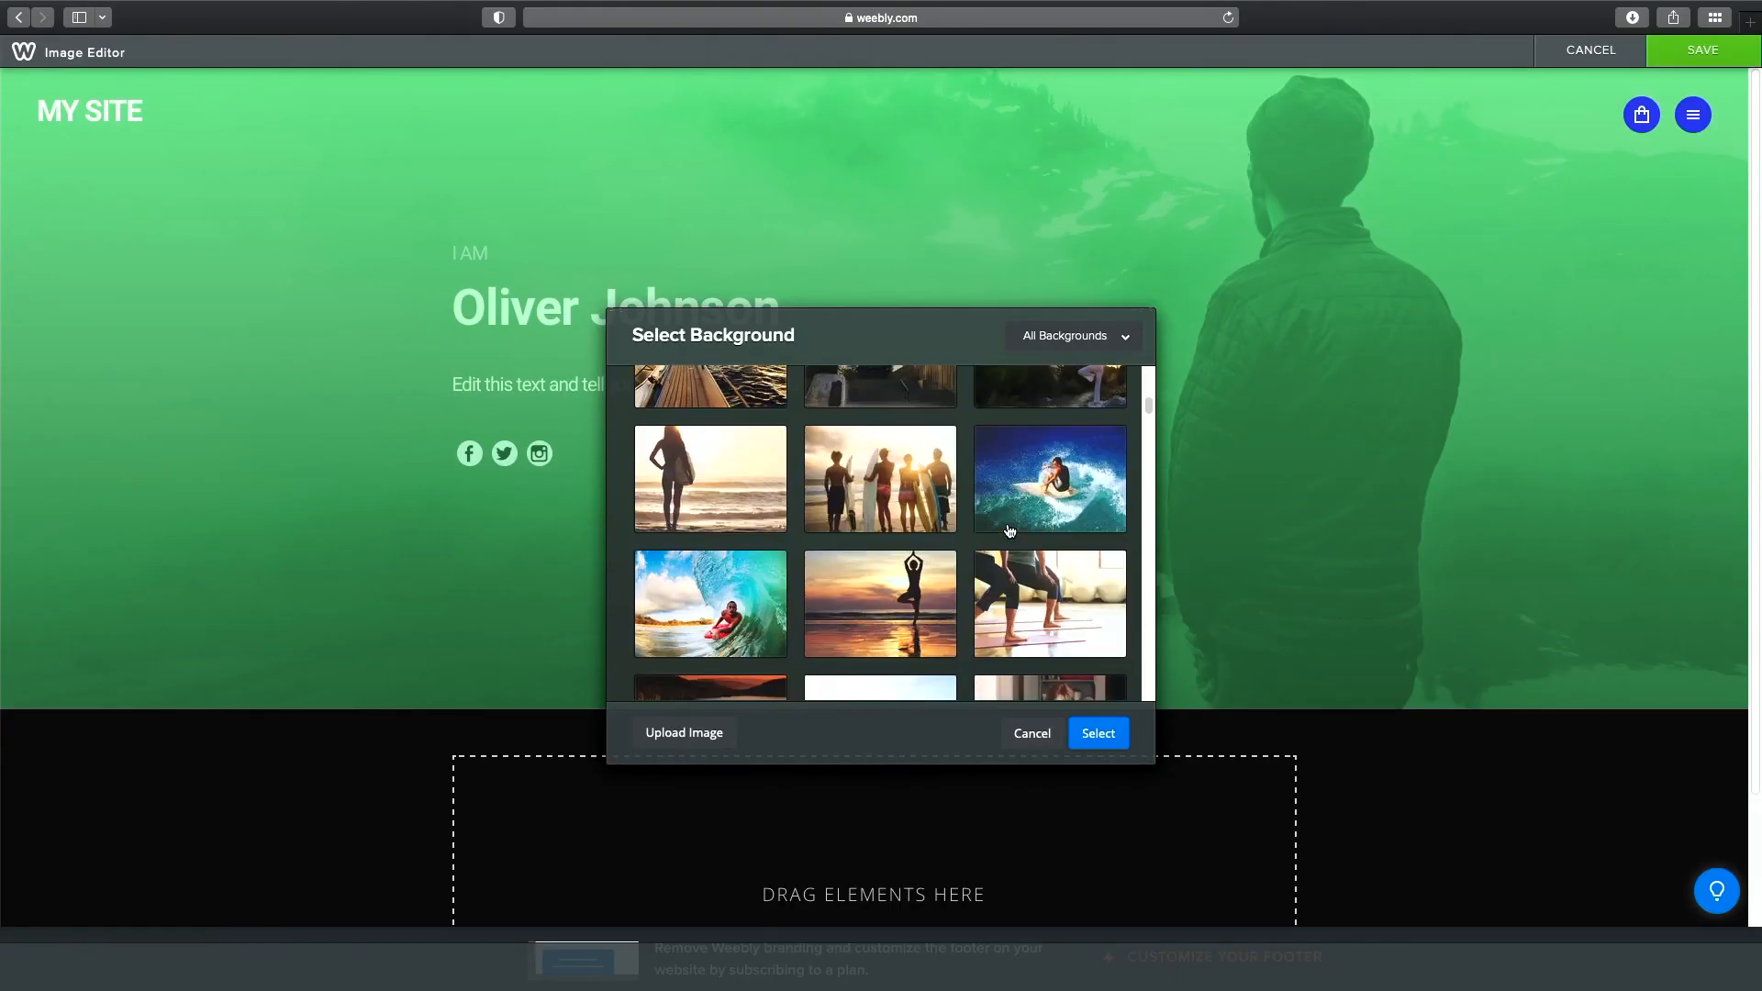
scroll(1009, 532, down, 5)
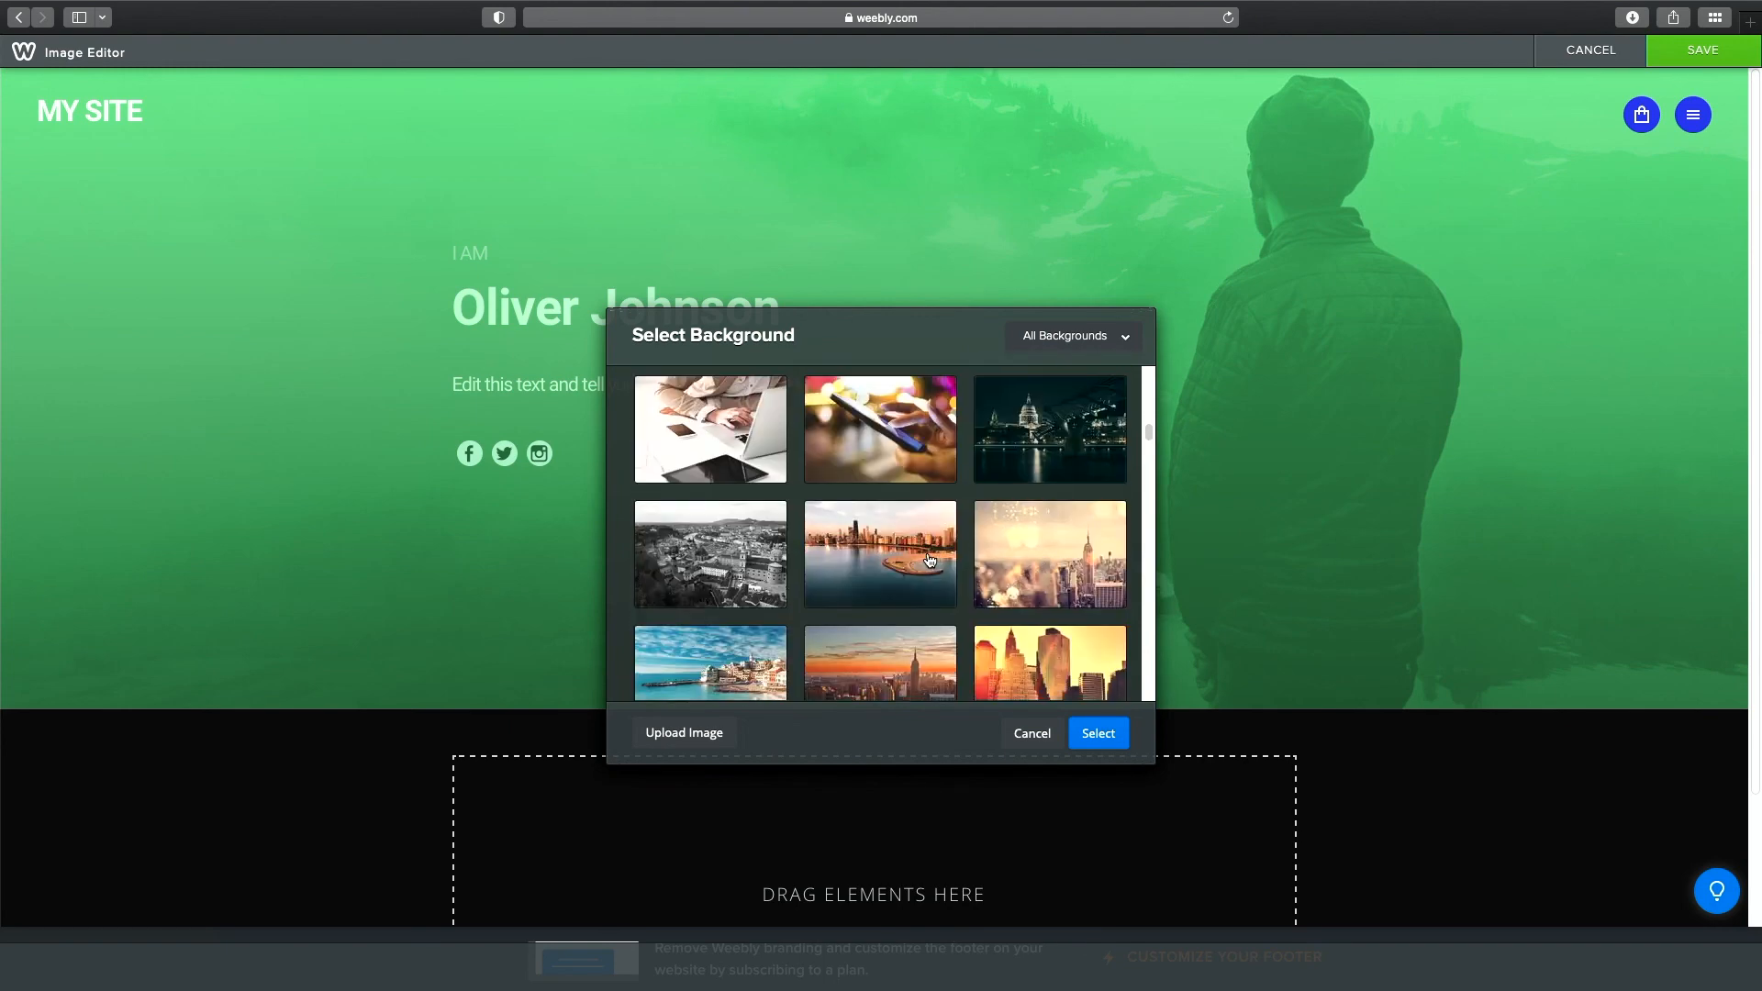
click(921, 561)
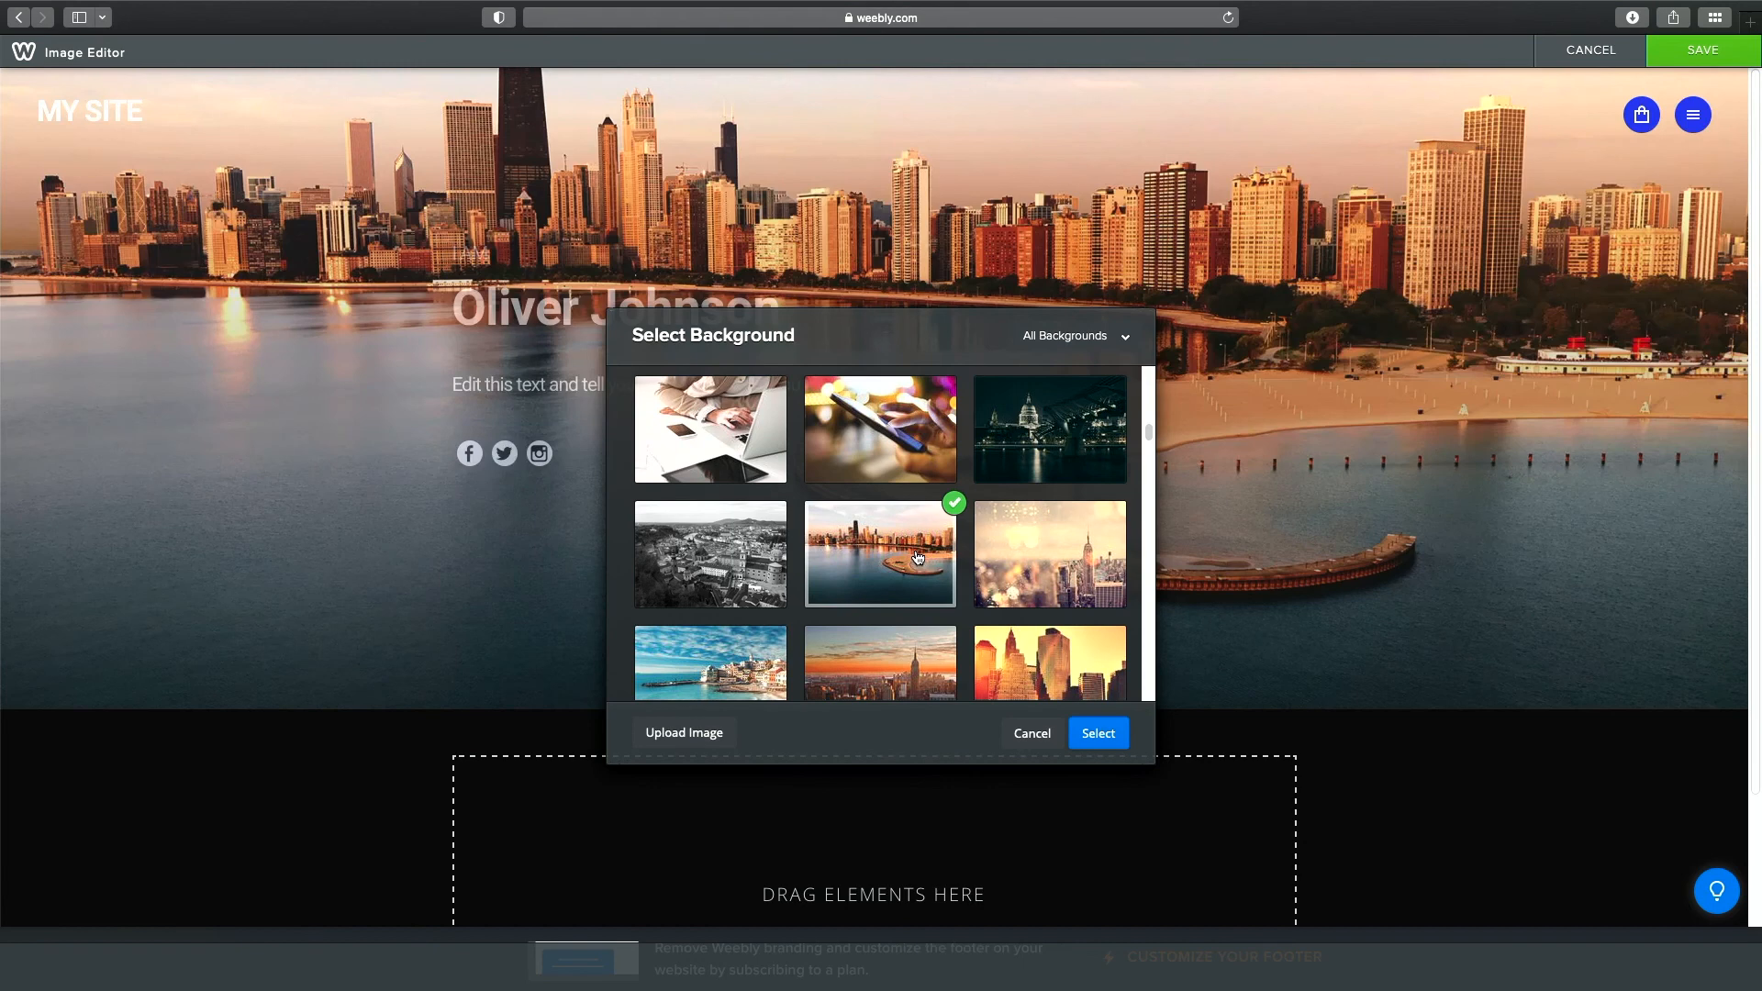
click(751, 457)
click(879, 550)
click(1105, 742)
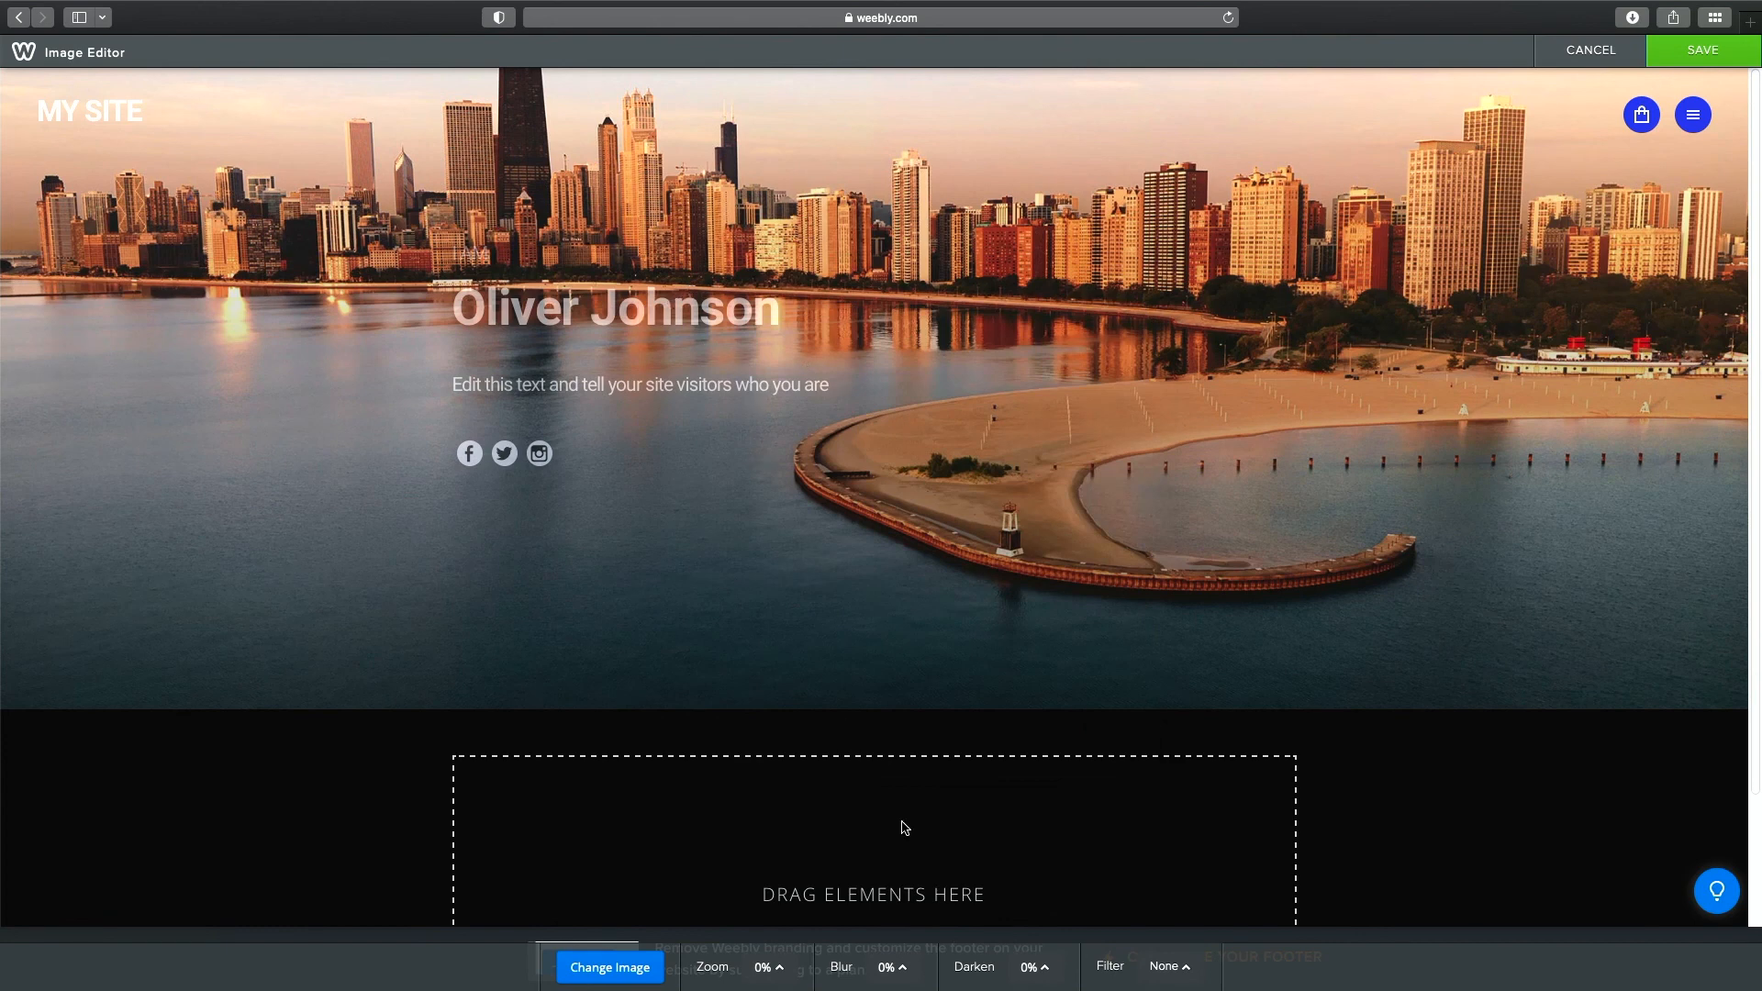
click(1712, 59)
Replace the sample name in the header title with the site owner's full name.
click(953, 325)
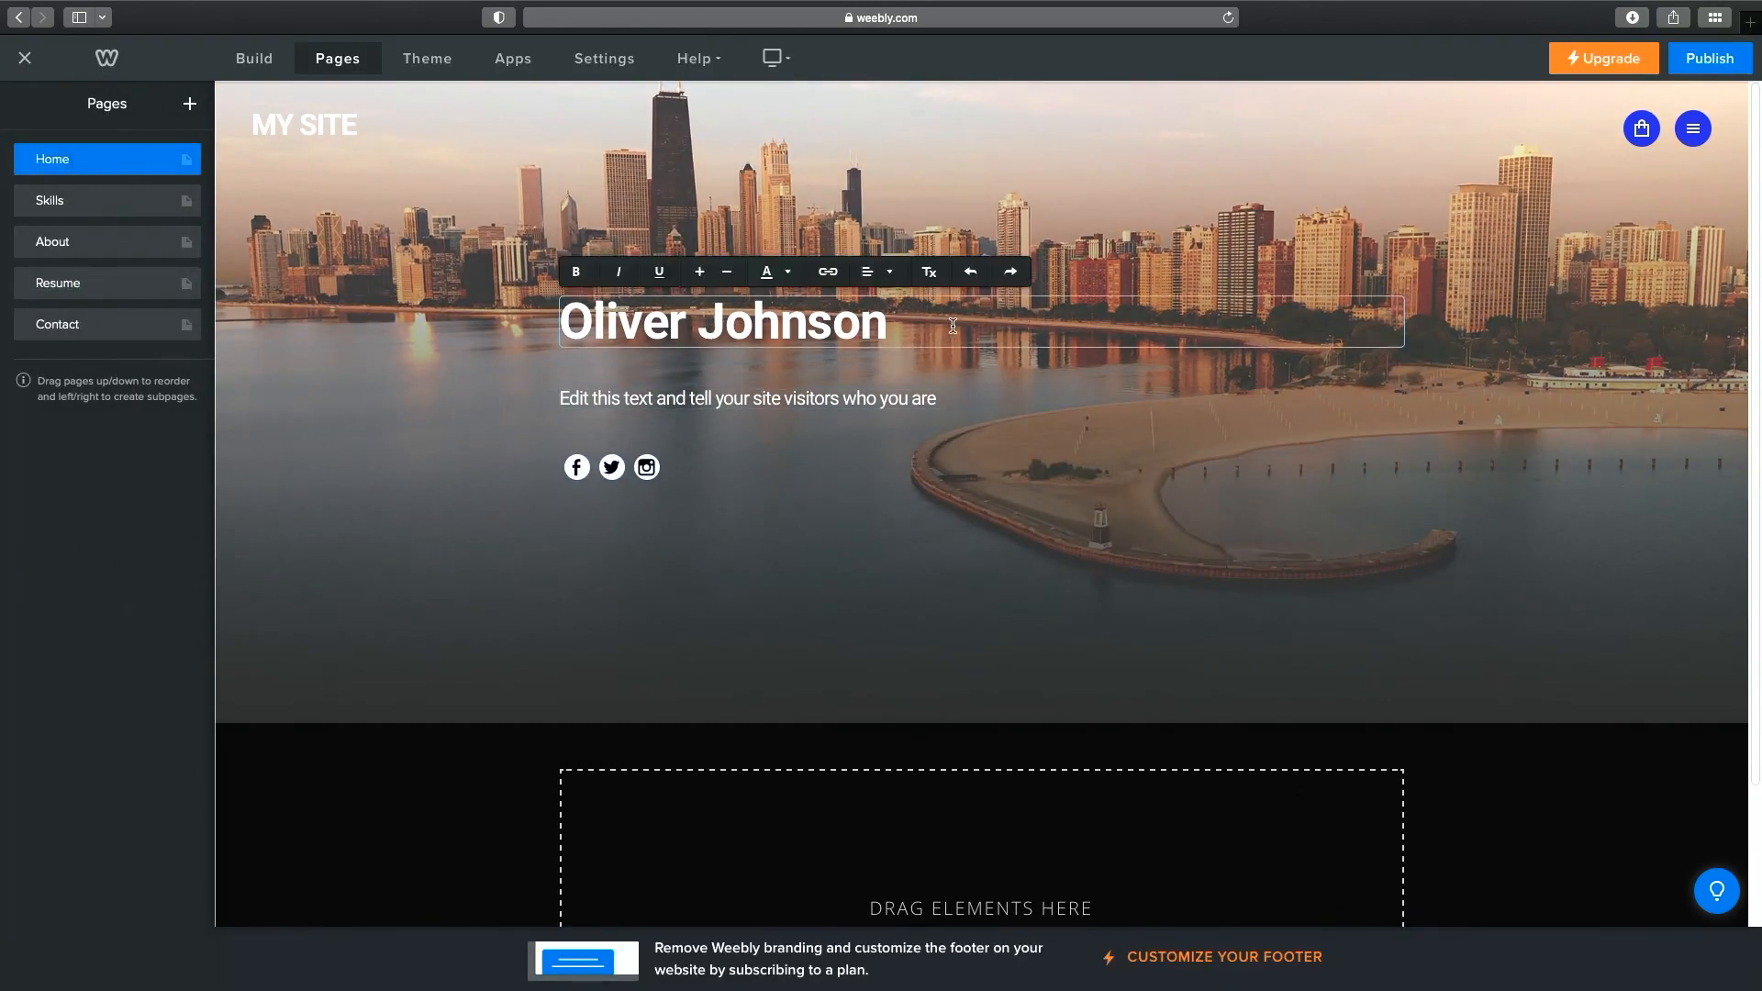
drag(953, 326, 563, 299)
text(Jeremiah Baumann)
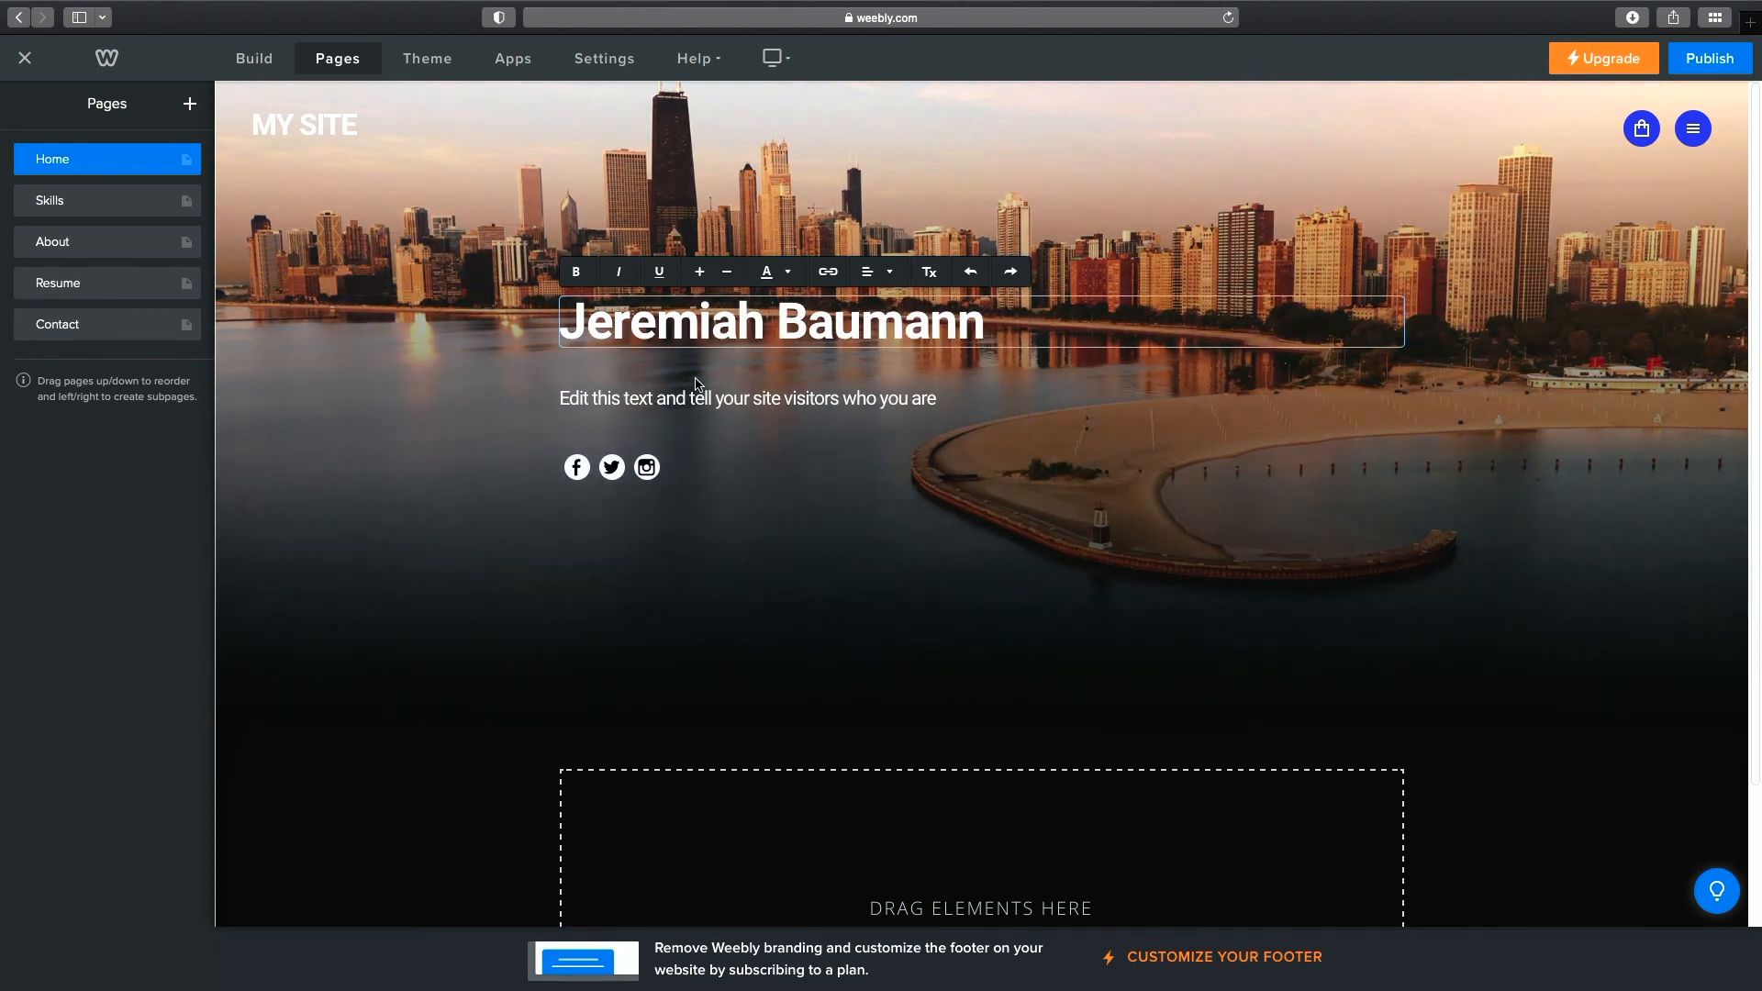
click(943, 497)
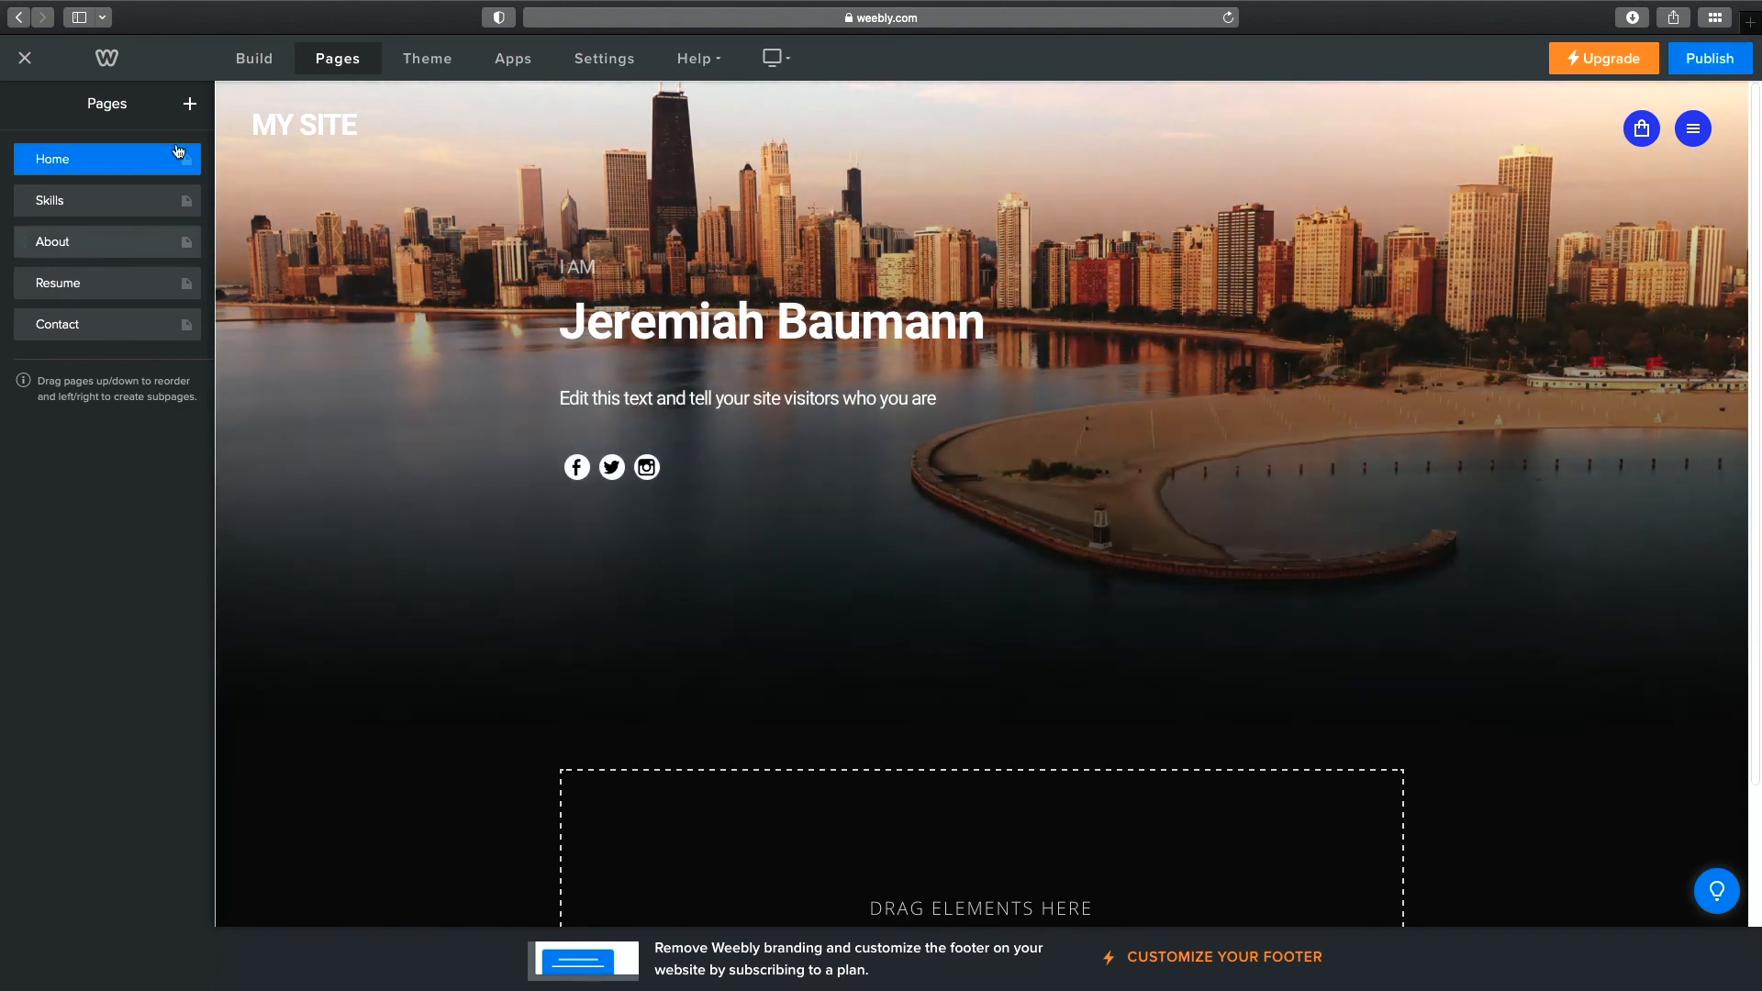
On the Skills page, change the heading from 'My Goals' to 'My Skills'.
click(108, 204)
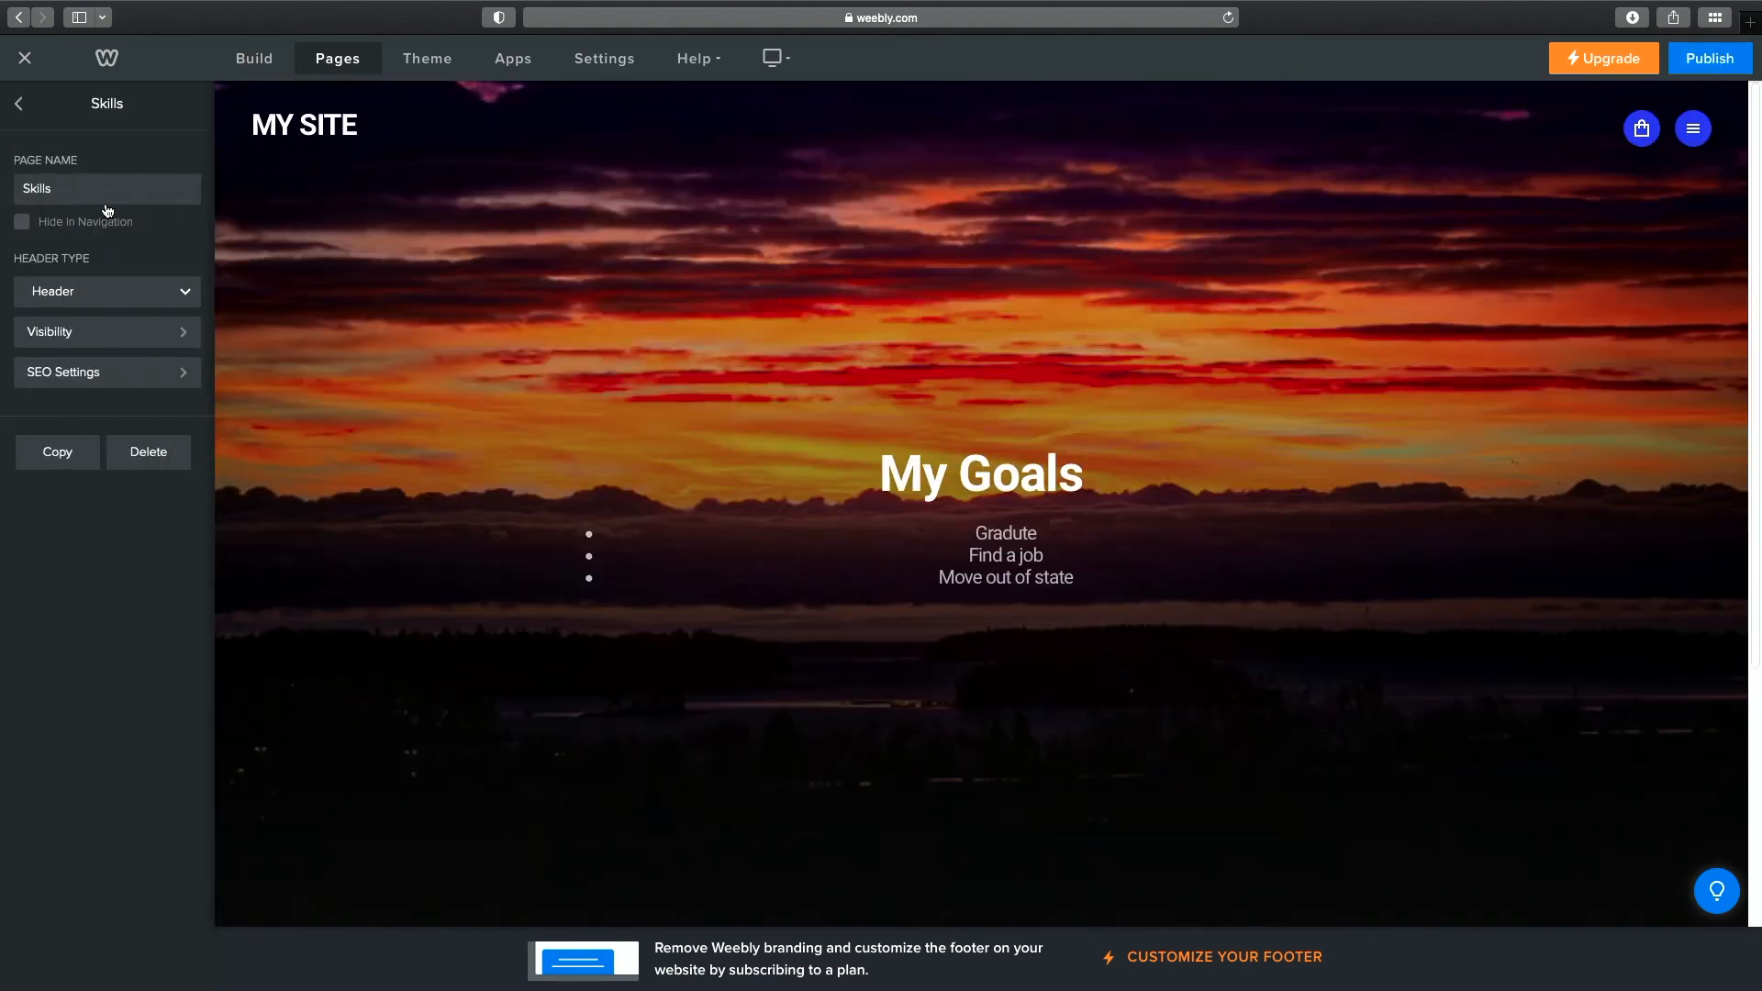
click(1069, 469)
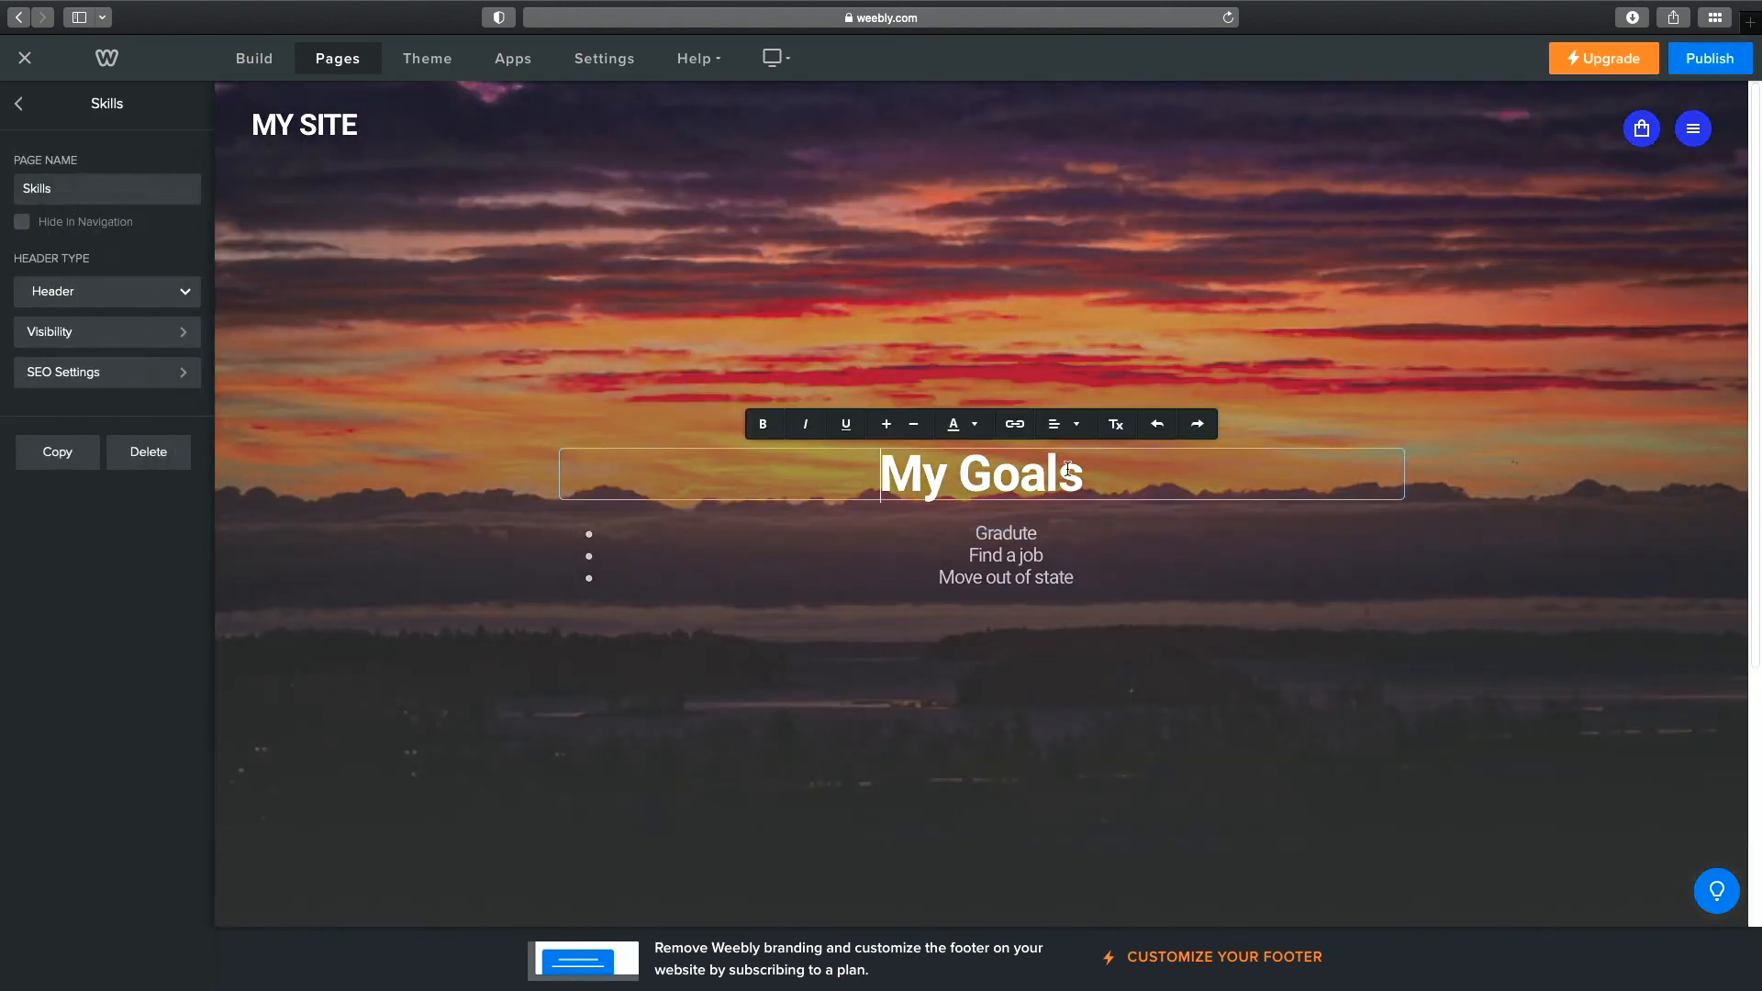
drag(1081, 470, 976, 469)
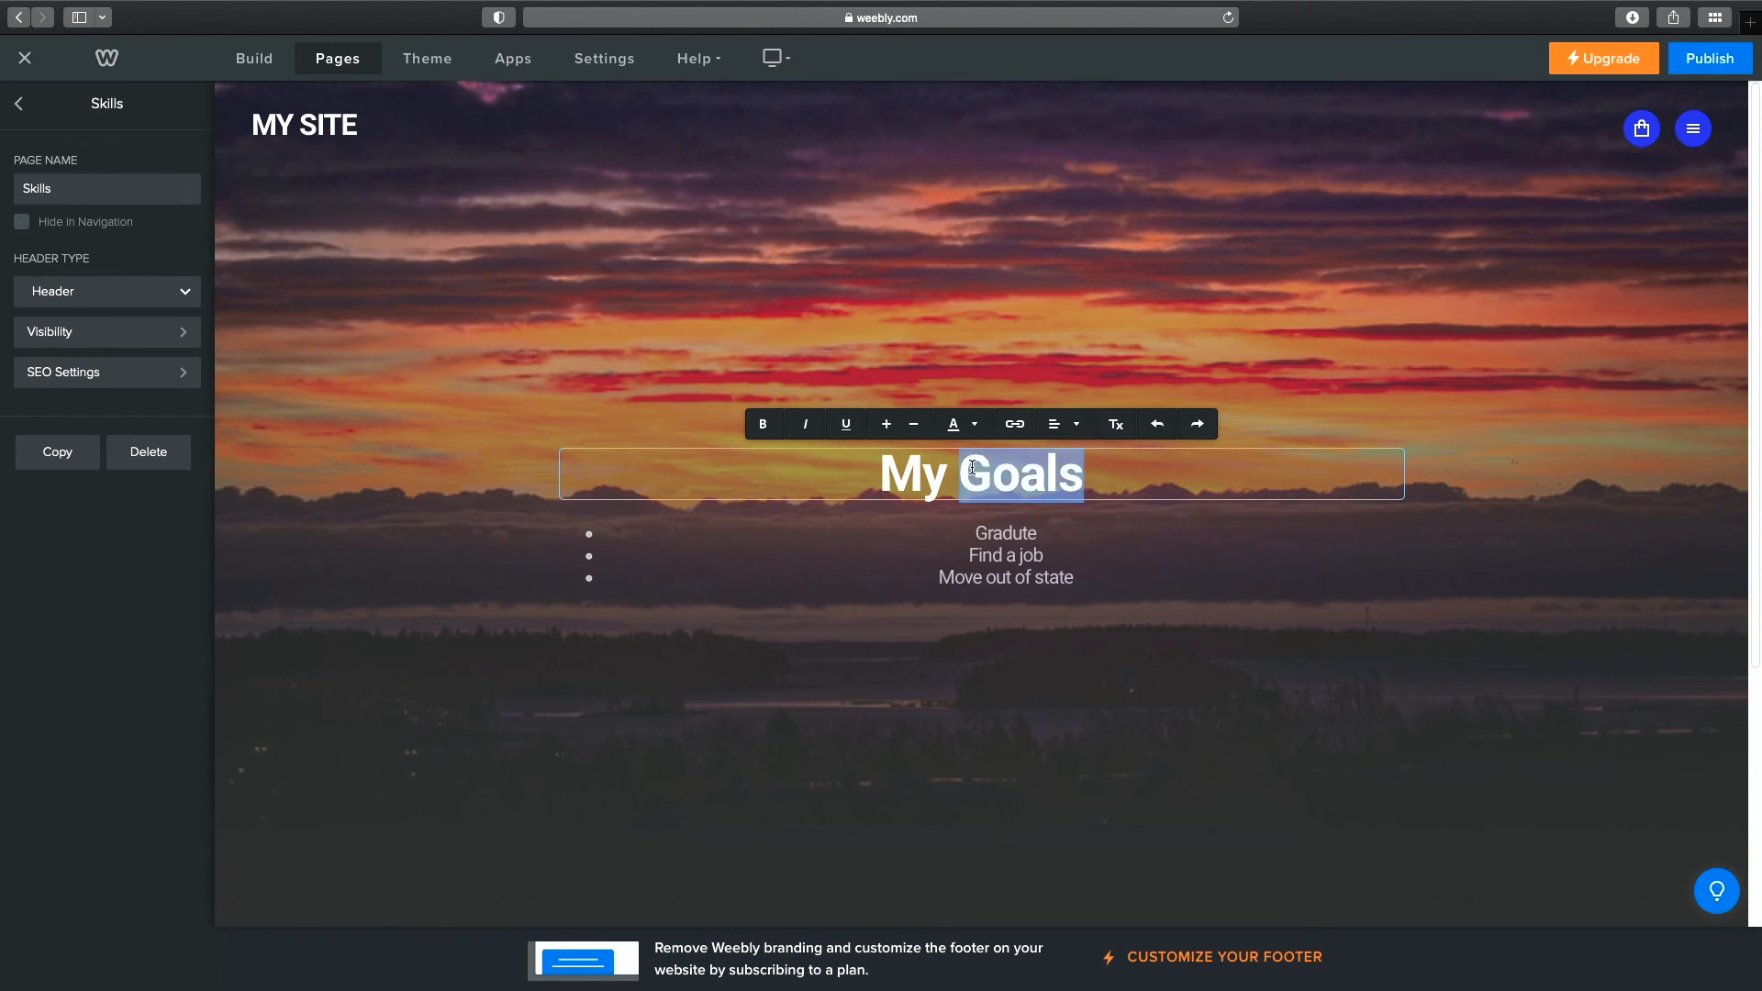
text(Skills)
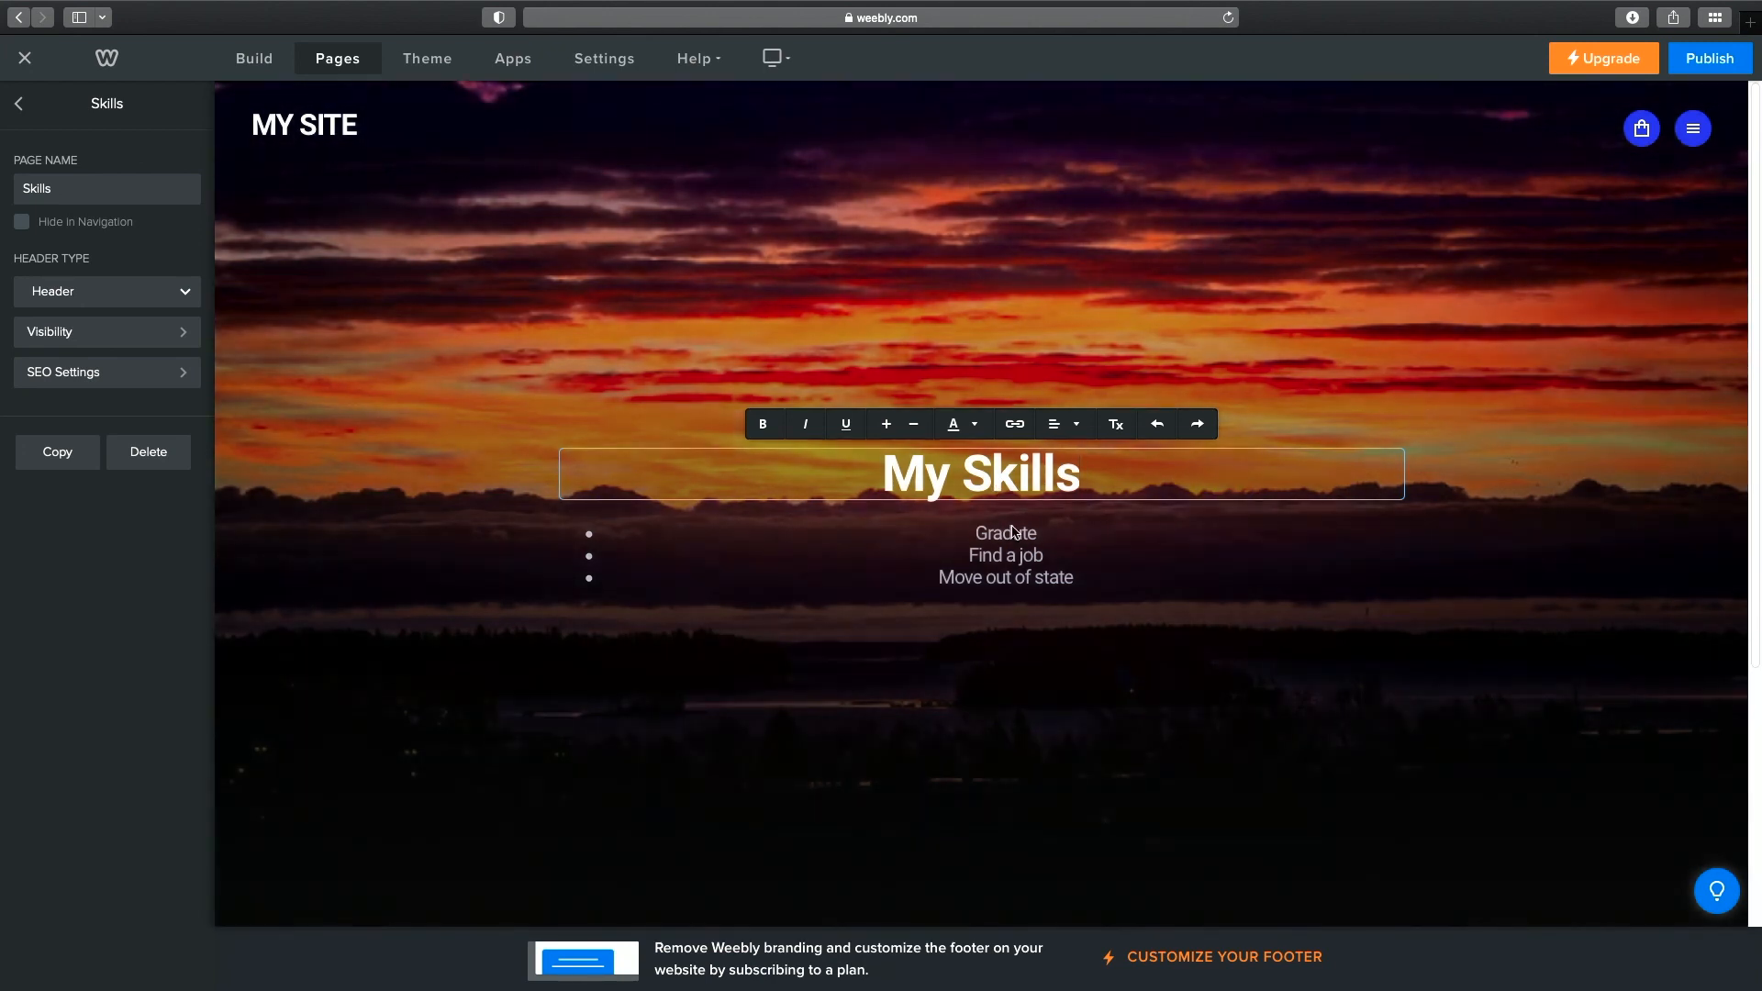
Replace the three bullets with Photographer, Marketing Executive and Business Instructor.
click(1029, 533)
drag(1042, 531, 968, 528)
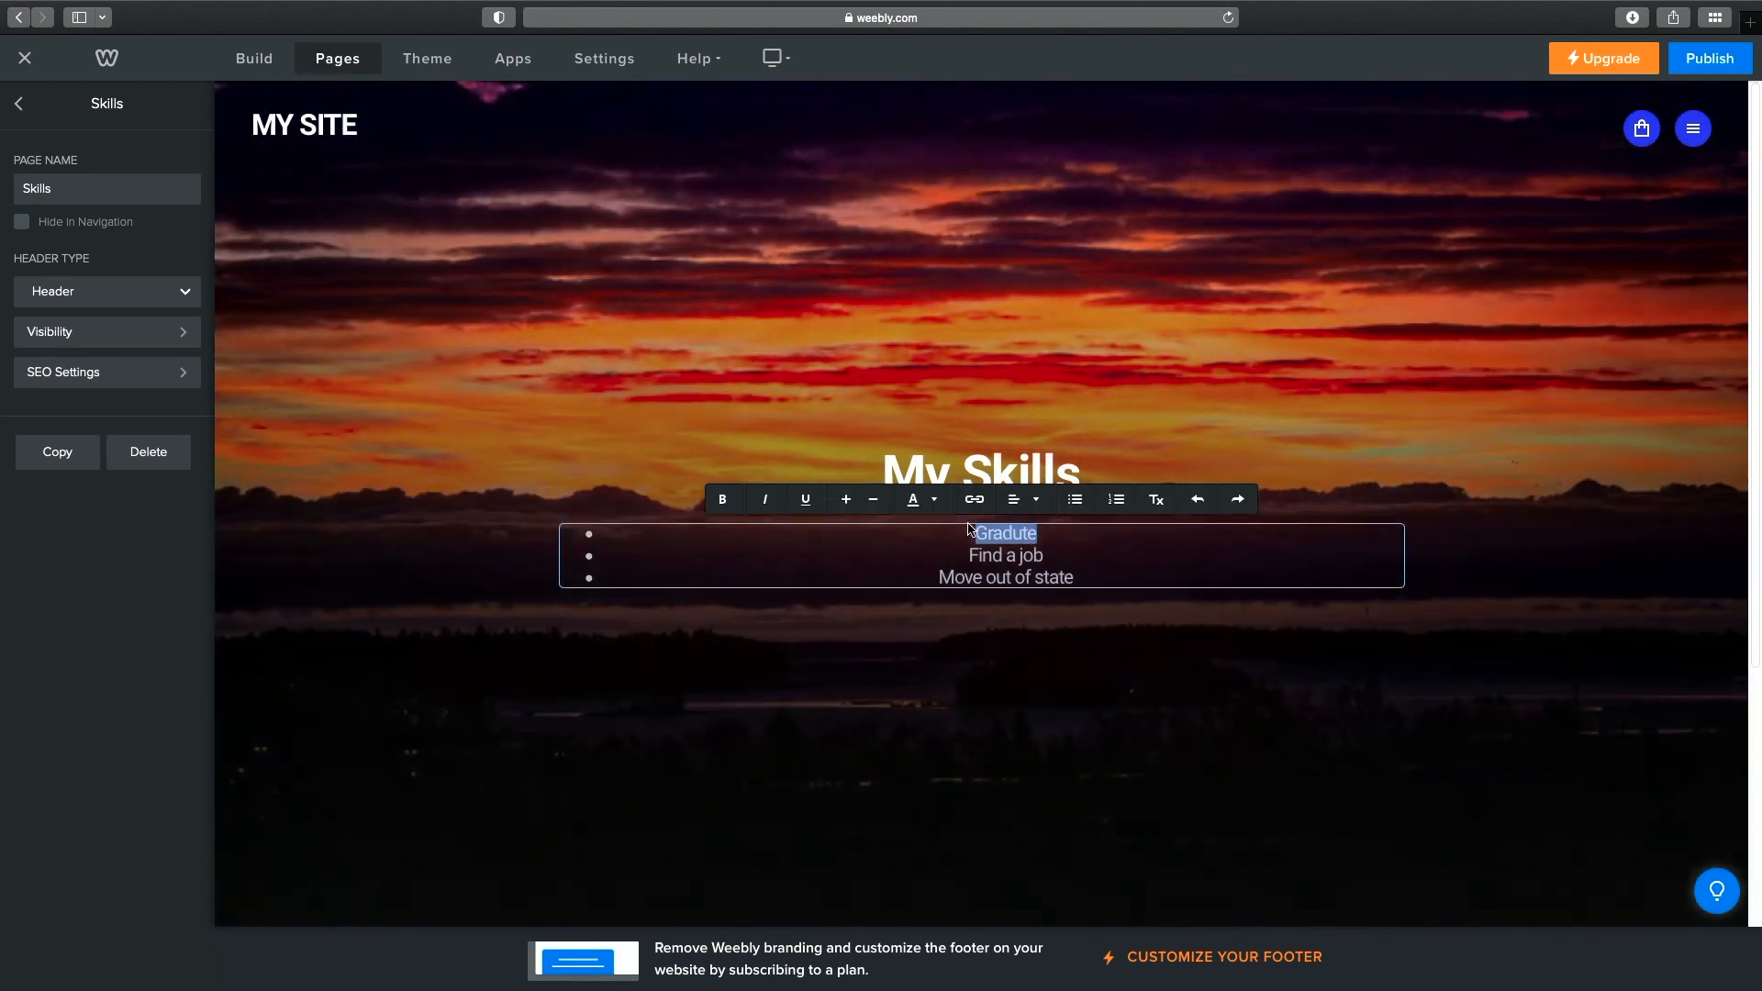
text(Photogah)
key(BackSpace)
key(BackSpace)
text(rapher)
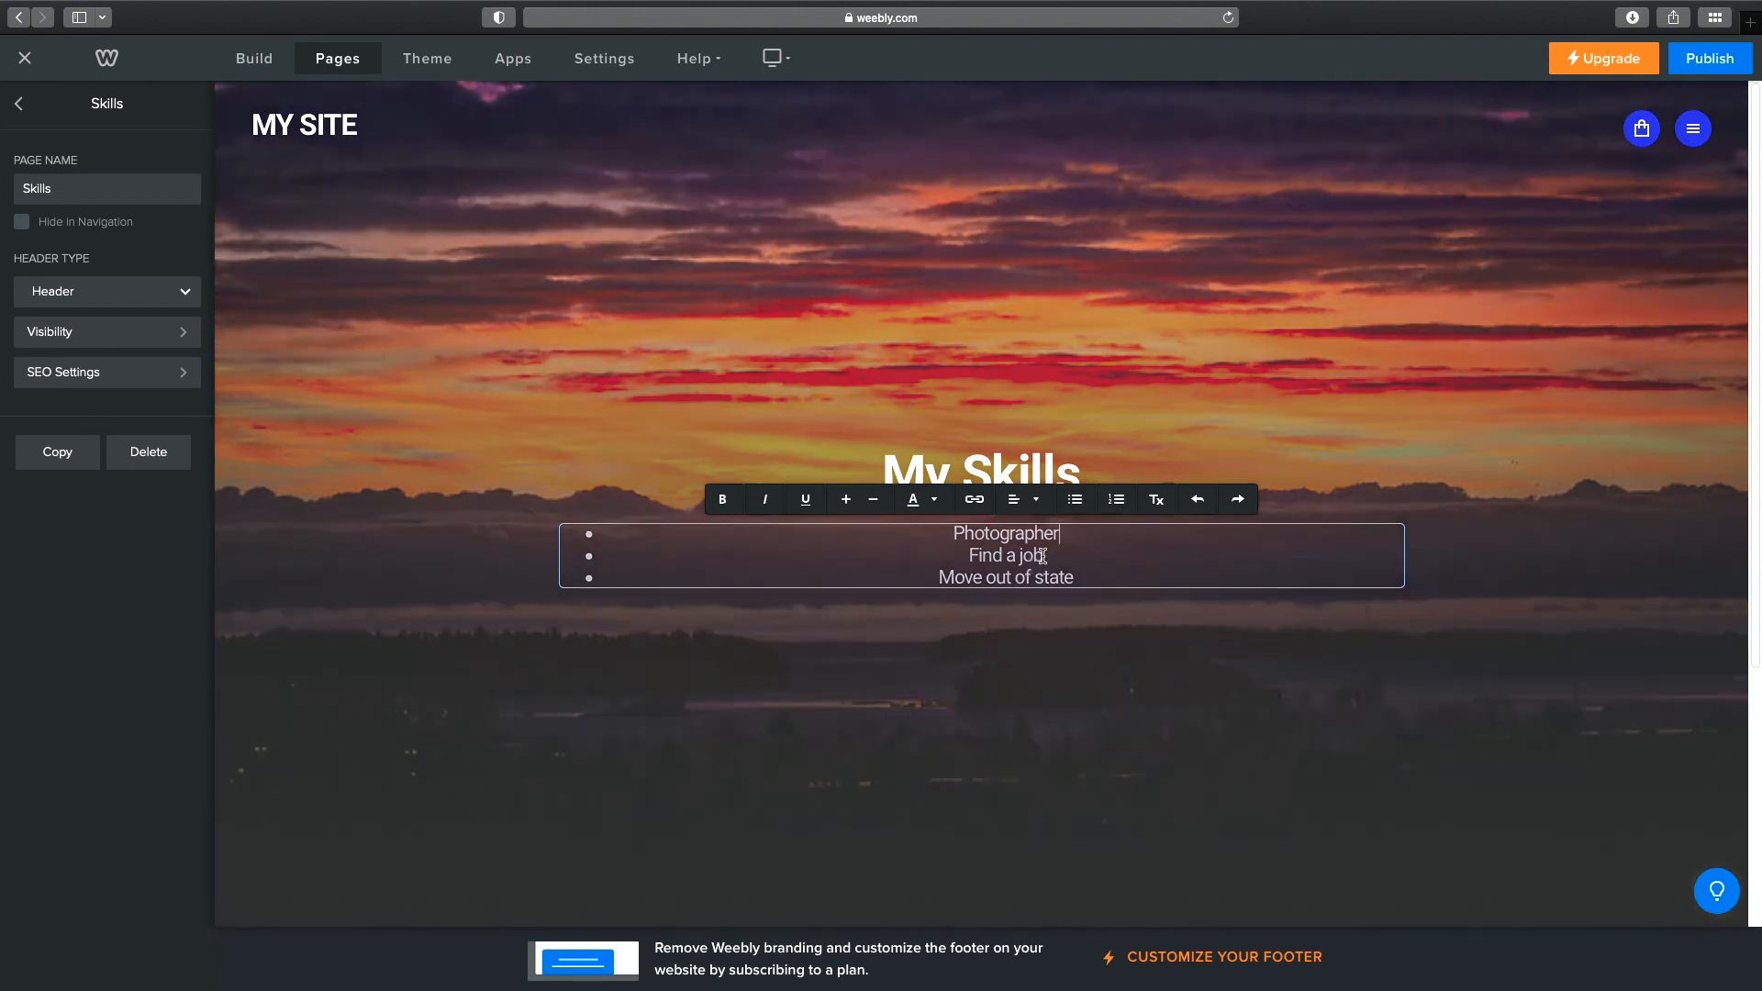
drag(1049, 556, 951, 551)
text(Marketing Executive)
drag(1075, 578, 943, 585)
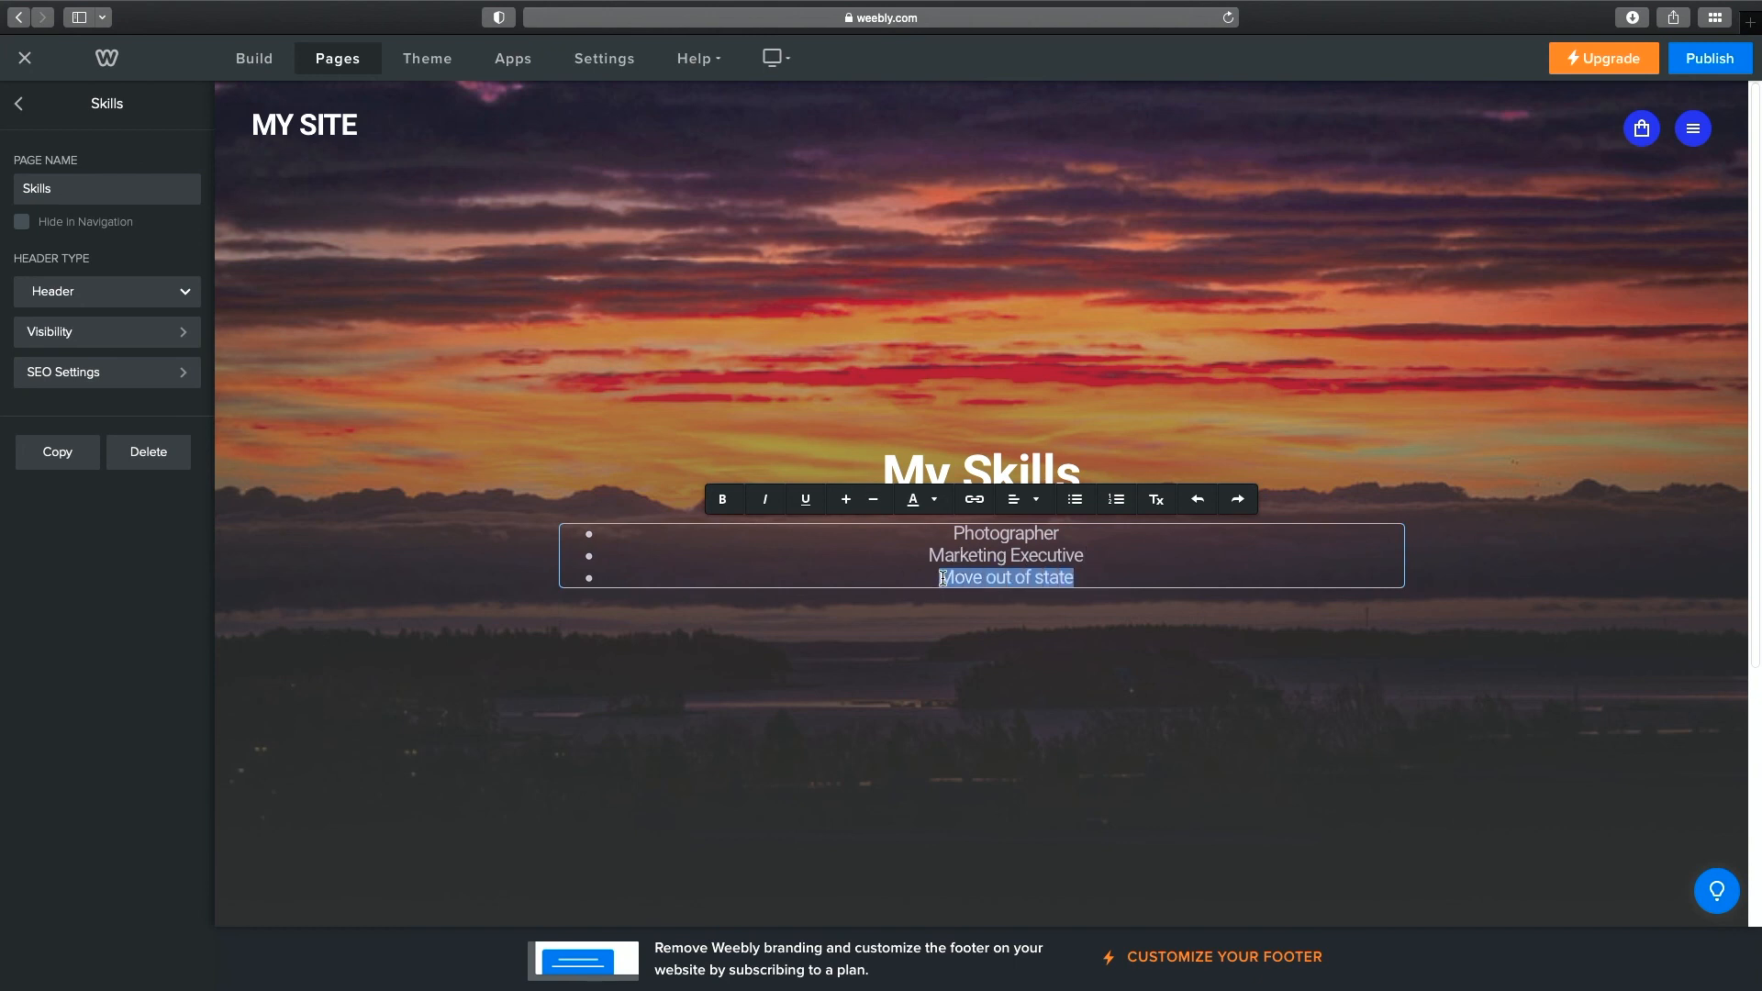
text(Business Instructor)
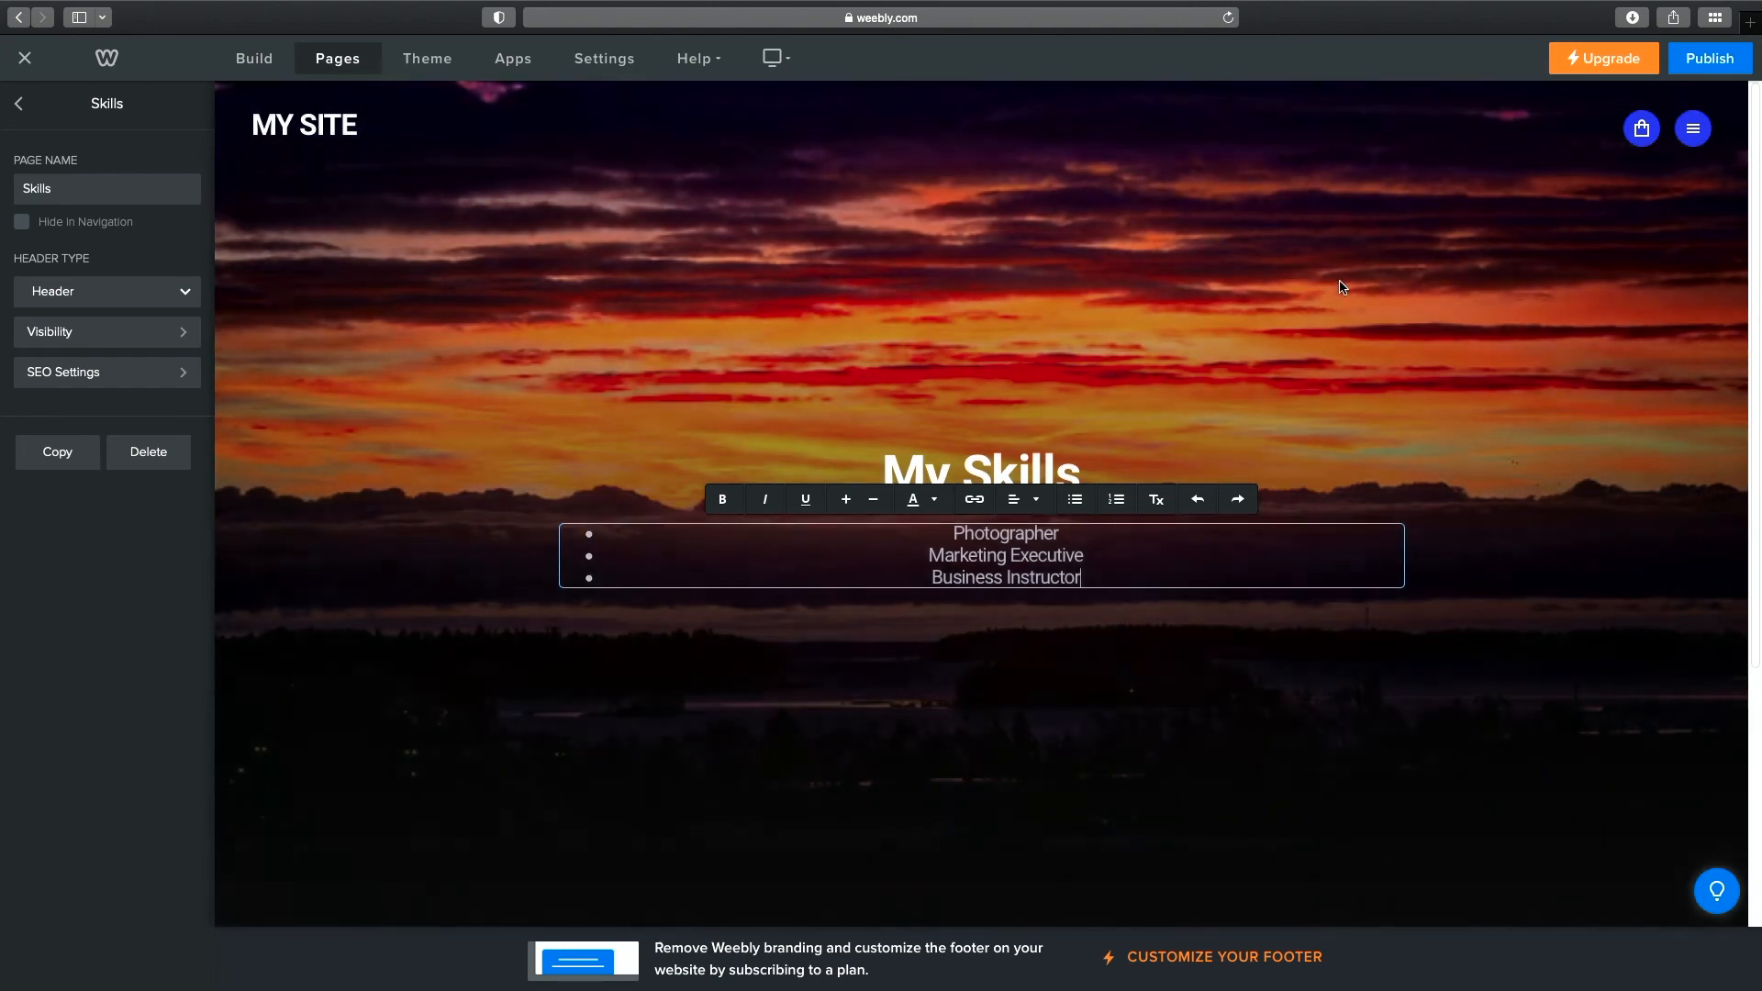
click(1331, 294)
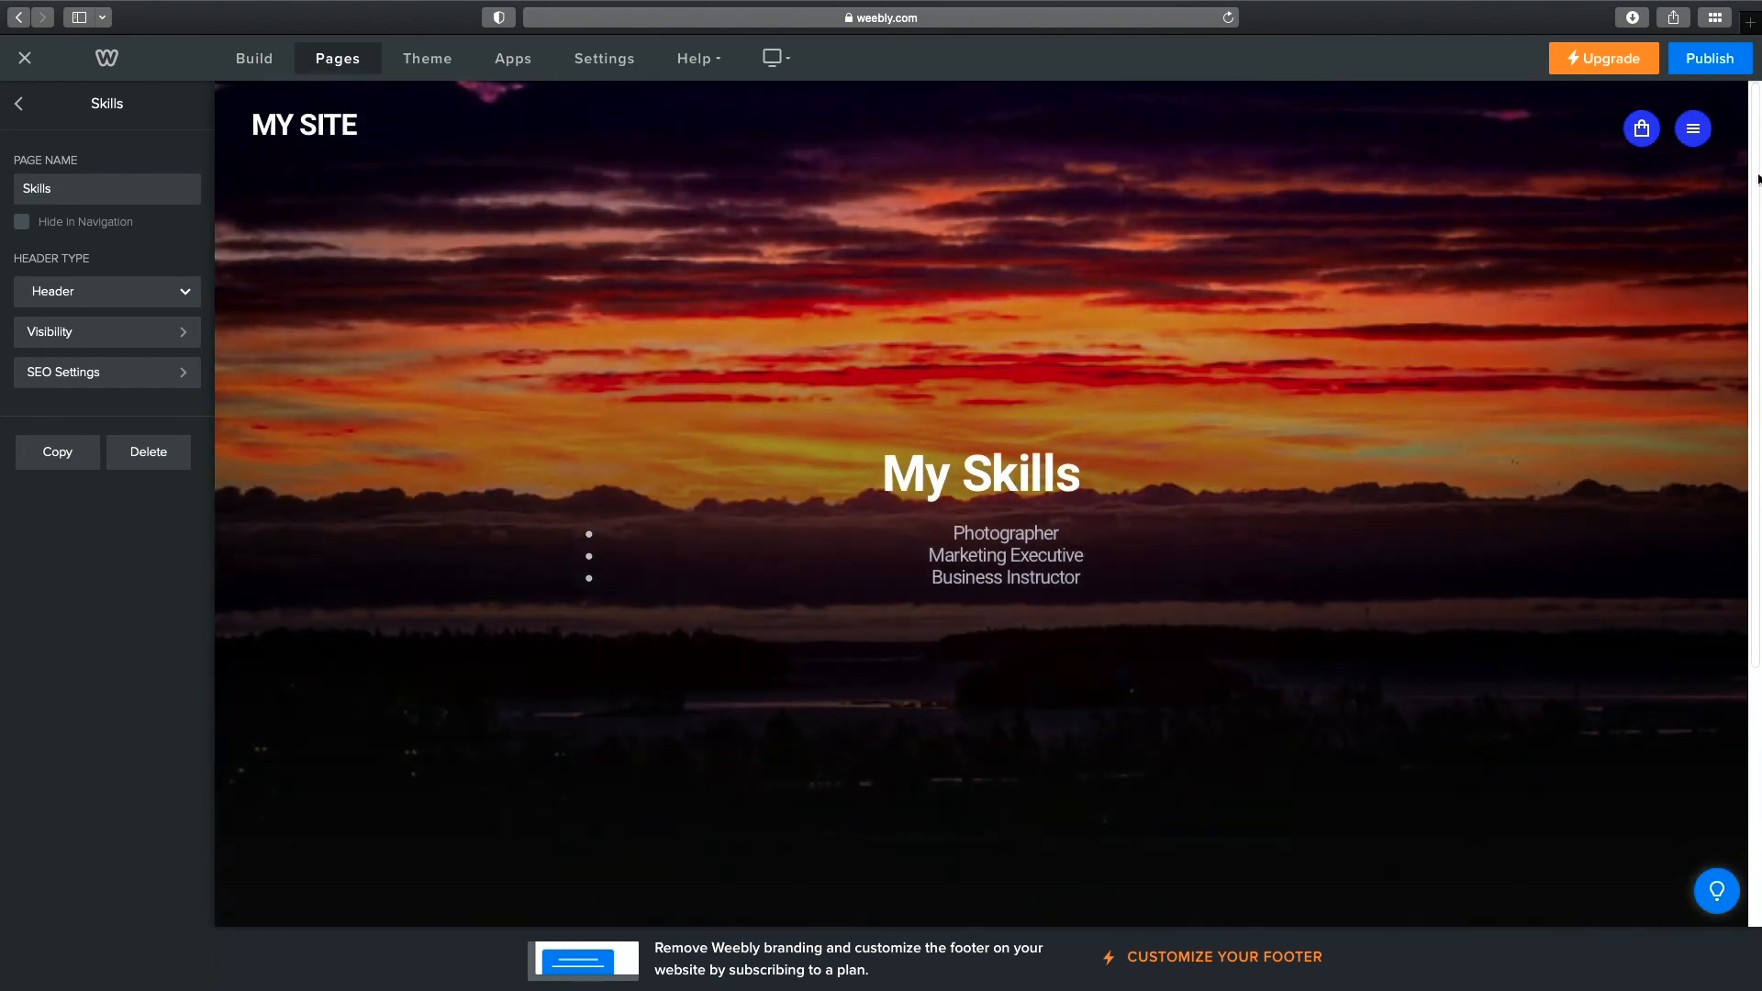
Visit Home, Skills, About, Resume and Contact through the hamburger menu, ending on Contact.
click(1696, 131)
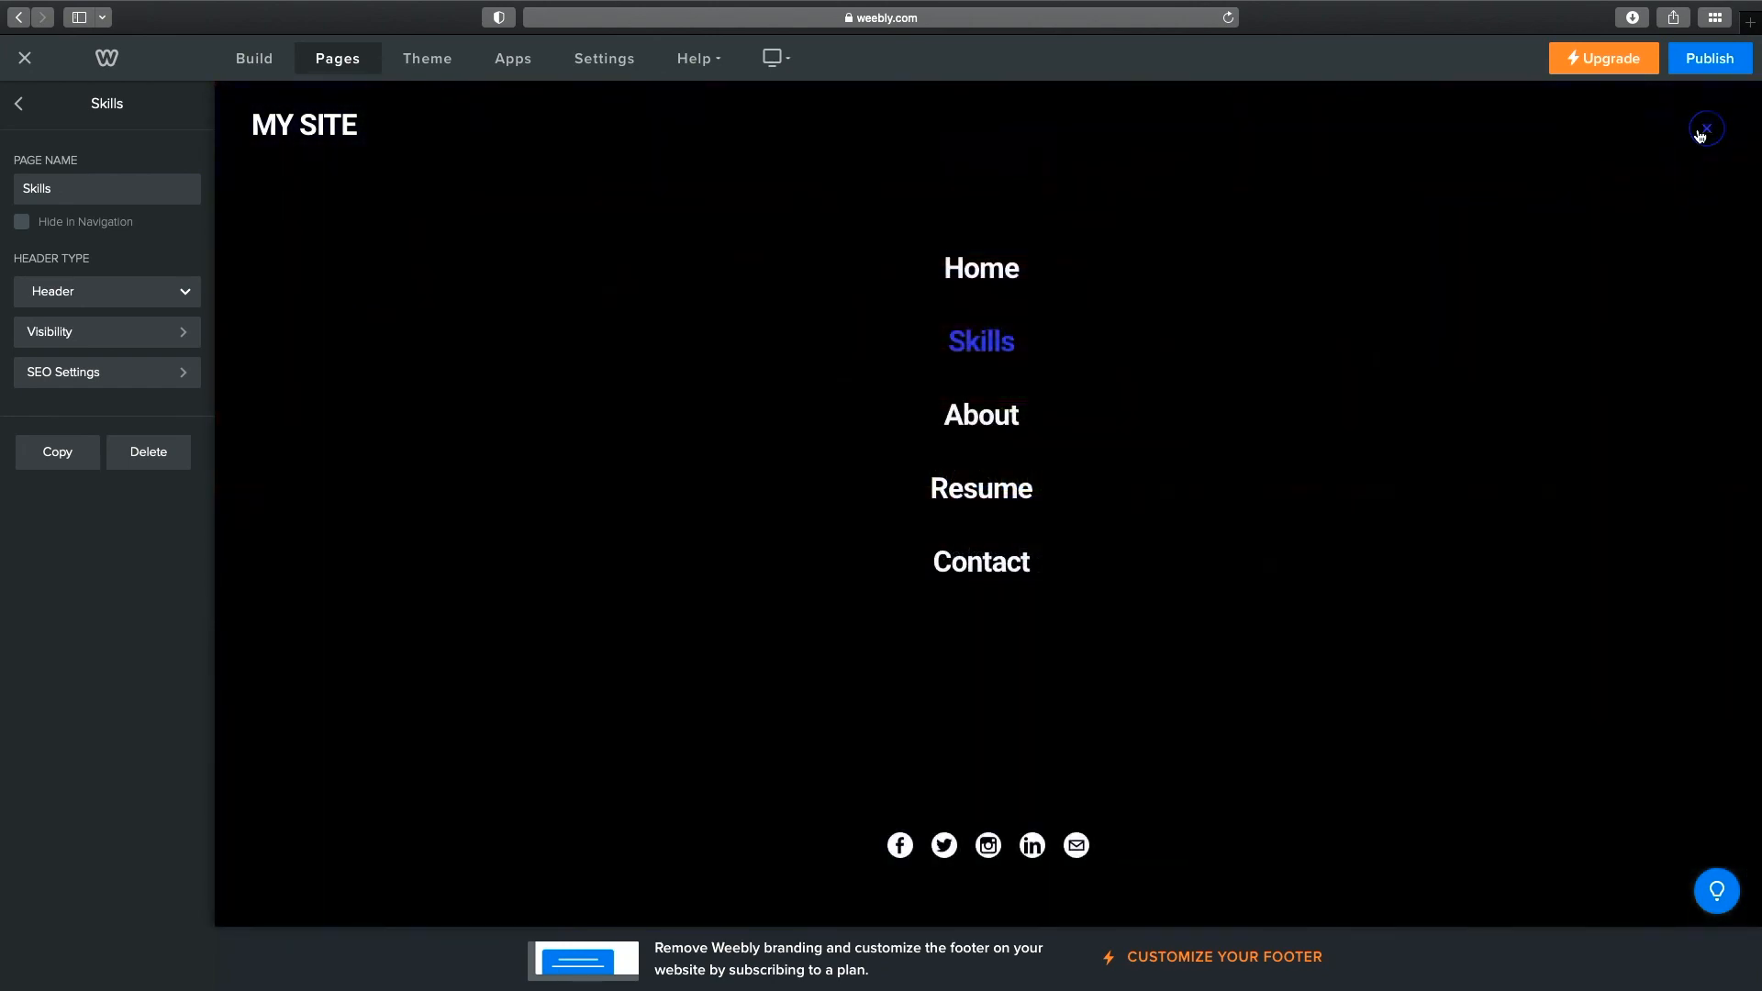
click(999, 272)
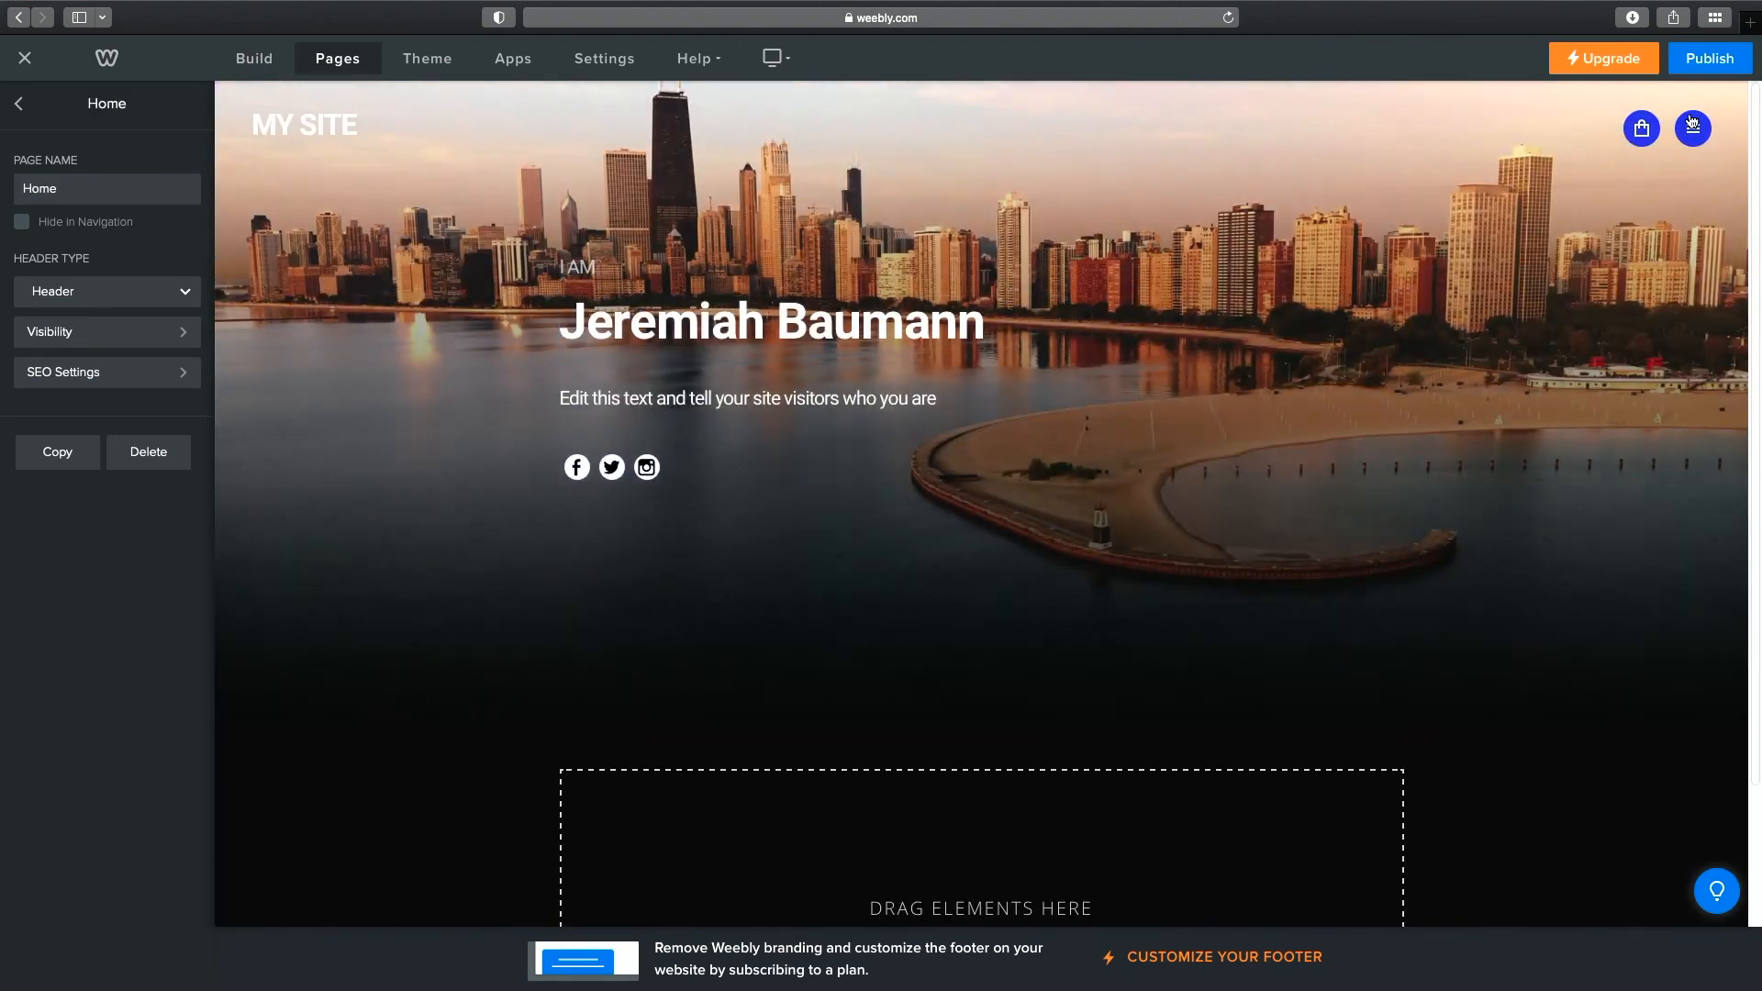
click(1699, 128)
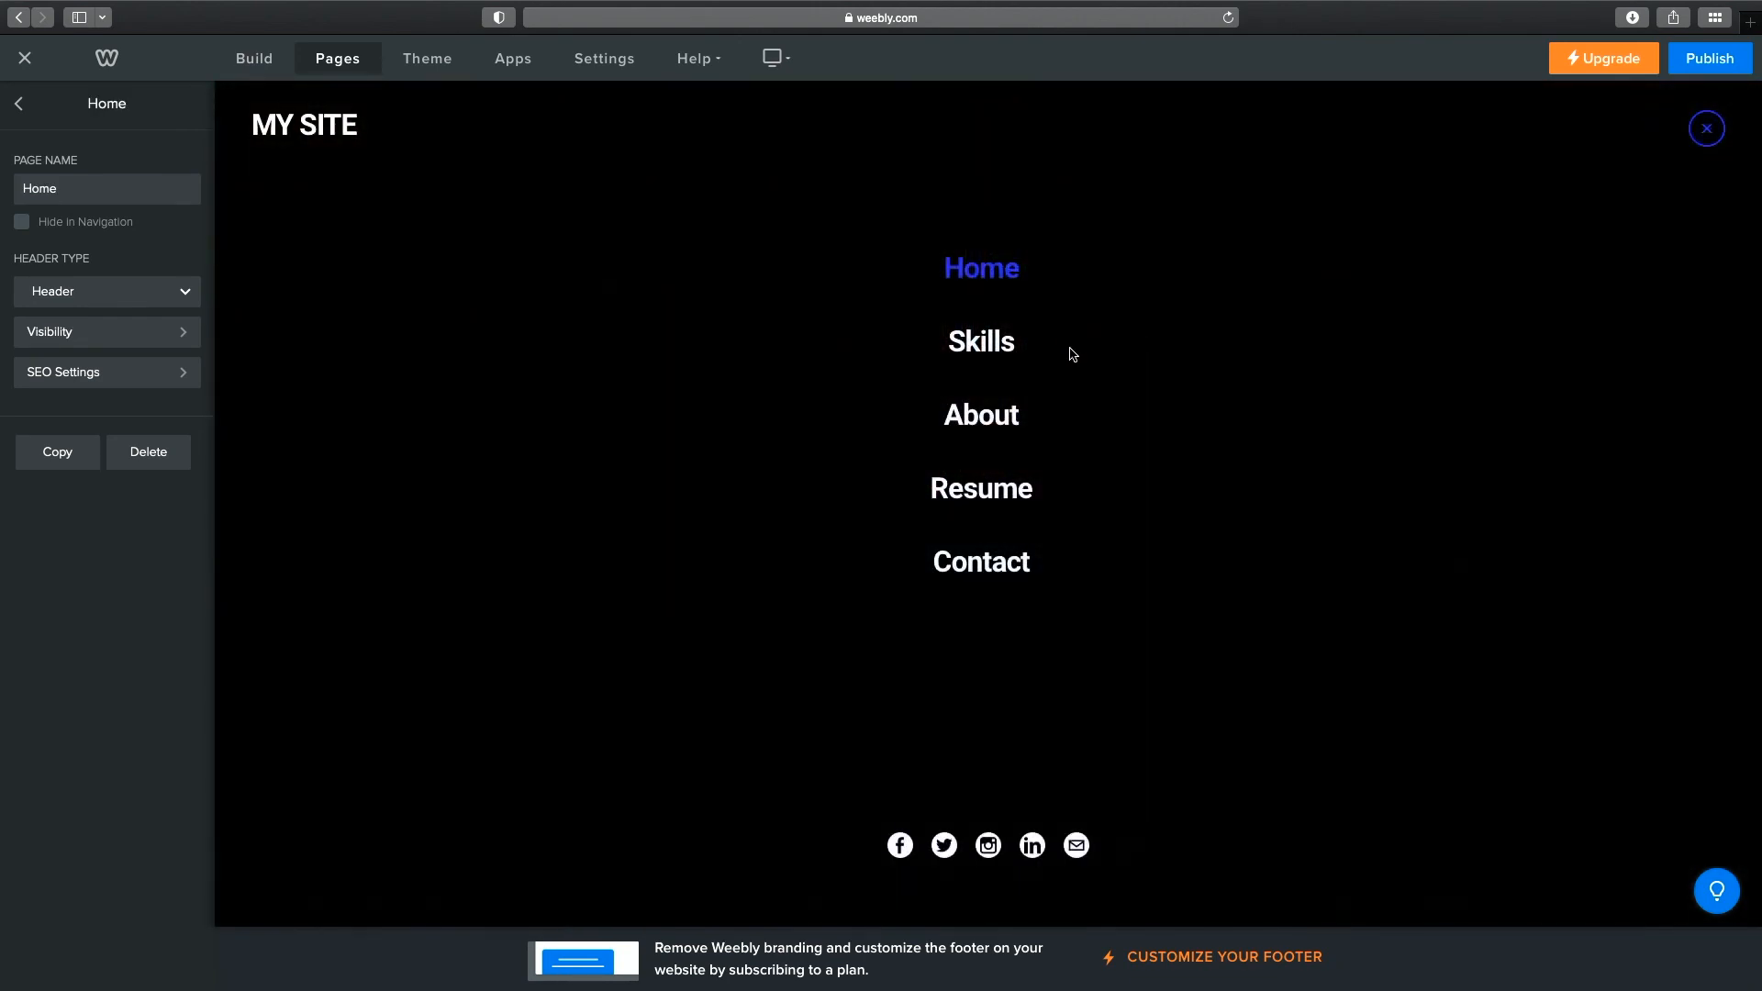
click(981, 343)
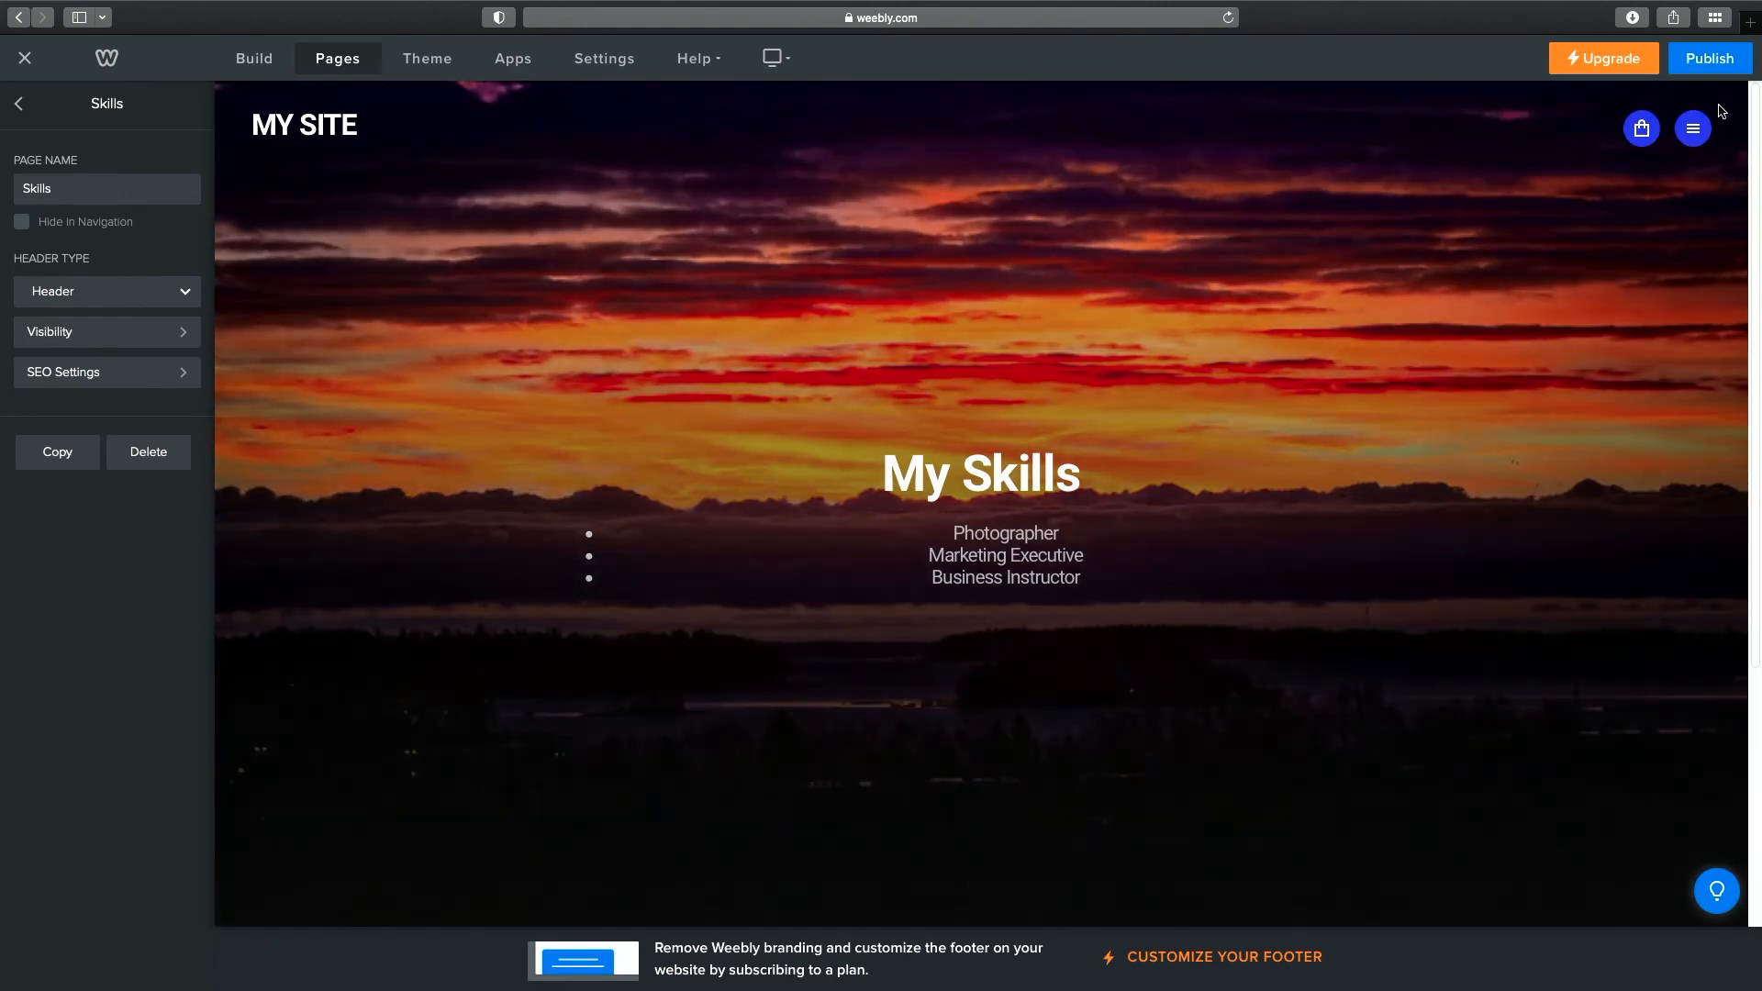
click(1699, 129)
click(1010, 418)
click(1693, 129)
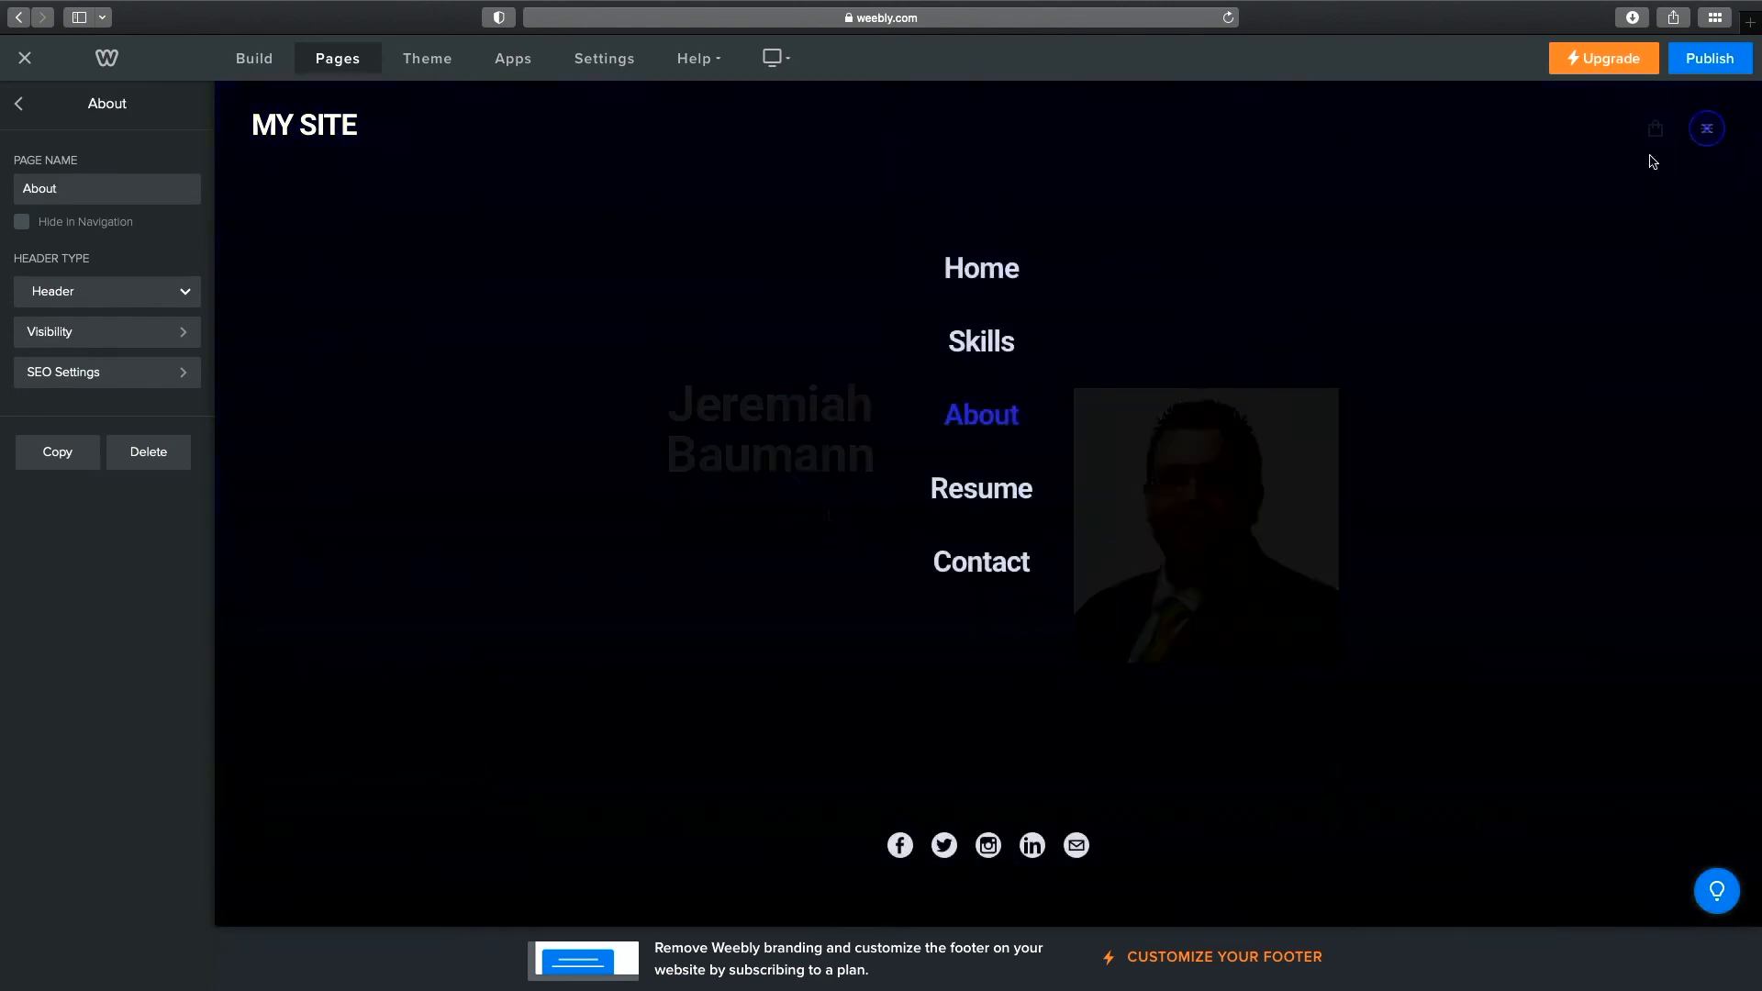
click(1000, 486)
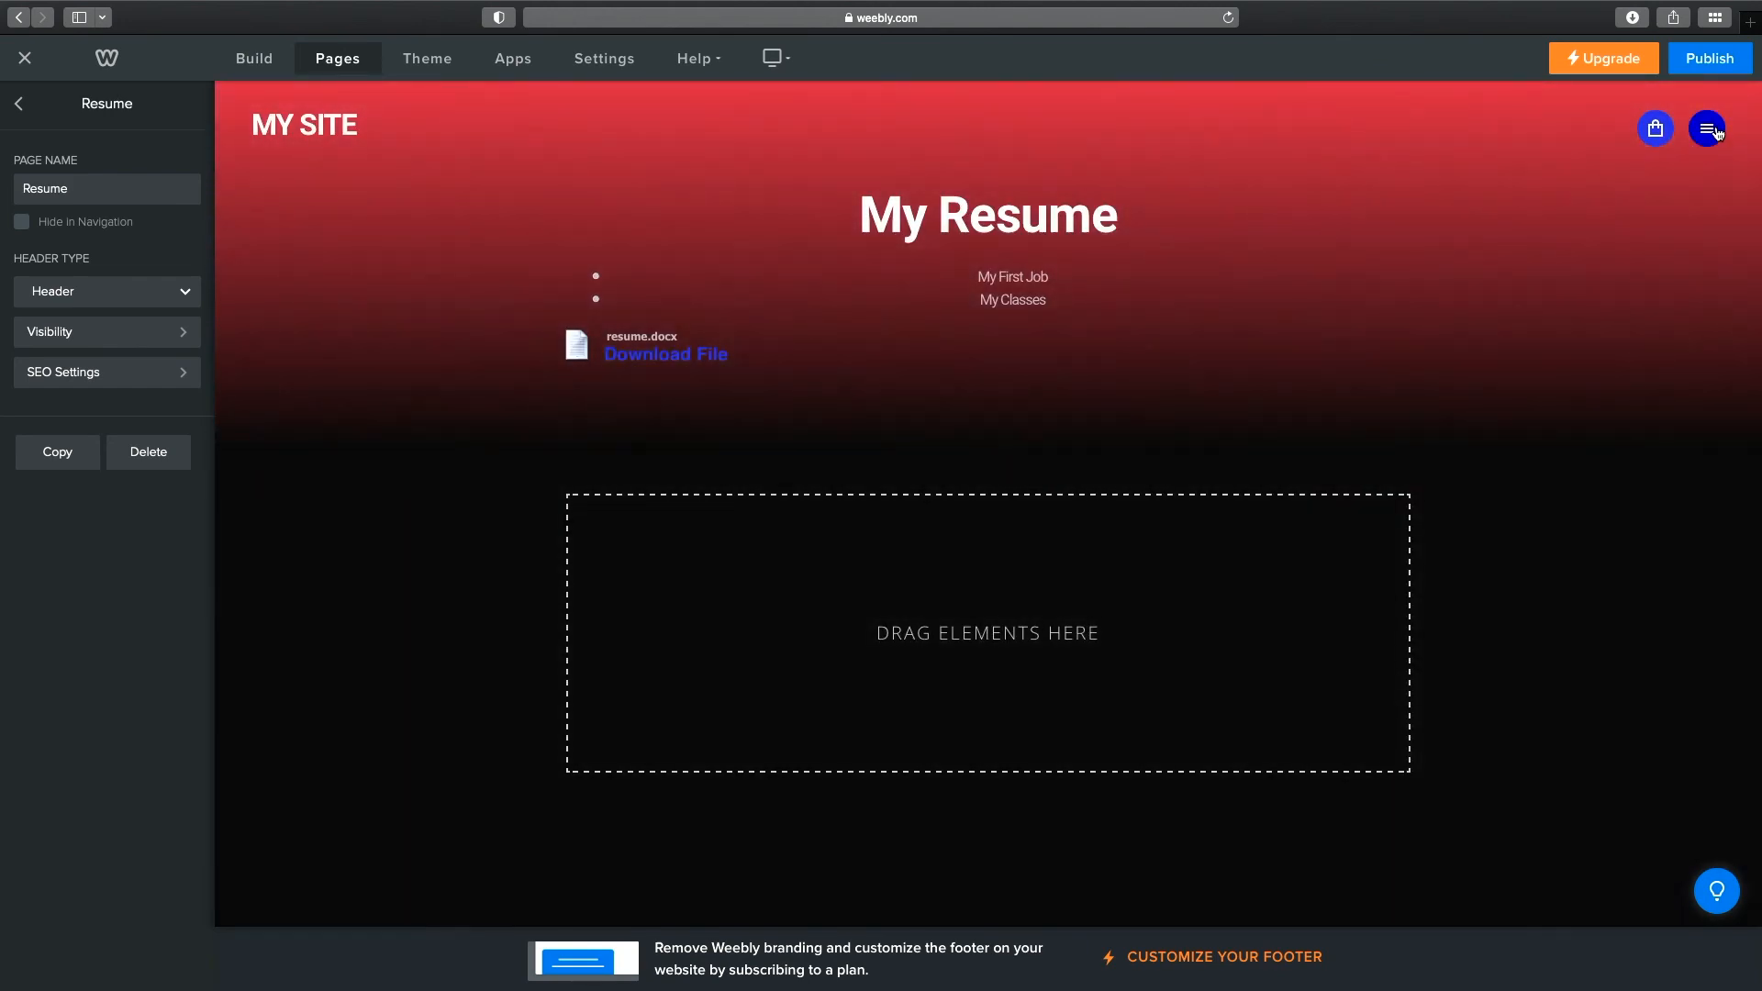
click(1708, 128)
click(1011, 568)
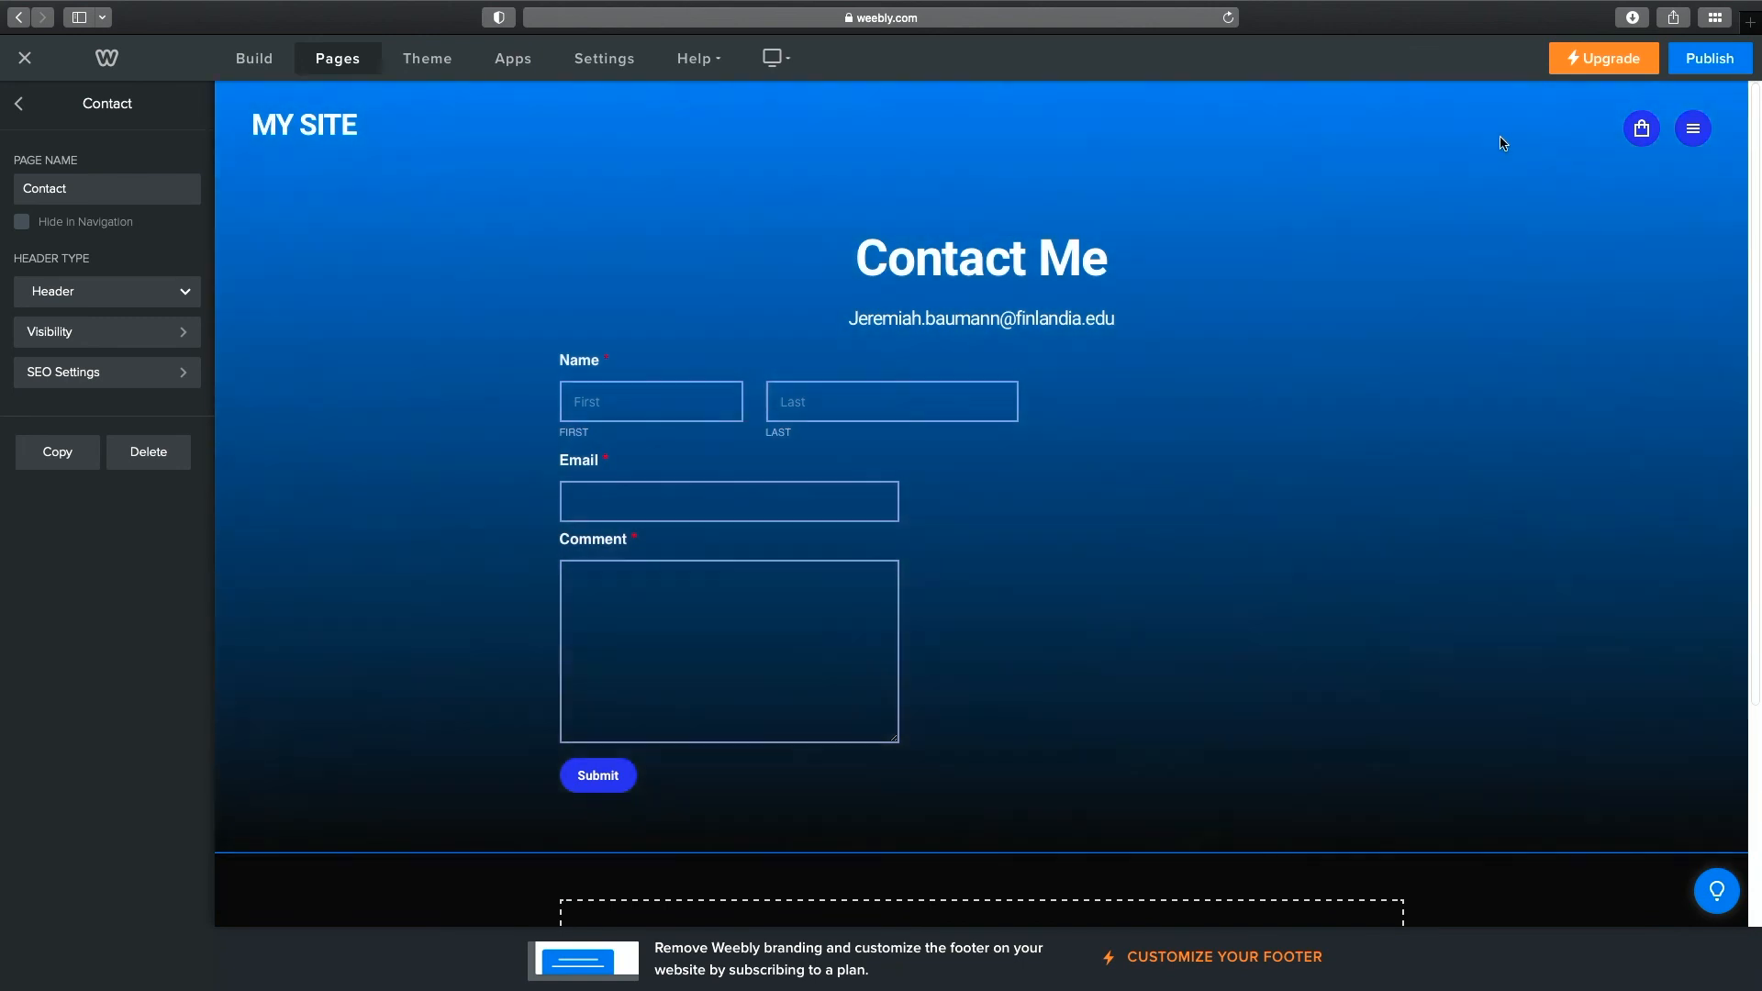
click(1696, 130)
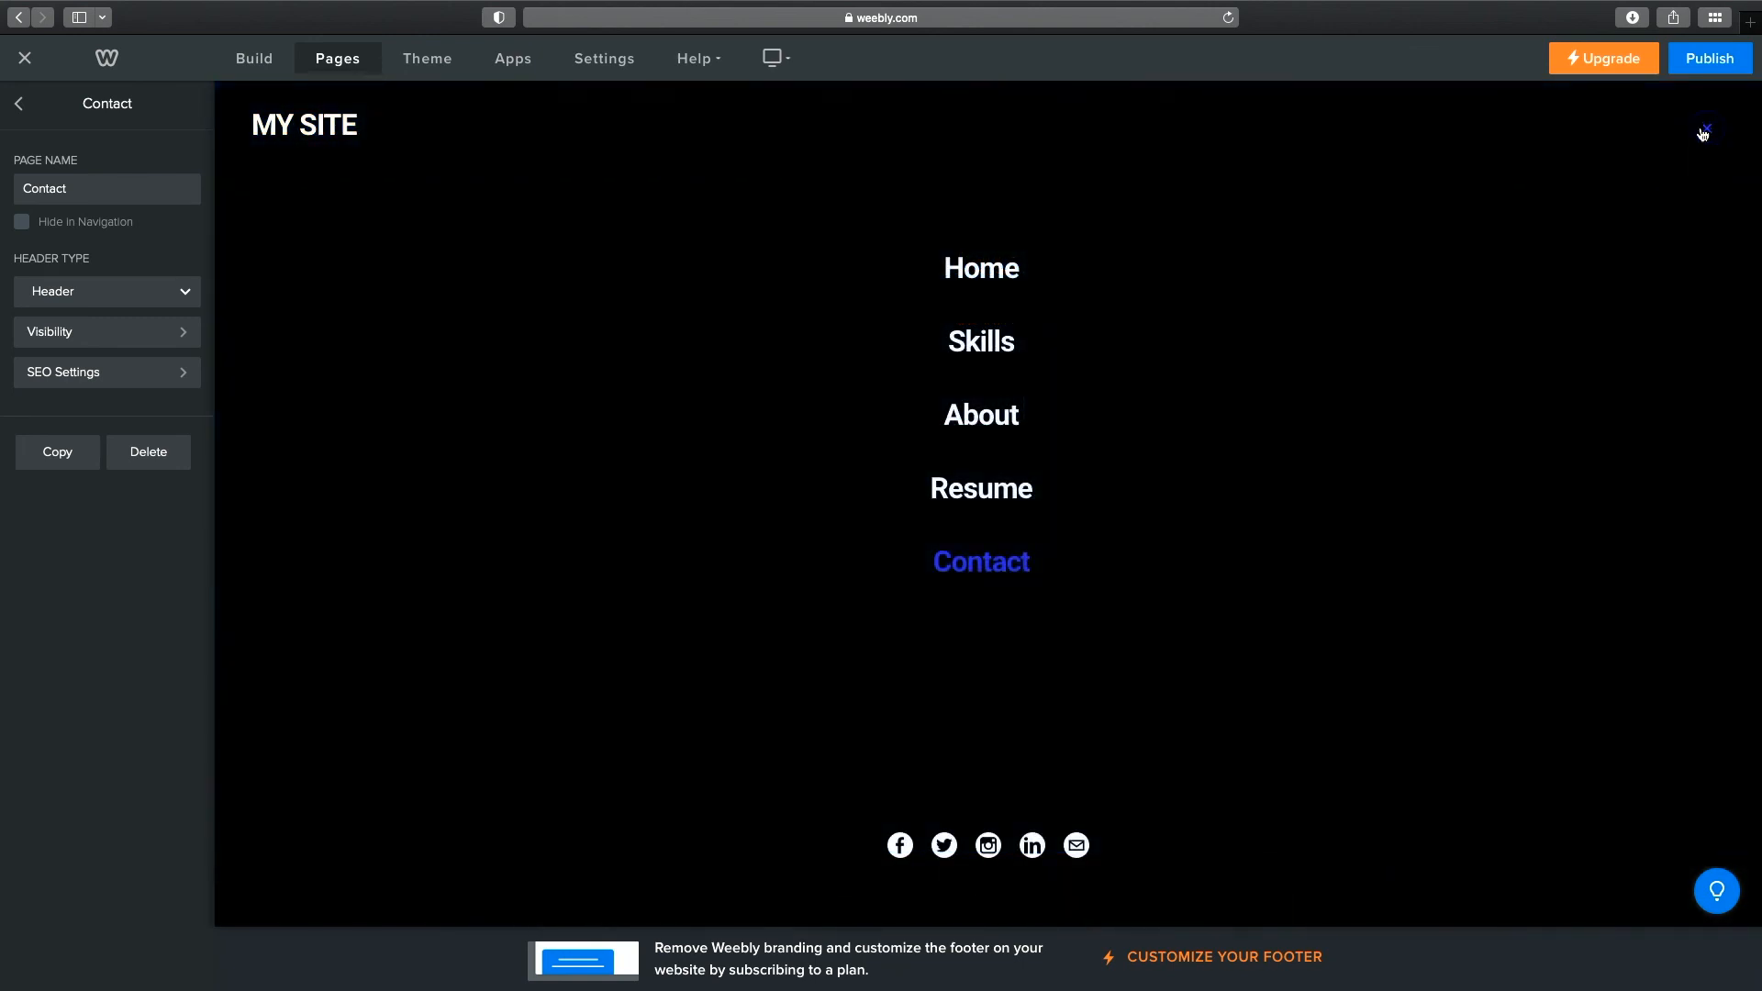
click(1703, 133)
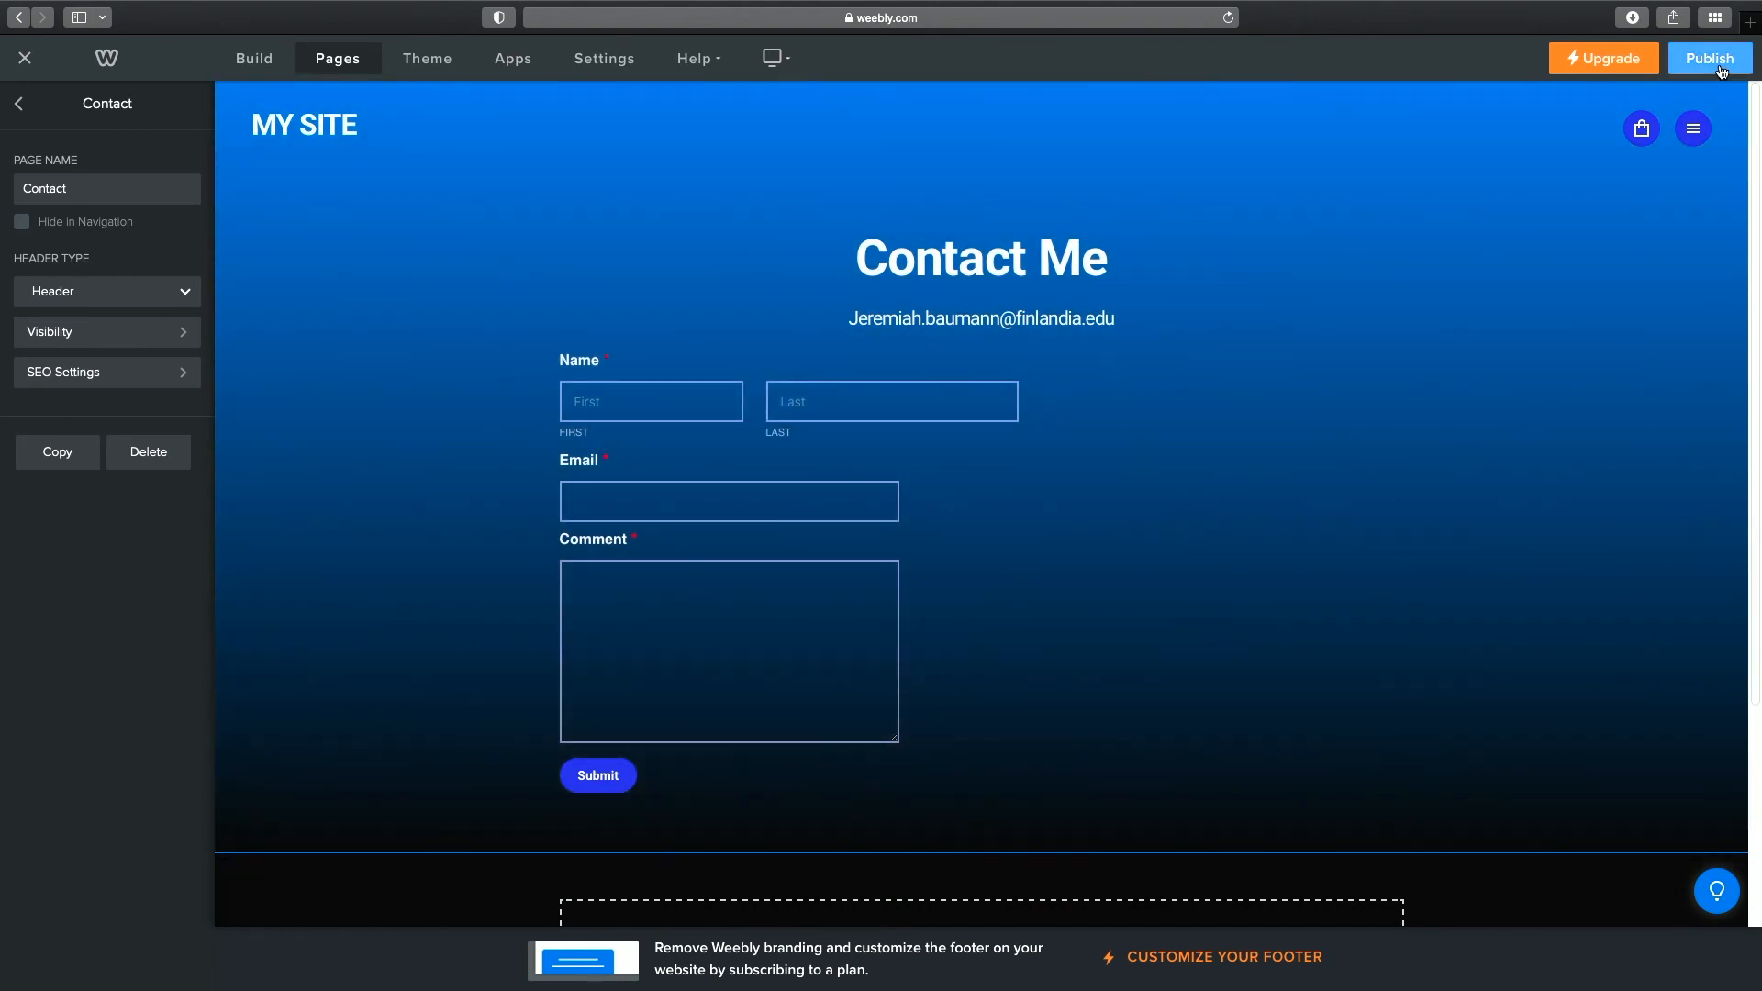
Publish the site, open the live version in a new tab, and view its Skills page.
click(1715, 63)
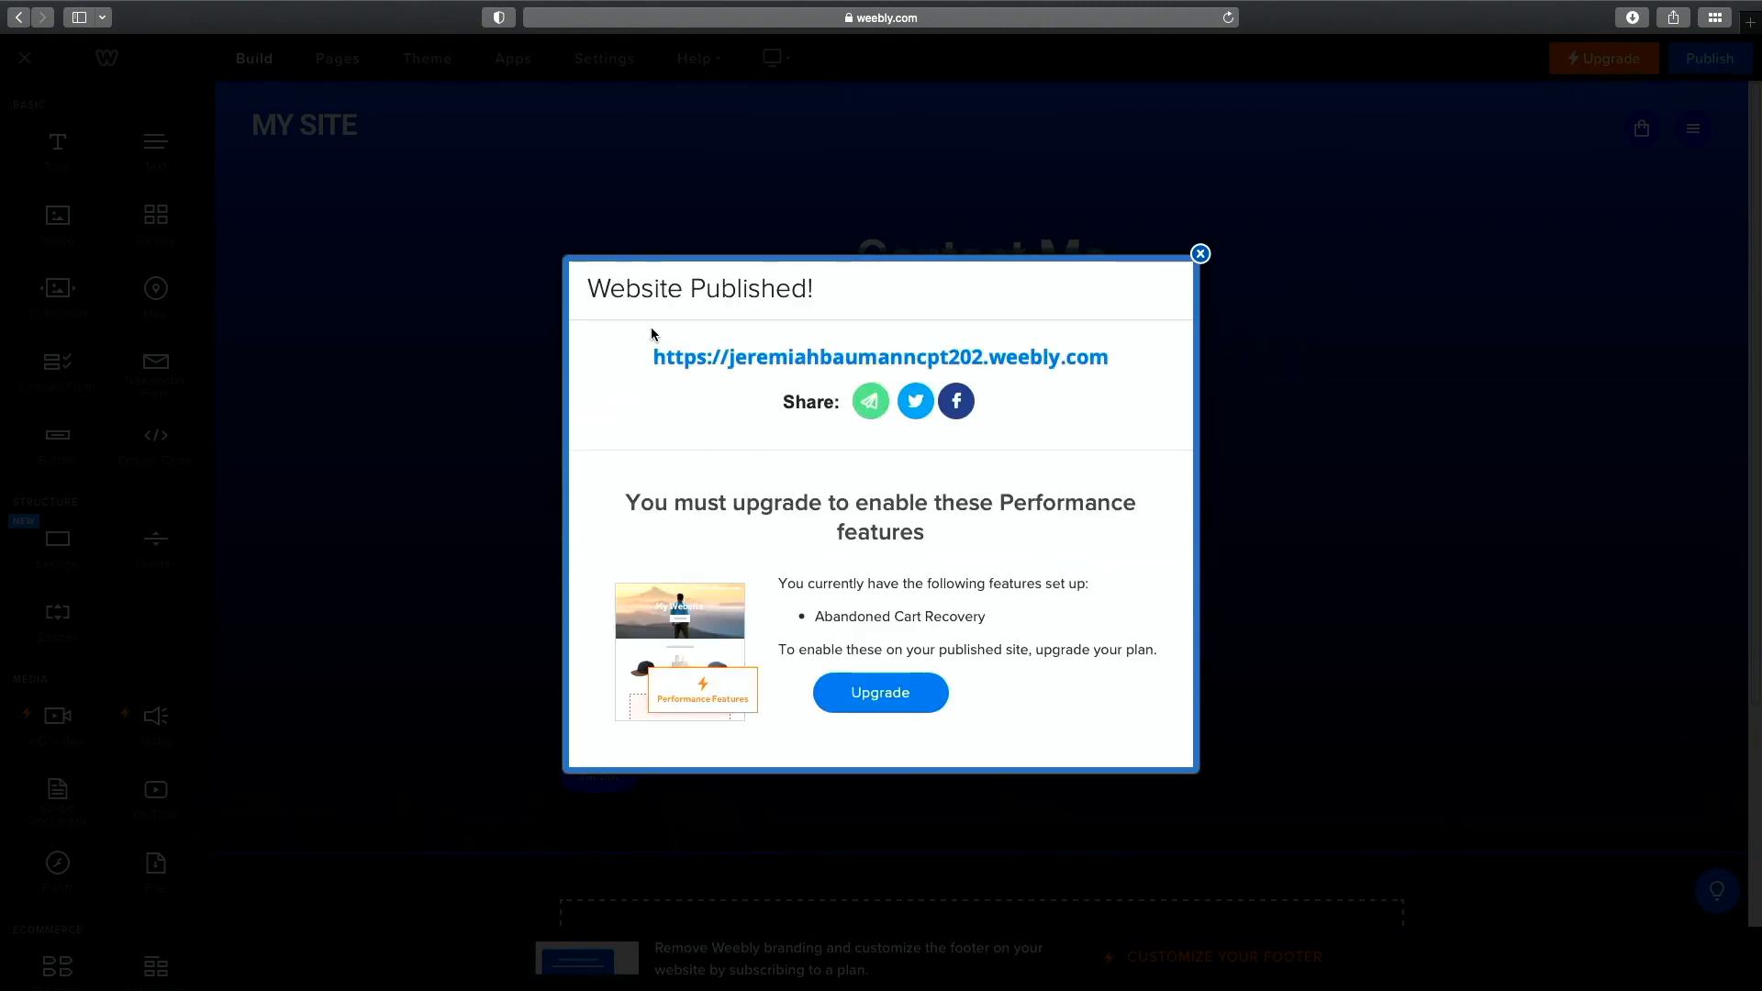
click(874, 361)
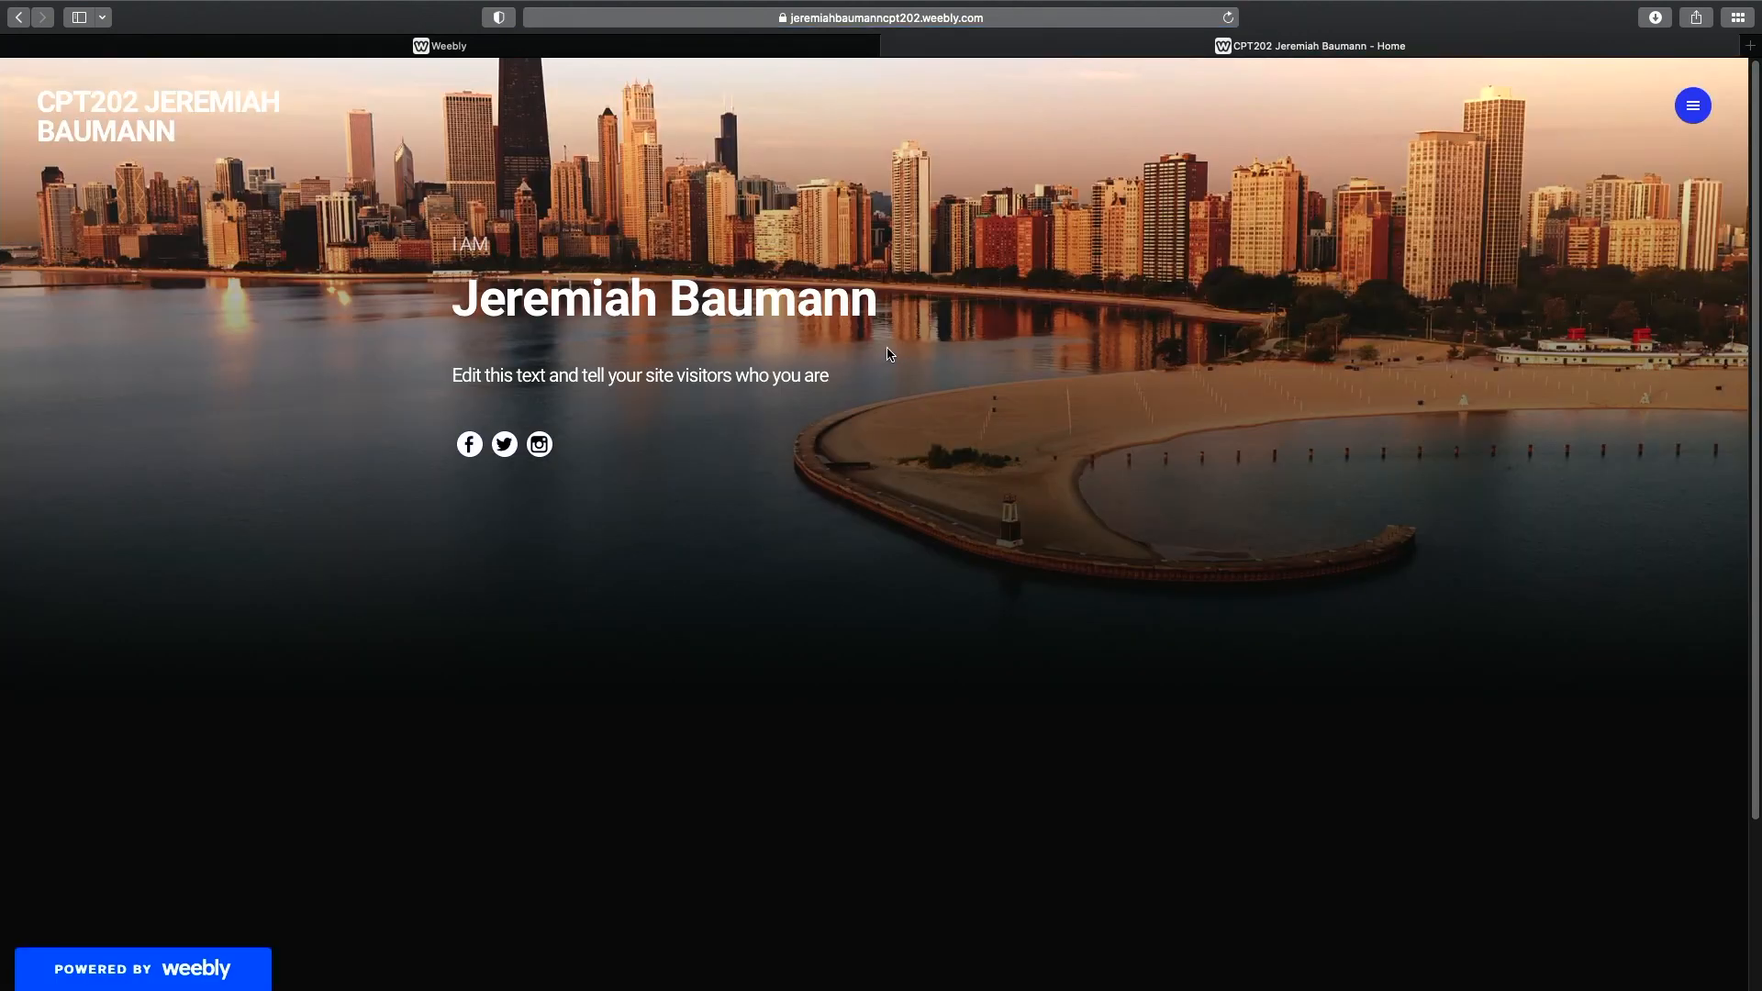
click(1693, 106)
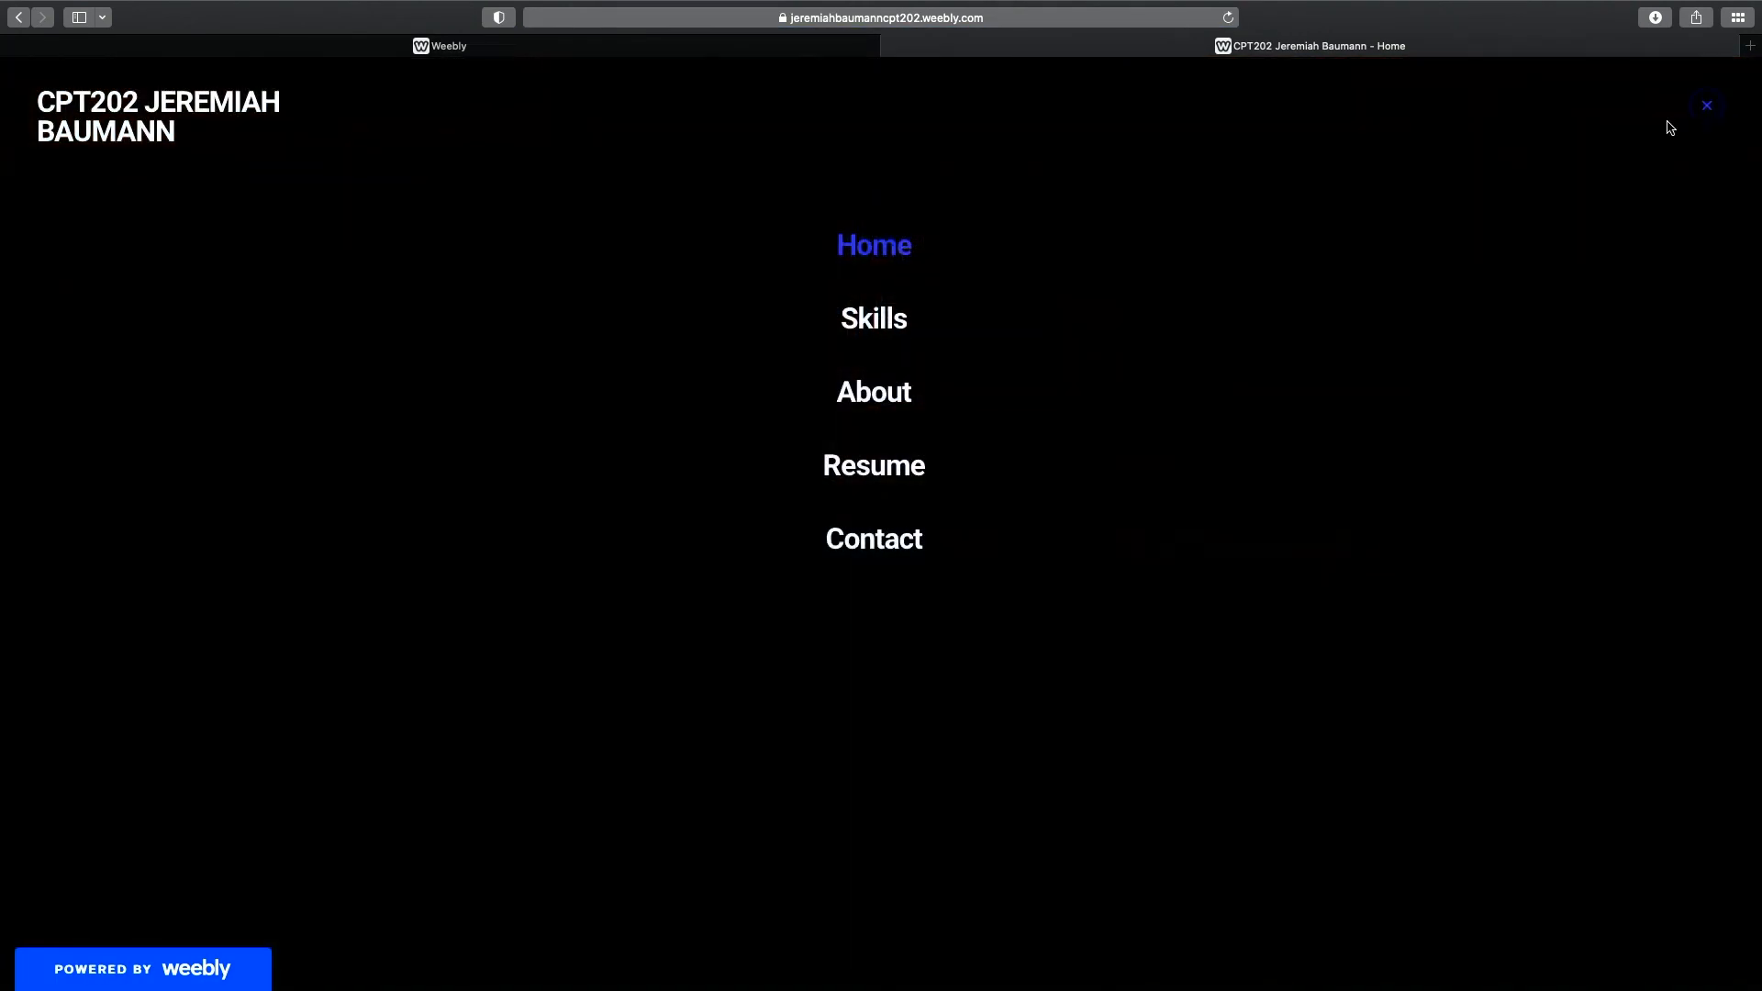
click(887, 317)
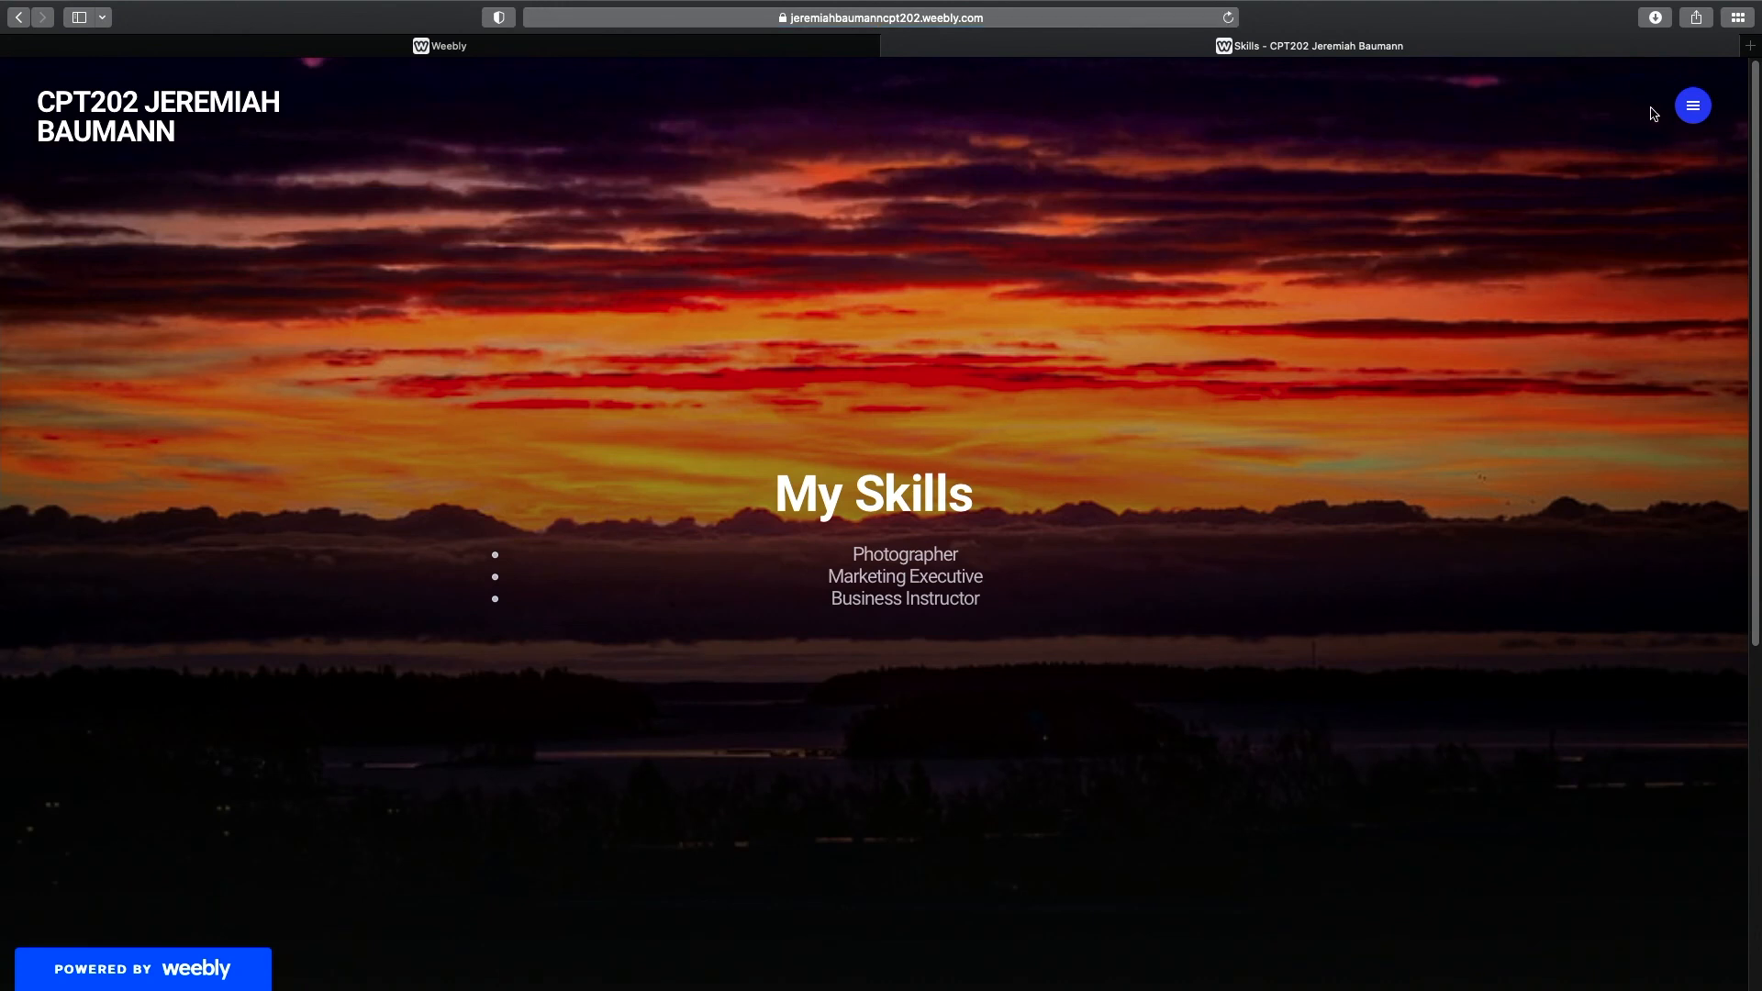
Browse the live site's About, Resume and Contact pages.
click(1693, 106)
click(895, 389)
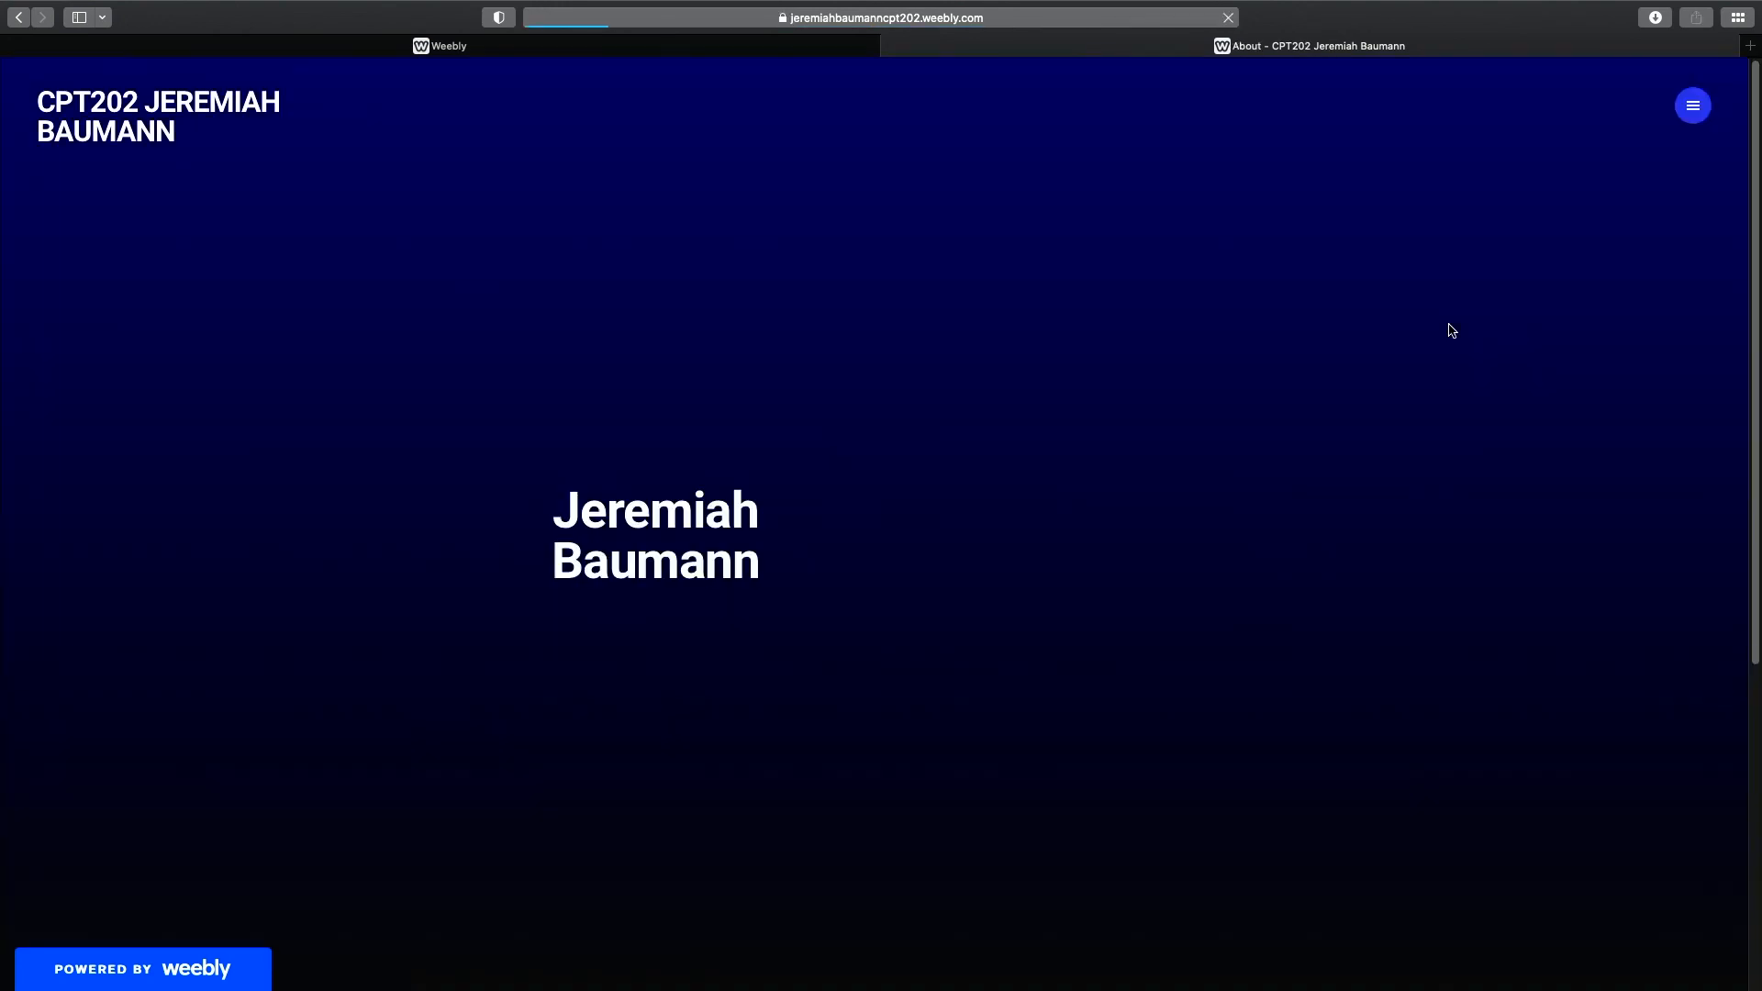
click(1694, 106)
click(874, 466)
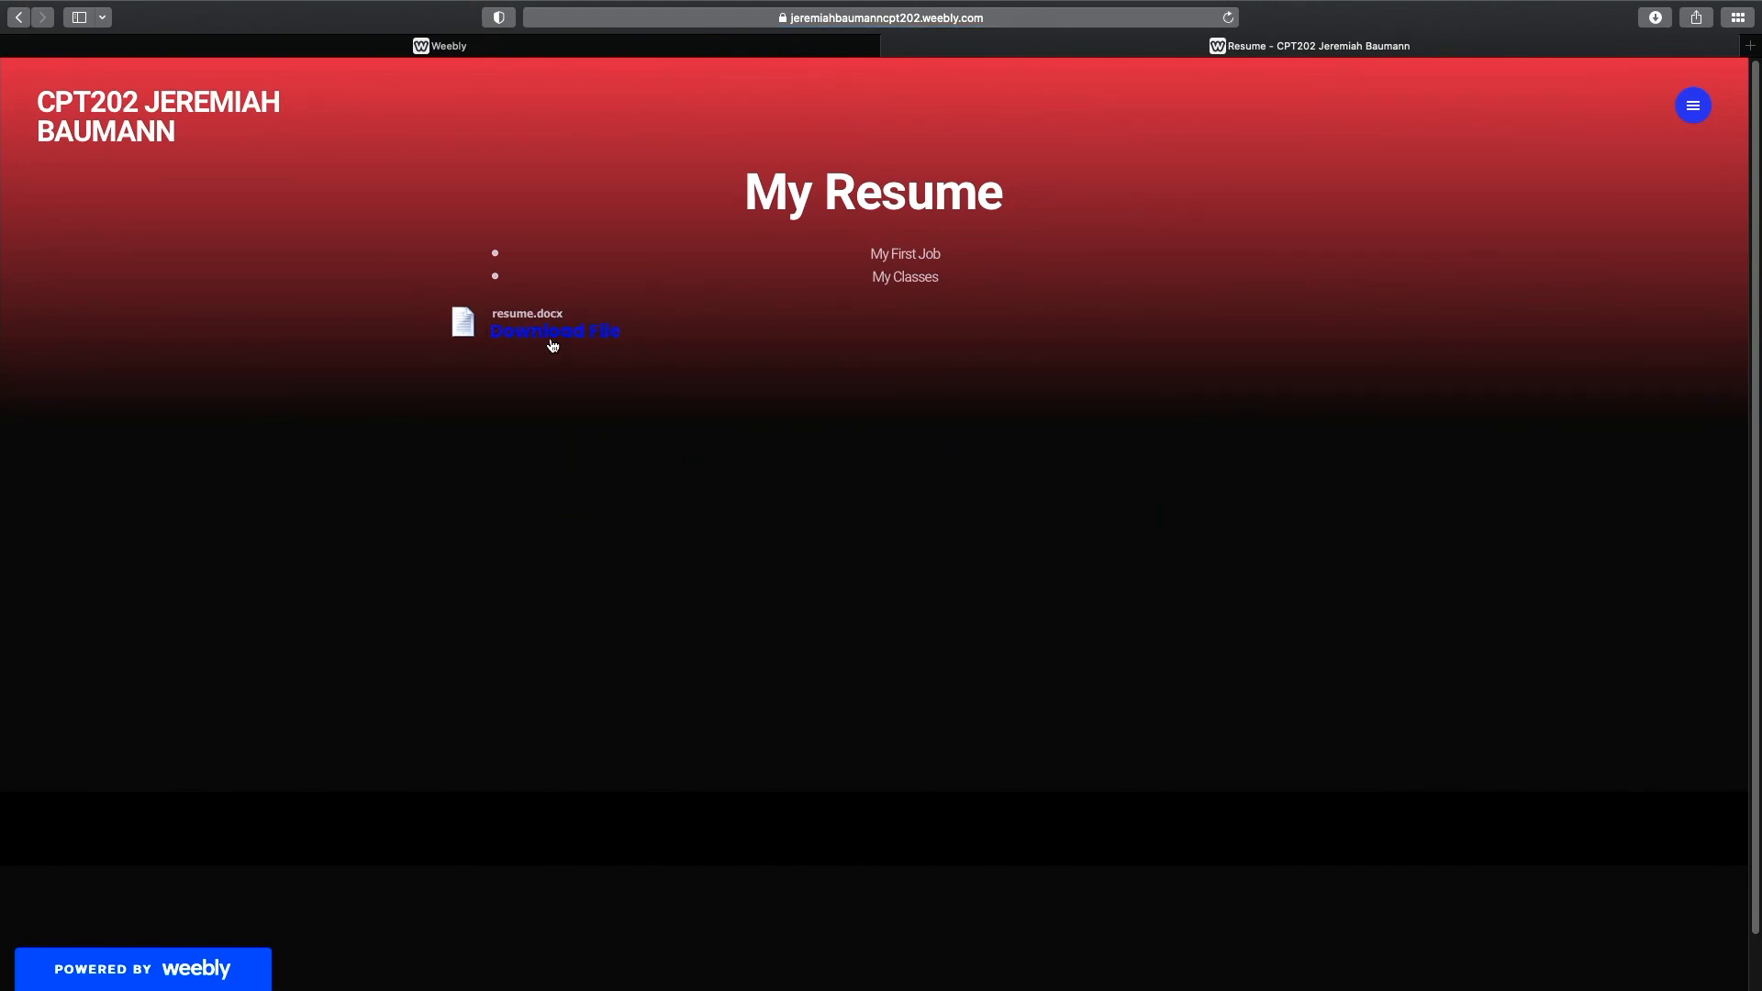
click(1694, 106)
click(886, 550)
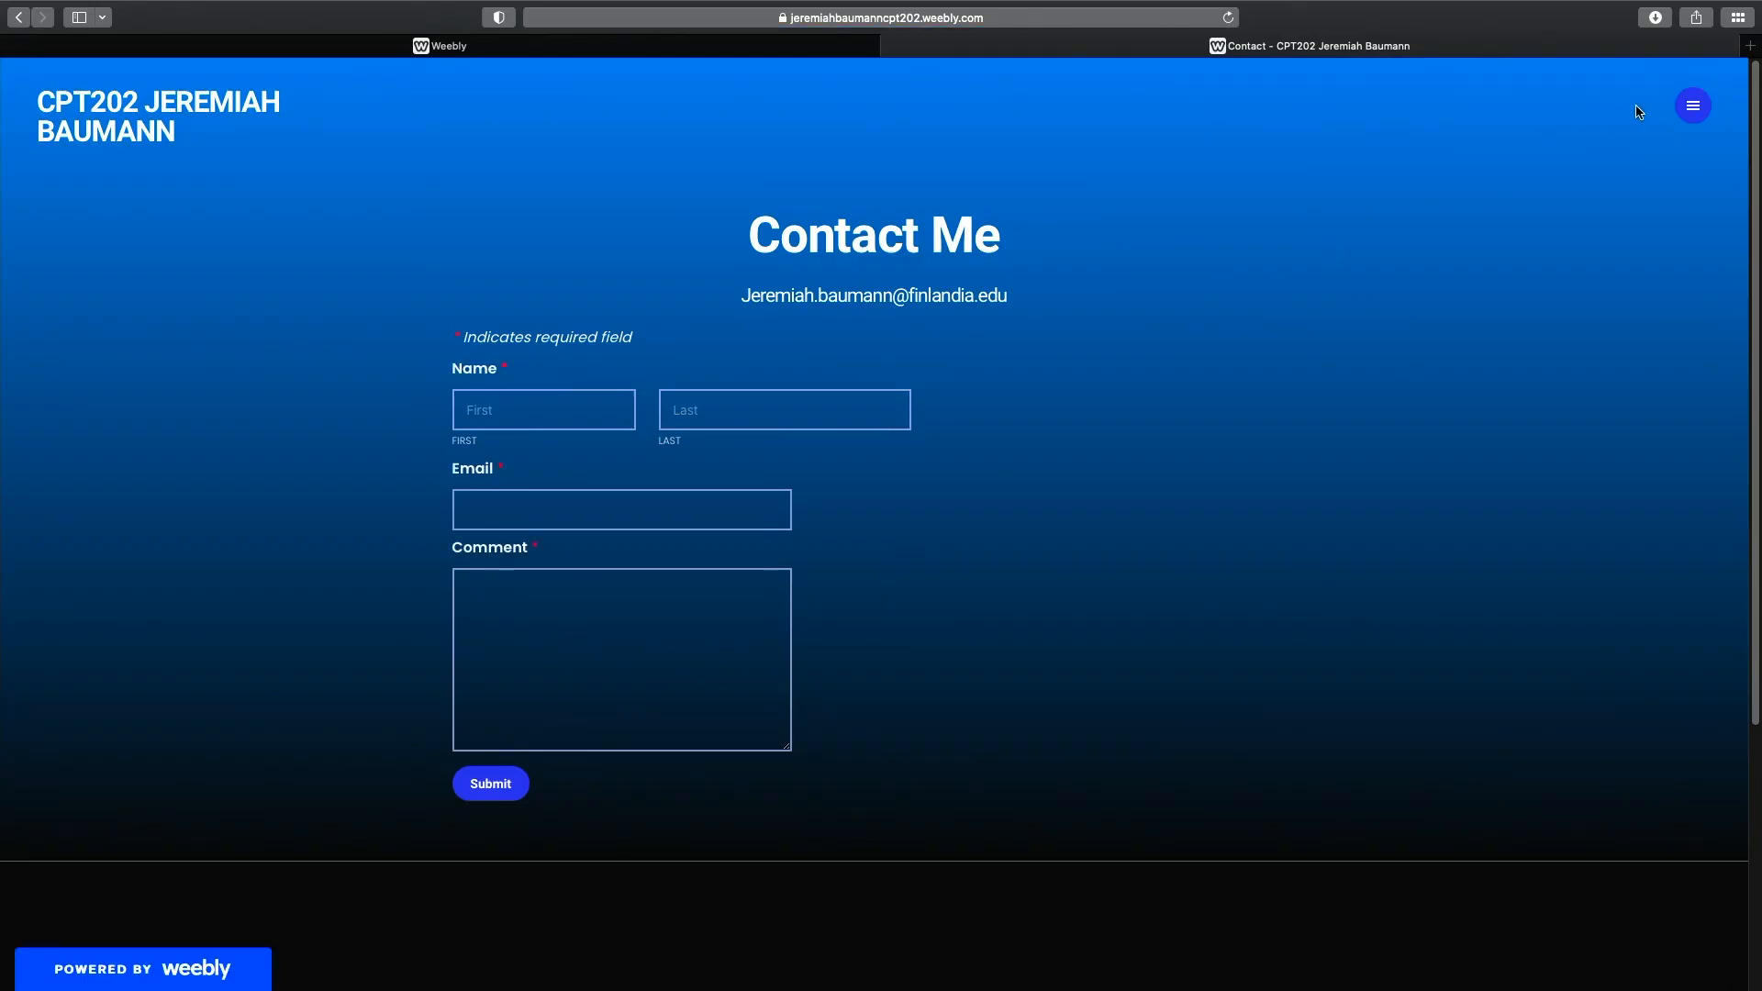